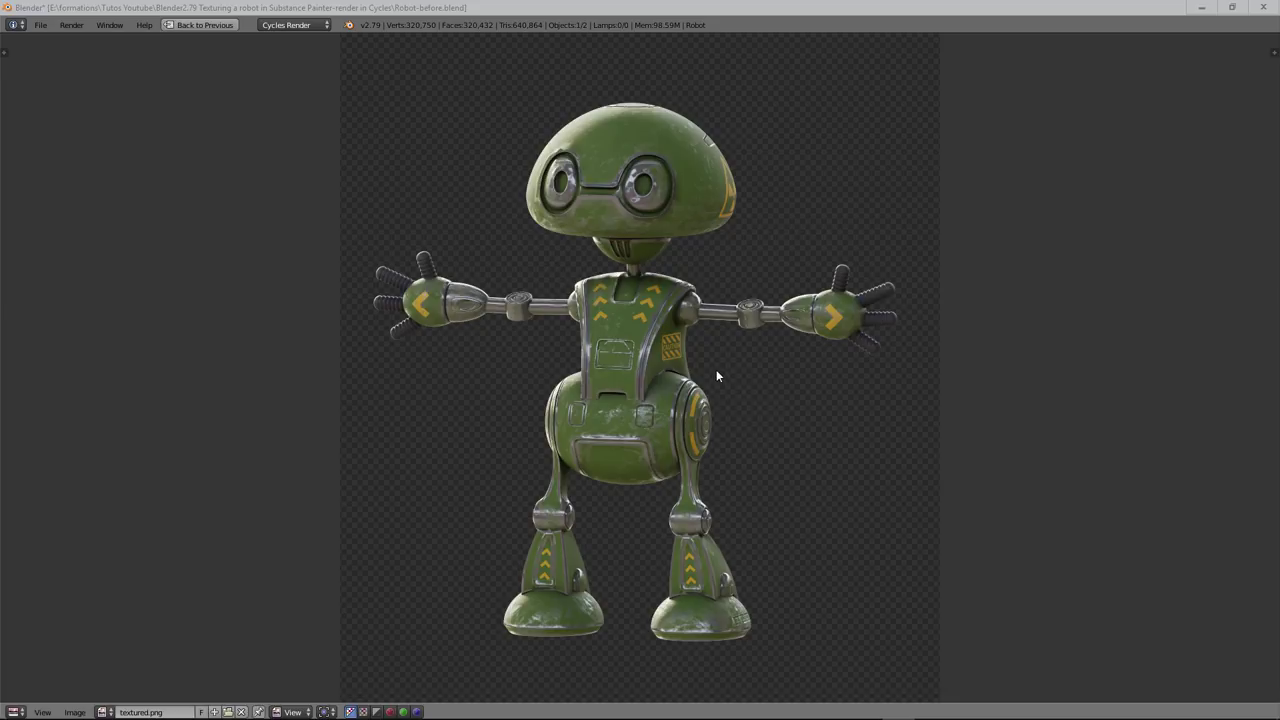
# - Return the maximized image editor to the split layout and widen the 3D view showing the robot
pyautogui.hotkey('ctrl', 'Up')
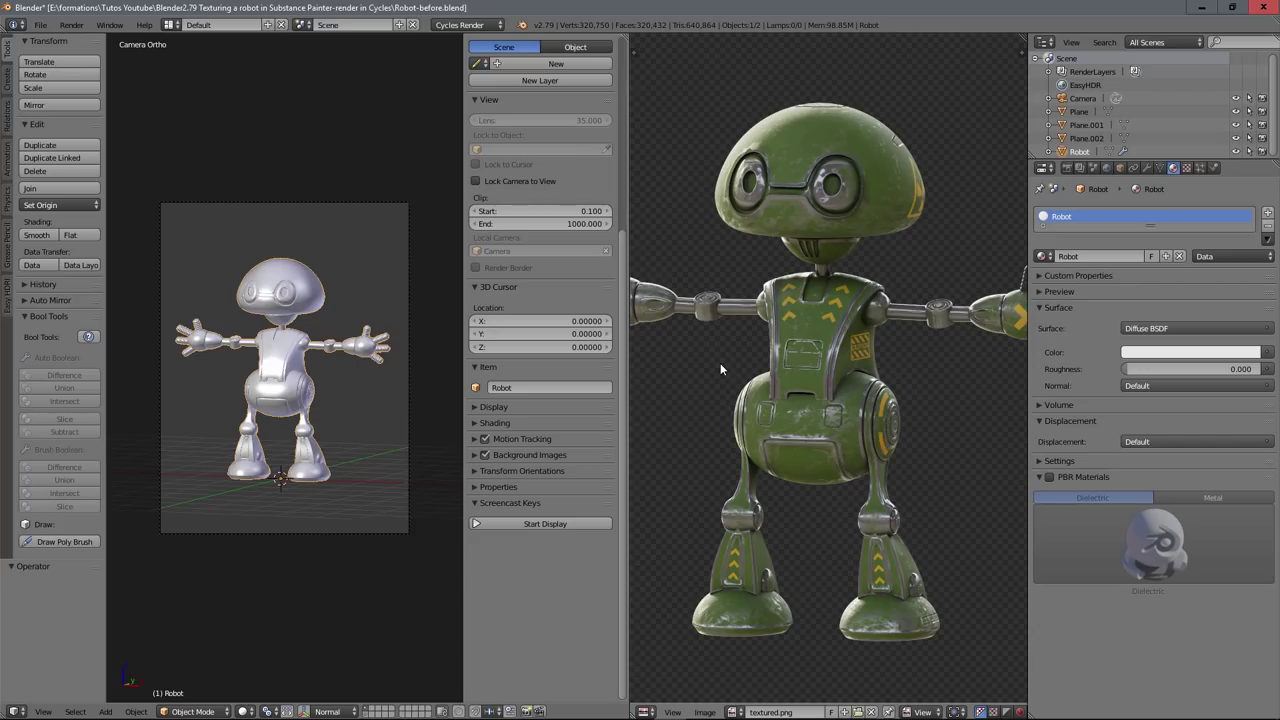
pyautogui.scroll(5, 276, 377)
pyautogui.scroll(-2, 307, 351)
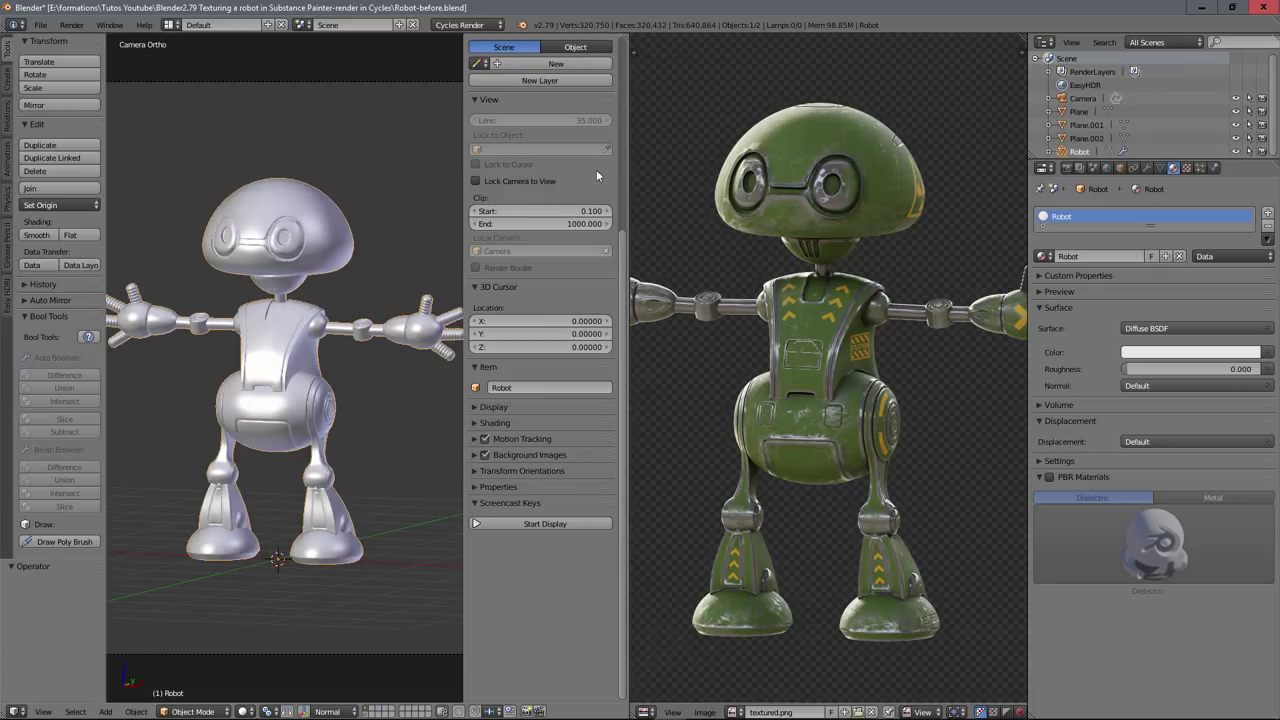
pyautogui.moveTo(628, 177); pyautogui.dragTo(773, 177)
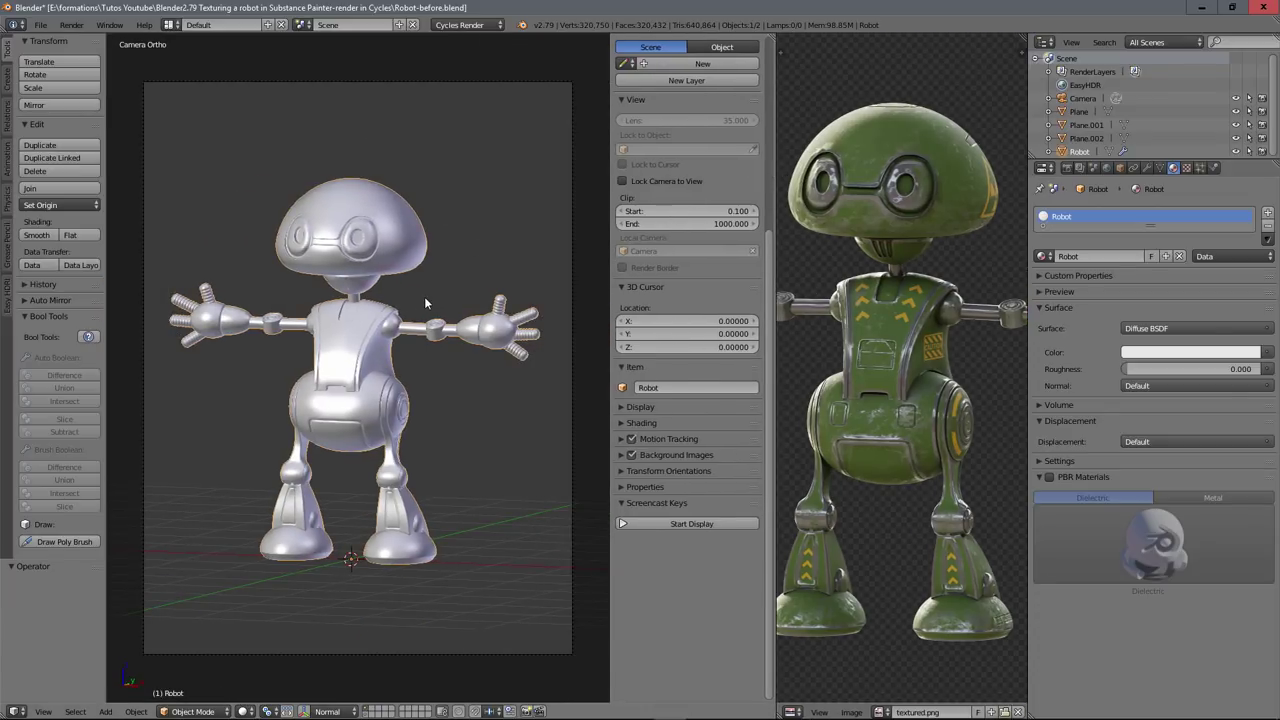
pyautogui.moveTo(421, 298); pyautogui.dragTo(401, 345, button='middle')
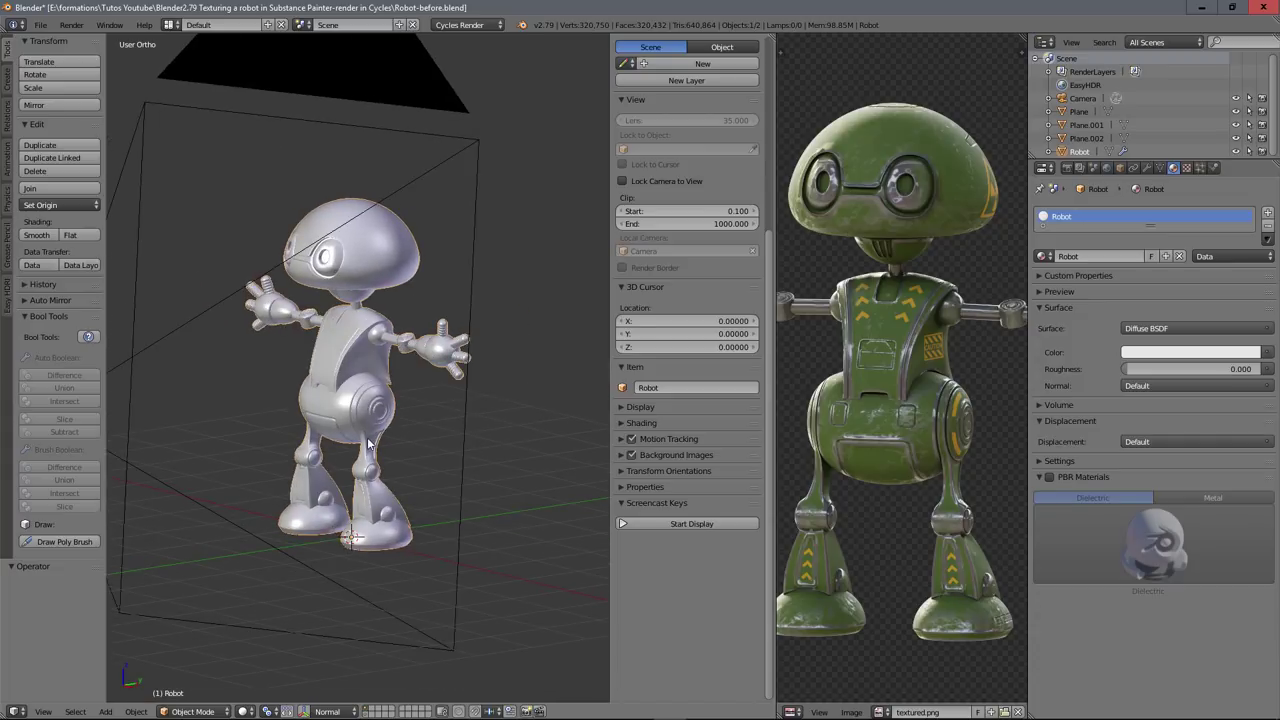
pyautogui.moveTo(375, 406); pyautogui.dragTo(425, 397, button='middle')
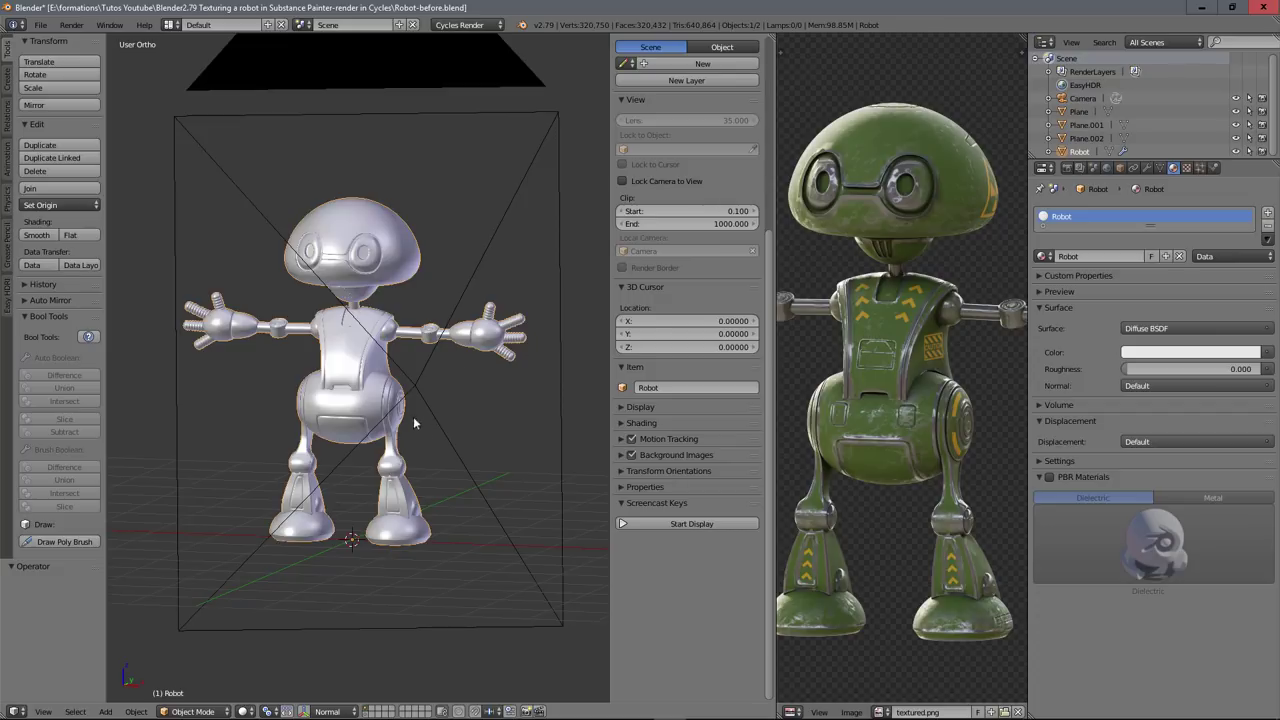
pyautogui.moveTo(413, 416)
pyautogui.mouseDown(button='middle')
pyautogui.moveTo(474, 414)
pyautogui.moveTo(380, 410)
pyautogui.moveTo(428, 405)
pyautogui.mouseUp(button='middle')
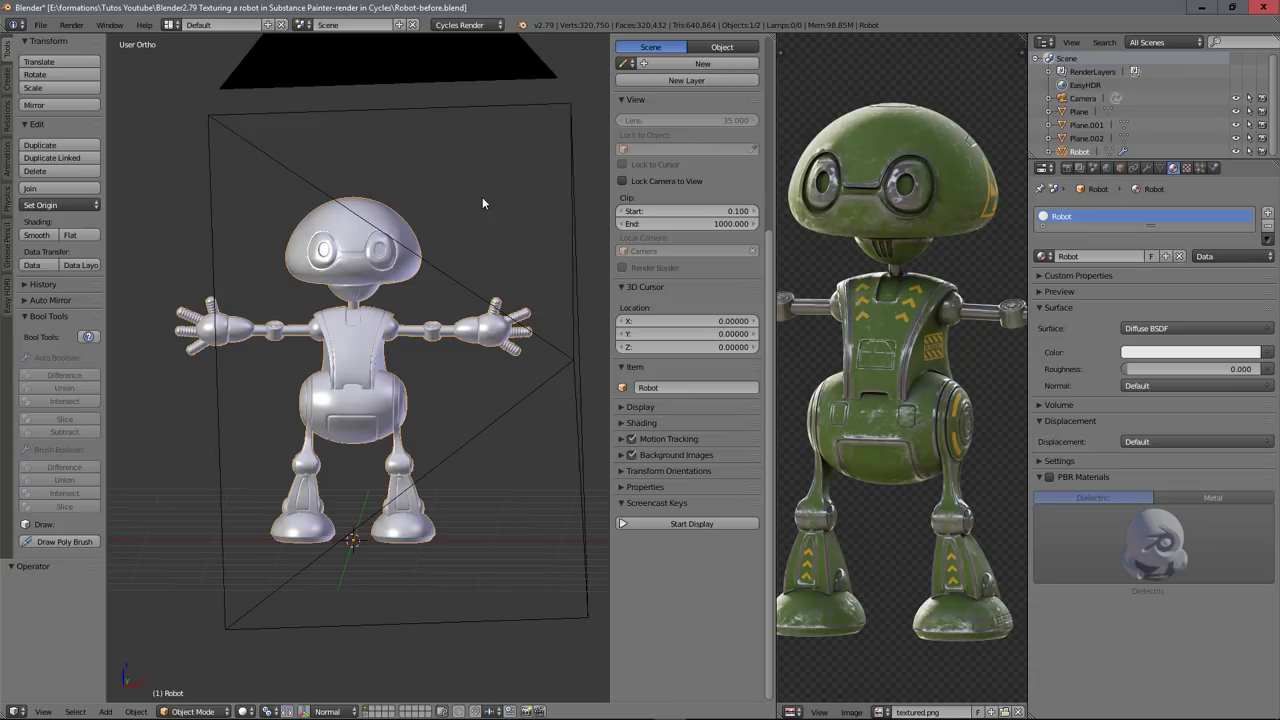
# - Switch to Chrome, look over the Udemy course page for Blender 2.79, and return to Blender
pyautogui.moveTo(340, 717)
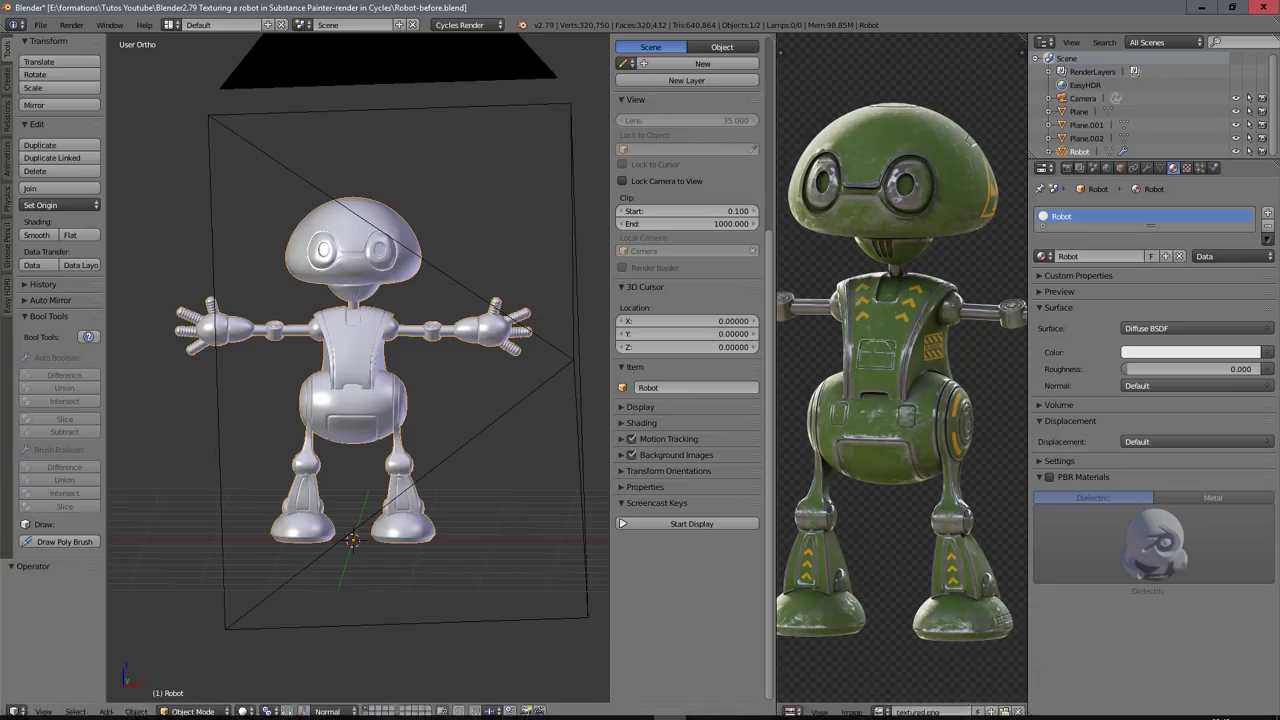
pyautogui.click(114, 707)
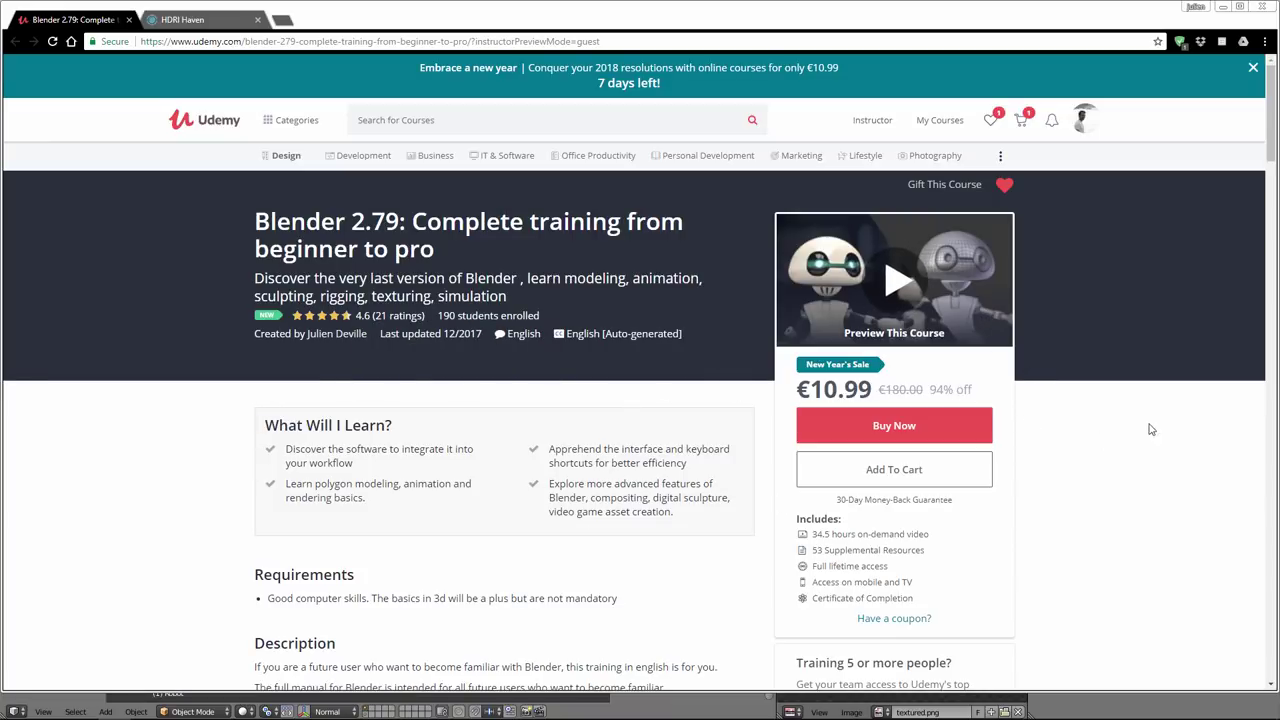
pyautogui.scroll(-4, 486, 420)
pyautogui.scroll(3, 490, 388)
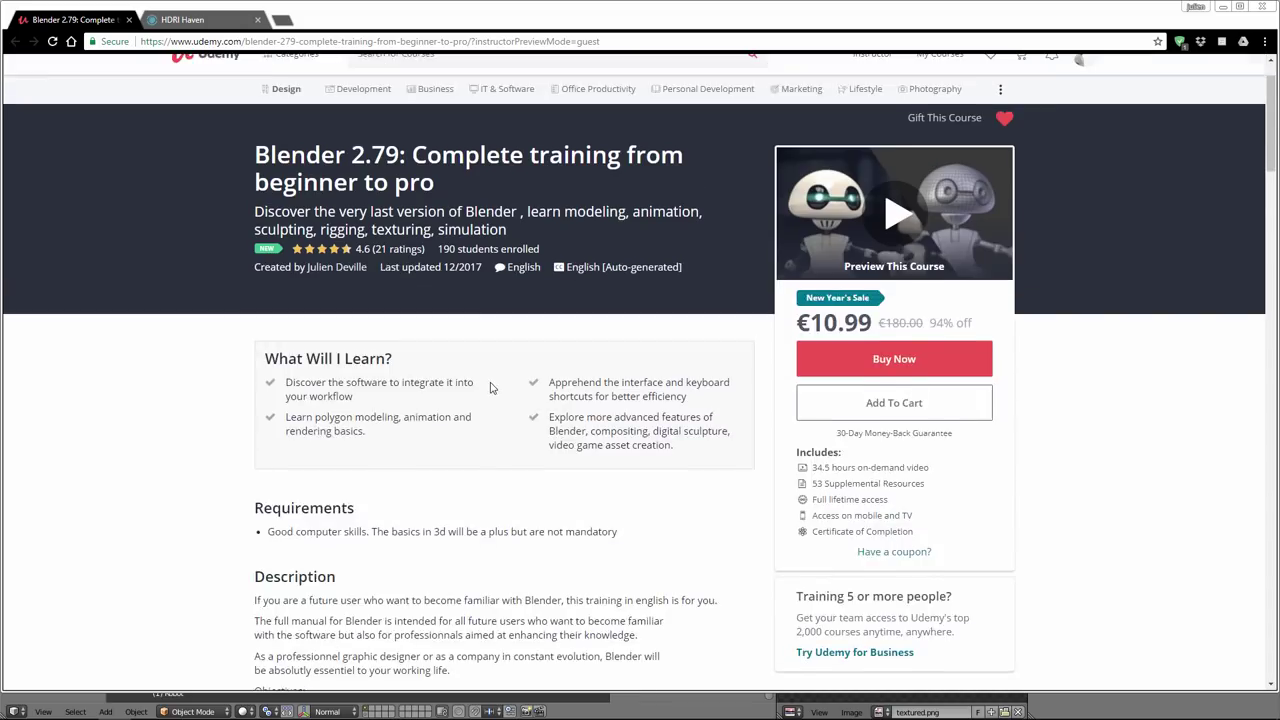
pyautogui.scroll(1, 490, 388)
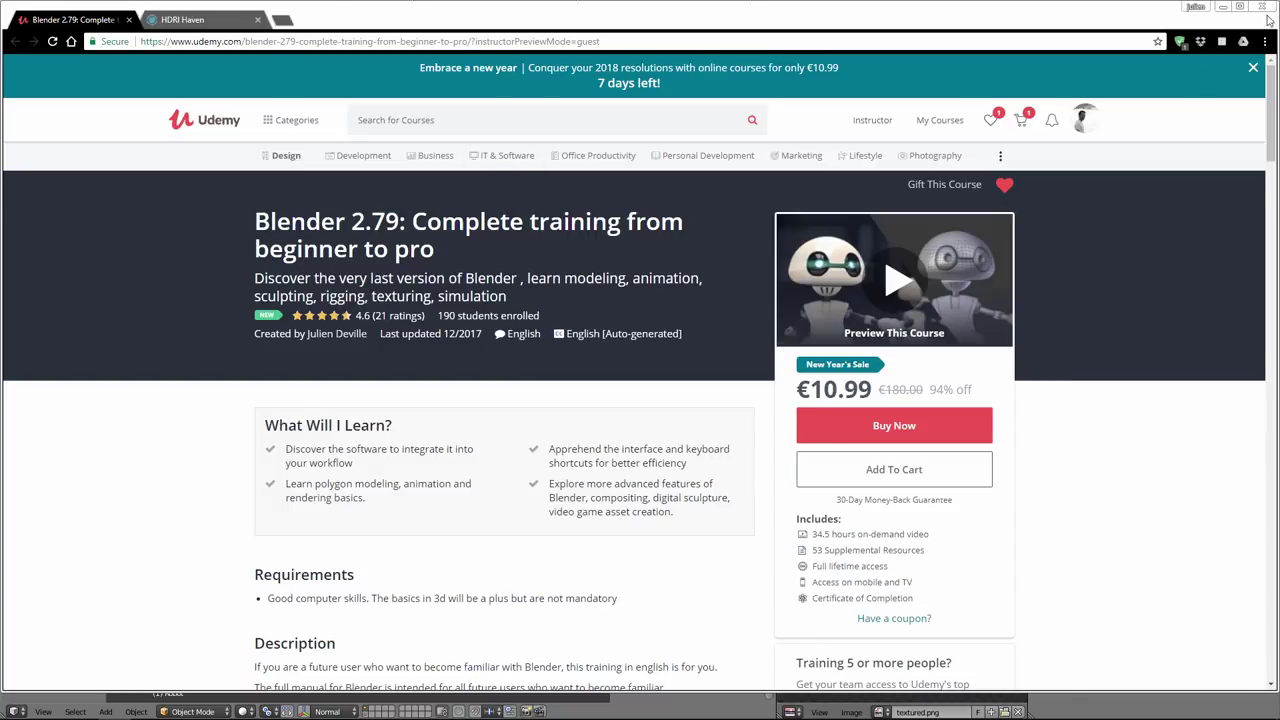
pyautogui.click(1222, 6)
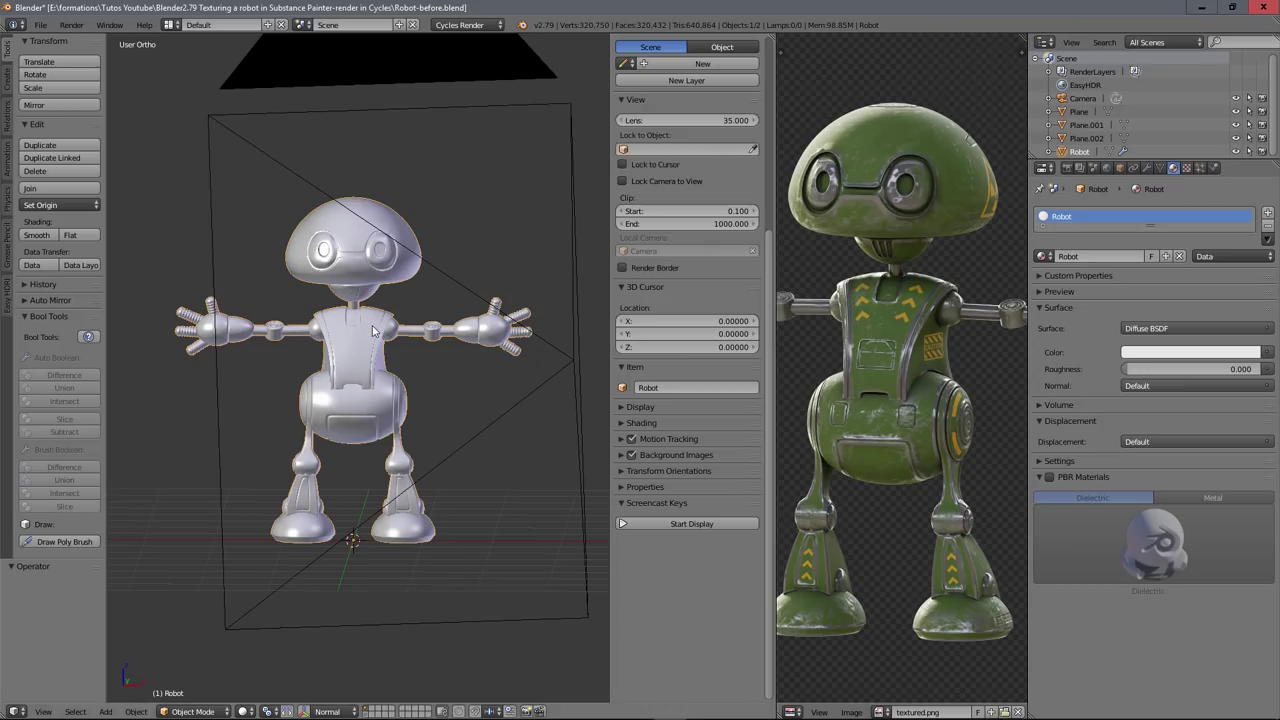
# - Preview the untextured robot with rendered shading in the 3D view
pyautogui.hotkey('shift', 'z')
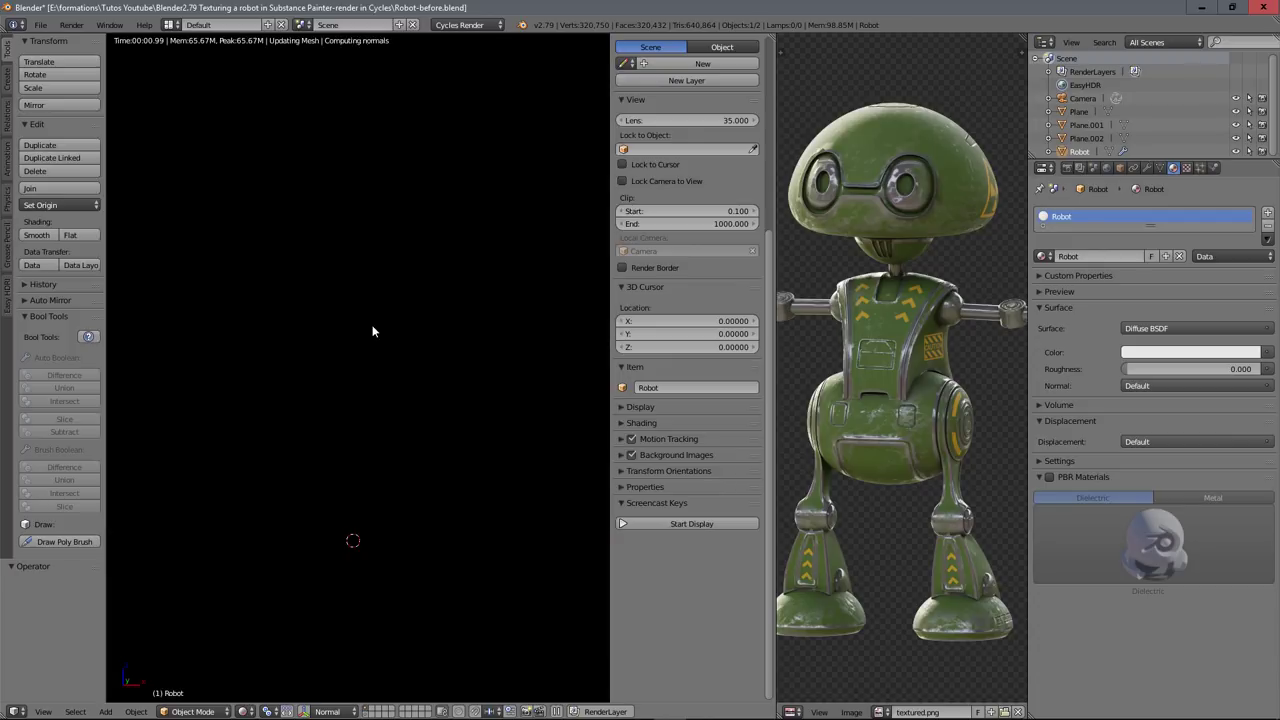
pyautogui.moveTo(430, 342)
pyautogui.mouseDown(button='middle')
pyautogui.moveTo(478, 340)
pyautogui.moveTo(432, 341)
pyautogui.mouseUp(button='middle')
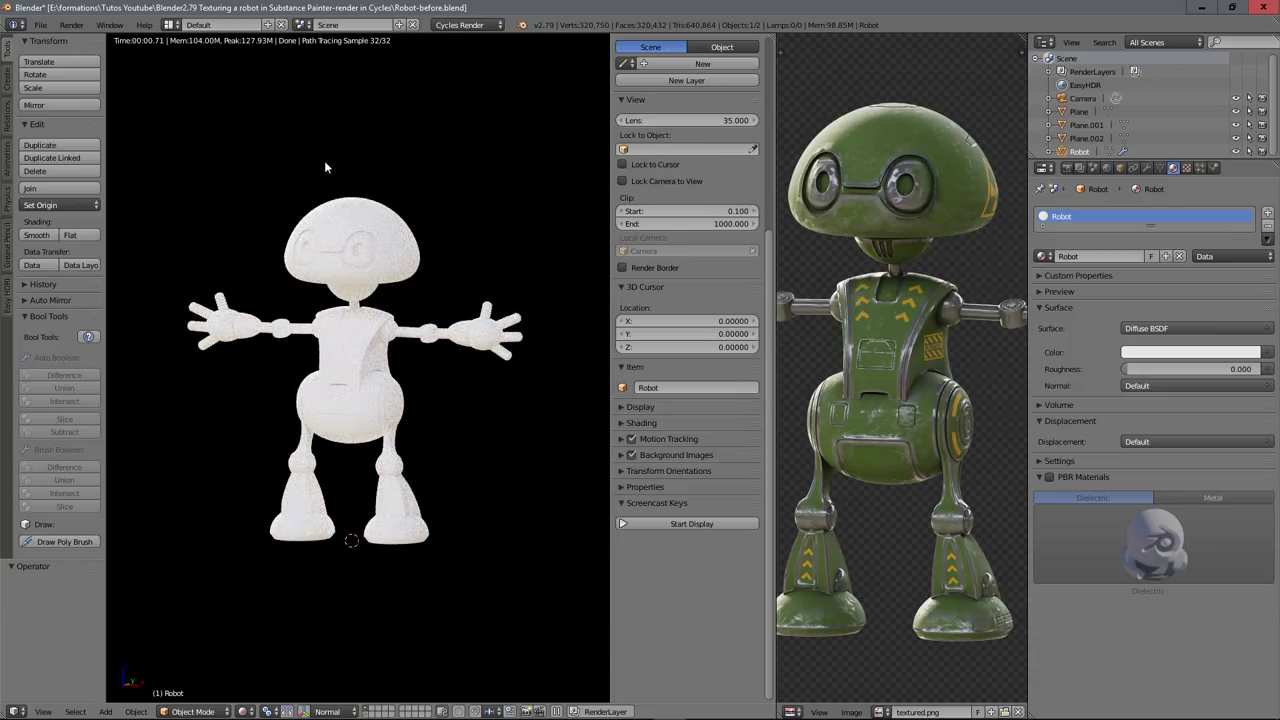
# - Switch to Chrome, look through the HDRI Haven home page, and return to Blender
pyautogui.click(1199, 8)
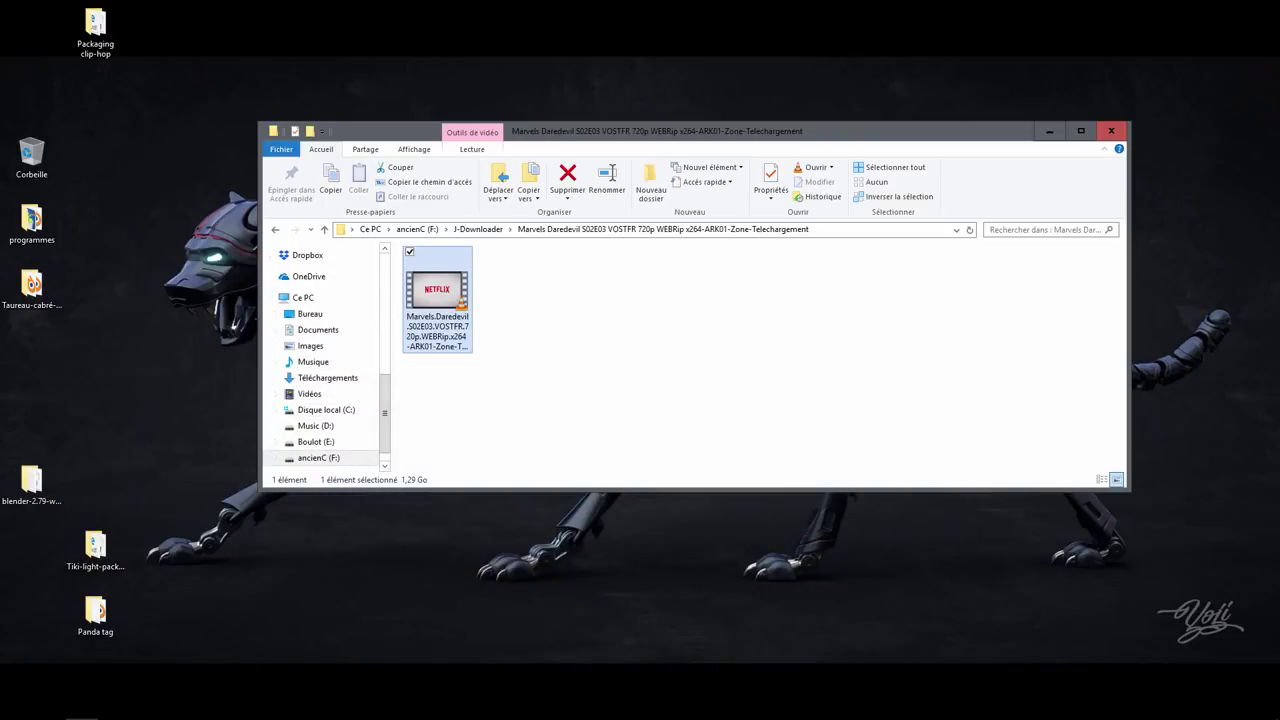
pyautogui.click(114, 707)
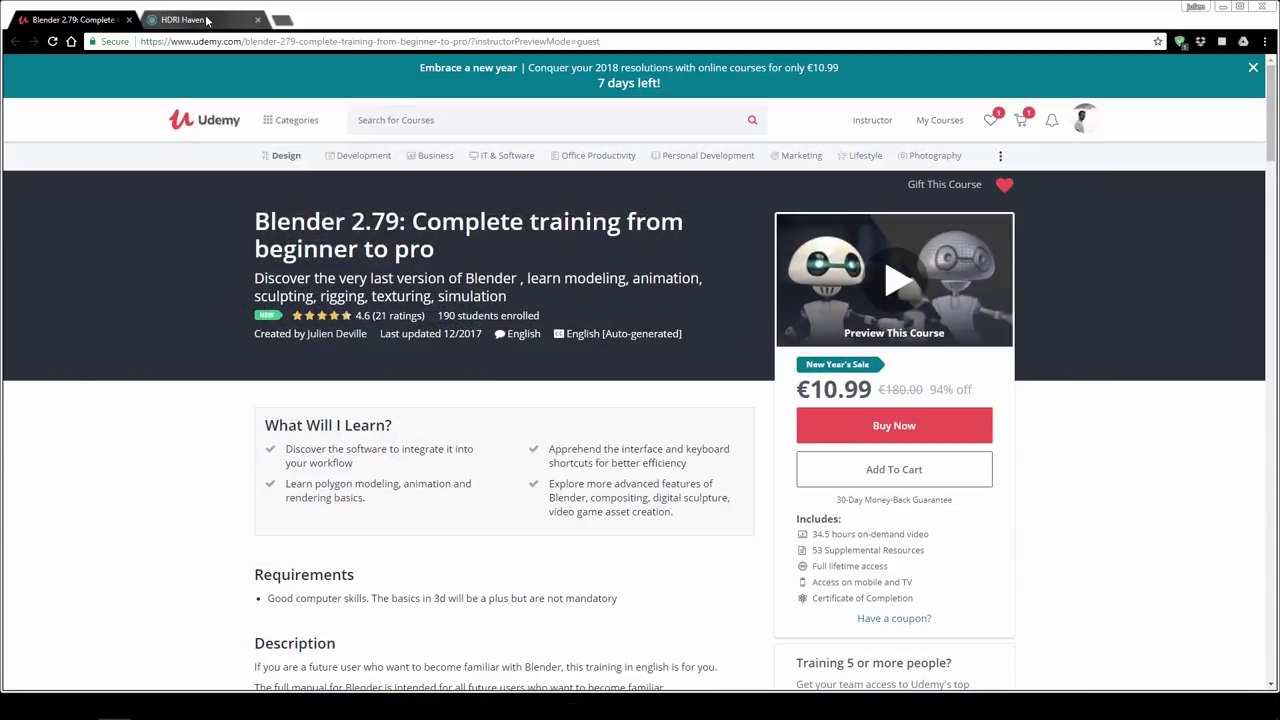
pyautogui.click(190, 20)
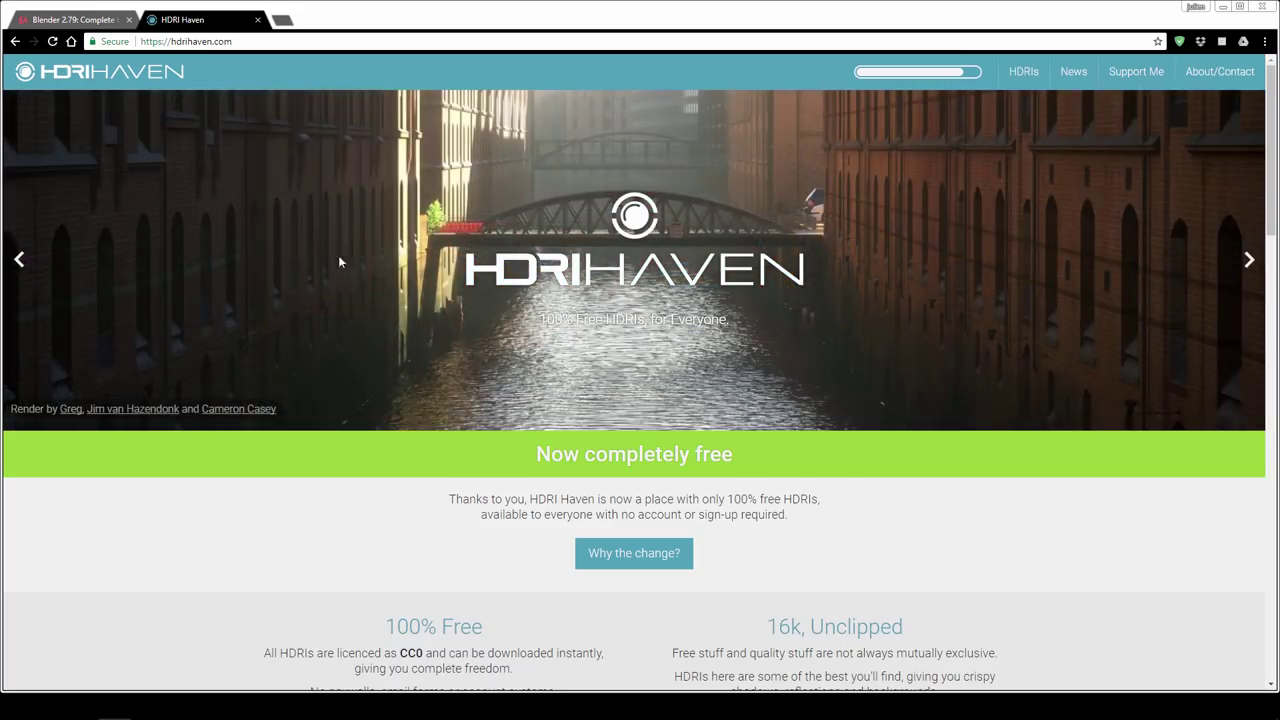
pyautogui.scroll(-2, 755, 344)
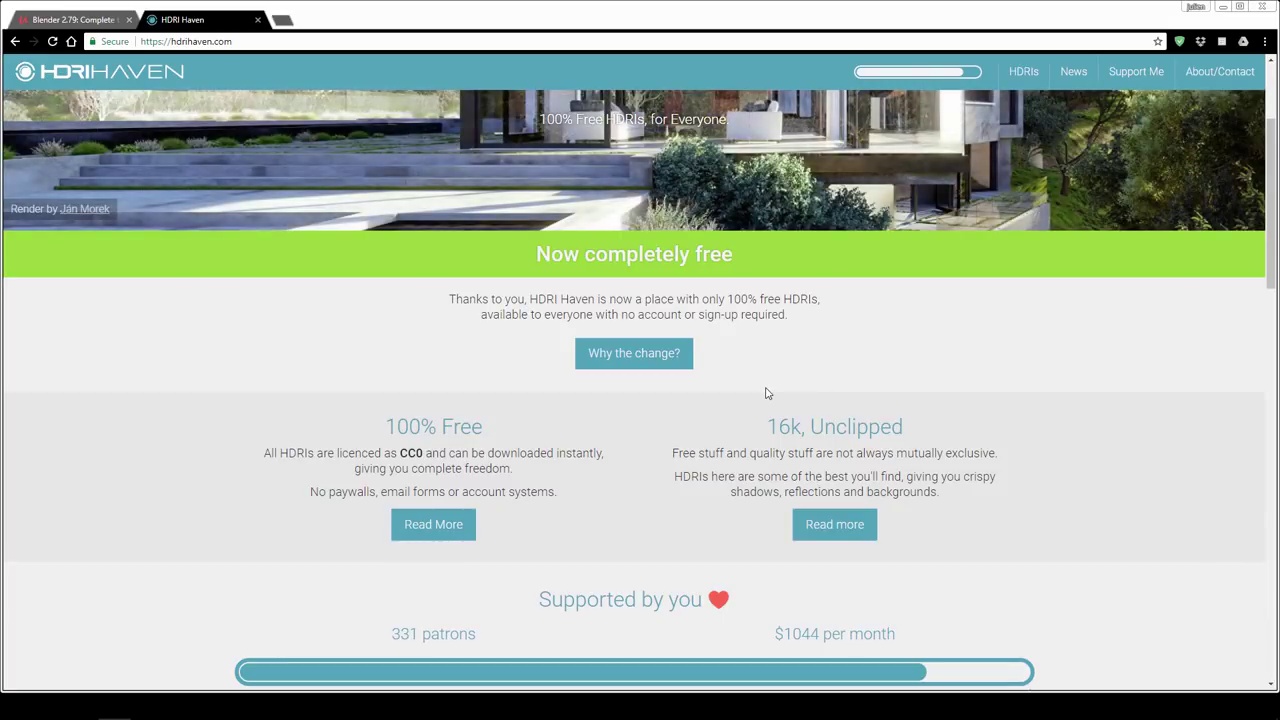
pyautogui.scroll(-5, 767, 393)
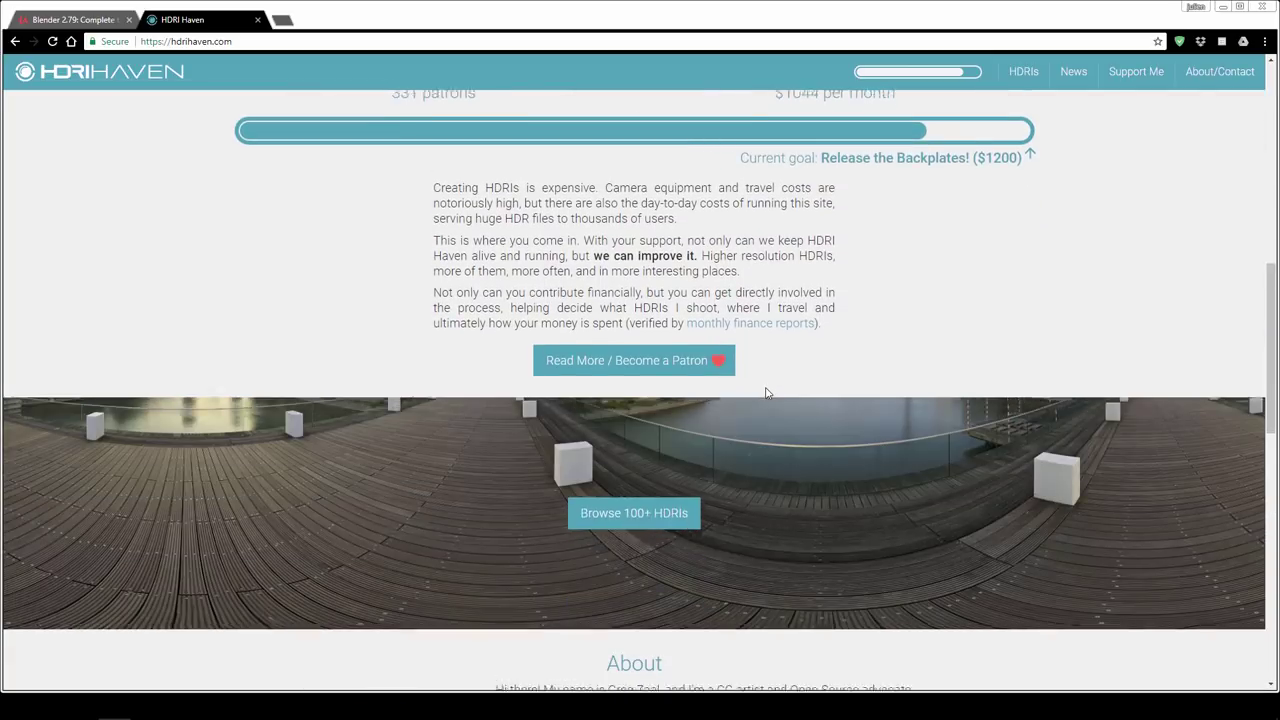
pyautogui.scroll(-4, 767, 393)
pyautogui.scroll(9, 767, 393)
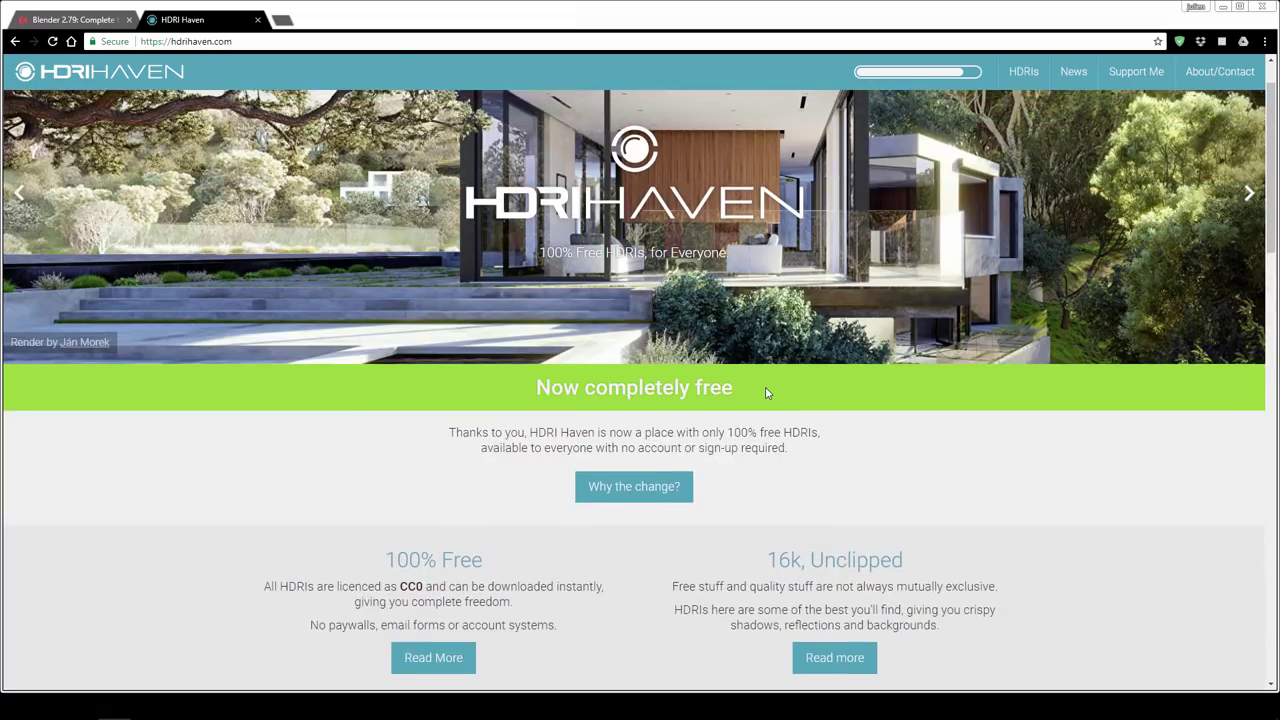
pyautogui.scroll(1, 767, 392)
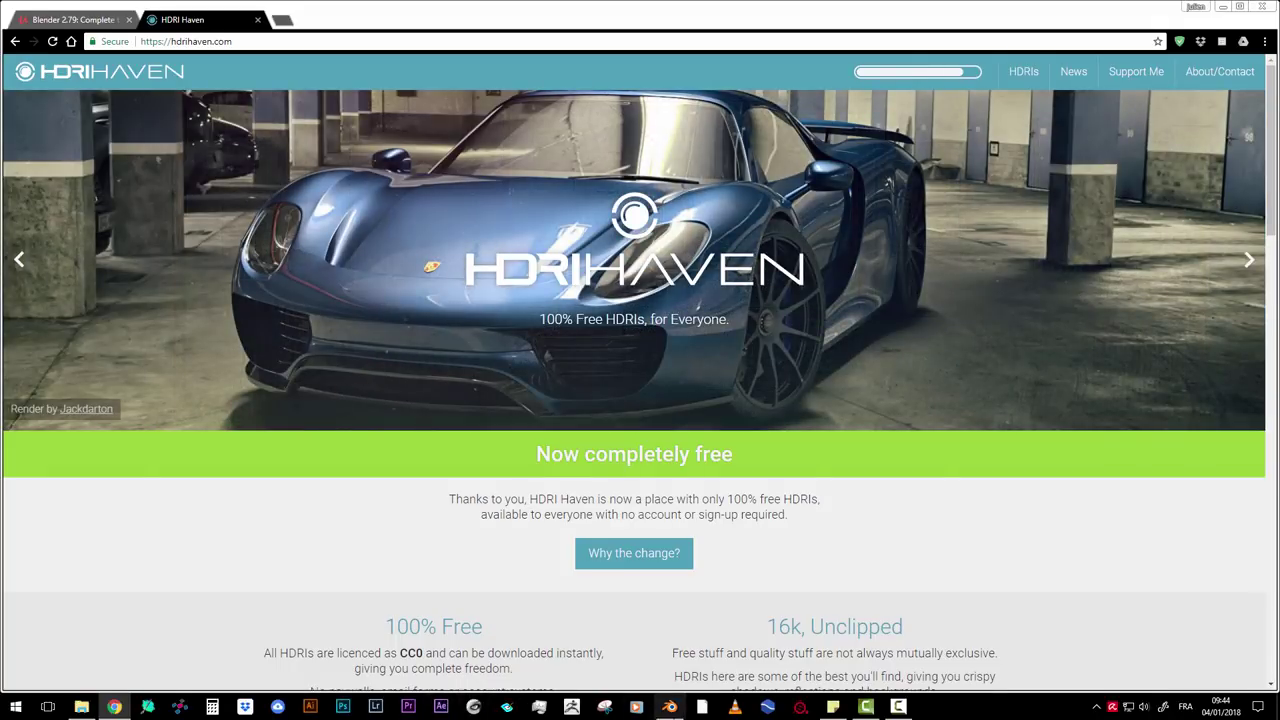
pyautogui.click(669, 706)
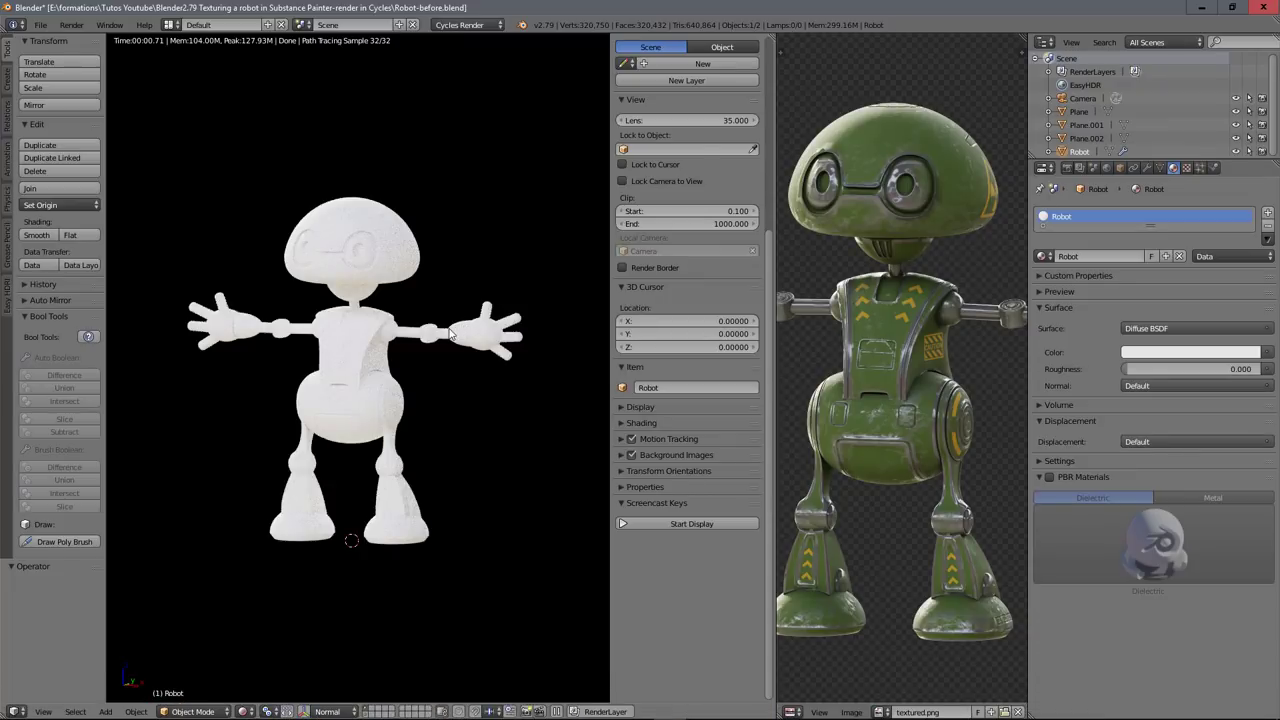
# - Switch the 3D view back to solid shading and view the robot from its side
pyautogui.hotkey('shift', 'z')
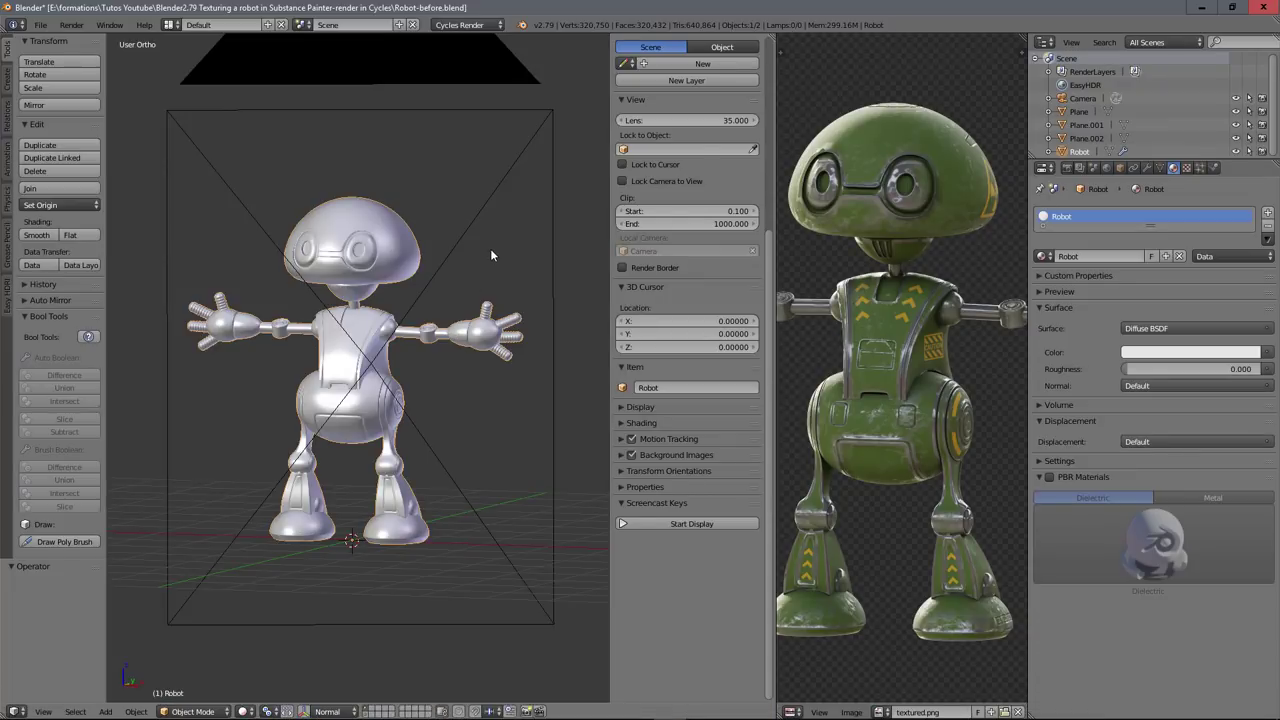
pyautogui.moveTo(480, 232)
pyautogui.mouseDown(button='middle')
pyautogui.moveTo(450, 229)
pyautogui.moveTo(466, 243)
pyautogui.mouseUp(button='middle')
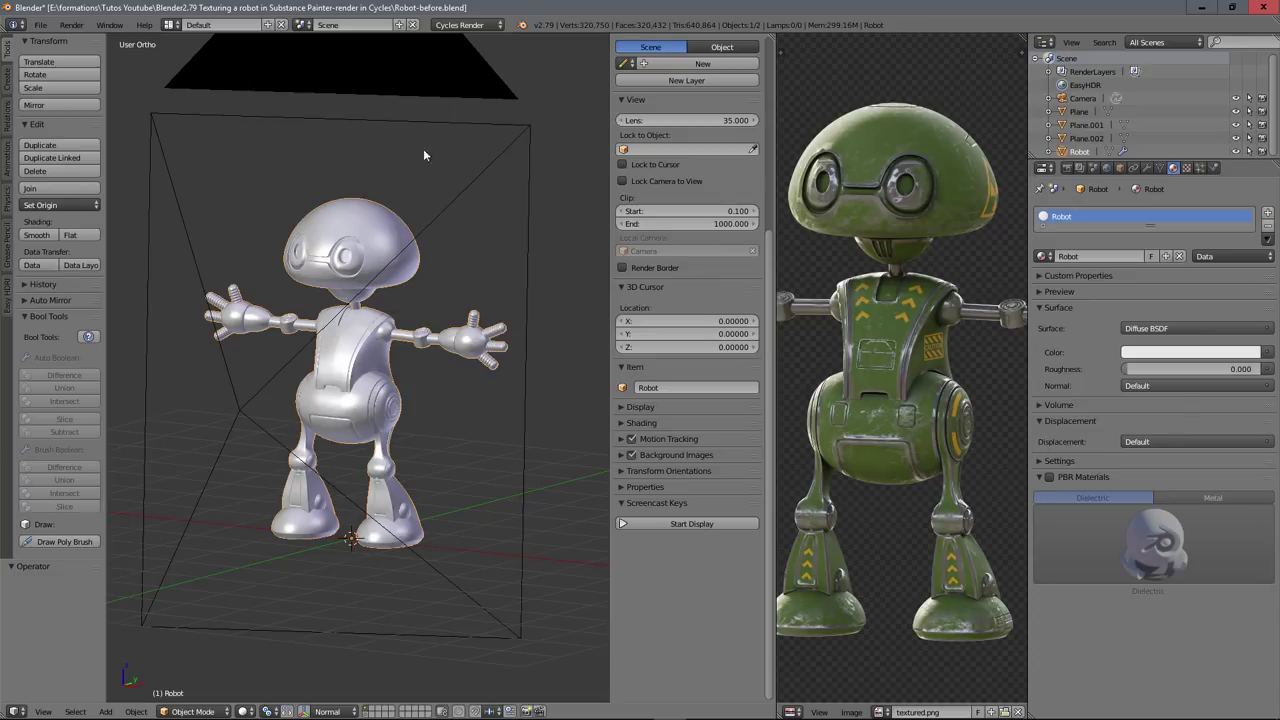
pyautogui.moveTo(370, 393)
pyautogui.mouseDown(button='middle')
pyautogui.moveTo(418, 398)
pyautogui.moveTo(356, 398)
pyautogui.mouseUp(button='middle')
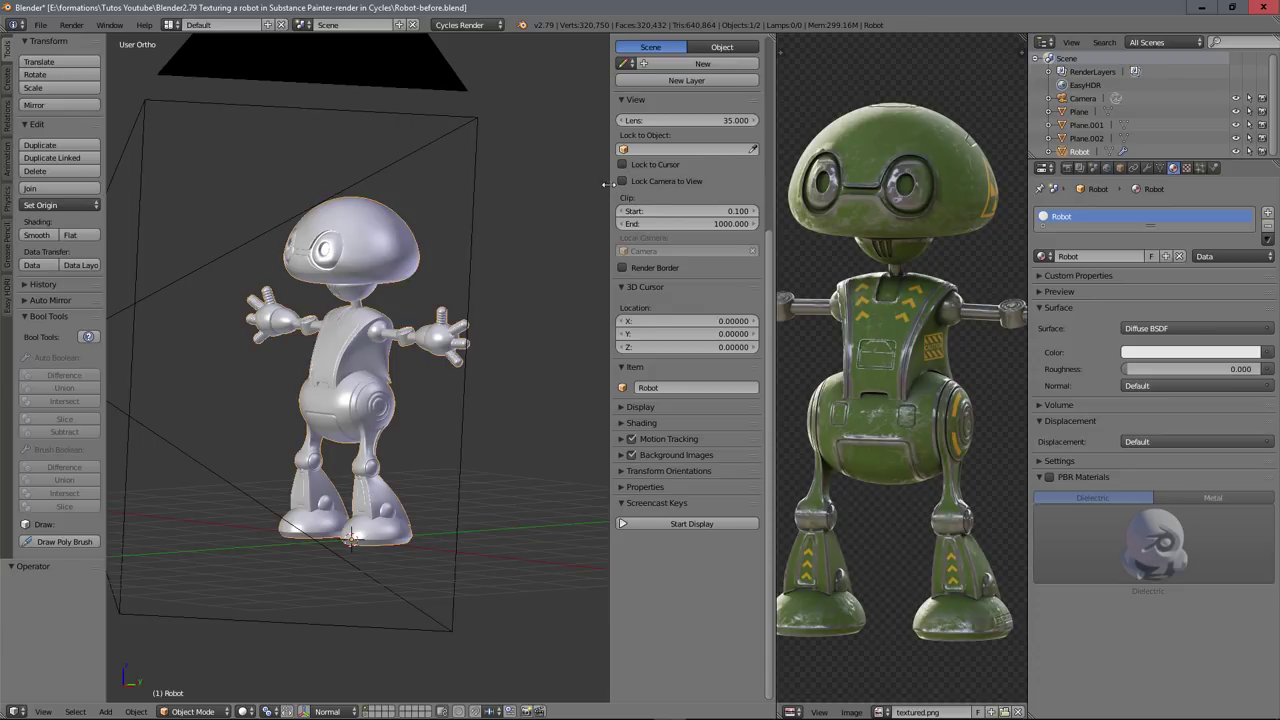
# - Collapse the 3D view's properties sidebar and enlarge the neighbouring image editor
pyautogui.moveTo(608, 184); pyautogui.dragTo(771, 184)
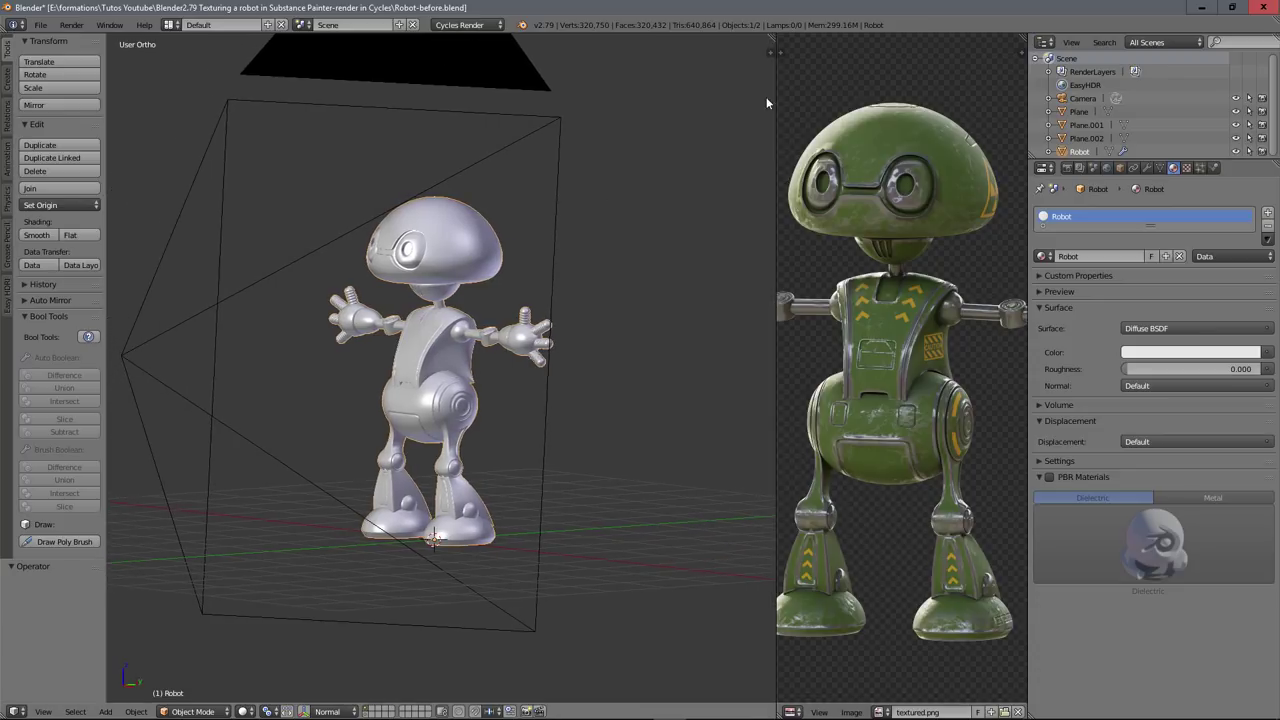
pyautogui.moveTo(777, 130); pyautogui.dragTo(594, 160)
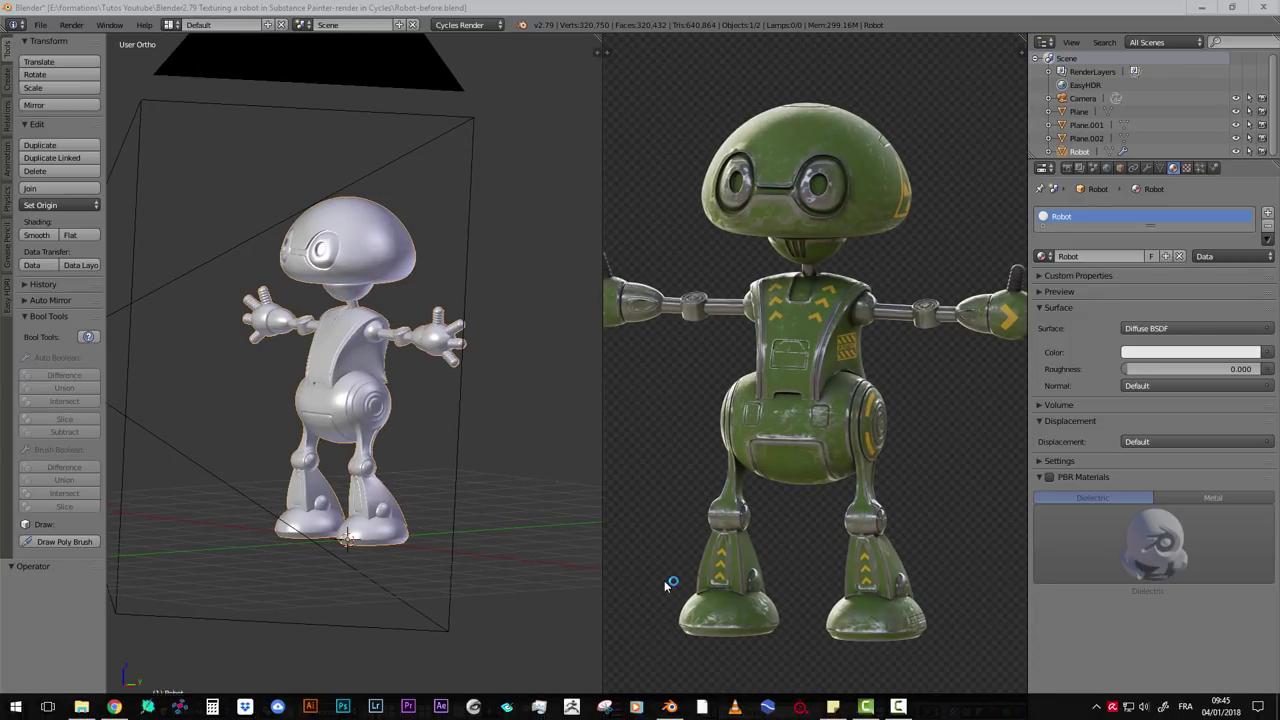
# - Show the Robot material in the Node Editor, and switch that area back to the UV/Image Editor
pyautogui.click(621, 711)
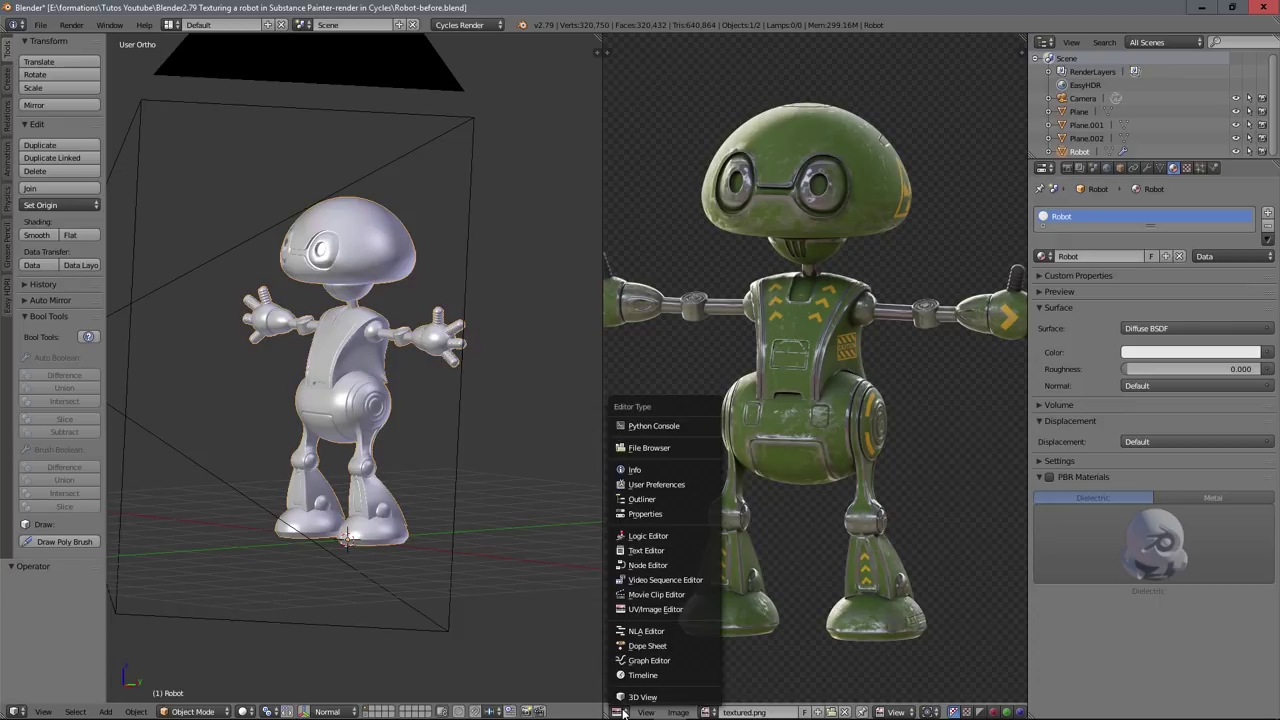
pyautogui.click(655, 568)
pyautogui.moveTo(368, 336); pyautogui.dragTo(265, 331, button='middle')
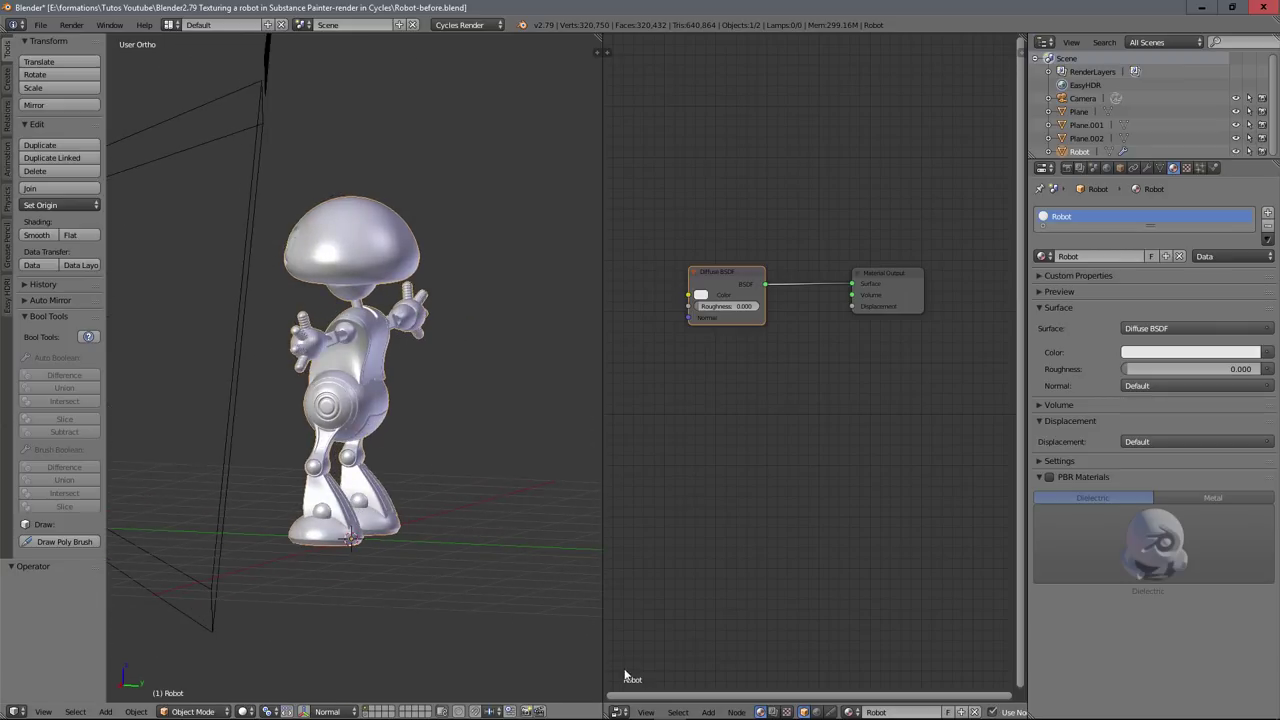
pyautogui.click(620, 711)
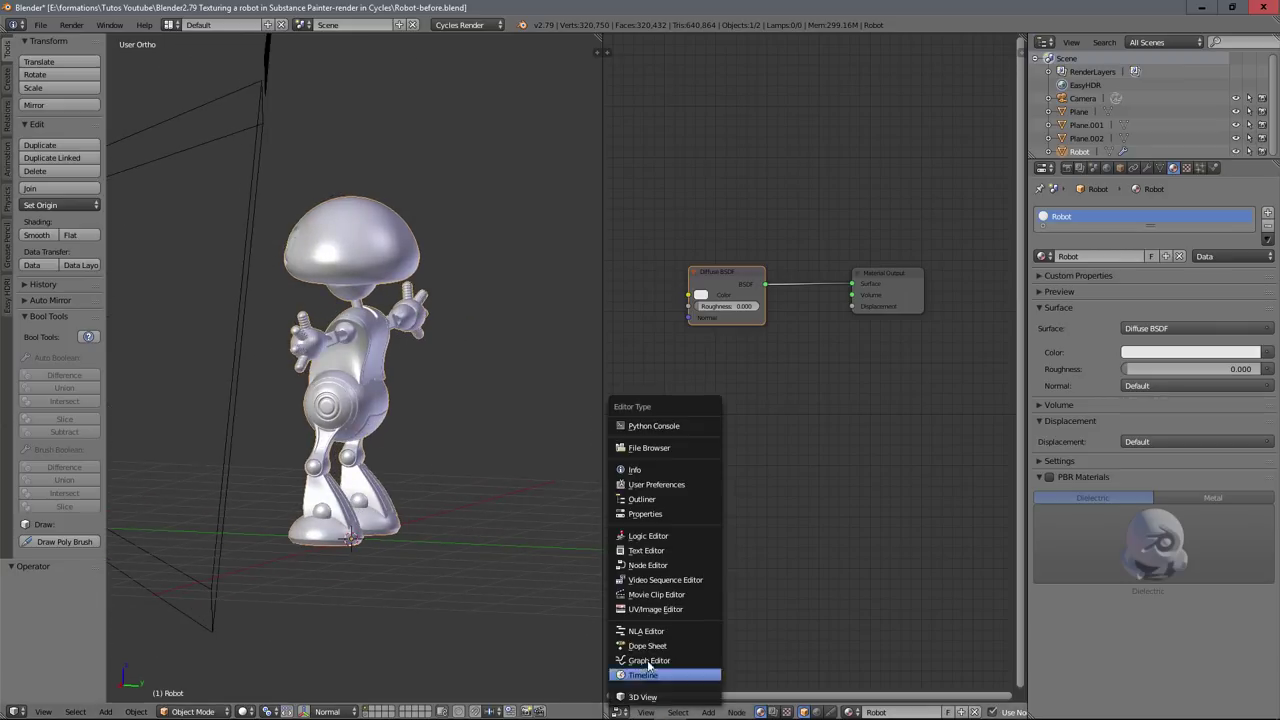
pyautogui.click(655, 609)
pyautogui.scroll(-4, 800, 420)
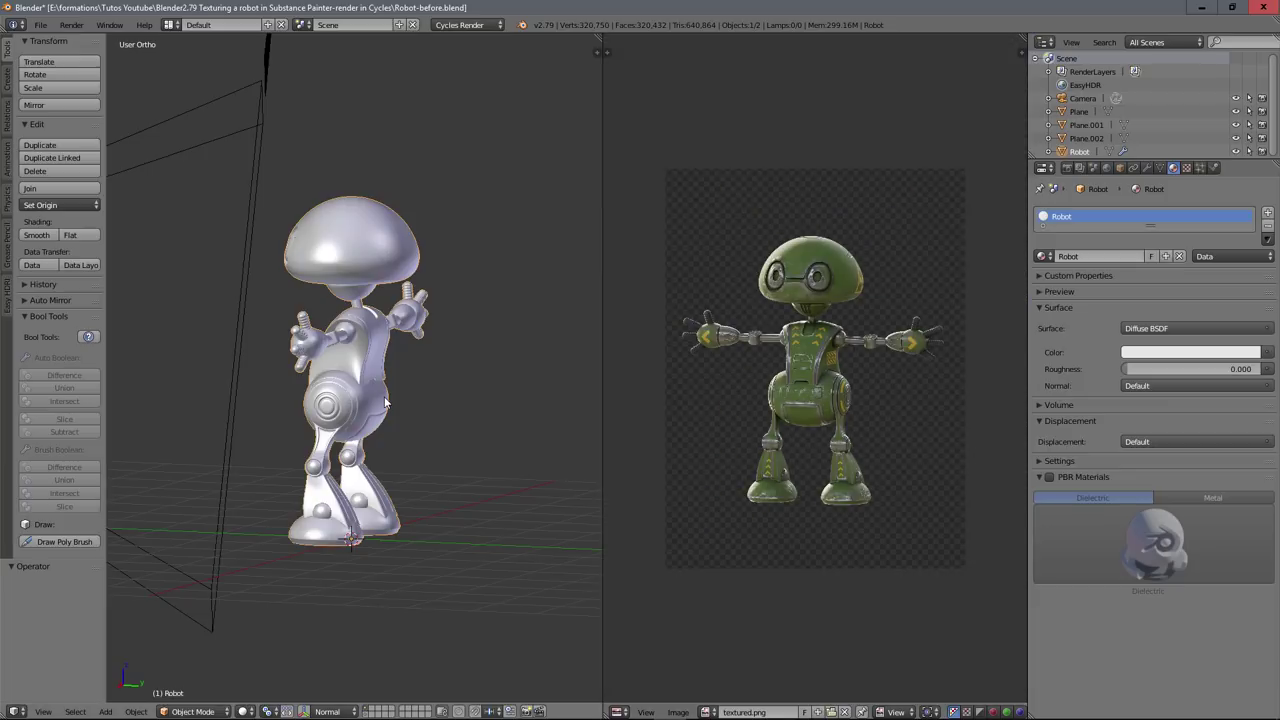
# - Put the robot in Edit Mode and unlink textured.png from the UV/Image Editor
pyautogui.press('Tab')
pyautogui.moveTo(364, 366); pyautogui.dragTo(394, 371, button='middle')
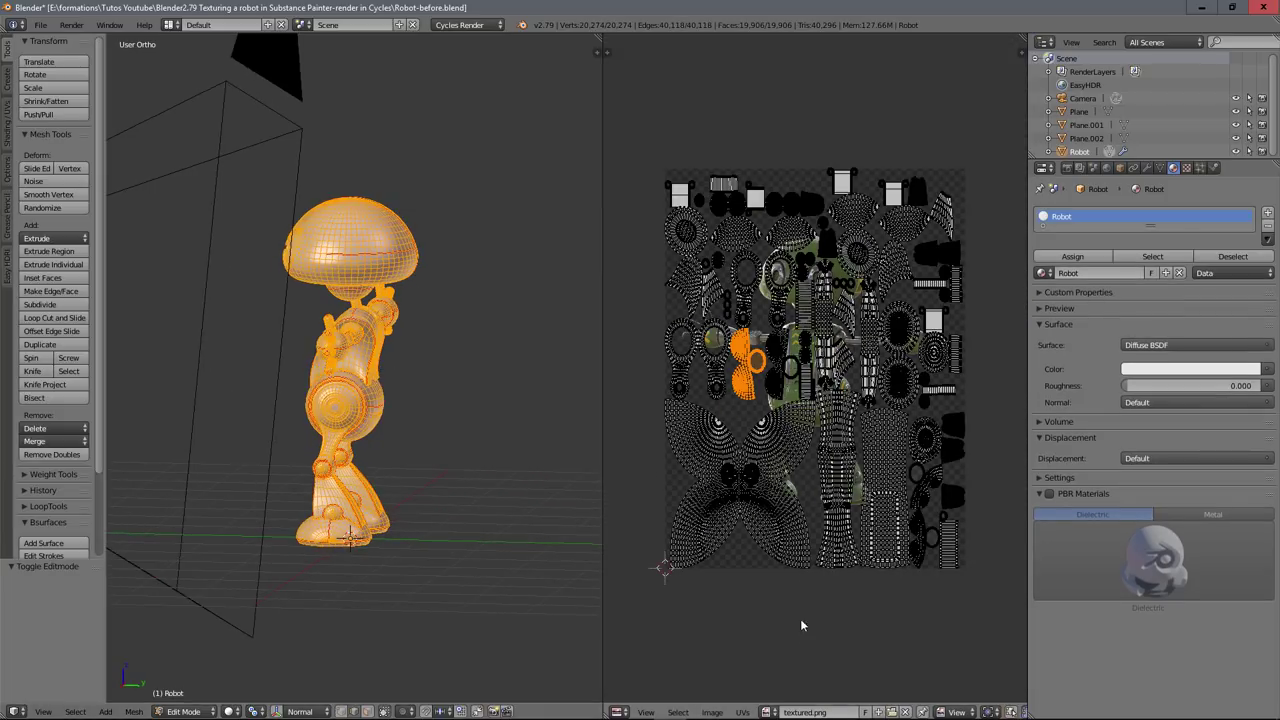
pyautogui.click(906, 712)
pyautogui.scroll(8, 725, 455)
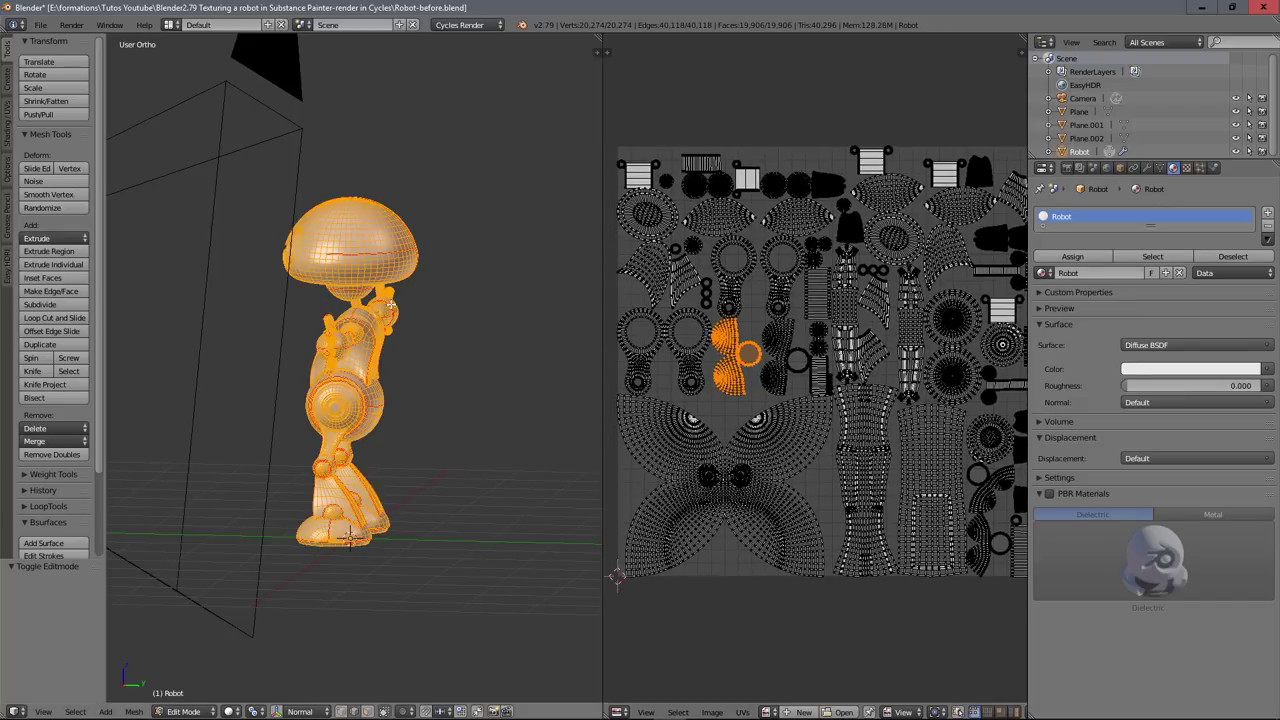
# - Select all of the robot's UVs and inspect the complete unwrapped layout
pyautogui.moveTo(383, 309); pyautogui.dragTo(428, 307, button='middle')
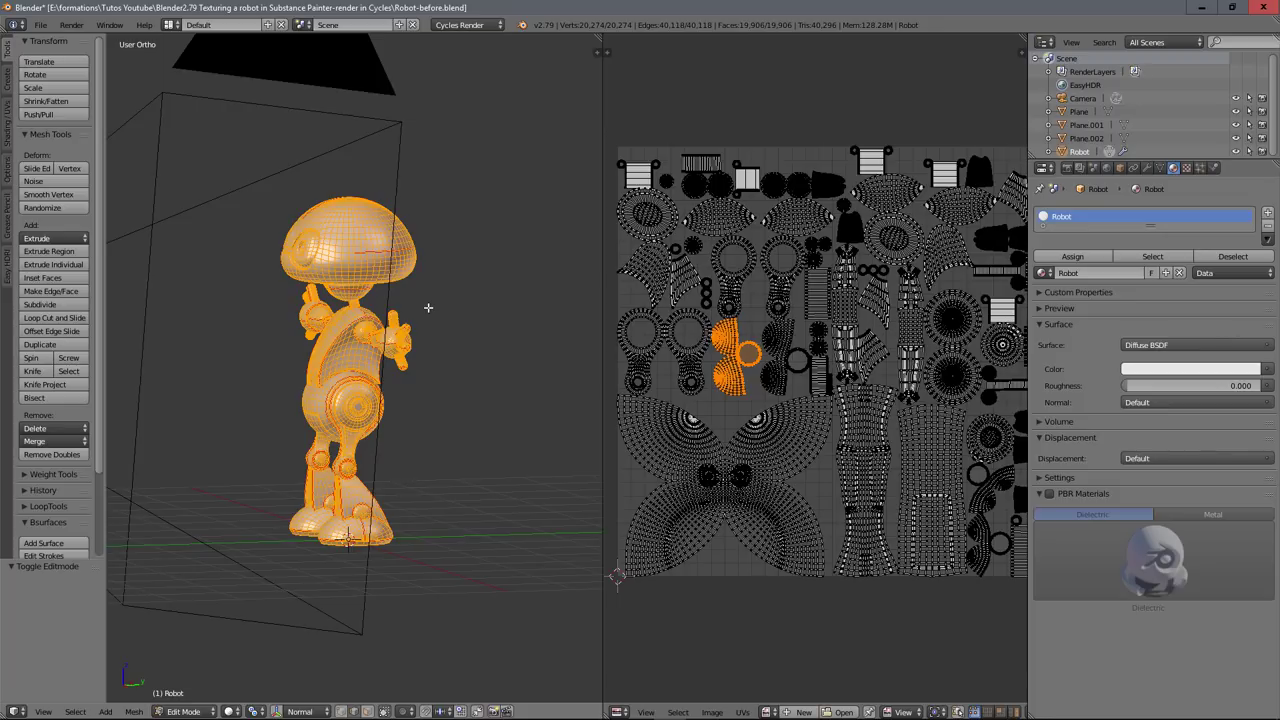
pyautogui.press('a')
pyautogui.press('a')
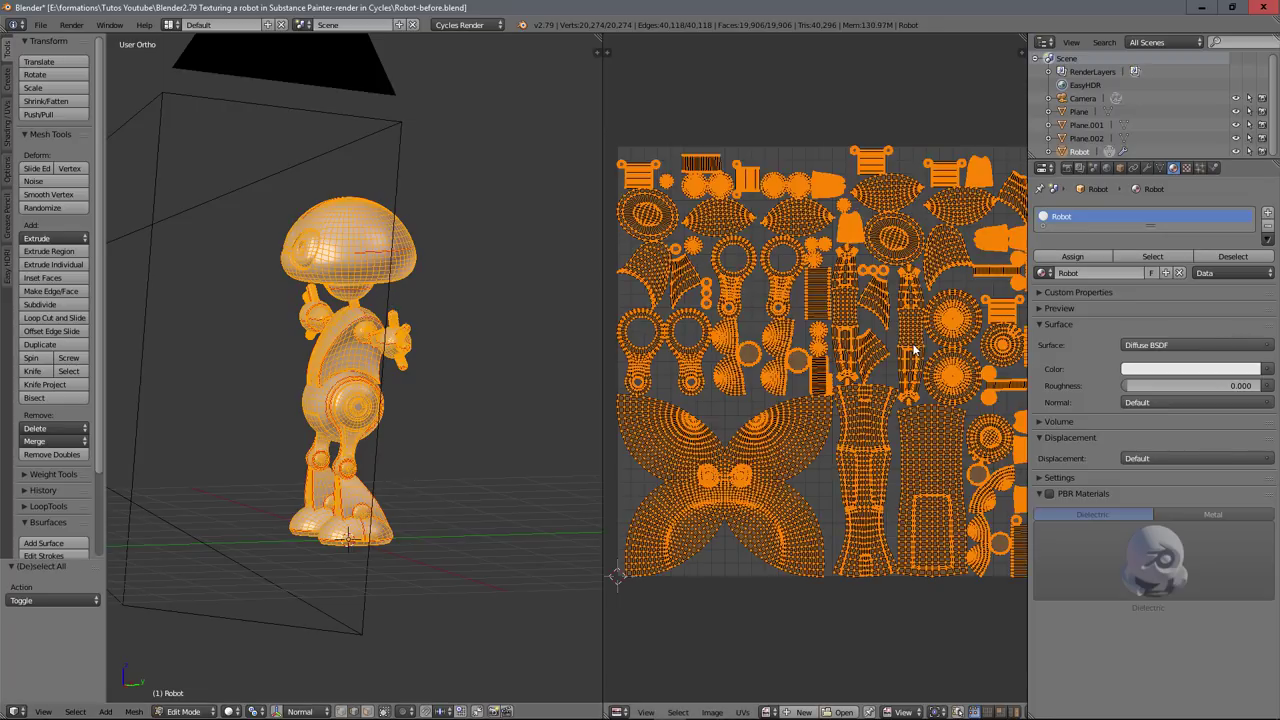
pyautogui.scroll(-4, 913, 350)
pyautogui.scroll(5, 901, 344)
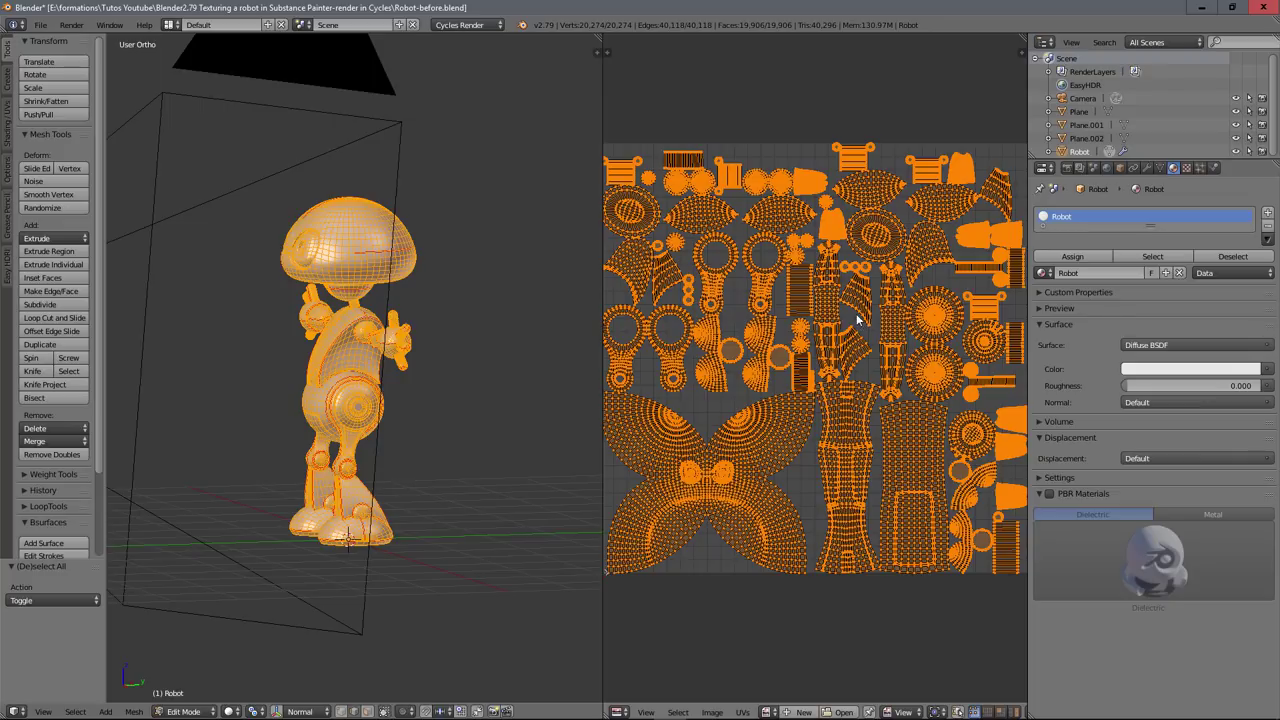
# - Inspect the robot's mesh and seams from several angles against its UV layout, comparing Edit Mode with the smoothed object
pyautogui.scroll(-1, 856, 313)
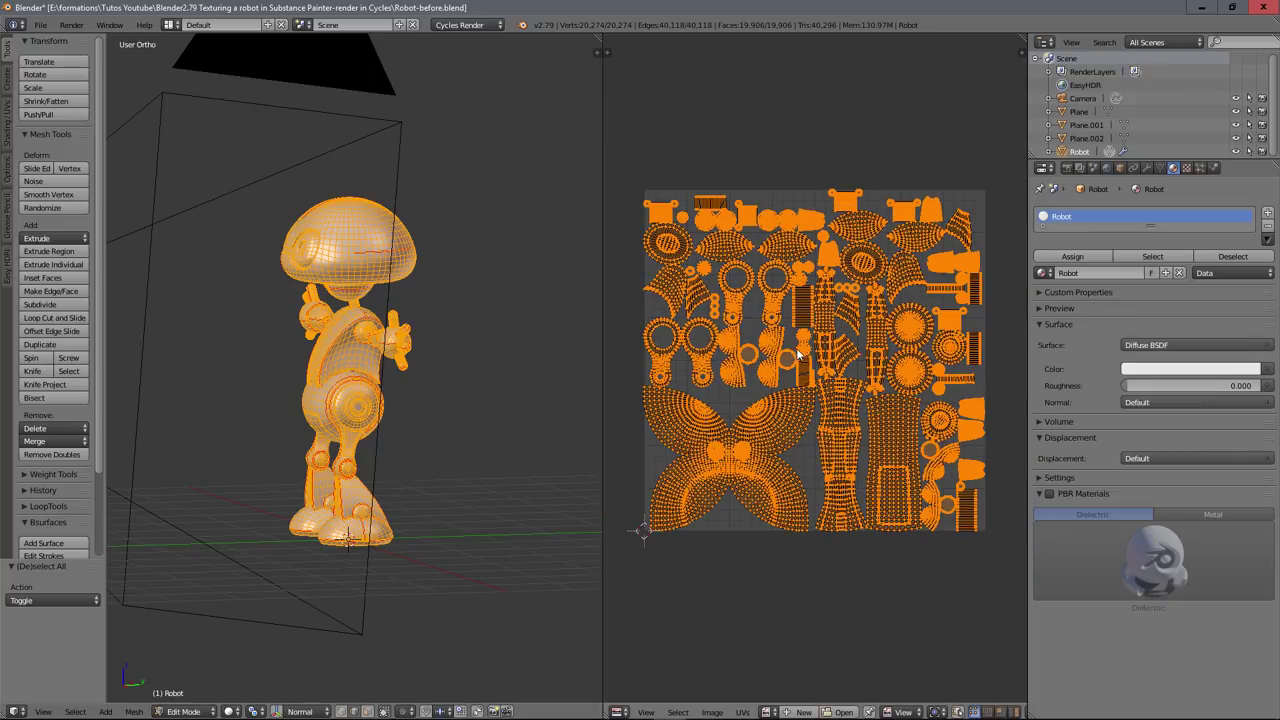
pyautogui.moveTo(410, 321); pyautogui.dragTo(408, 338, button='middle')
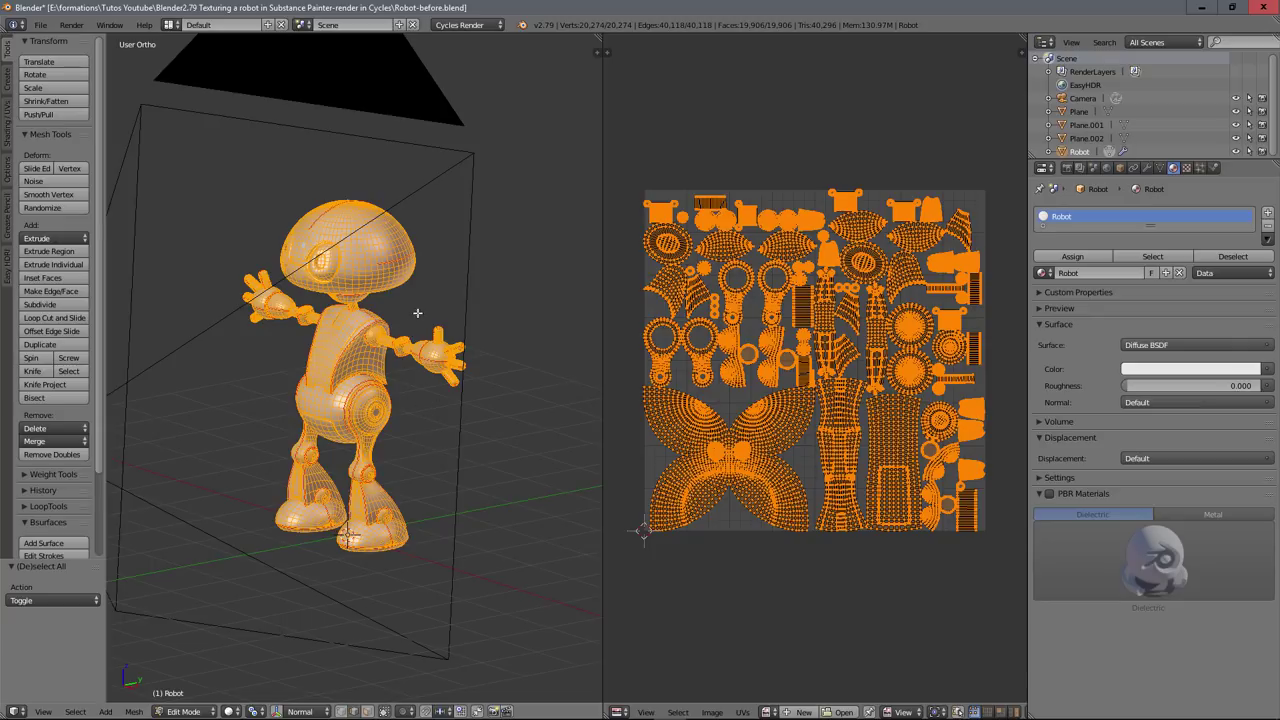
pyautogui.moveTo(405, 308); pyautogui.dragTo(459, 298, button='middle')
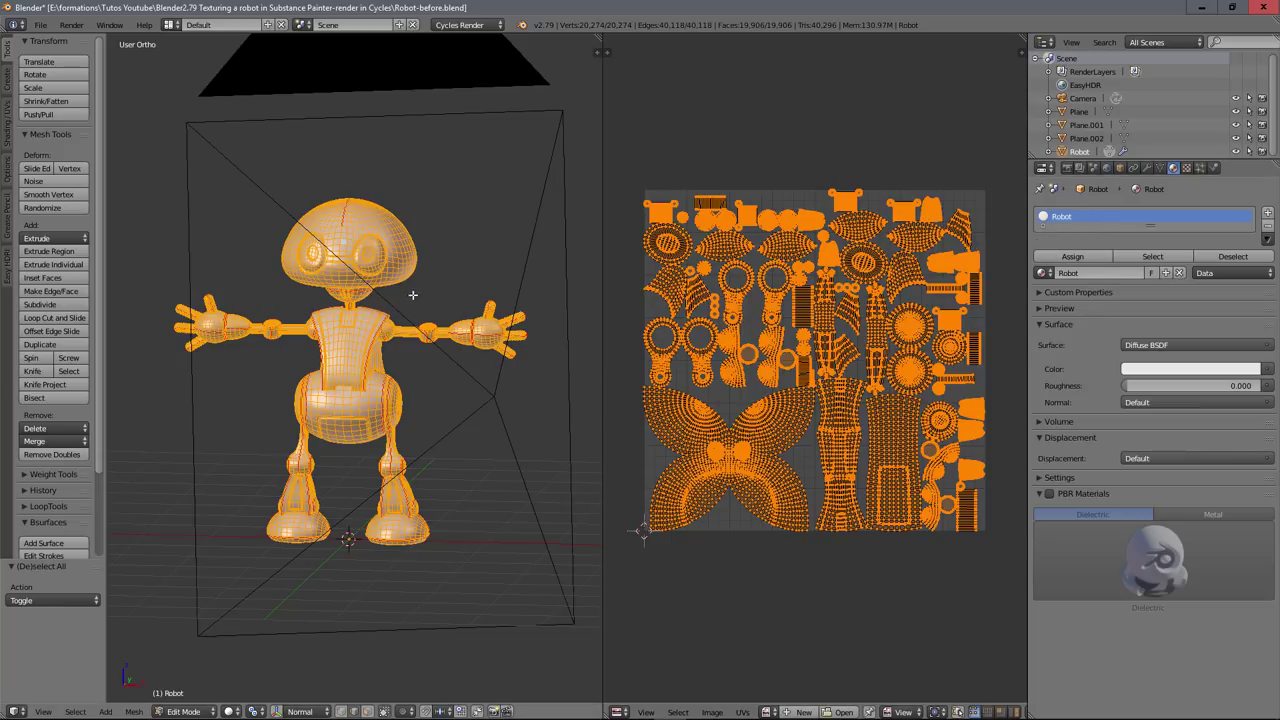
pyautogui.press('Tab')
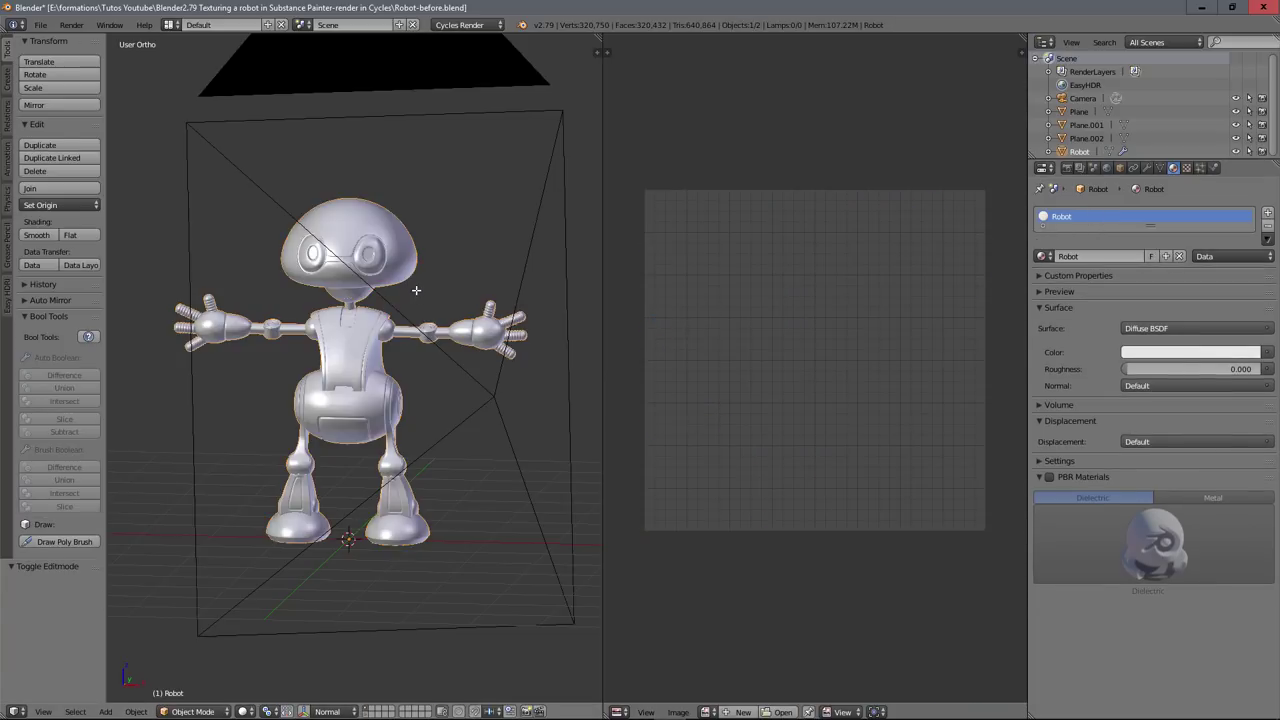
pyautogui.press('Tab')
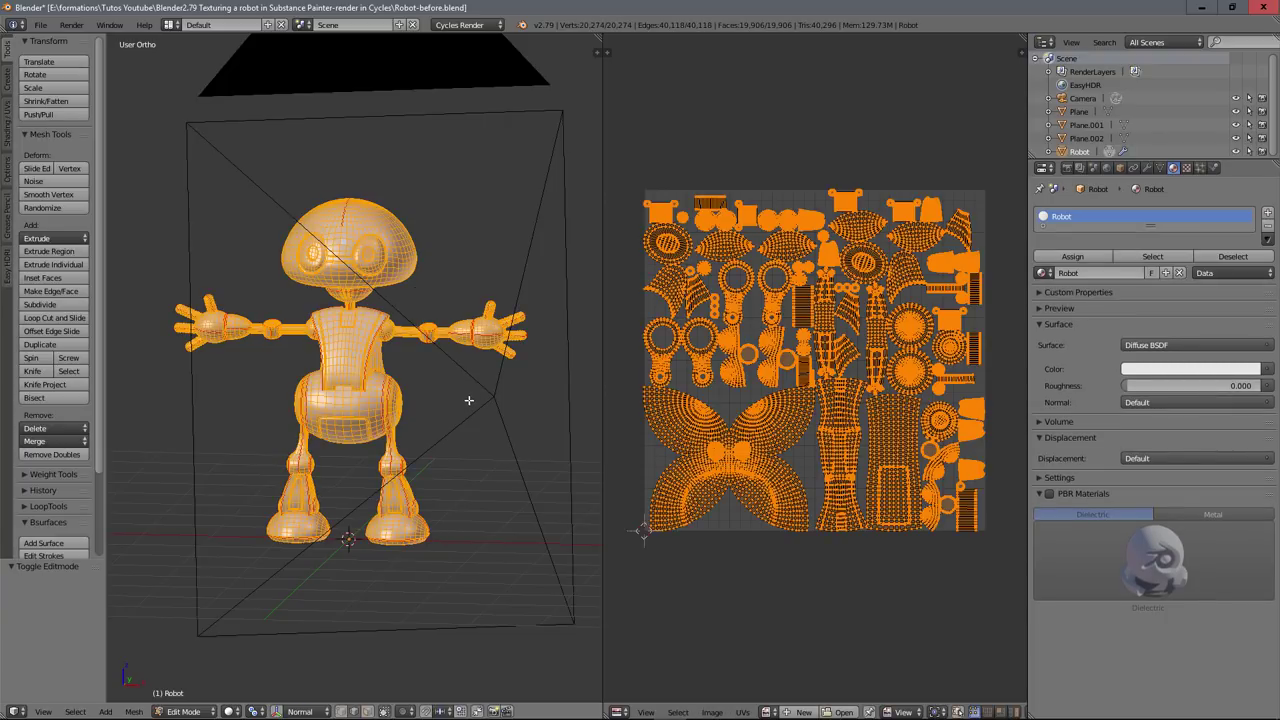
pyautogui.scroll(5, 503, 363)
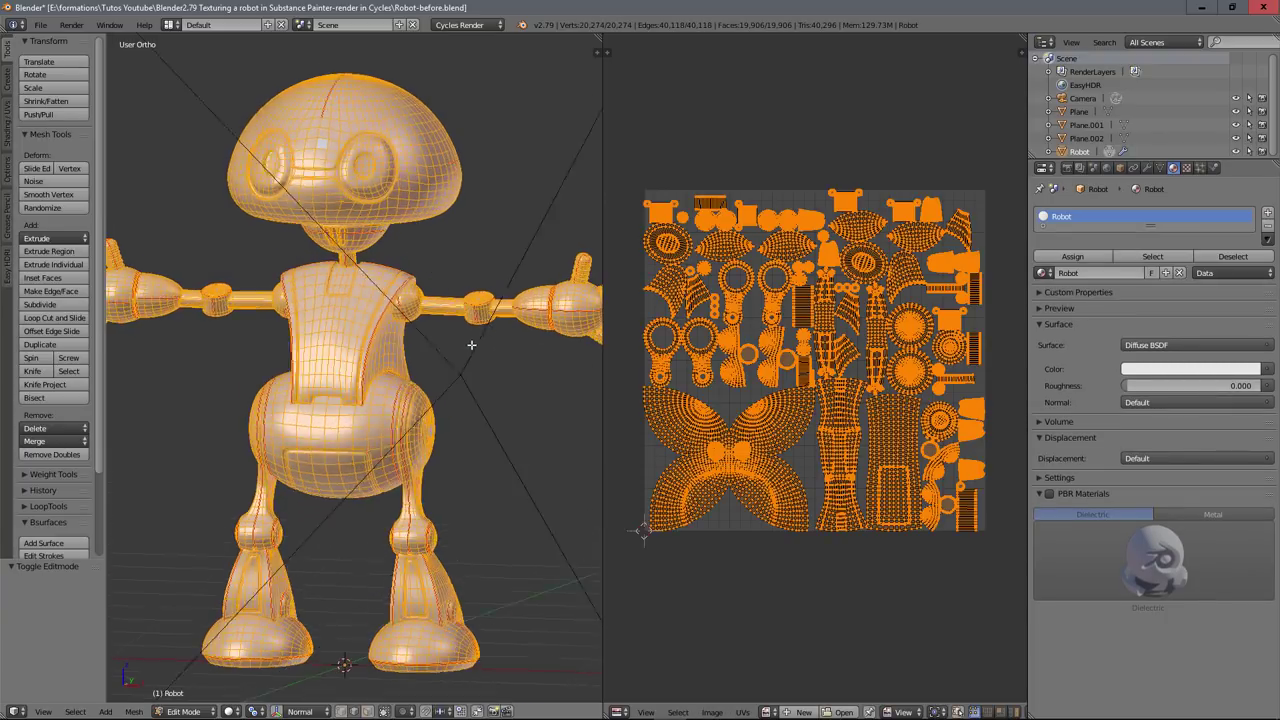
pyautogui.moveTo(471, 345); pyautogui.dragTo(436, 346, button='middle')
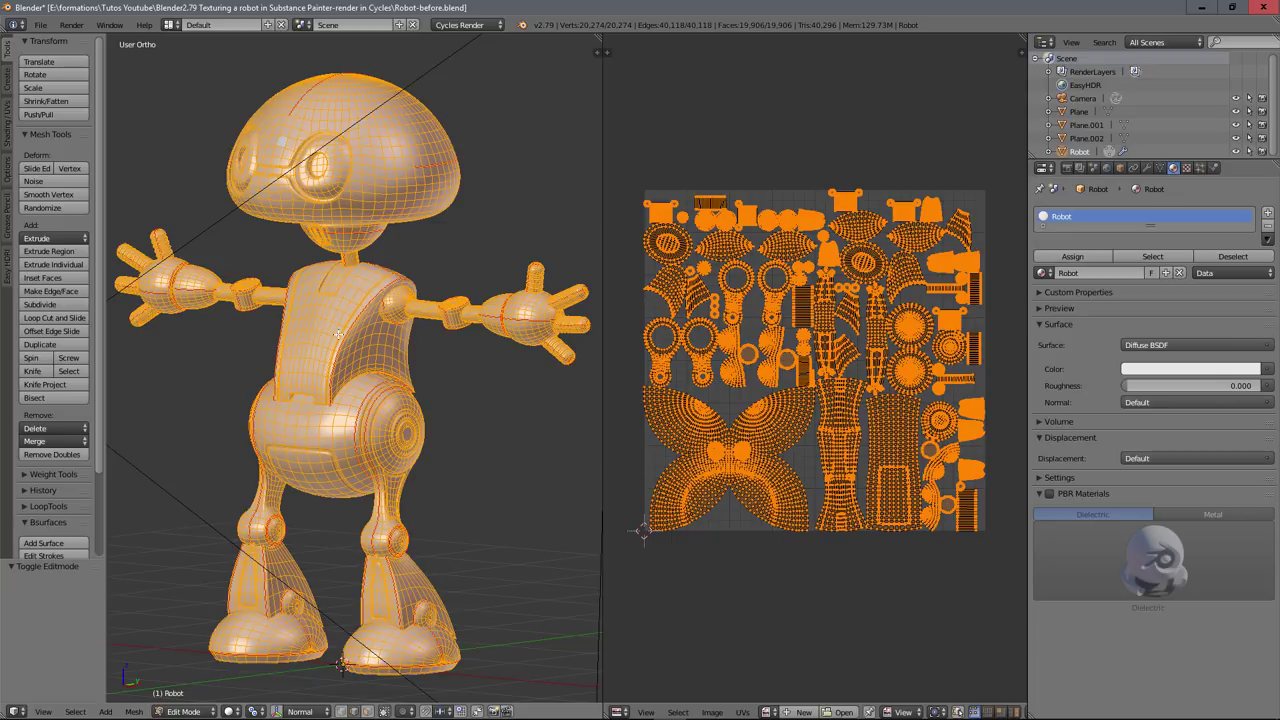
pyautogui.moveTo(336, 265); pyautogui.dragTo(359, 262, button='middle')
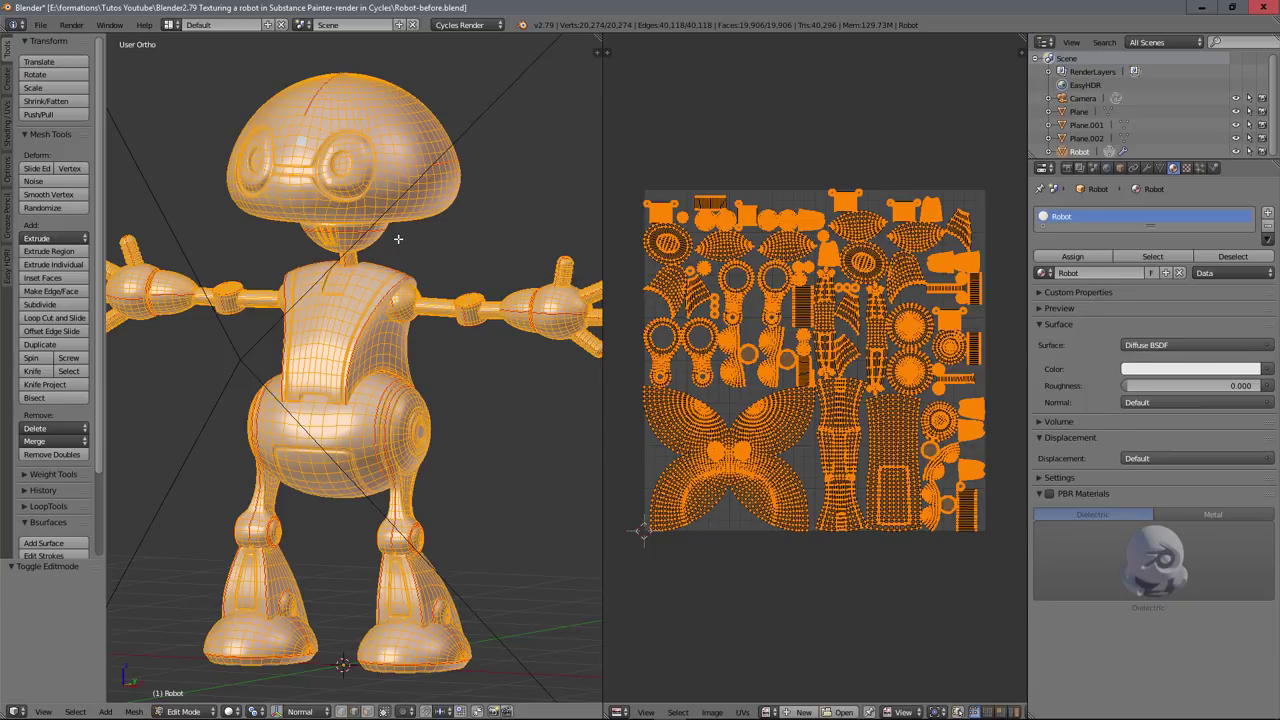
# - Return the robot to Object Mode and widen the 3D view to show the whole robot and camera
pyautogui.press('Tab')
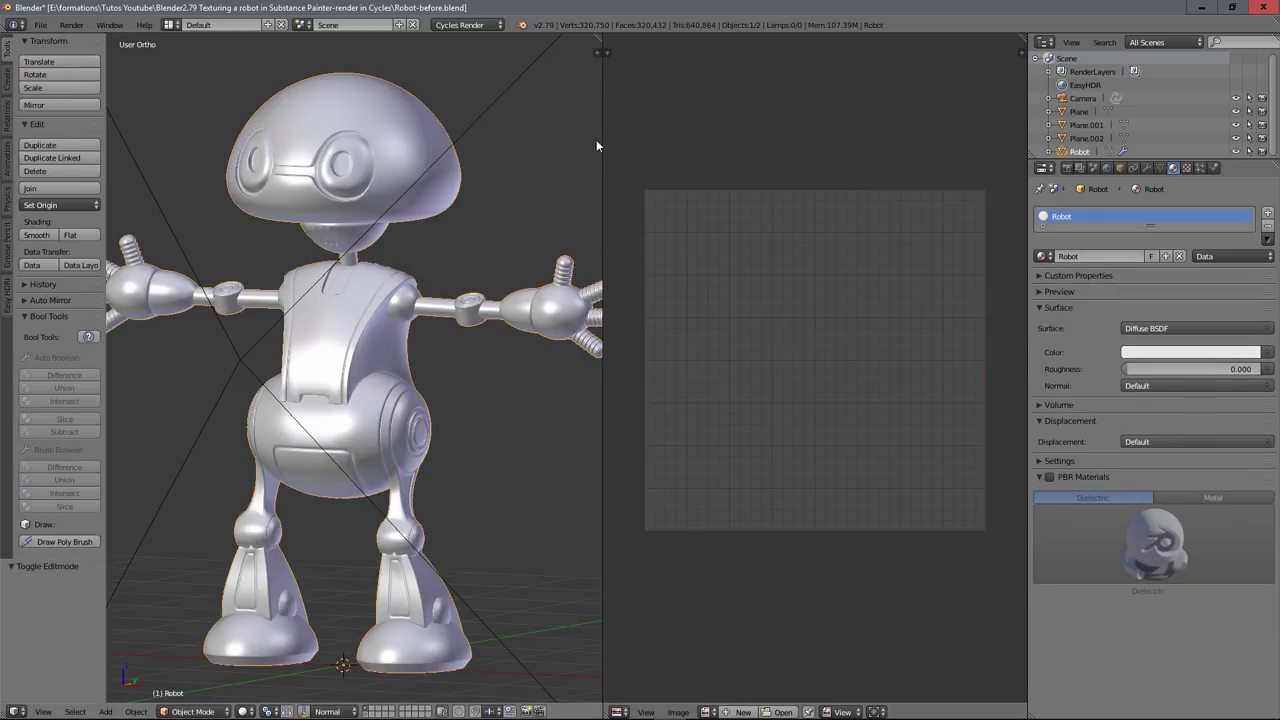
pyautogui.moveTo(598, 134); pyautogui.dragTo(697, 136)
pyautogui.scroll(-4, 453, 298)
pyautogui.moveTo(453, 298); pyautogui.dragTo(350, 288, button='middle')
pyautogui.scroll(-3, 350, 288)
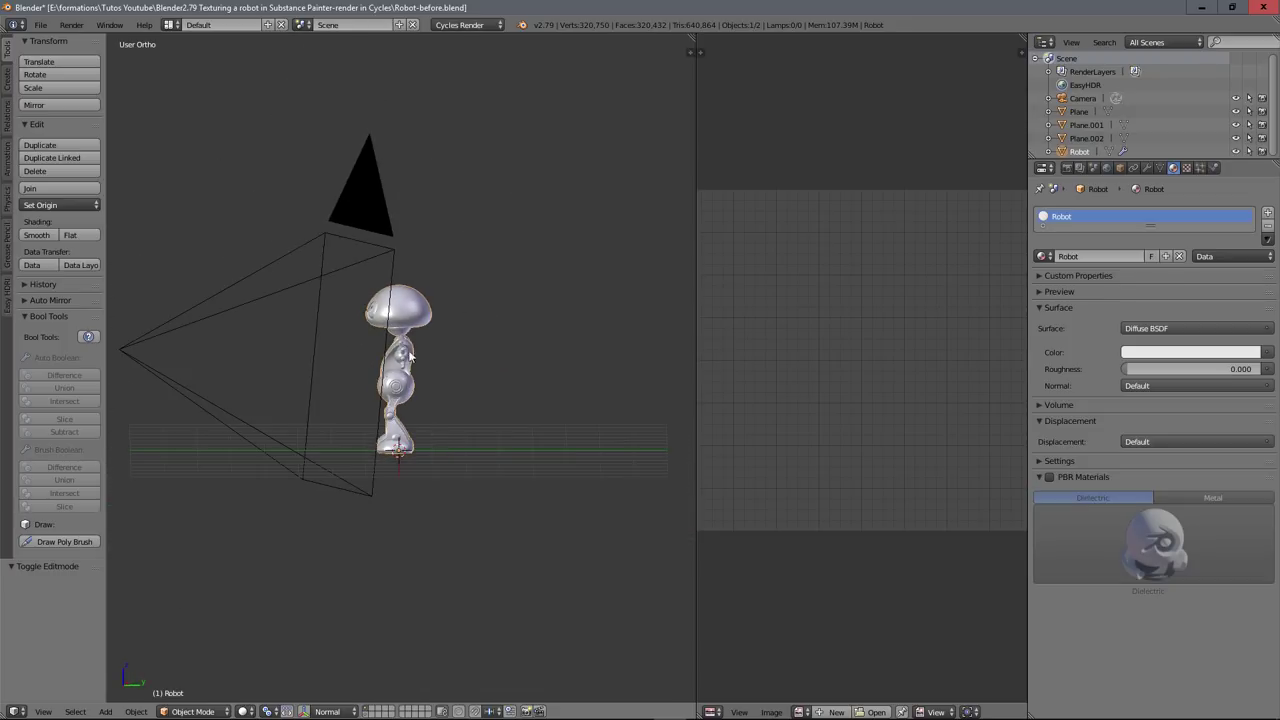
# - Check object selection around the camera and robot, leaving only the robot selected
pyautogui.rightClick(290, 287)
pyautogui.rightClick(414, 323)
pyautogui.rightClick(322, 277)
pyautogui.rightClick(408, 288)
pyautogui.moveTo(382, 300); pyautogui.dragTo(411, 314, button='middle')
pyautogui.scroll(3, 422, 298)
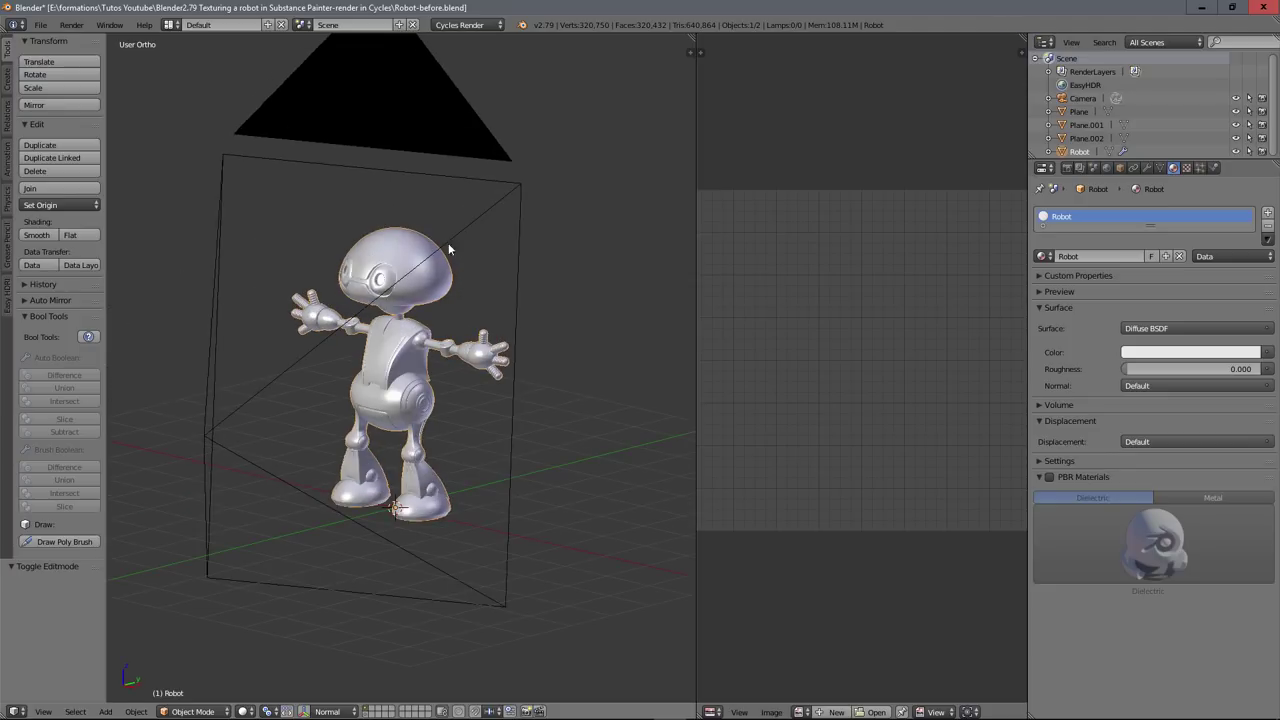
# - Show the robot's modifiers and compare the model with the Subsurf modifier's viewport display off and on
pyautogui.click(1146, 168)
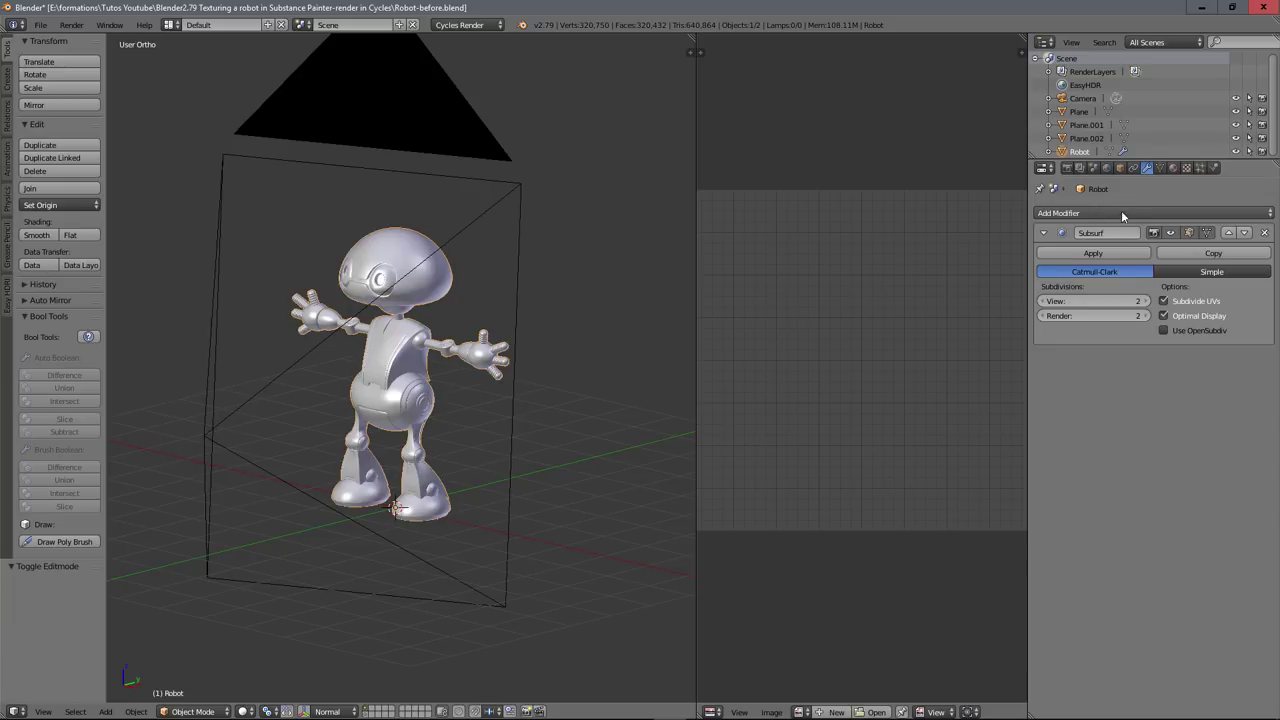
pyautogui.scroll(4, 420, 375)
pyautogui.scroll(-1, 400, 328)
pyautogui.moveTo(397, 342); pyautogui.dragTo(368, 328, button='middle')
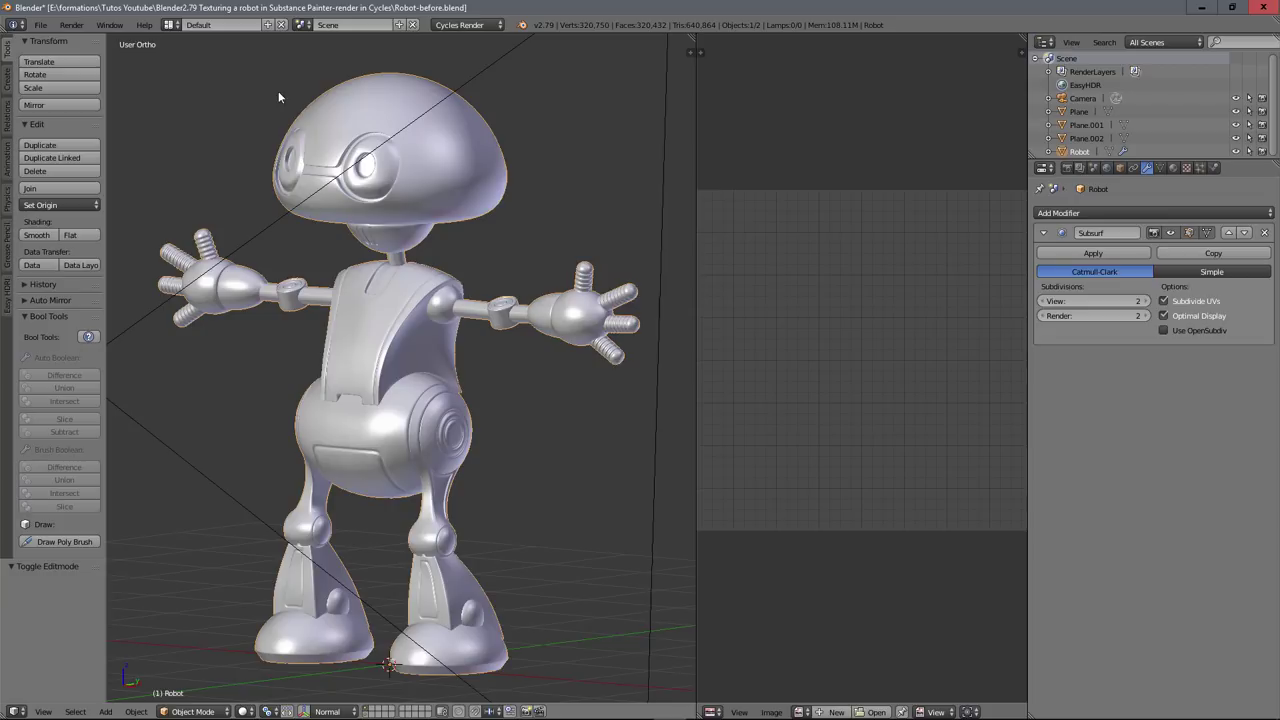
pyautogui.click(1171, 233)
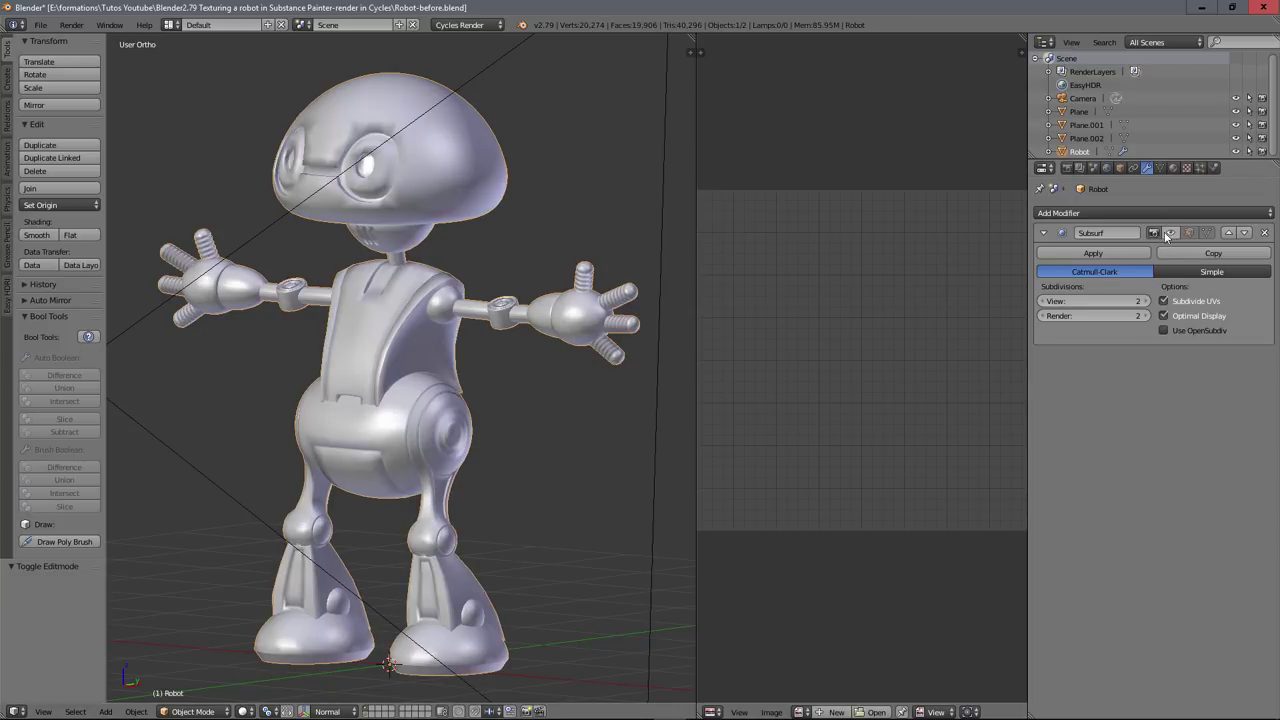
pyautogui.click(1171, 233)
pyautogui.scroll(-2, 419, 228)
# - Start a Wavefront (.obj) export of the robot and name the file Robot-low.obj
pyautogui.click(40, 24)
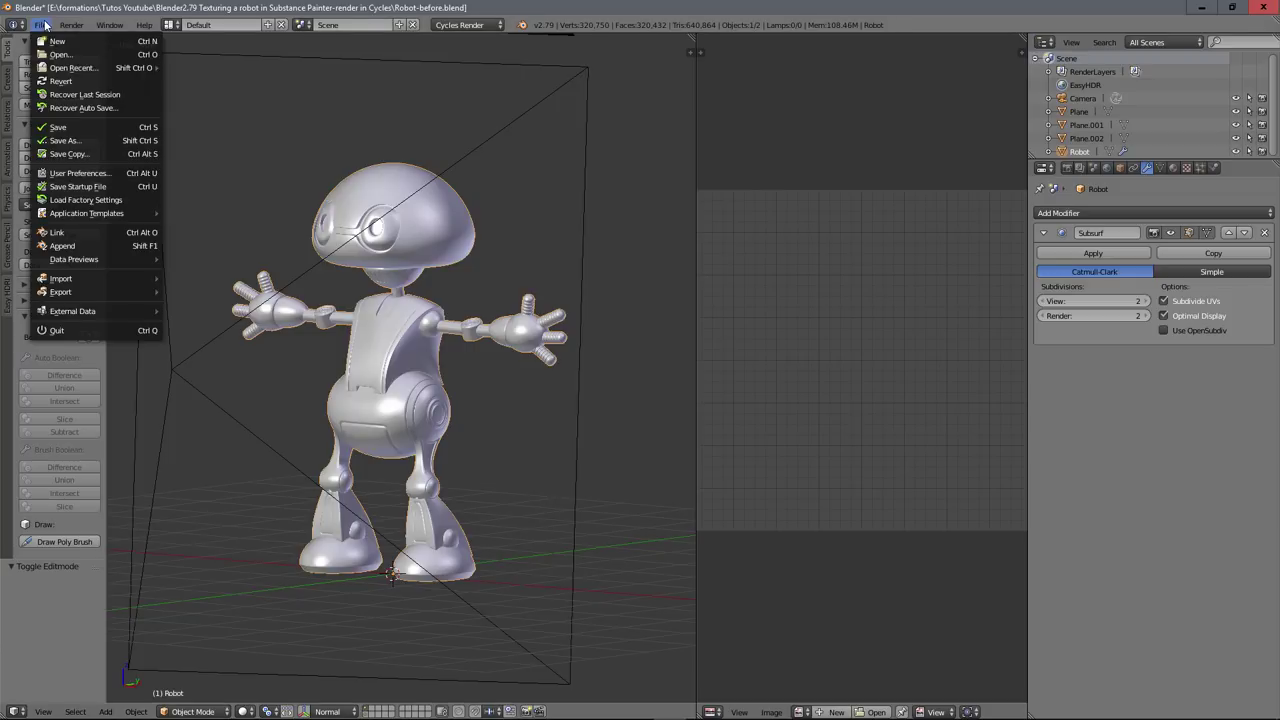
pyautogui.moveTo(83, 293)
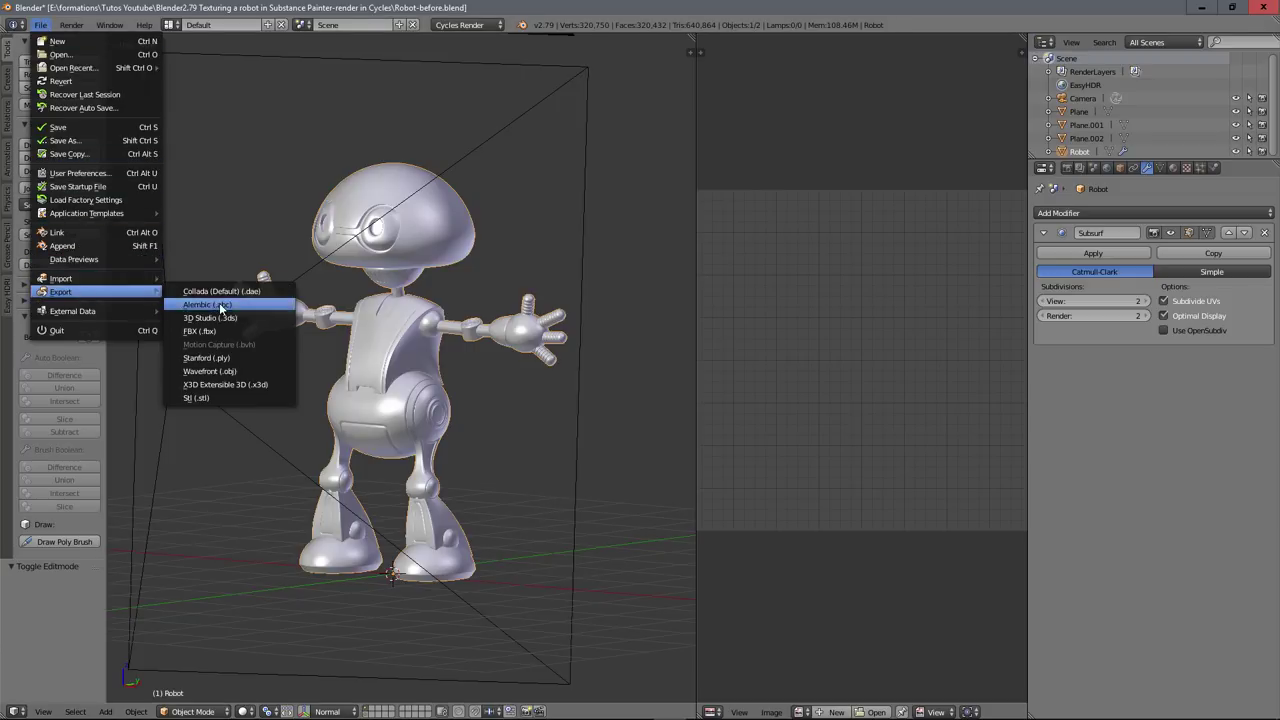
pyautogui.click(227, 372)
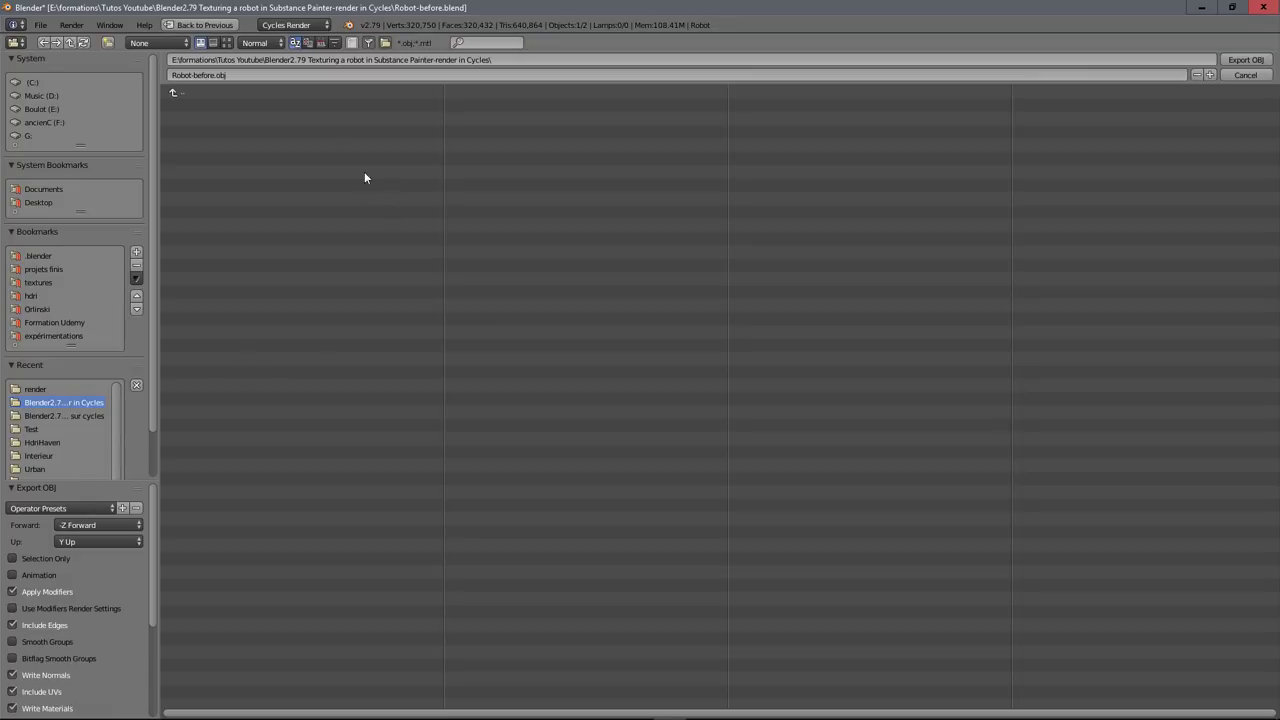
pyautogui.click(255, 74)
pyautogui.moveTo(259, 71); pyautogui.dragTo(192, 94)
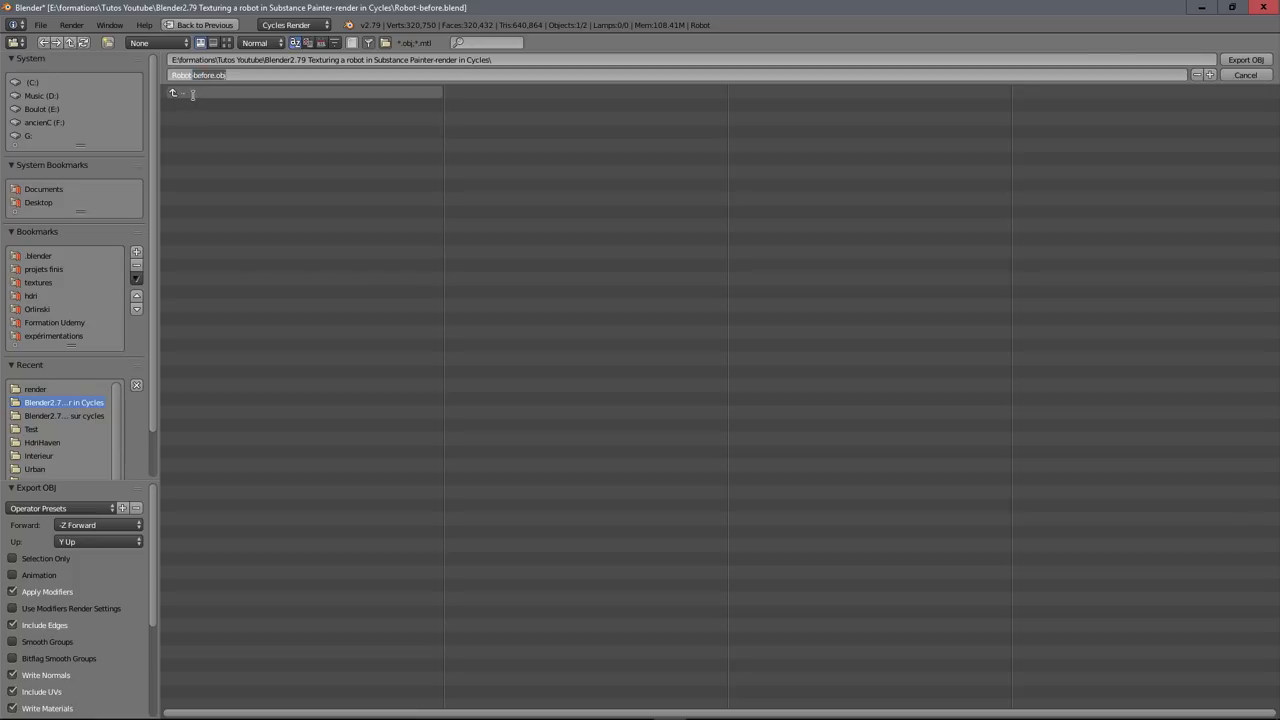
pyautogui.write('-low')
pyautogui.press('Return')
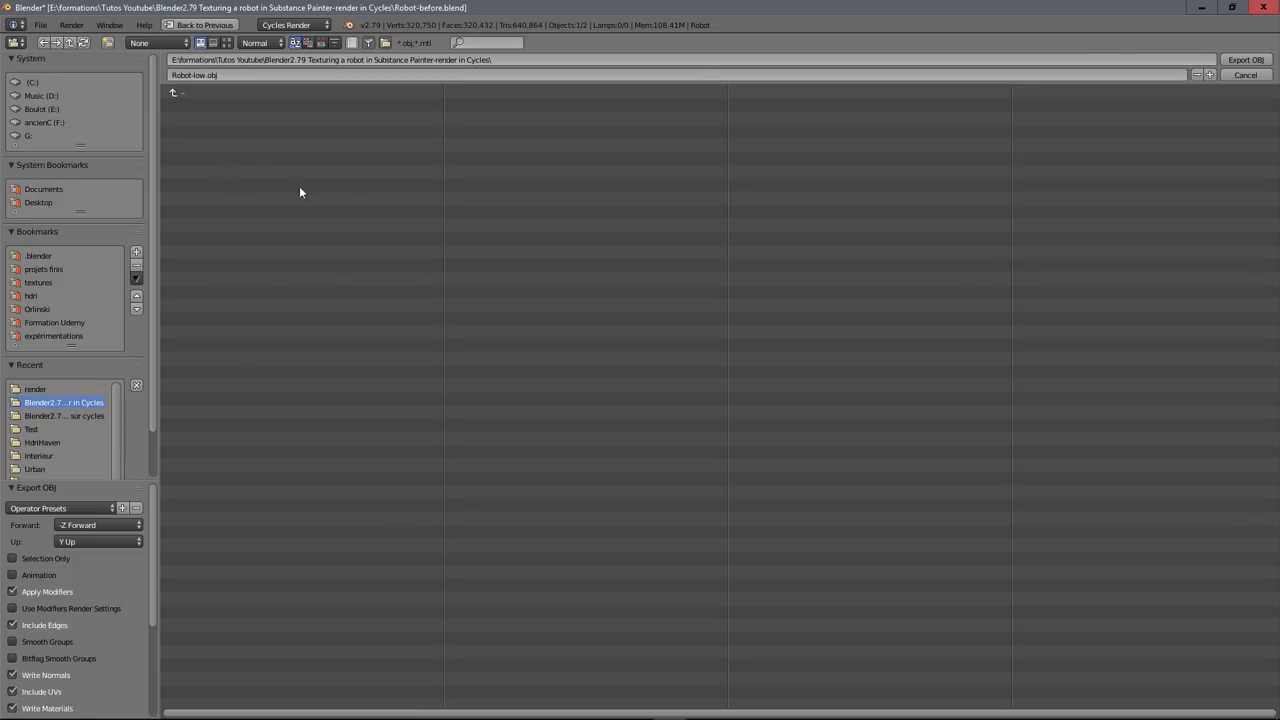
# - Enable Selection Only, disable Apply Modifiers, and export the low-poly robot as OBJ
pyautogui.click(13, 558)
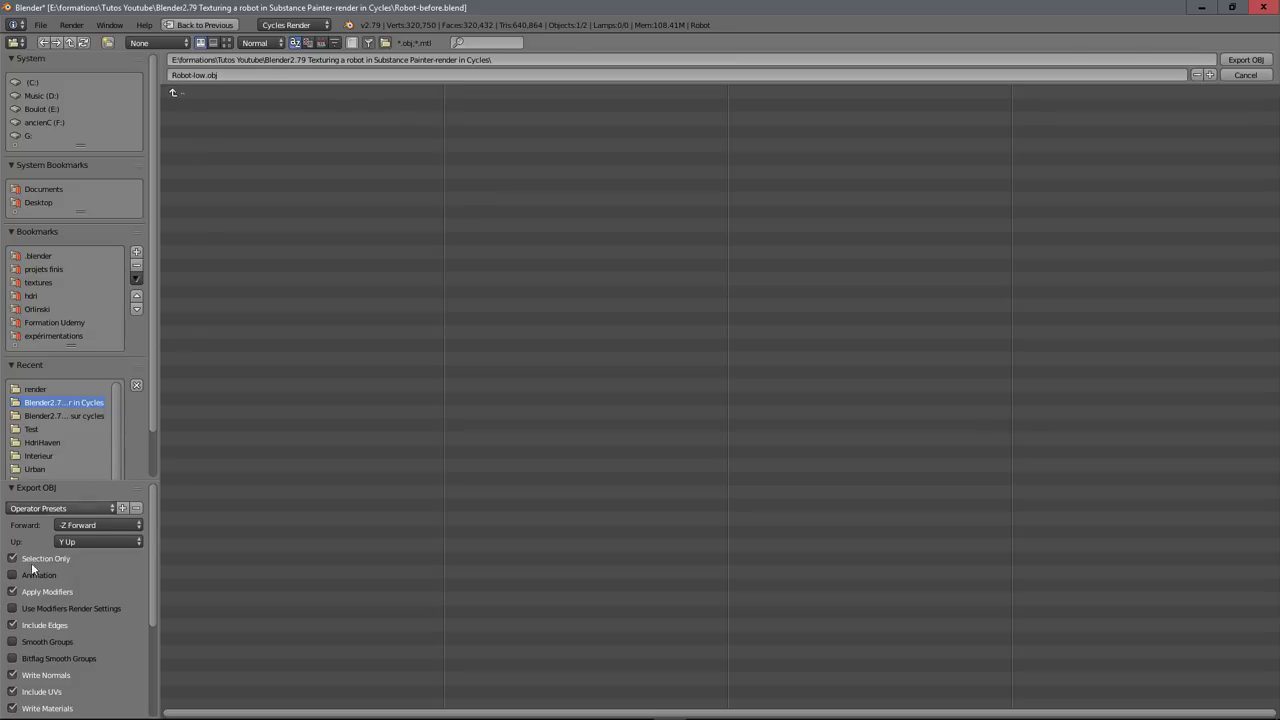
pyautogui.click(22, 593)
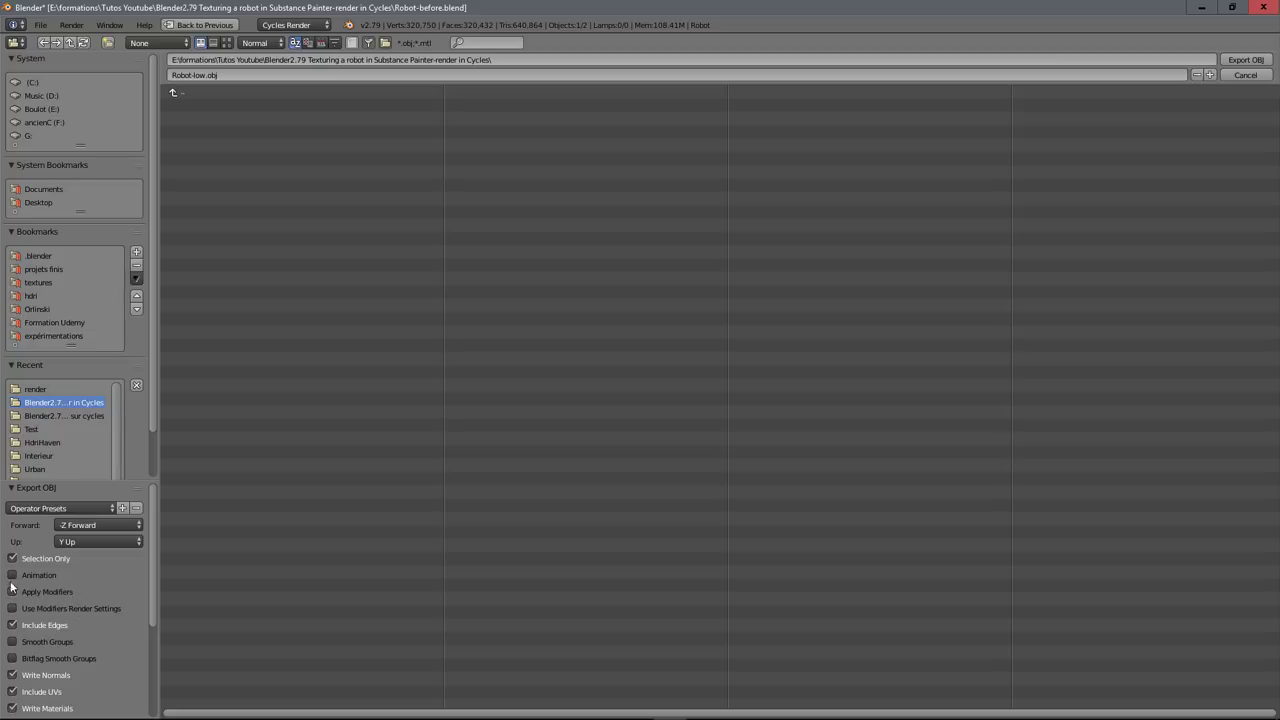
pyautogui.click(1256, 62)
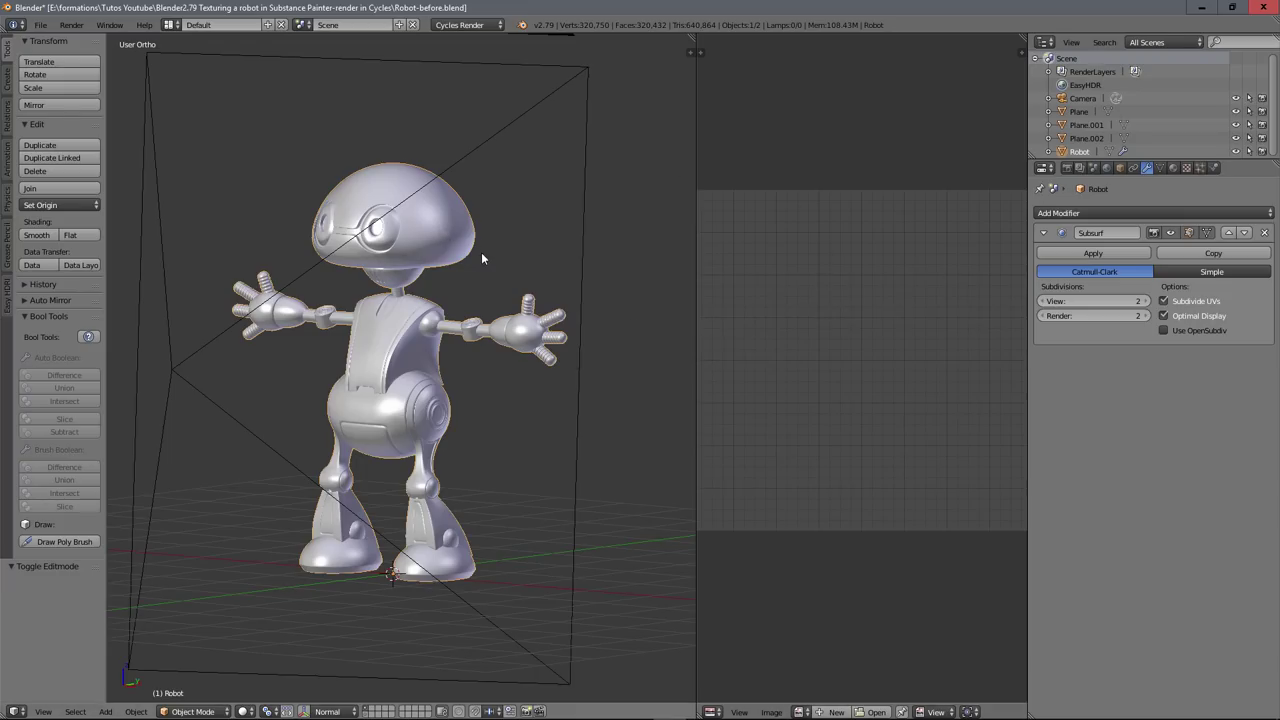
# - Start another Wavefront (.obj) export with Selection Only and Apply Modifiers enabled
pyautogui.click(40, 26)
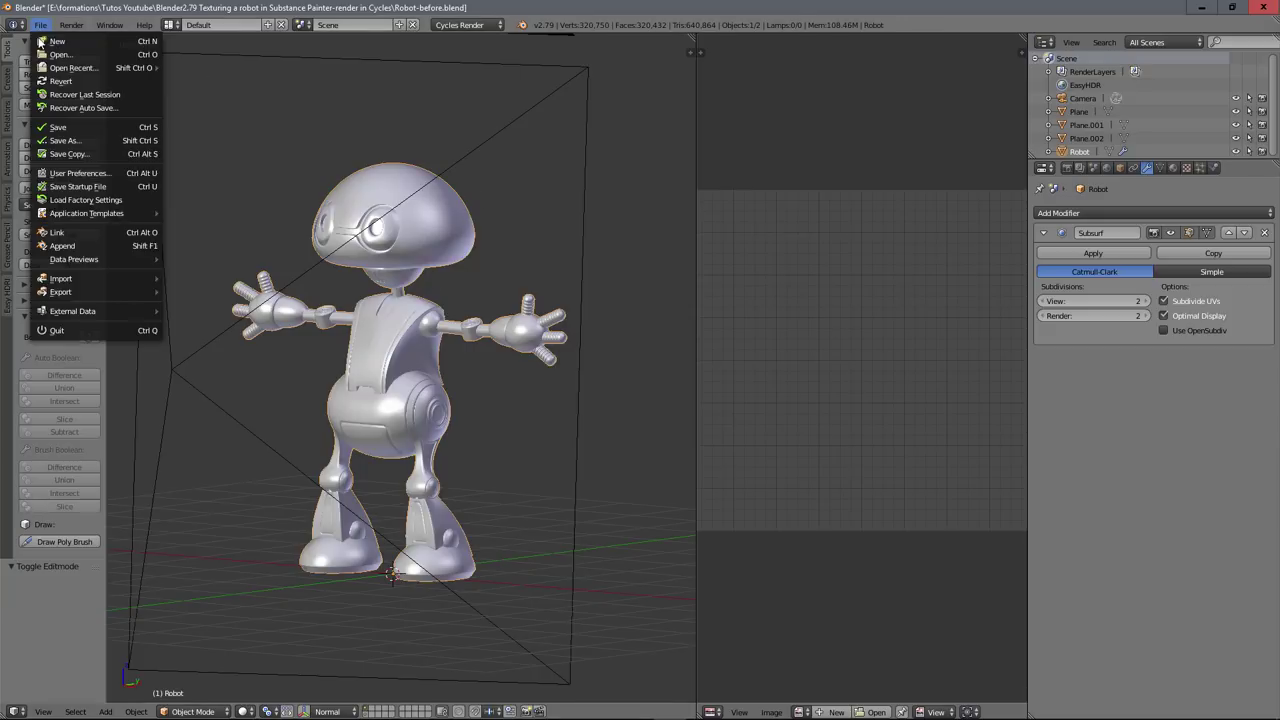
pyautogui.moveTo(74, 294)
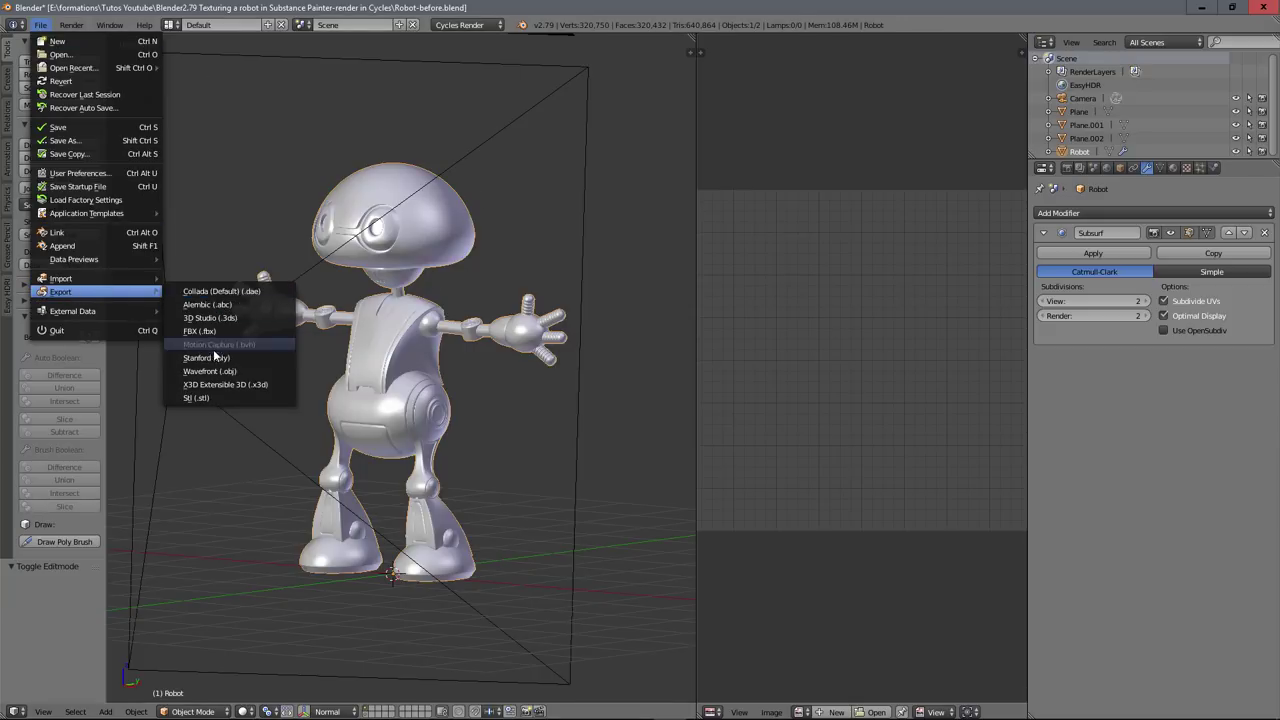
pyautogui.click(290, 371)
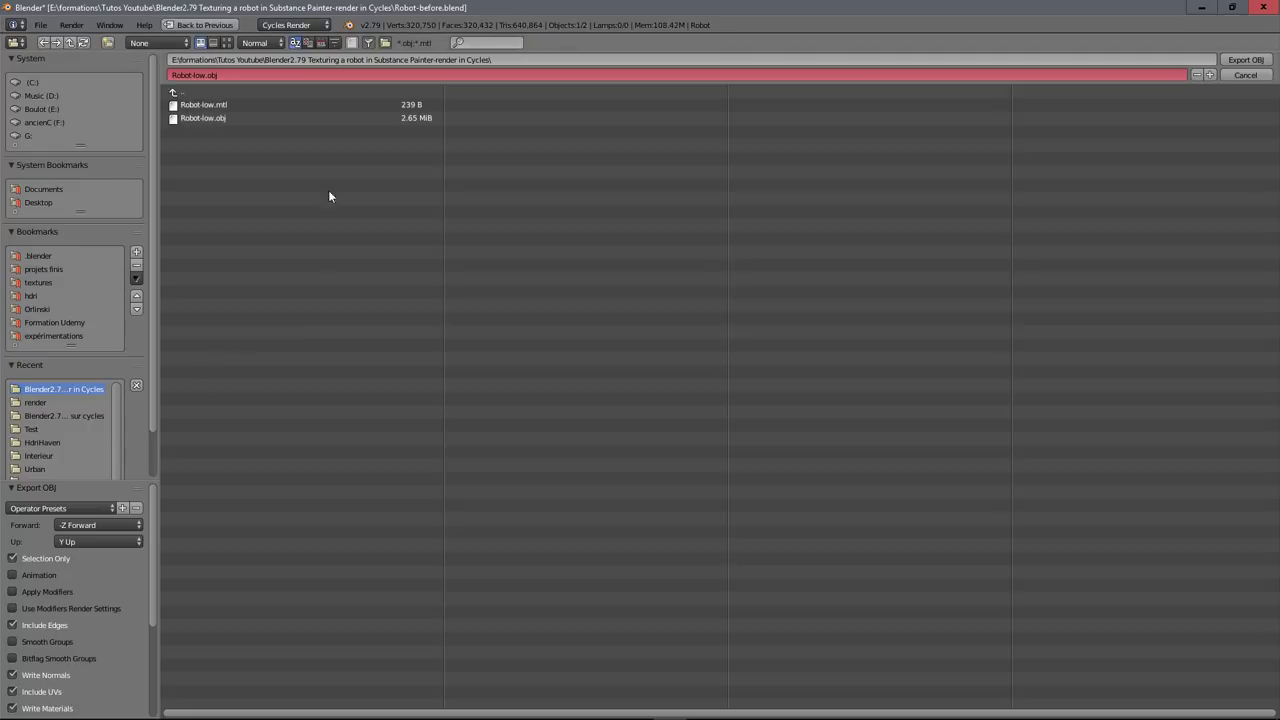
pyautogui.click(12, 559)
pyautogui.click(13, 593)
# - Name the file Robot-high.obj and export the high-poly robot
pyautogui.click(250, 75)
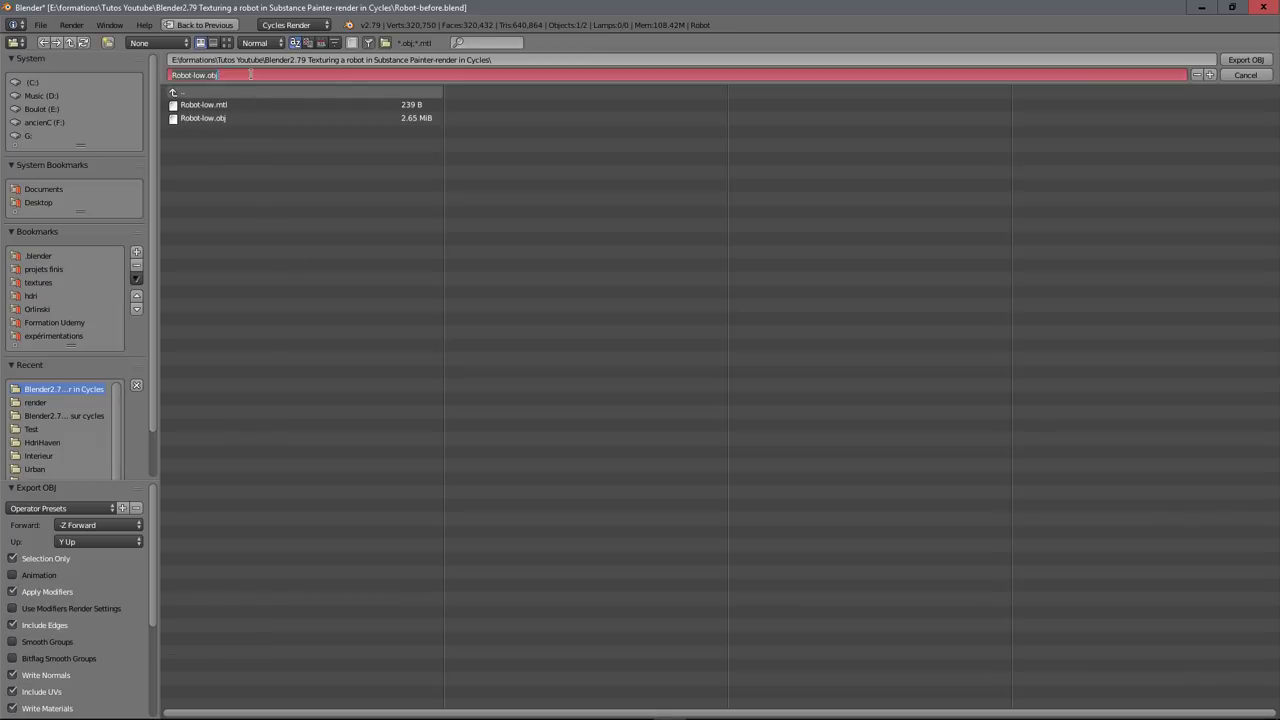
pyautogui.moveTo(251, 74); pyautogui.dragTo(194, 90)
pyautogui.write('high')
pyautogui.press('Return')
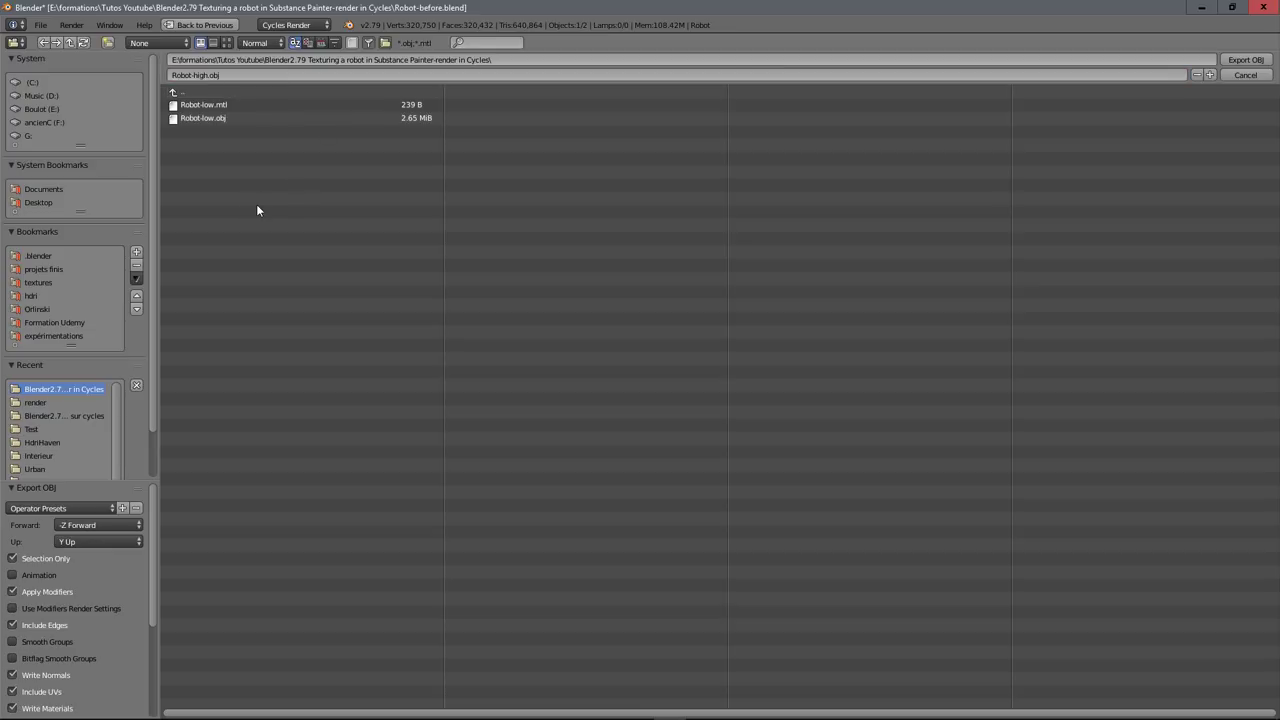
pyautogui.click(1244, 62)
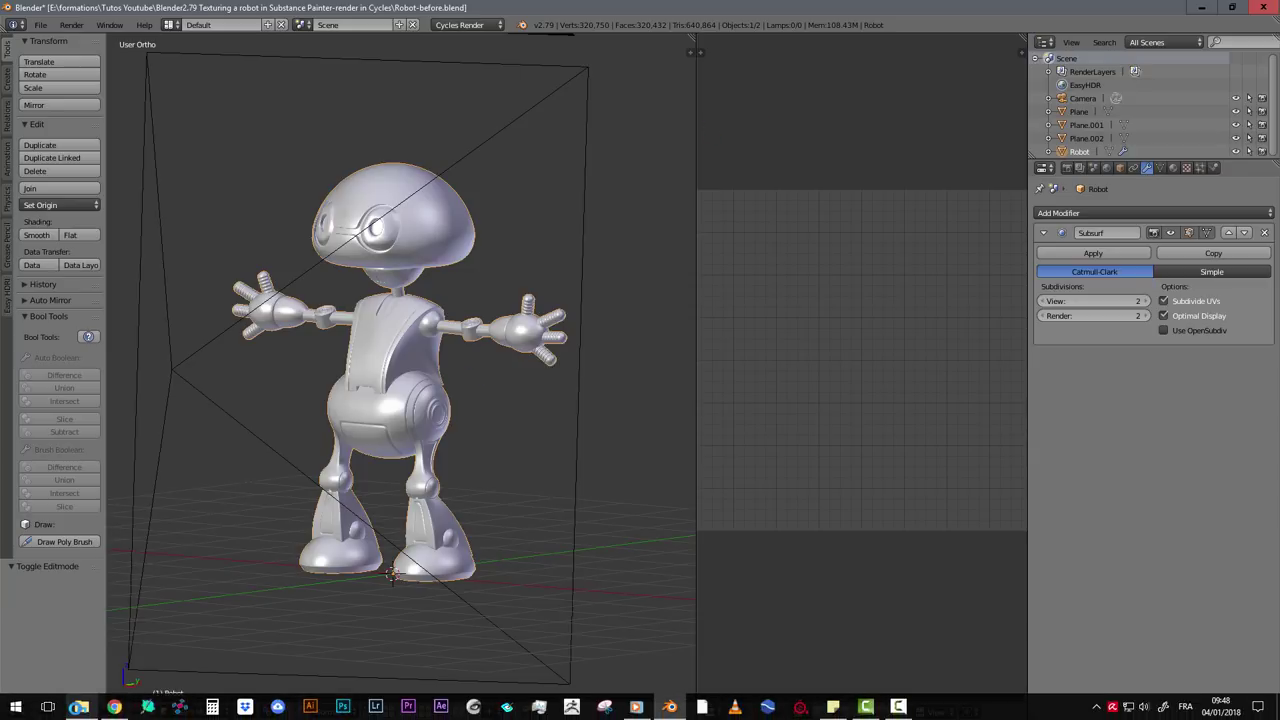
# - Switch to File Explorer and check the Robot-high and Robot-low OBJ files in the "Blender2.79 Texturing a robot in Substance Painter-render in Cycles" folder
pyautogui.moveTo(76, 708)
pyautogui.rightClick(81, 706)
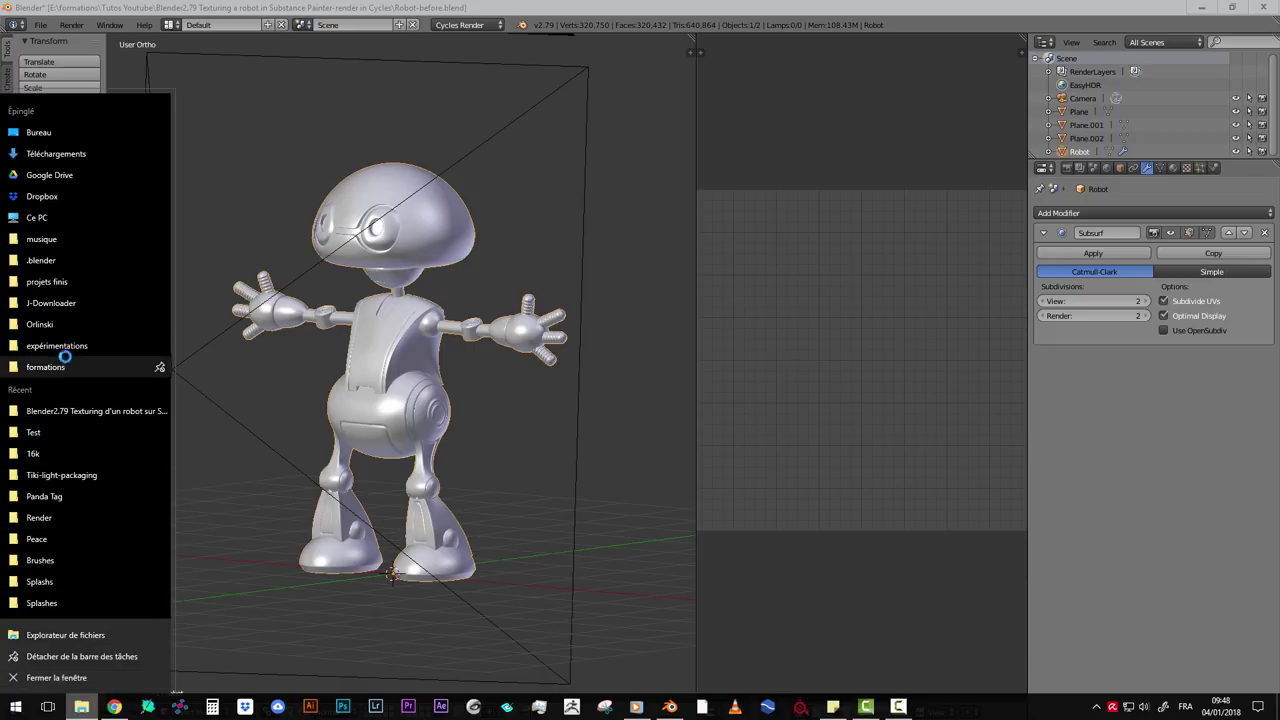
pyautogui.click(71, 433)
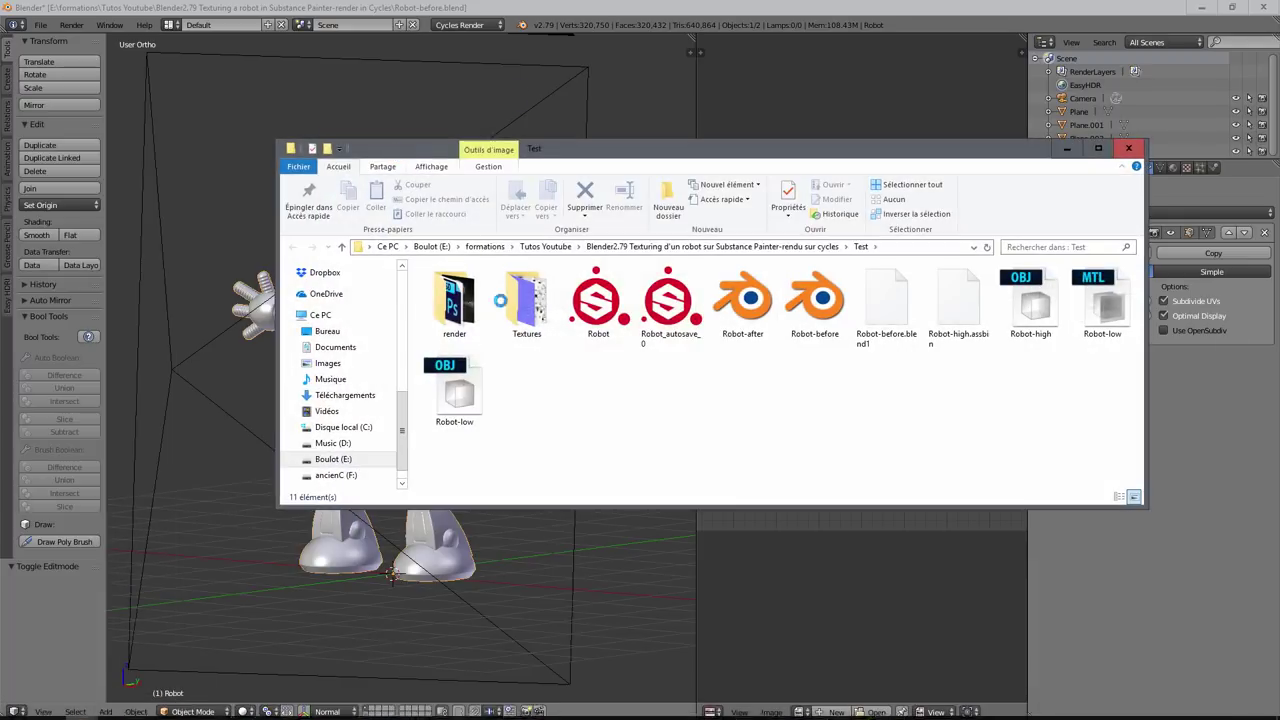
pyautogui.click(541, 246)
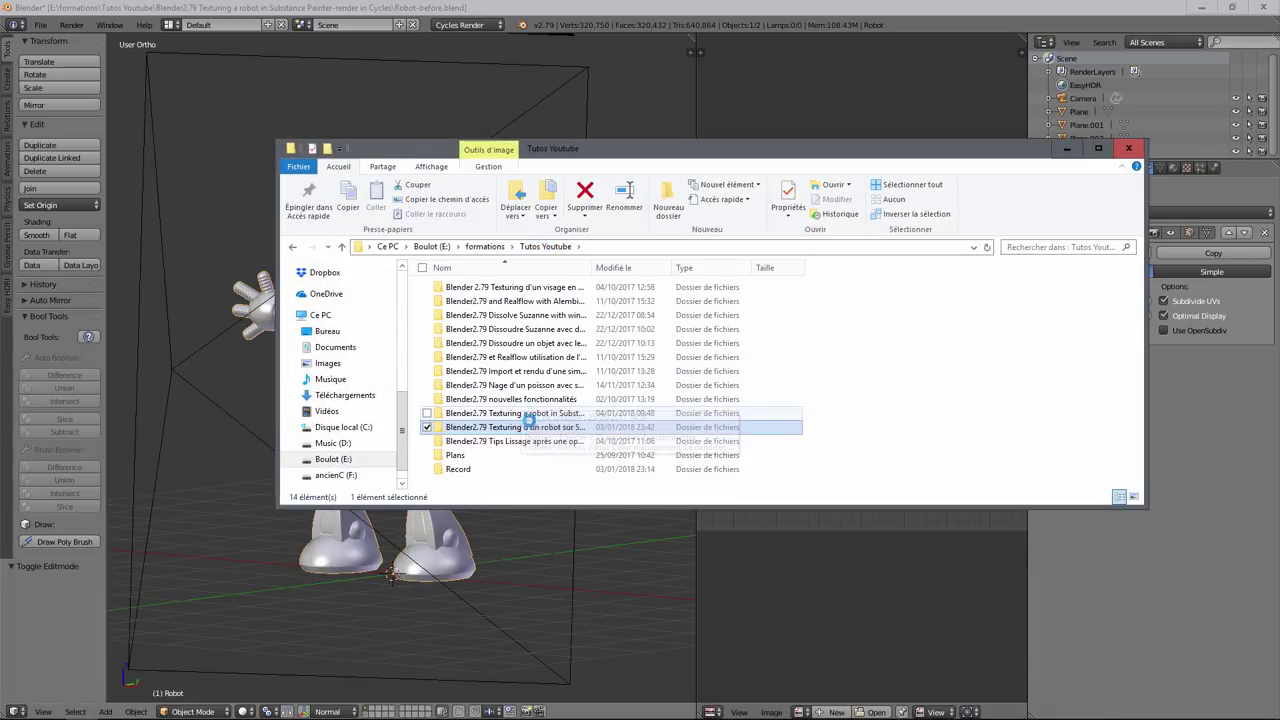
pyautogui.doubleClick(527, 413)
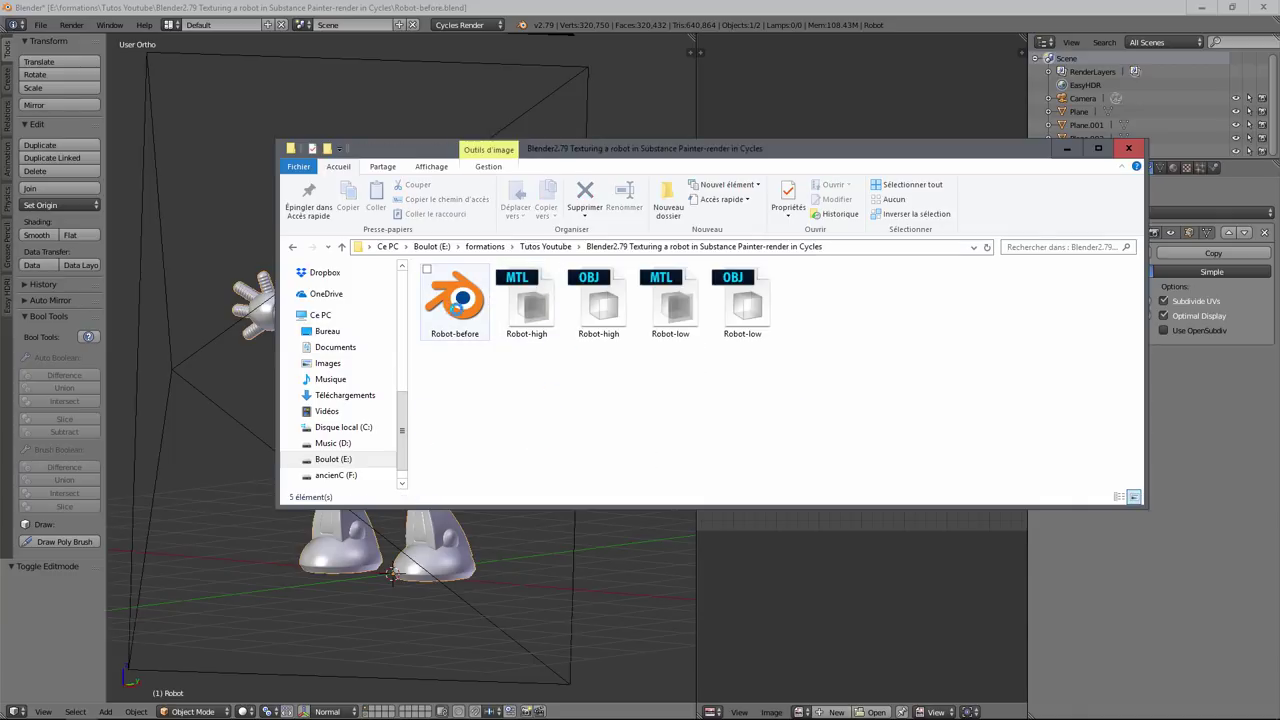
pyautogui.click(604, 306)
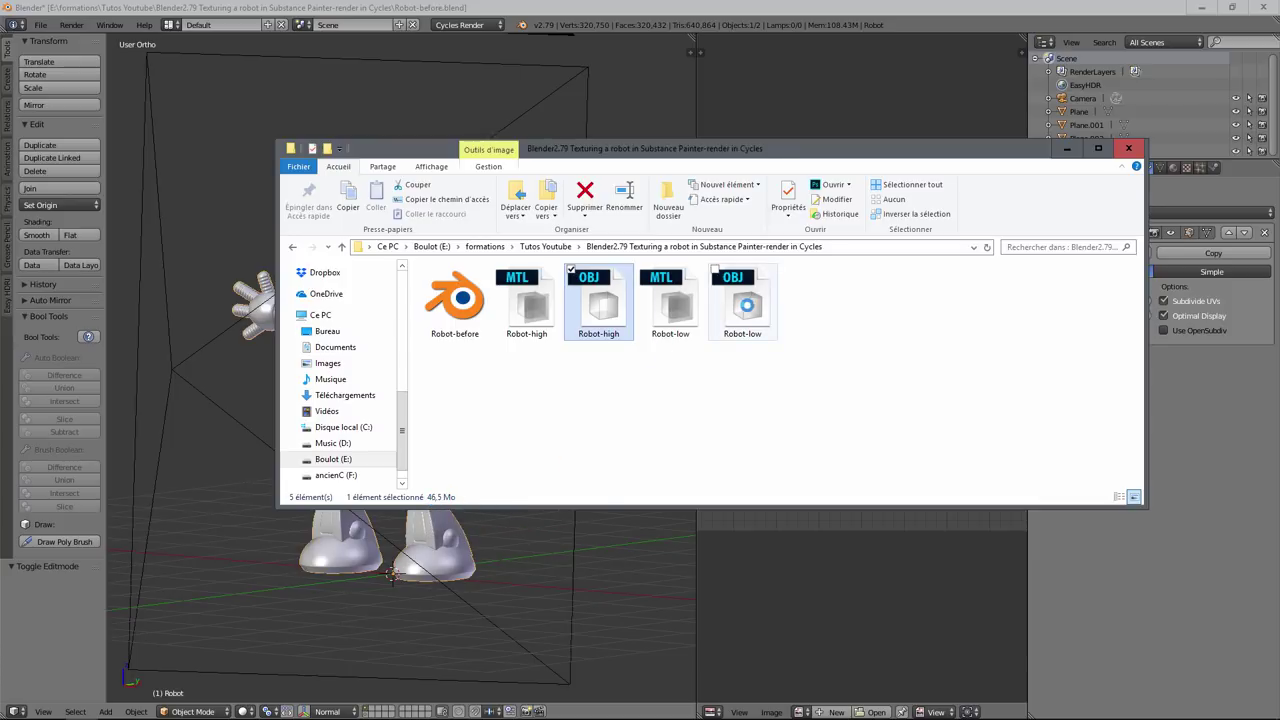
pyautogui.click(757, 310)
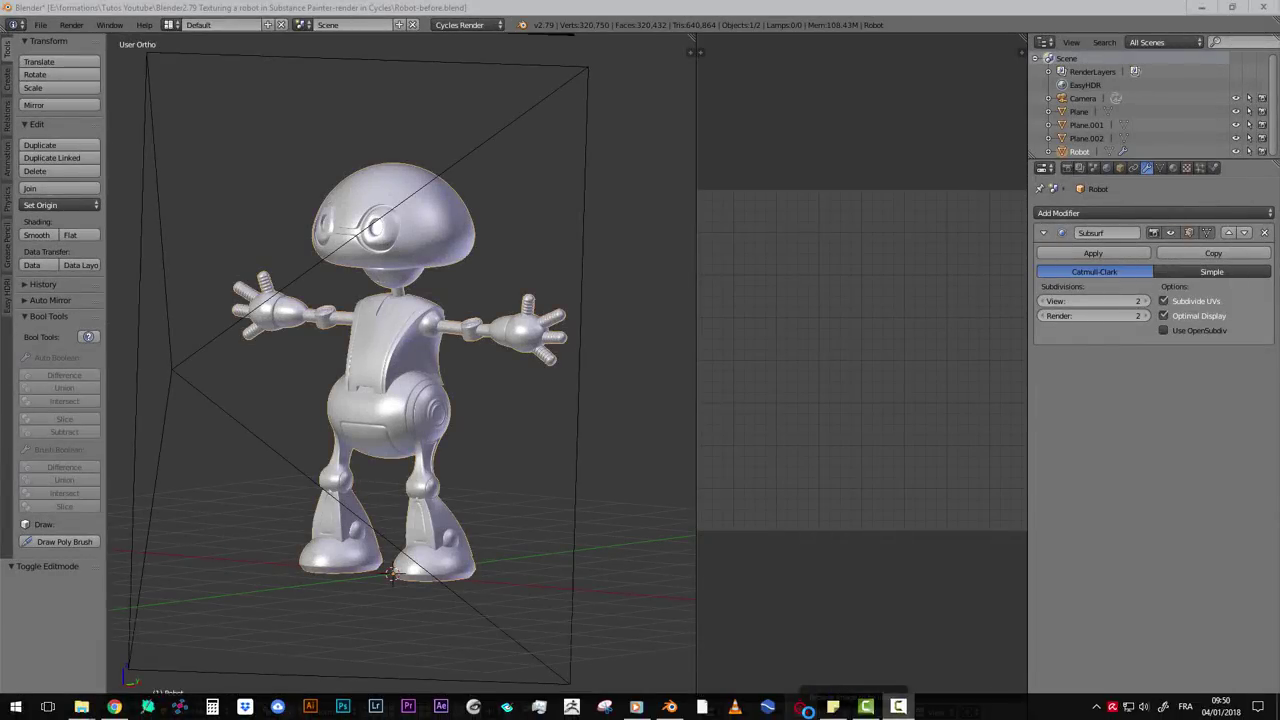
# - Launch Substance Painter
pyautogui.click(808, 708)
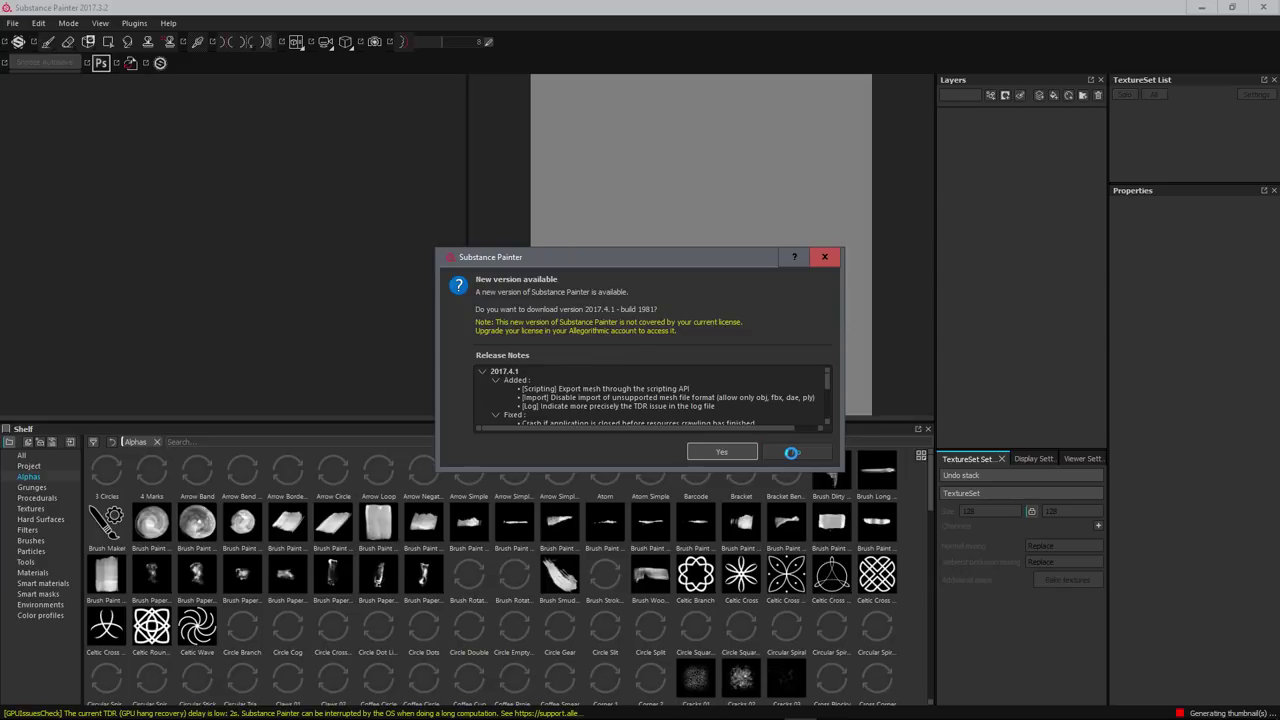
# - Start a new project and select Robot-low.obj from the "Blender2.79 Texturing a robot in Substance Painter-render in Cycles" folder as its mesh
pyautogui.click(785, 449)
pyautogui.click(12, 22)
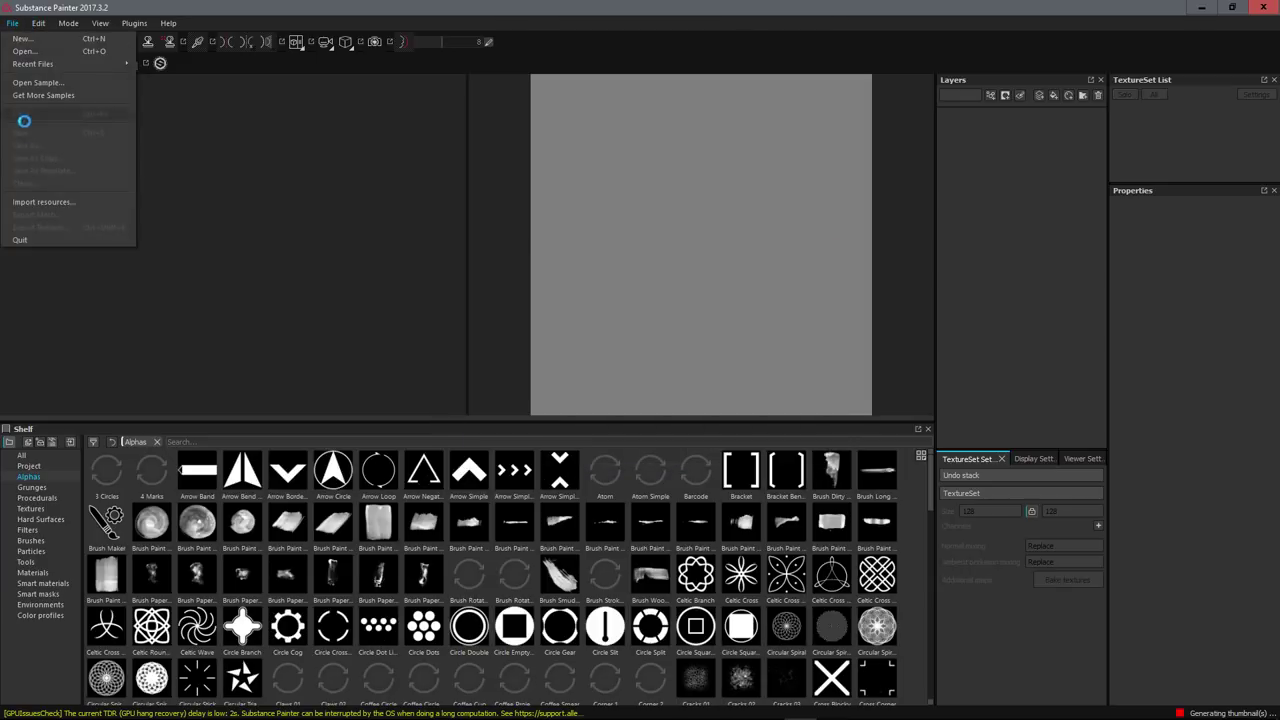
pyautogui.click(22, 38)
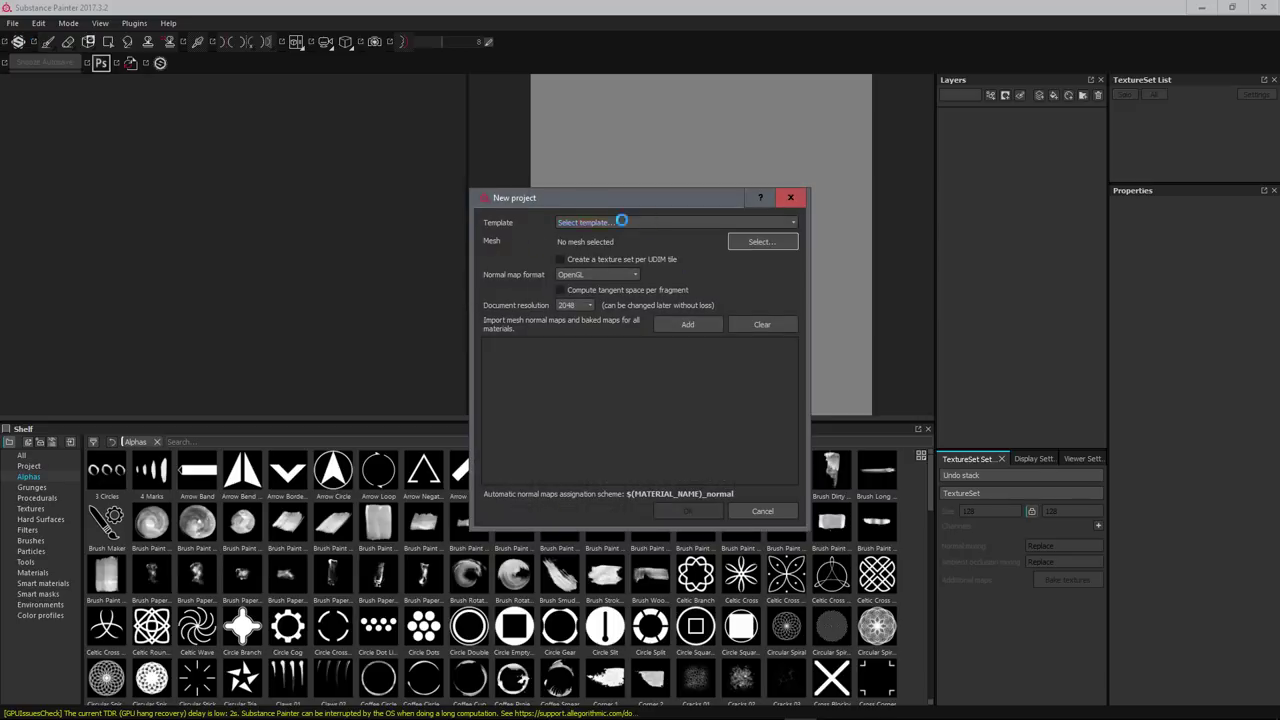
pyautogui.click(765, 241)
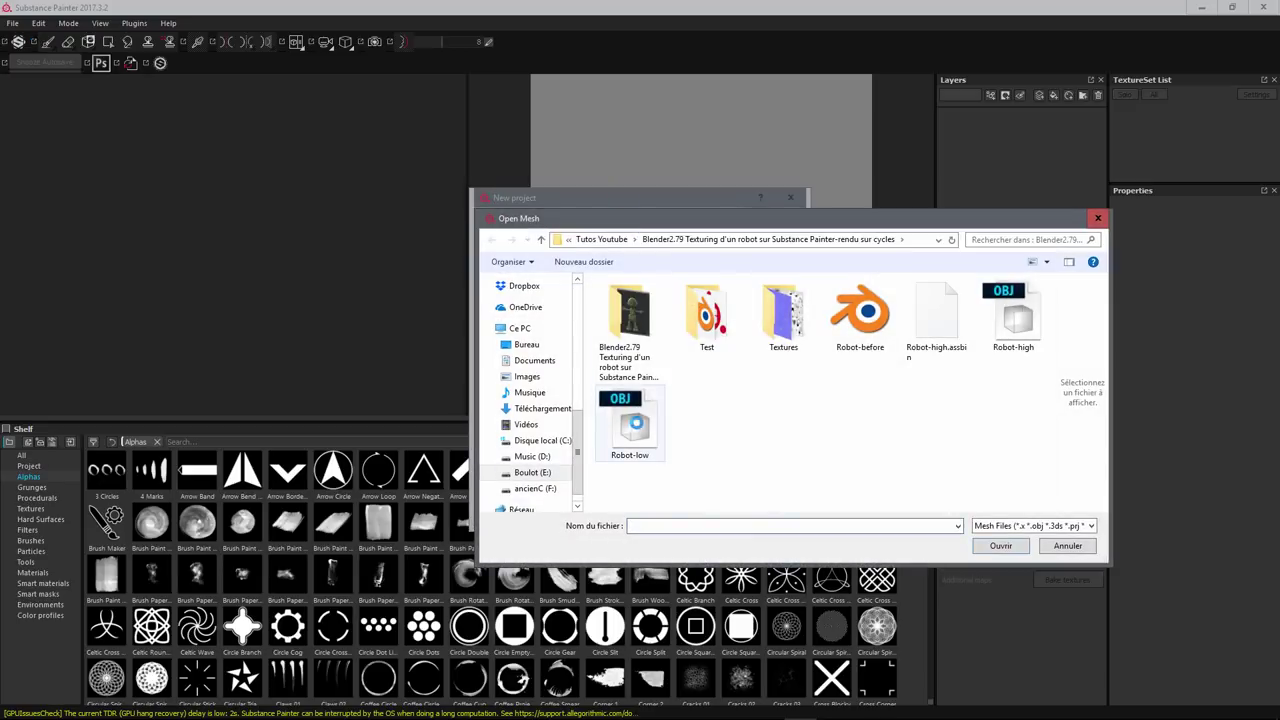
pyautogui.click(608, 239)
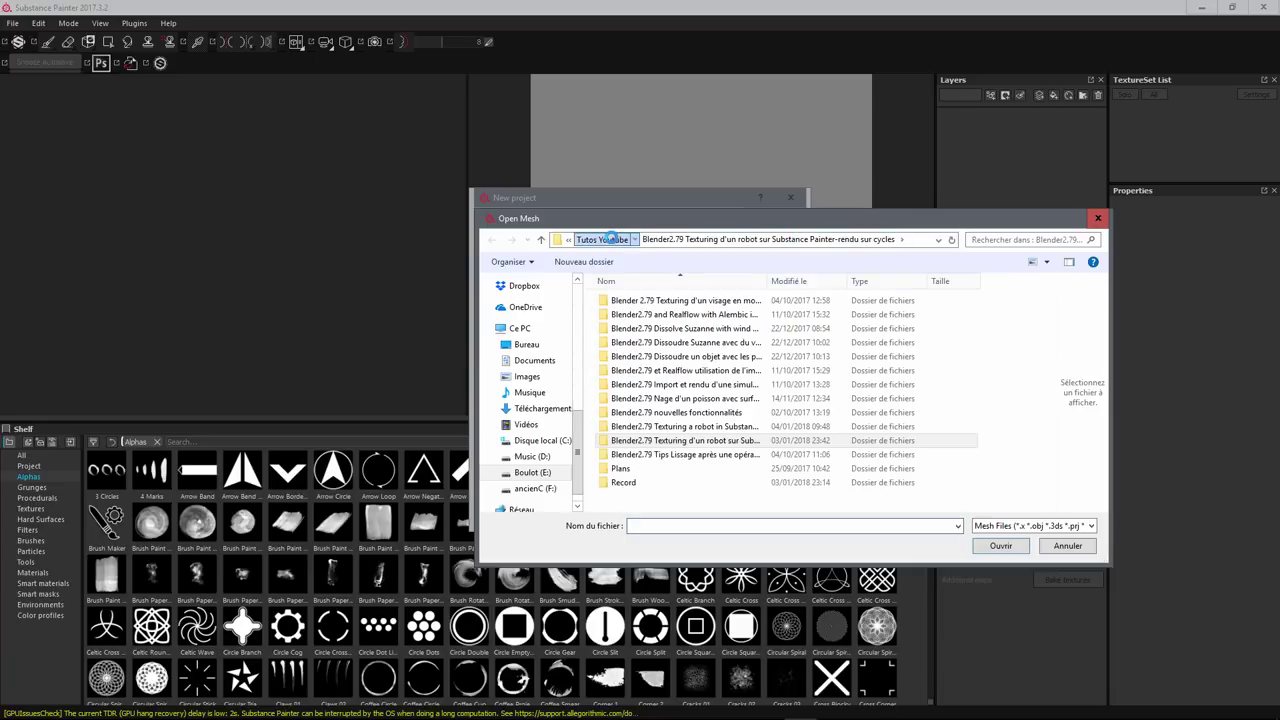
pyautogui.doubleClick(681, 426)
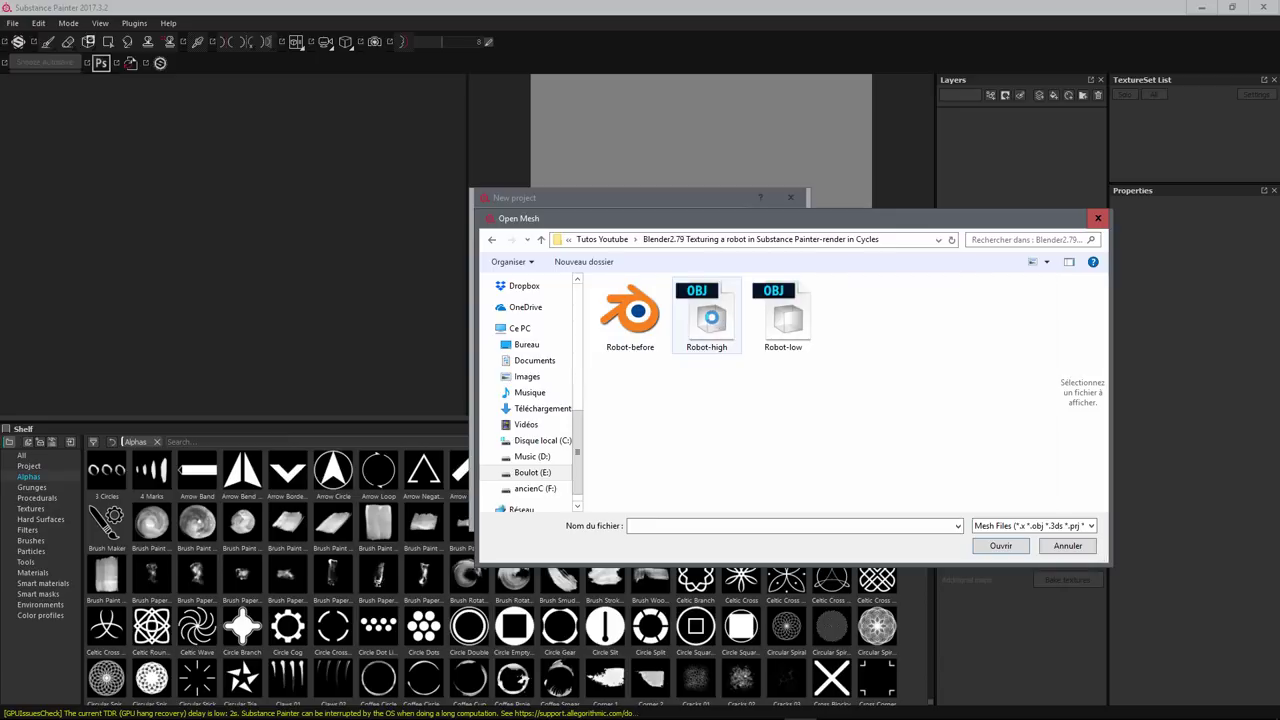
pyautogui.click(790, 311)
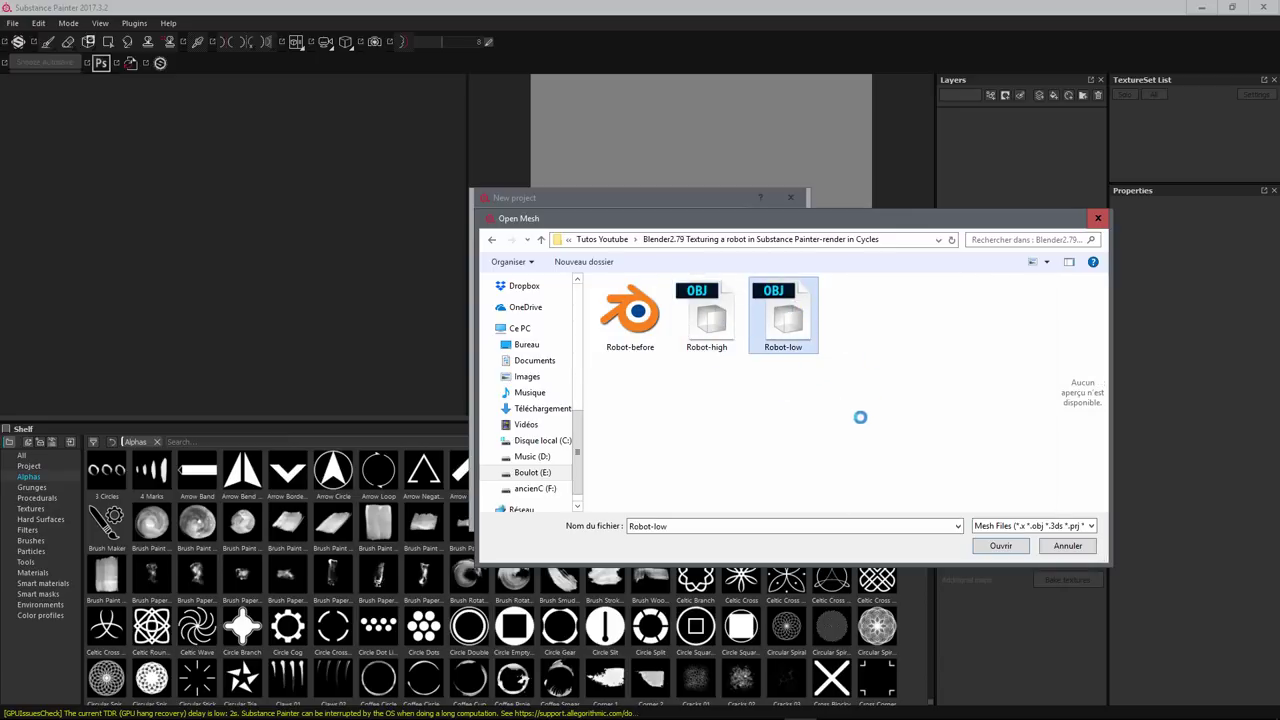
pyautogui.click(1000, 546)
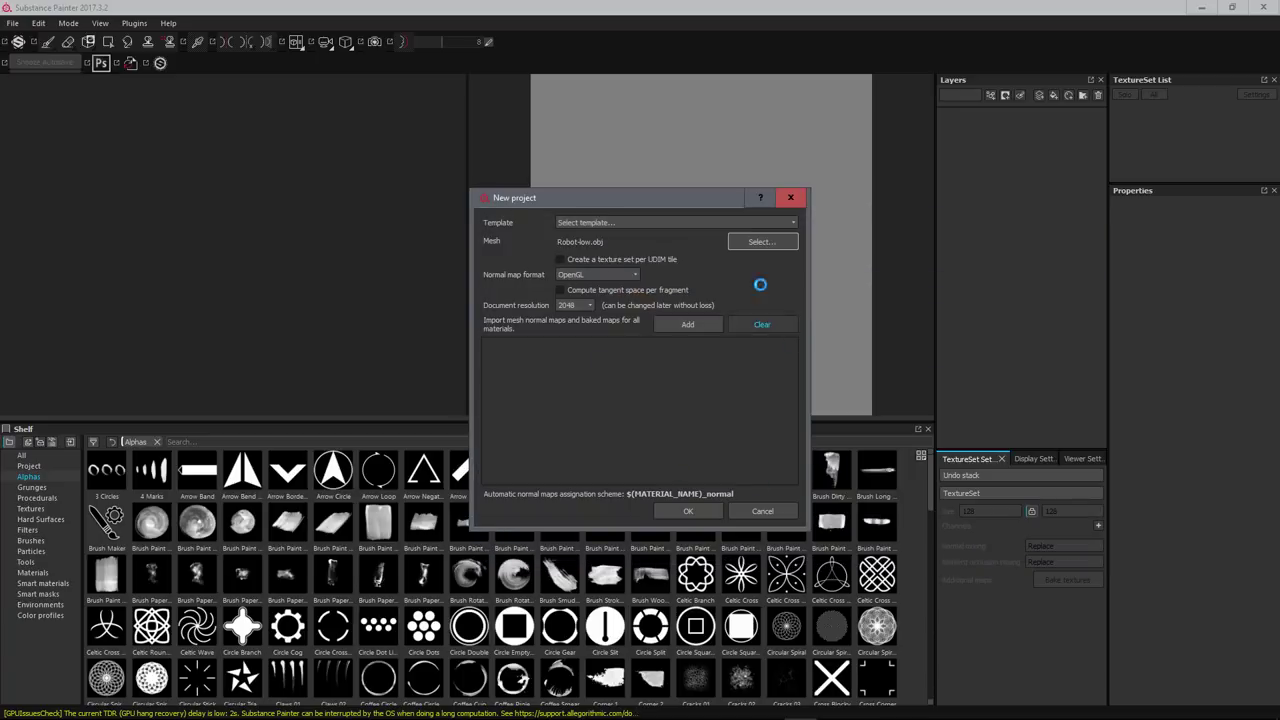
# - Keep the document resolution at 2048 and create the project
pyautogui.click(575, 305)
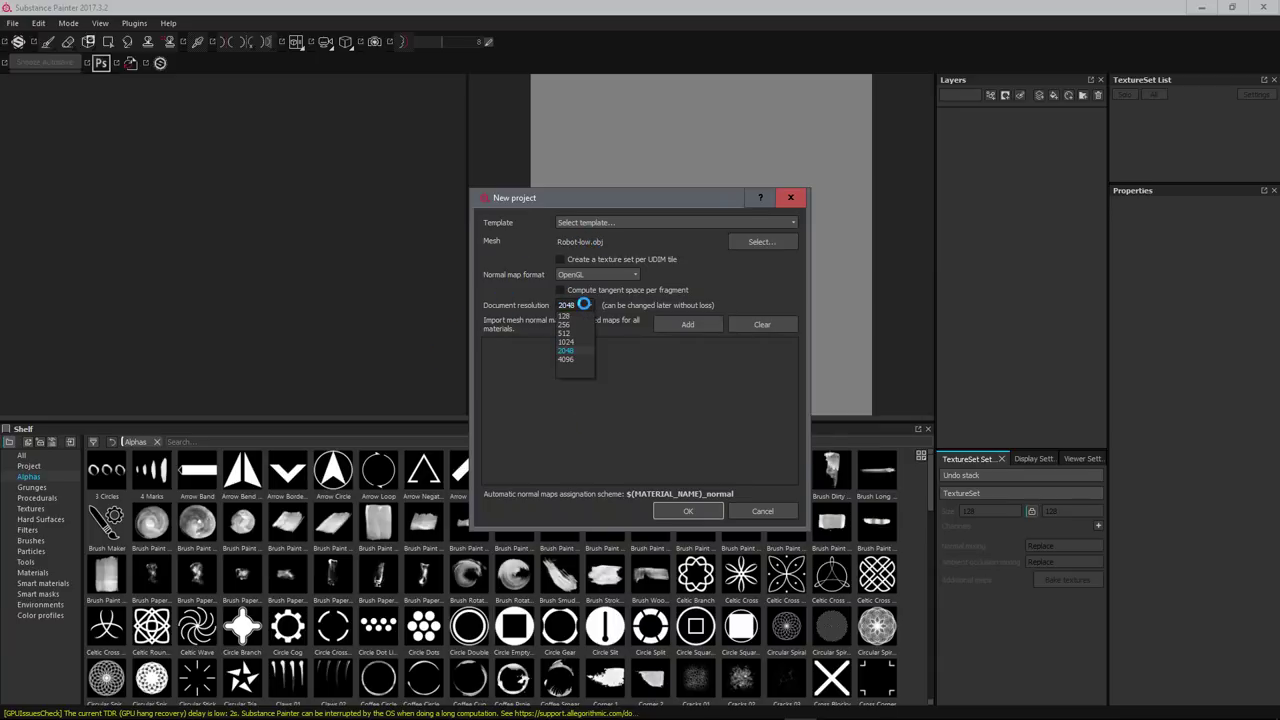
pyautogui.click(584, 304)
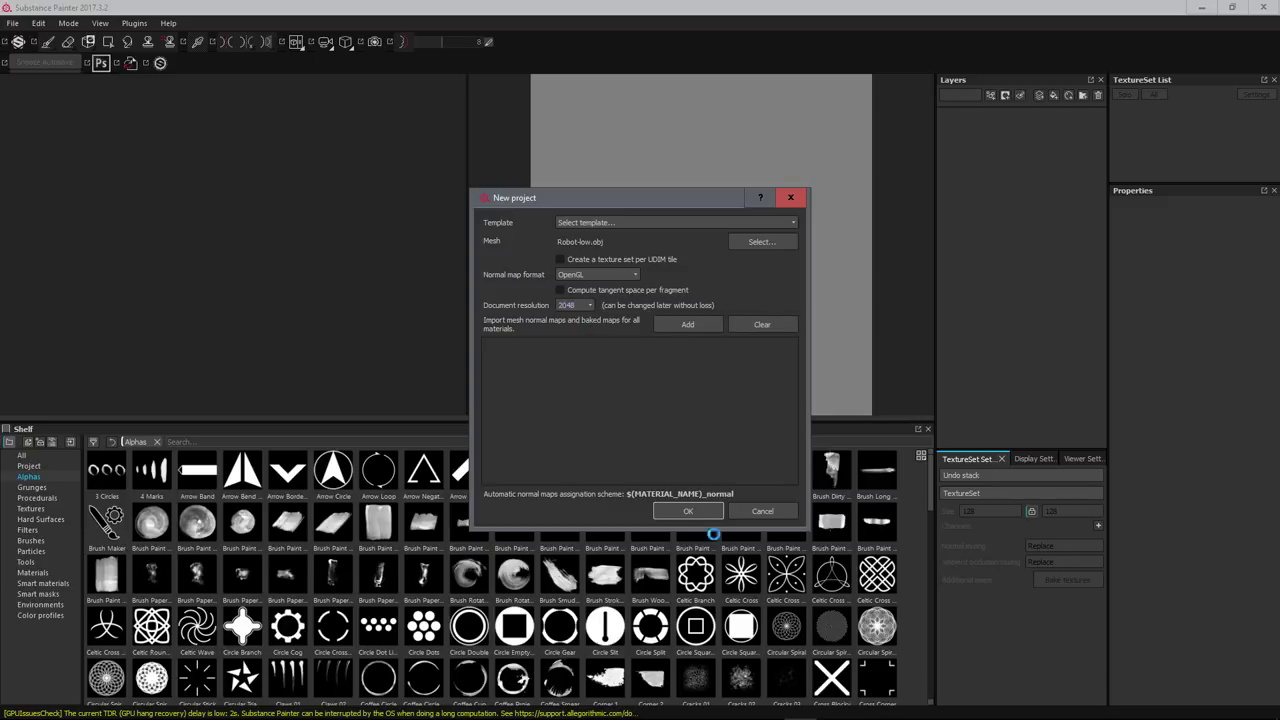
pyautogui.click(684, 510)
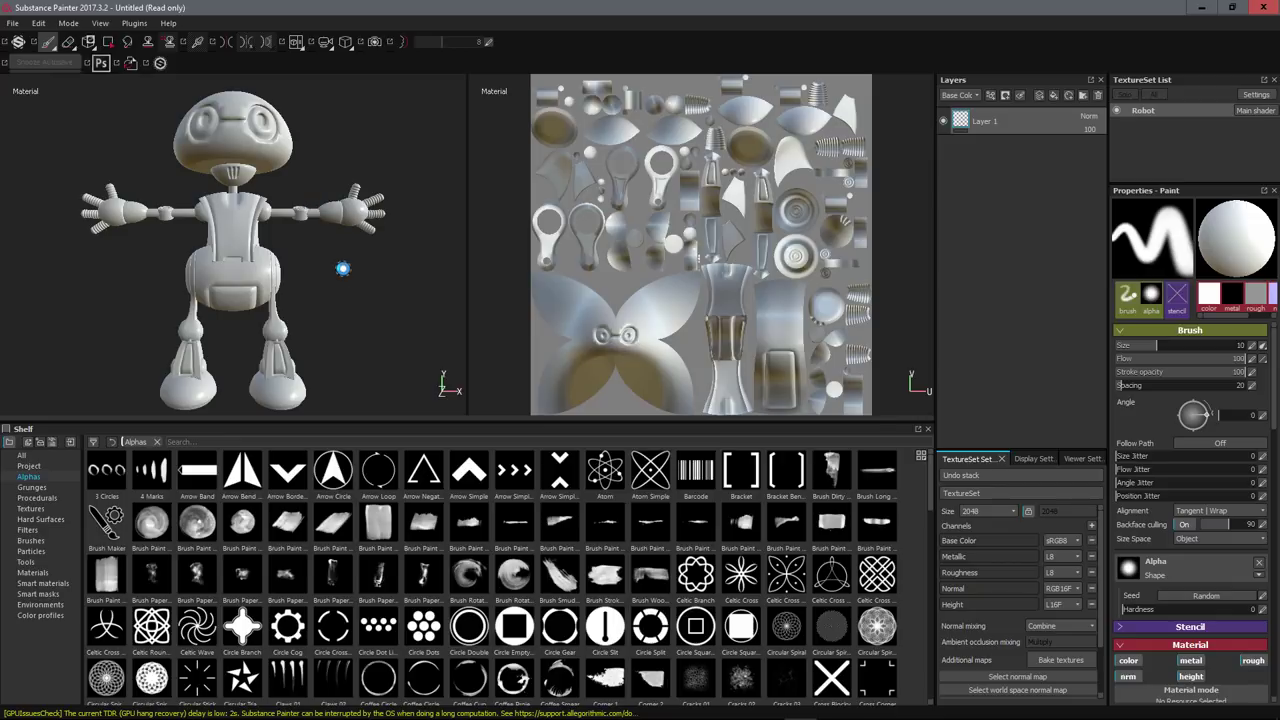
# - Inspect the imported low-poly robot from several angles and check the interface and camera options in the general settings
pyautogui.keyDown('alt'); pyautogui.moveTo(342, 268); pyautogui.dragTo(313, 284); pyautogui.keyUp('alt')
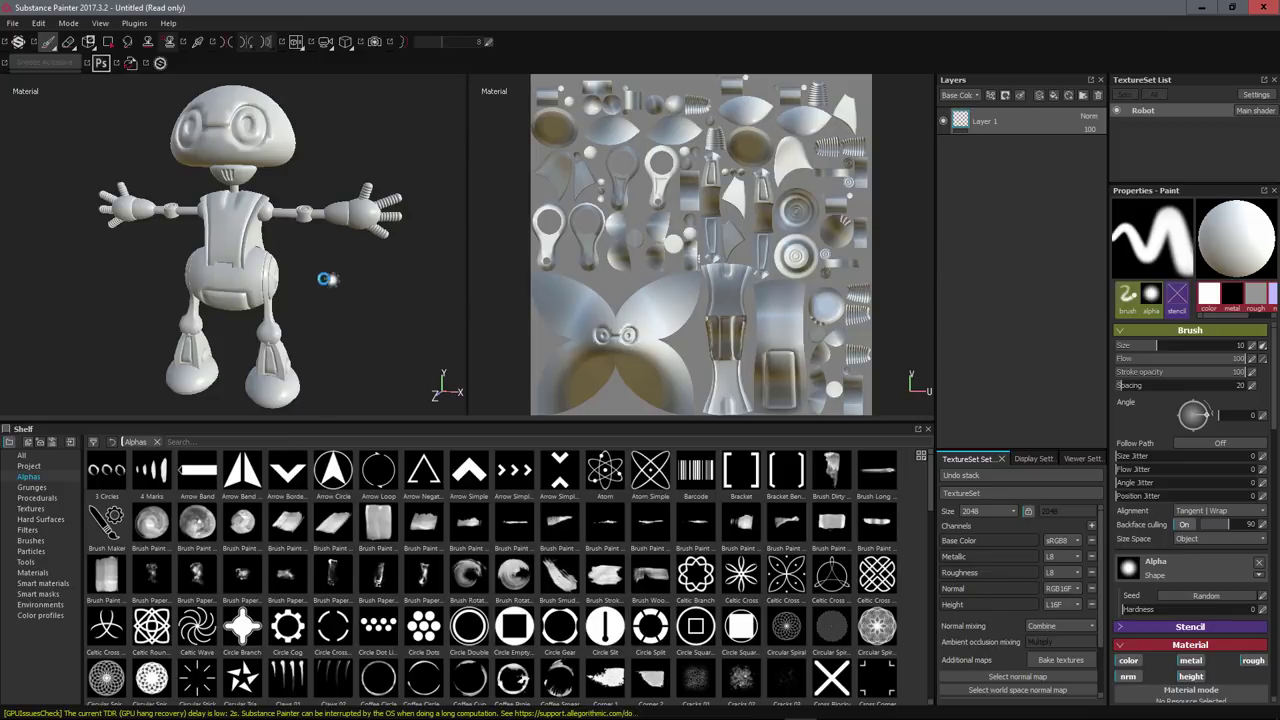
pyautogui.moveTo(323, 277)
pyautogui.keyDown('alt'); pyautogui.mouseDown()
pyautogui.moveTo(220, 271)
pyautogui.moveTo(319, 279)
pyautogui.mouseUp(); pyautogui.keyUp('alt')
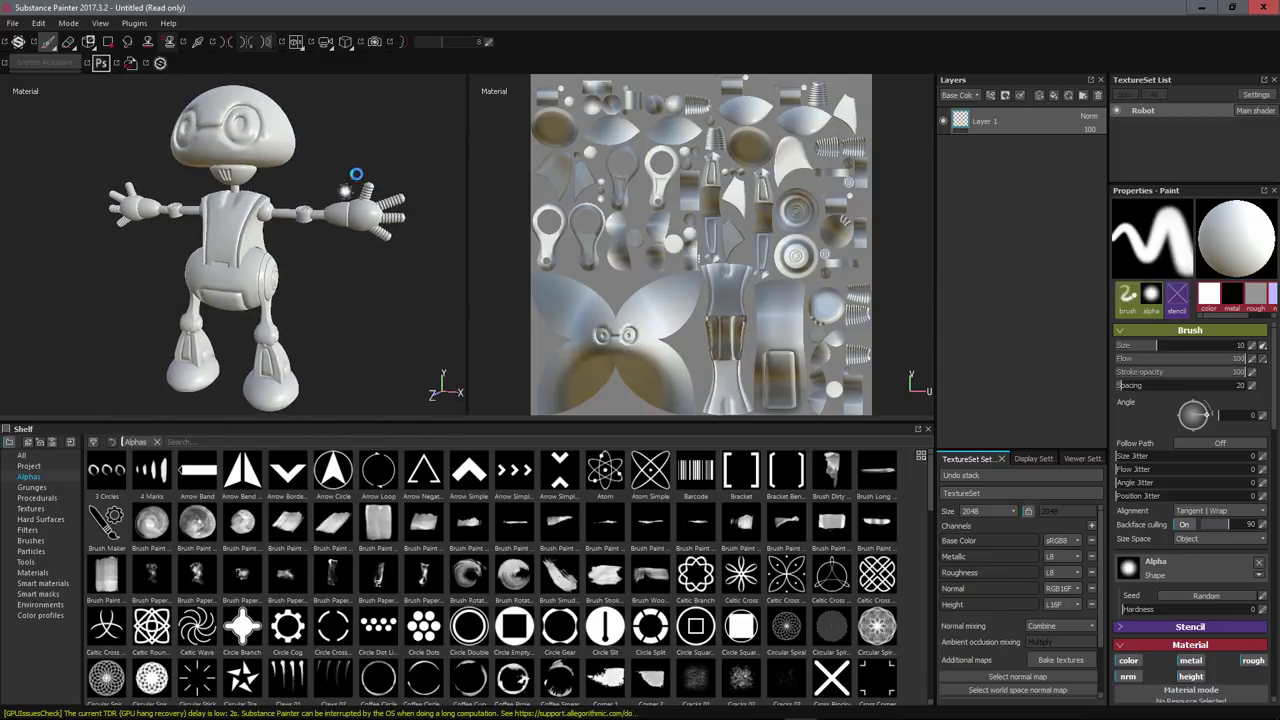
pyautogui.keyDown('alt'); pyautogui.moveTo(352, 180); pyautogui.dragTo(323, 103); pyautogui.keyUp('alt')
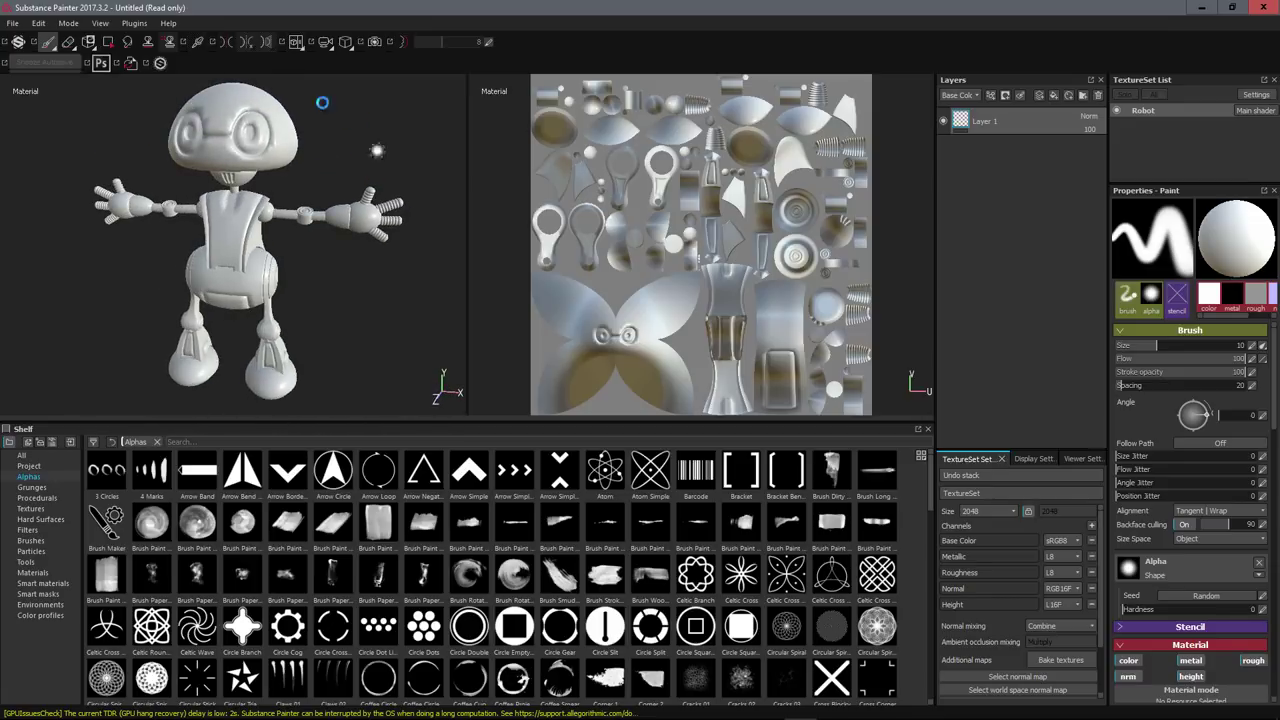
pyautogui.click(10, 20)
pyautogui.moveTo(34, 22)
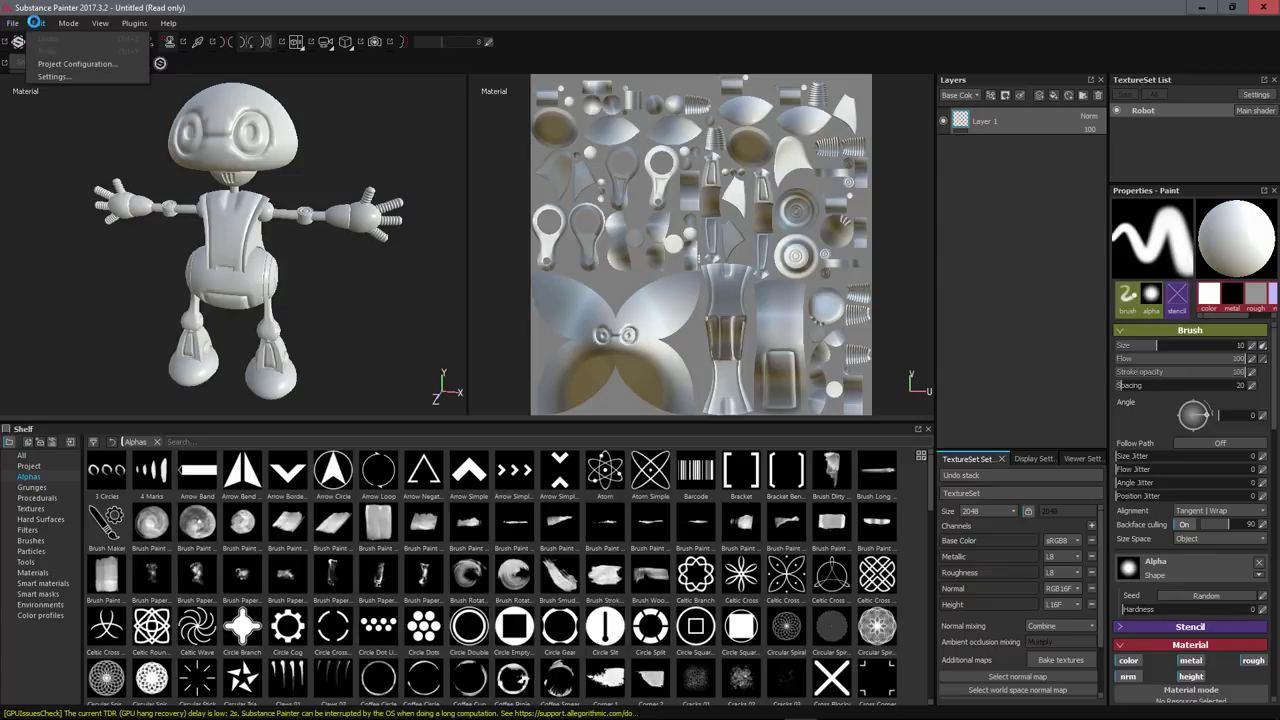
pyautogui.click(51, 75)
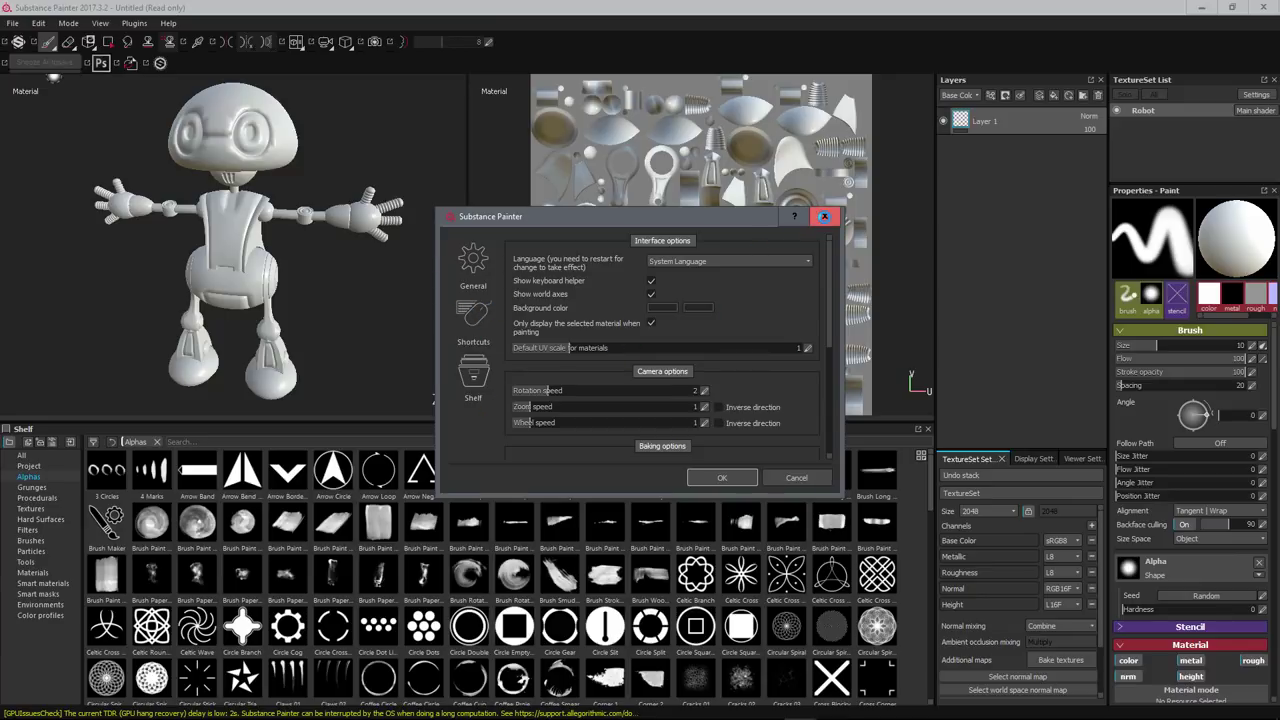
pyautogui.click(824, 216)
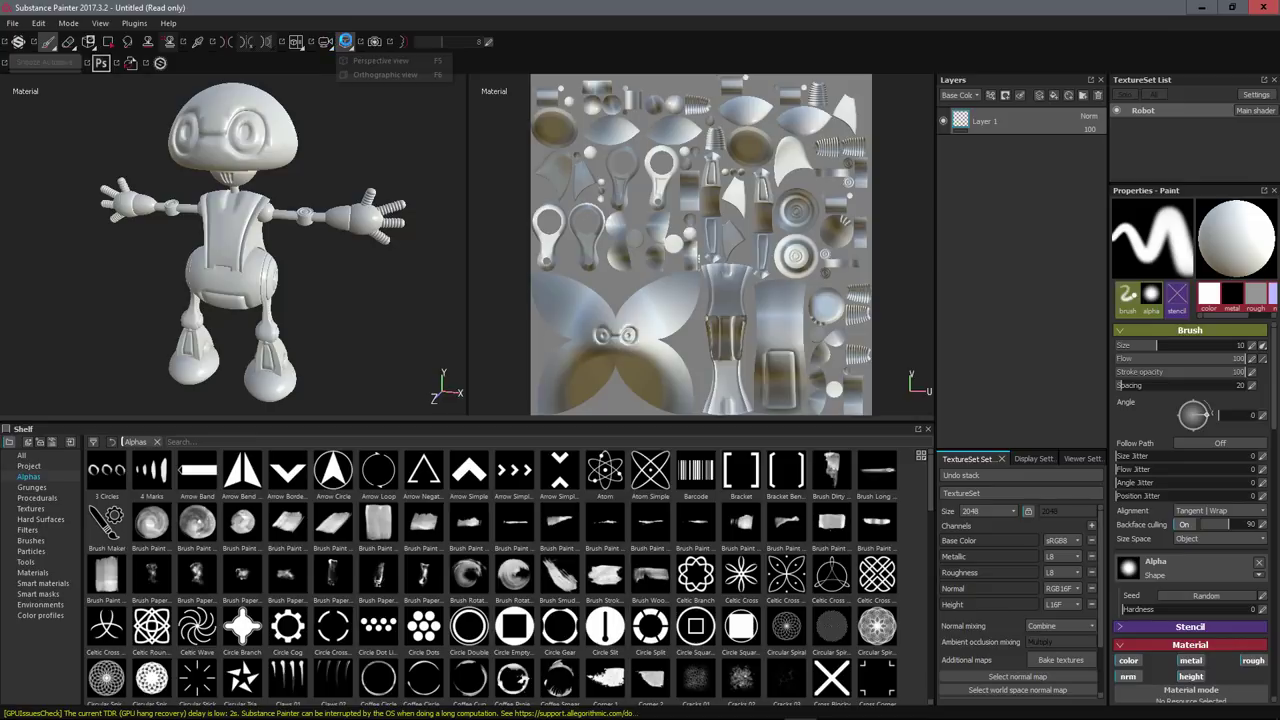
pyautogui.keyDown('alt'); pyautogui.moveTo(325, 192); pyautogui.dragTo(303, 170); pyautogui.keyUp('alt')
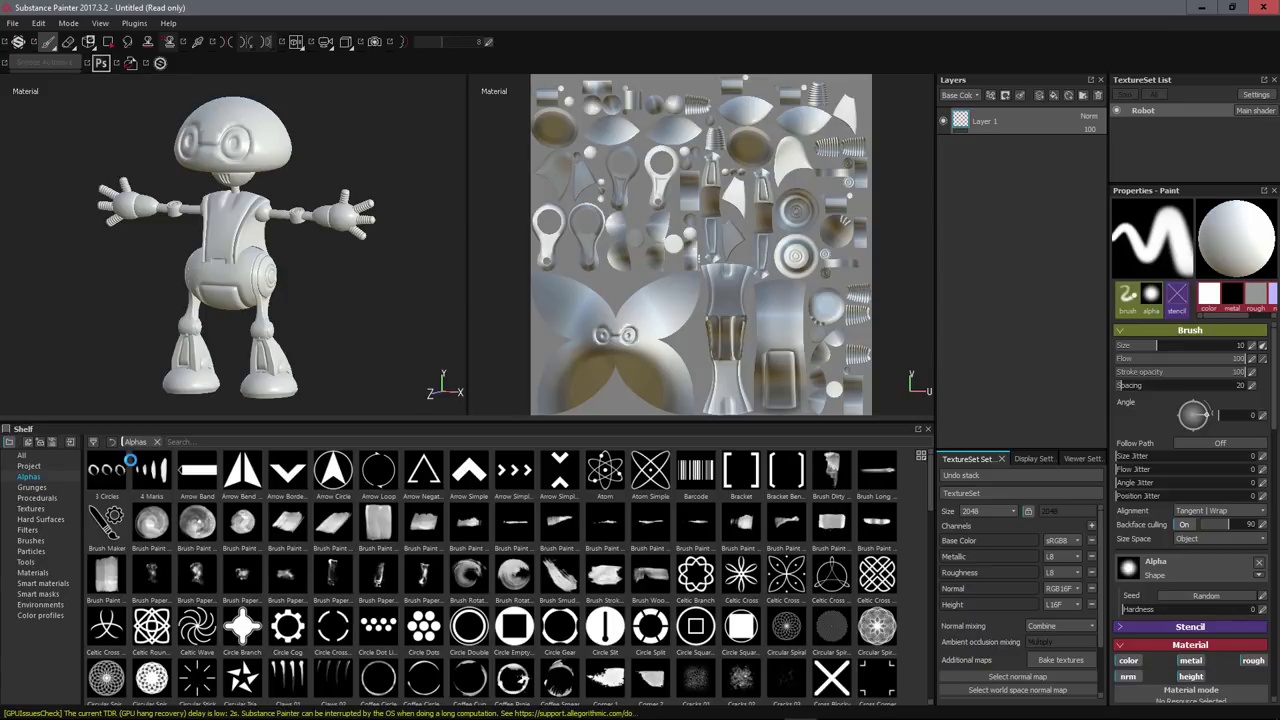
# - Browse the Smart materials, Brushes and Textures categories of the shelf and look over the robot model
pyautogui.click(37, 583)
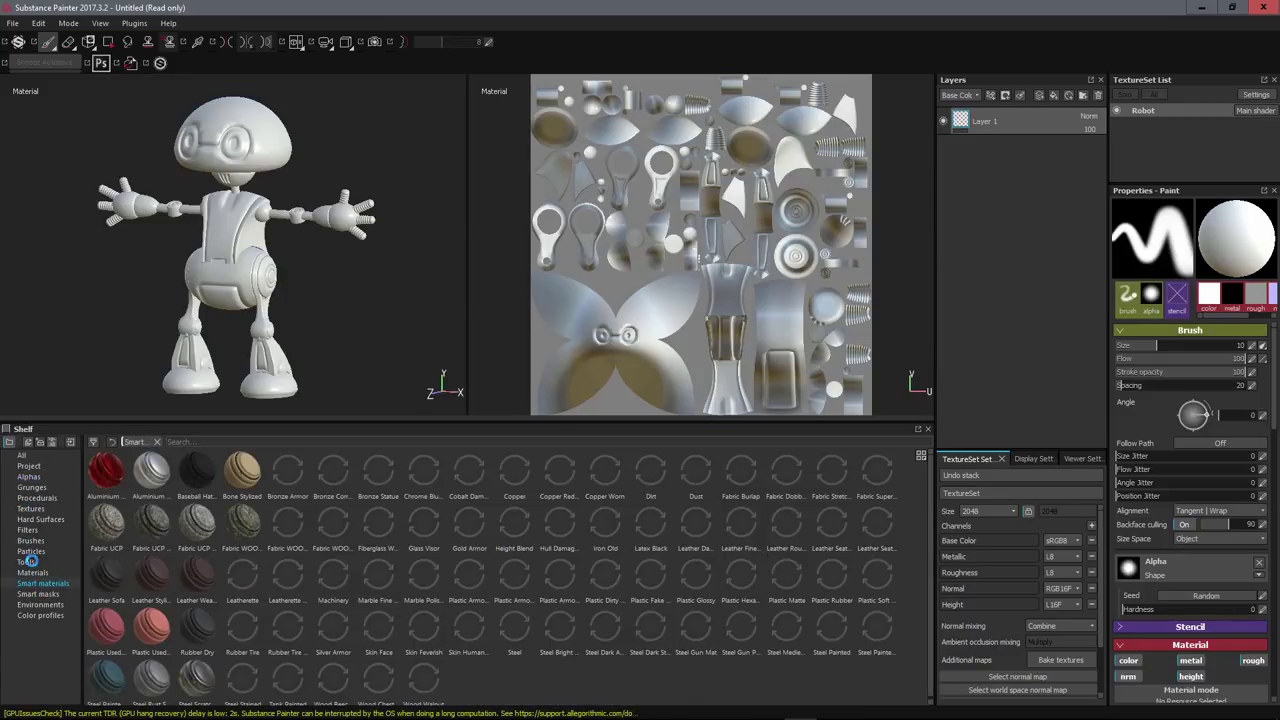
pyautogui.click(31, 550)
pyautogui.click(30, 540)
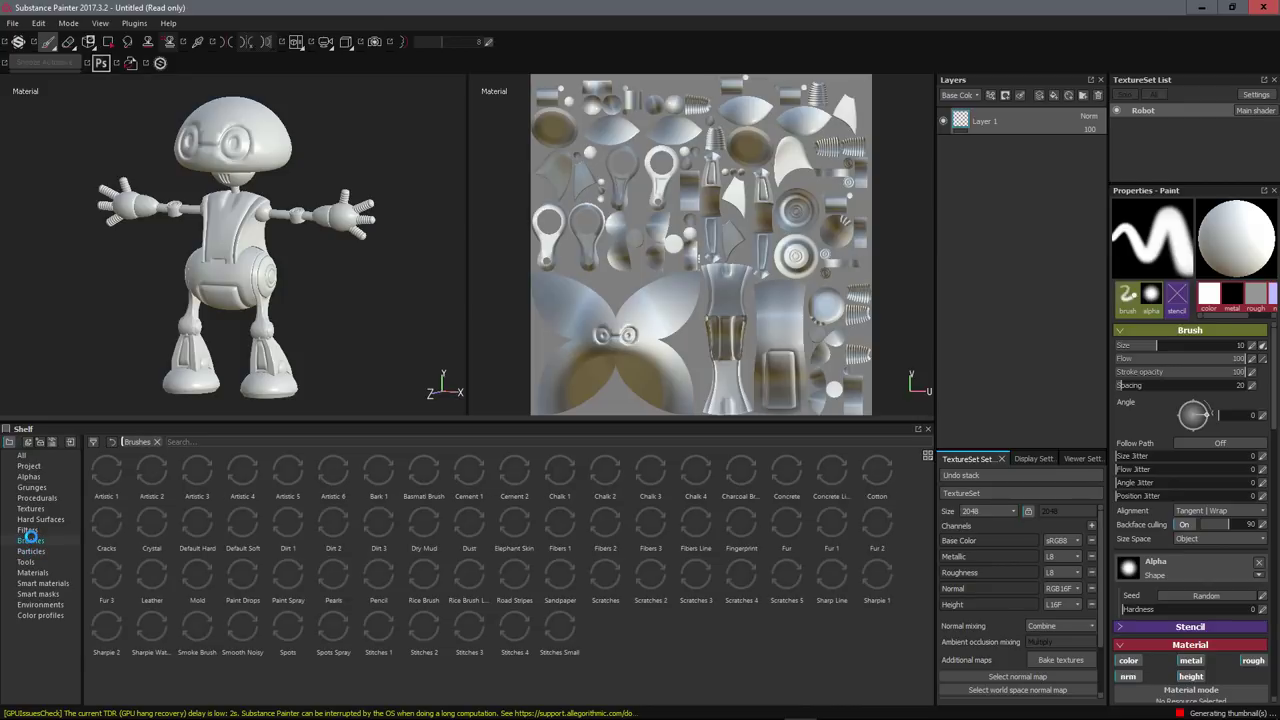
pyautogui.click(30, 508)
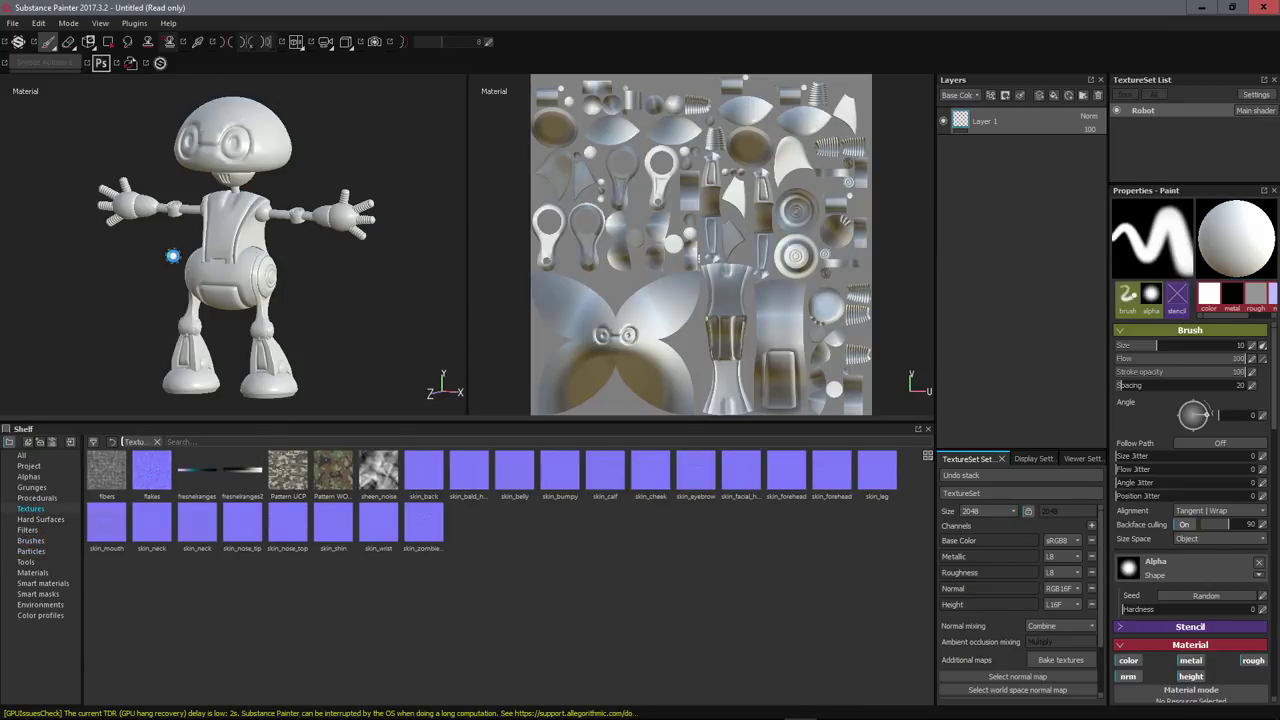
pyautogui.keyDown('alt'); pyautogui.moveTo(289, 234); pyautogui.dragTo(265, 236); pyautogui.keyUp('alt')
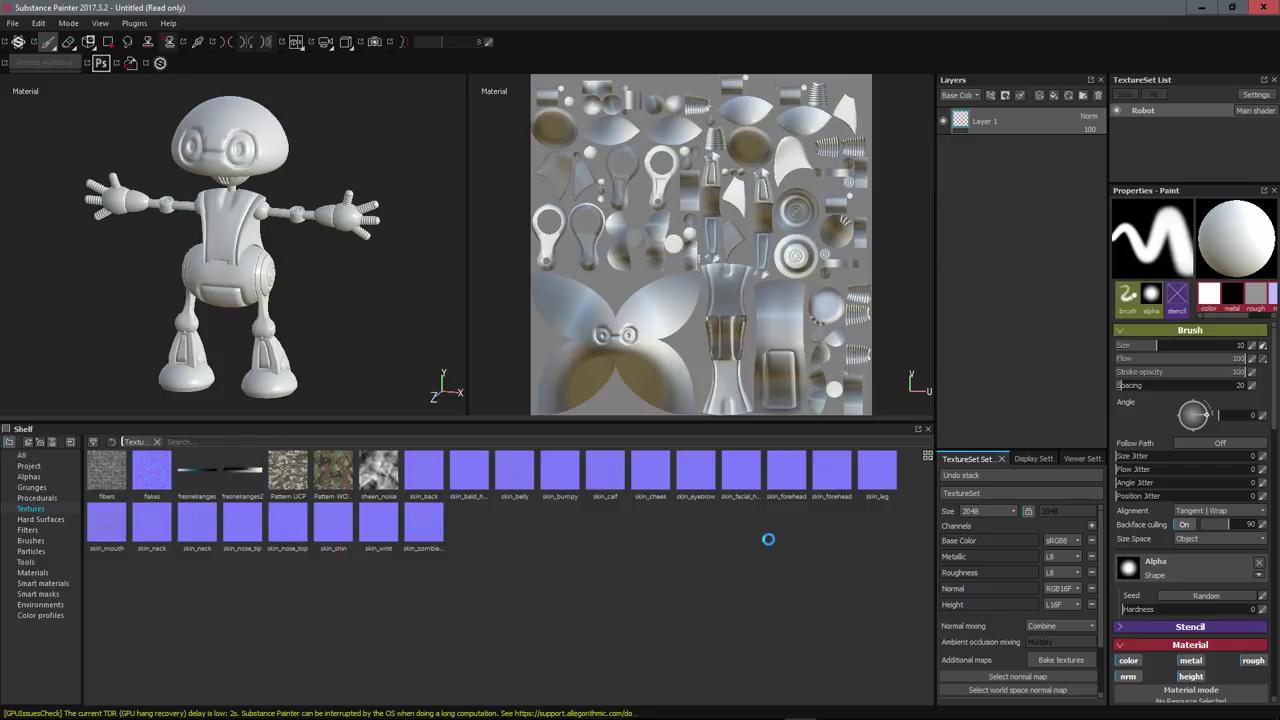
pyautogui.keyDown('alt'); pyautogui.moveTo(297, 210); pyautogui.dragTo(280, 203); pyautogui.keyUp('alt')
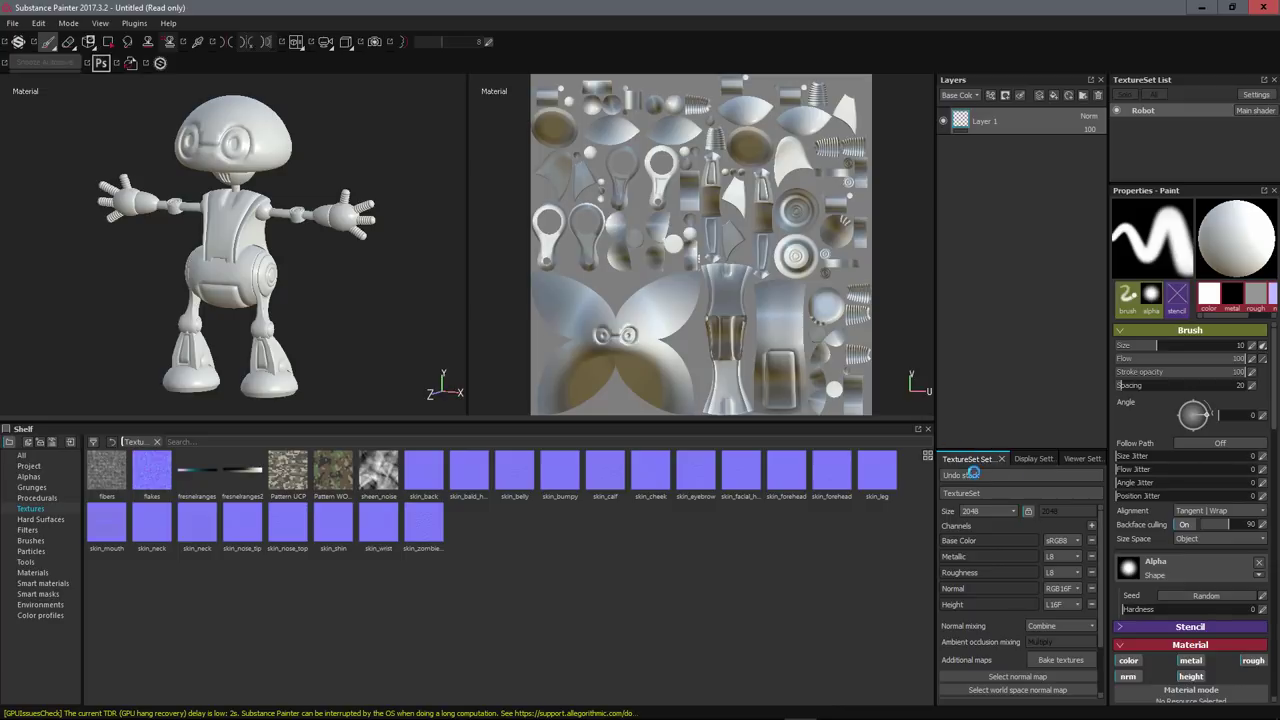
# - Open the texture baking settings for the Robot texture set and set the output size to 2048
pyautogui.scroll(-1, 1016, 589)
pyautogui.scroll(1, 1000, 570)
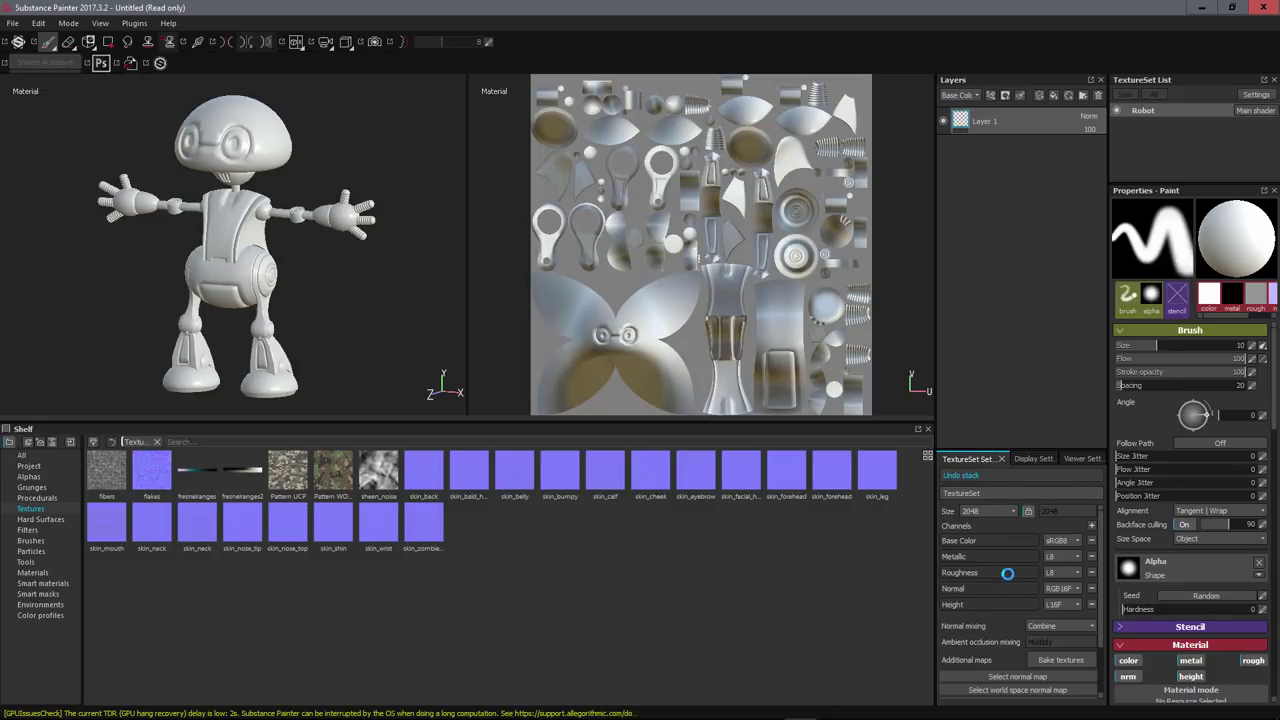
pyautogui.click(1060, 660)
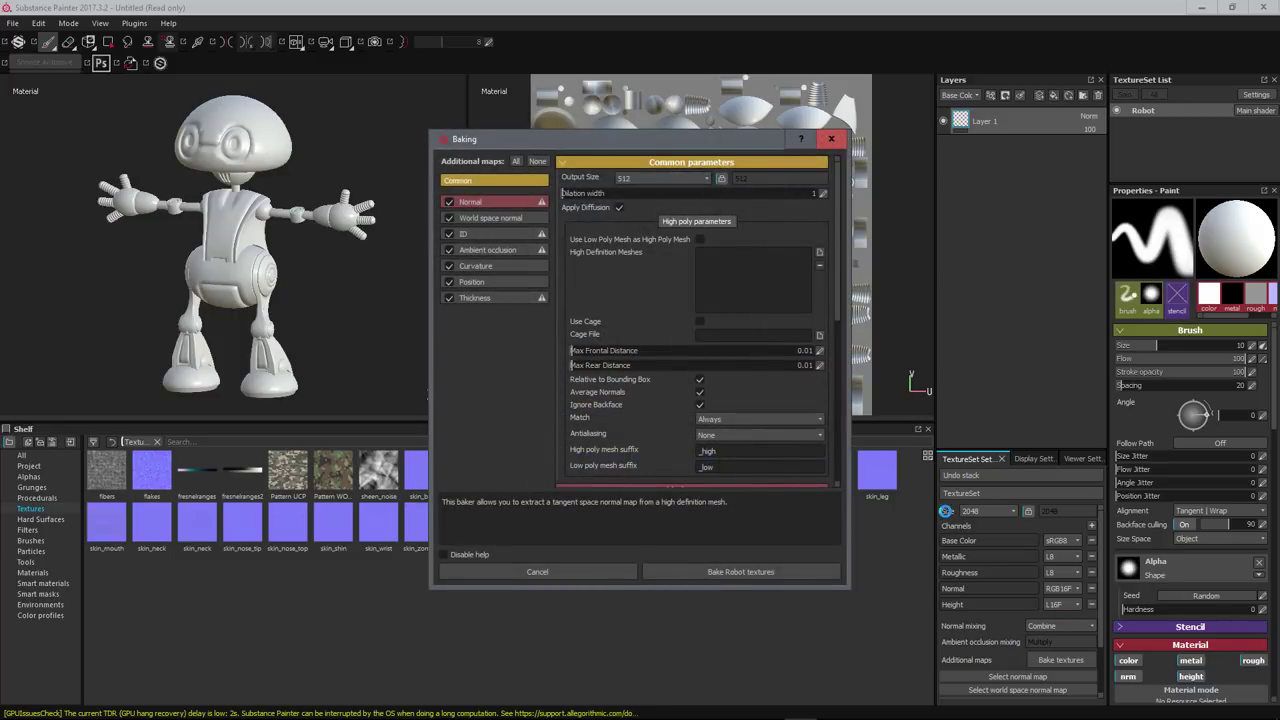
pyautogui.click(687, 177)
pyautogui.click(657, 240)
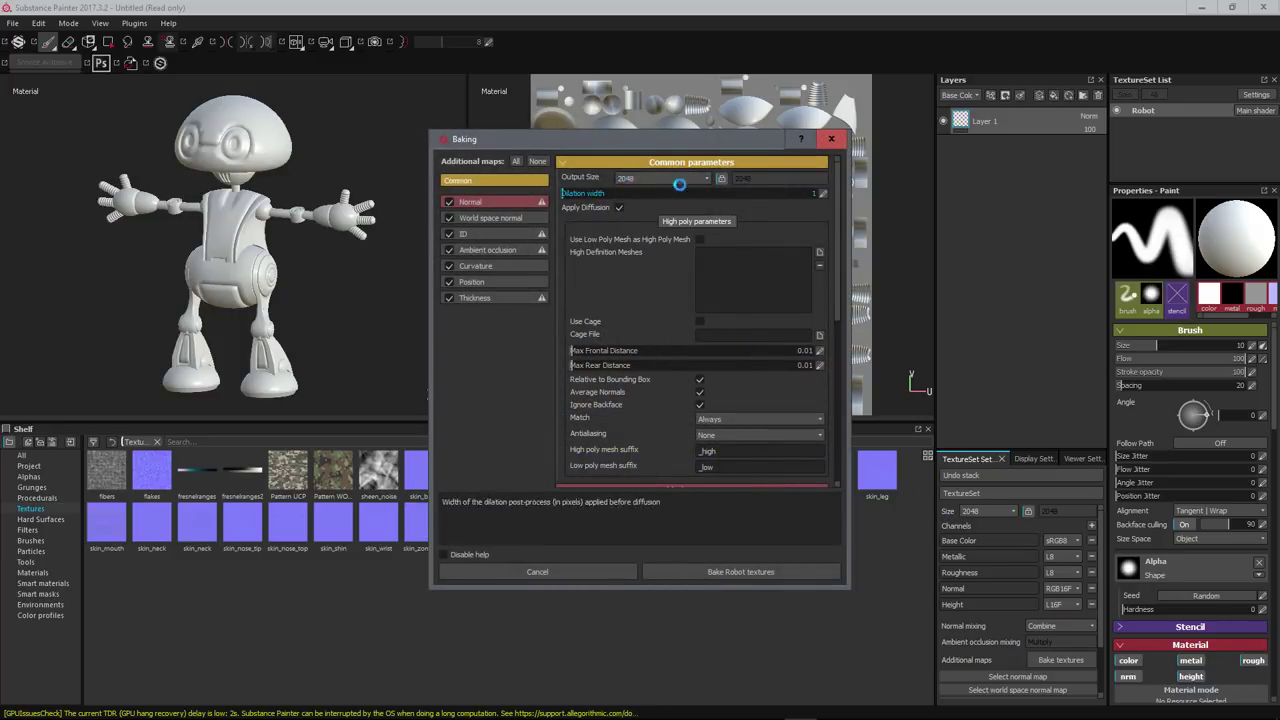
# - Add Robot-high.obj as the high definition mesh and bake the Robot textures
pyautogui.click(823, 252)
pyautogui.click(666, 258)
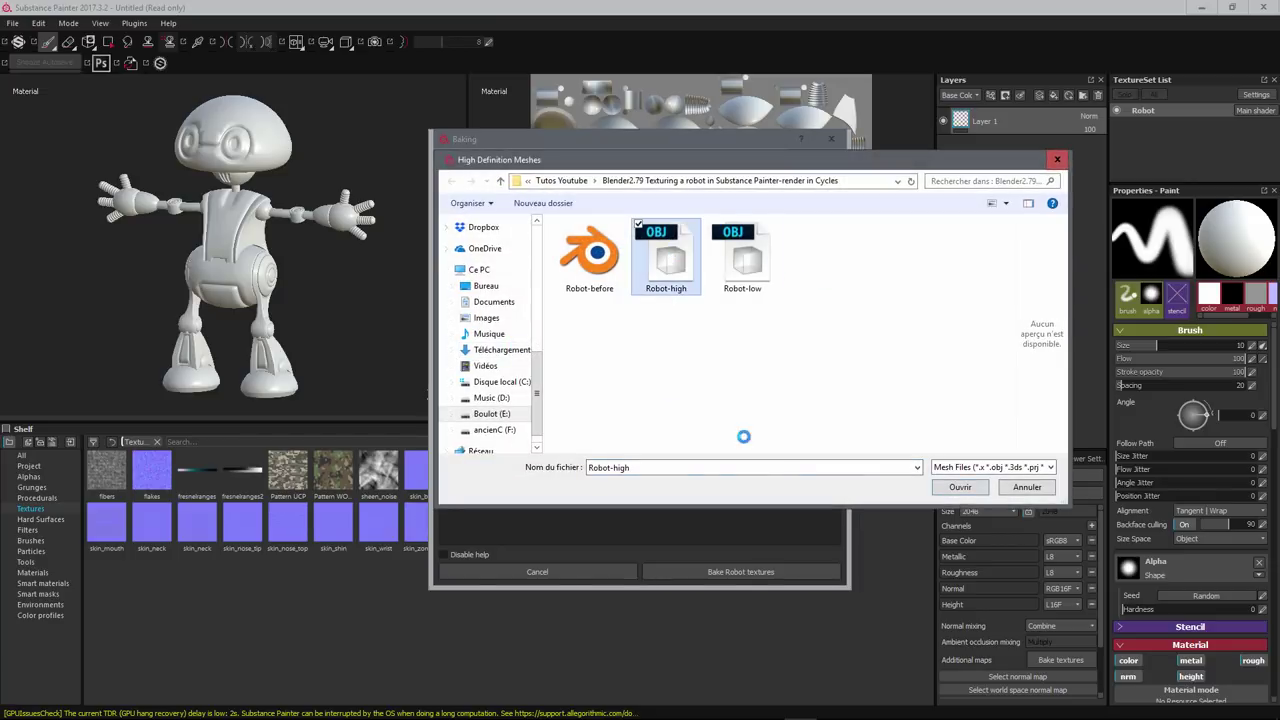
pyautogui.click(960, 487)
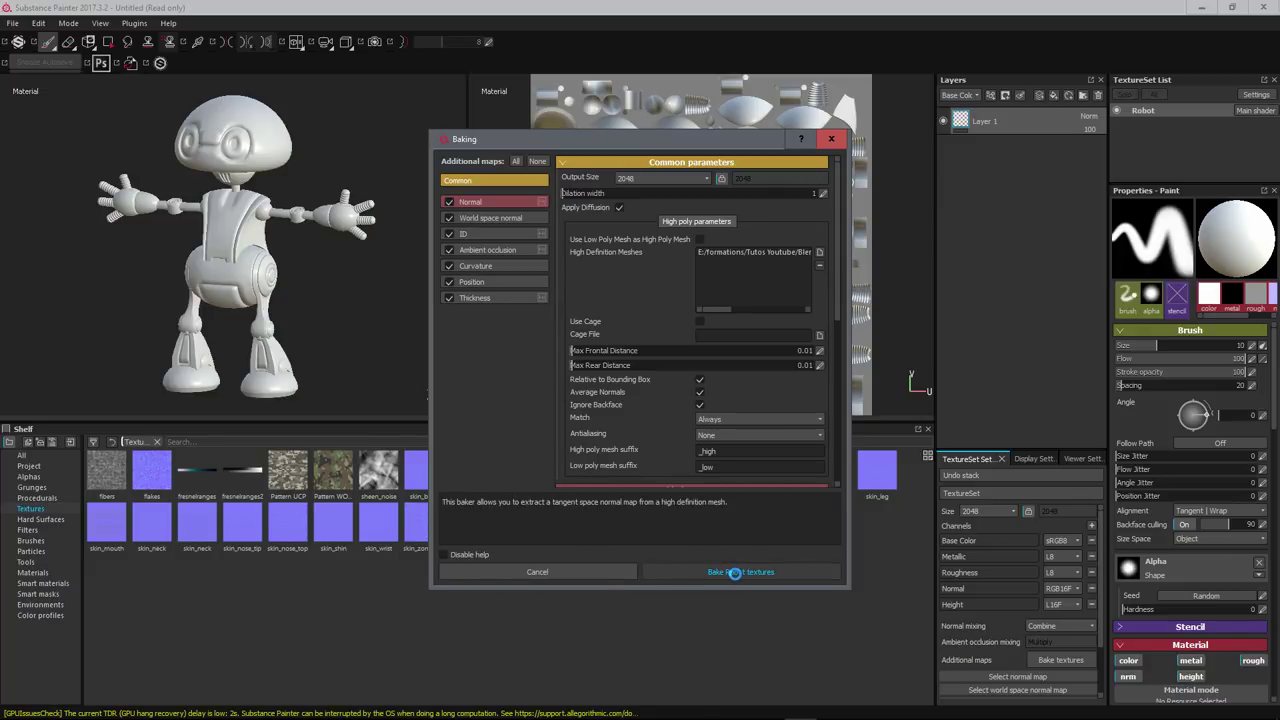
pyautogui.click(737, 572)
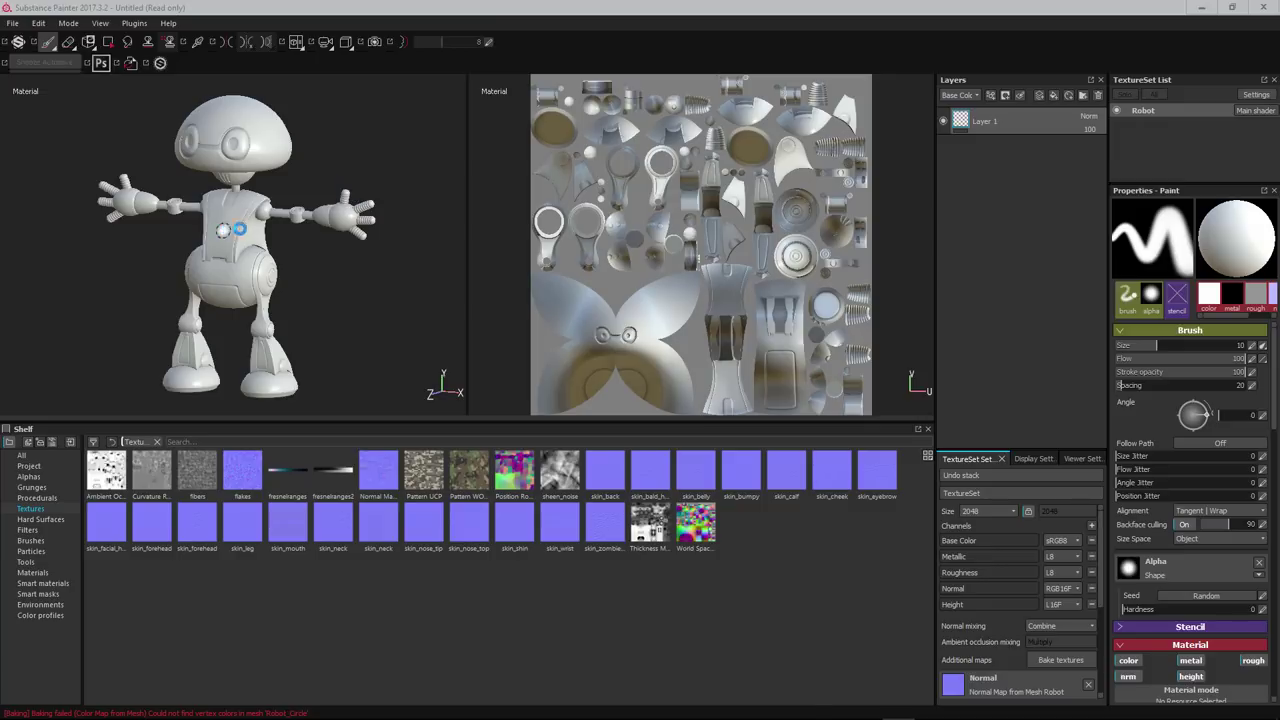
# - Examine the baked high-poly detail on the robot's head, torso and limbs, up close and from the front and side
pyautogui.moveTo(223, 226)
pyautogui.keyDown('alt'); pyautogui.mouseDown()
pyautogui.moveTo(326, 231)
pyautogui.moveTo(244, 231)
pyautogui.moveTo(260, 237)
pyautogui.moveTo(214, 220)
pyautogui.mouseUp(); pyautogui.keyUp('alt')
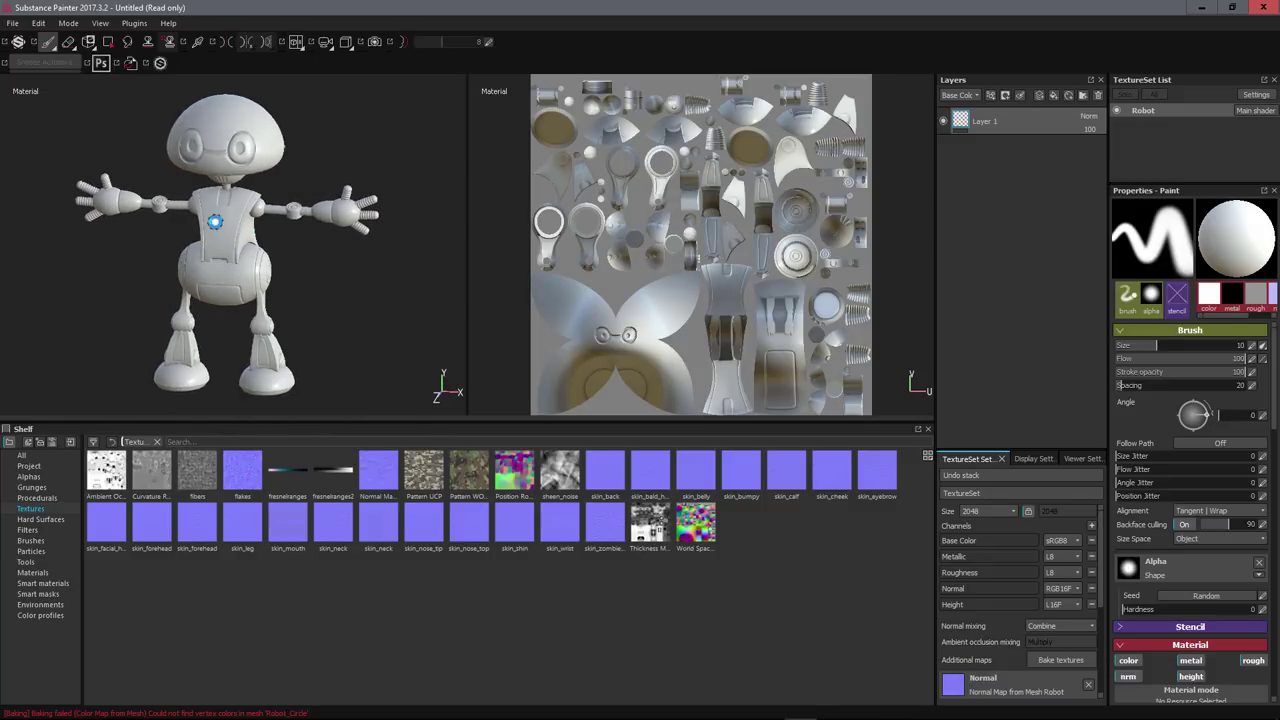
pyautogui.scroll(-3, 218, 210)
pyautogui.scroll(6, 226, 201)
pyautogui.scroll(-3, 294, 177)
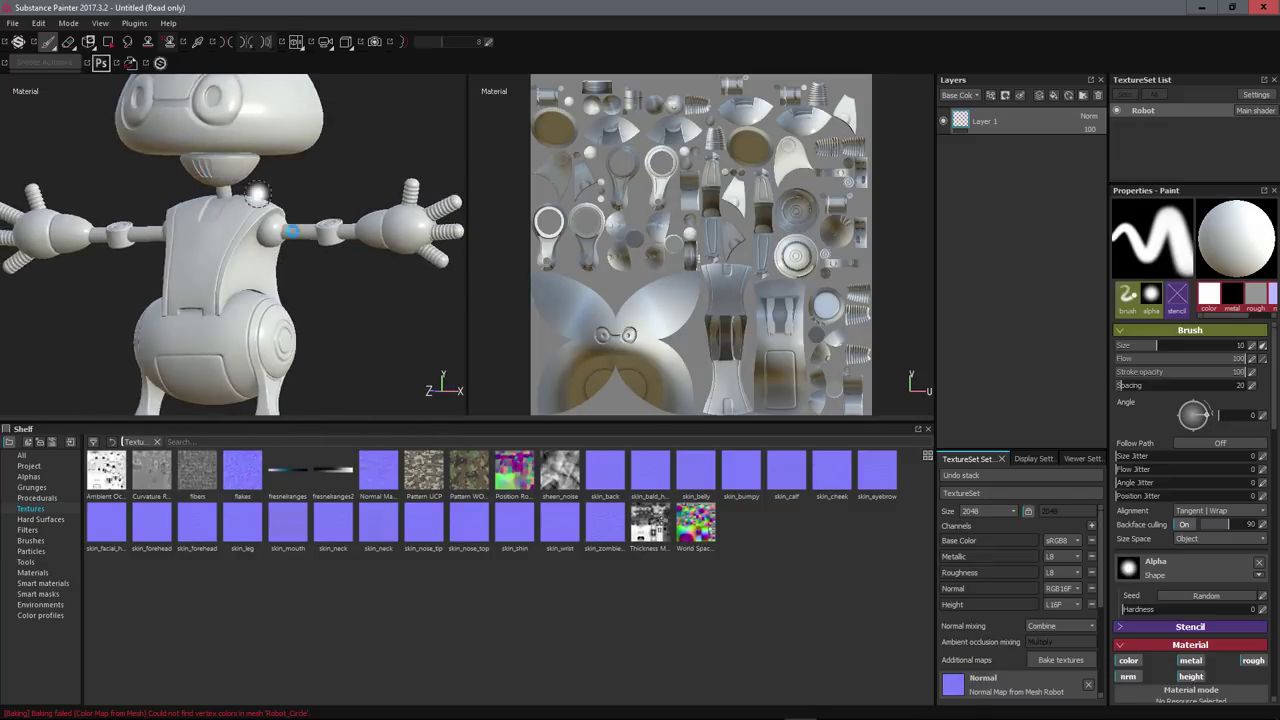
pyautogui.scroll(3, 286, 230)
pyautogui.scroll(-6, 289, 244)
pyautogui.keyDown('alt'); pyautogui.moveTo(289, 244); pyautogui.dragTo(183, 211); pyautogui.keyUp('alt')
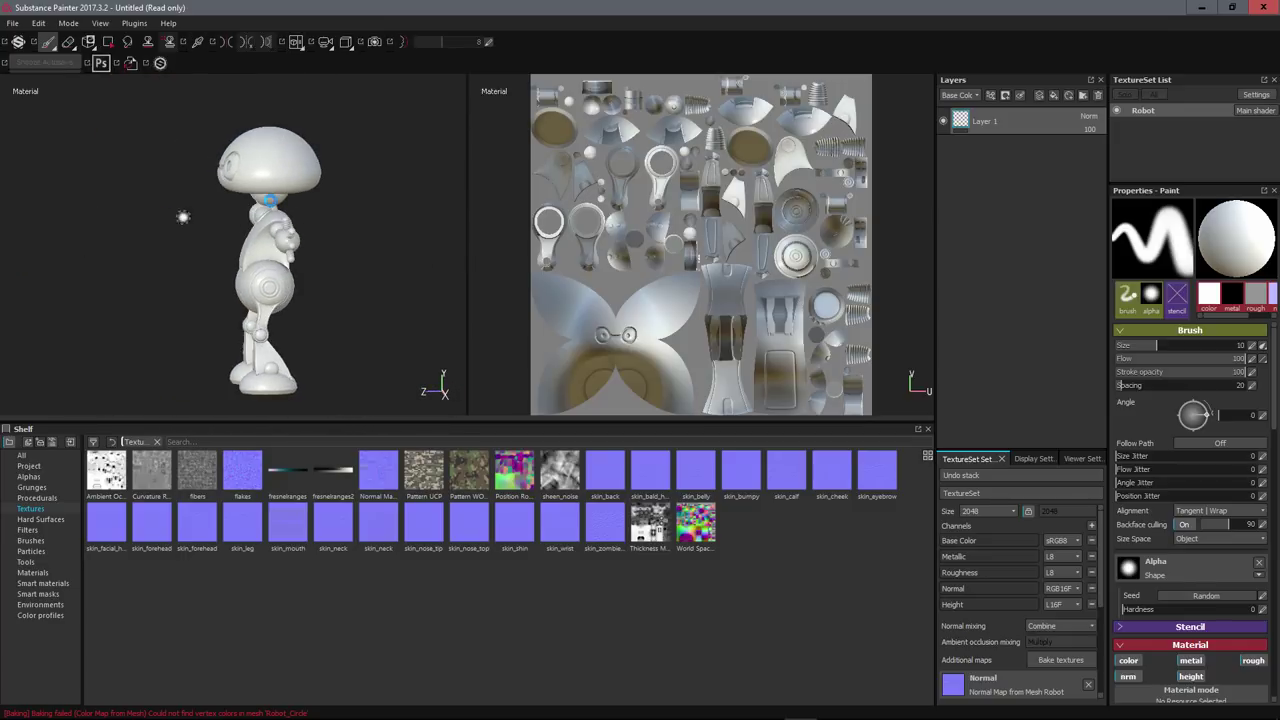
pyautogui.keyDown('alt'); pyautogui.moveTo(311, 197); pyautogui.dragTo(348, 219); pyautogui.keyUp('alt')
pyautogui.scroll(5, 340, 217)
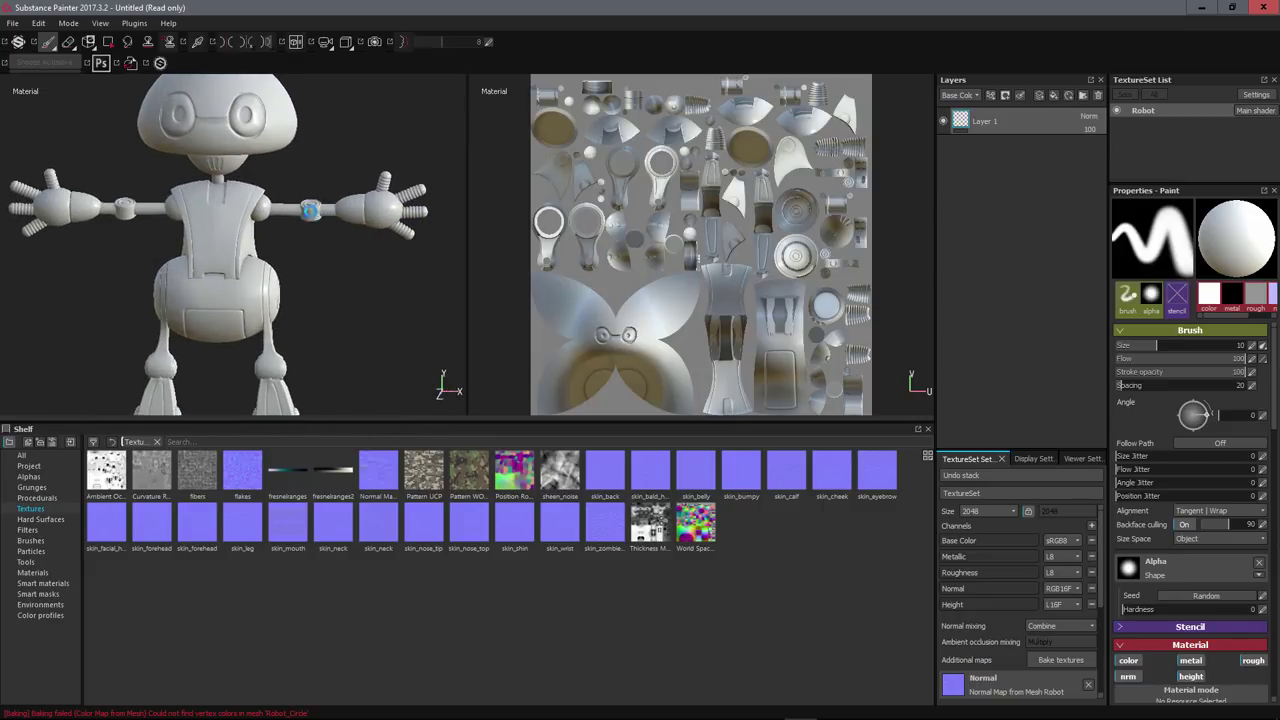
pyautogui.scroll(-5, 308, 211)
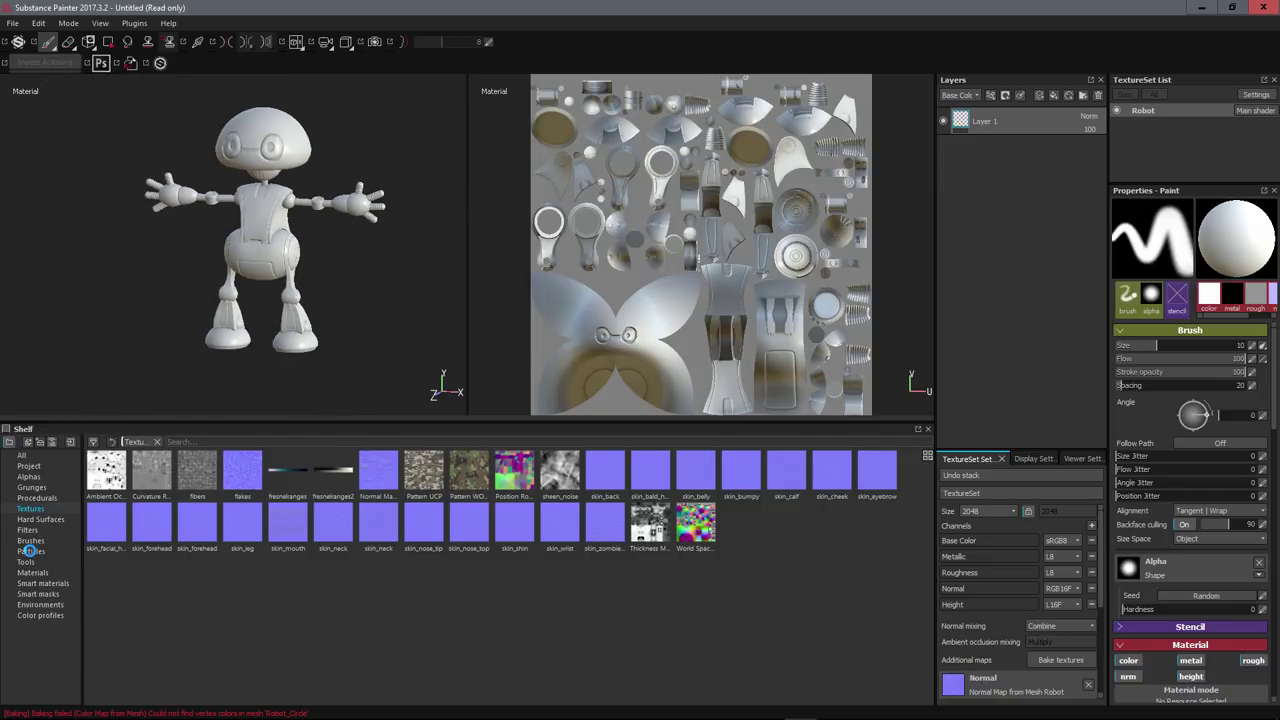
# - Apply the Steel Painted Stained smart material to the robot as a layer below Layer 1
pyautogui.click(44, 583)
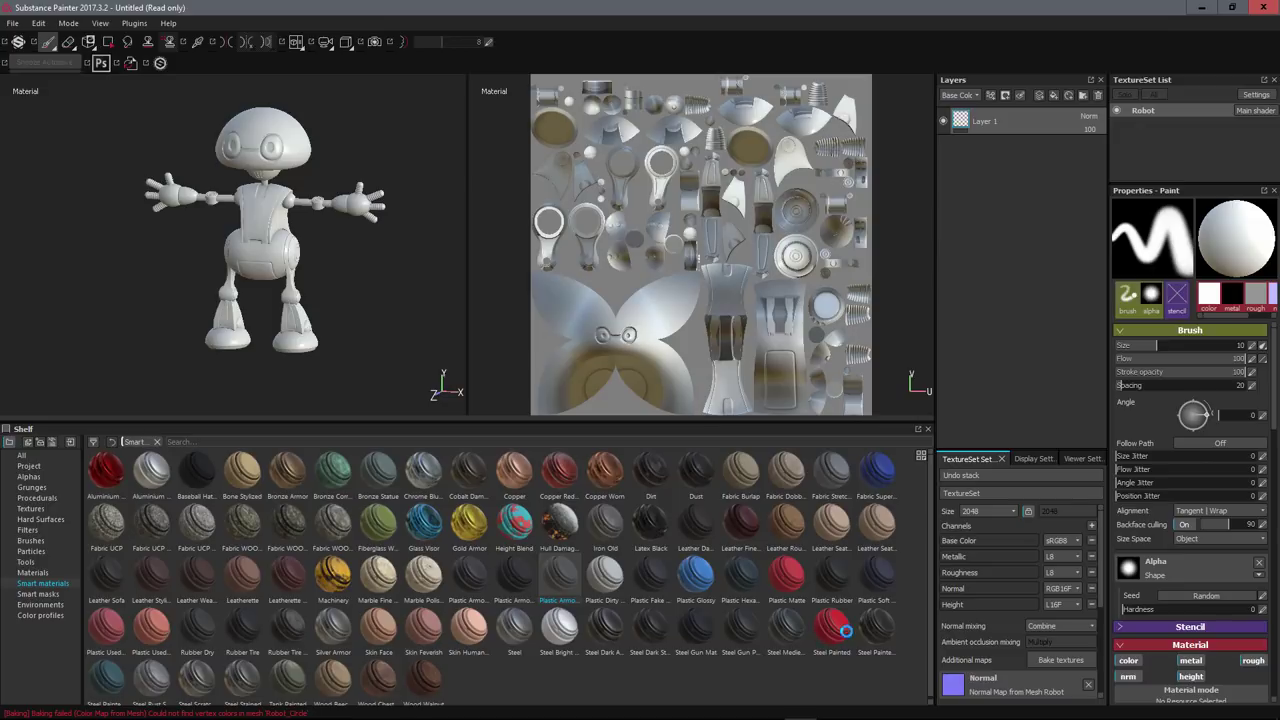
pyautogui.moveTo(102, 678); pyautogui.dragTo(1036, 187)
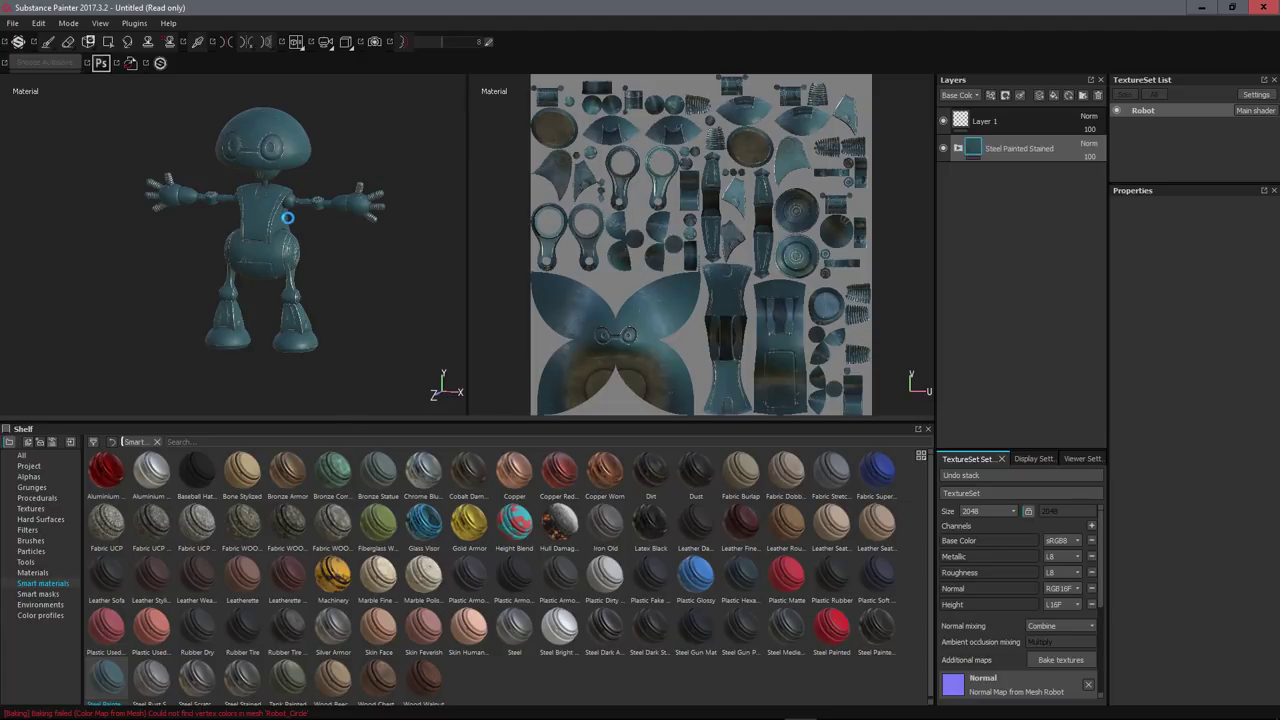
# - Examine the stained steel paint and worn edges on the robot's head and torso, and across the UV layout
pyautogui.scroll(10, 287, 217)
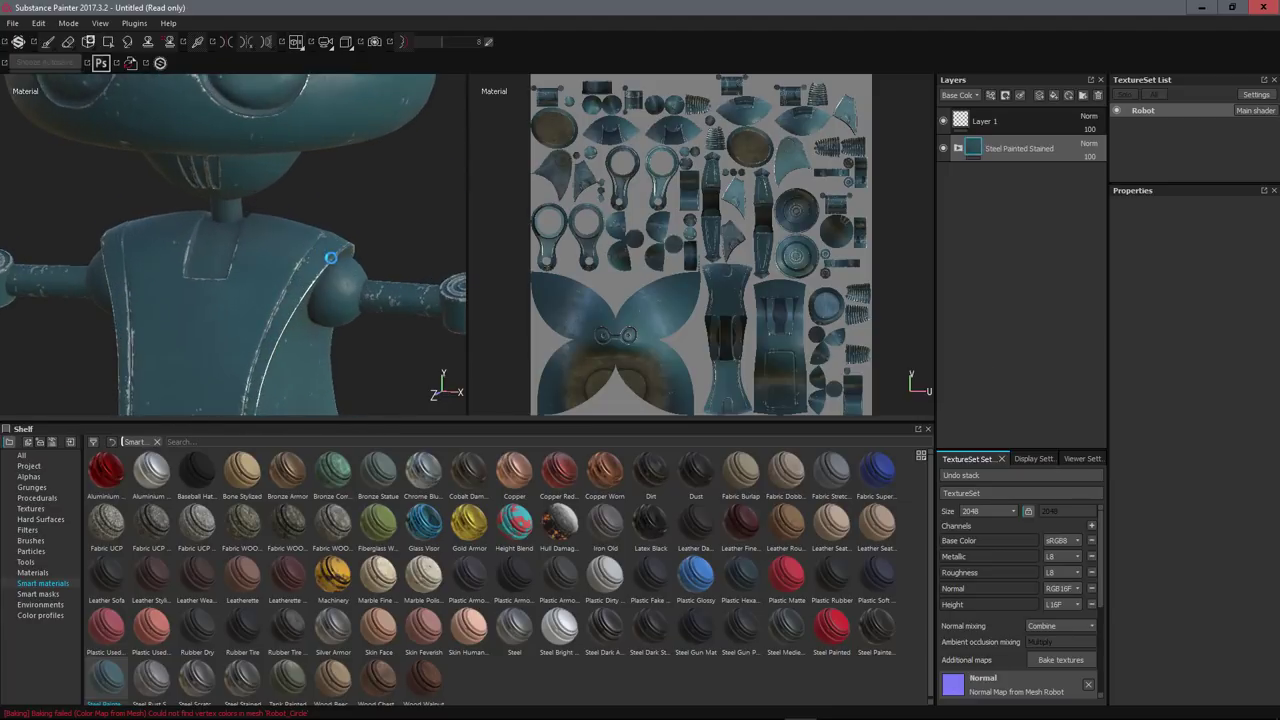
pyautogui.scroll(-3, 330, 260)
pyautogui.scroll(2, 283, 212)
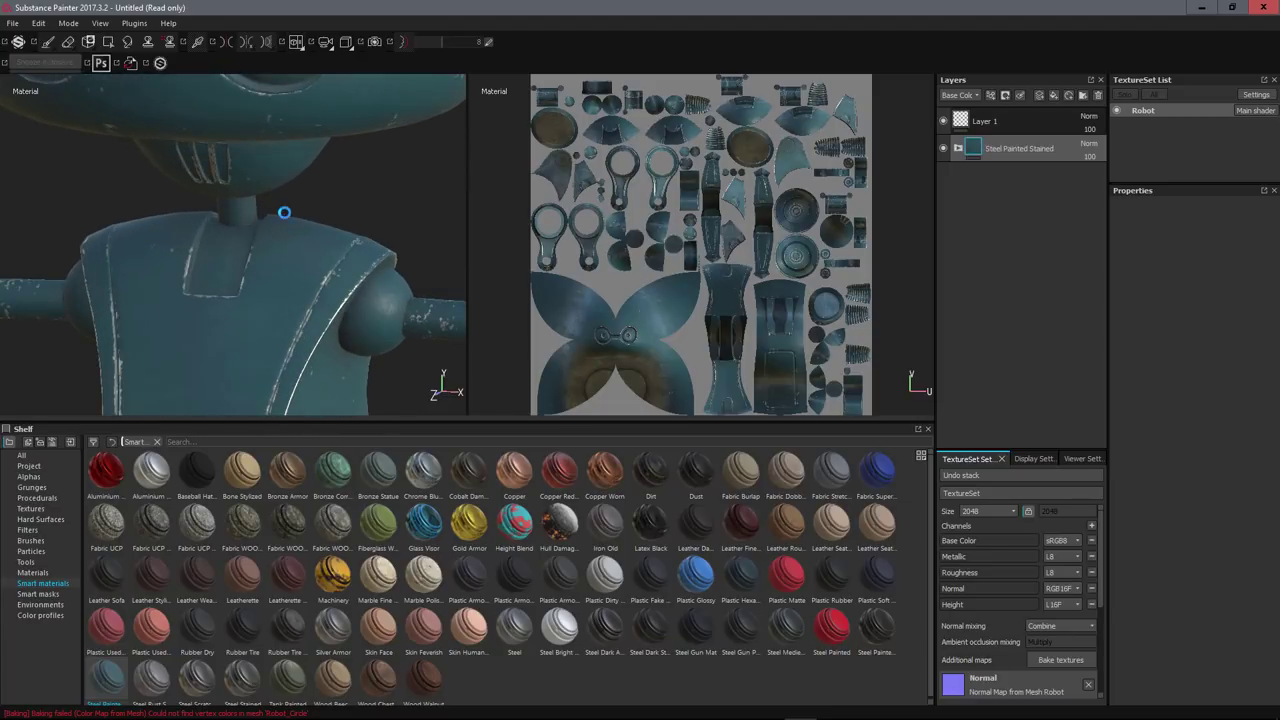
pyautogui.keyDown('alt'); pyautogui.moveTo(292, 158); pyautogui.dragTo(294, 294, button='middle'); pyautogui.keyUp('alt')
pyautogui.scroll(4, 329, 266)
pyautogui.scroll(-4, 330, 266)
pyautogui.scroll(-6, 330, 266)
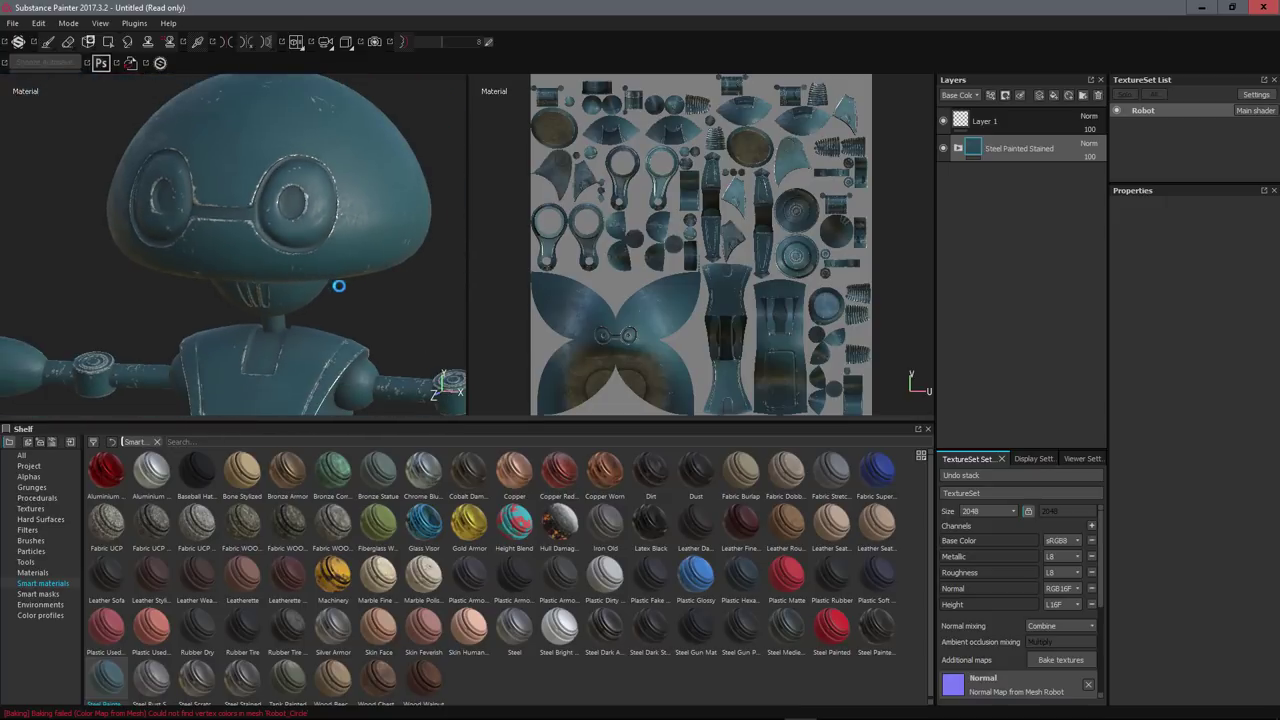
pyautogui.scroll(-2, 659, 132)
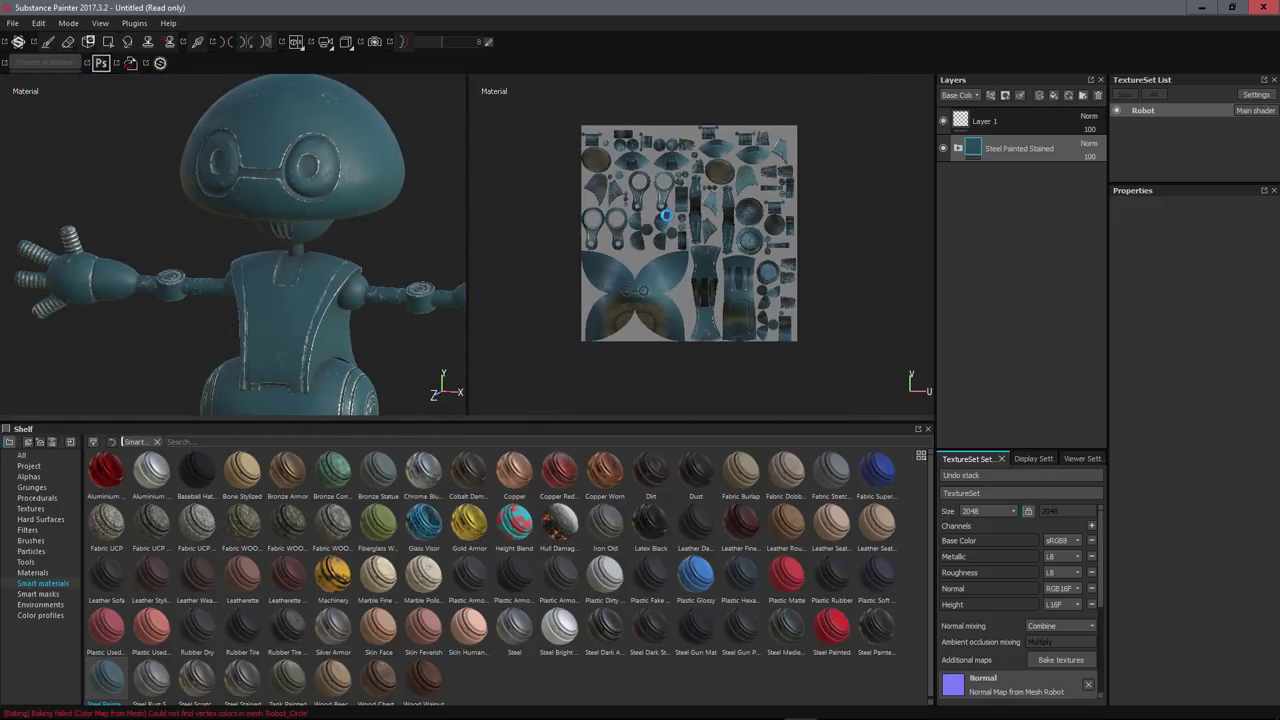
pyautogui.scroll(8, 664, 223)
pyautogui.scroll(-3, 751, 185)
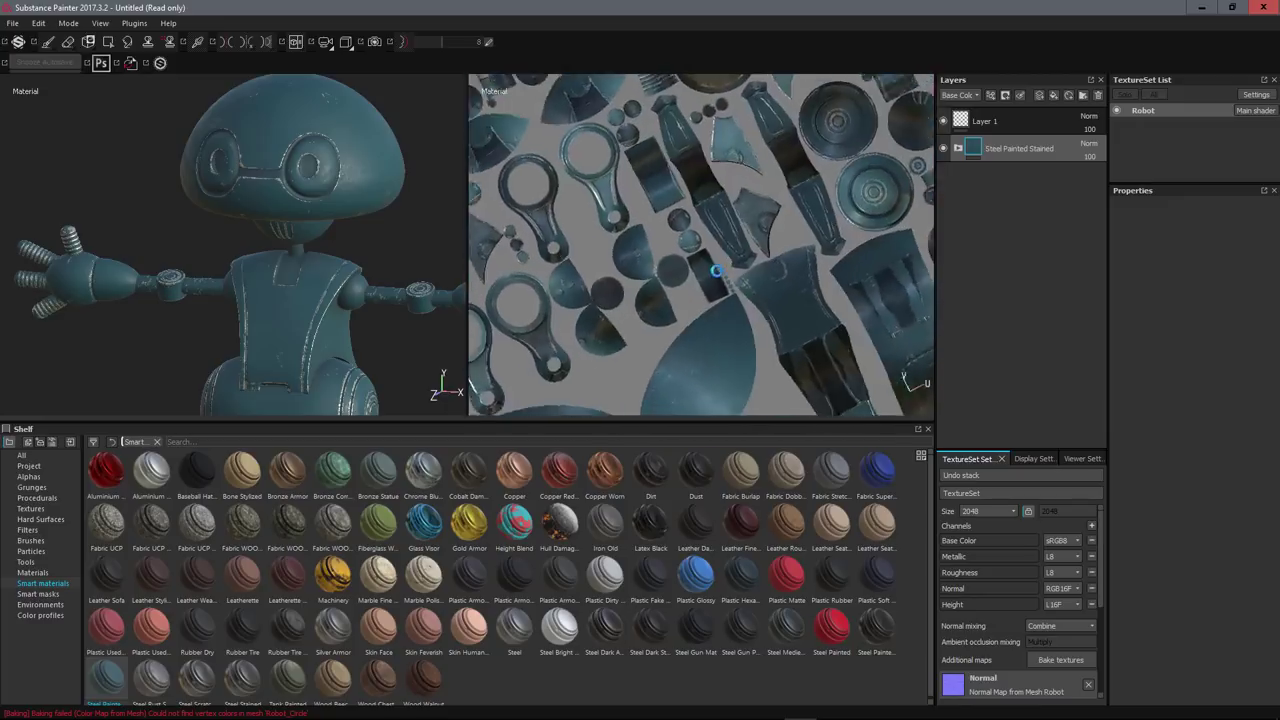
pyautogui.scroll(4, 705, 275)
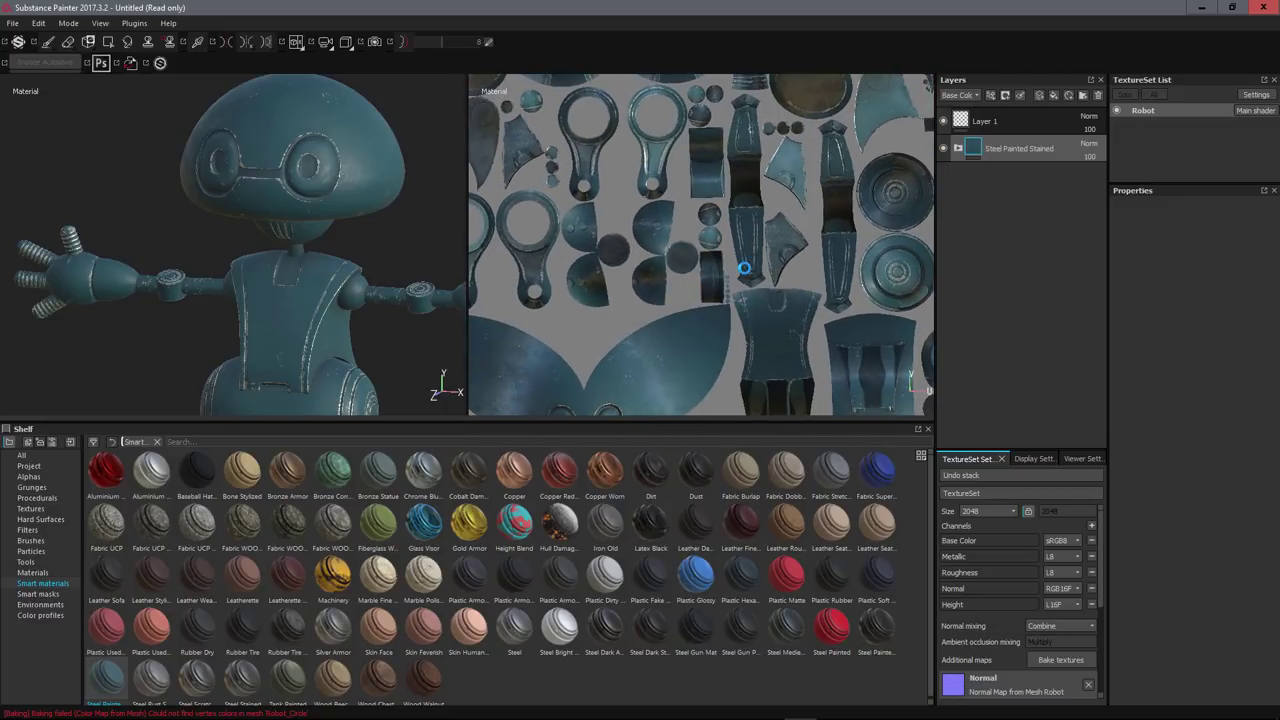
pyautogui.scroll(-4, 740, 268)
pyautogui.keyDown('alt'); pyautogui.moveTo(742, 265); pyautogui.dragTo(731, 242, button='middle'); pyautogui.keyUp('alt')
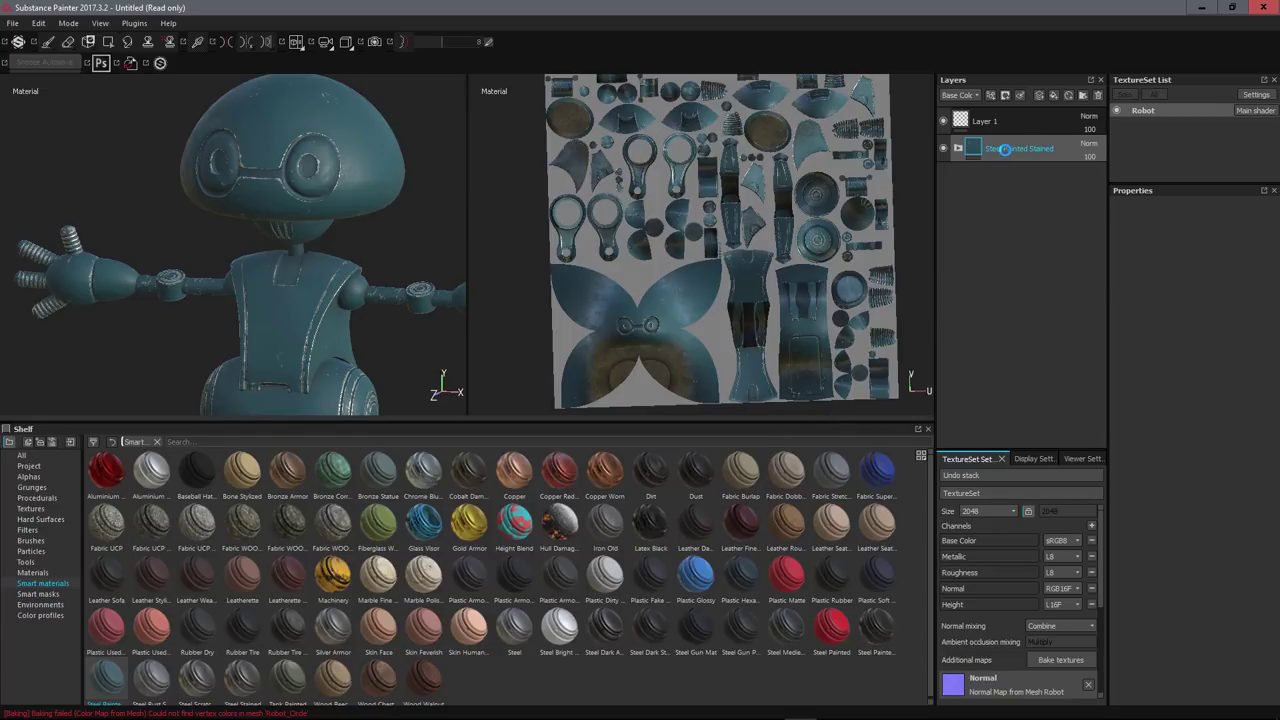
# - Replace the Steel Painted Stained layer with the Steel Painted smart material, placed below Layer 1
pyautogui.press('Delete')
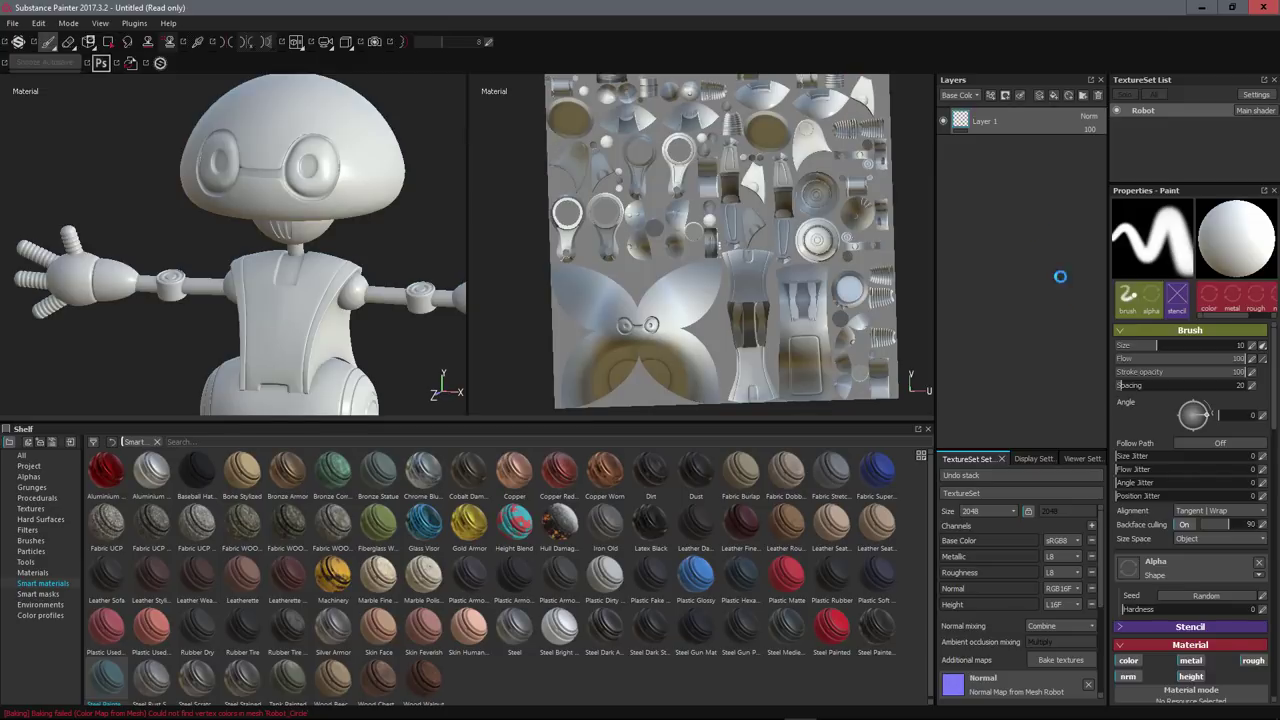
pyautogui.click(692, 575)
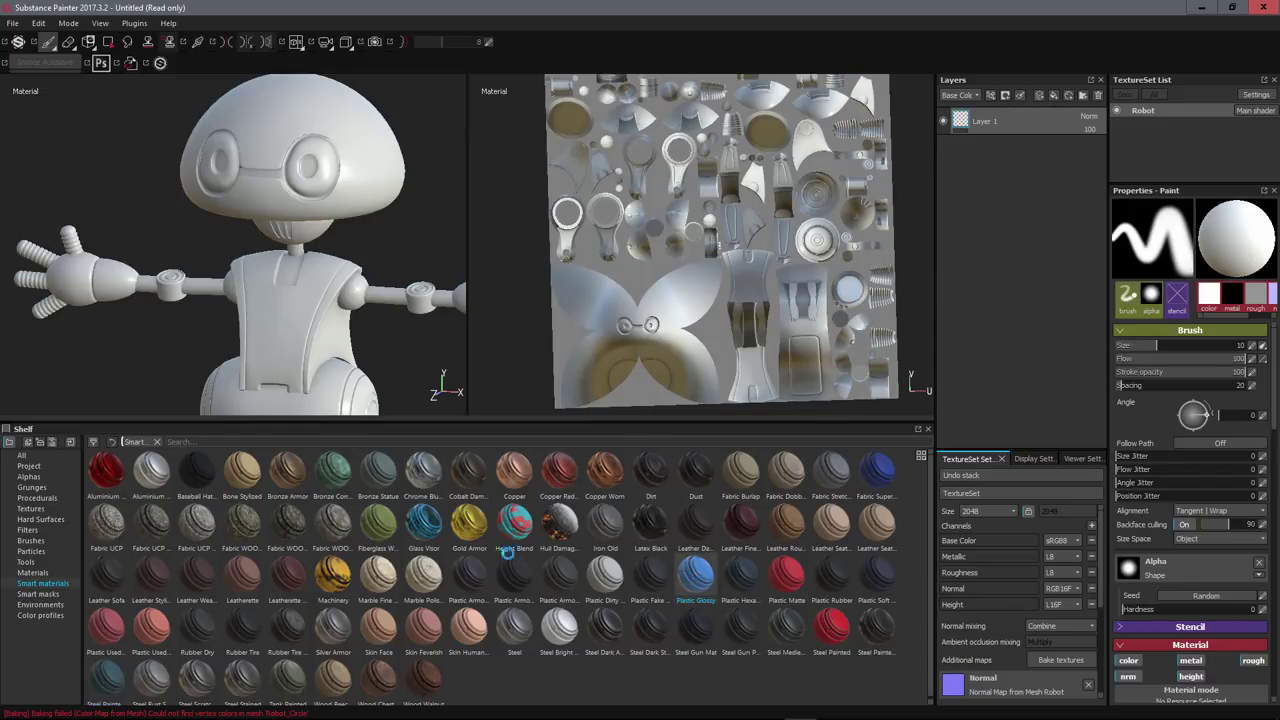
pyautogui.click(833, 626)
pyautogui.moveTo(888, 612)
pyautogui.mouseDown()
pyautogui.moveTo(983, 223)
pyautogui.moveTo(995, 225)
pyautogui.mouseUp()
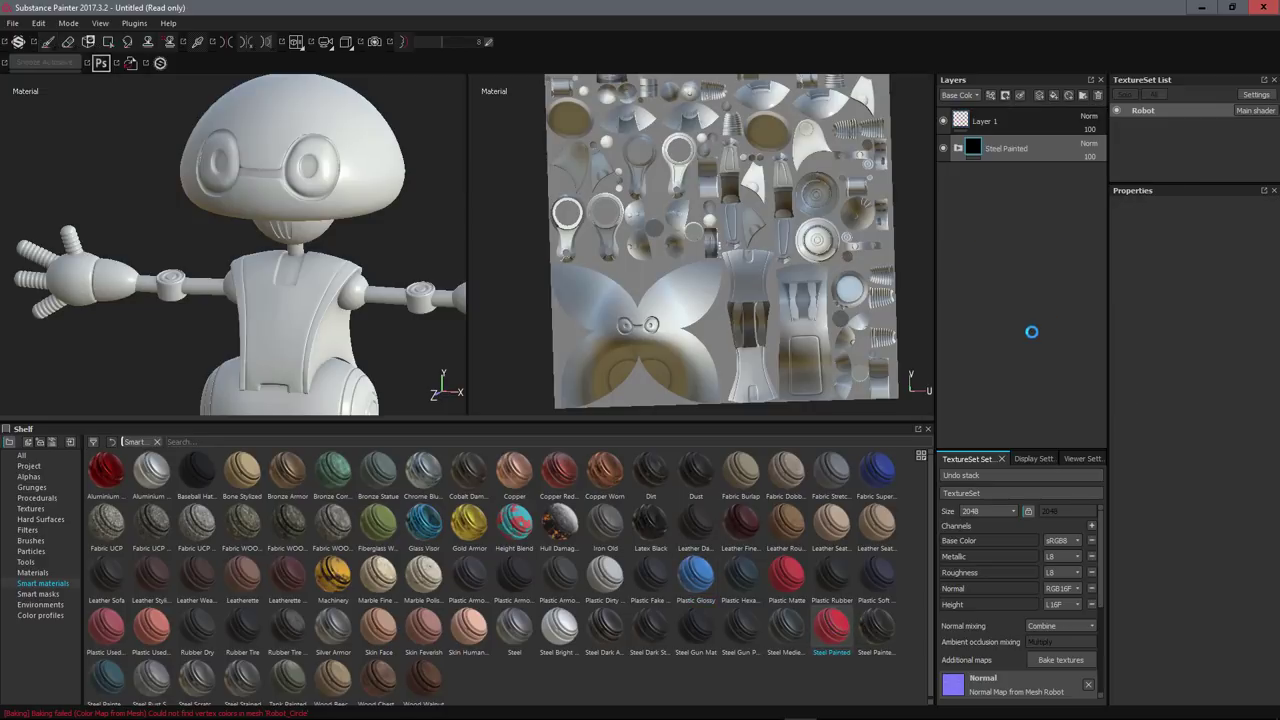
pyautogui.scroll(-5, 372, 280)
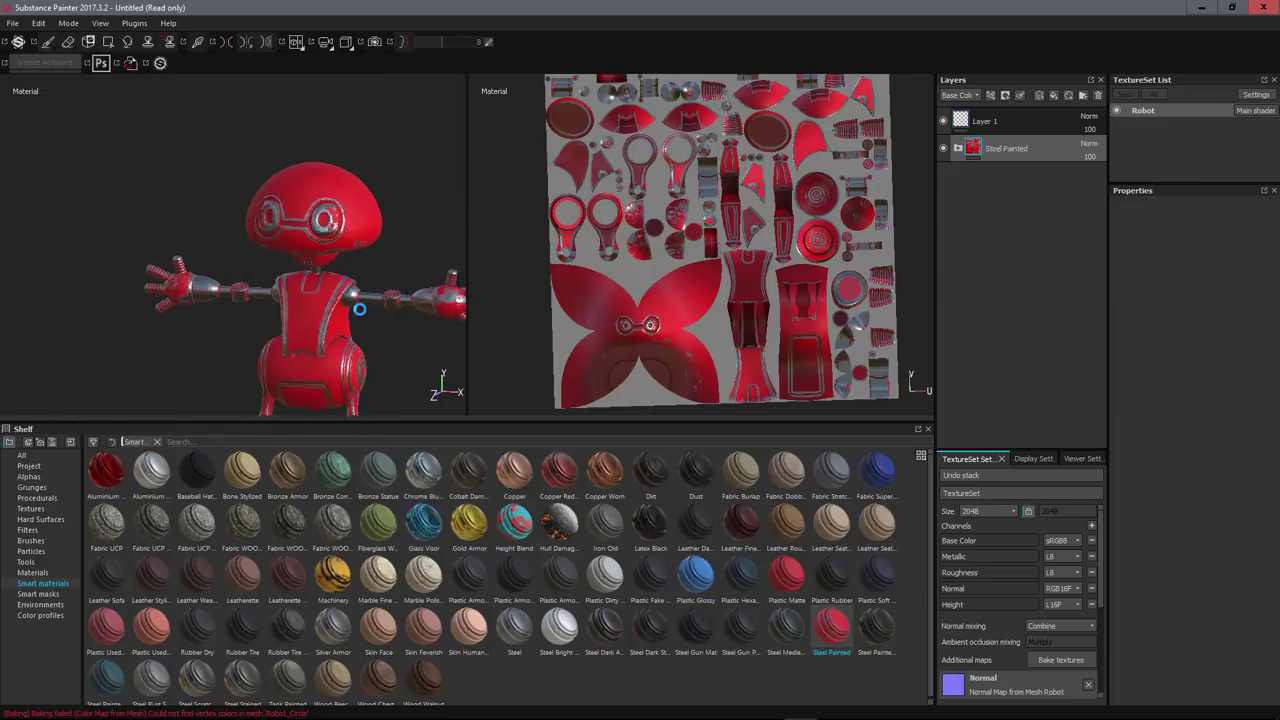
pyautogui.keyDown('alt'); pyautogui.moveTo(383, 282); pyautogui.dragTo(347, 281); pyautogui.keyUp('alt')
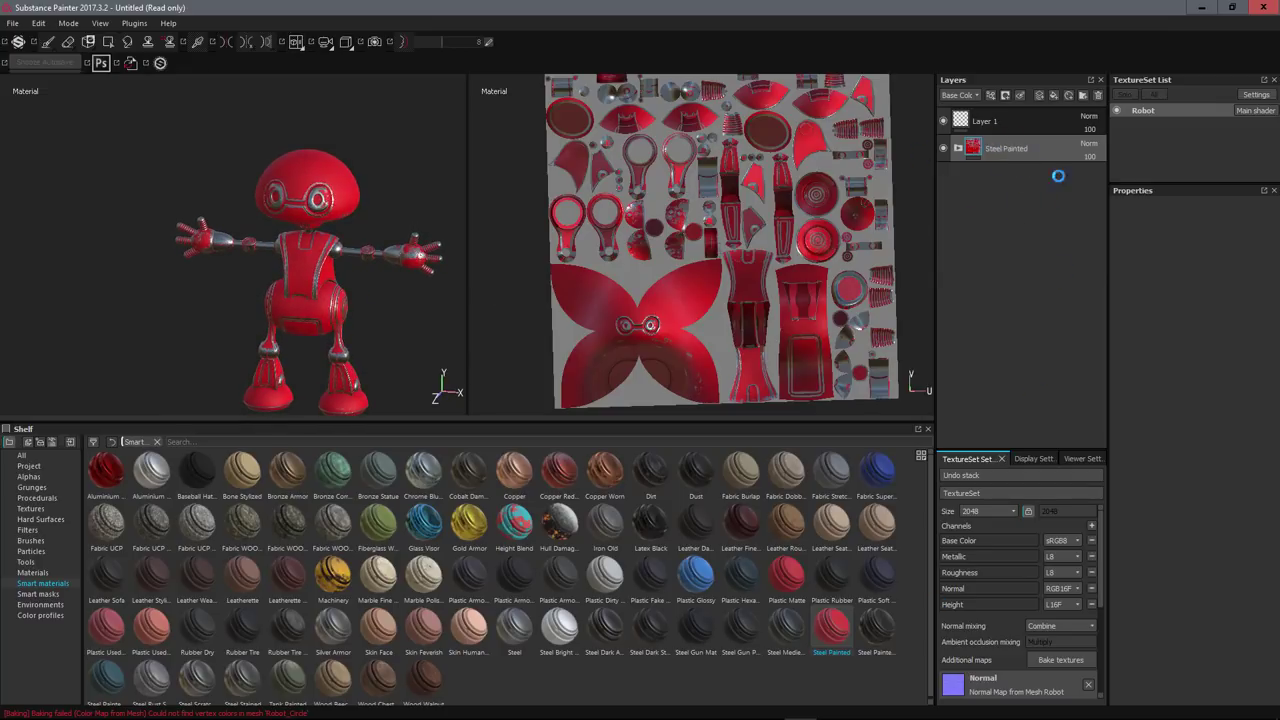
# - Expand the Steel Painted group and set the Base Steel layer's base colour to a lighter grey, about RGB 0.413, 0.447, 0.493
pyautogui.click(1008, 119)
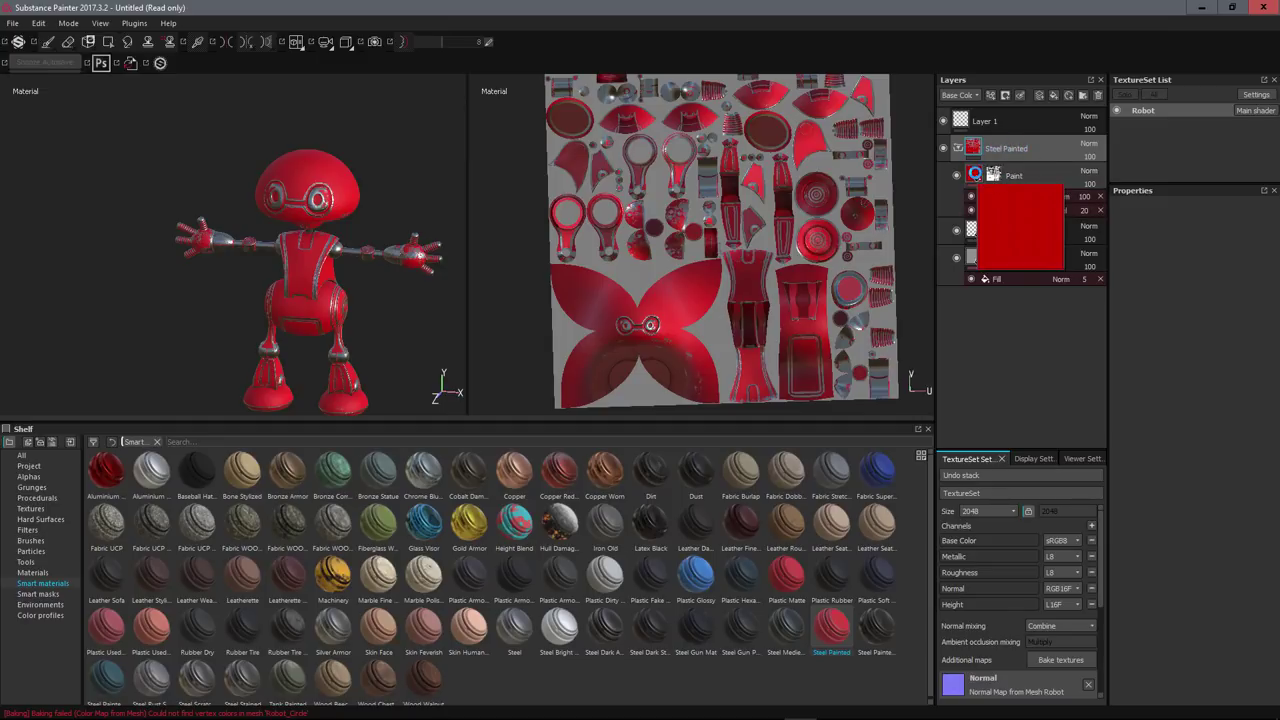
pyautogui.click(975, 175)
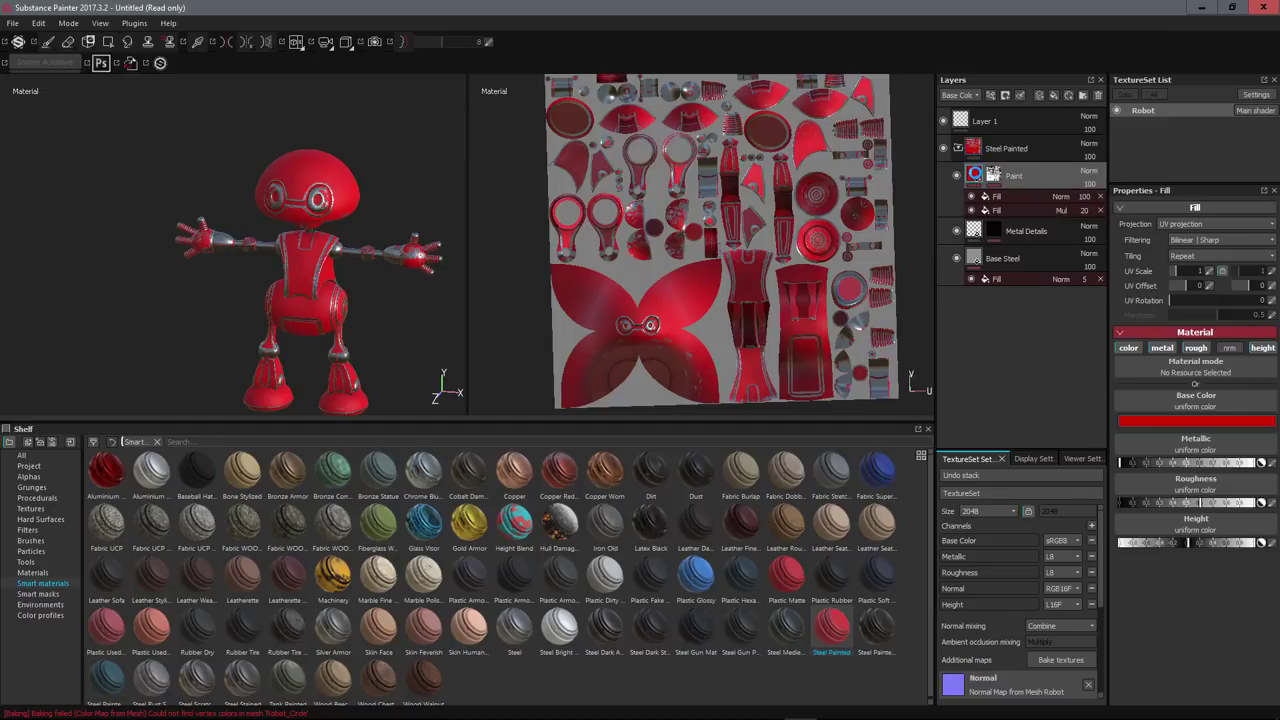
pyautogui.click(1001, 258)
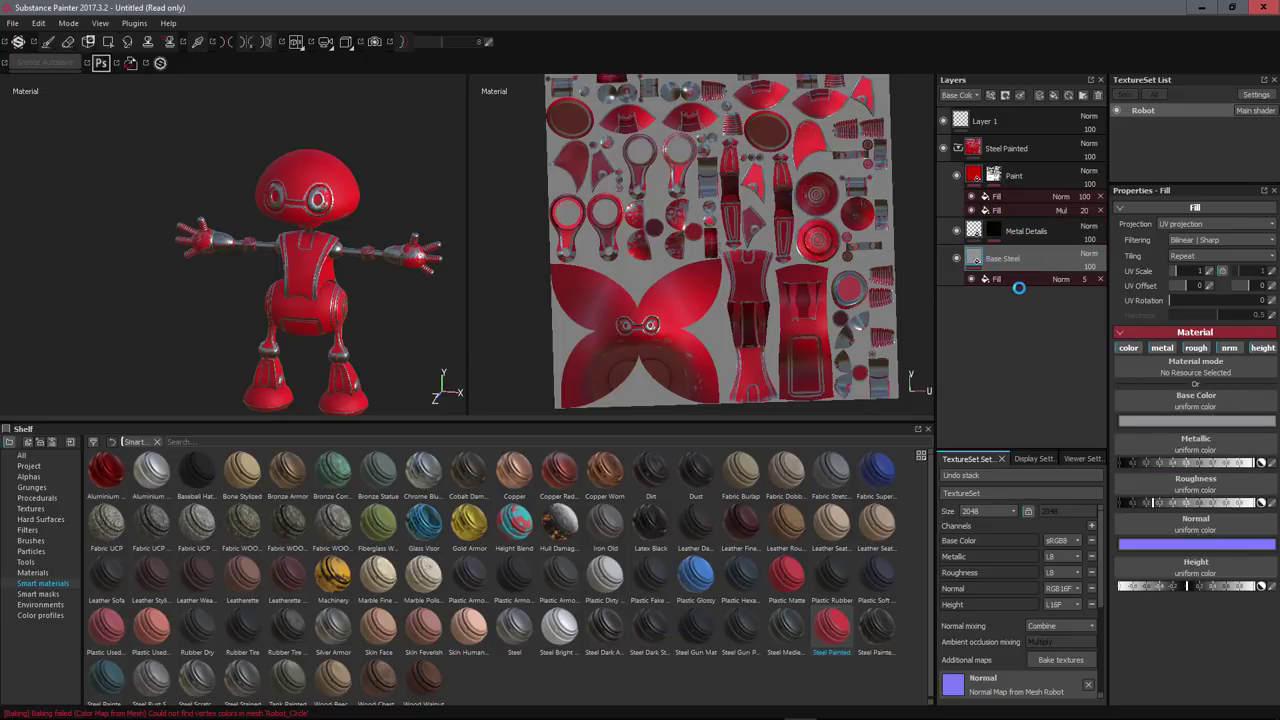
pyautogui.scroll(5, 319, 305)
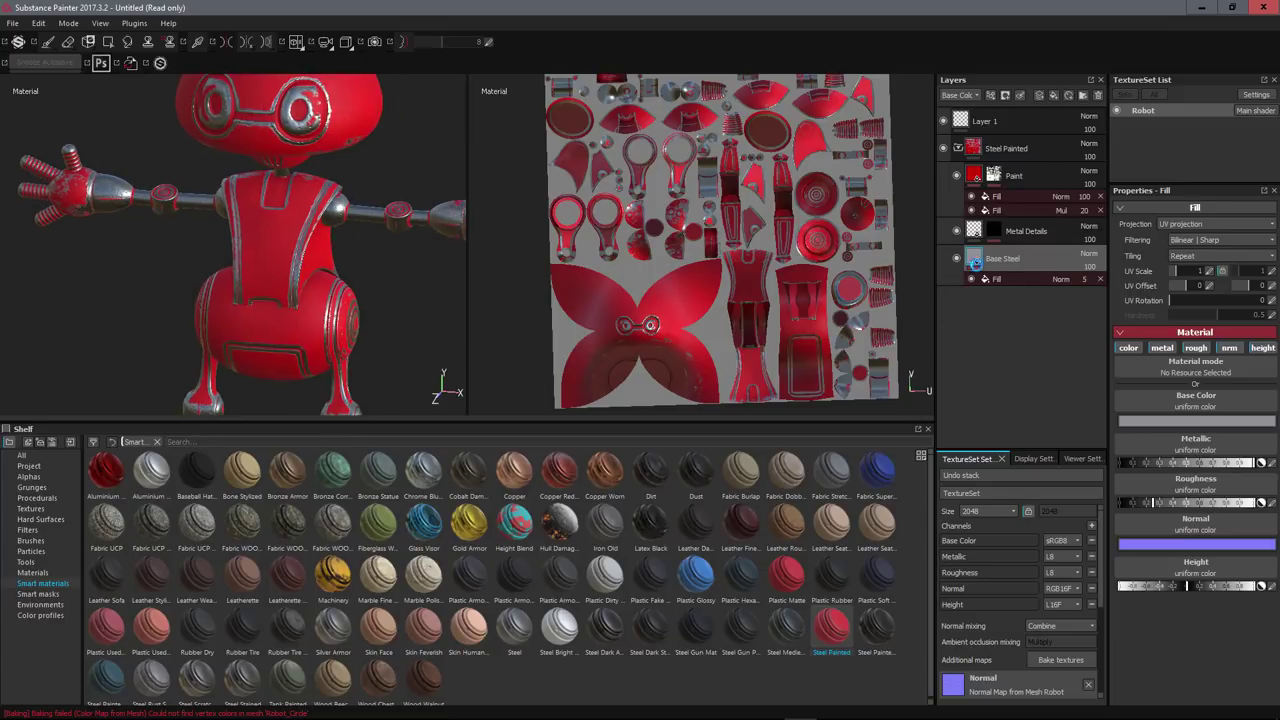
pyautogui.click(1186, 419)
pyautogui.moveTo(1083, 419)
pyautogui.mouseDown()
pyautogui.moveTo(1095, 372)
pyautogui.moveTo(1086, 463)
pyautogui.moveTo(1086, 403)
pyautogui.mouseUp()
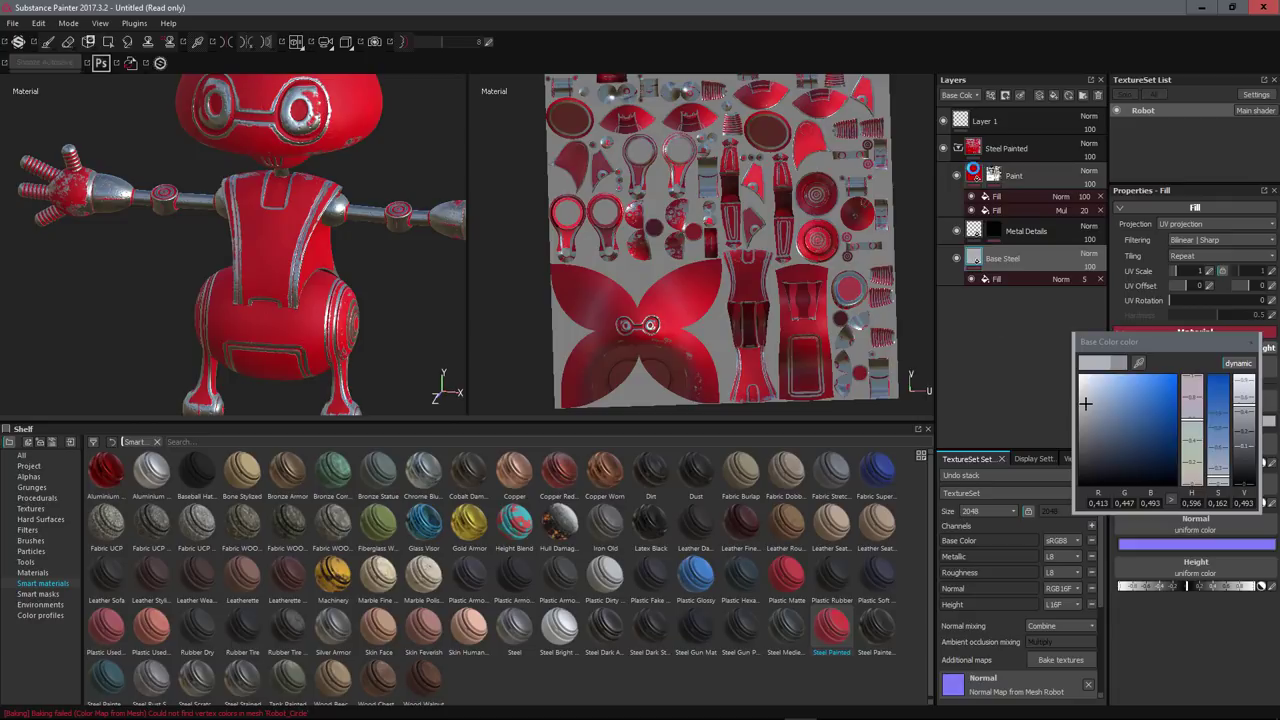
# - Set the Paint layer's base colour to bright green, about RGB 0.179, 0.618, 0.045
pyautogui.click(975, 174)
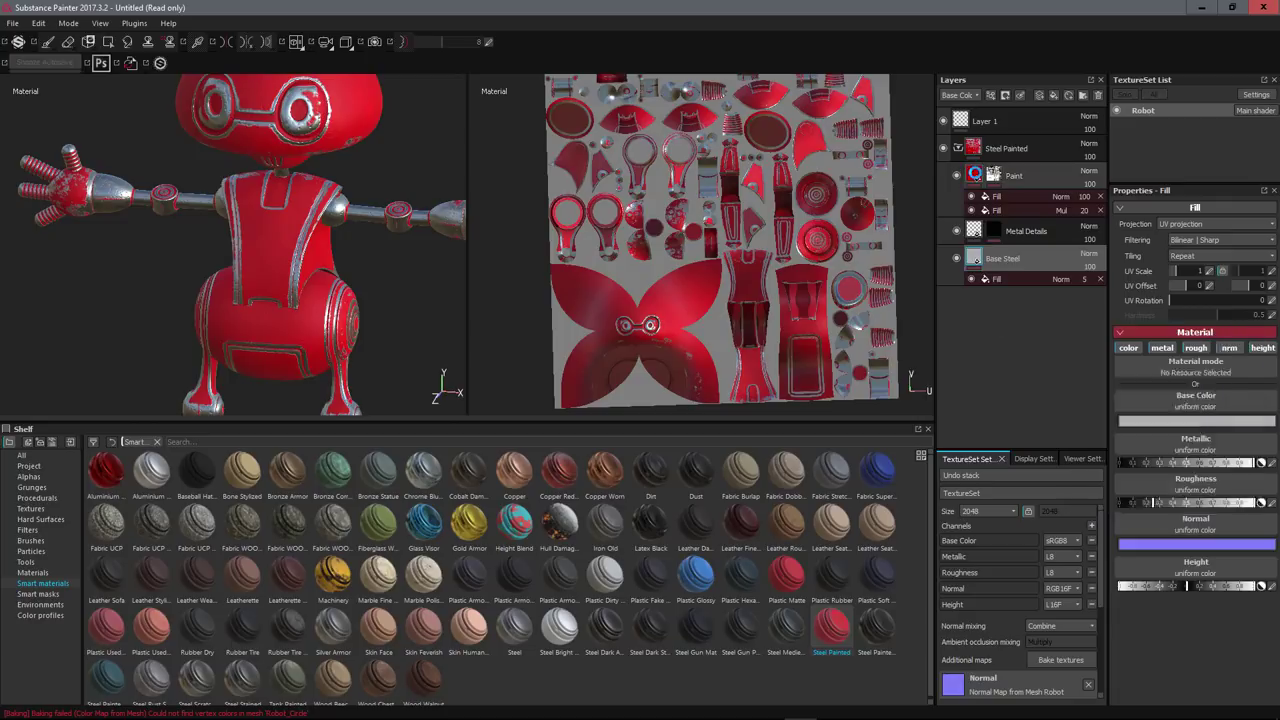
pyautogui.click(1238, 422)
pyautogui.click(1105, 418)
pyautogui.moveTo(1105, 418); pyautogui.dragTo(1147, 395)
pyautogui.click(1192, 453)
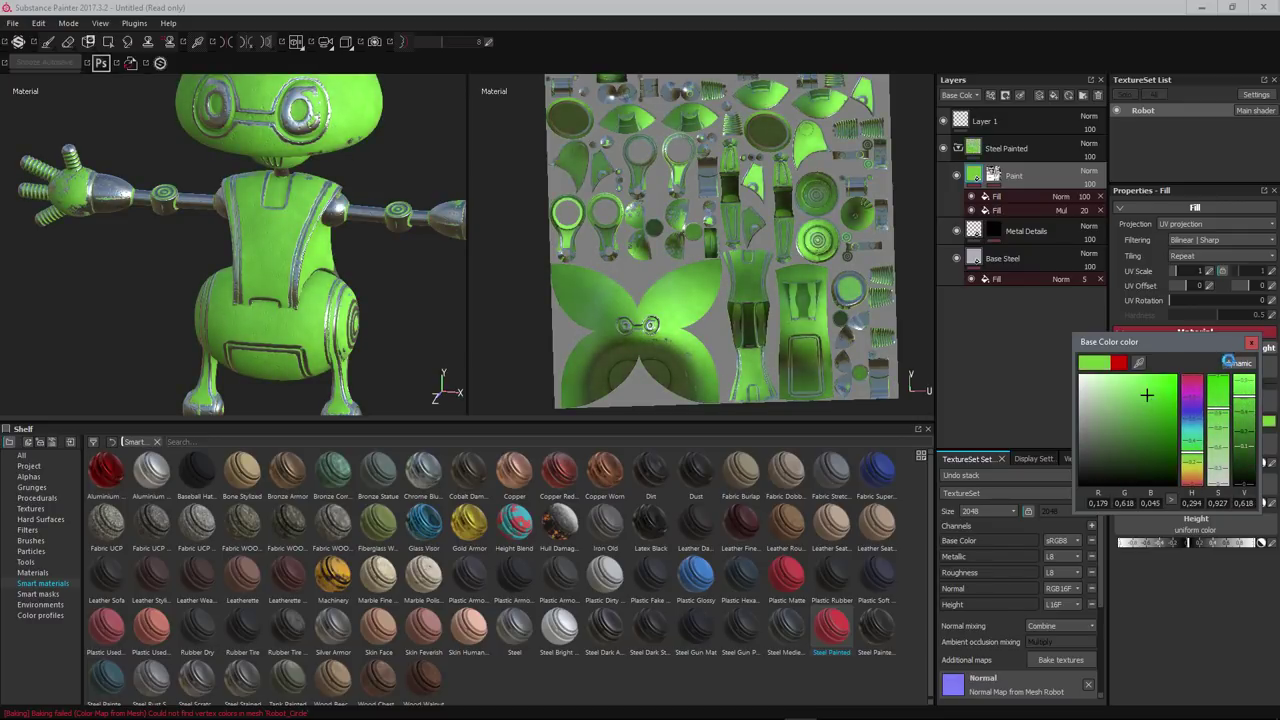
pyautogui.click(1247, 342)
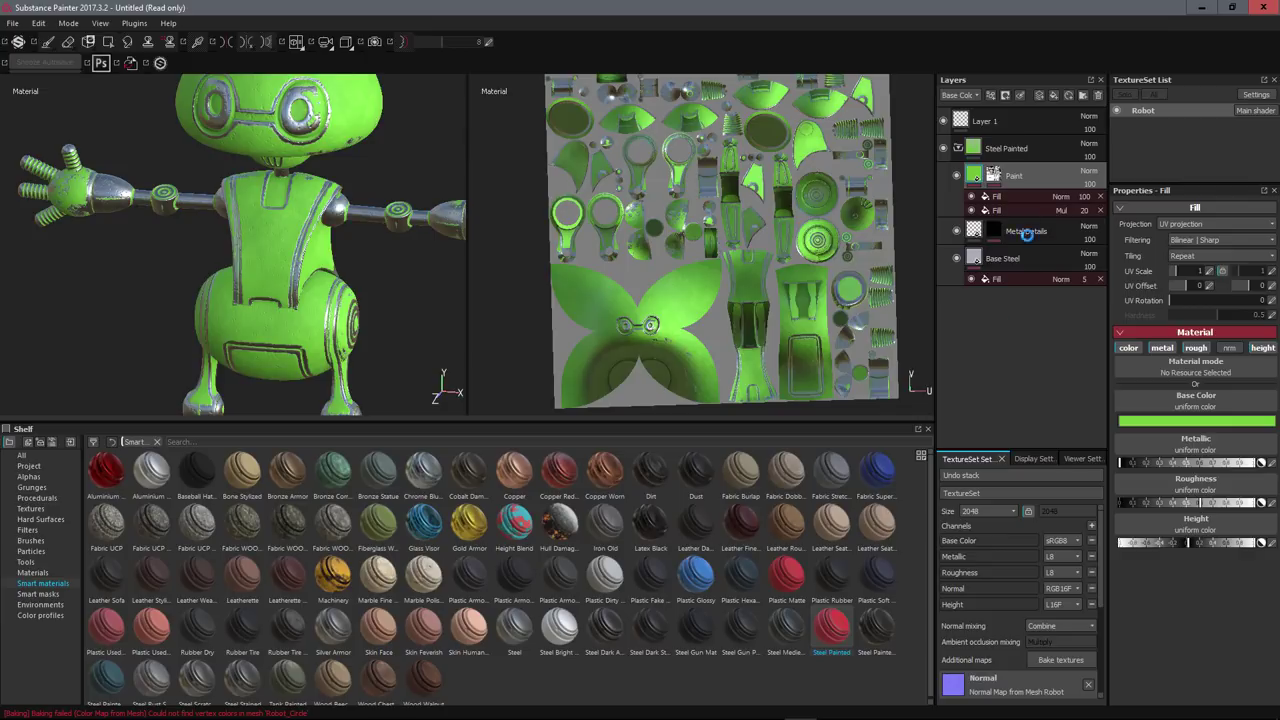
# - Replace the Steel Painted group with the Steel Medieval Stylized smart material, placed below Layer 1
pyautogui.click(1010, 148)
pyautogui.press('Delete')
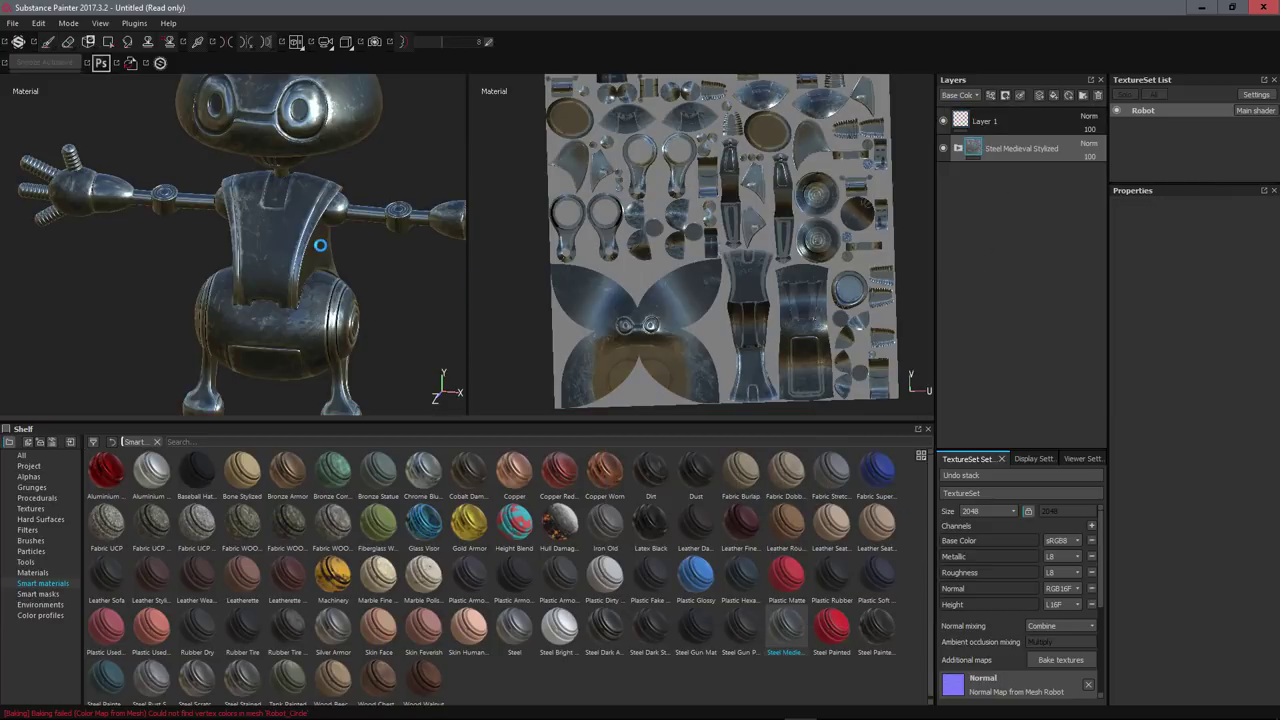
pyautogui.scroll(1, 320, 246)
pyautogui.scroll(-5, 335, 246)
pyautogui.keyDown('alt'); pyautogui.moveTo(349, 246); pyautogui.dragTo(372, 265); pyautogui.keyUp('alt')
pyautogui.scroll(-2, 372, 265)
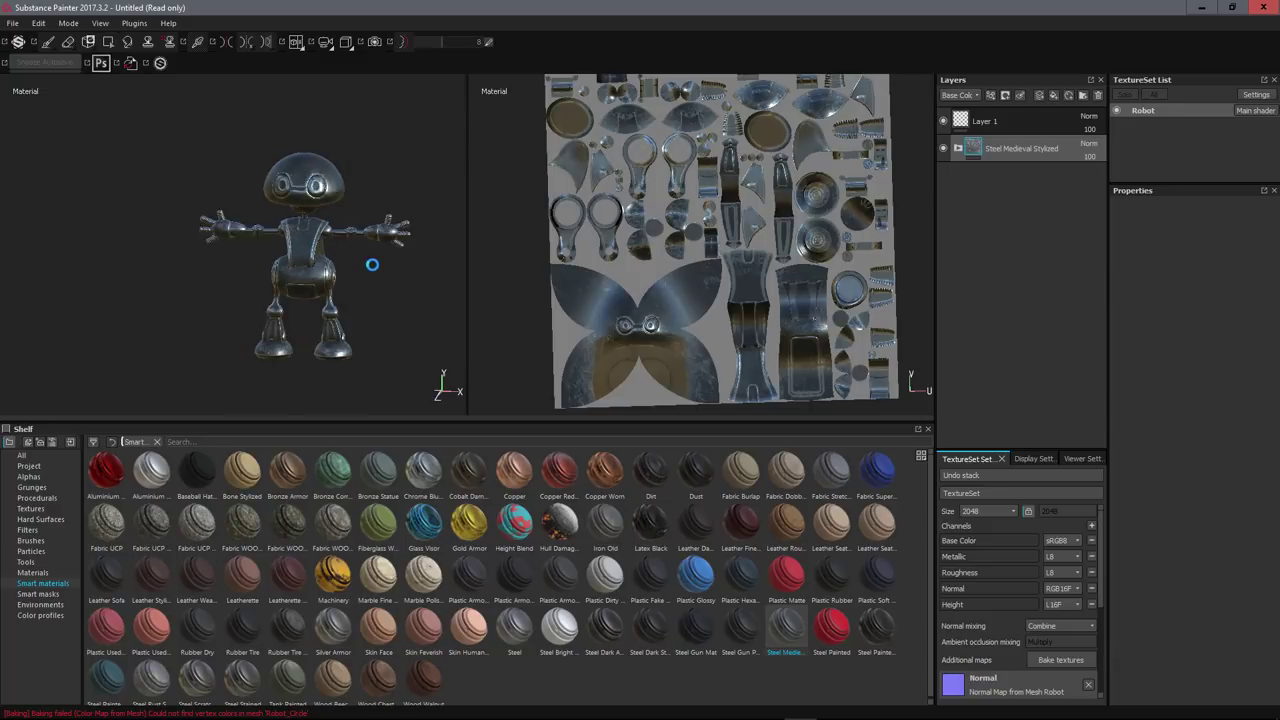
pyautogui.scroll(5, 372, 264)
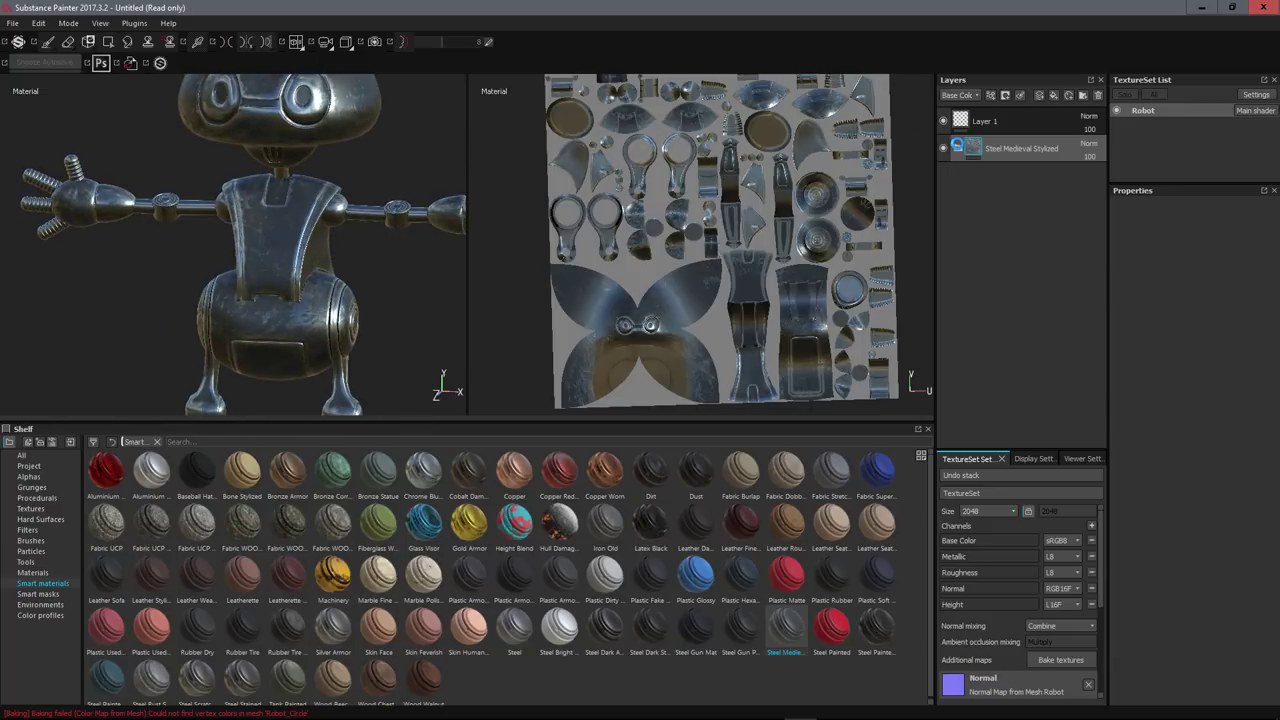
# - Expand the Steel Medieval Stylized group and toggle the visibility of its Wear and Base Metal layers to compare their effect
pyautogui.click(956, 146)
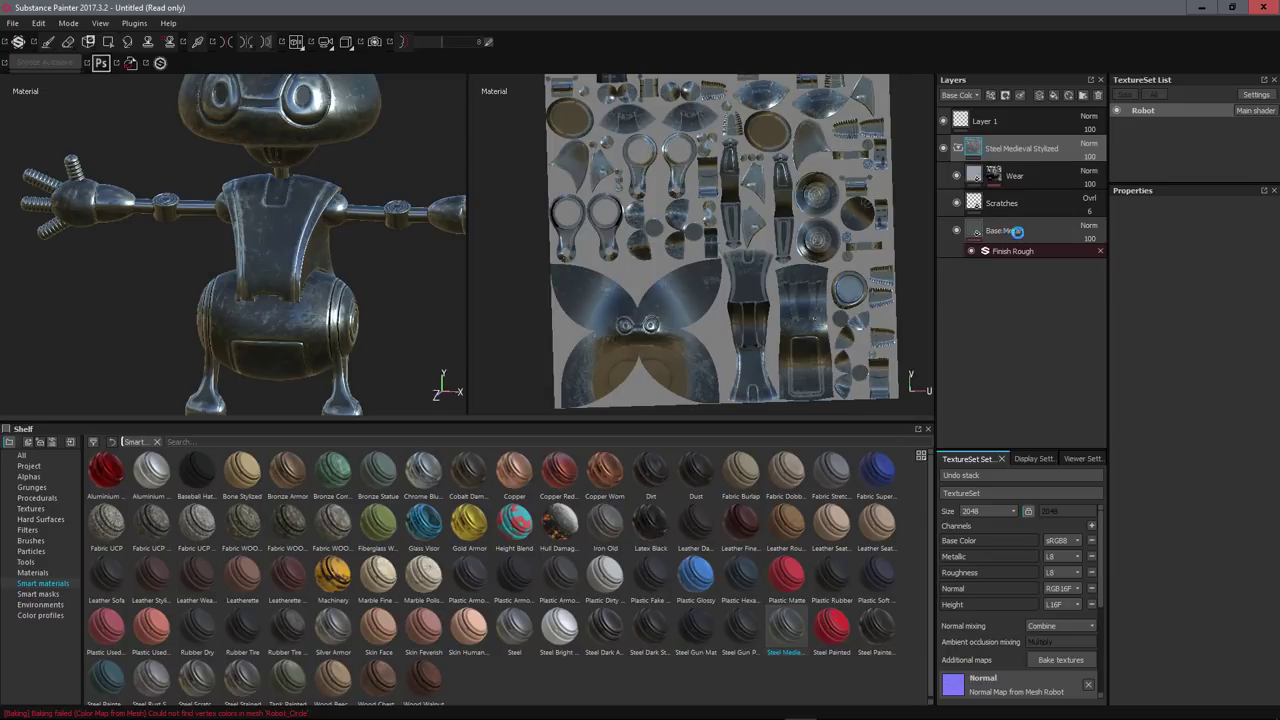
pyautogui.click(956, 174)
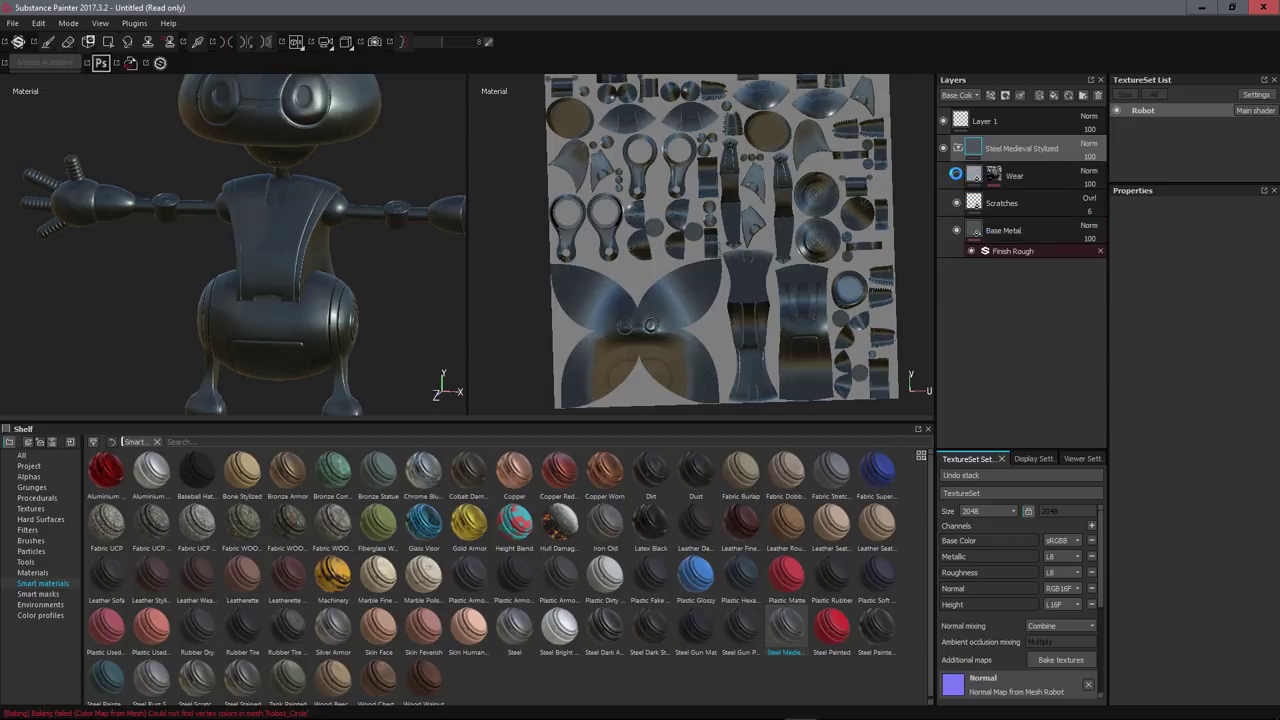
pyautogui.click(956, 174)
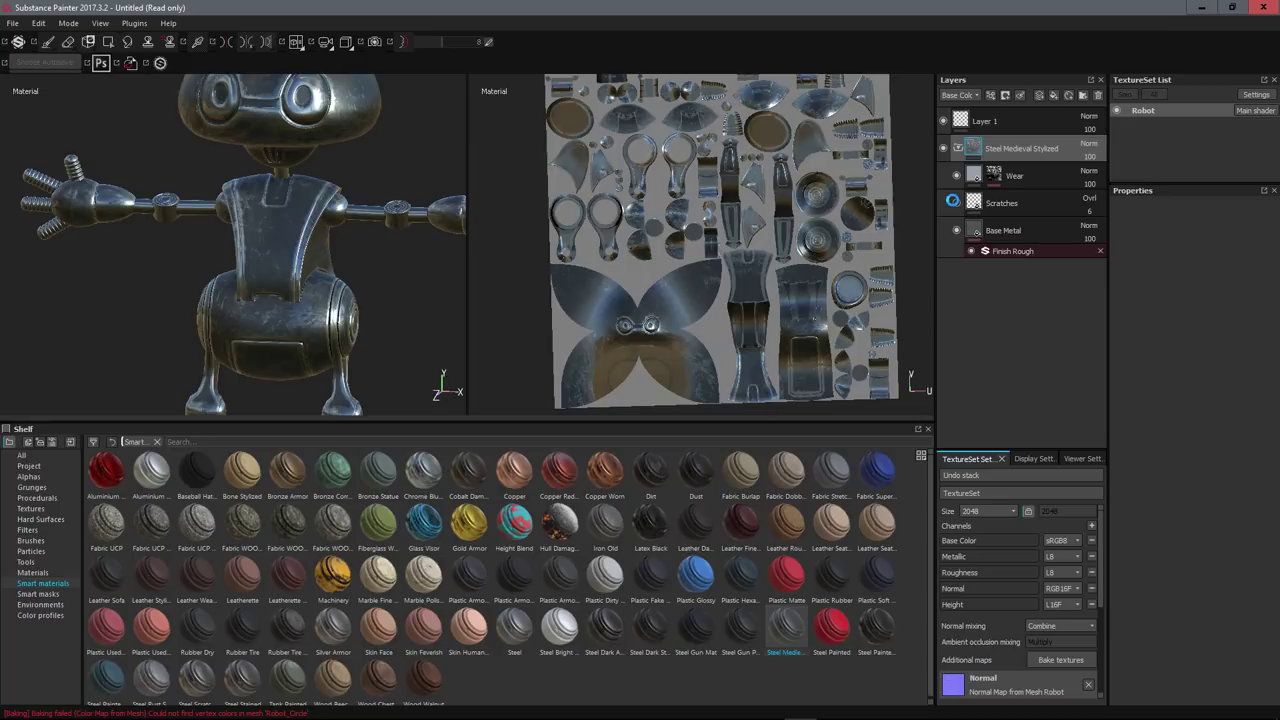
pyautogui.click(954, 229)
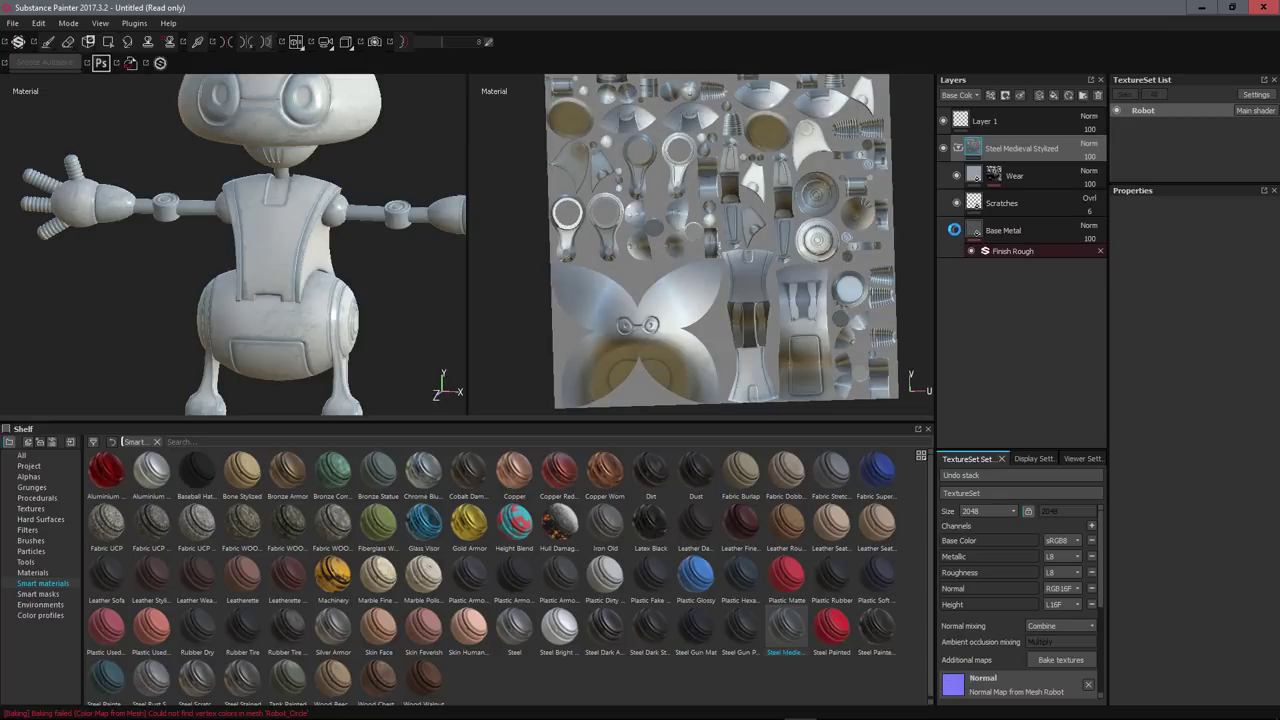
pyautogui.click(954, 229)
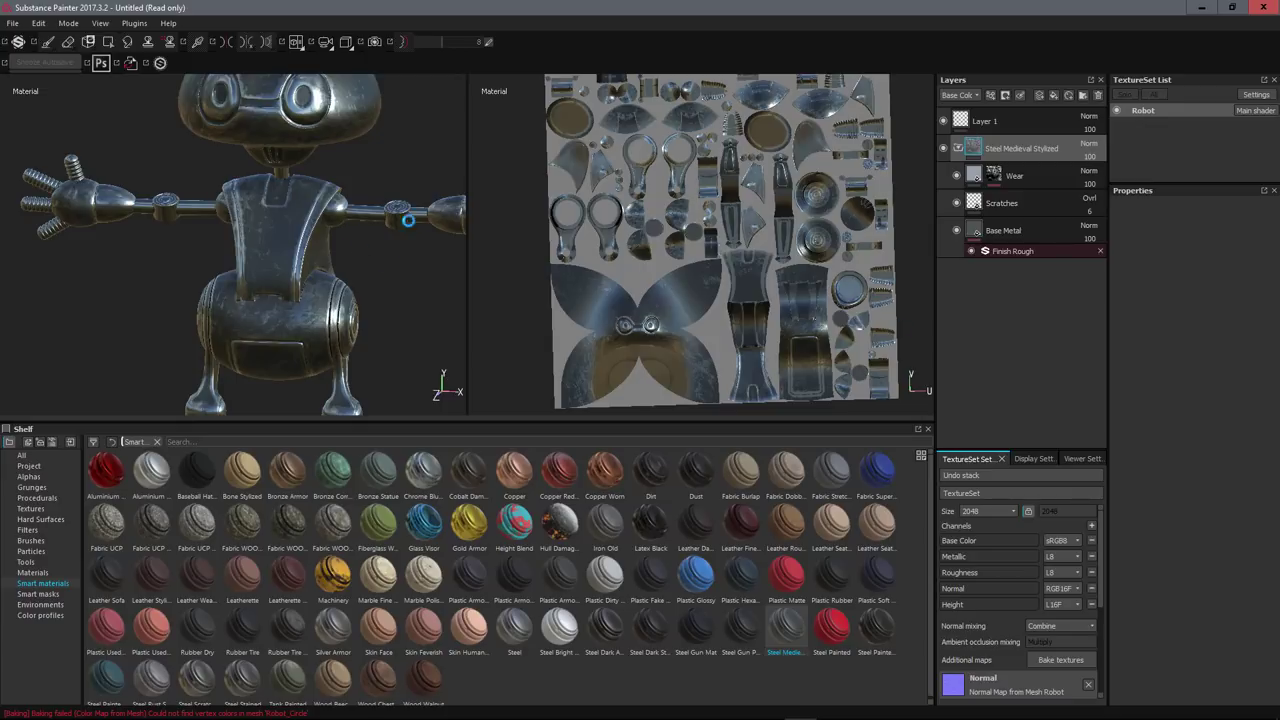
# - Lower the Base Metal layer's metallic value to under half and raise its roughness
pyautogui.click(995, 230)
pyautogui.scroll(2, 327, 236)
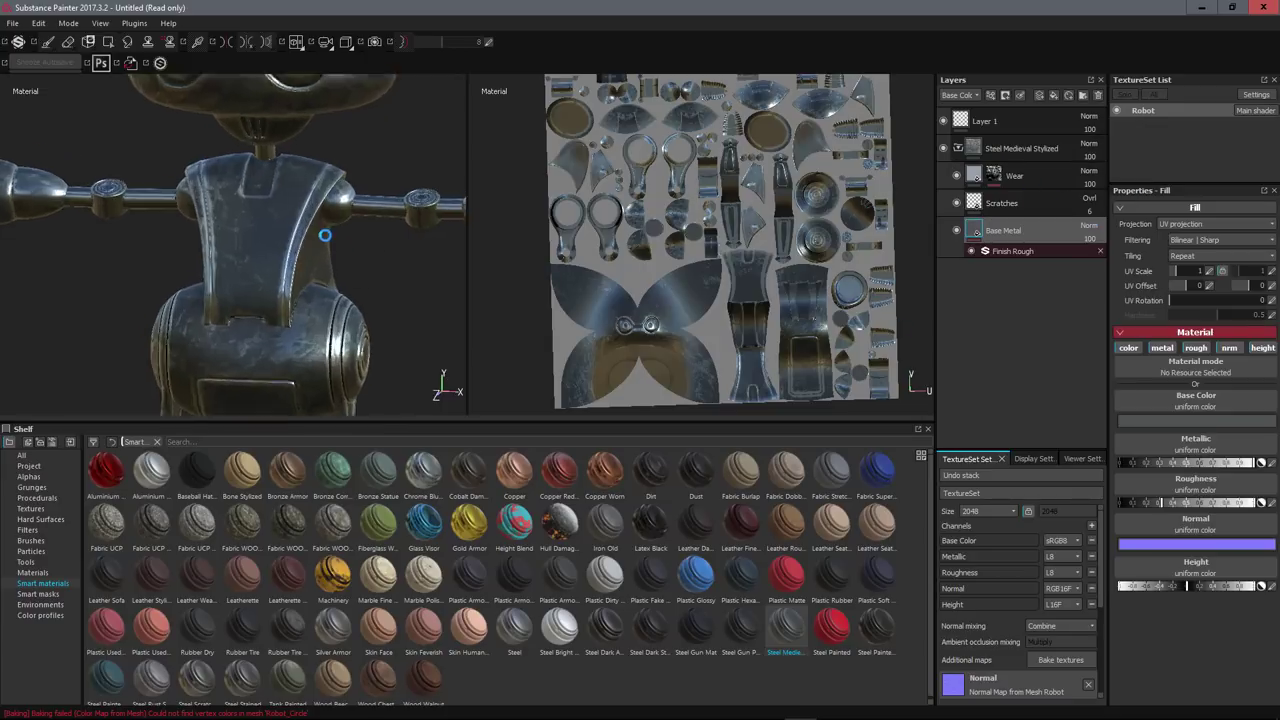
pyautogui.scroll(-3, 327, 236)
pyautogui.keyDown('alt'); pyautogui.moveTo(323, 219); pyautogui.dragTo(331, 246, button='middle'); pyautogui.keyUp('alt')
pyautogui.scroll(-1, 330, 247)
pyautogui.scroll(5, 330, 247)
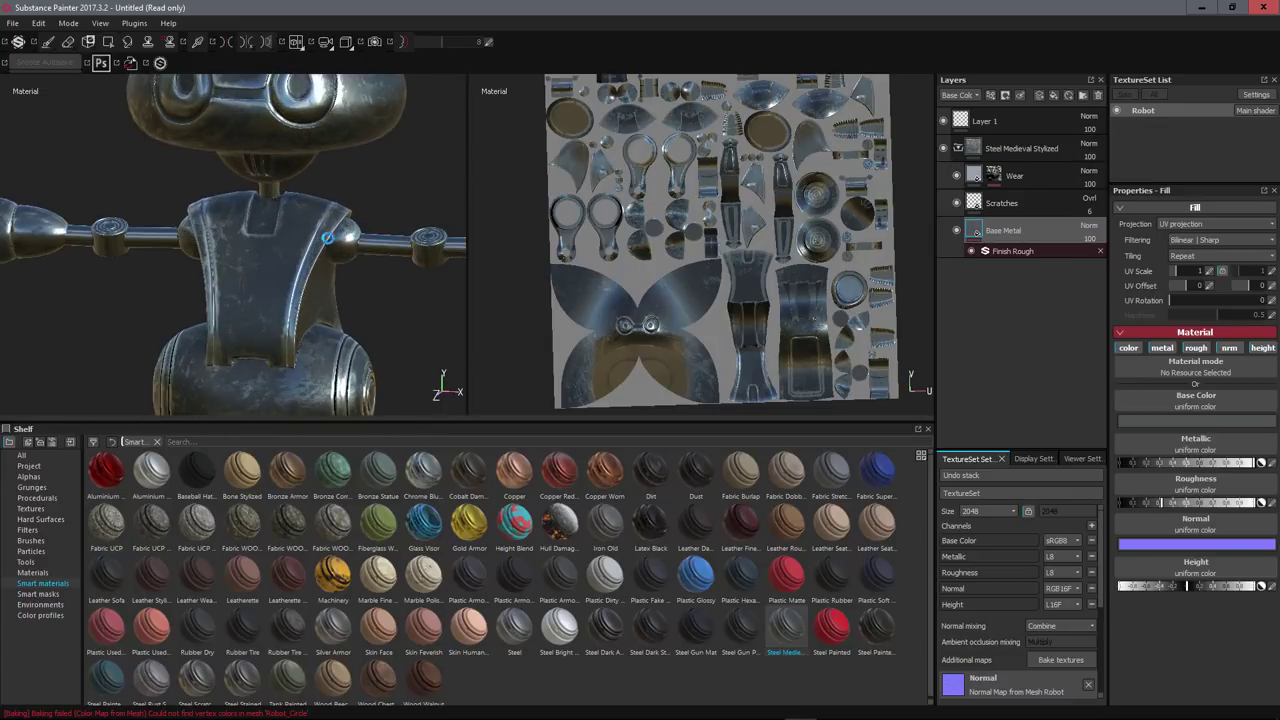
pyautogui.keyDown('alt'); pyautogui.moveTo(391, 193); pyautogui.dragTo(332, 208); pyautogui.keyUp('alt')
pyautogui.scroll(-3, 324, 224)
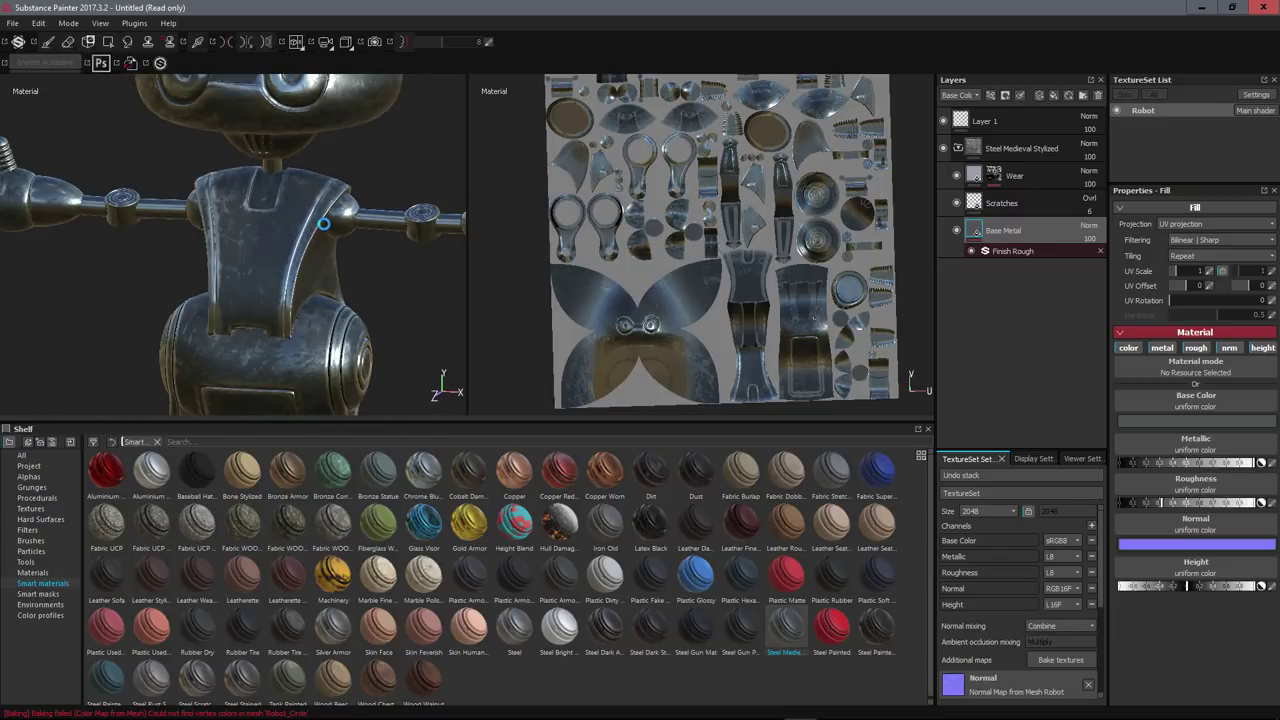
pyautogui.keyDown('alt'); pyautogui.moveTo(324, 224); pyautogui.dragTo(356, 199, button='middle'); pyautogui.keyUp('alt')
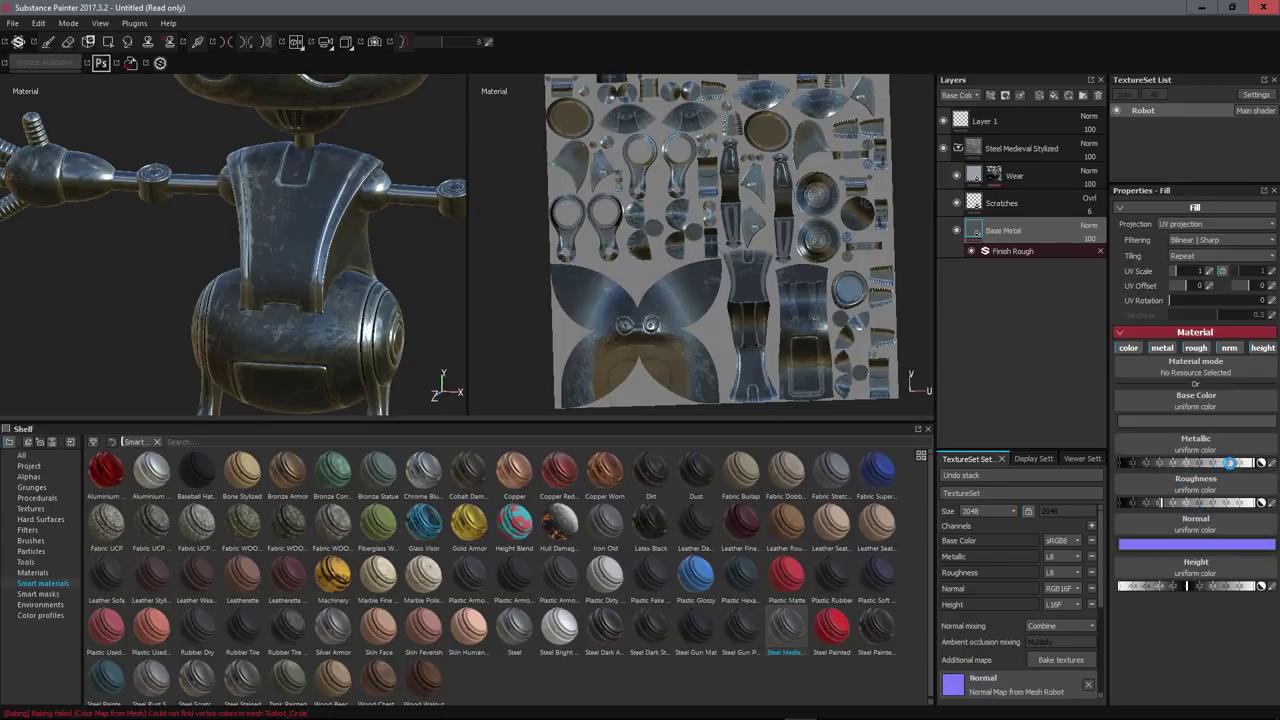
pyautogui.moveTo(1215, 462); pyautogui.dragTo(1181, 463)
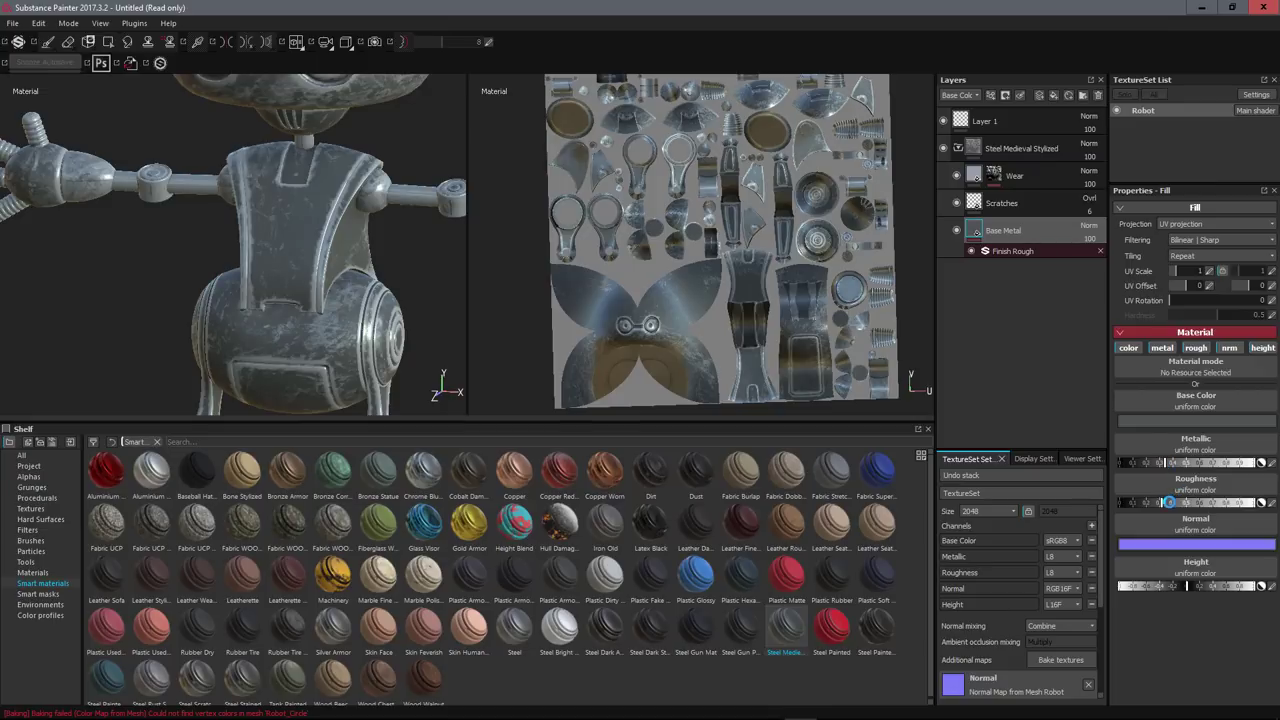
pyautogui.click(1184, 502)
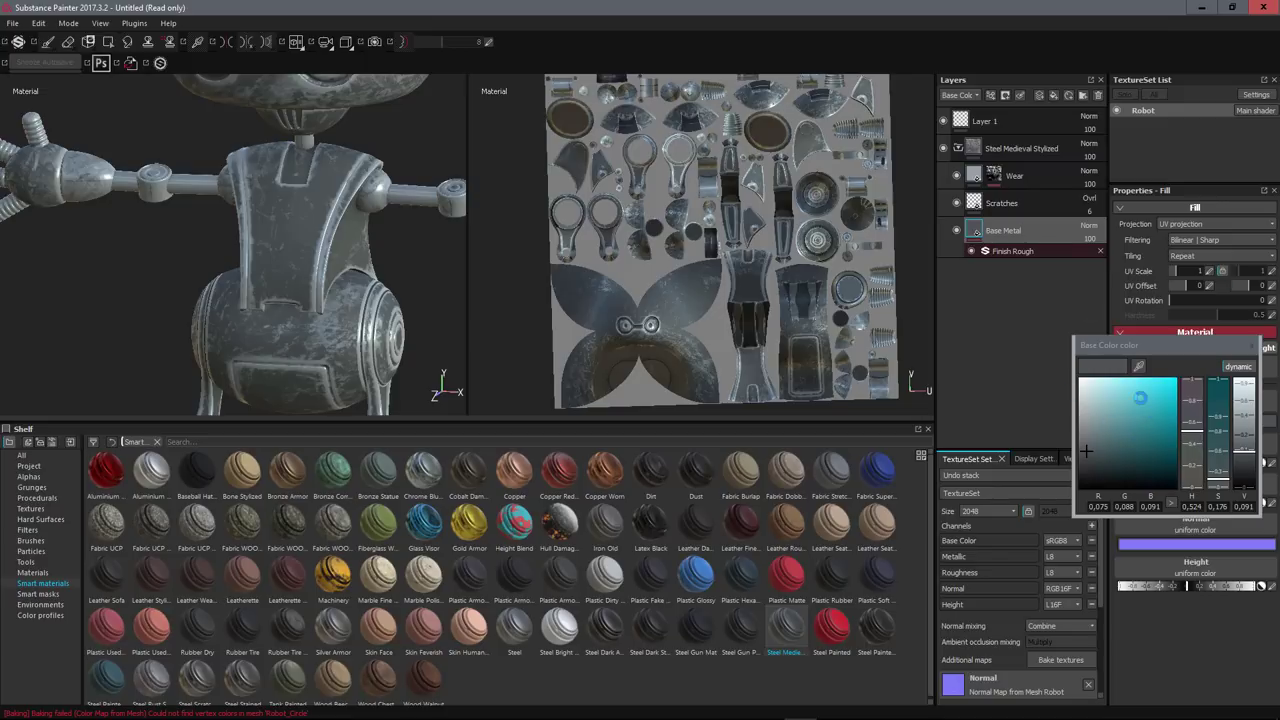
# - Set the Base Metal layer's base color to a dark olive green, about RGB 0.061, 0.092, 0.005
pyautogui.click(1138, 409)
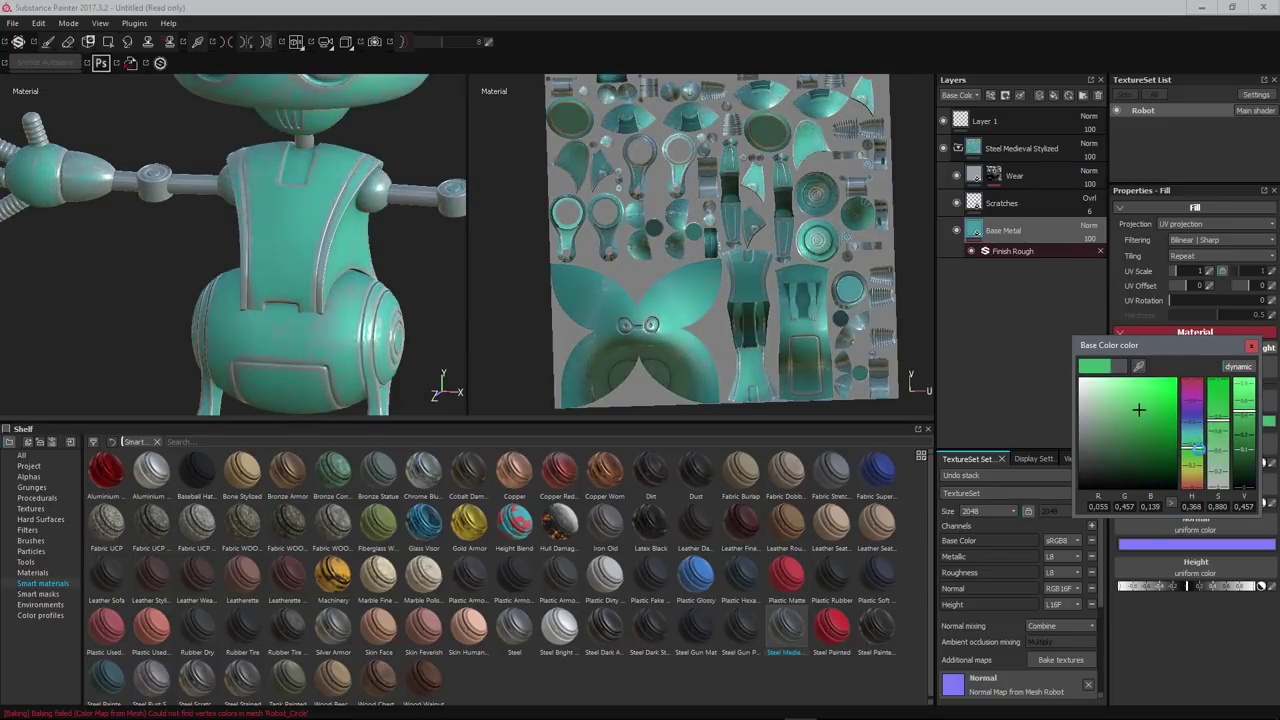
pyautogui.moveTo(1198, 449); pyautogui.dragTo(1196, 463)
pyautogui.moveTo(1147, 419); pyautogui.dragTo(1148, 439)
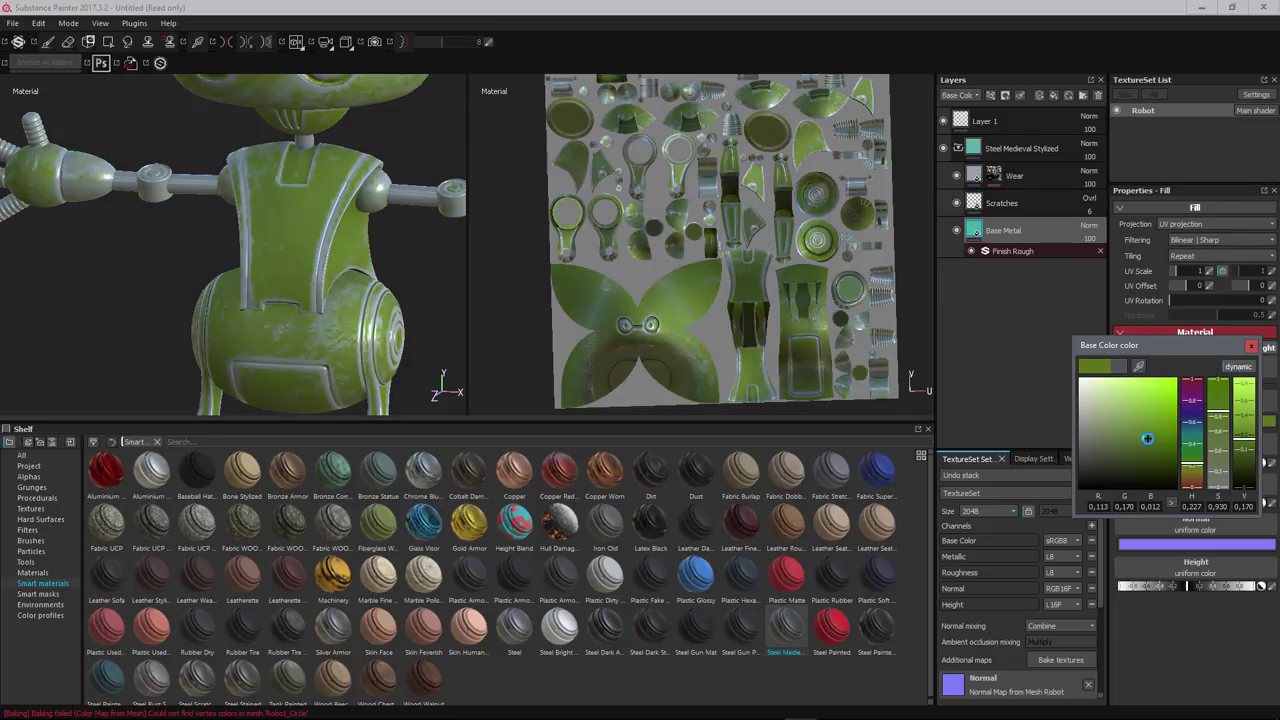
pyautogui.click(1149, 446)
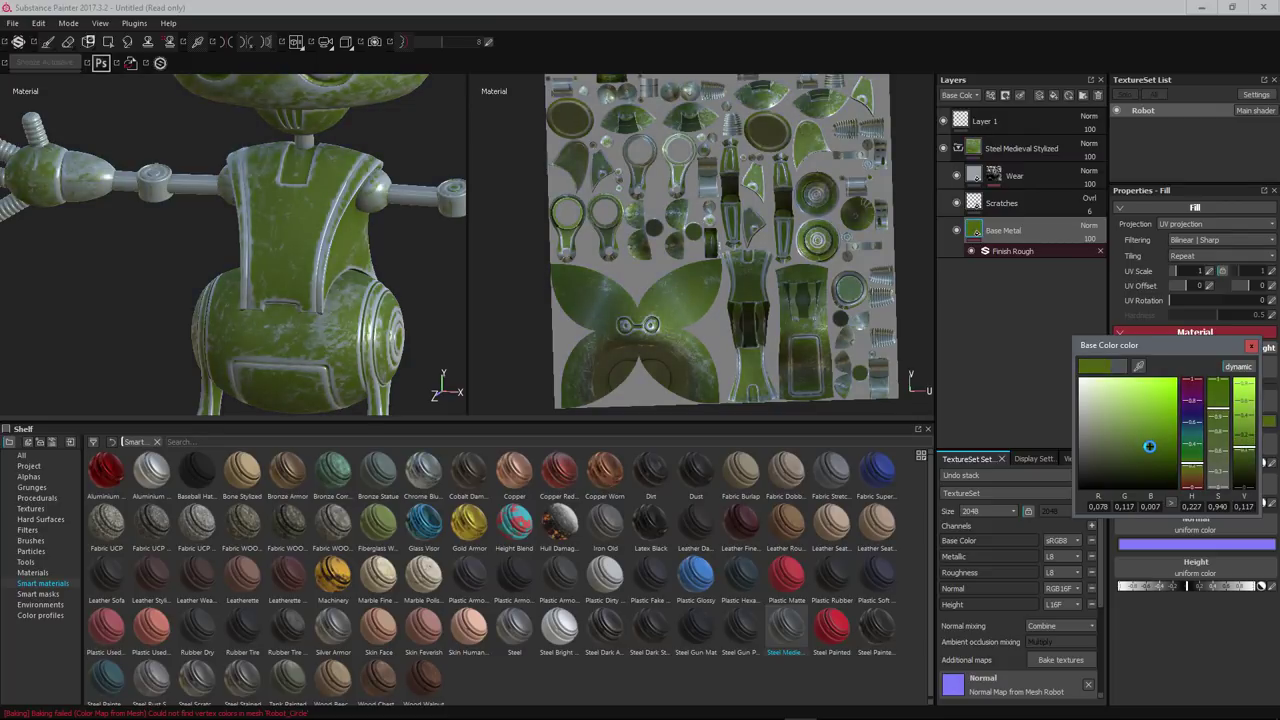
pyautogui.moveTo(1150, 448); pyautogui.dragTo(1150, 451)
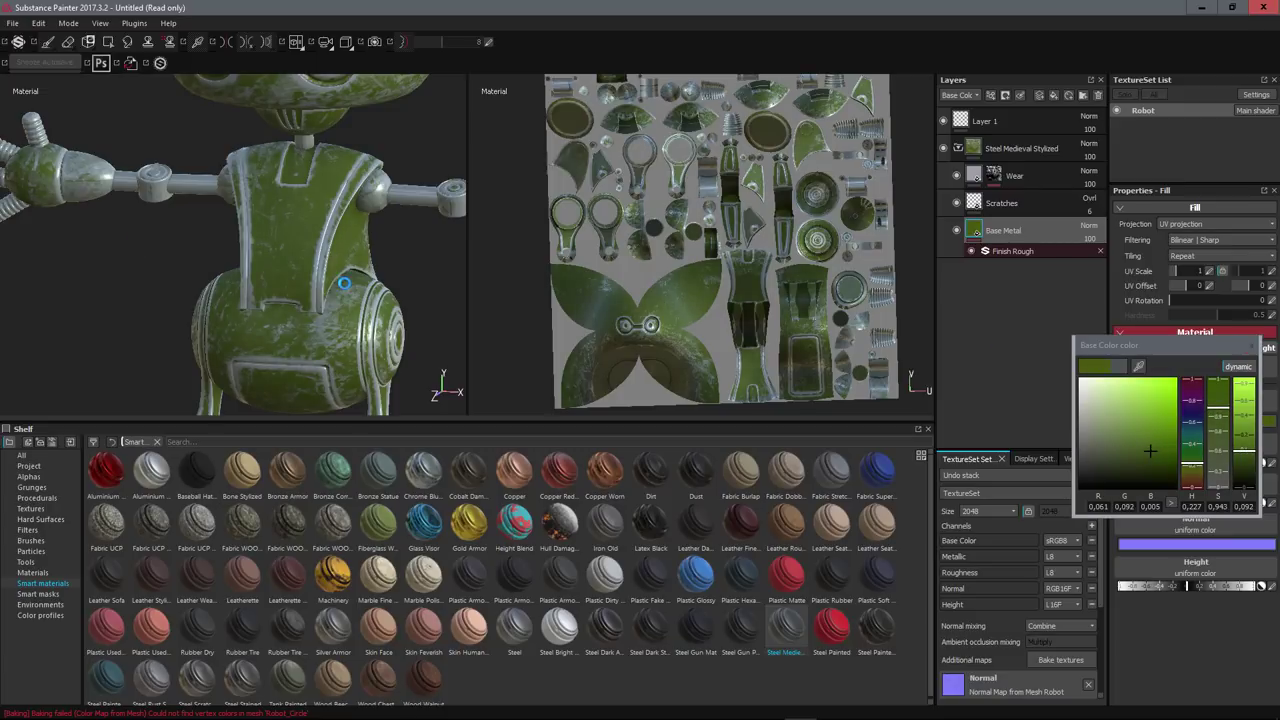
pyautogui.keyDown('alt'); pyautogui.moveTo(343, 284); pyautogui.dragTo(400, 232); pyautogui.keyUp('alt')
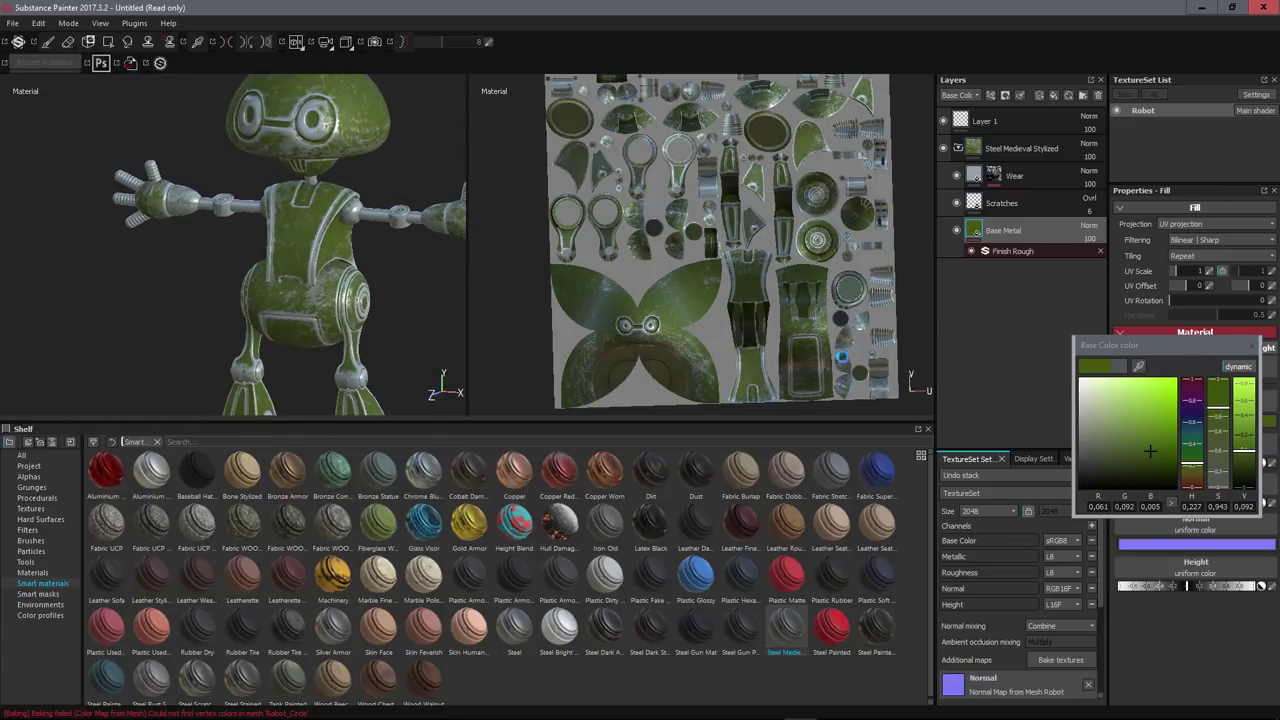
pyautogui.click(1244, 348)
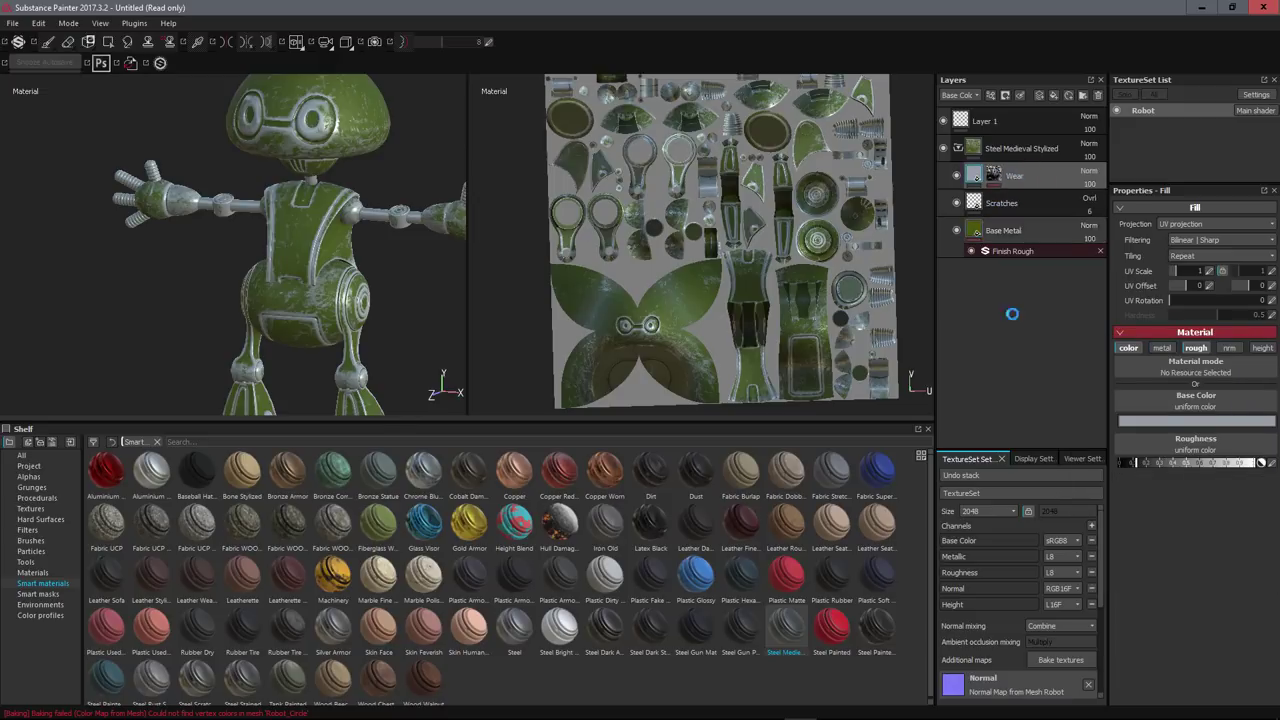
# - Darken the Wear layer's base color to a blue-grey of about RGB 0.064, 0.075, 0.082 and raise its roughness slightly
pyautogui.click(1196, 420)
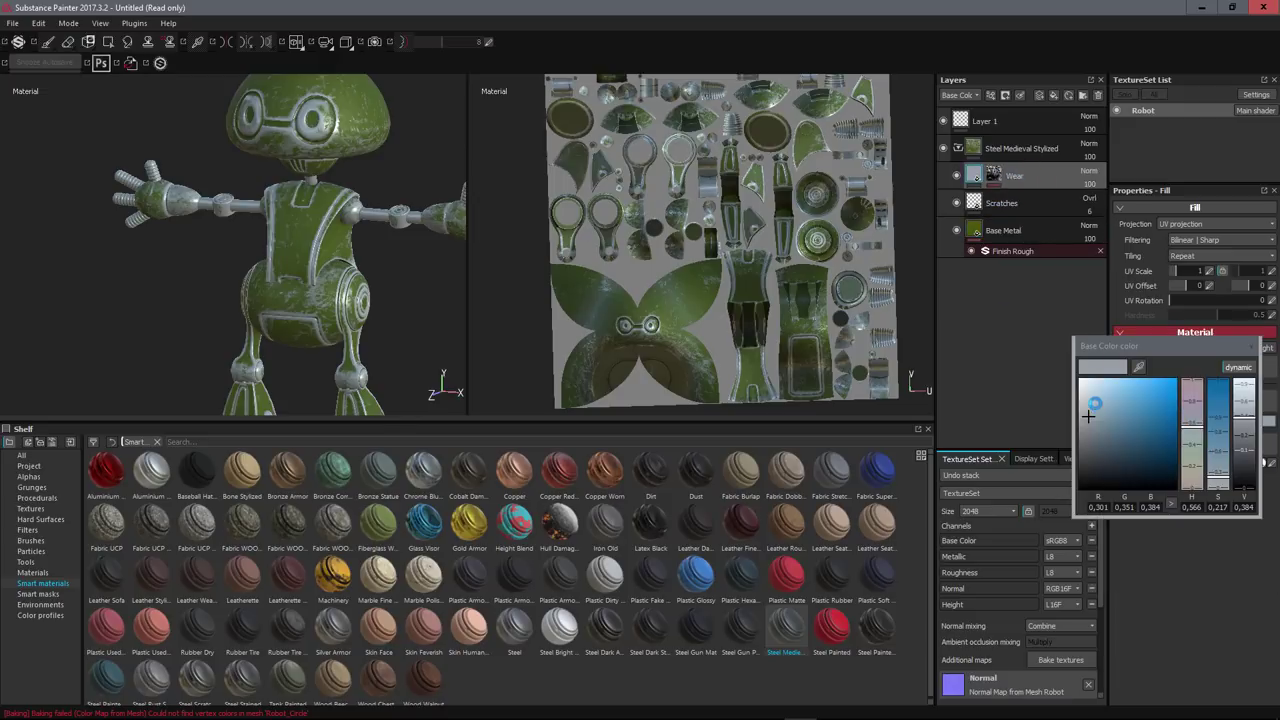
pyautogui.click(1089, 453)
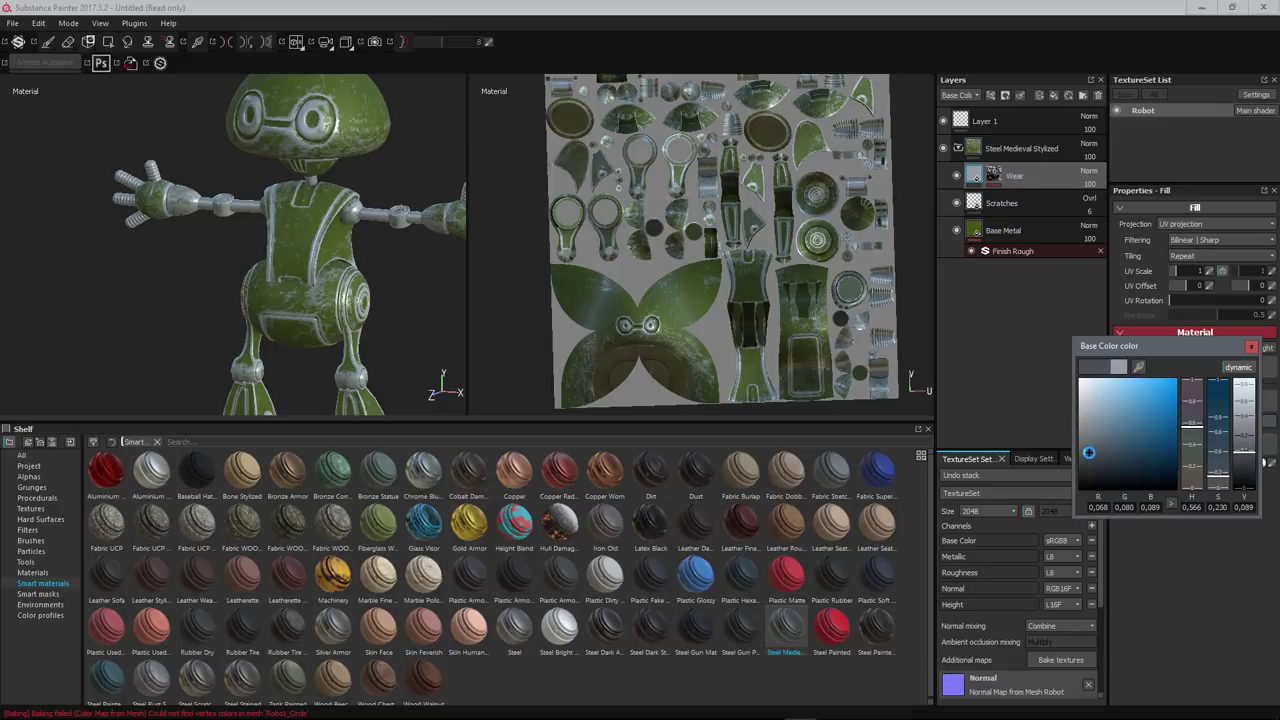
pyautogui.click(1089, 440)
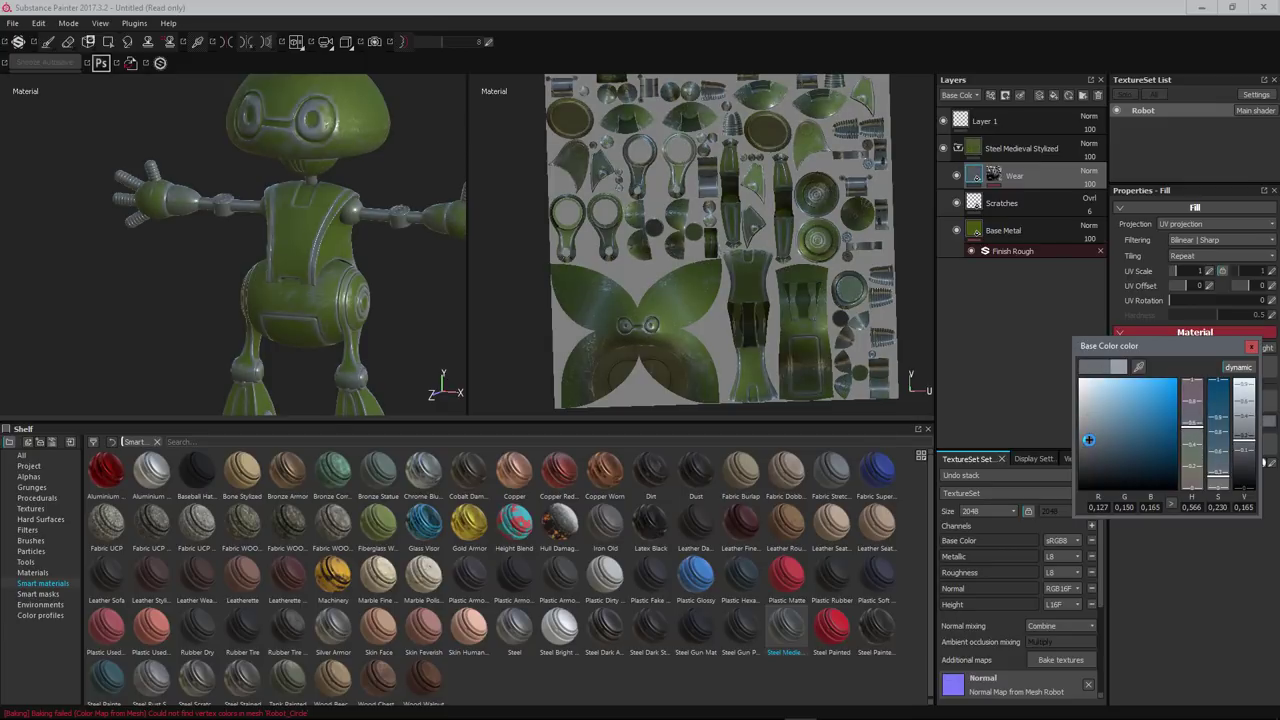
pyautogui.click(1088, 454)
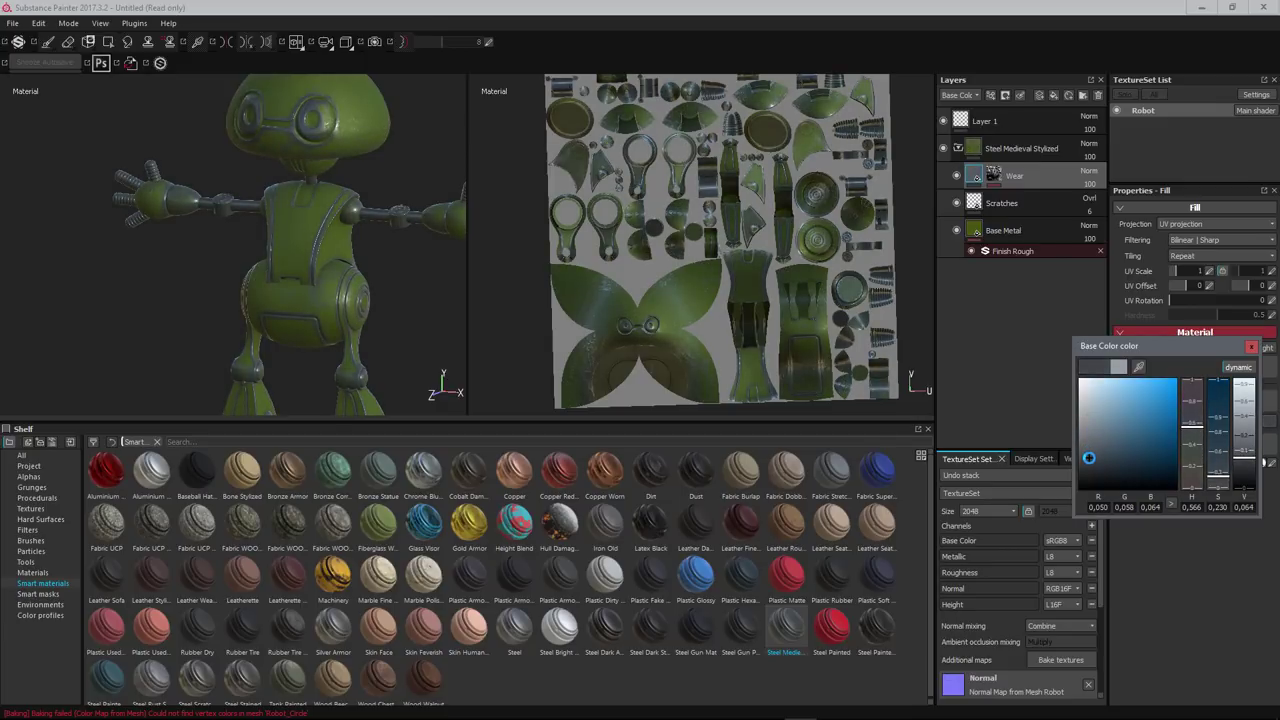
pyautogui.click(1088, 453)
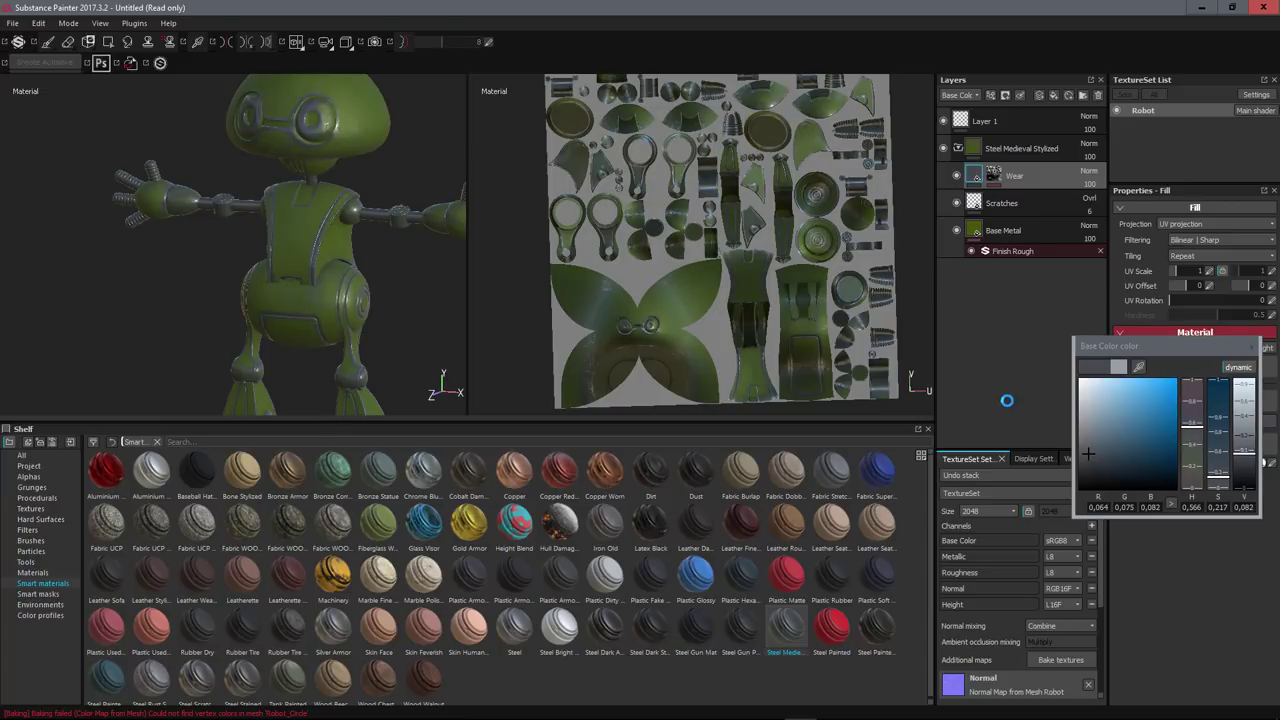
pyautogui.click(1254, 346)
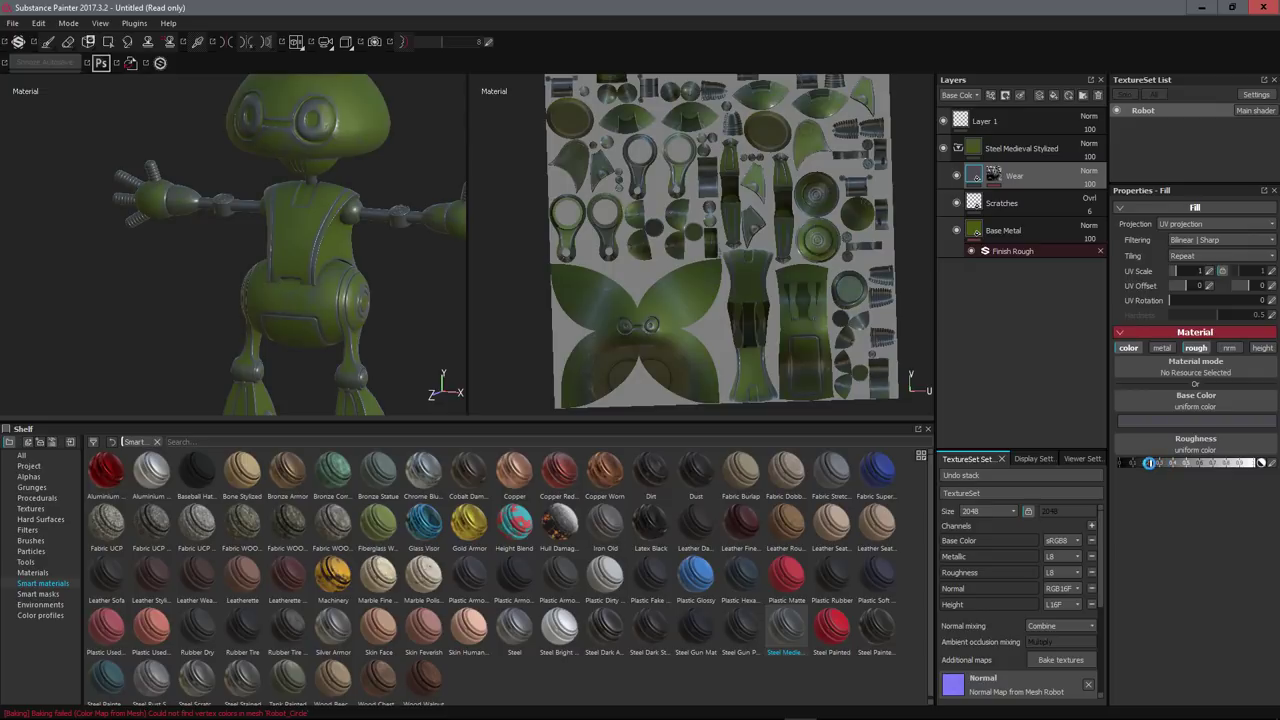
pyautogui.moveTo(1158, 462); pyautogui.dragTo(1147, 462)
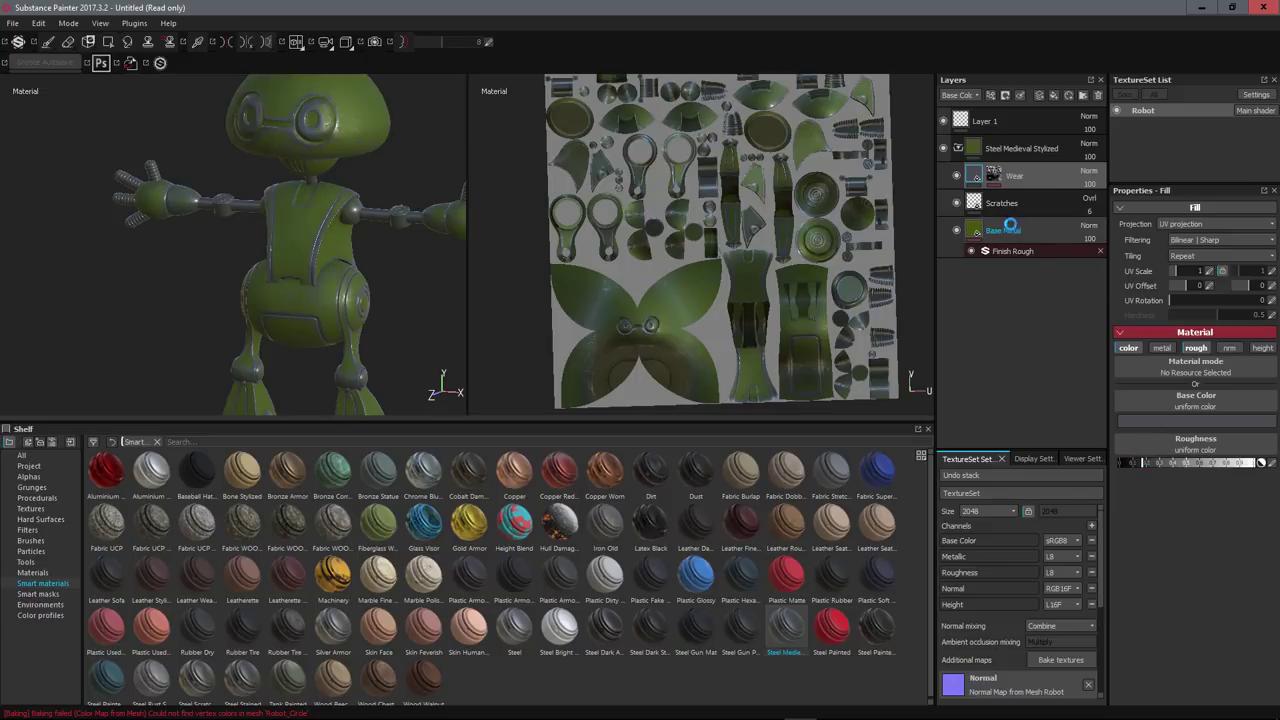
# - Examine the edge wear and green metal surface on the robot's head, torso and arms from several distances
pyautogui.scroll(3, 334, 245)
pyautogui.scroll(-5, 335, 241)
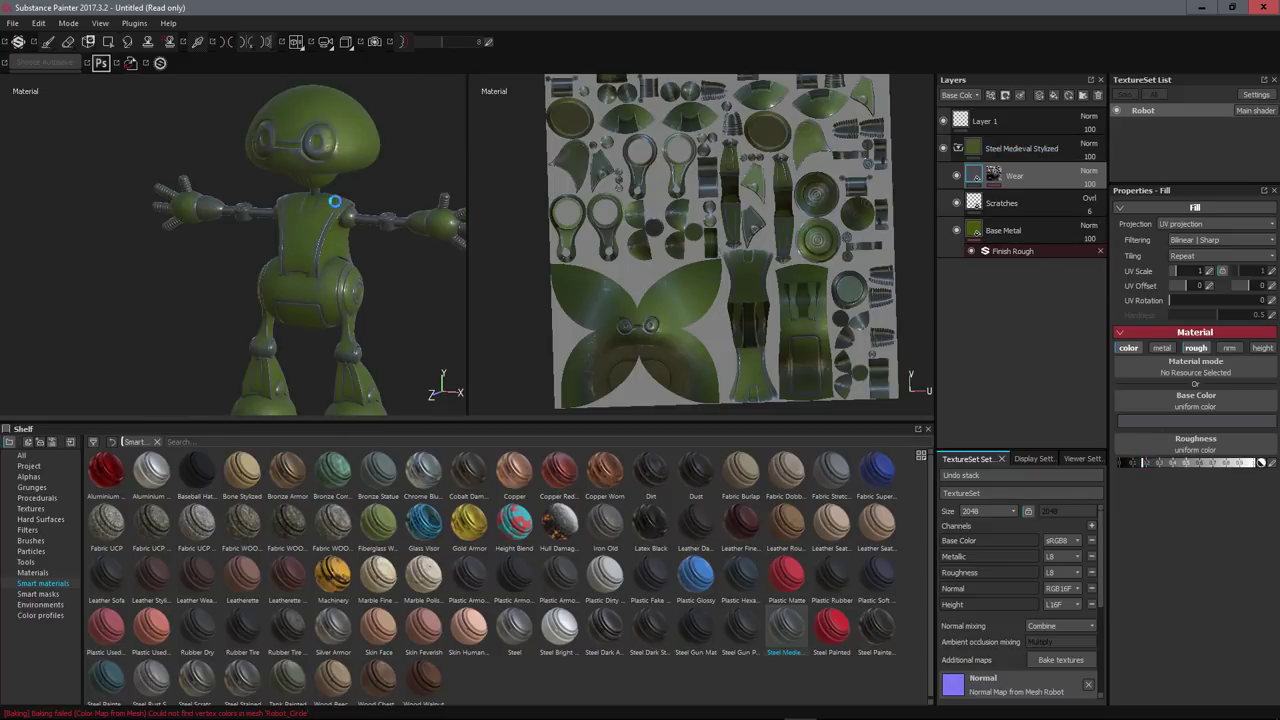
pyautogui.keyDown('alt'); pyautogui.moveTo(335, 201); pyautogui.dragTo(348, 265, button='middle'); pyautogui.keyUp('alt')
pyautogui.scroll(4, 339, 242)
pyautogui.scroll(3, 339, 242)
pyautogui.keyDown('alt'); pyautogui.moveTo(339, 242); pyautogui.dragTo(368, 246); pyautogui.keyUp('alt')
pyautogui.keyDown('alt'); pyautogui.moveTo(368, 246); pyautogui.dragTo(331, 177, button='middle'); pyautogui.keyUp('alt')
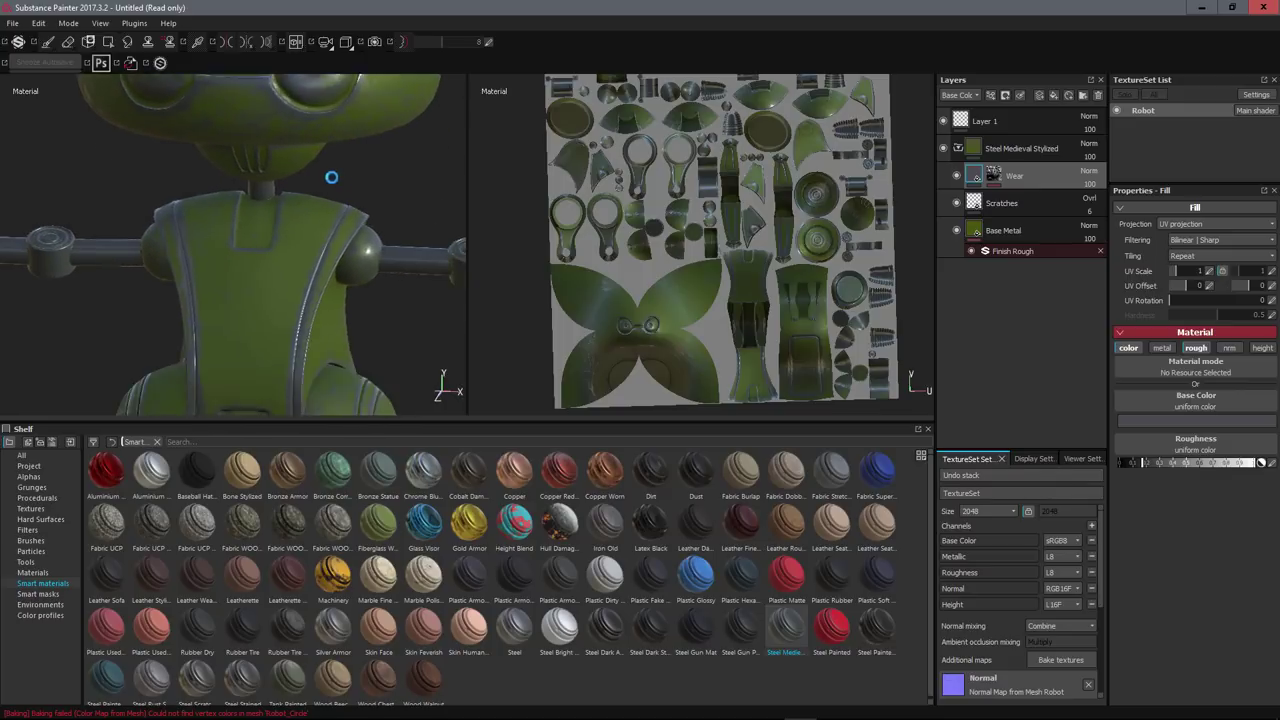
pyautogui.scroll(3, 349, 240)
pyautogui.scroll(-3, 352, 287)
pyautogui.scroll(-3, 352, 287)
pyautogui.keyDown('alt'); pyautogui.moveTo(352, 287); pyautogui.dragTo(349, 240, button='middle'); pyautogui.keyUp('alt')
pyautogui.moveTo(349, 240)
pyautogui.keyDown('alt'); pyautogui.mouseDown()
pyautogui.moveTo(320, 257)
pyautogui.moveTo(390, 240)
pyautogui.moveTo(335, 250)
pyautogui.mouseUp(); pyautogui.keyUp('alt')
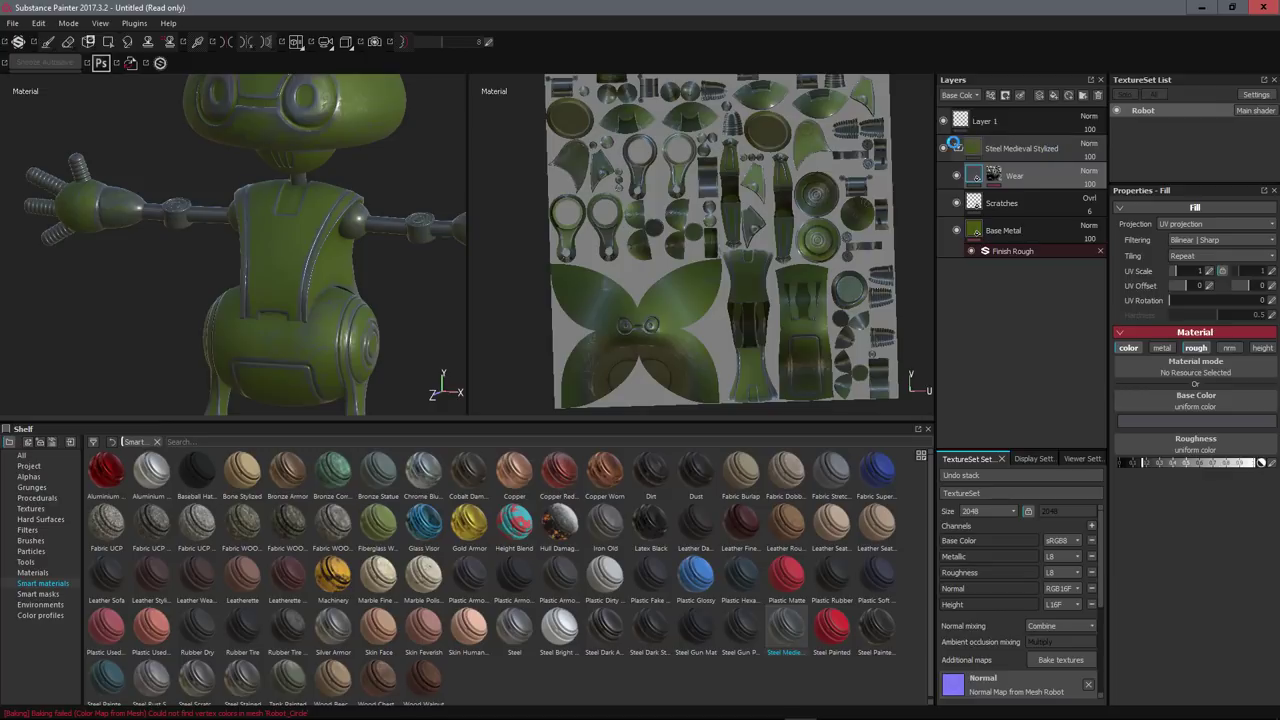
# - Collapse the Steel Medieval Stylized group and add the Plastic Rubber smart material above it, also collapsed
pyautogui.click(955, 145)
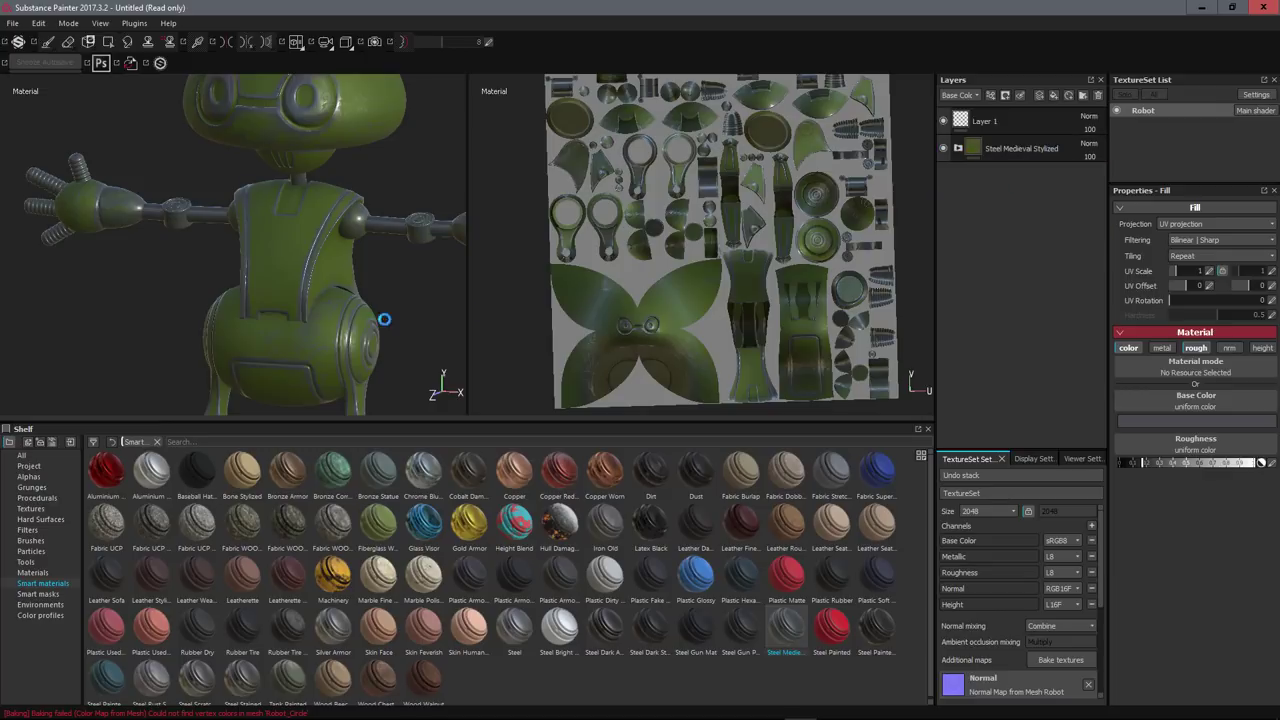
pyautogui.keyDown('alt'); pyautogui.moveTo(384, 319); pyautogui.dragTo(380, 277, button='right'); pyautogui.keyUp('alt')
pyautogui.keyDown('alt'); pyautogui.moveTo(380, 277); pyautogui.dragTo(340, 274, button='middle'); pyautogui.keyUp('alt')
pyautogui.keyDown('alt'); pyautogui.moveTo(340, 274); pyautogui.dragTo(329, 311, button='right'); pyautogui.keyUp('alt')
pyautogui.keyDown('alt'); pyautogui.moveTo(329, 311); pyautogui.dragTo(316, 362, button='middle'); pyautogui.keyUp('alt')
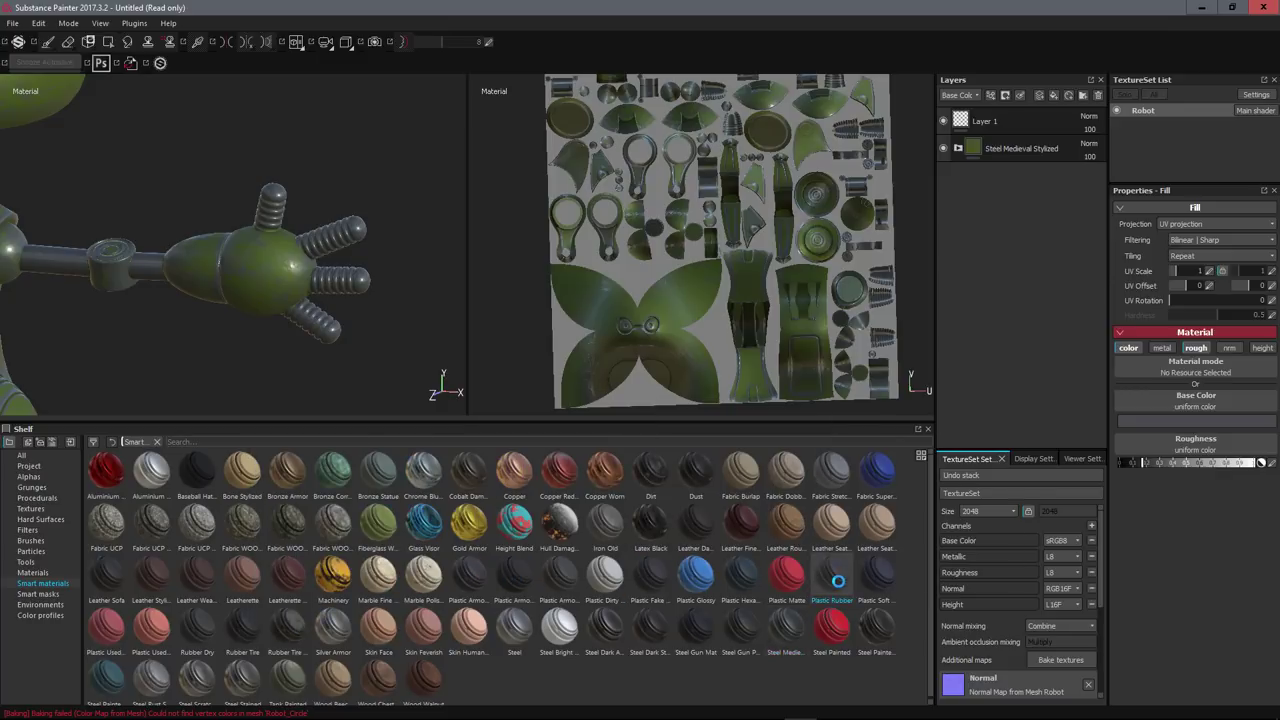
pyautogui.moveTo(913, 527); pyautogui.dragTo(1014, 129)
pyautogui.click(958, 147)
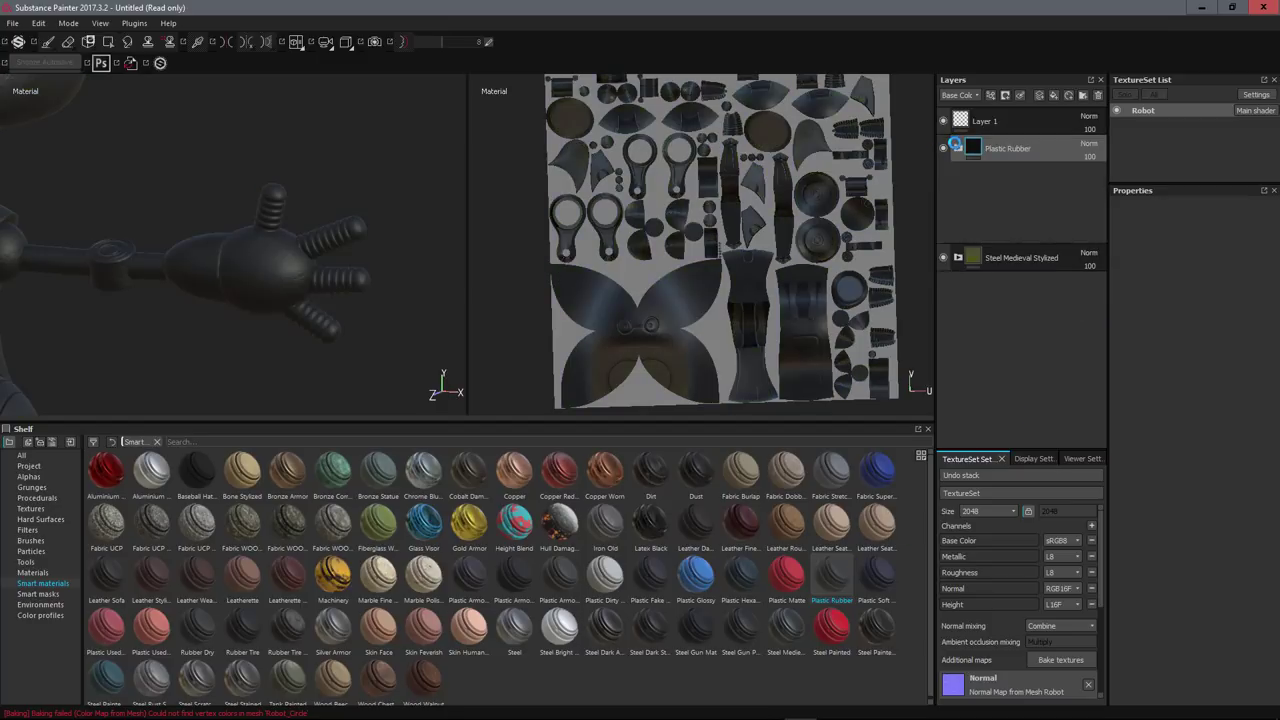
# - Add a black mask to the Plastic Rubber group
pyautogui.scroll(-5, 223, 309)
pyautogui.keyDown('alt'); pyautogui.moveTo(200, 321); pyautogui.dragTo(376, 279, button='middle'); pyautogui.keyUp('alt')
pyautogui.scroll(-4, 394, 291)
pyautogui.scroll(4, 394, 290)
pyautogui.scroll(-3, 394, 289)
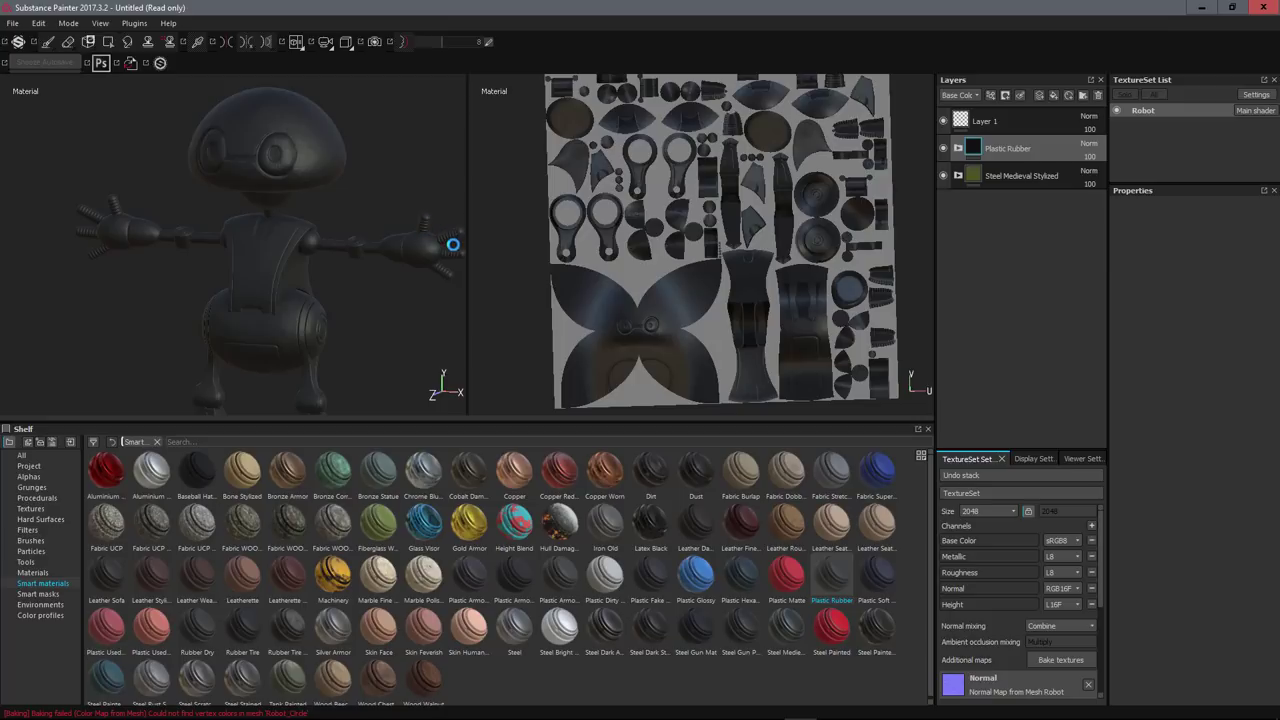
pyautogui.keyDown('alt'); pyautogui.moveTo(363, 200); pyautogui.dragTo(377, 189); pyautogui.keyUp('alt')
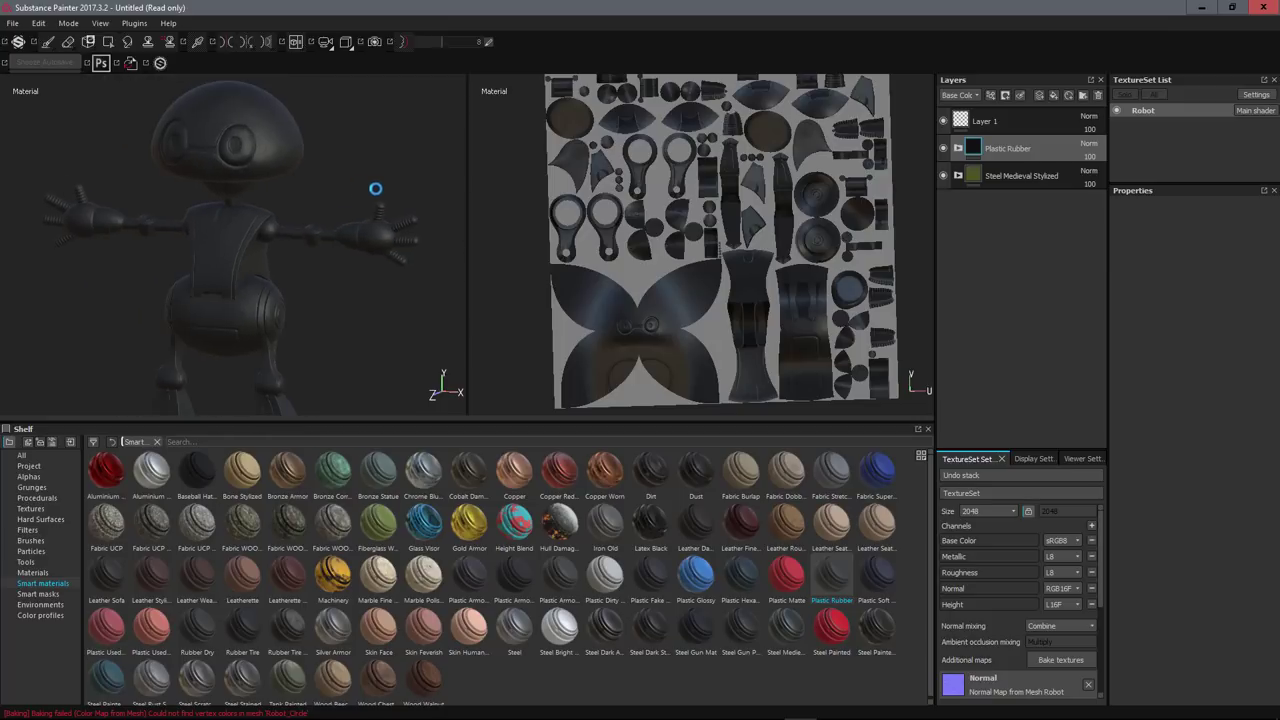
pyautogui.rightClick(999, 147)
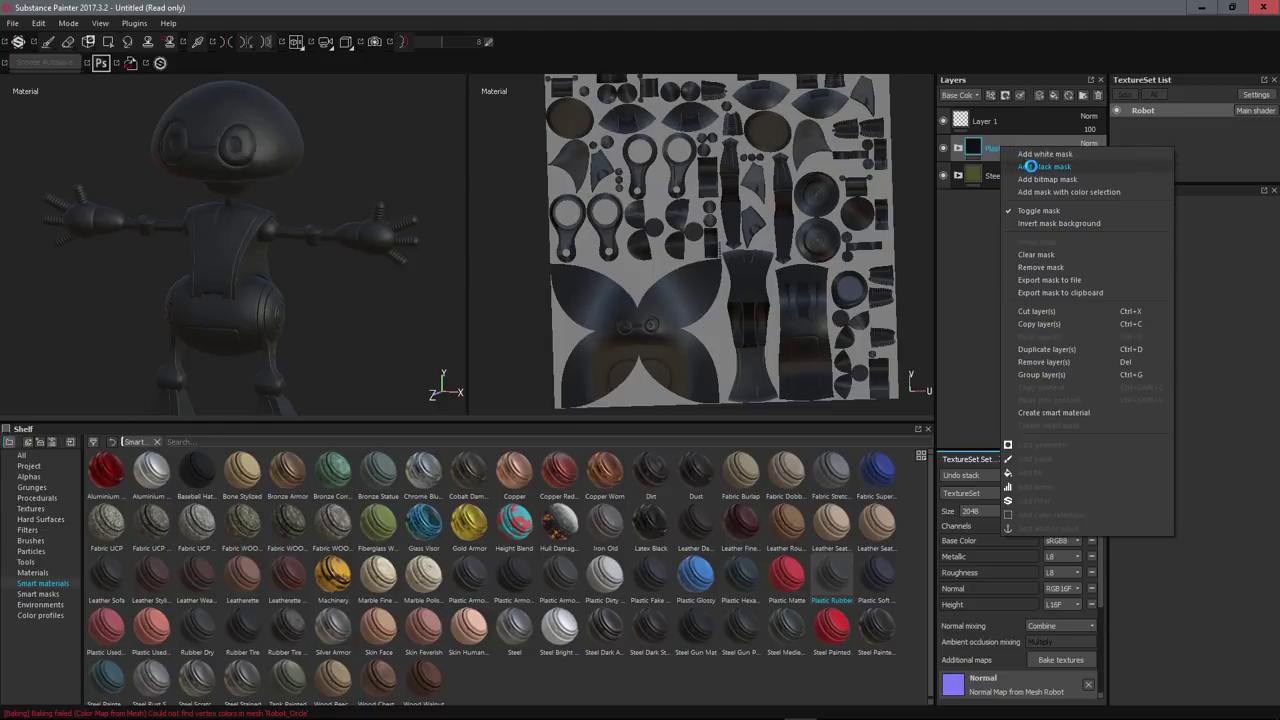
pyautogui.click(1030, 166)
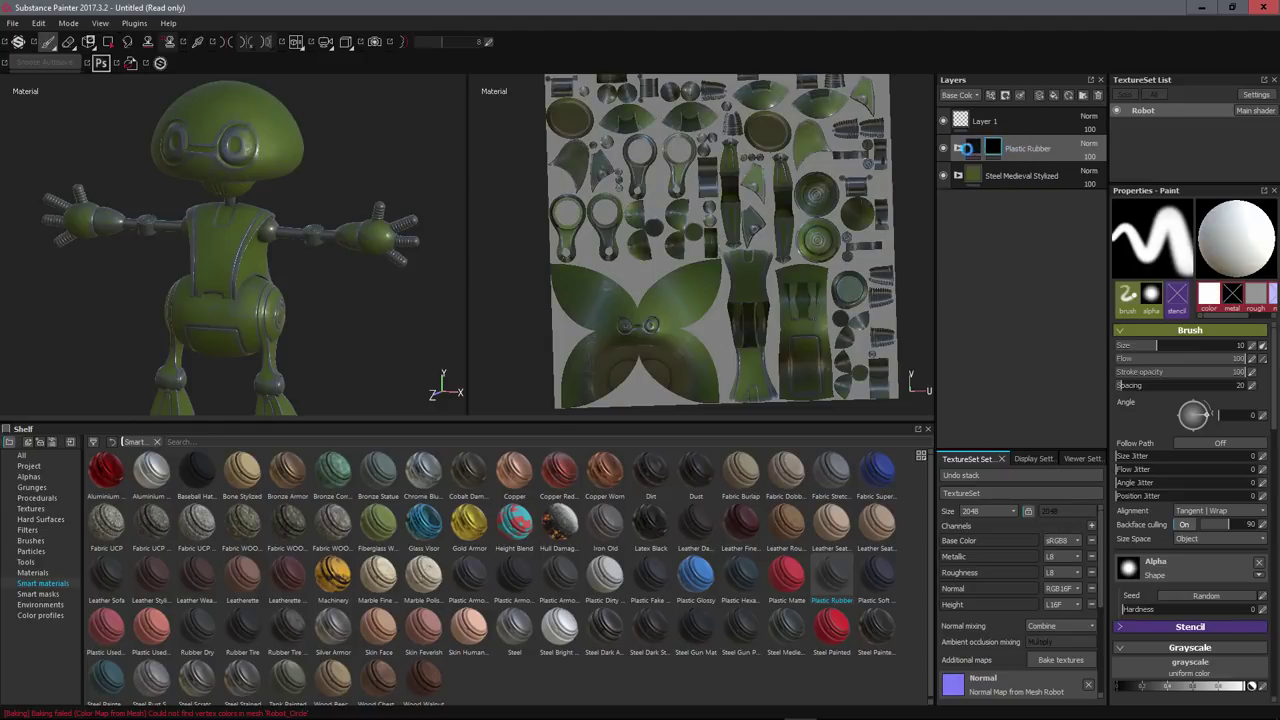
# - Try brushing the Plastic Rubber material onto the robot's thumb through the group's mask
pyautogui.scroll(-5, 385, 194)
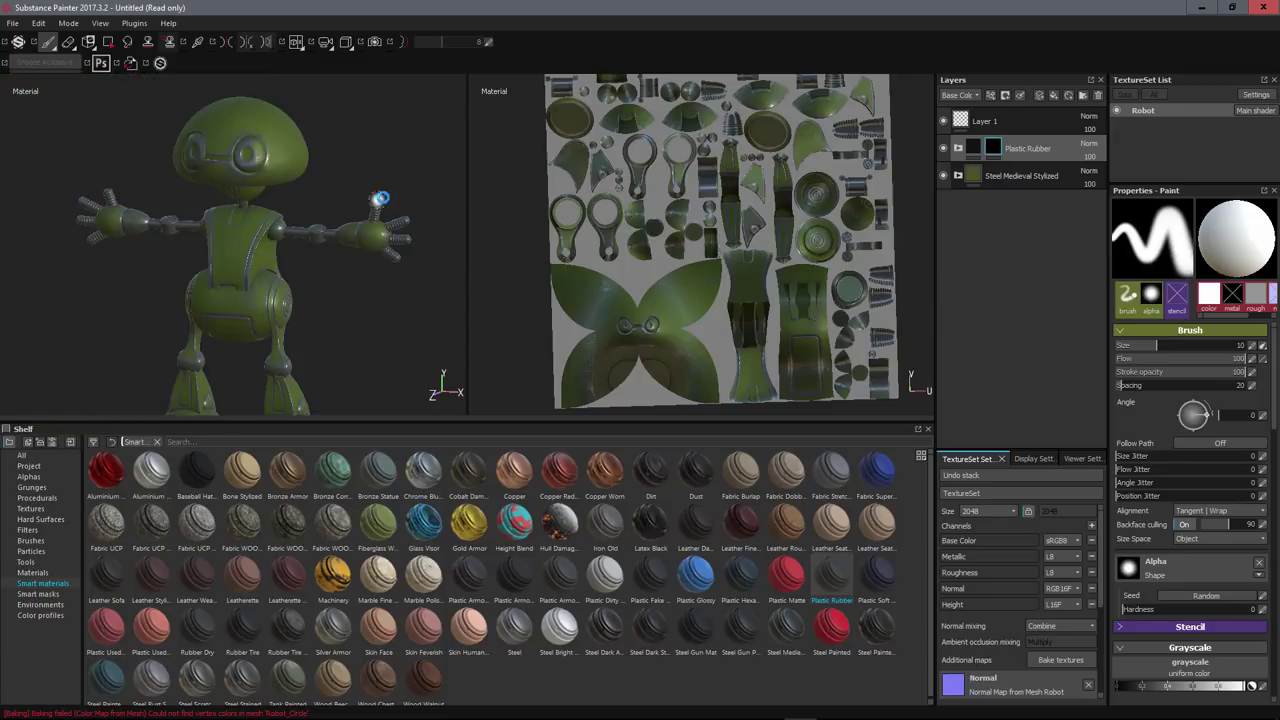
pyautogui.scroll(8, 390, 194)
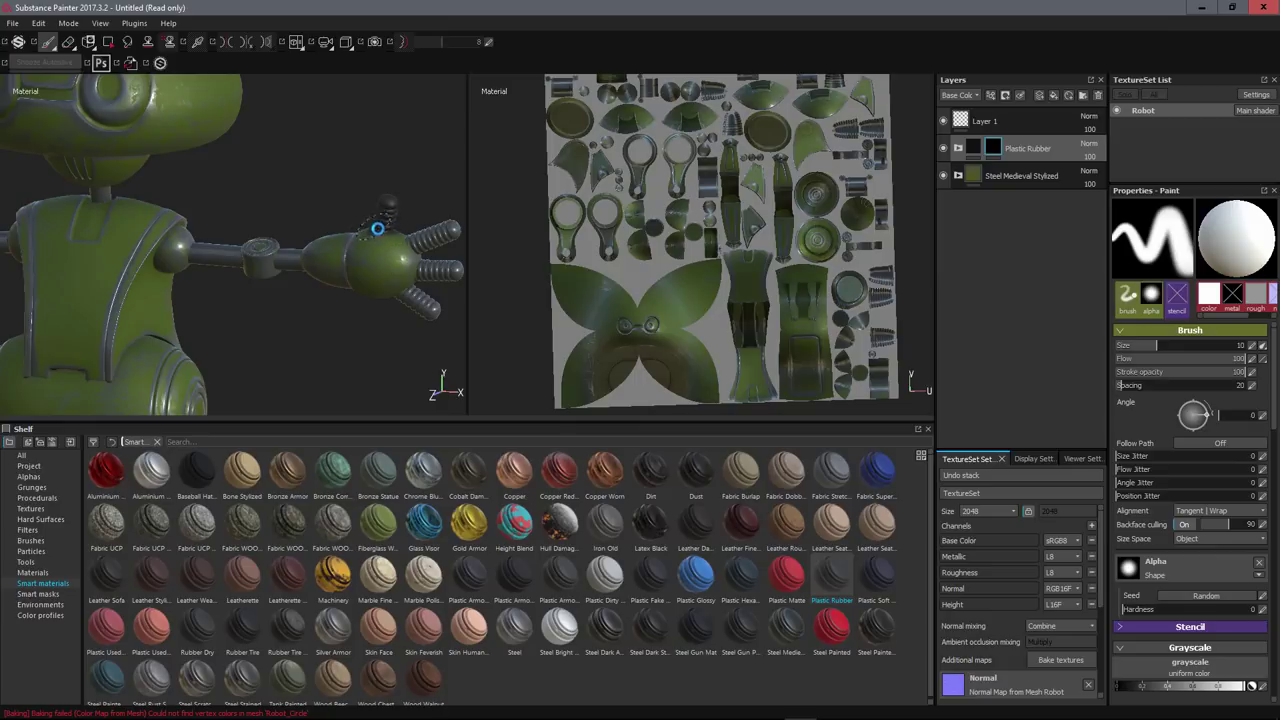
pyautogui.keyDown('alt'); pyautogui.moveTo(400, 206); pyautogui.dragTo(266, 203); pyautogui.keyUp('alt')
pyautogui.scroll(6, 415, 224)
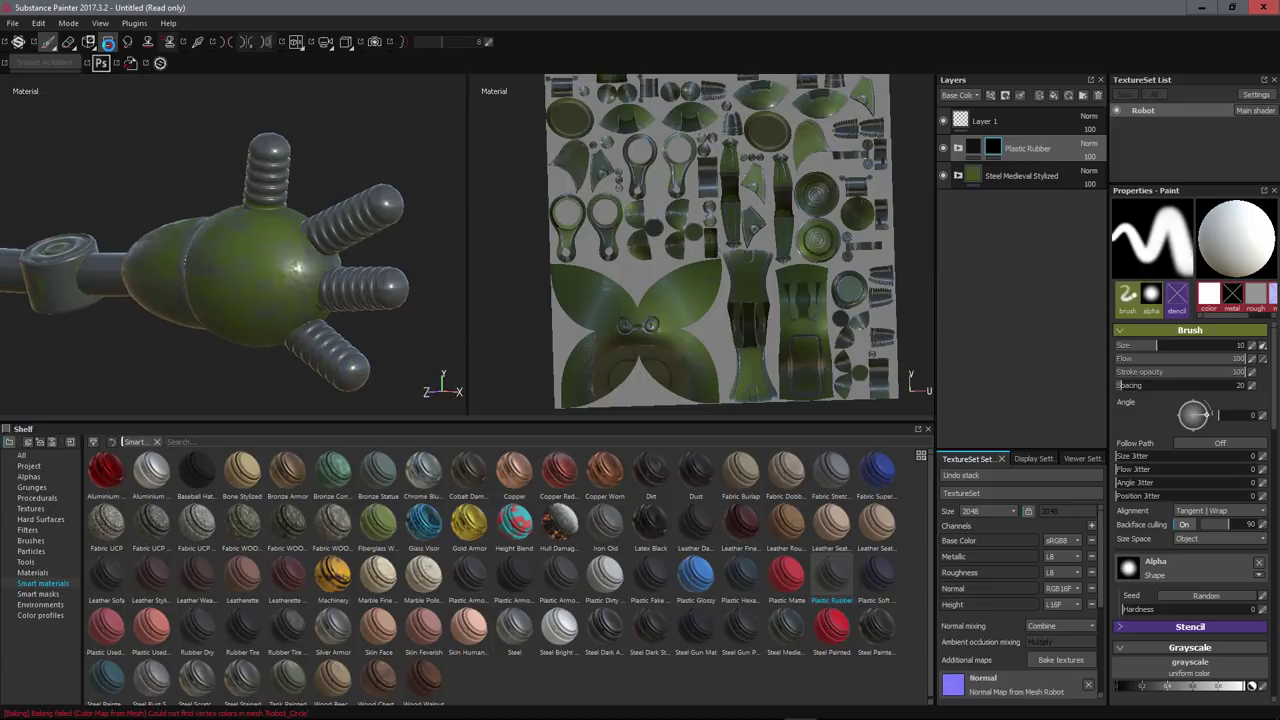
# - Try filling the thumb's faces in the Plastic Rubber mask with the Polygon Fill tool
pyautogui.click(108, 41)
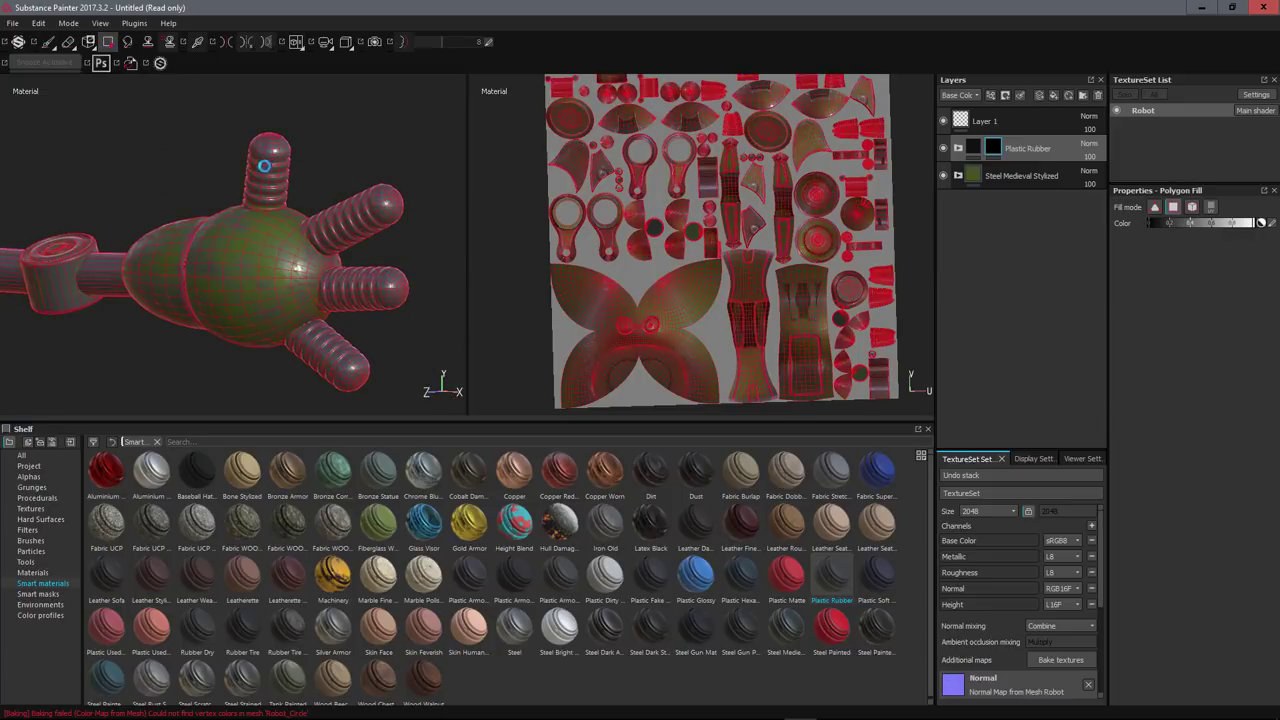
pyautogui.moveTo(230, 125); pyautogui.dragTo(313, 189)
pyautogui.keyDown('alt'); pyautogui.moveTo(256, 152); pyautogui.dragTo(290, 190); pyautogui.keyUp('alt')
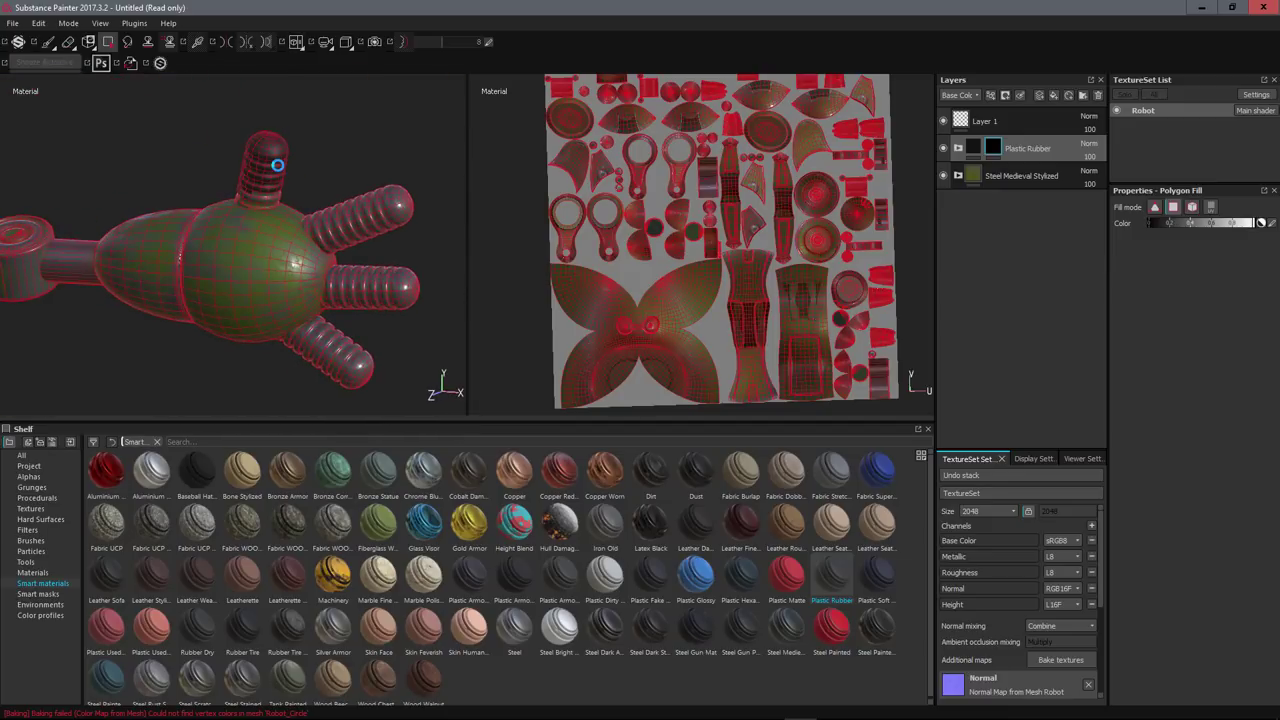
pyautogui.press('ctrl')
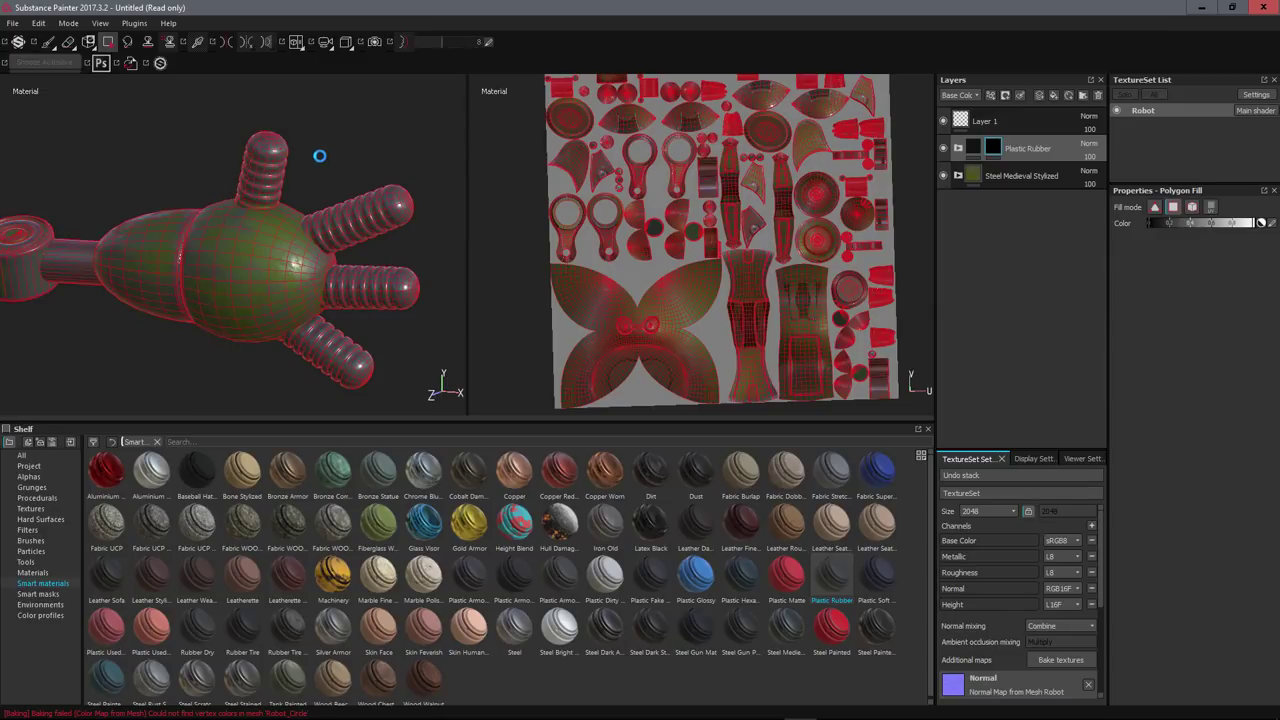
# - Use Polygon Fill in Mesh Fill mode to reveal Plastic Rubber on the thumb and three fingers of this hand
pyautogui.keyDown('alt'); pyautogui.moveTo(300, 170); pyautogui.dragTo(271, 173); pyautogui.keyUp('alt')
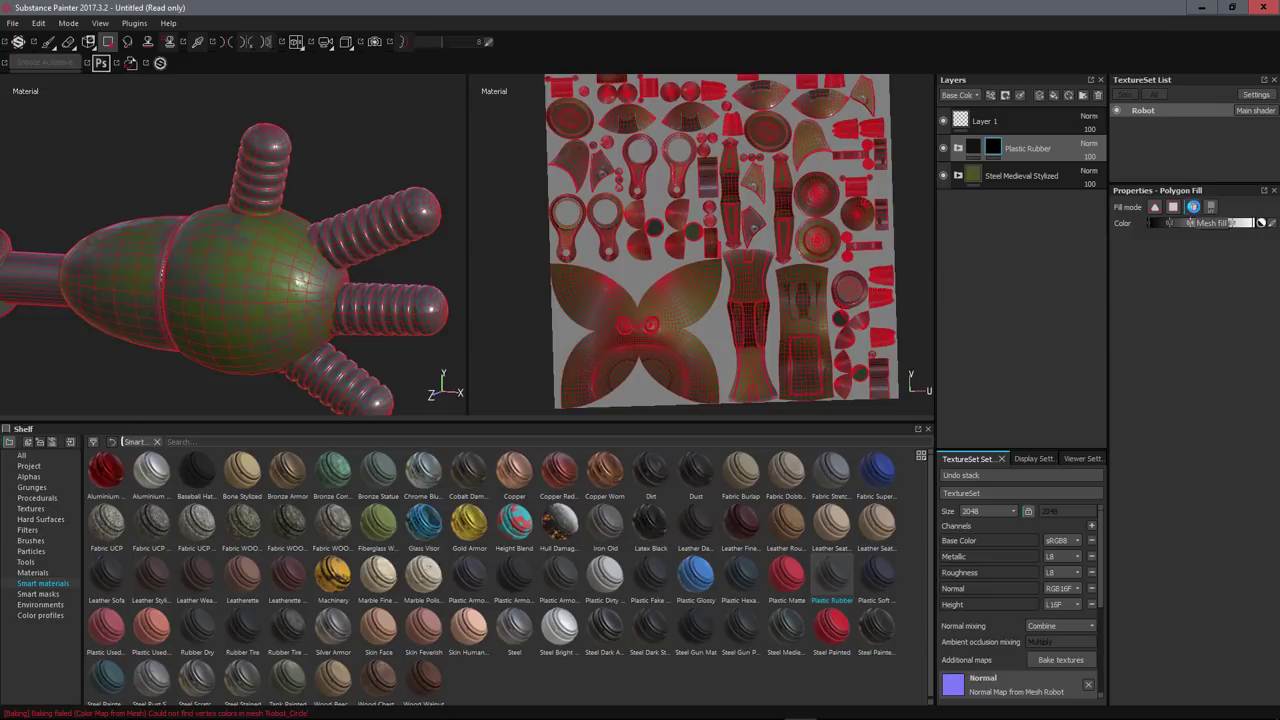
pyautogui.click(268, 147)
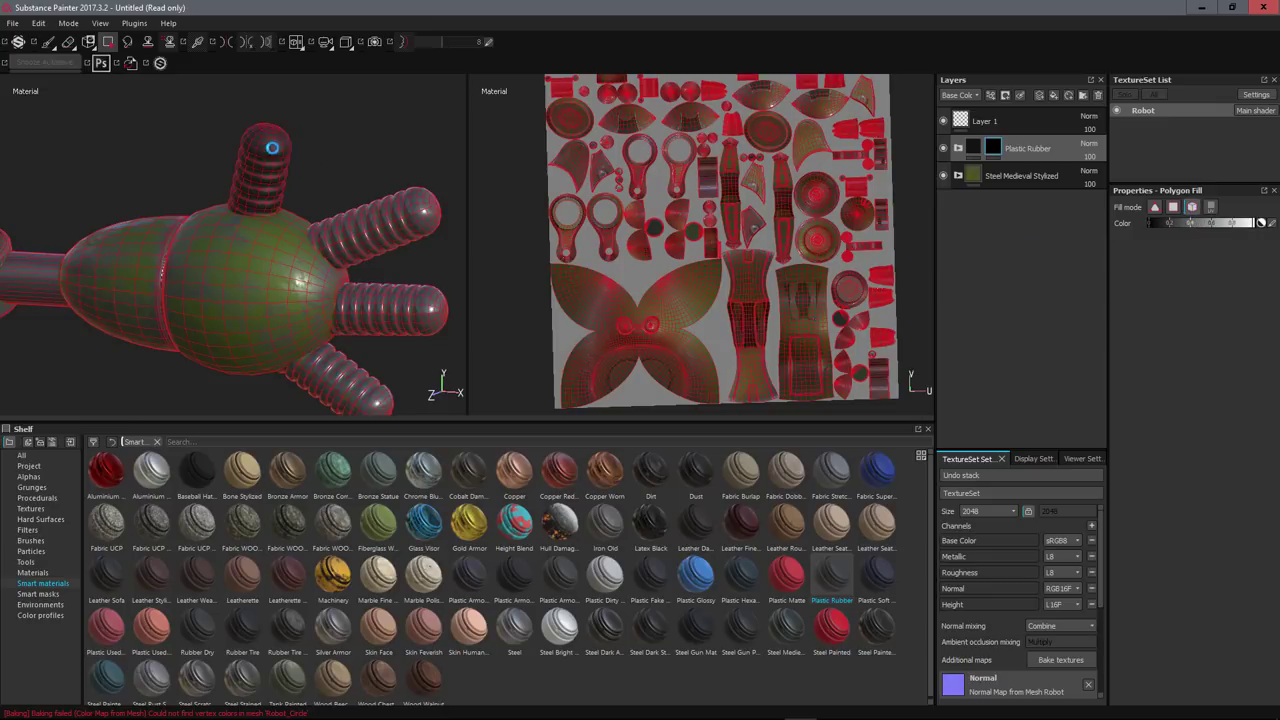
pyautogui.click(400, 203)
pyautogui.click(413, 300)
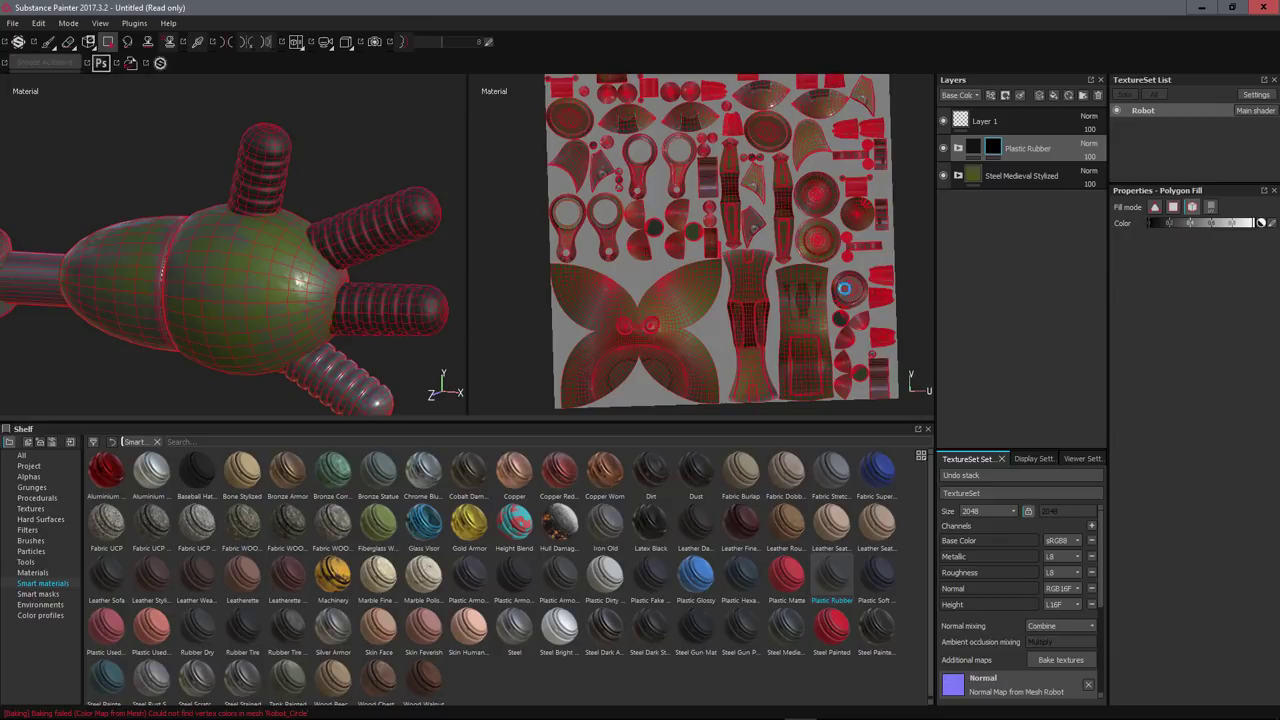
pyautogui.click(339, 384)
pyautogui.scroll(2, 323, 297)
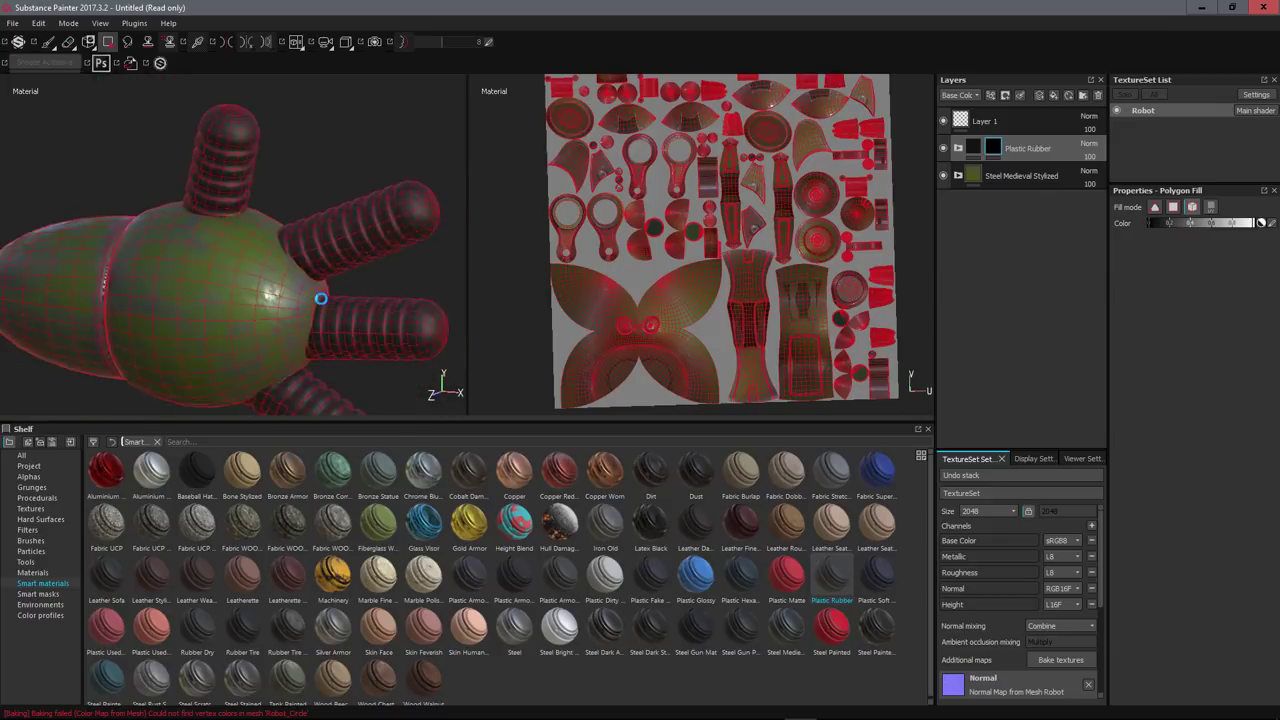
pyautogui.scroll(-5, 320, 308)
pyautogui.keyDown('alt'); pyautogui.moveTo(151, 291); pyautogui.dragTo(57, 212); pyautogui.keyUp('alt')
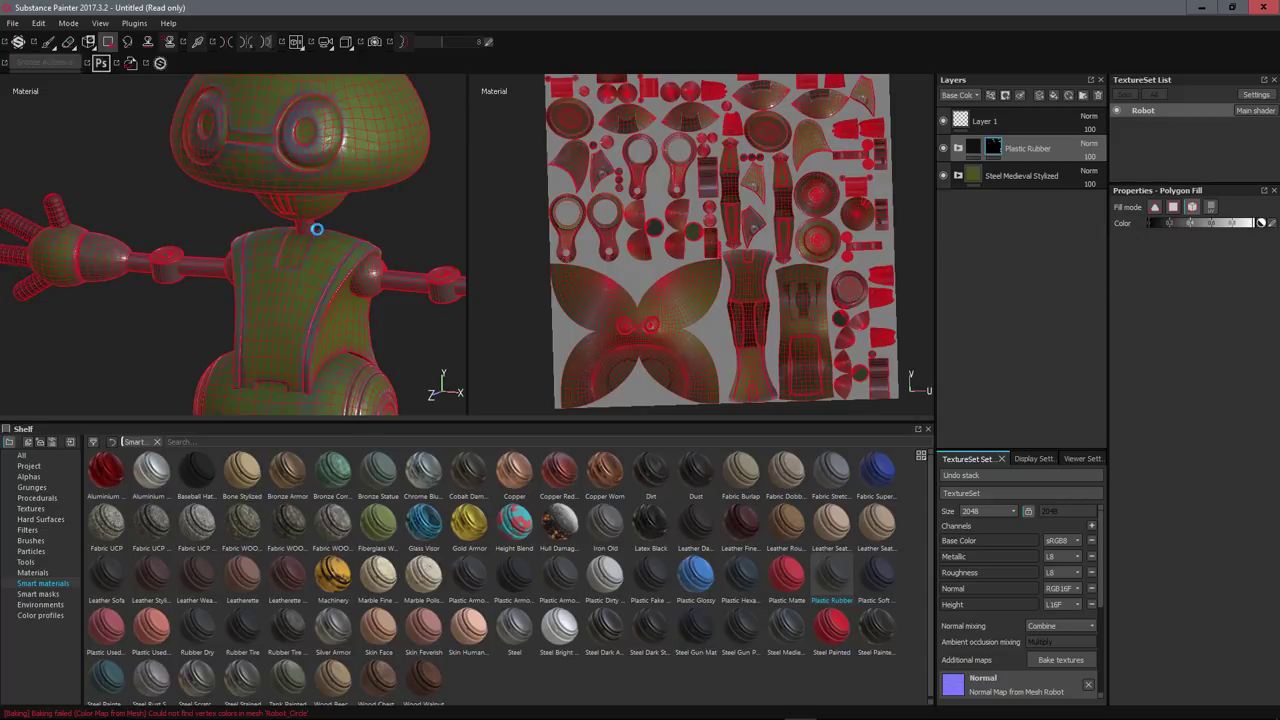
pyautogui.scroll(-4, 317, 229)
pyautogui.keyDown('alt'); pyautogui.moveTo(357, 209); pyautogui.dragTo(289, 194, button='middle'); pyautogui.keyUp('alt')
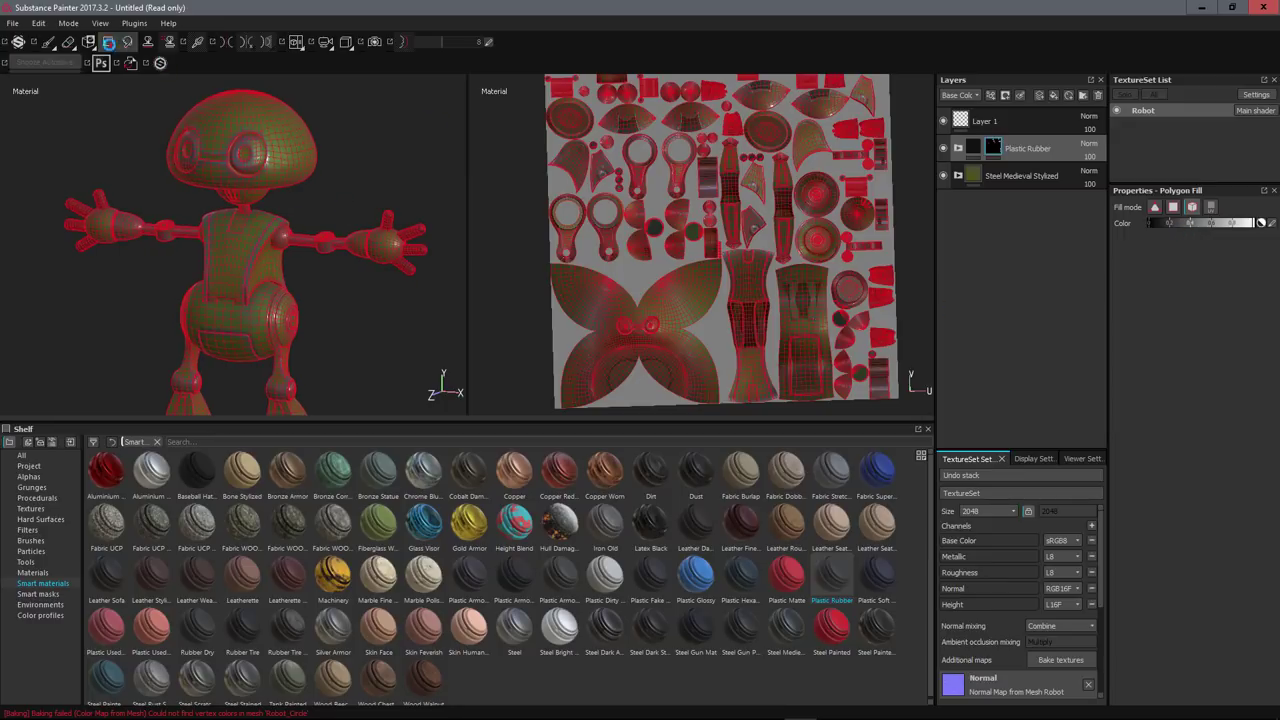
# - Return to the Paint tool and examine the robot's materials and rubber fingers from close up and at full-body distance
pyautogui.click(51, 42)
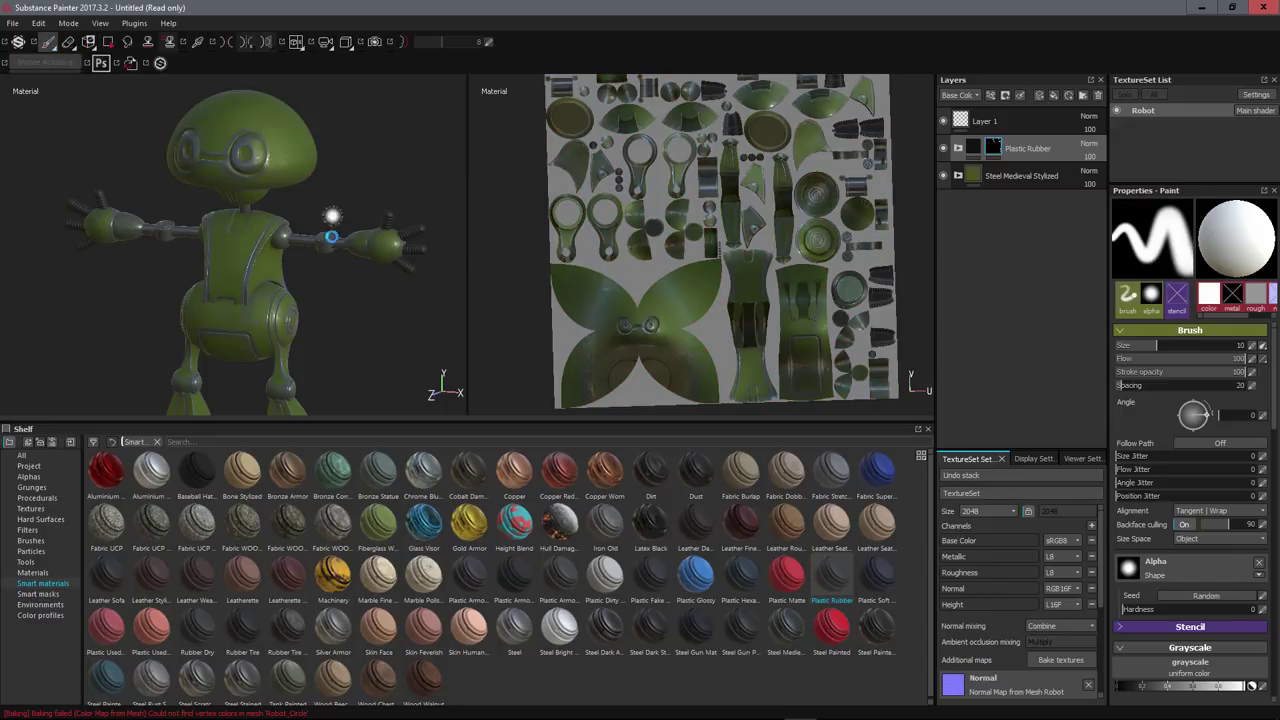
pyautogui.scroll(3, 336, 246)
pyautogui.scroll(-3, 340, 253)
pyautogui.scroll(-4, 343, 257)
pyautogui.scroll(4, 343, 262)
pyautogui.scroll(2, 343, 262)
pyautogui.keyDown('alt'); pyautogui.moveTo(345, 258); pyautogui.dragTo(386, 217); pyautogui.keyUp('alt')
pyautogui.scroll(2, 317, 206)
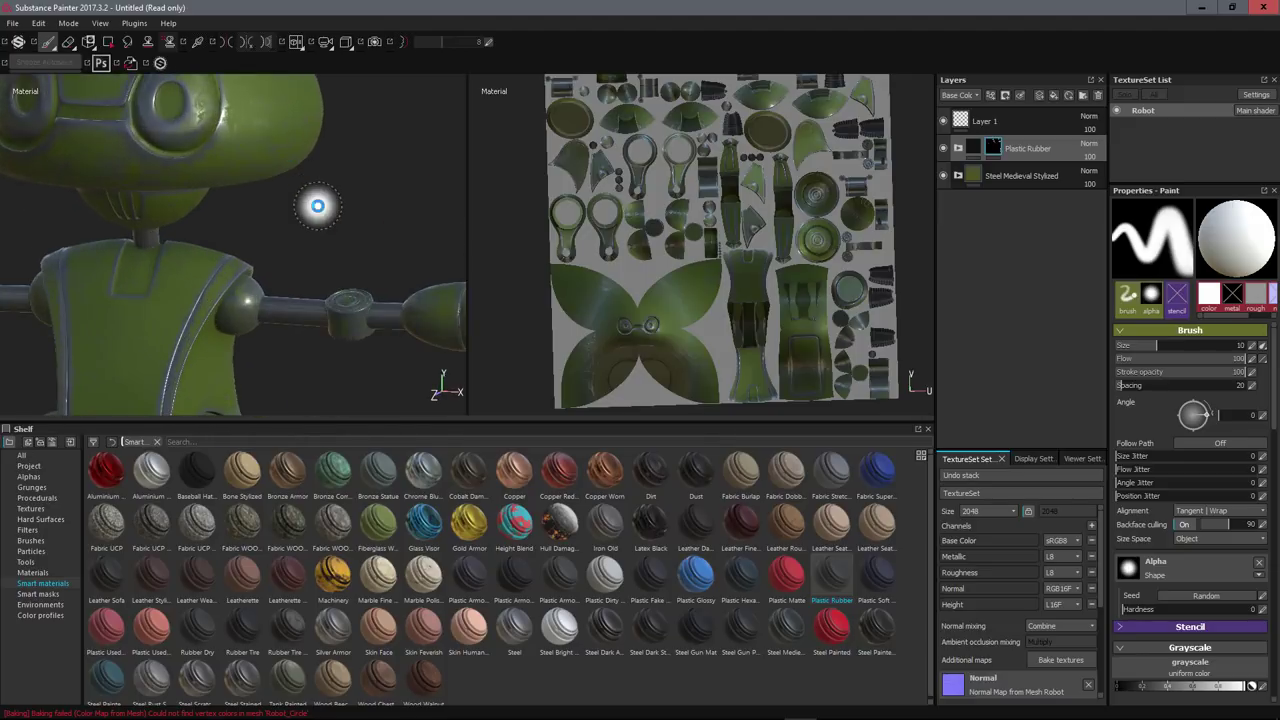
pyautogui.scroll(-2, 320, 208)
pyautogui.keyDown('alt'); pyautogui.moveTo(330, 273); pyautogui.dragTo(347, 232, button='middle'); pyautogui.keyUp('alt')
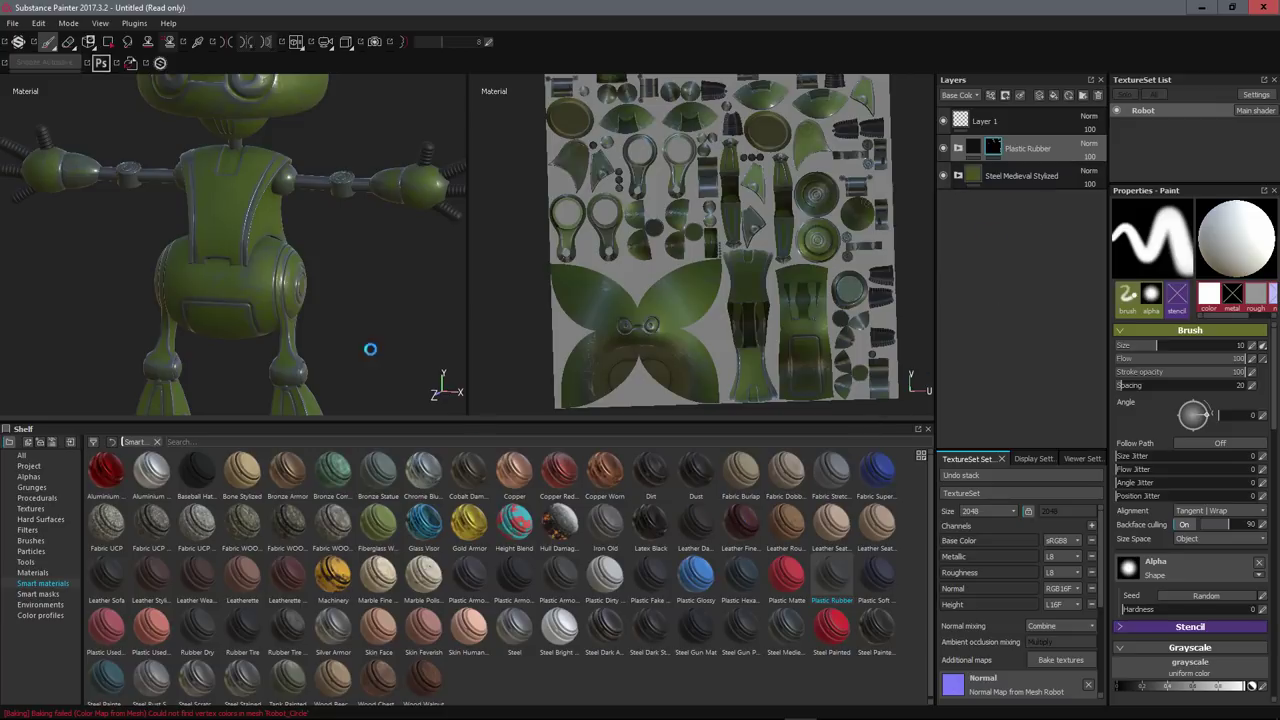
pyautogui.keyDown('alt'); pyautogui.moveTo(266, 270); pyautogui.dragTo(306, 246); pyautogui.keyUp('alt')
pyautogui.keyDown('alt'); pyautogui.moveTo(306, 246); pyautogui.dragTo(349, 297, button='right'); pyautogui.keyUp('alt')
pyautogui.keyDown('alt'); pyautogui.moveTo(349, 297); pyautogui.dragTo(350, 266, button='middle'); pyautogui.keyUp('alt')
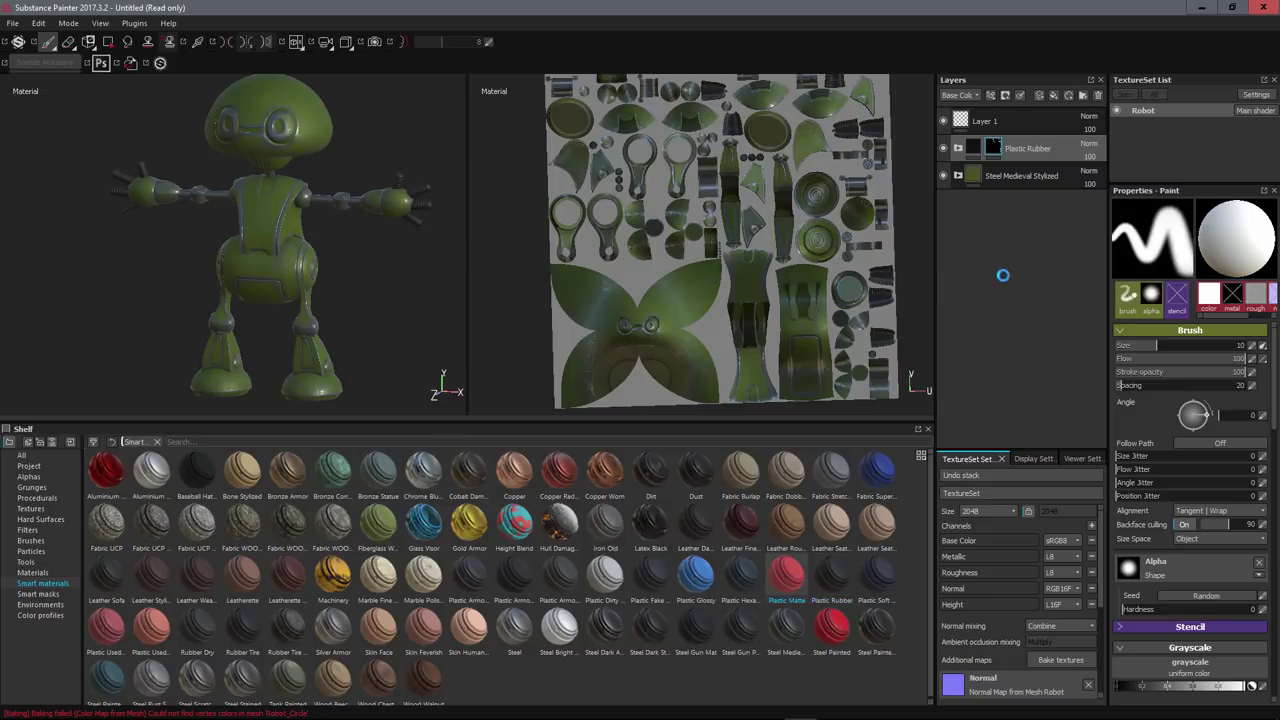
# - Try adding the Plastic Matte smart material above the Plastic Rubber group with a black mask on it
pyautogui.moveTo(1003, 275); pyautogui.dragTo(1025, 133)
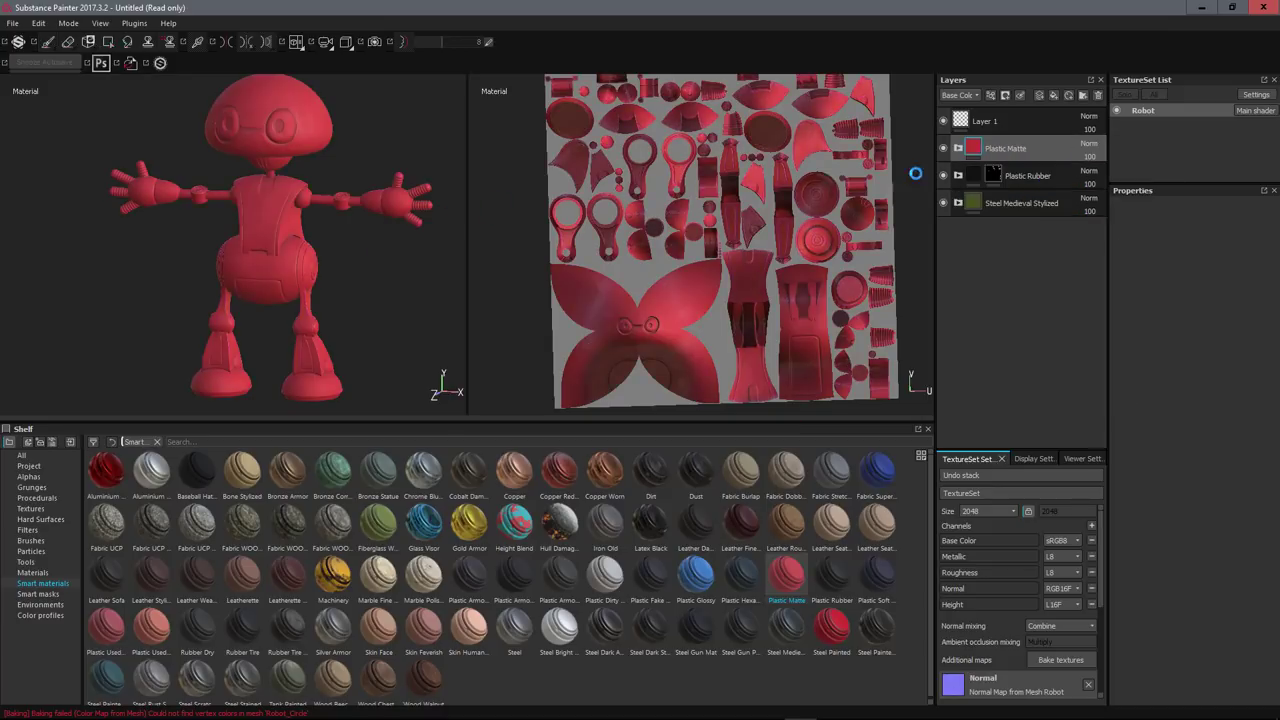
pyautogui.keyDown('alt'); pyautogui.moveTo(281, 212); pyautogui.dragTo(316, 126); pyautogui.keyUp('alt')
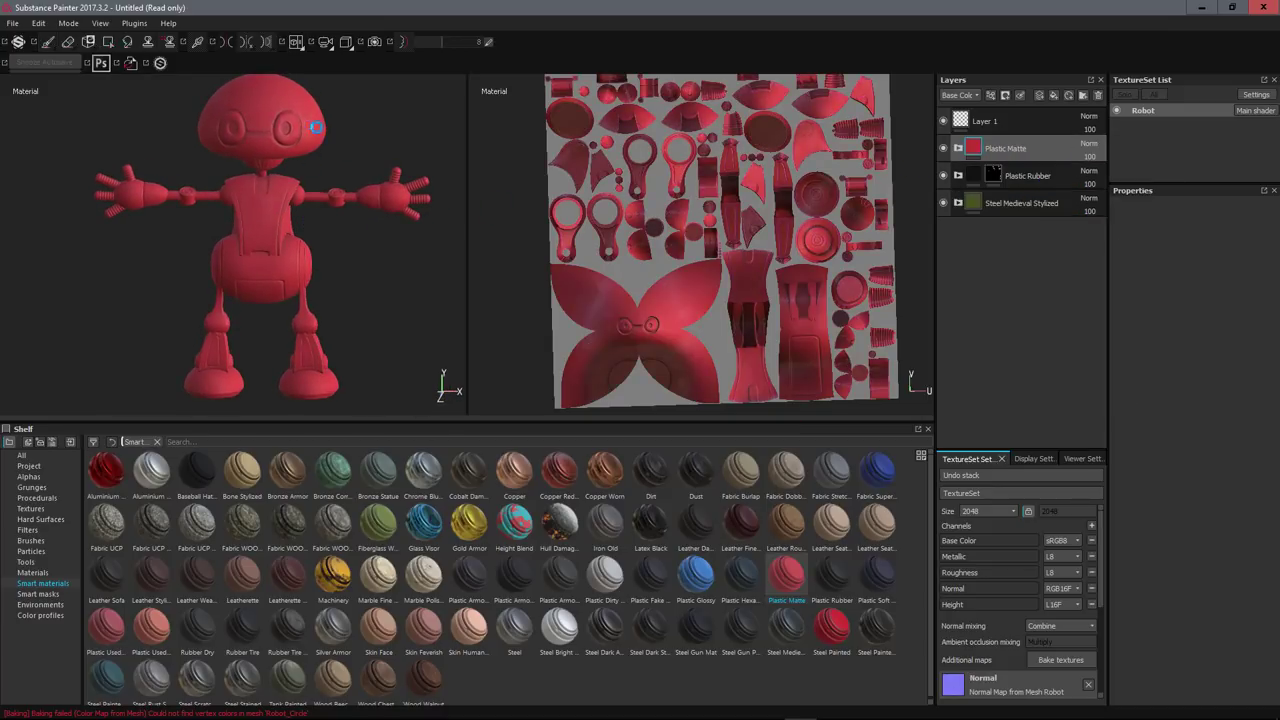
pyautogui.rightClick(1038, 152)
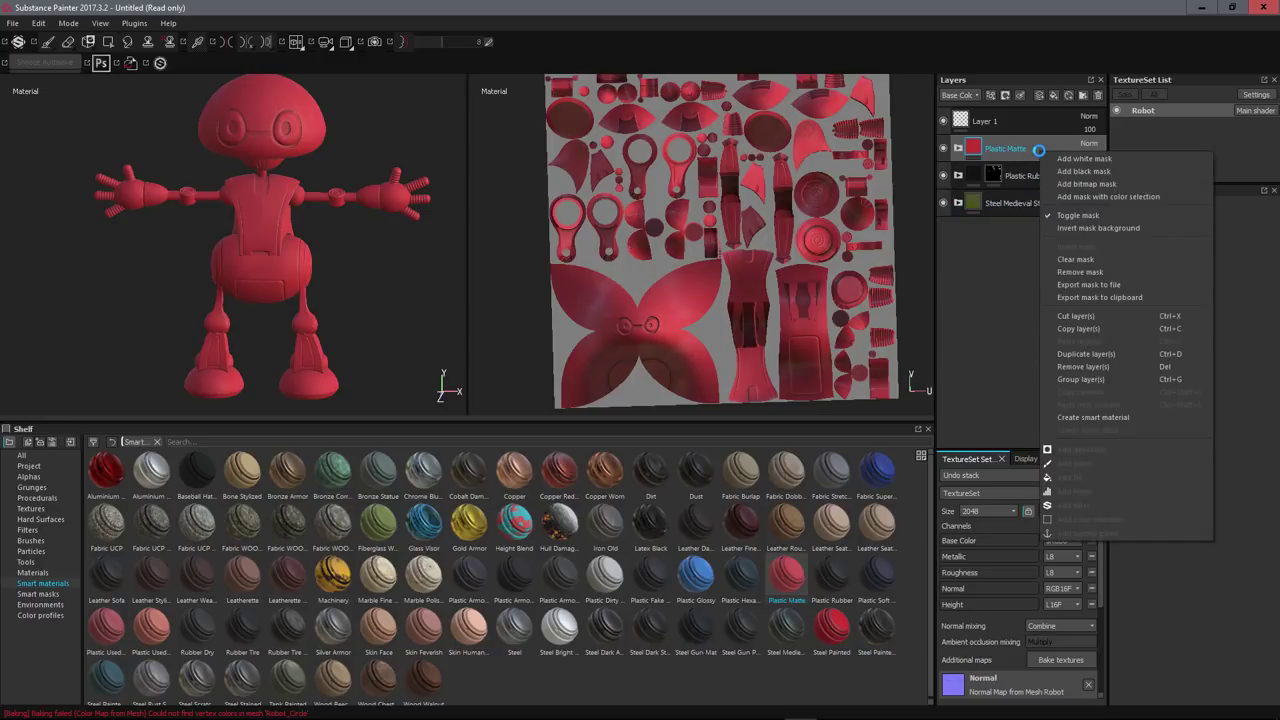
pyautogui.click(1073, 171)
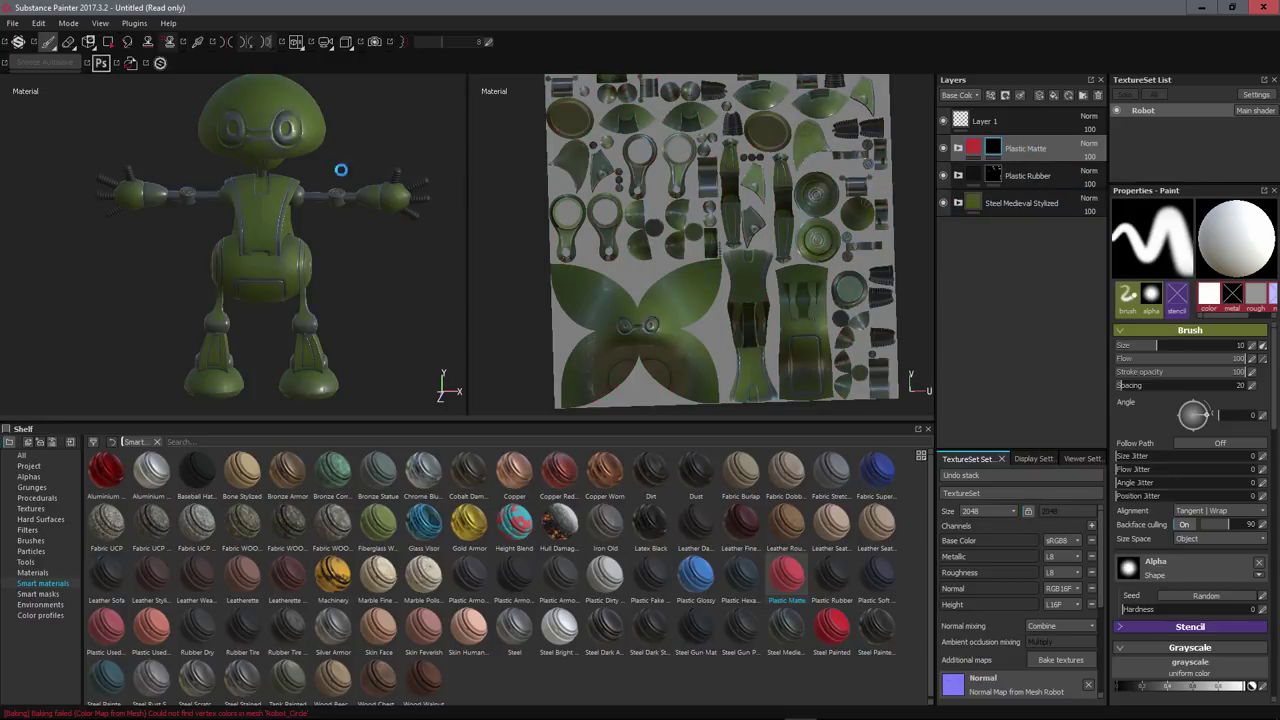
# - Try revealing Plastic Matte on the shoulder, elbow, knee and lower-leg joints with Polygon Fill in Mesh Fill mode
pyautogui.click(106, 42)
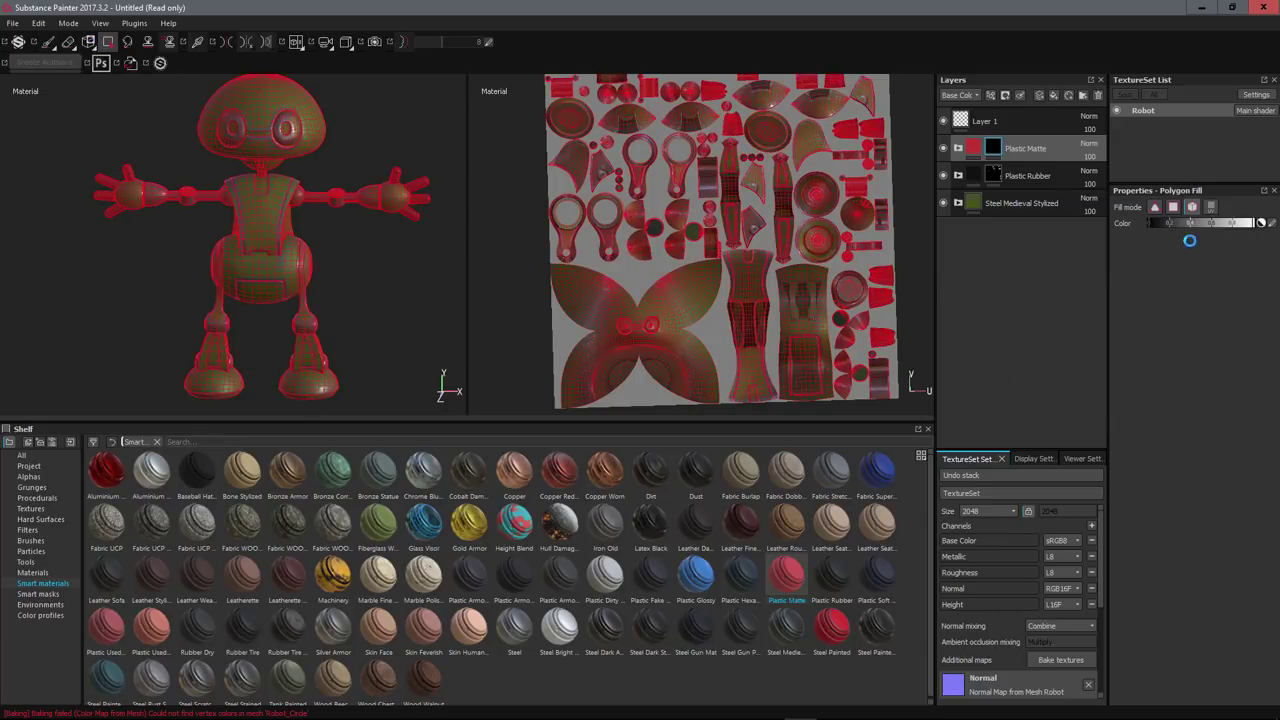
pyautogui.scroll(-4, 403, 251)
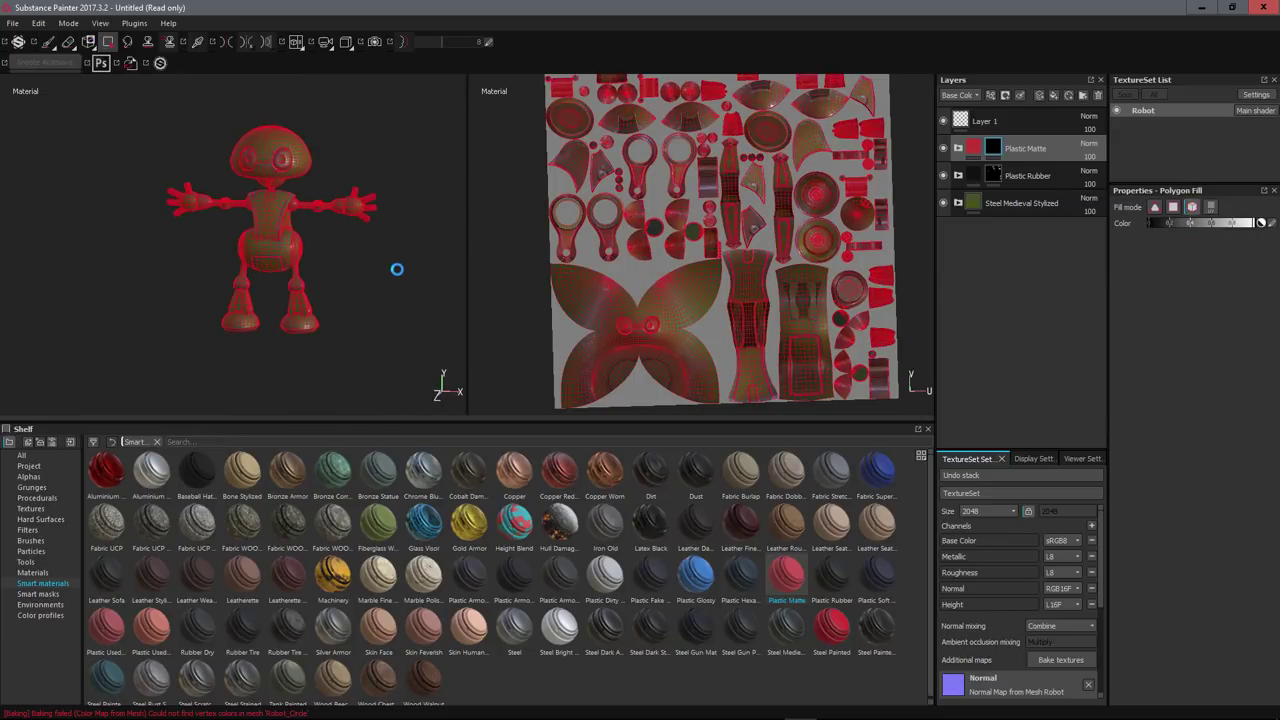
pyautogui.scroll(5, 380, 232)
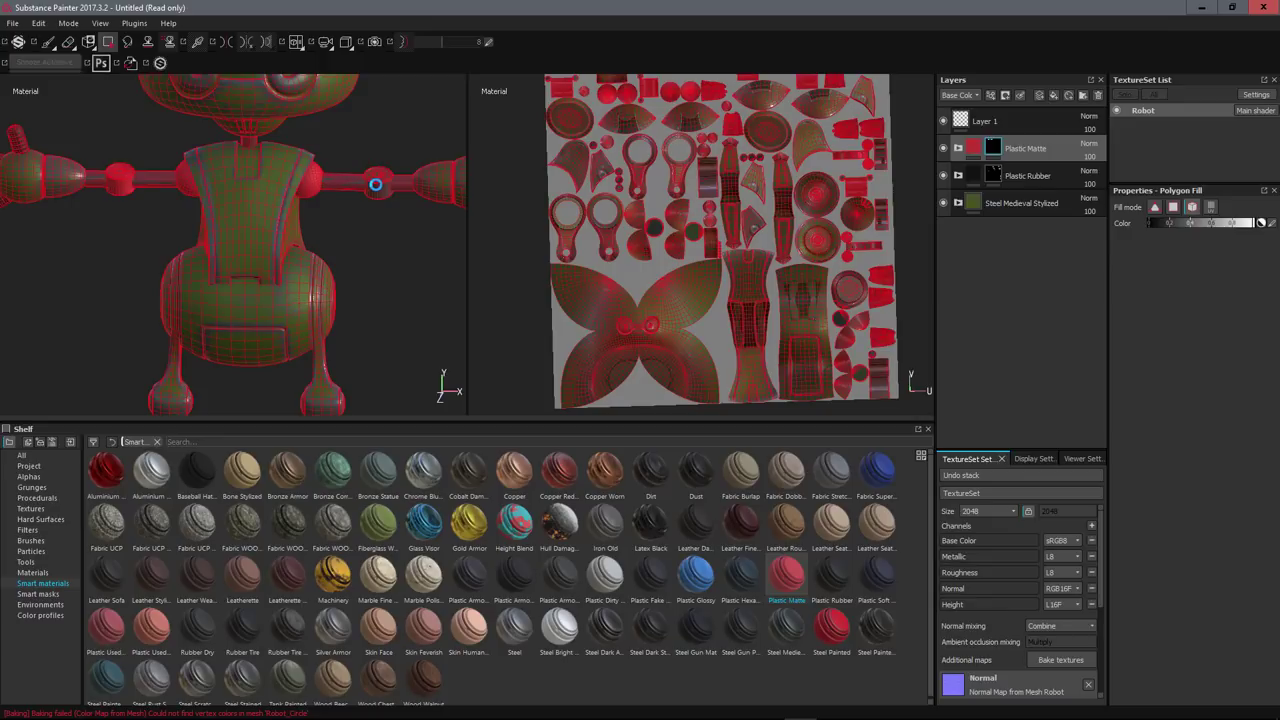
pyautogui.keyDown('alt'); pyautogui.moveTo(329, 321); pyautogui.dragTo(271, 311); pyautogui.keyUp('alt')
pyautogui.keyDown('alt'); pyautogui.moveTo(338, 295); pyautogui.dragTo(343, 191, button='middle'); pyautogui.keyUp('alt')
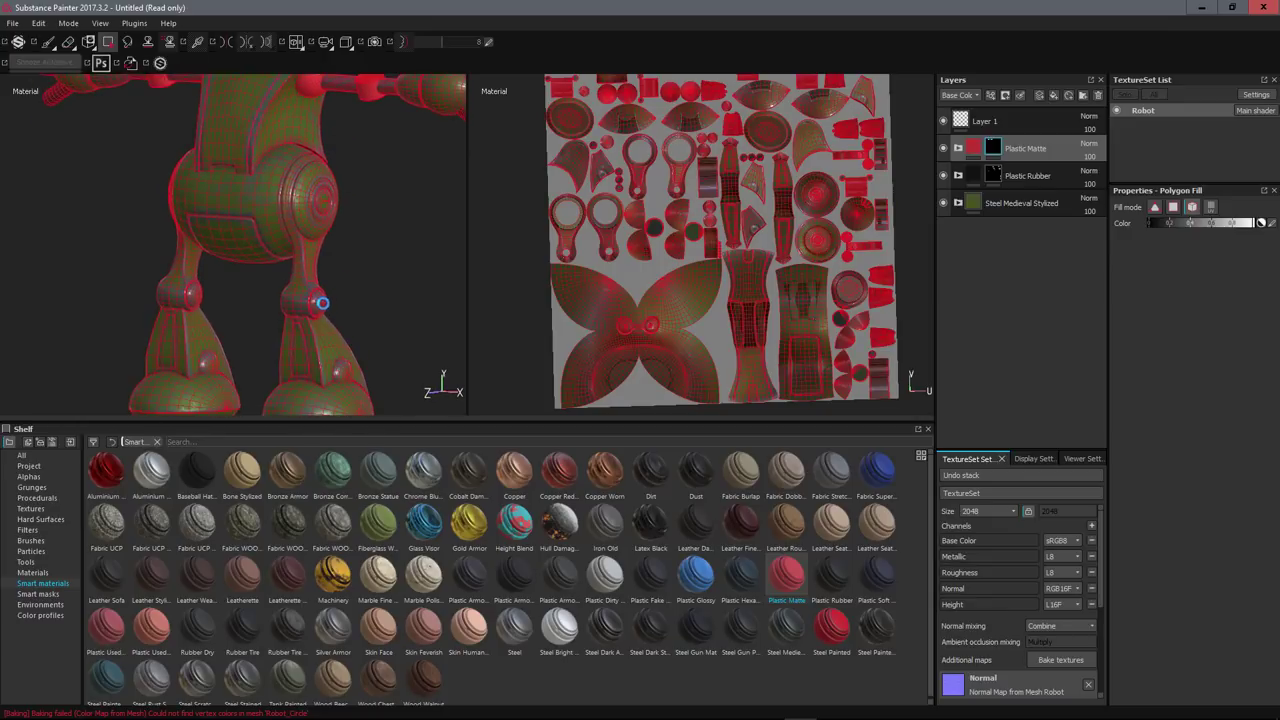
pyautogui.click(321, 303)
pyautogui.click(344, 374)
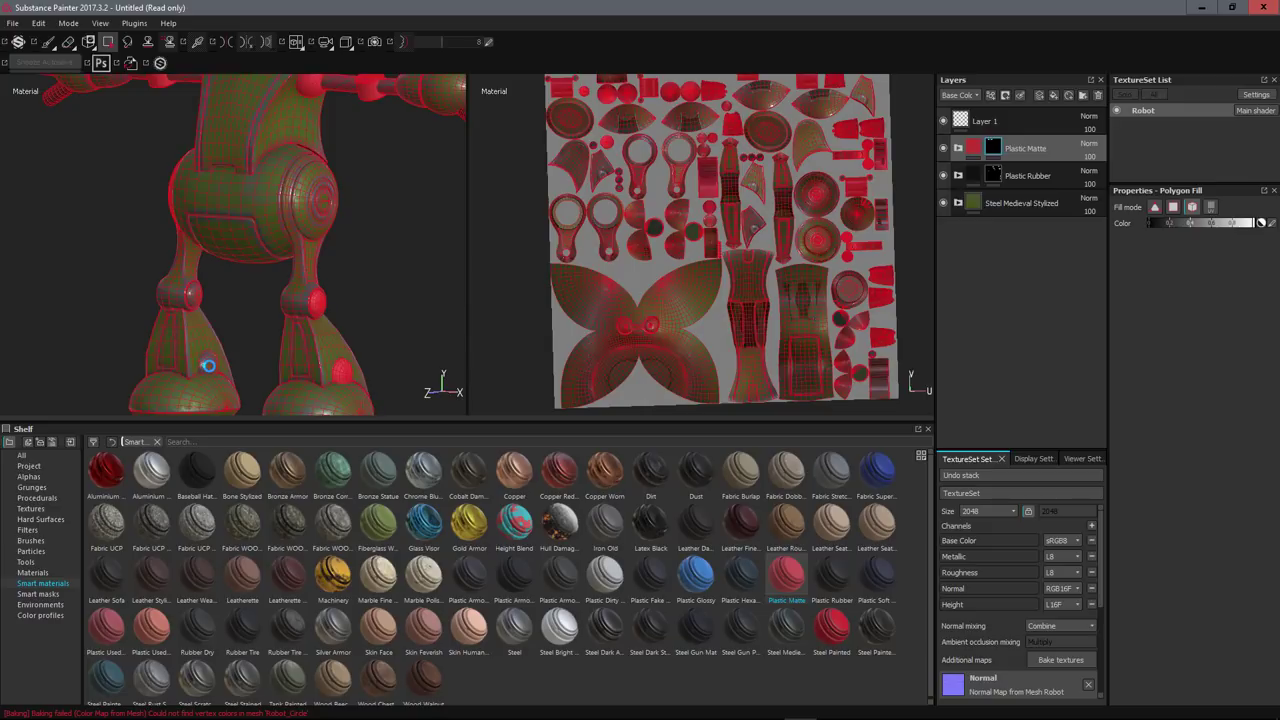
pyautogui.click(192, 297)
pyautogui.keyDown('alt'); pyautogui.moveTo(205, 292); pyautogui.dragTo(364, 249); pyautogui.keyUp('alt')
pyautogui.scroll(-5, 271, 262)
pyautogui.scroll(3, 363, 249)
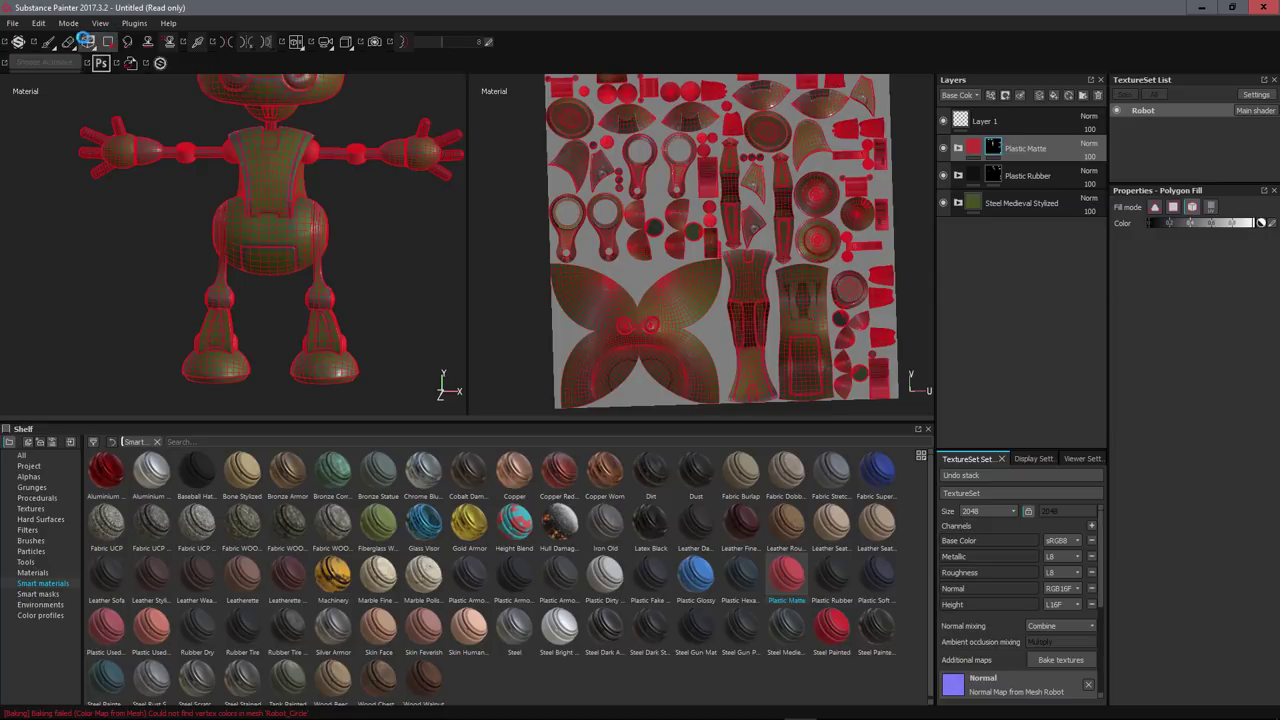
# - Switch back to the Paint tool and delete the Plastic Matte group
pyautogui.click(48, 41)
pyautogui.scroll(3, 381, 191)
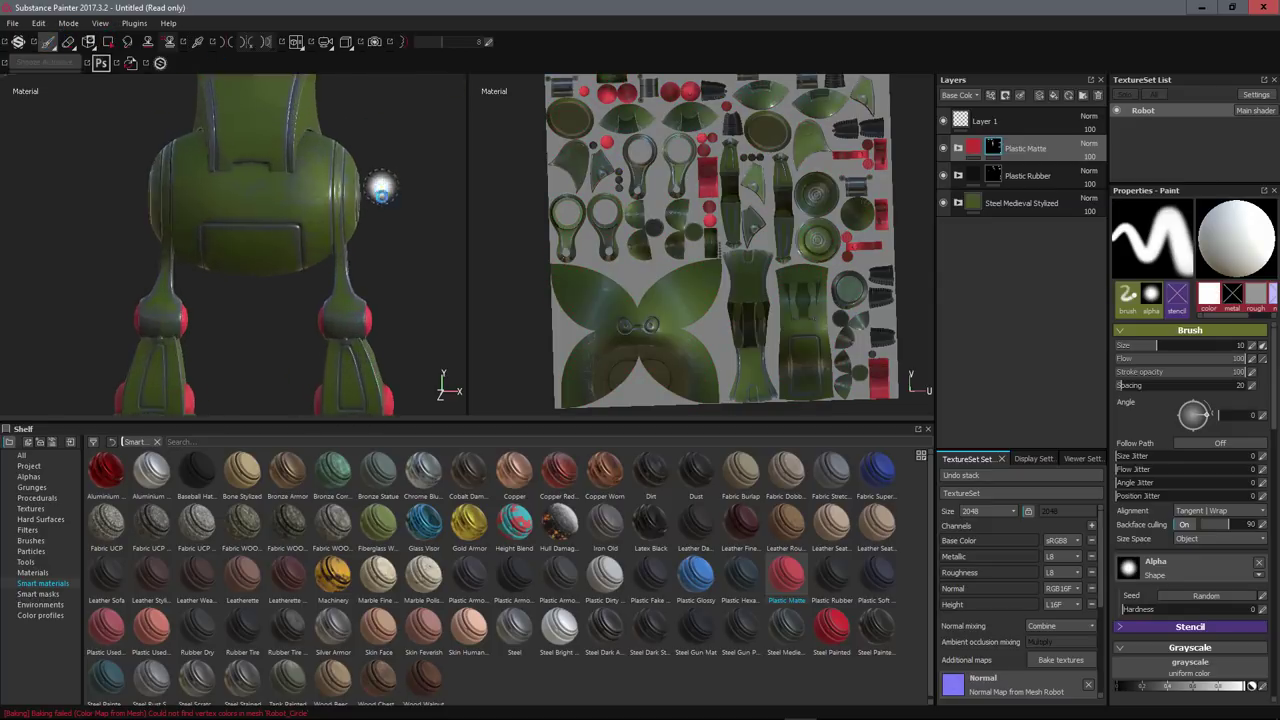
pyautogui.scroll(-4, 380, 190)
pyautogui.keyDown('alt'); pyautogui.moveTo(360, 189); pyautogui.dragTo(382, 168); pyautogui.keyUp('alt')
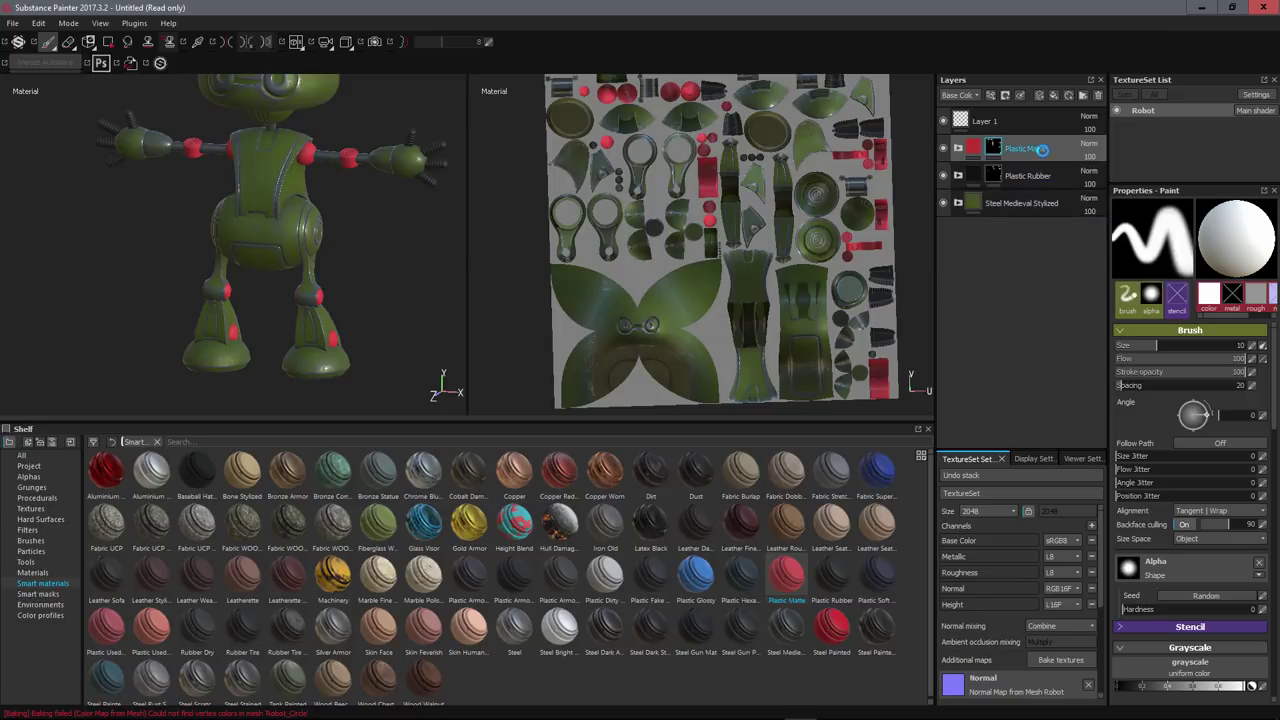
pyautogui.keyDown('alt'); pyautogui.moveTo(348, 149); pyautogui.dragTo(317, 149); pyautogui.keyUp('alt')
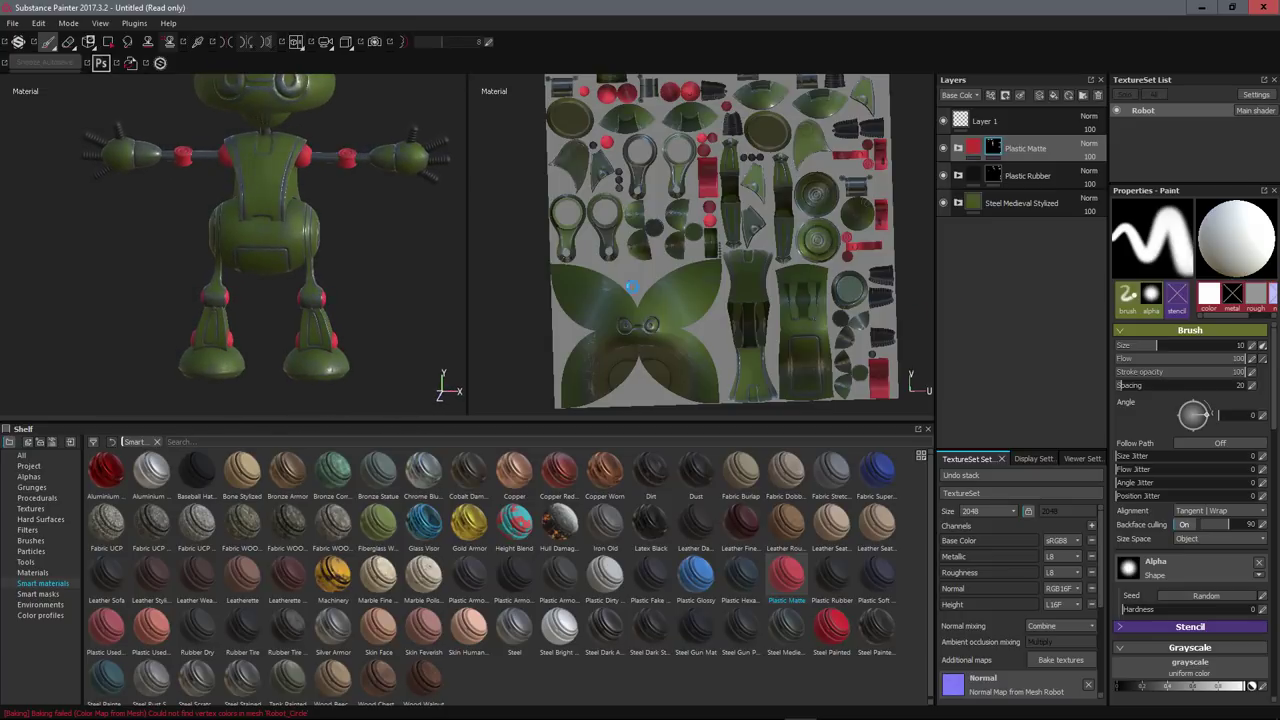
pyautogui.keyDown('alt'); pyautogui.moveTo(390, 180); pyautogui.dragTo(340, 210); pyautogui.keyUp('alt')
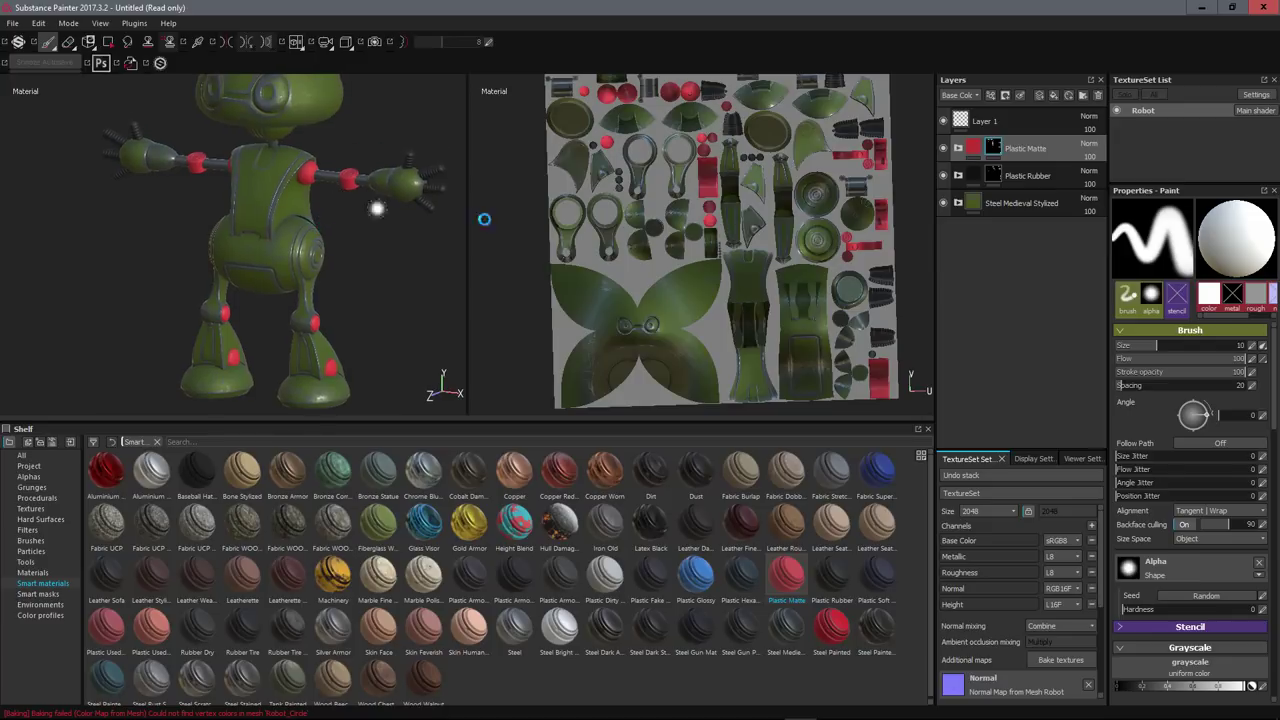
pyautogui.doubleClick(1025, 147)
pyautogui.press('Delete')
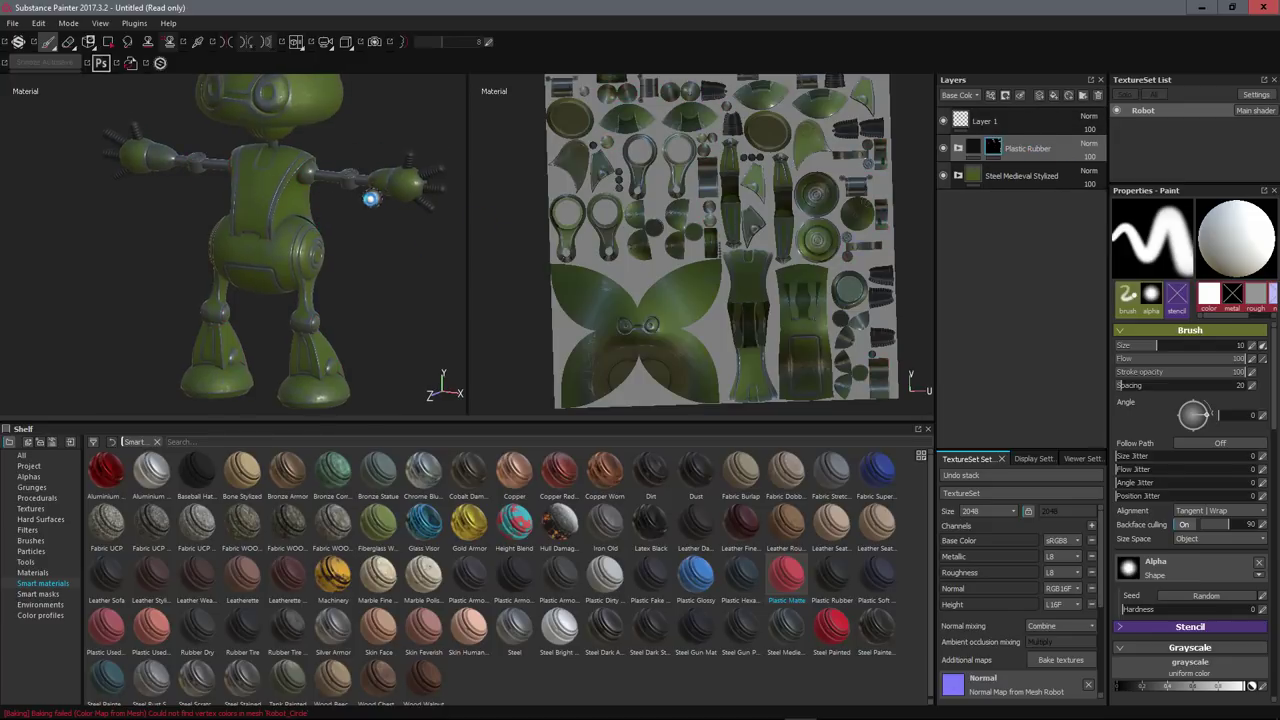
# - Expand the Steel Medieval Stylized group and add a new paint layer directly above its Base Metal layer
pyautogui.keyDown('alt'); pyautogui.moveTo(370, 198); pyautogui.dragTo(469, 237); pyautogui.keyUp('alt')
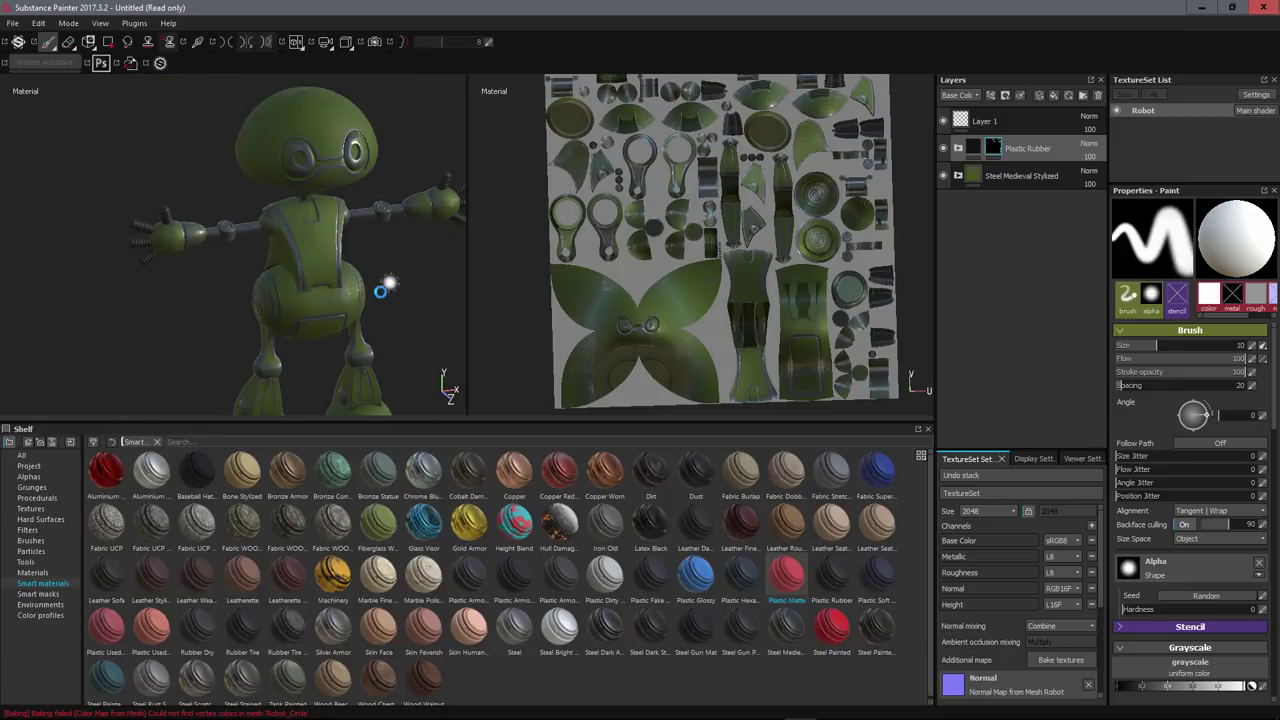
pyautogui.keyDown('alt'); pyautogui.moveTo(381, 290); pyautogui.dragTo(323, 246); pyautogui.keyUp('alt')
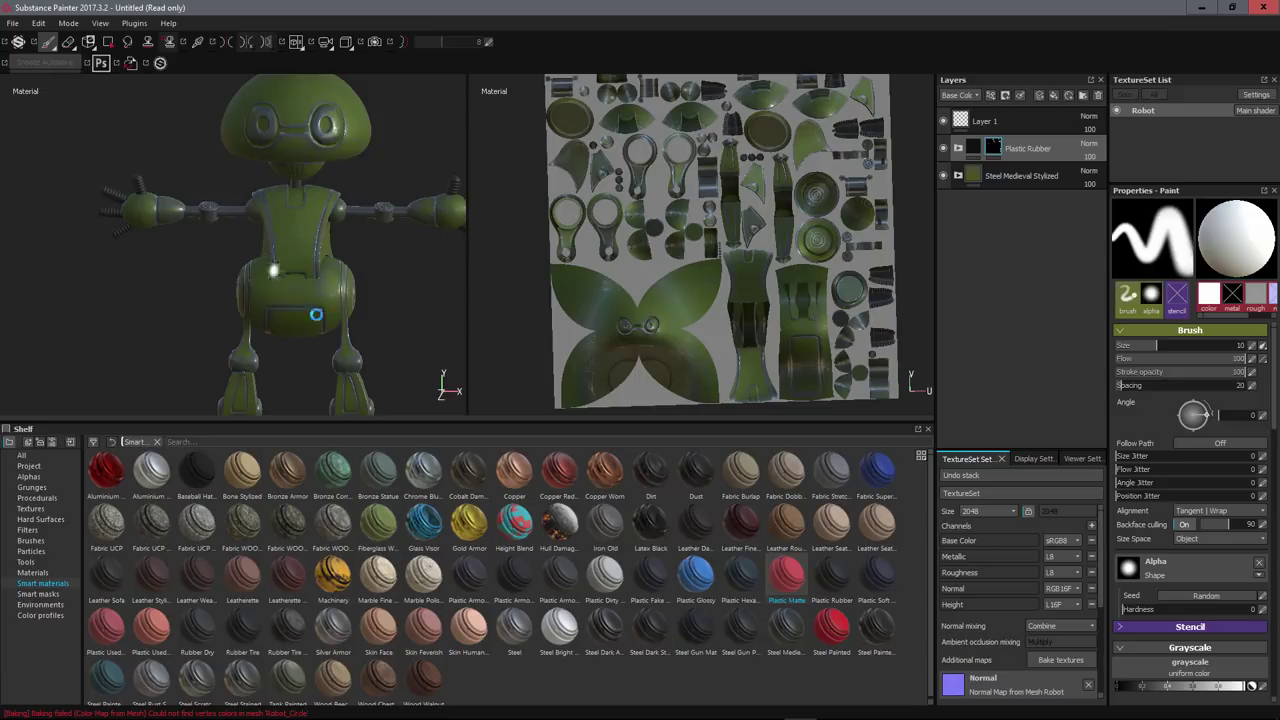
pyautogui.click(980, 186)
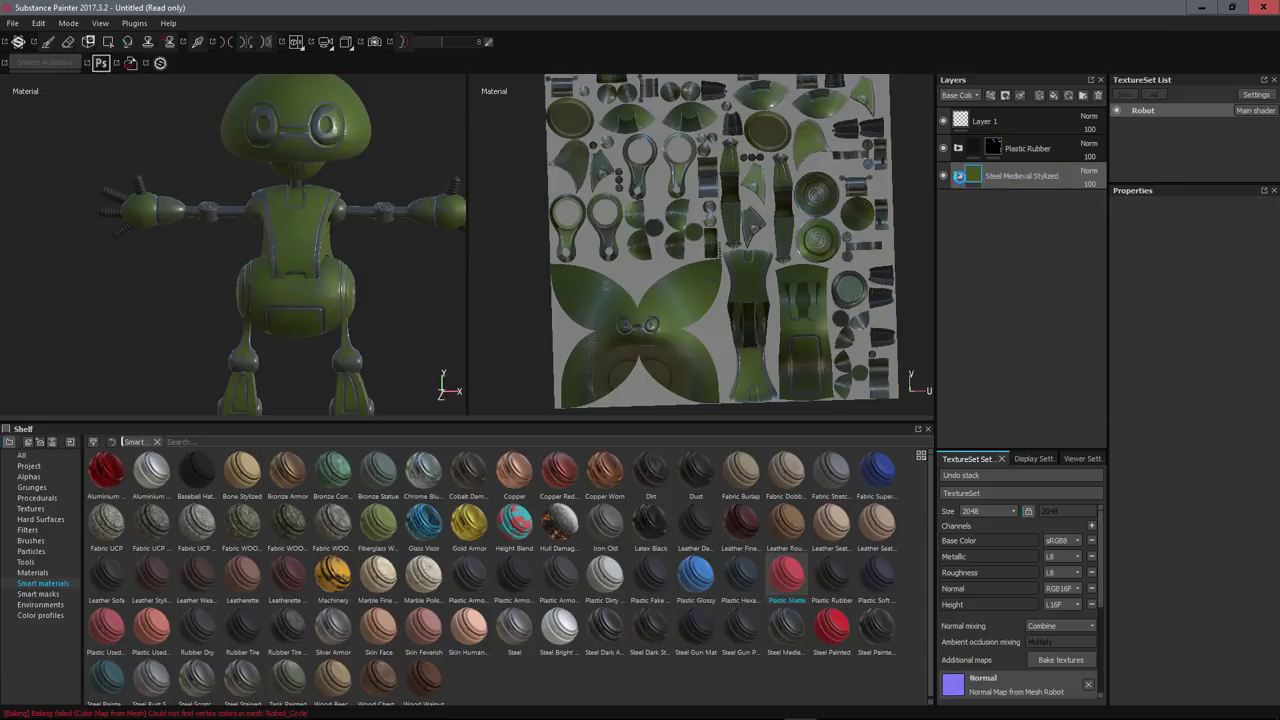
pyautogui.click(958, 175)
pyautogui.click(1020, 257)
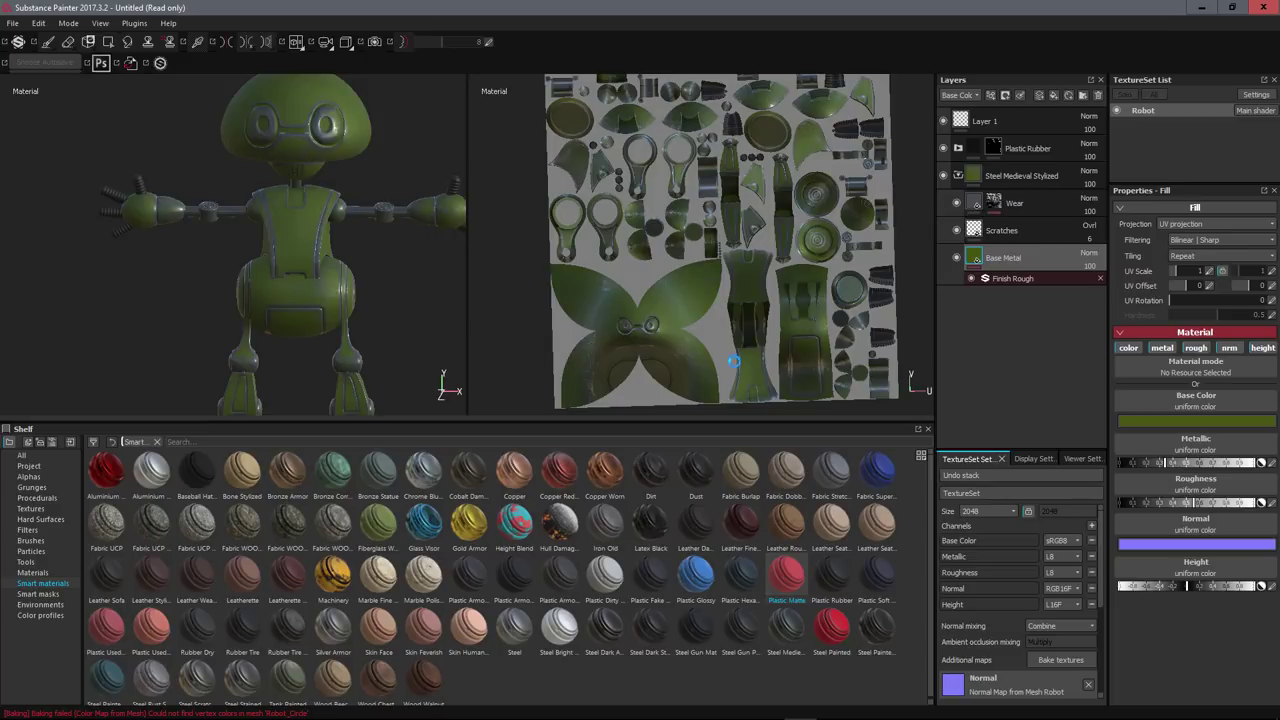
pyautogui.keyDown('alt'); pyautogui.moveTo(391, 251); pyautogui.dragTo(375, 286); pyautogui.keyUp('alt')
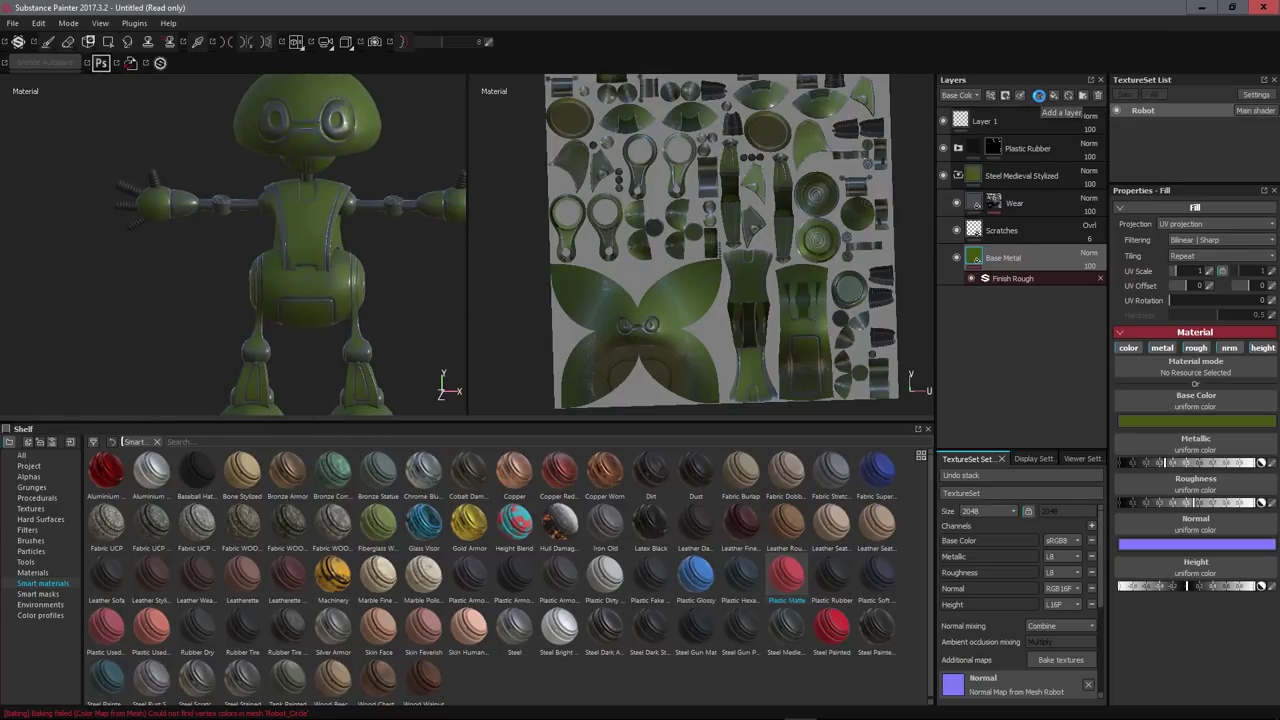
pyautogui.click(1039, 95)
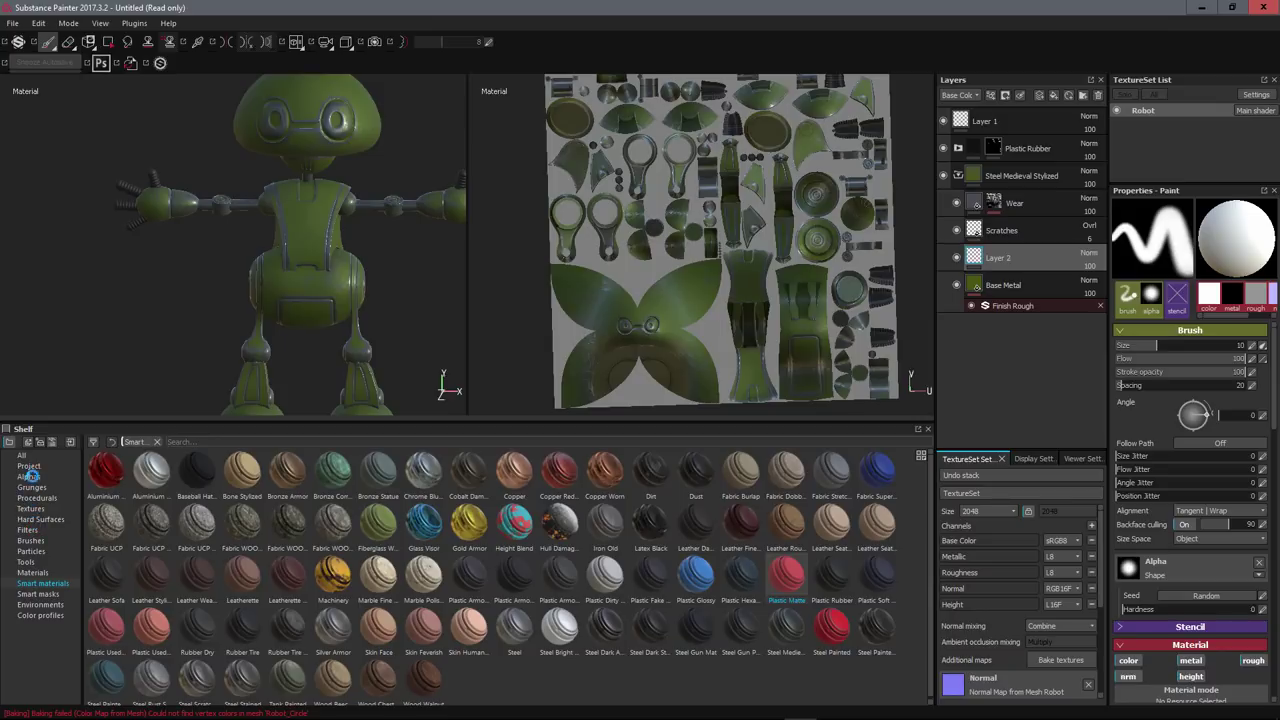
# - Choose the Default Hard brush and assign it the Arrow Simple Multiple alpha
pyautogui.click(30, 541)
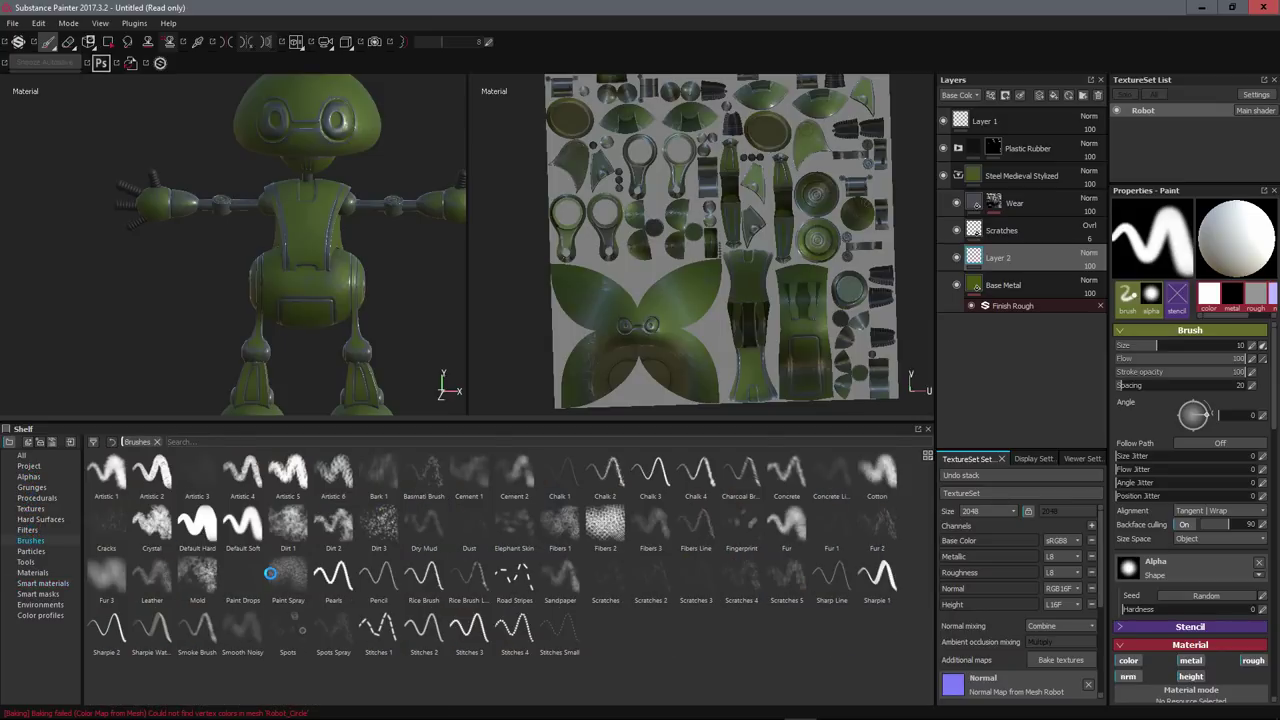
pyautogui.click(199, 523)
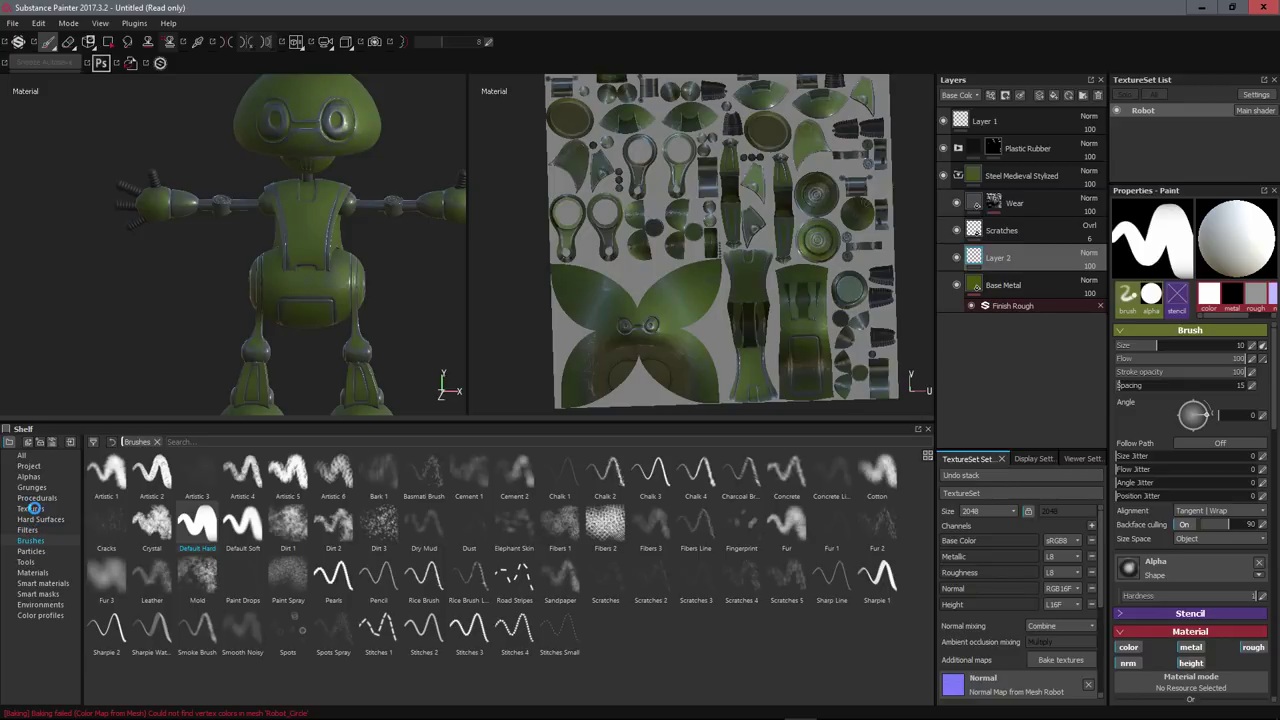
pyautogui.click(30, 477)
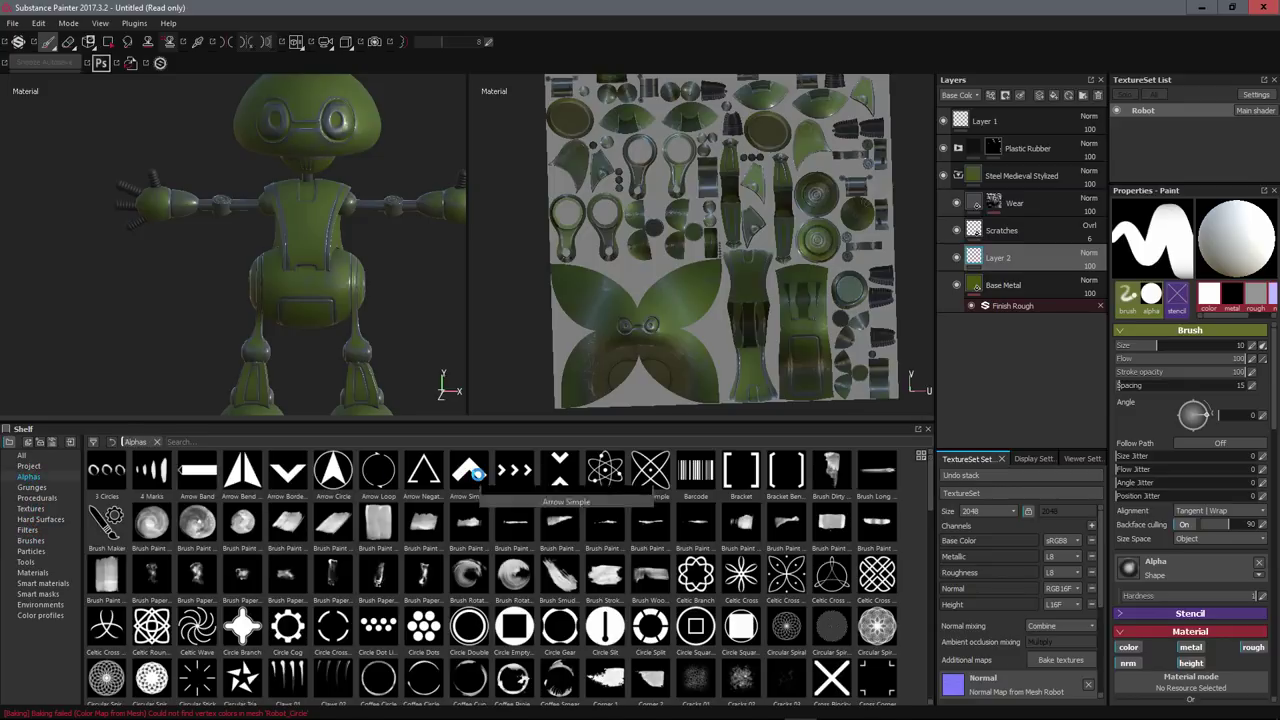
pyautogui.moveTo(476, 474)
pyautogui.moveTo(521, 470)
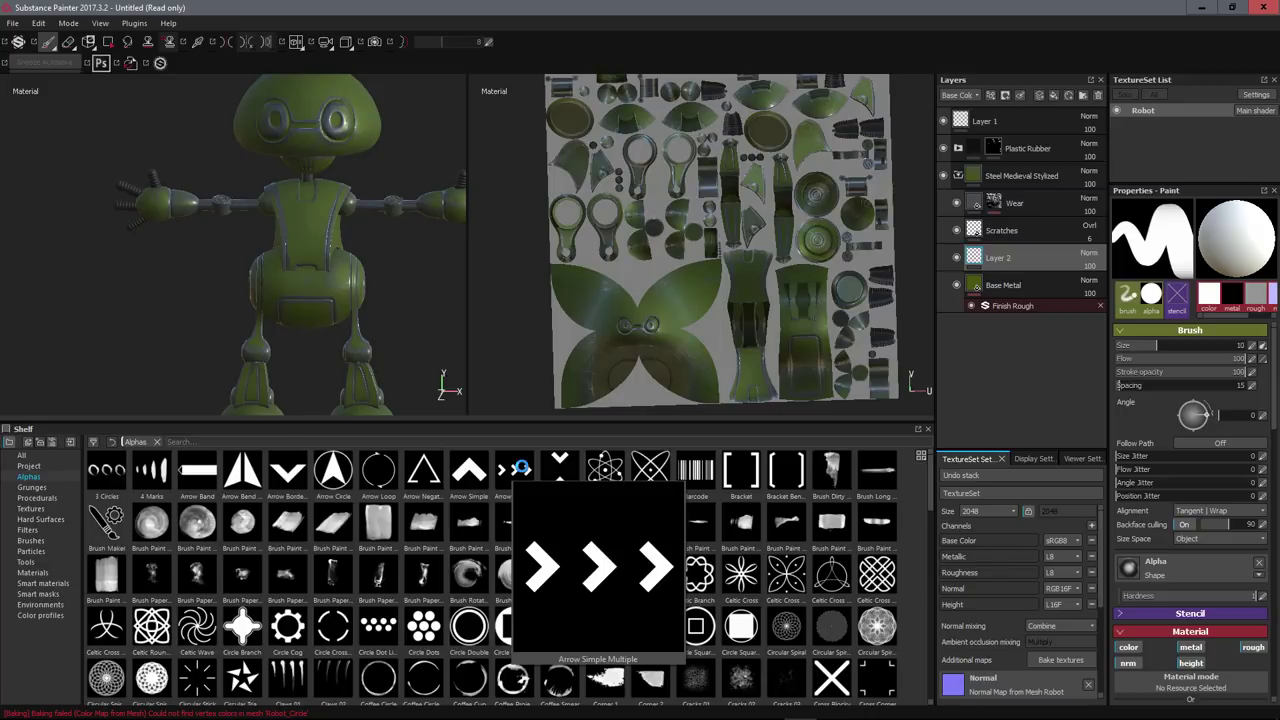
pyautogui.click(521, 468)
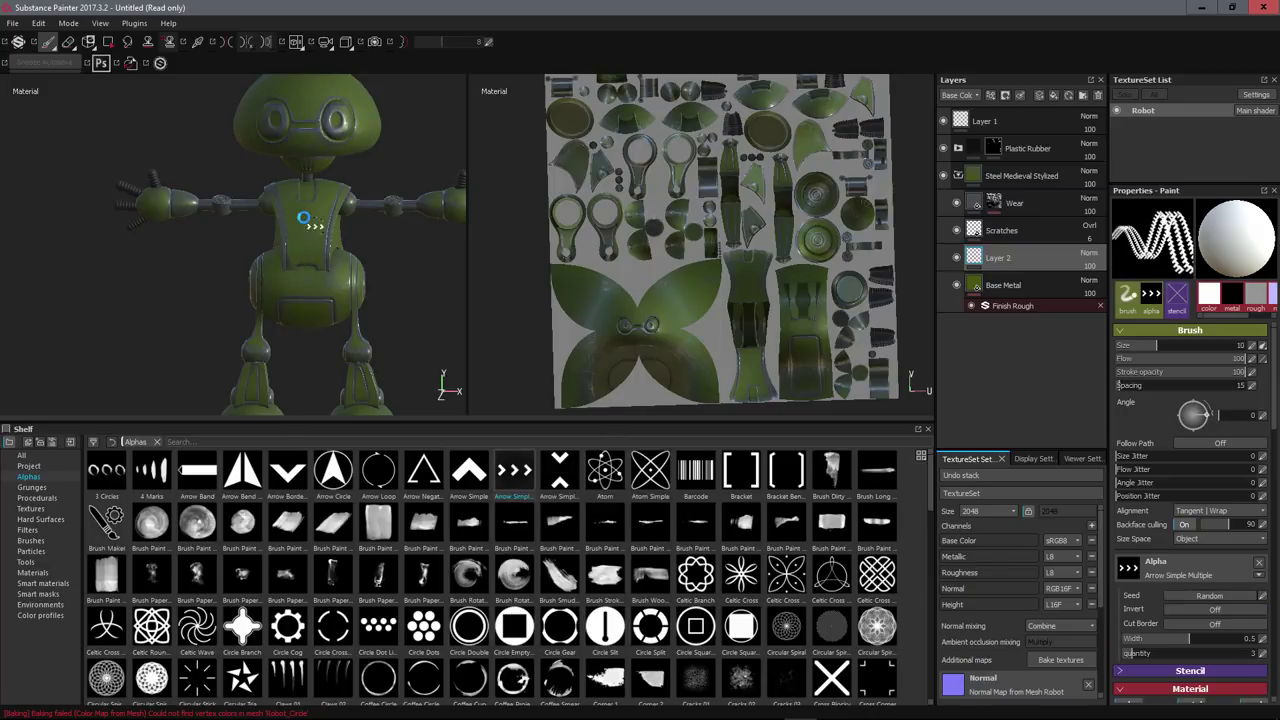
# - Try stamping the triple-arrow alpha on the robot's chest, then undo the stamp
pyautogui.scroll(-4, 303, 217)
pyautogui.scroll(7, 303, 217)
pyautogui.click(336, 214)
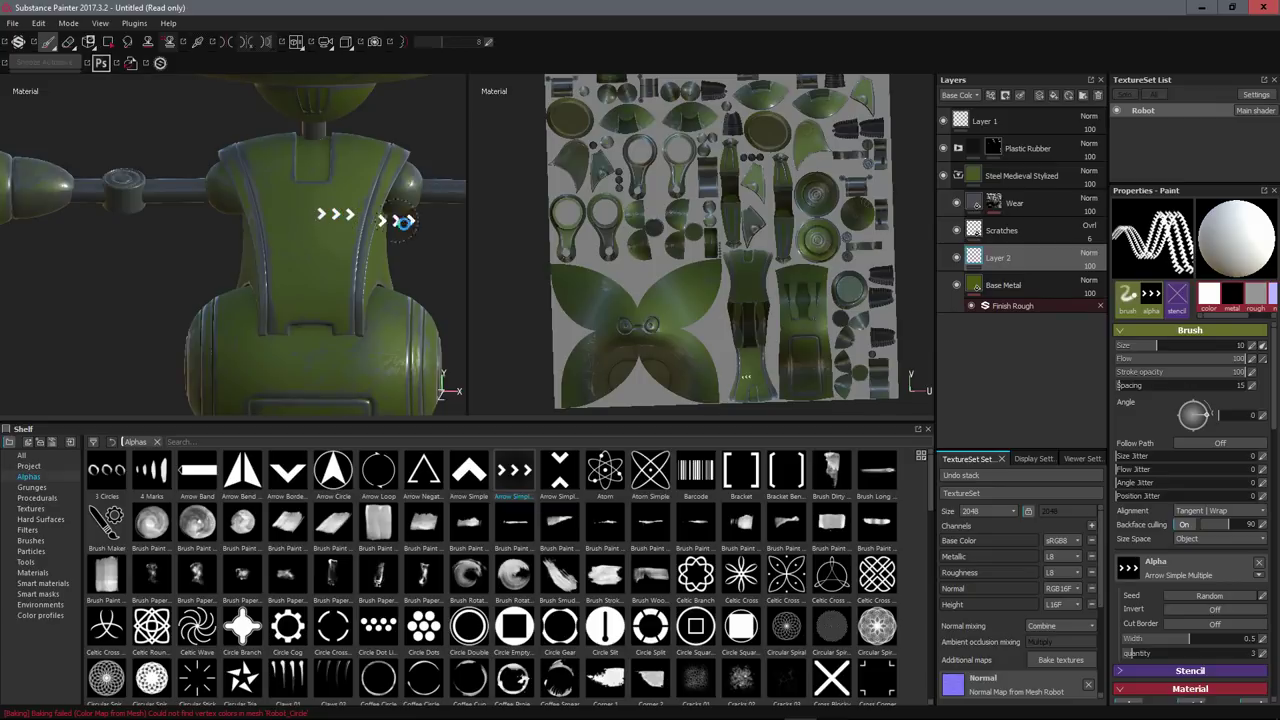
pyautogui.scroll(-4, 380, 250)
pyautogui.scroll(4, 362, 262)
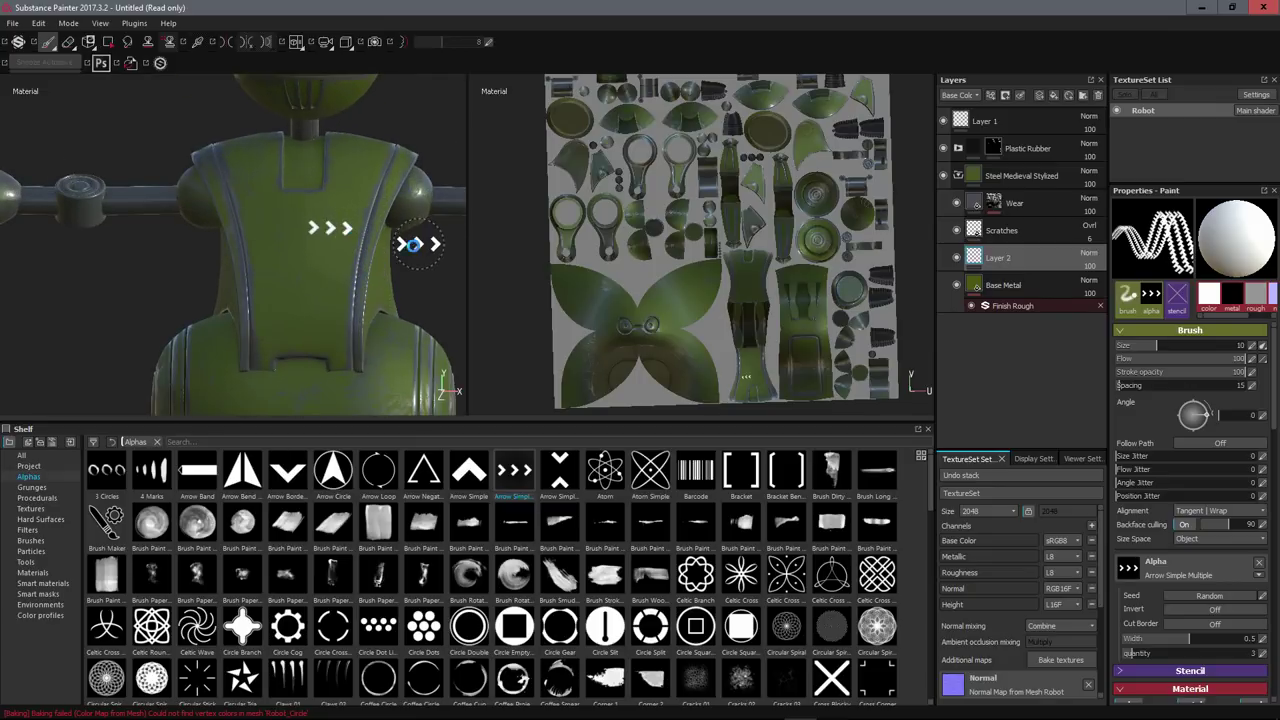
pyautogui.hotkey('ctrl', 'z')
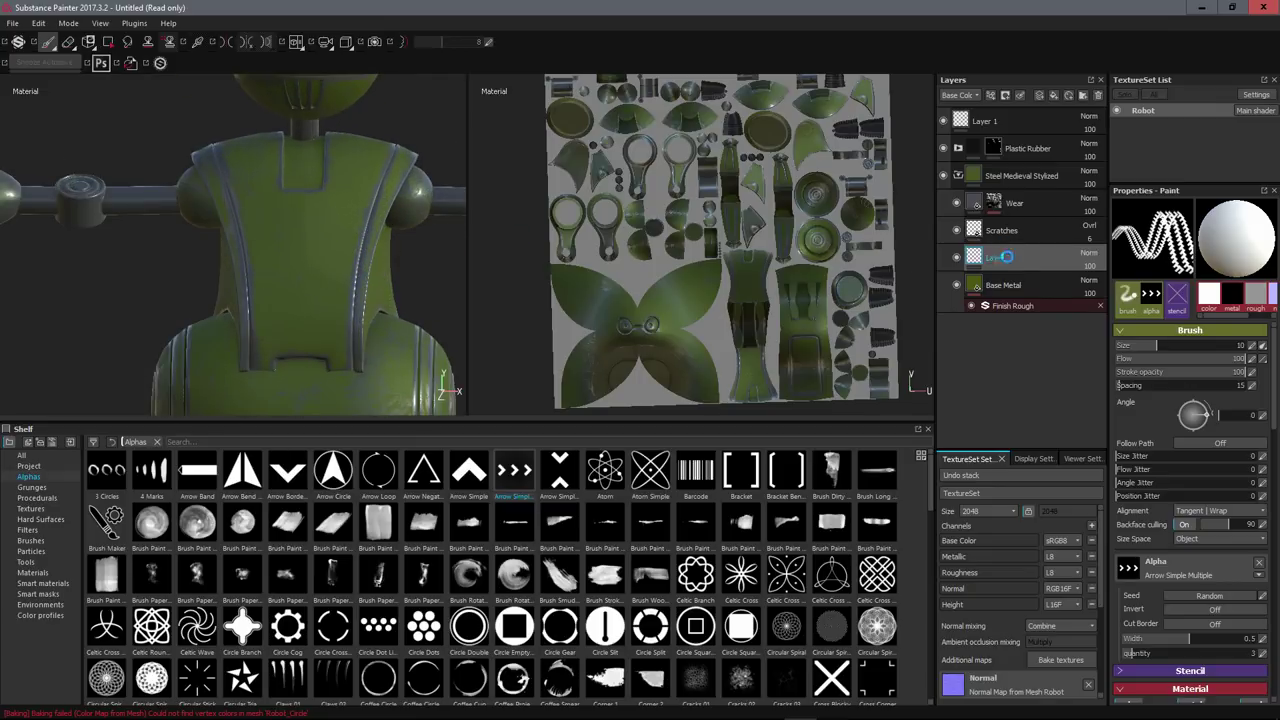
# - Try stamping the triple-arrow alpha on the side of the robot's torso
pyautogui.keyDown('alt'); pyautogui.moveTo(409, 289); pyautogui.dragTo(299, 293); pyautogui.keyUp('alt')
pyautogui.moveTo(423, 300)
pyautogui.keyDown('alt'); pyautogui.mouseDown()
pyautogui.moveTo(423, 286)
pyautogui.moveTo(411, 291)
pyautogui.mouseUp(); pyautogui.keyUp('alt')
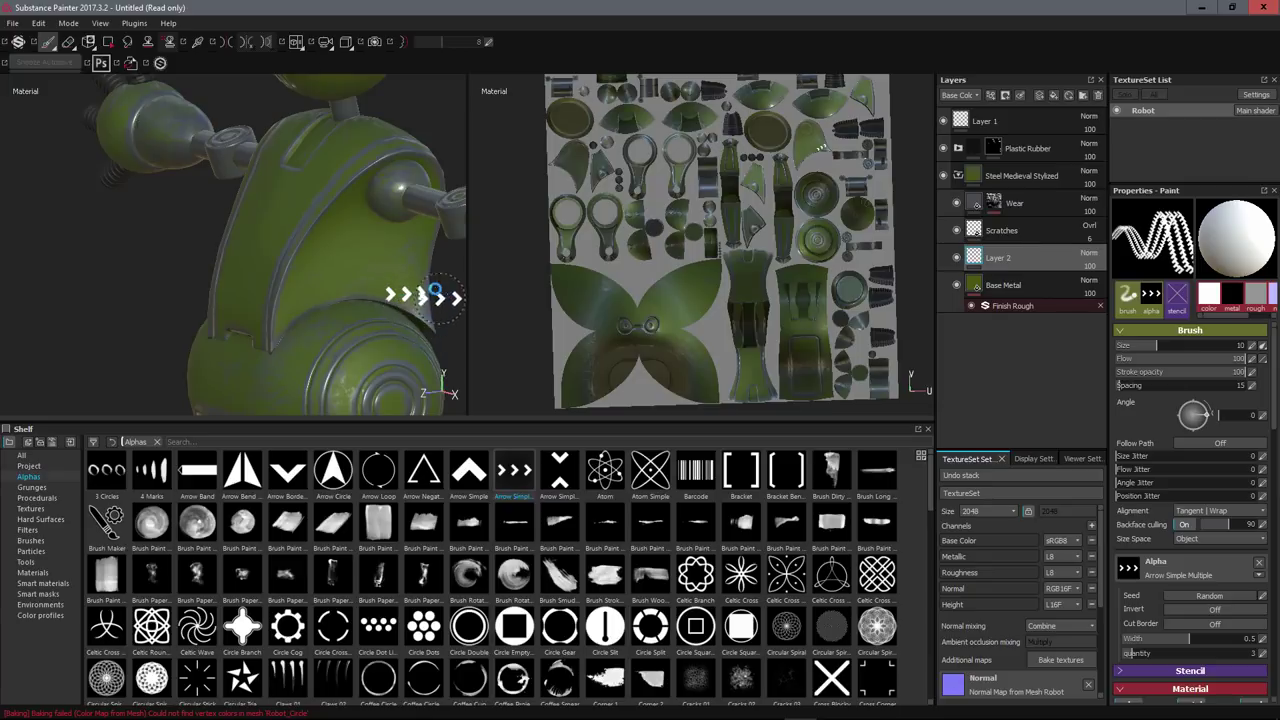
pyautogui.keyDown('alt'); pyautogui.moveTo(404, 320); pyautogui.dragTo(450, 285); pyautogui.keyUp('alt')
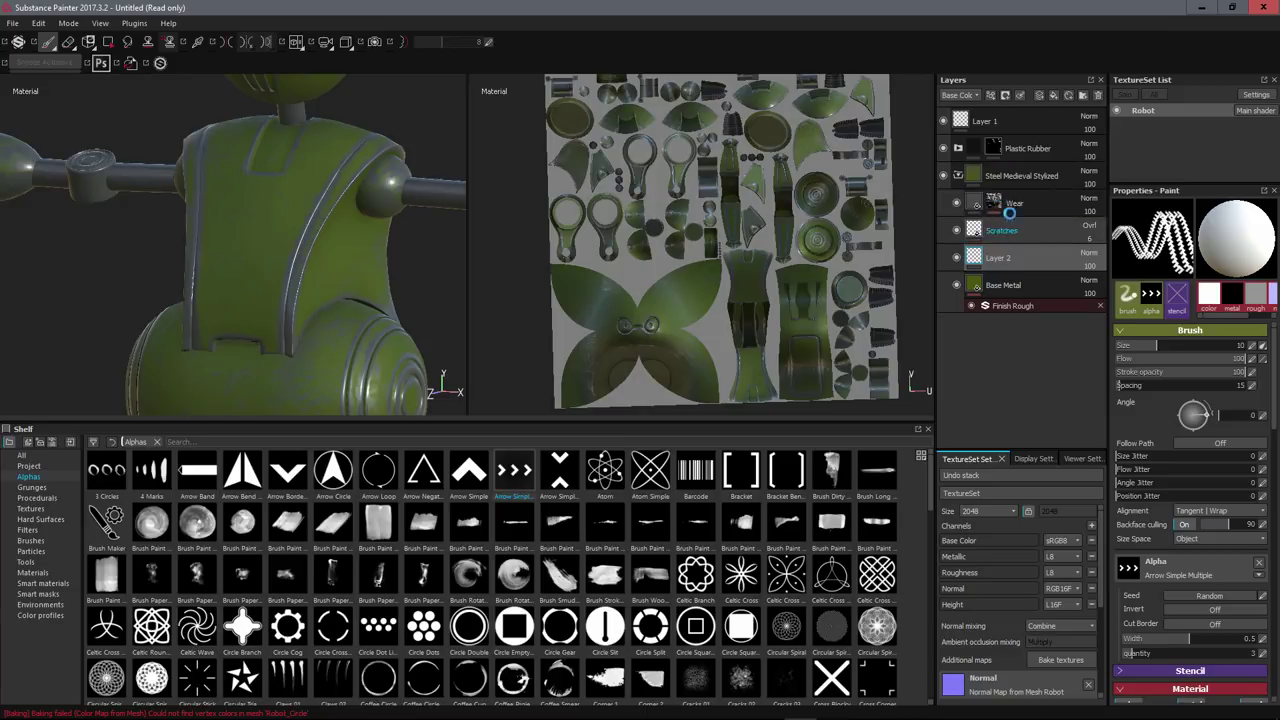
pyautogui.keyDown('alt'); pyautogui.moveTo(351, 277); pyautogui.dragTo(394, 251); pyautogui.keyUp('alt')
pyautogui.scroll(-2, 365, 300)
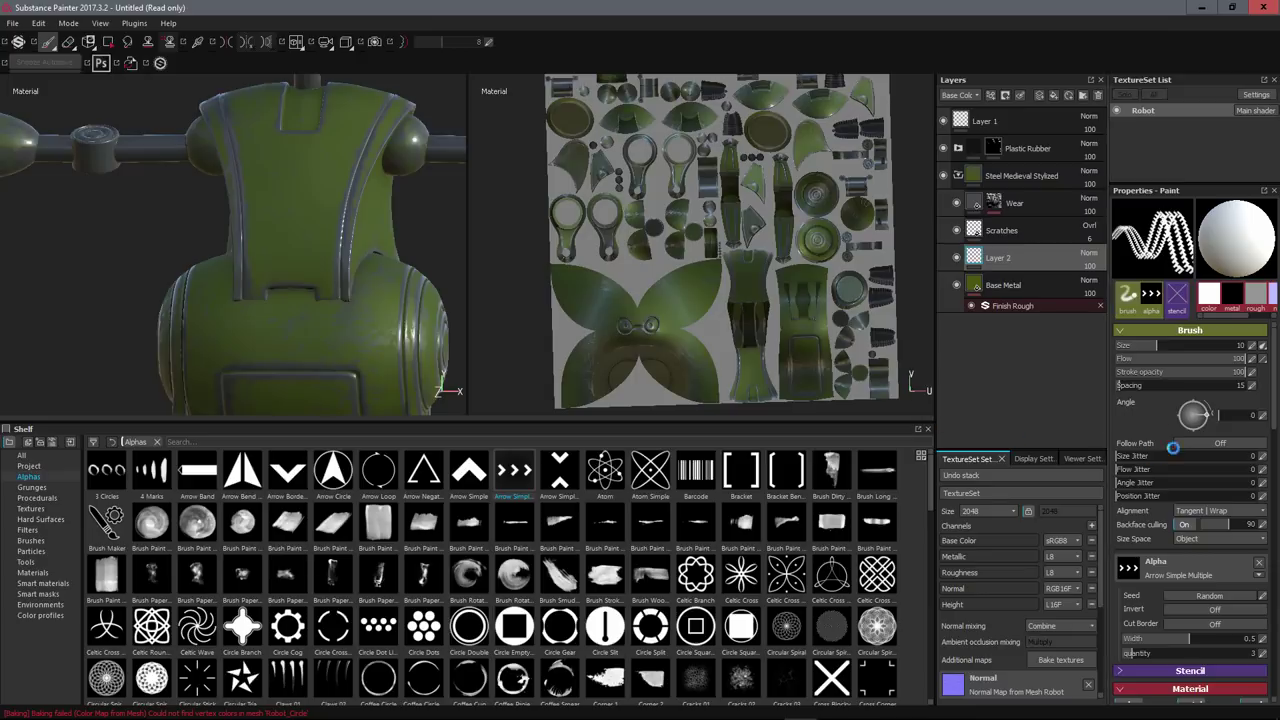
# - Set the paint material's base color to a dark mustard yellow
pyautogui.scroll(-5, 1167, 407)
pyautogui.scroll(-2, 1167, 407)
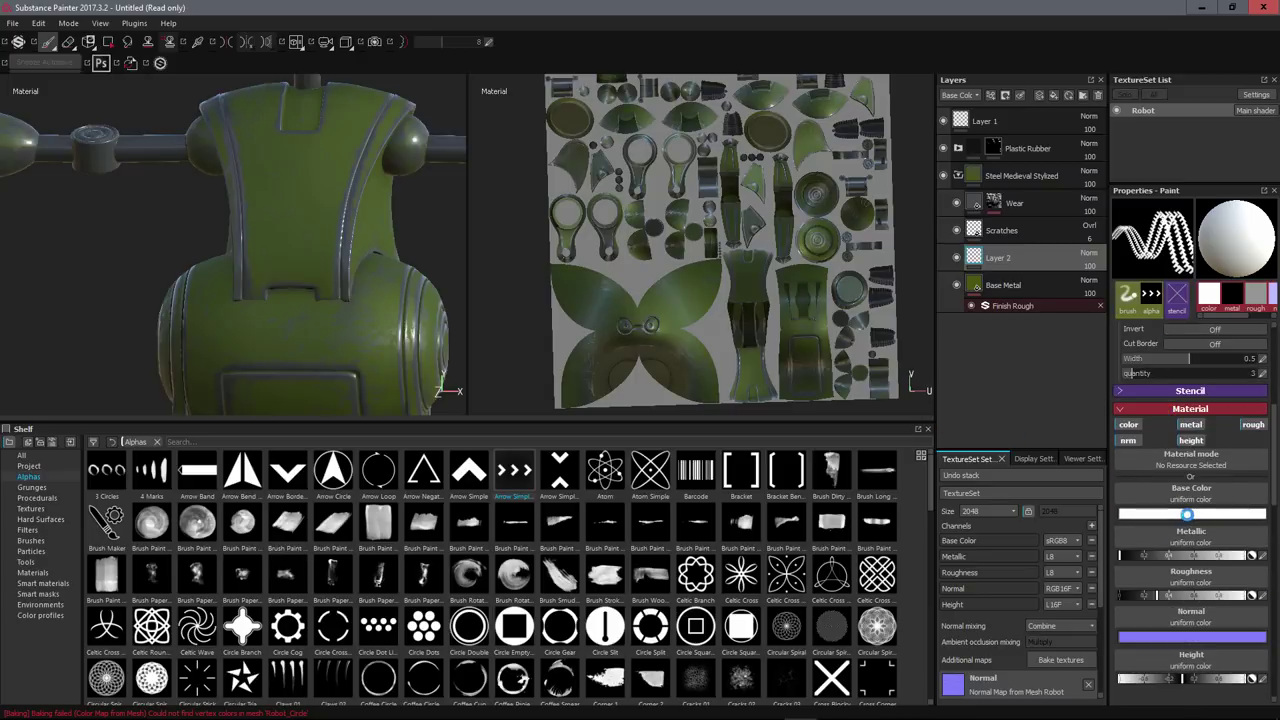
pyautogui.click(1187, 514)
pyautogui.click(1218, 524)
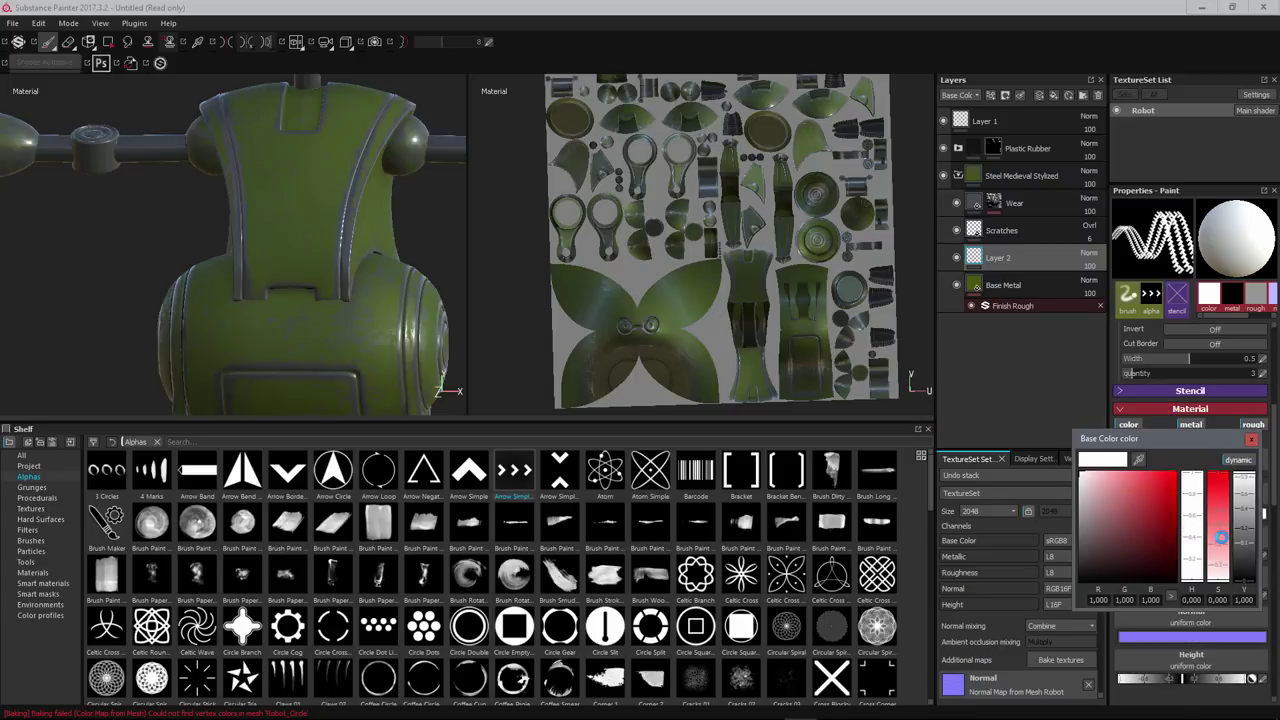
pyautogui.moveTo(1136, 544)
pyautogui.mouseDown()
pyautogui.moveTo(1176, 537)
pyautogui.moveTo(1192, 565)
pyautogui.mouseUp()
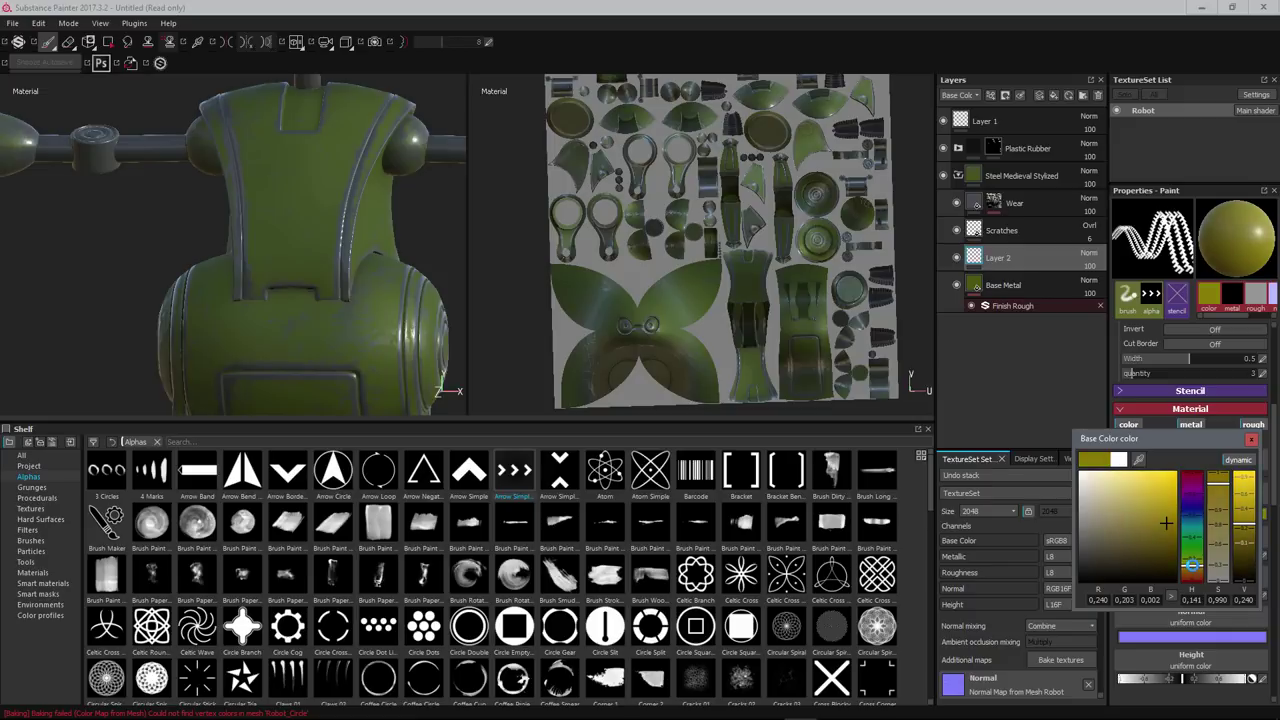
pyautogui.moveTo(1166, 522)
pyautogui.mouseDown()
pyautogui.moveTo(1153, 541)
pyautogui.moveTo(1160, 513)
pyautogui.mouseUp()
pyautogui.moveTo(1186, 566); pyautogui.dragTo(1186, 572)
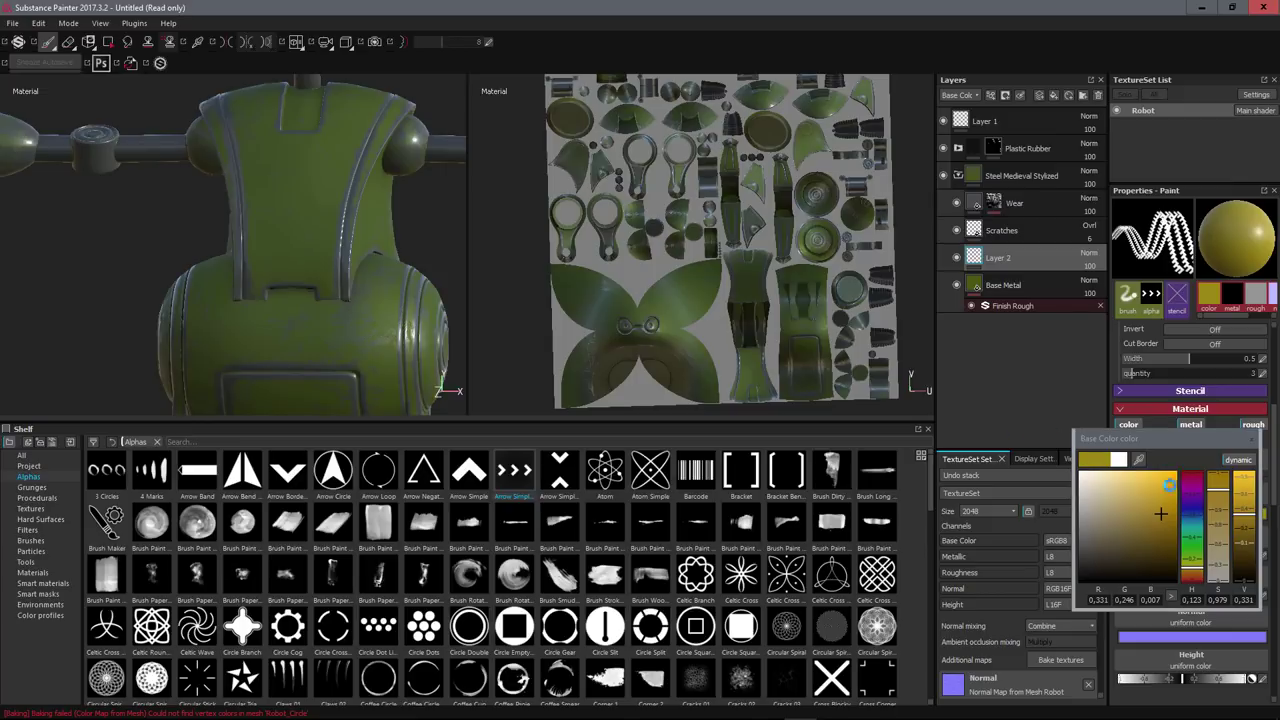
# - Turn on symmetry painting across the robot's centre plane
pyautogui.click(346, 325)
pyautogui.moveTo(355, 289)
pyautogui.keyDown('alt'); pyautogui.mouseDown()
pyautogui.moveTo(383, 285)
pyautogui.moveTo(370, 299)
pyautogui.mouseUp(); pyautogui.keyUp('alt')
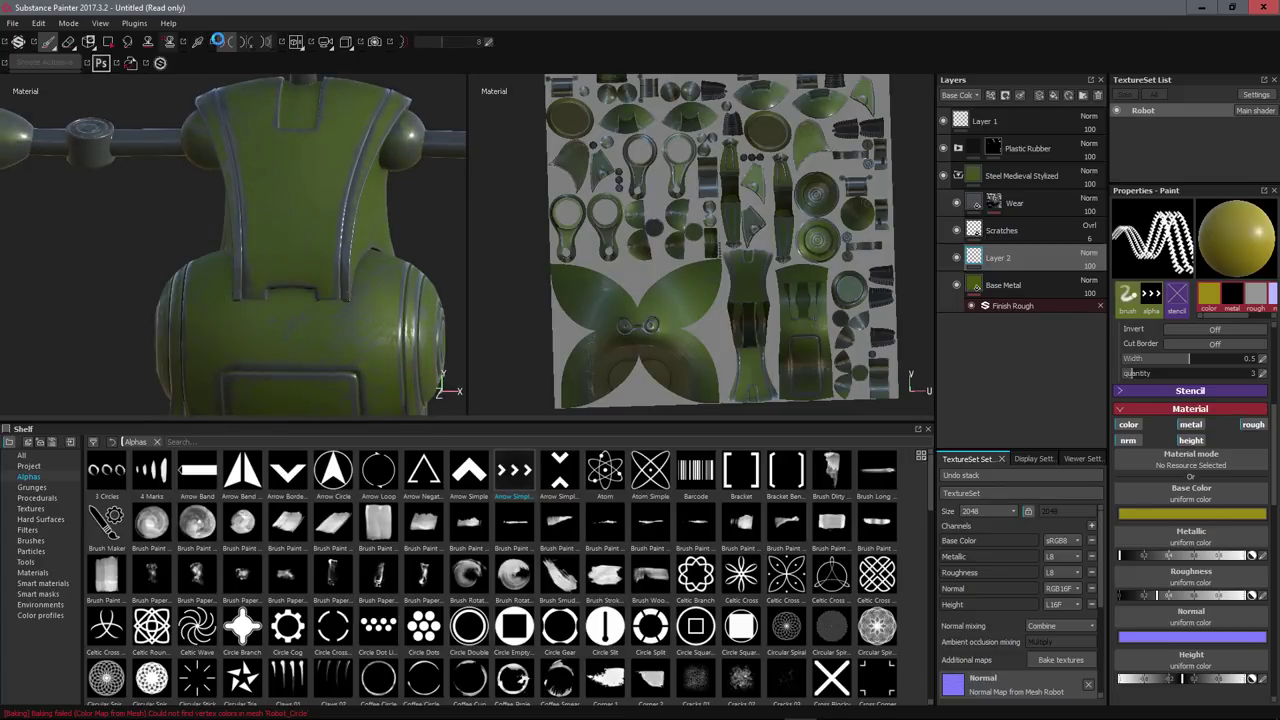
pyautogui.click(220, 41)
pyautogui.scroll(3, 318, 219)
pyautogui.scroll(-6, 336, 208)
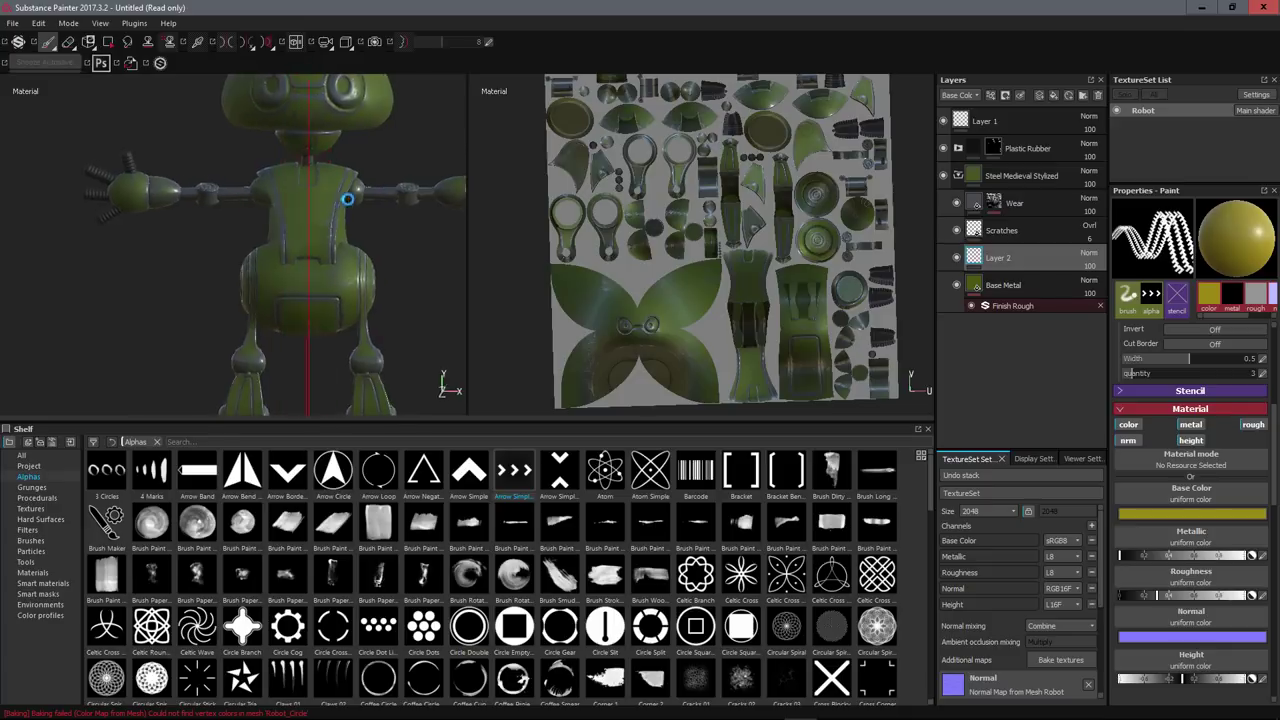
# - Try stamping mirrored, sideways-pointing triple arrows across the front of the robot's chest
pyautogui.keyDown('alt'); pyautogui.moveTo(347, 199); pyautogui.dragTo(308, 197); pyautogui.keyUp('alt')
pyautogui.scroll(-4, 334, 218)
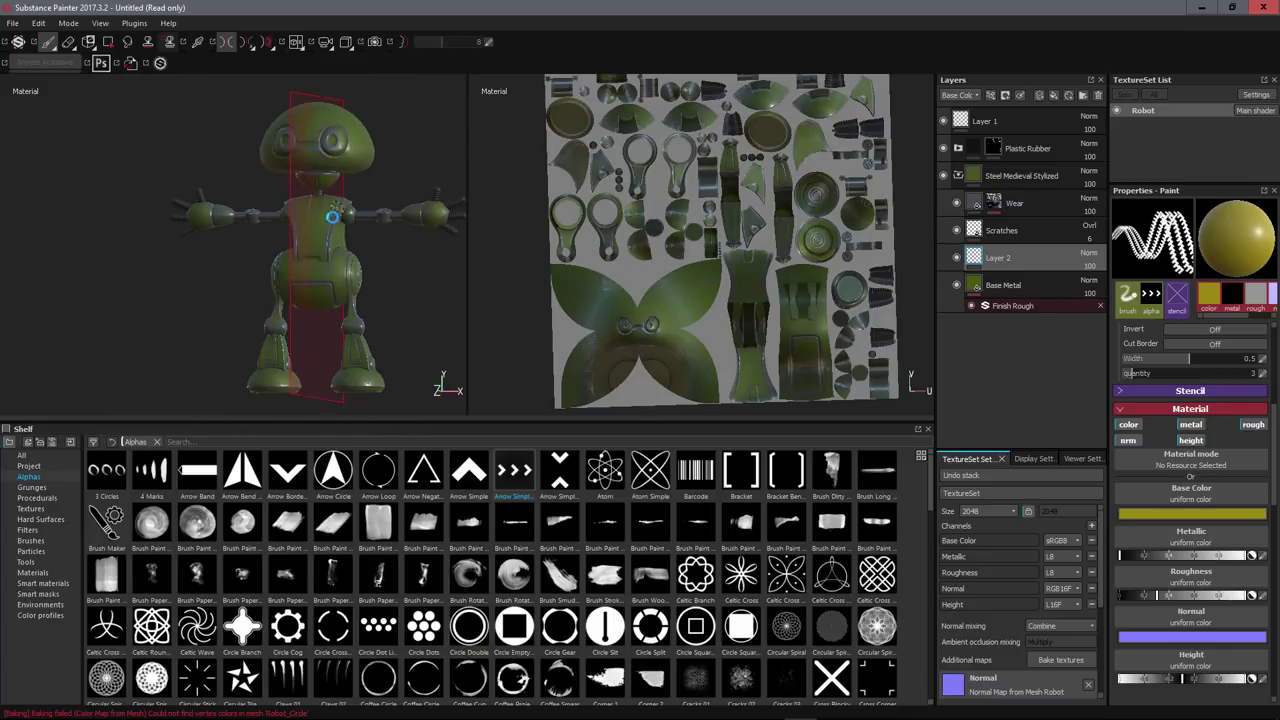
pyautogui.scroll(5, 332, 217)
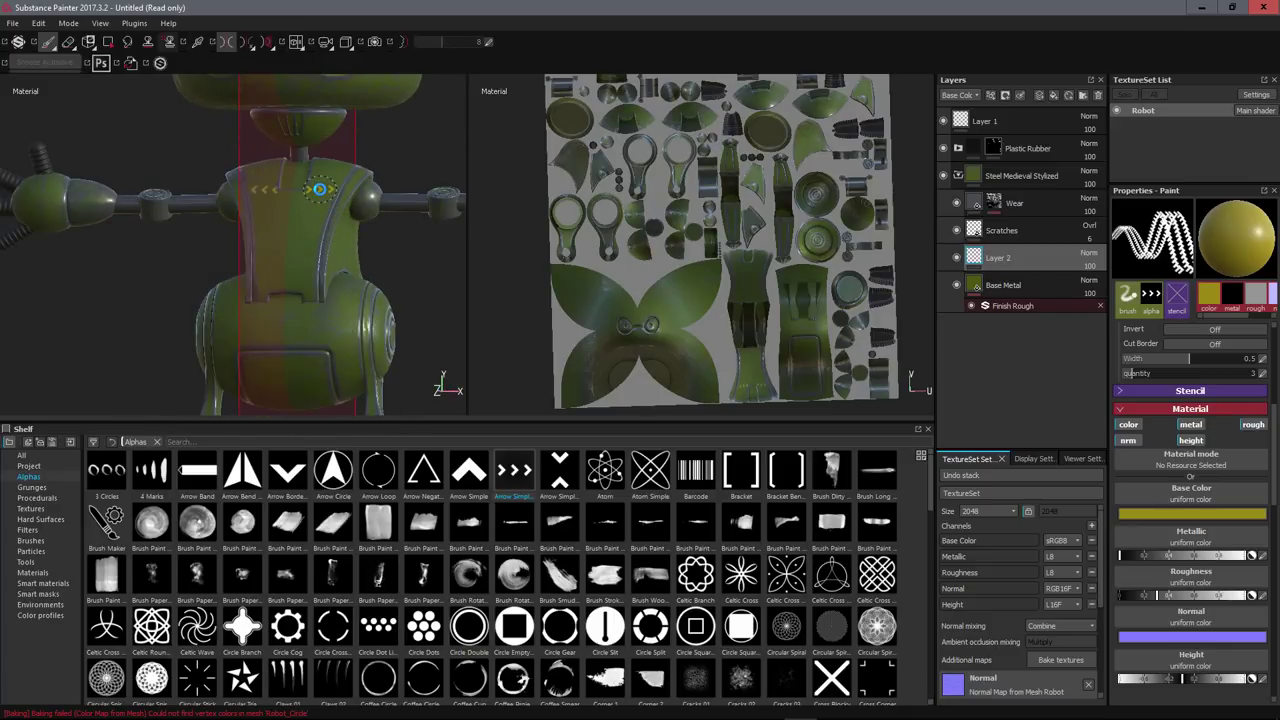
pyautogui.keyDown('alt'); pyautogui.moveTo(350, 197); pyautogui.dragTo(377, 206); pyautogui.keyUp('alt')
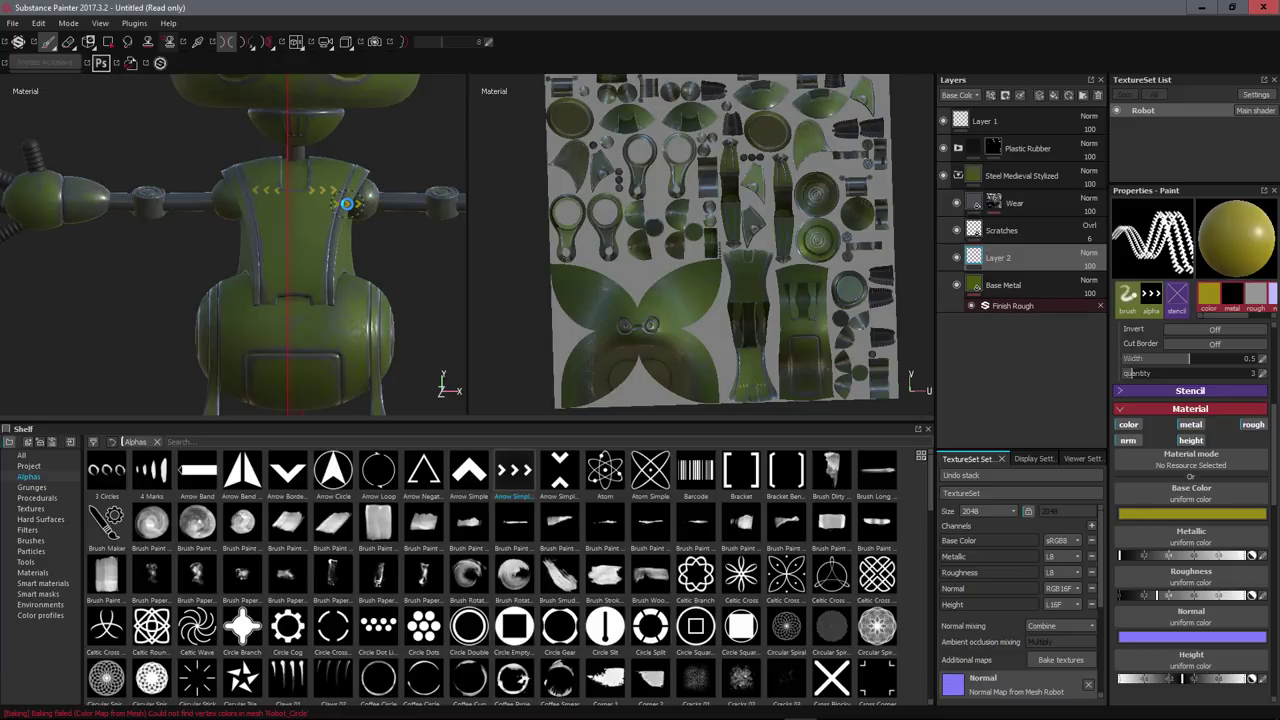
# - Rotate the brush and stamp mirrored, upward-pointing yellow triple arrows on the front and back panels of the lower legs
pyautogui.keyDown('alt'); pyautogui.moveTo(369, 327); pyautogui.dragTo(315, 118, button='middle'); pyautogui.keyUp('alt')
pyautogui.scroll(-3, 371, 326)
pyautogui.scroll(3, 364, 284)
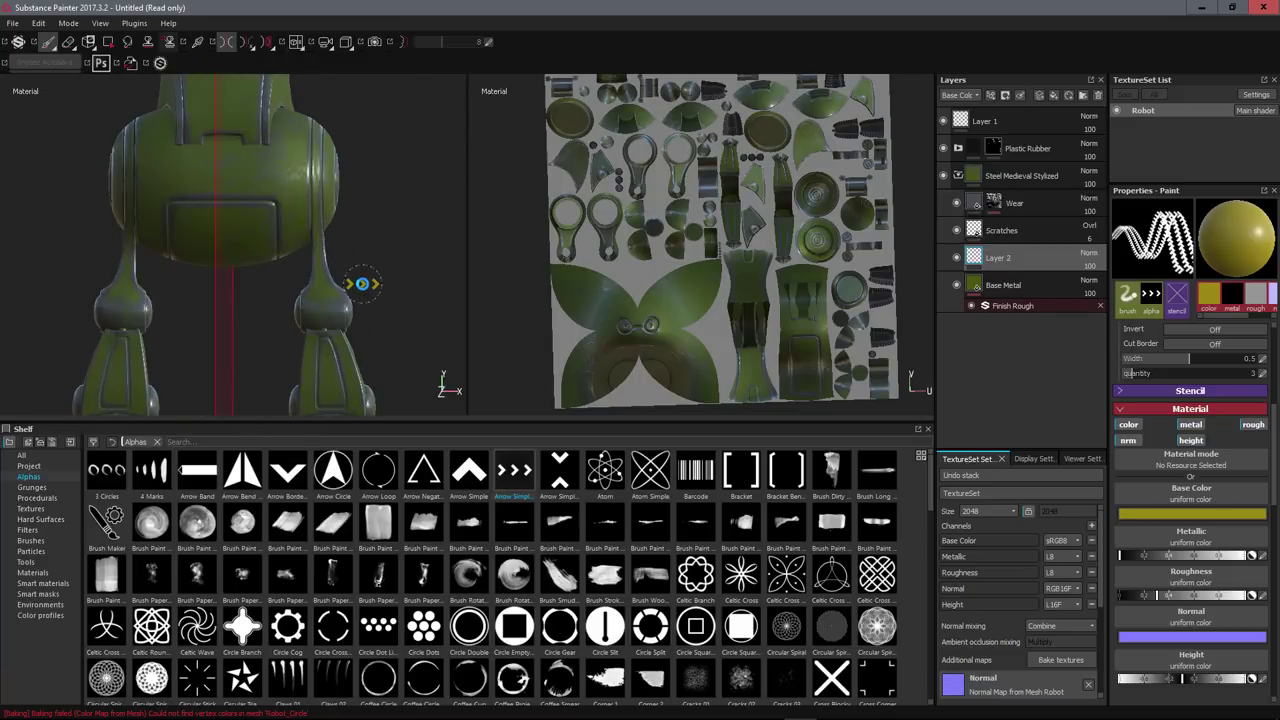
pyautogui.keyDown('alt'); pyautogui.moveTo(364, 284); pyautogui.dragTo(350, 164, button='middle'); pyautogui.keyUp('alt')
pyautogui.scroll(3, 349, 266)
pyautogui.keyDown('alt'); pyautogui.moveTo(346, 275); pyautogui.dragTo(341, 208, button='middle'); pyautogui.keyUp('alt')
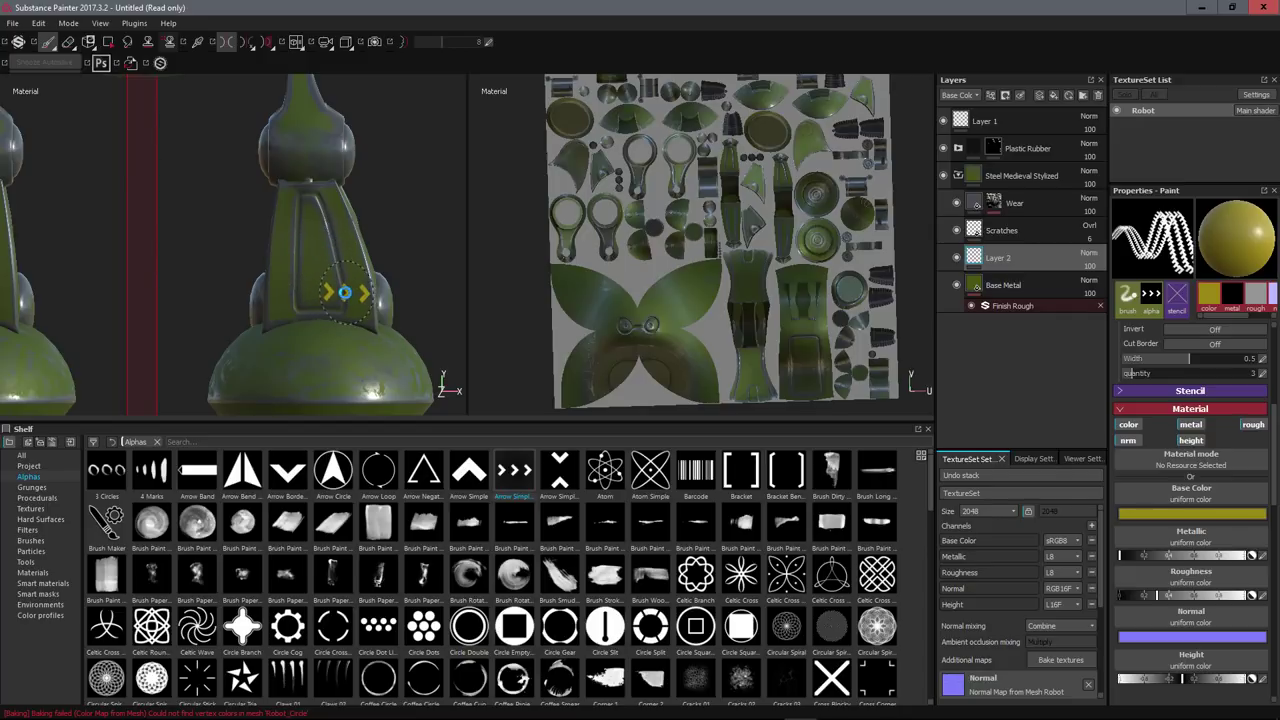
pyautogui.press('ctrl')
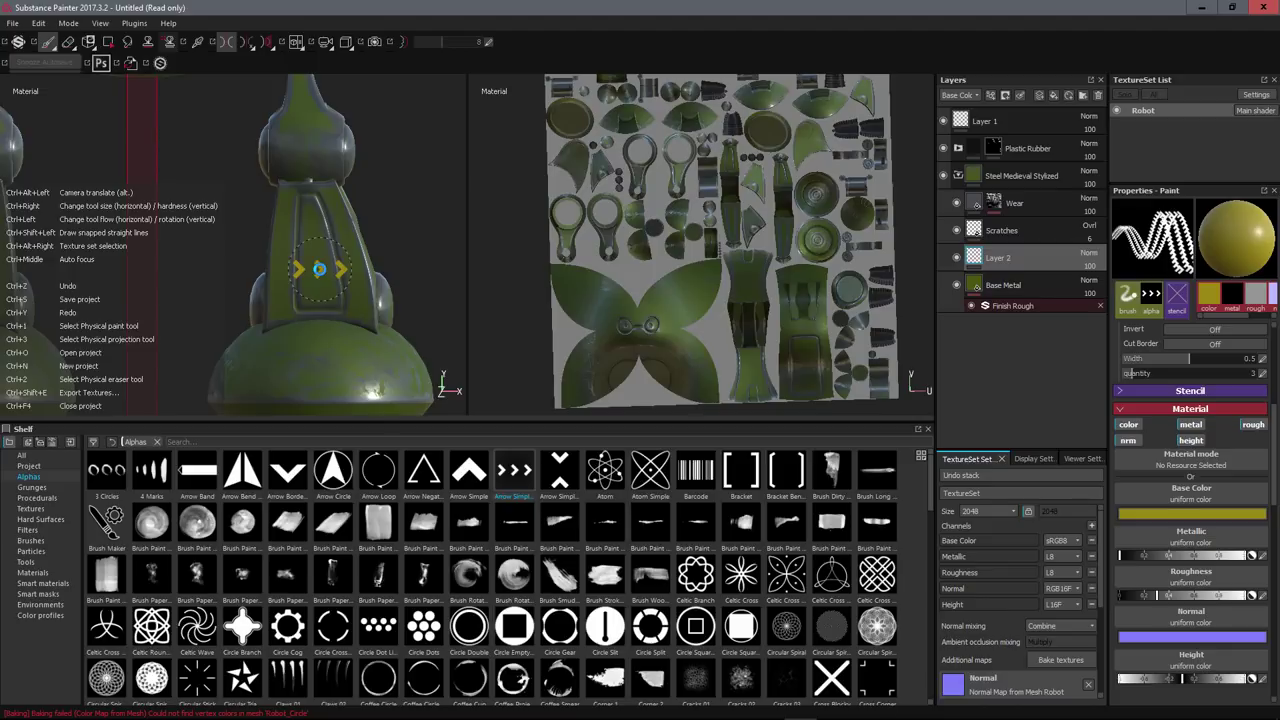
pyautogui.moveTo(316, 268)
pyautogui.keyDown('ctrl'); pyautogui.mouseDown()
pyautogui.moveTo(408, 374)
pyautogui.moveTo(328, 290)
pyautogui.moveTo(297, 203)
pyautogui.moveTo(6, 194)
pyautogui.moveTo(323, 274)
pyautogui.moveTo(353, 267)
pyautogui.moveTo(334, 268)
pyautogui.mouseUp(); pyautogui.keyUp('ctrl')
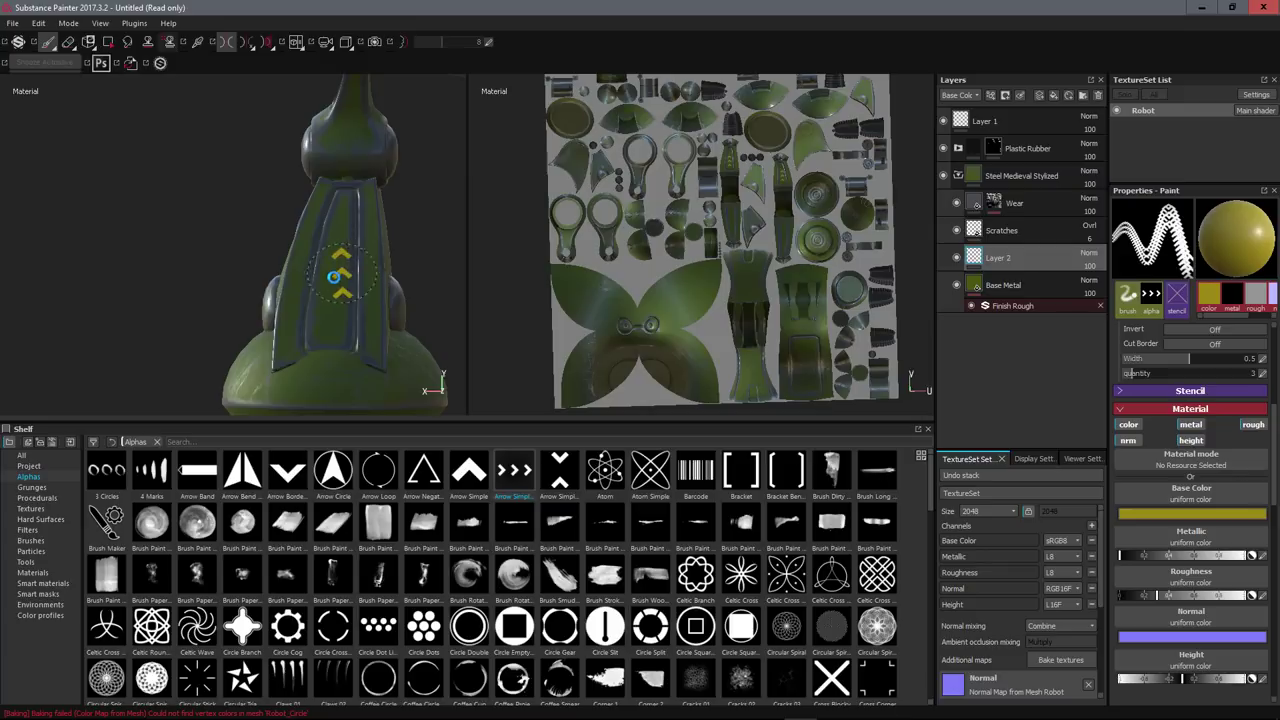
pyautogui.click(334, 284)
# - Stamp upward-pointing triple arrows on the outer side of both upper legs
pyautogui.keyDown('alt'); pyautogui.moveTo(229, 240); pyautogui.dragTo(349, 246); pyautogui.keyUp('alt')
pyautogui.keyDown('alt'); pyautogui.moveTo(349, 246); pyautogui.dragTo(309, 258, button='right'); pyautogui.keyUp('alt')
pyautogui.moveTo(309, 258)
pyautogui.keyDown('alt'); pyautogui.mouseDown()
pyautogui.moveTo(343, 251)
pyautogui.moveTo(337, 346)
pyautogui.moveTo(283, 261)
pyautogui.moveTo(284, 150)
pyautogui.mouseUp(); pyautogui.keyUp('alt')
pyautogui.keyDown('alt'); pyautogui.moveTo(284, 150); pyautogui.dragTo(297, 169, button='right'); pyautogui.keyUp('alt')
pyautogui.keyDown('alt'); pyautogui.moveTo(297, 169); pyautogui.dragTo(277, 220, button='middle'); pyautogui.keyUp('alt')
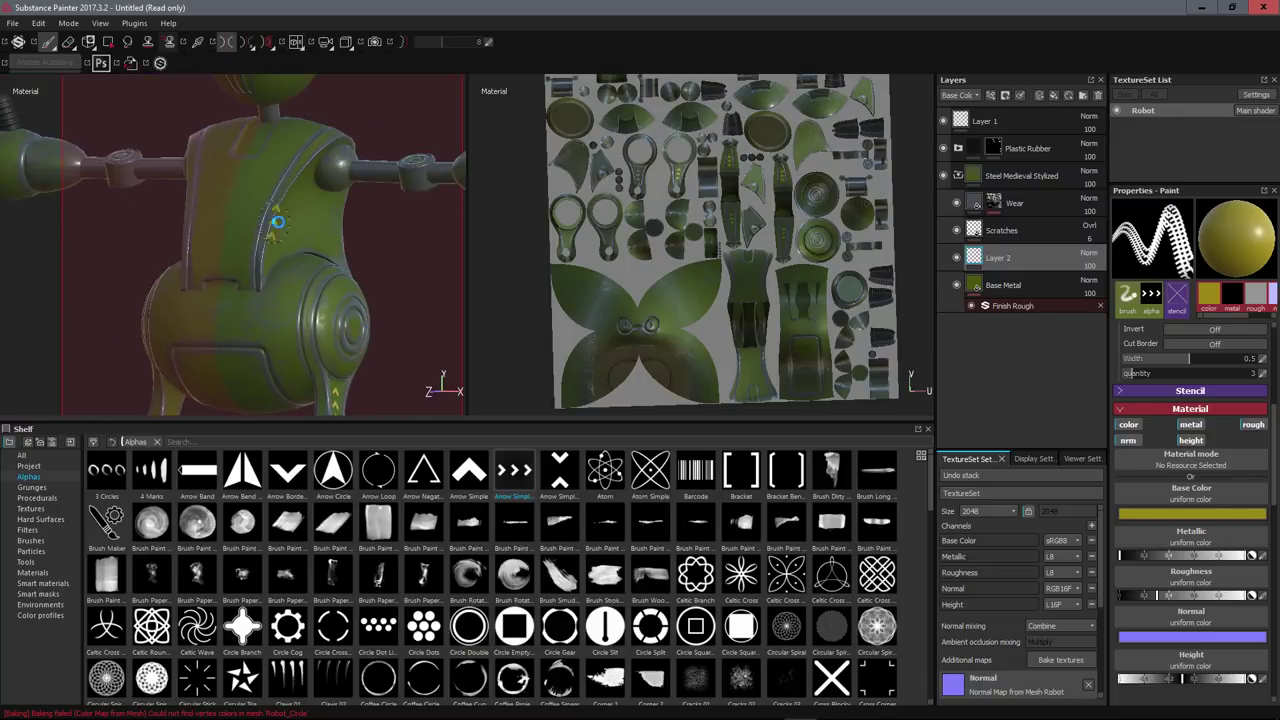
# - Angle the brush along the chest trim and stamp mirrored, upward-pointing triple arrows on the upper chest
pyautogui.moveTo(277, 220)
pyautogui.keyDown('alt'); pyautogui.mouseDown()
pyautogui.moveTo(227, 184)
pyautogui.moveTo(268, 175)
pyautogui.moveTo(243, 170)
pyautogui.moveTo(270, 155)
pyautogui.moveTo(261, 150)
pyautogui.mouseUp(); pyautogui.keyUp('alt')
pyautogui.keyDown('ctrl'); pyautogui.moveTo(261, 149); pyautogui.dragTo(286, 235, button='right'); pyautogui.keyUp('ctrl')
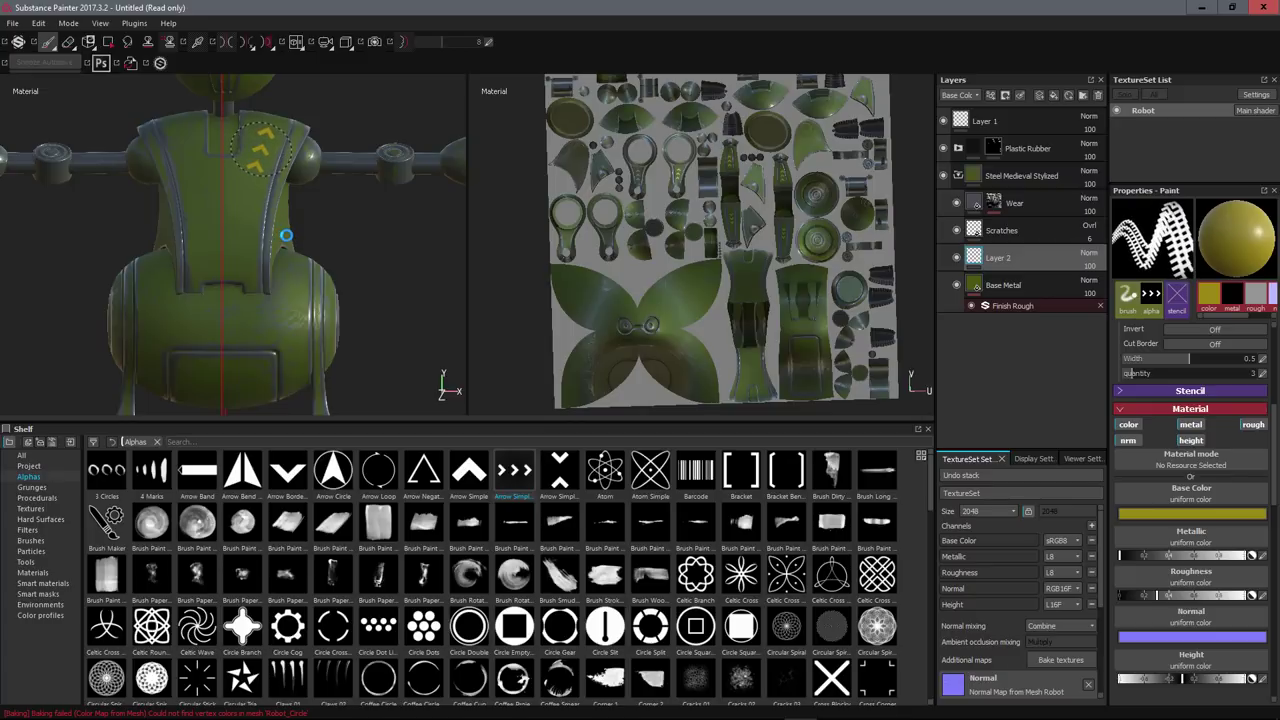
pyautogui.click(259, 152)
# - Adjust the brush rotation and stamp mirrored triple arrows on both sides of the robot's upper back
pyautogui.keyDown('alt'); pyautogui.moveTo(384, 226); pyautogui.dragTo(308, 150); pyautogui.keyUp('alt')
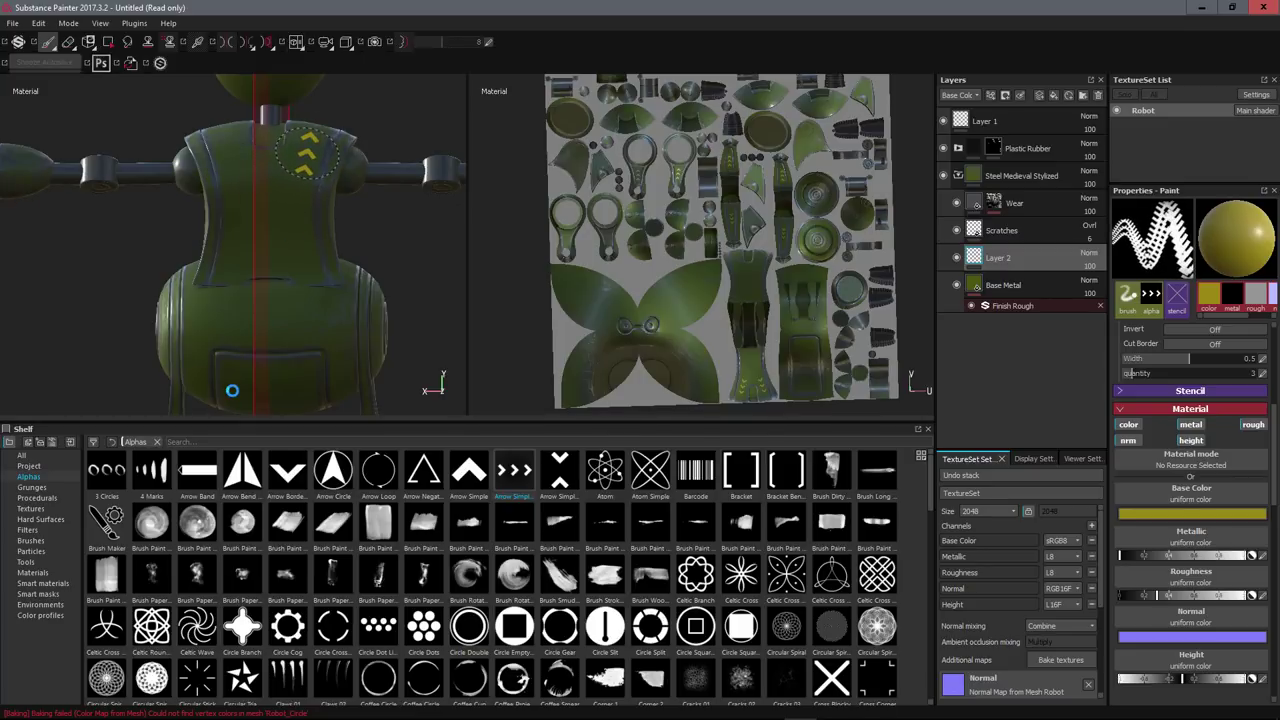
pyautogui.click(303, 158)
pyautogui.keyDown('alt'); pyautogui.moveTo(303, 158); pyautogui.dragTo(284, 162, button='right'); pyautogui.keyUp('alt')
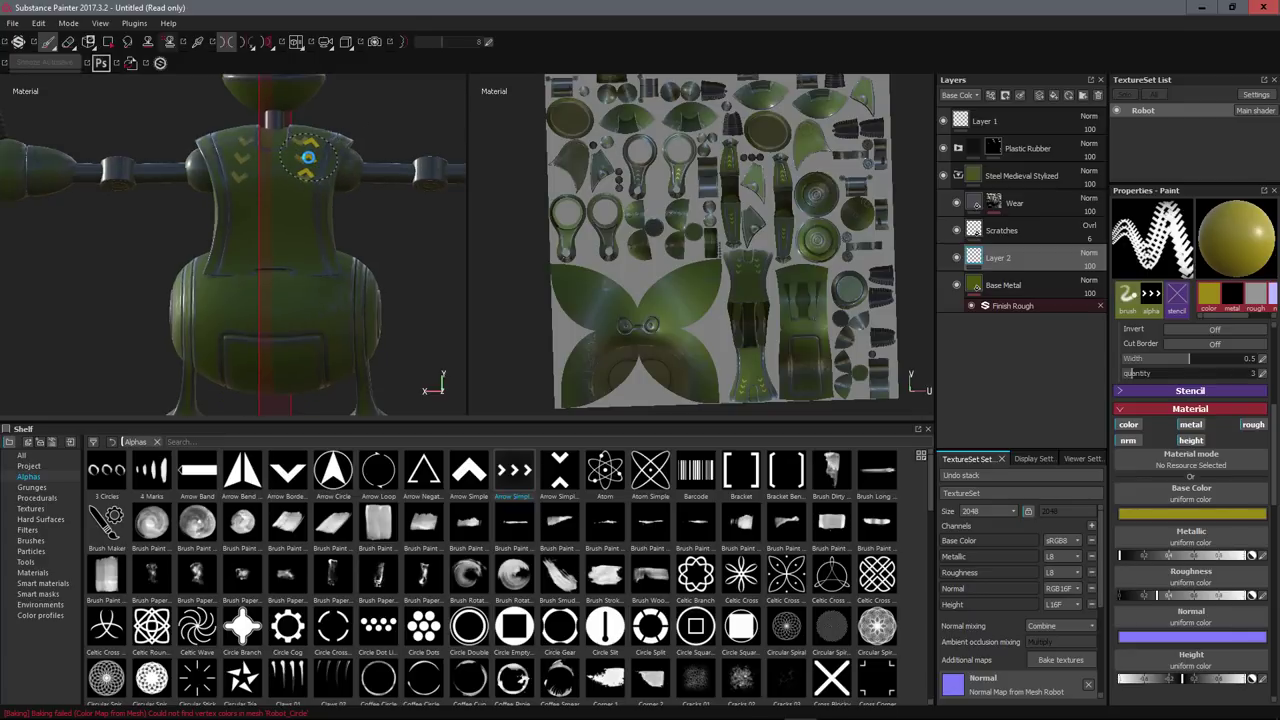
pyautogui.moveTo(312, 150)
pyautogui.keyDown('alt'); pyautogui.mouseDown()
pyautogui.moveTo(343, 146)
pyautogui.moveTo(288, 172)
pyautogui.moveTo(253, 160)
pyautogui.mouseUp(); pyautogui.keyUp('alt')
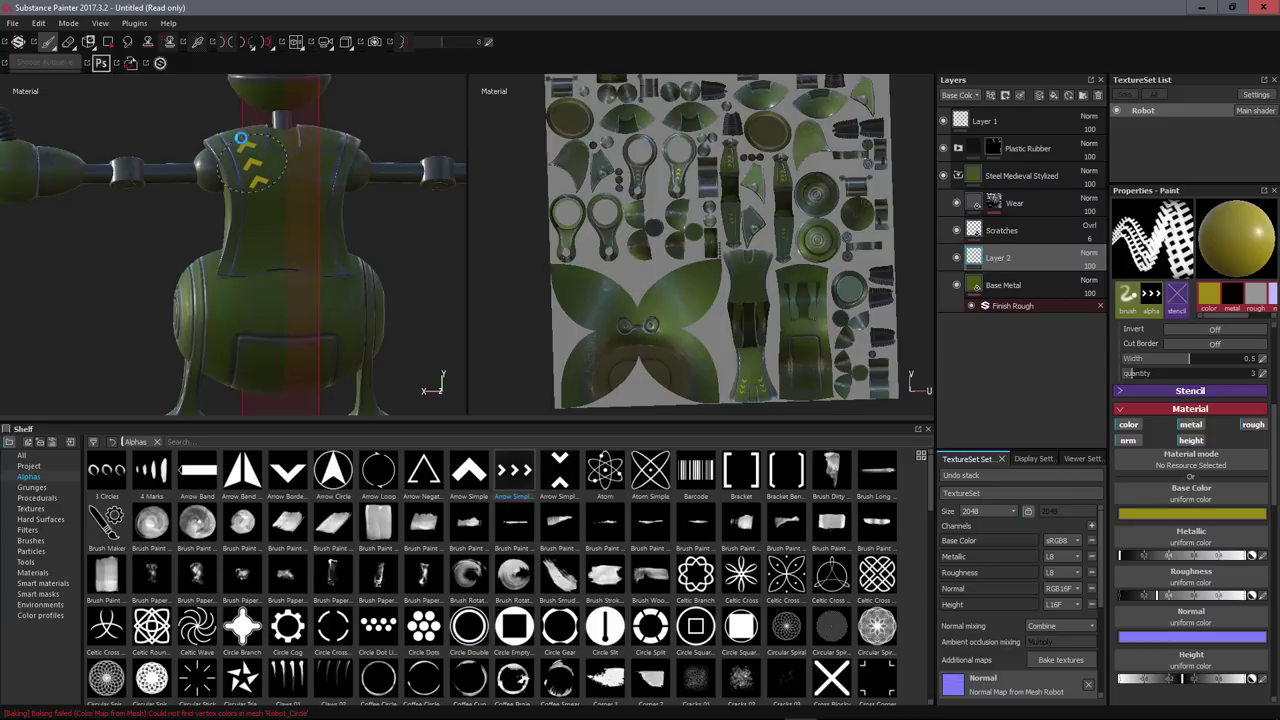
pyautogui.moveTo(256, 162); pyautogui.dragTo(296, 122)
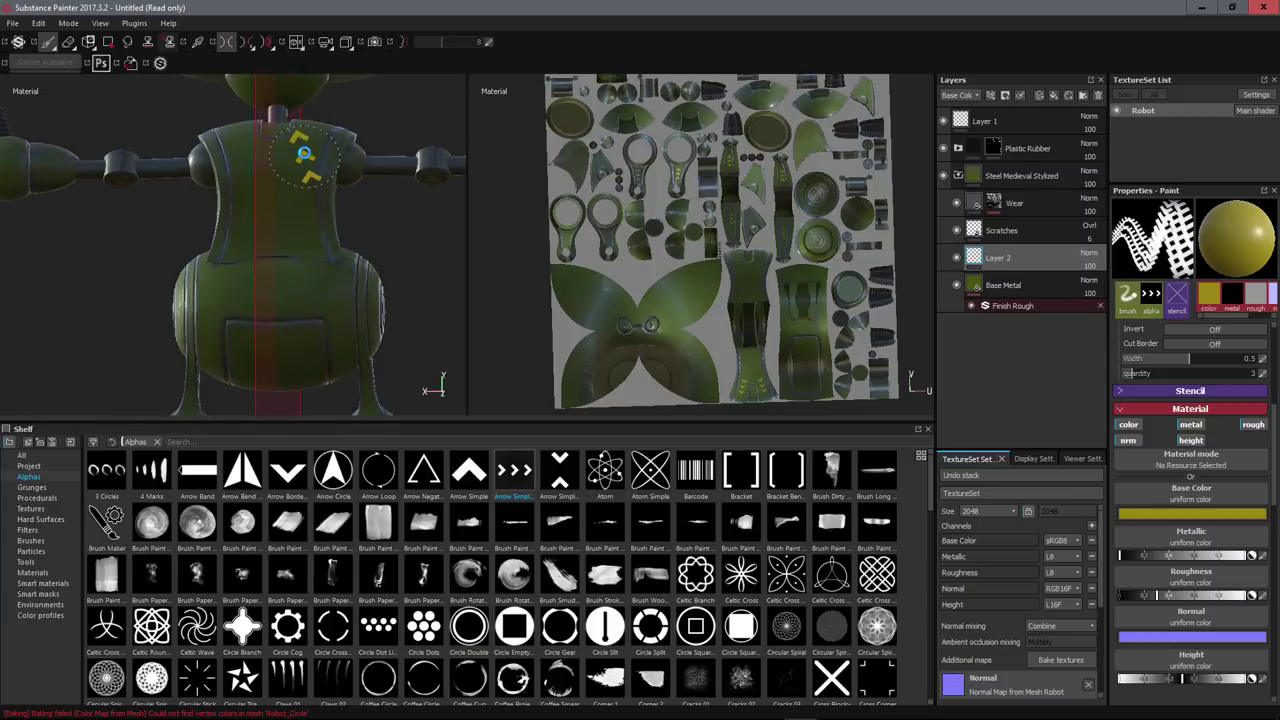
# - Enlarge the brush, rotate it horizontally, and stamp forward-pointing triple arrows on the sides of the robot's head
pyautogui.keyDown('alt'); pyautogui.moveTo(395, 112); pyautogui.dragTo(395, 190); pyautogui.keyUp('alt')
pyautogui.scroll(-3, 322, 178)
pyautogui.keyDown('alt'); pyautogui.moveTo(325, 150); pyautogui.dragTo(322, 252, button='middle'); pyautogui.keyUp('alt')
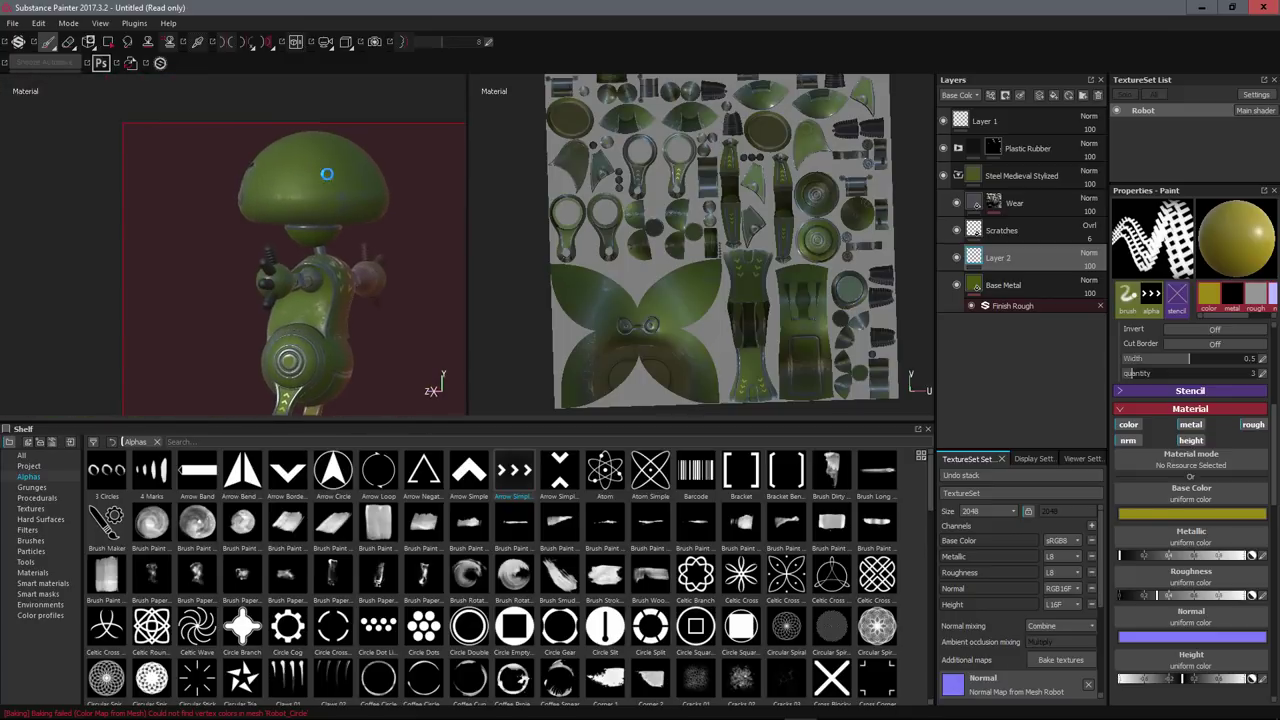
pyautogui.moveTo(338, 178)
pyautogui.keyDown('ctrl'); pyautogui.mouseDown()
pyautogui.moveTo(332, 194)
pyautogui.moveTo(325, 106)
pyautogui.mouseUp(); pyautogui.keyUp('ctrl')
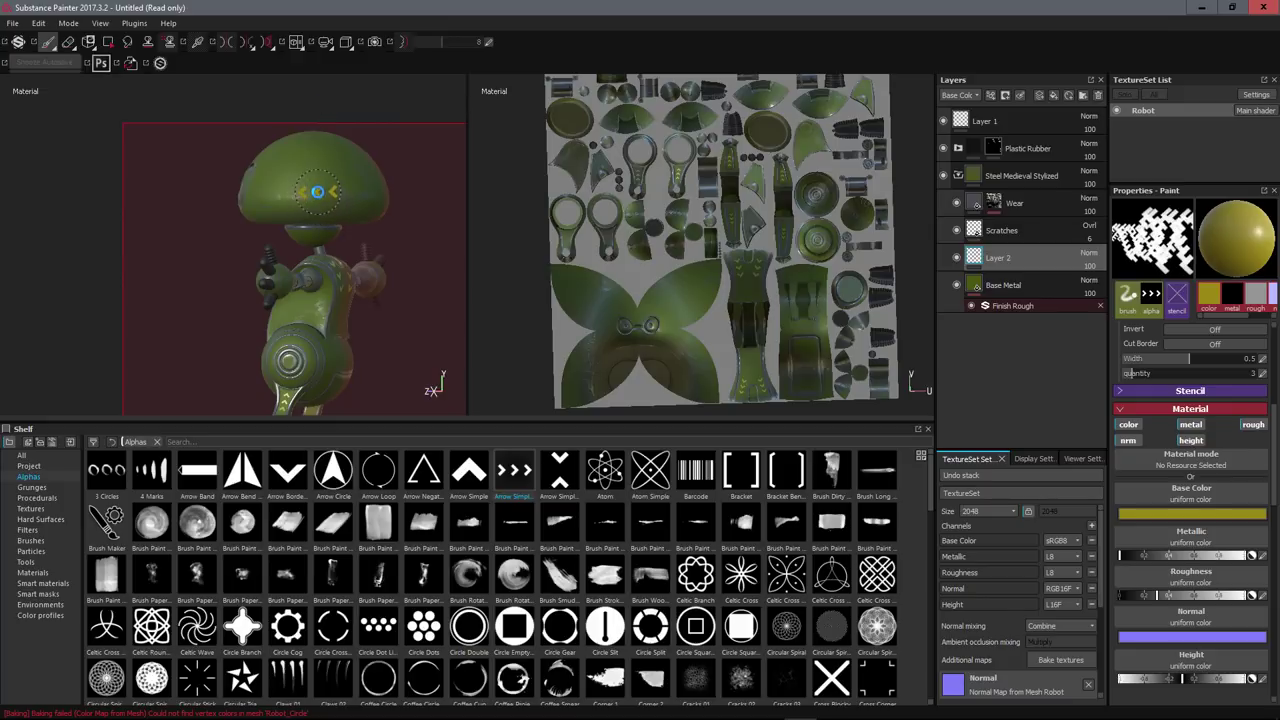
pyautogui.keyDown('alt'); pyautogui.moveTo(369, 254); pyautogui.dragTo(314, 184); pyautogui.keyUp('alt')
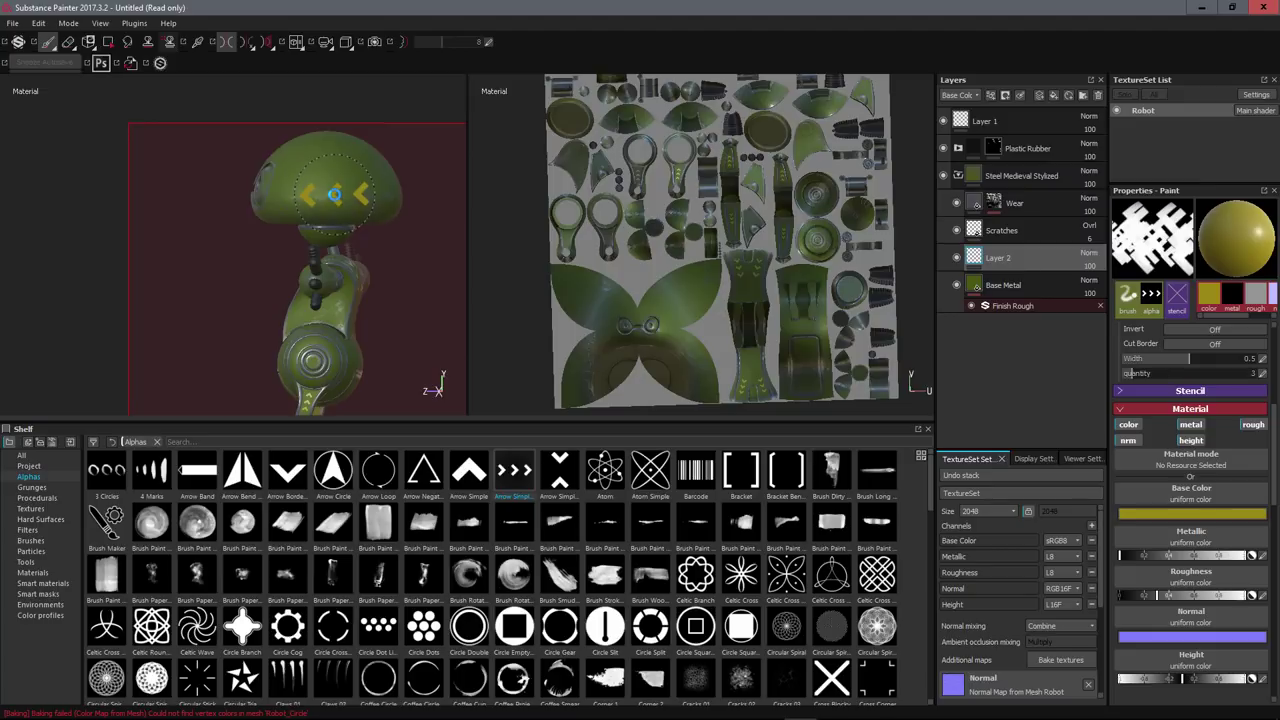
pyautogui.keyDown('alt'); pyautogui.moveTo(214, 232); pyautogui.dragTo(352, 263); pyautogui.keyUp('alt')
pyautogui.keyDown('alt'); pyautogui.moveTo(352, 263); pyautogui.dragTo(347, 206, button='middle'); pyautogui.keyUp('alt')
pyautogui.keyDown('alt'); pyautogui.moveTo(347, 206); pyautogui.dragTo(285, 257); pyautogui.keyUp('alt')
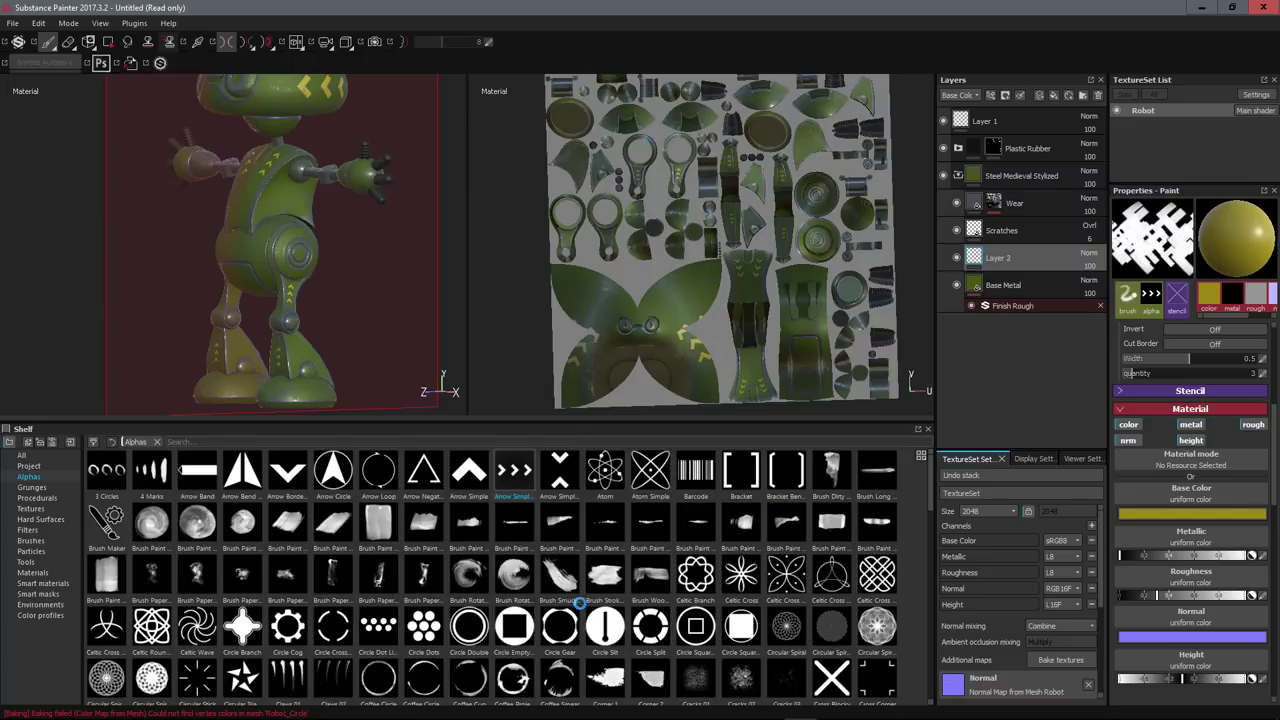
# - Assign the Circle Cross alpha to the brush and stamp it as a broken yellow ring centred on the hip discs
pyautogui.click(340, 625)
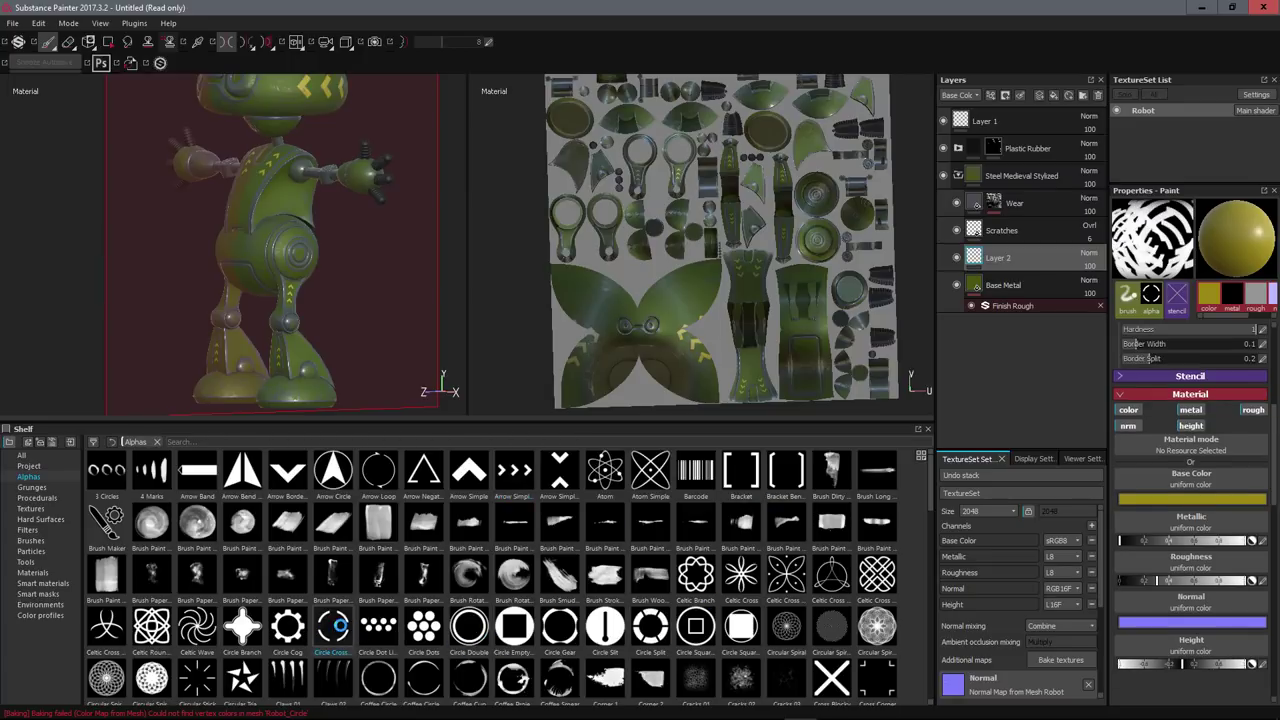
pyautogui.keyDown('alt'); pyautogui.moveTo(379, 364); pyautogui.dragTo(268, 345); pyautogui.keyUp('alt')
pyautogui.scroll(-3, 257, 238)
pyautogui.scroll(2, 257, 243)
pyautogui.scroll(-5, 247, 252)
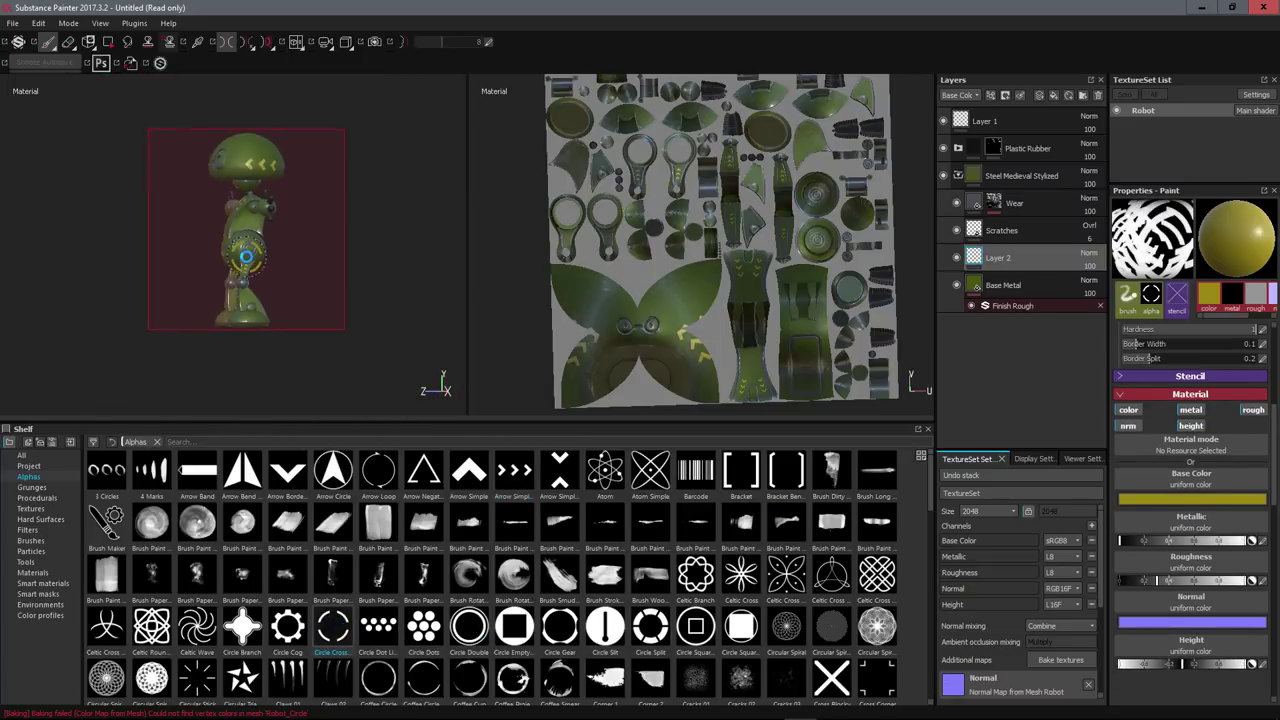
pyautogui.scroll(8, 246, 256)
pyautogui.keyDown('alt'); pyautogui.moveTo(255, 230); pyautogui.dragTo(233, 231); pyautogui.keyUp('alt')
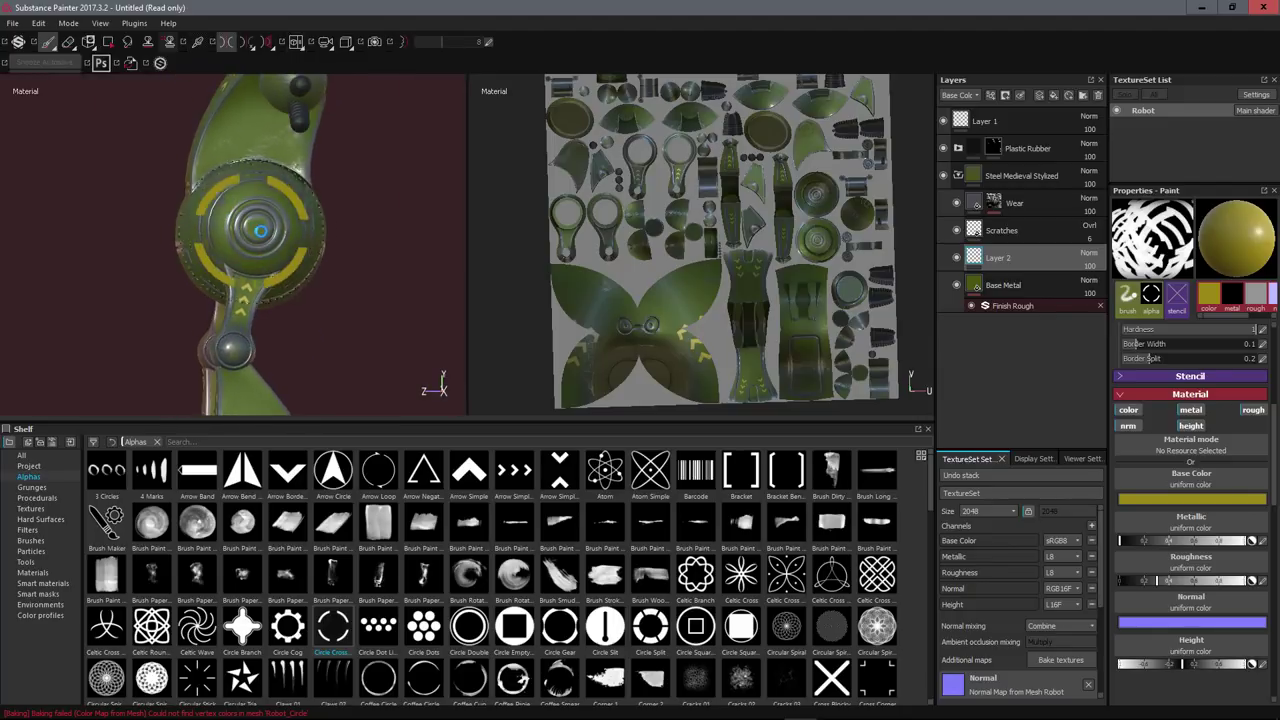
pyautogui.moveTo(256, 231)
pyautogui.keyDown('ctrl'); pyautogui.mouseDown(button='right')
pyautogui.moveTo(263, 254)
pyautogui.moveTo(252, 228)
pyautogui.mouseUp(button='right'); pyautogui.keyUp('ctrl')
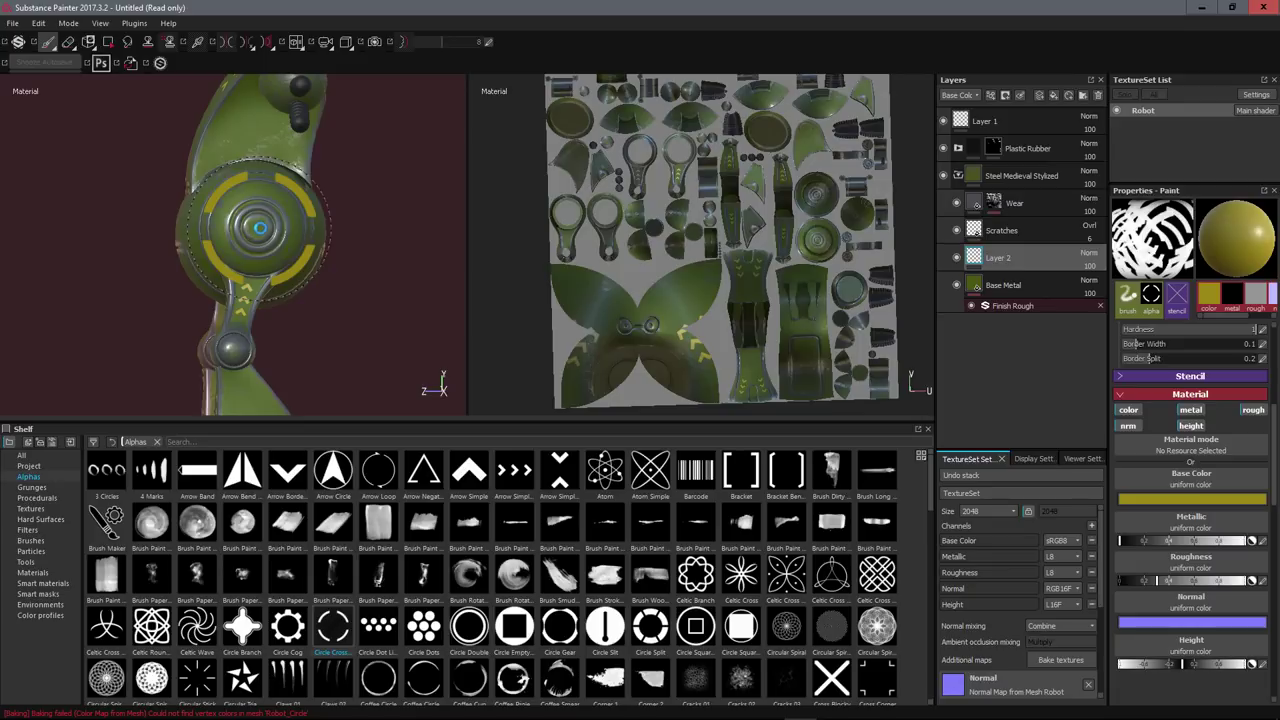
pyautogui.moveTo(259, 229)
pyautogui.keyDown('ctrl'); pyautogui.mouseDown(button='right')
pyautogui.moveTo(285, 231)
pyautogui.moveTo(230, 231)
pyautogui.mouseUp(button='right'); pyautogui.keyUp('ctrl')
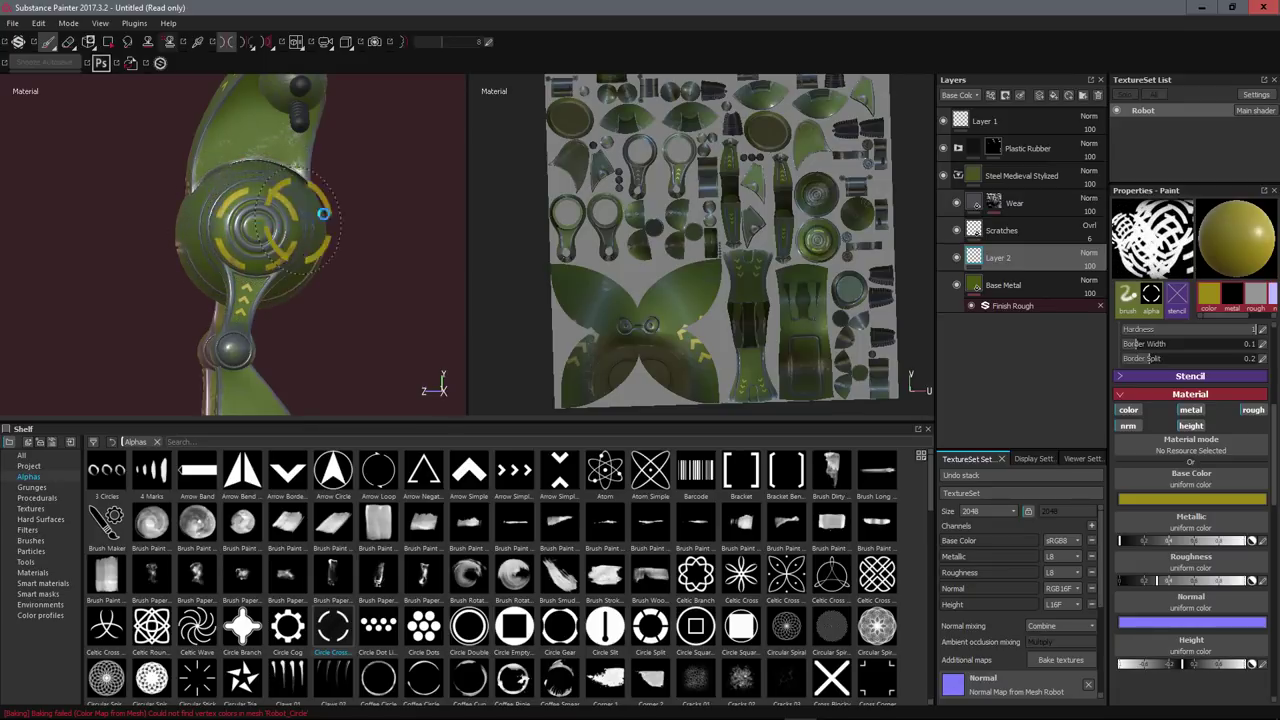
pyautogui.keyDown('alt'); pyautogui.moveTo(323, 209); pyautogui.dragTo(271, 214); pyautogui.keyUp('alt')
# - Browse the alphas and assign Sign Caution to the brush
pyautogui.scroll(-15, 580, 611)
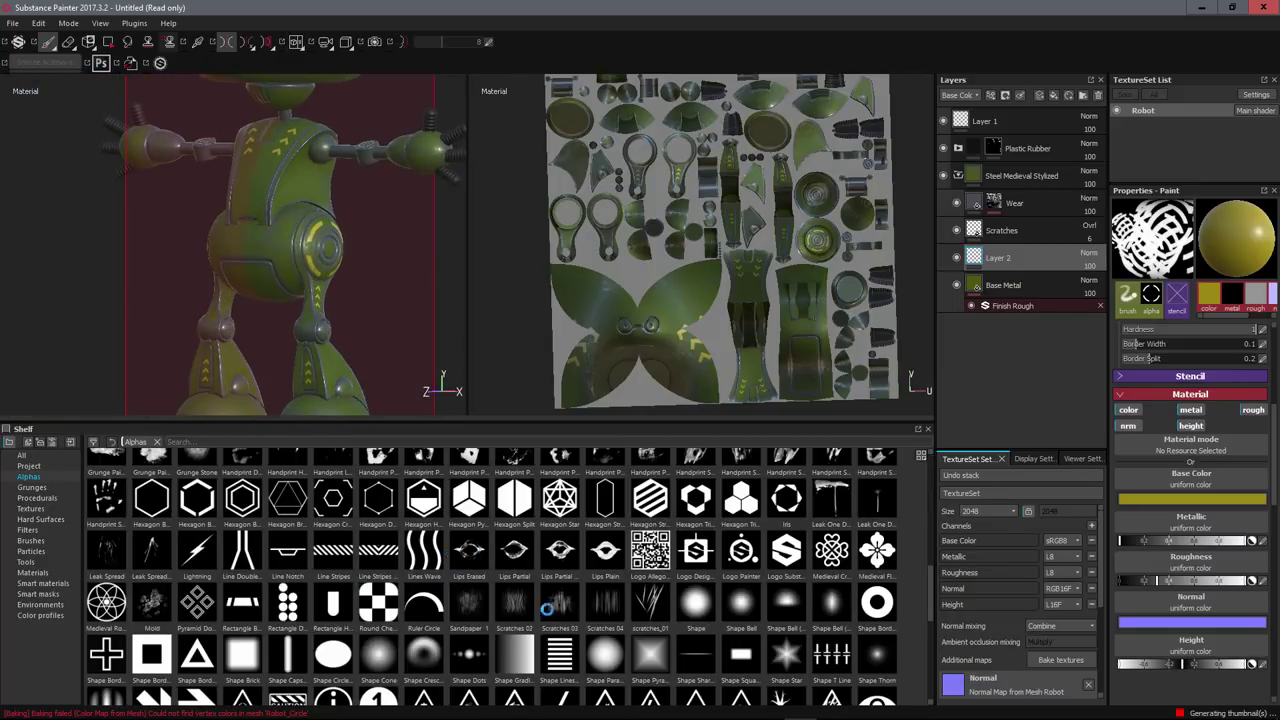
pyautogui.scroll(-10, 459, 551)
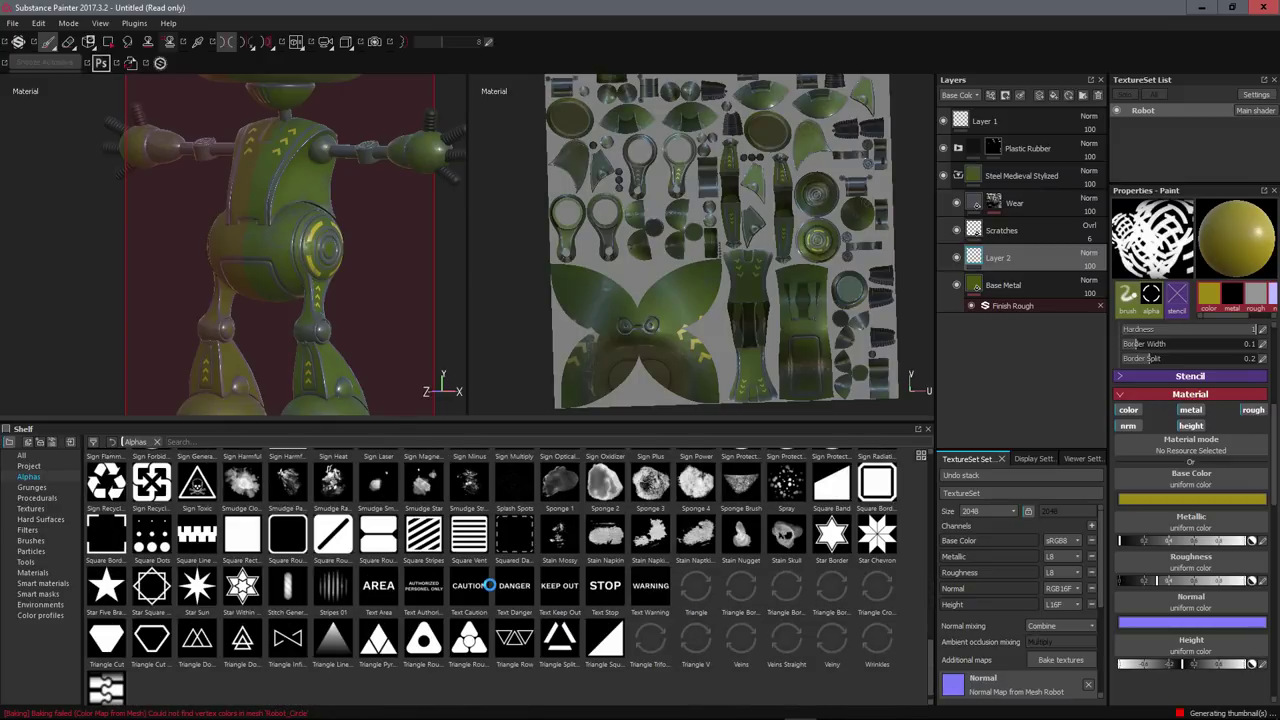
pyautogui.scroll(8, 402, 540)
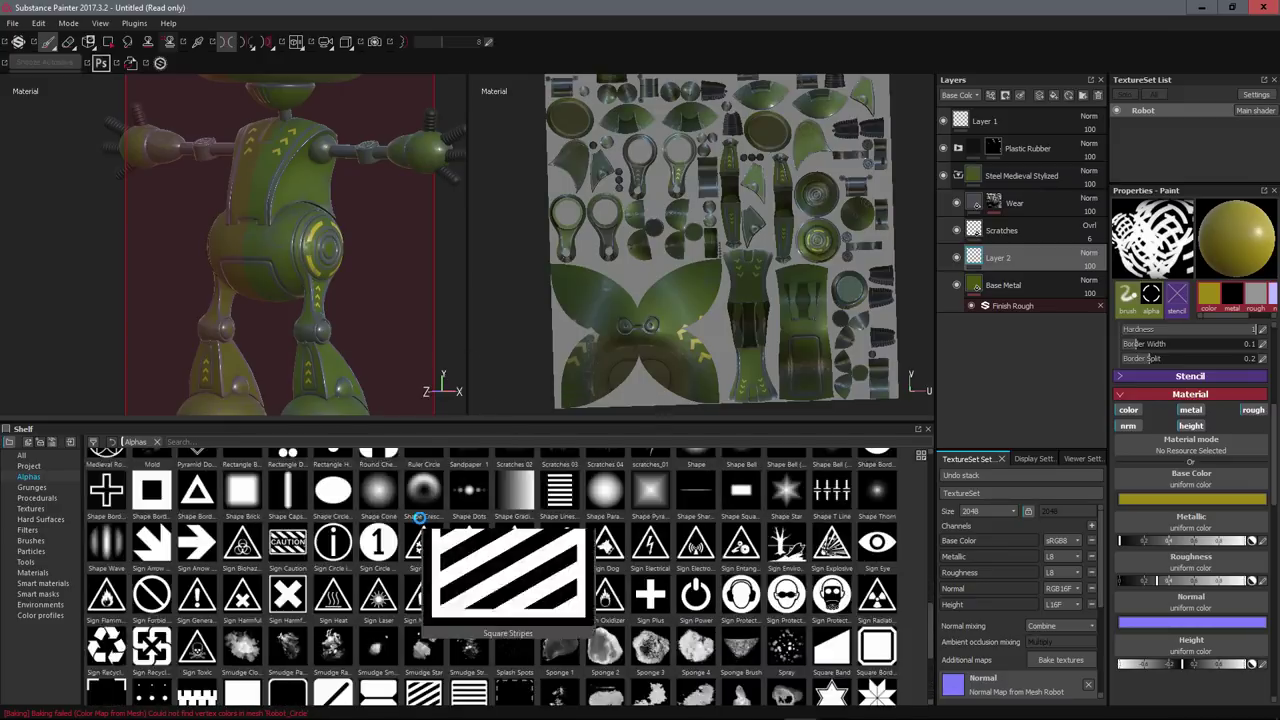
pyautogui.scroll(-3, 500, 537)
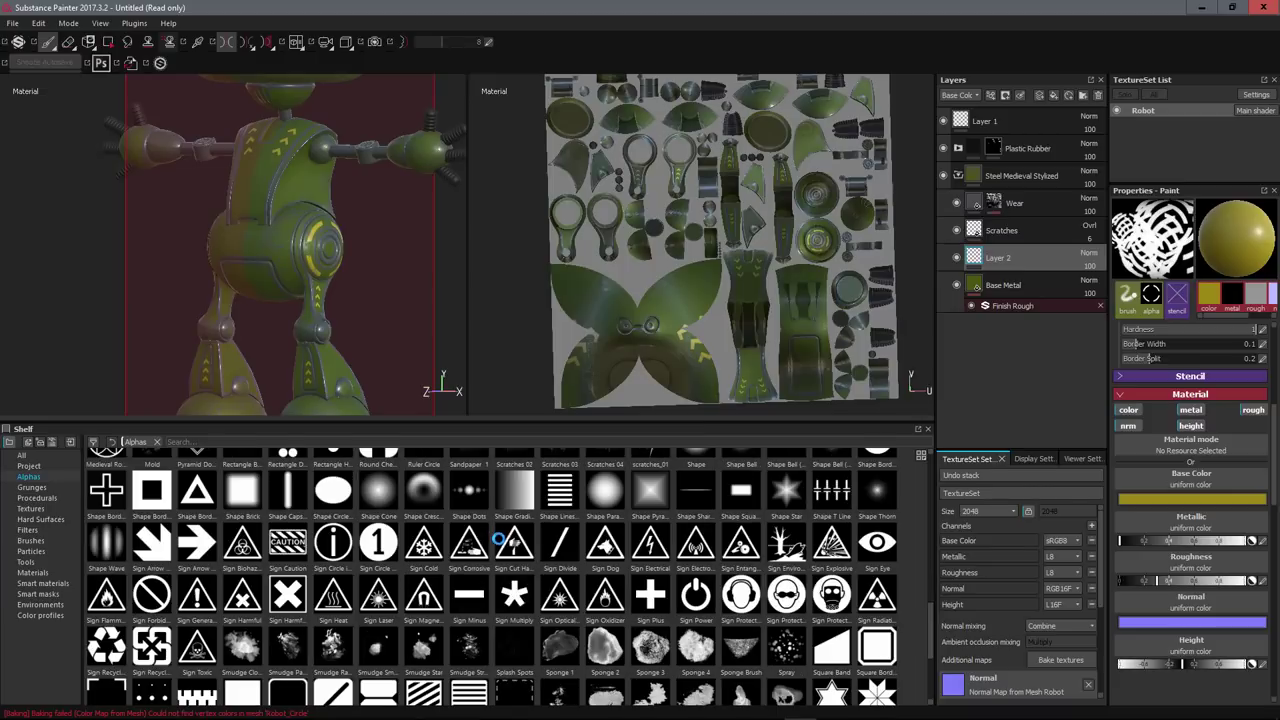
pyautogui.click(297, 545)
# - Fit the caution sign's size and rotation to the side of the torso and stamp it above the hip disc
pyautogui.moveTo(323, 194)
pyautogui.keyDown('alt'); pyautogui.mouseDown()
pyautogui.moveTo(348, 188)
pyautogui.moveTo(344, 247)
pyautogui.moveTo(366, 2)
pyautogui.mouseUp(); pyautogui.keyUp('alt')
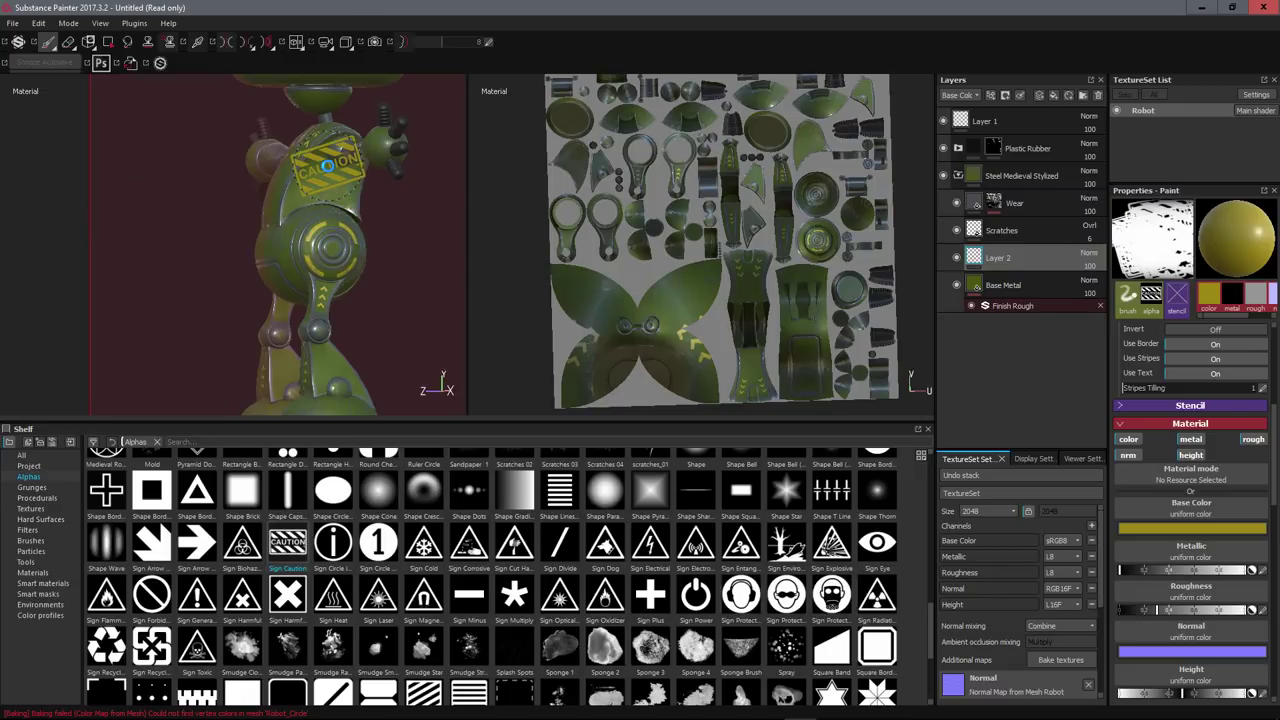
pyautogui.keyDown('ctrl'); pyautogui.moveTo(328, 165); pyautogui.dragTo(334, 133); pyautogui.keyUp('ctrl')
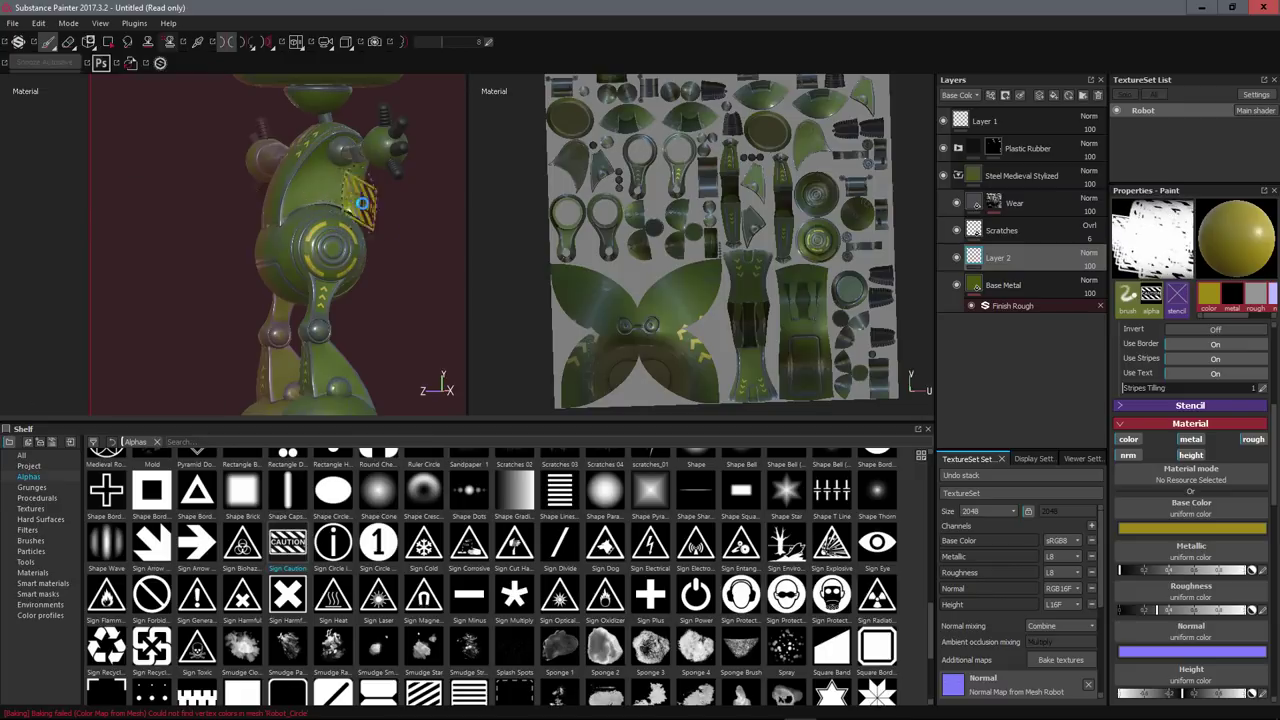
pyautogui.keyDown('ctrl'); pyautogui.moveTo(325, 182); pyautogui.dragTo(315, 182, button='right'); pyautogui.keyUp('ctrl')
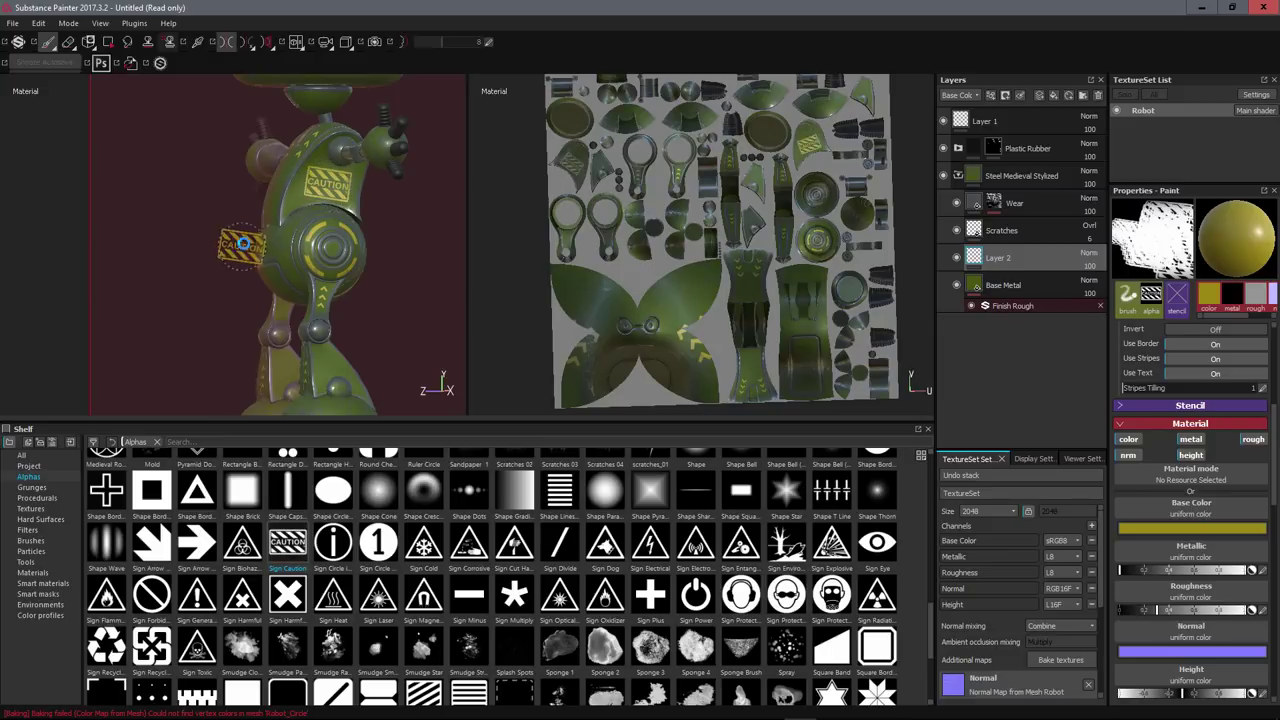
# - Turn off symmetry for painting and assign the split, upward-pointing Arrow Bend alpha to the brush
pyautogui.moveTo(241, 247)
pyautogui.keyDown('alt'); pyautogui.mouseDown()
pyautogui.moveTo(436, 248)
pyautogui.moveTo(380, 305)
pyautogui.mouseUp(); pyautogui.keyUp('alt')
pyautogui.keyDown('alt'); pyautogui.moveTo(380, 305); pyautogui.dragTo(328, 124, button='middle'); pyautogui.keyUp('alt')
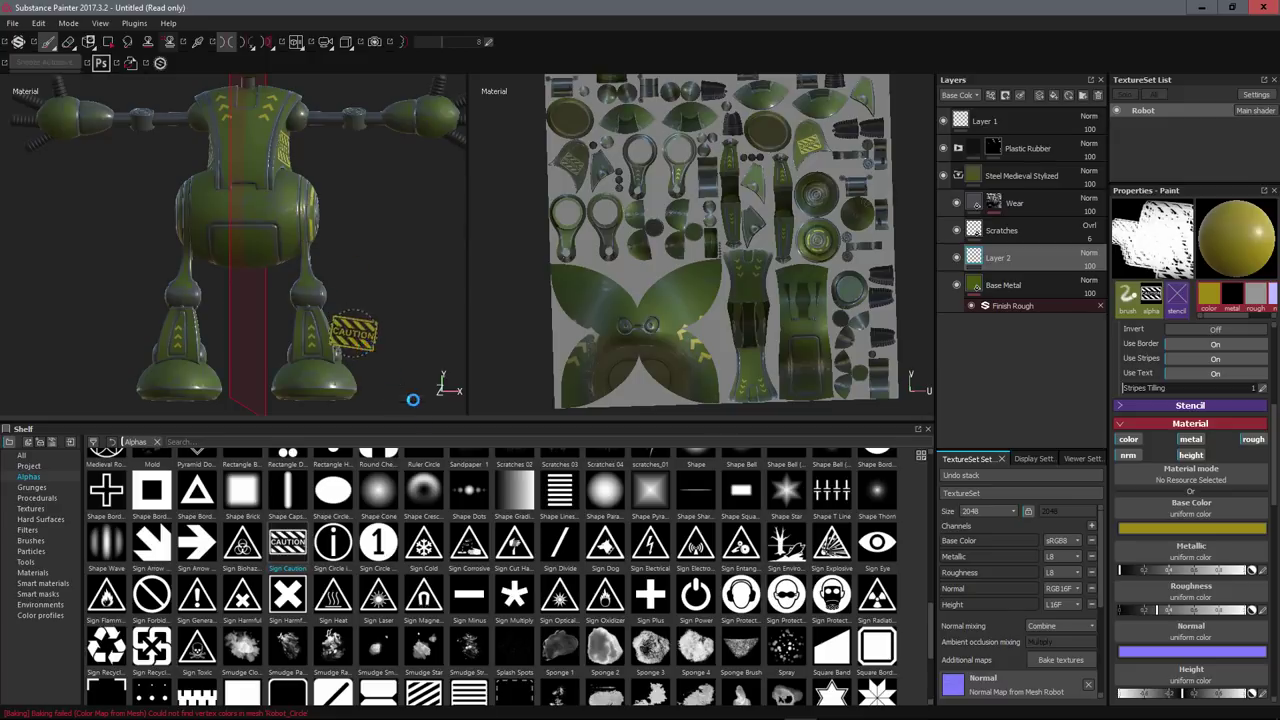
pyautogui.scroll(3, 340, 538)
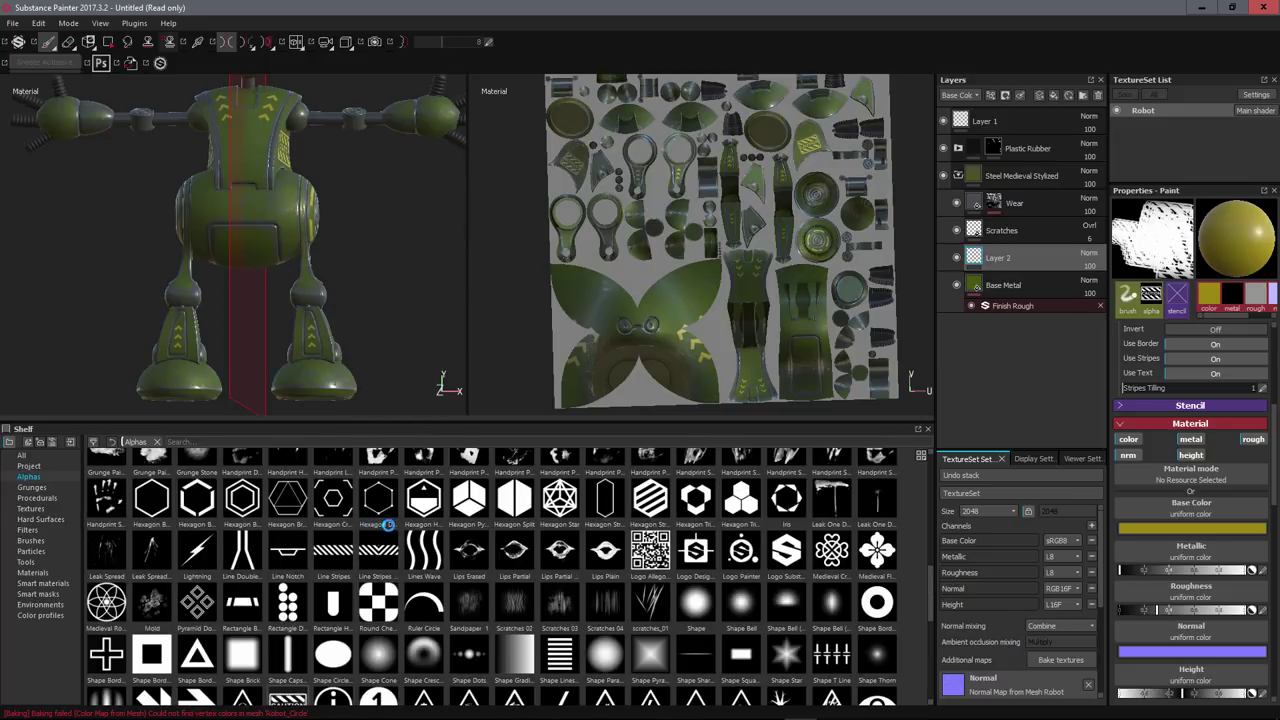
pyautogui.moveTo(305, 185)
pyautogui.keyDown('alt'); pyautogui.mouseDown()
pyautogui.moveTo(229, 137)
pyautogui.moveTo(314, 157)
pyautogui.moveTo(292, 146)
pyautogui.mouseUp(); pyautogui.keyUp('alt')
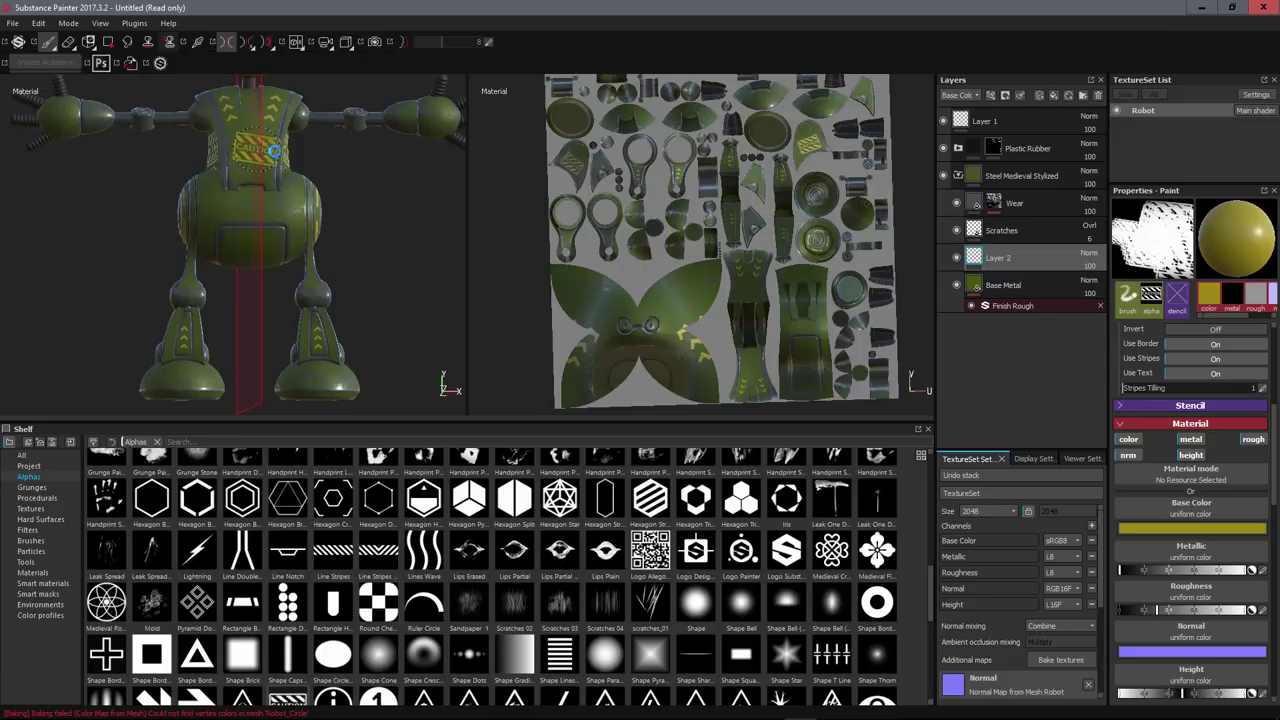
pyautogui.click(220, 42)
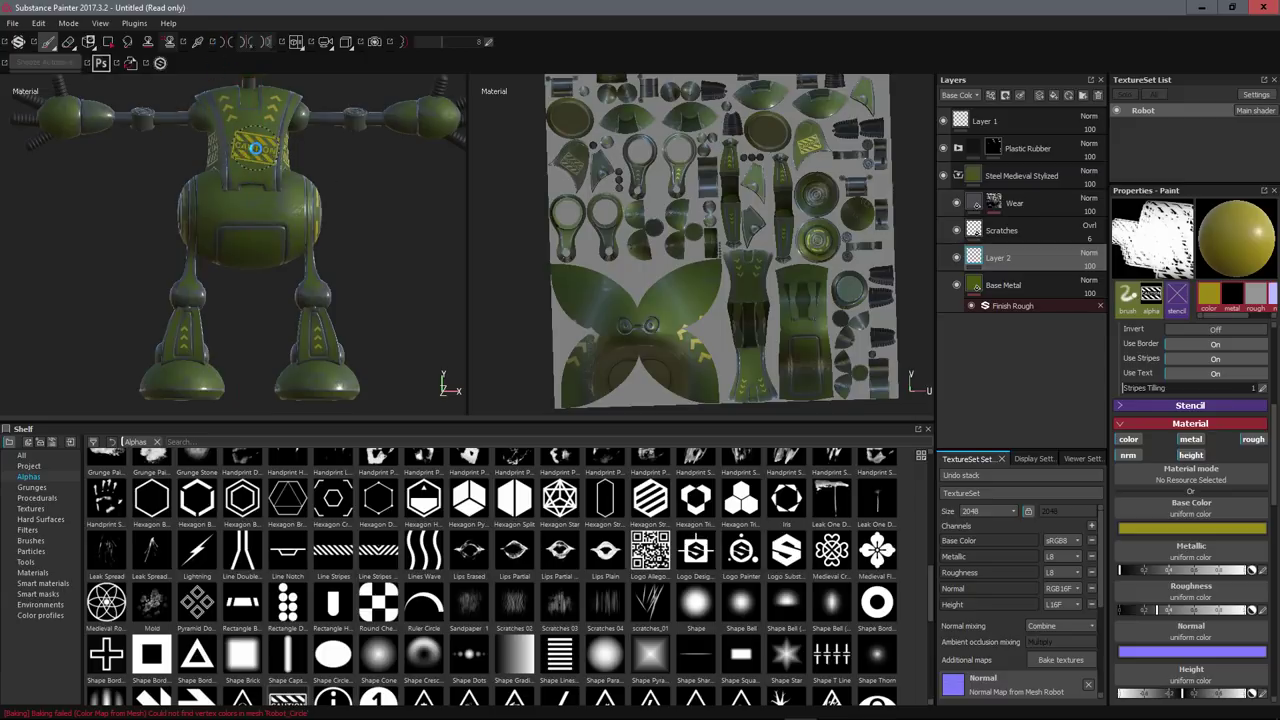
pyautogui.scroll(5, 545, 548)
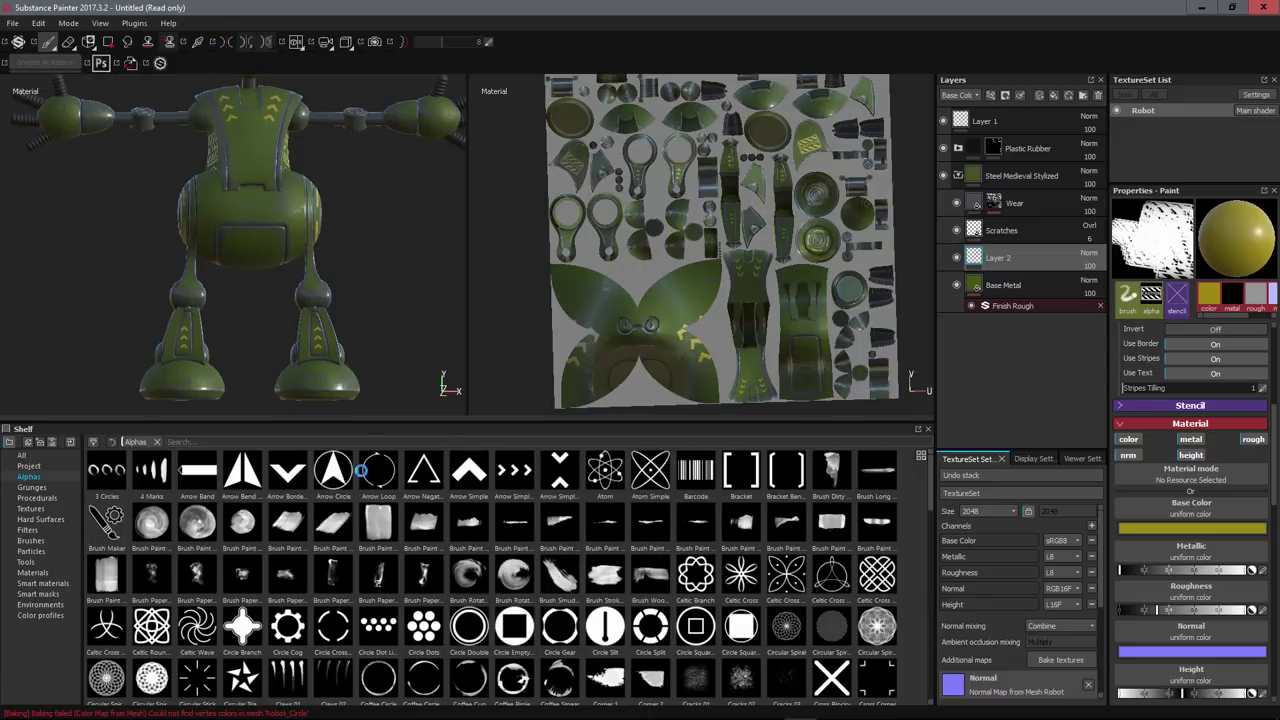
pyautogui.click(250, 466)
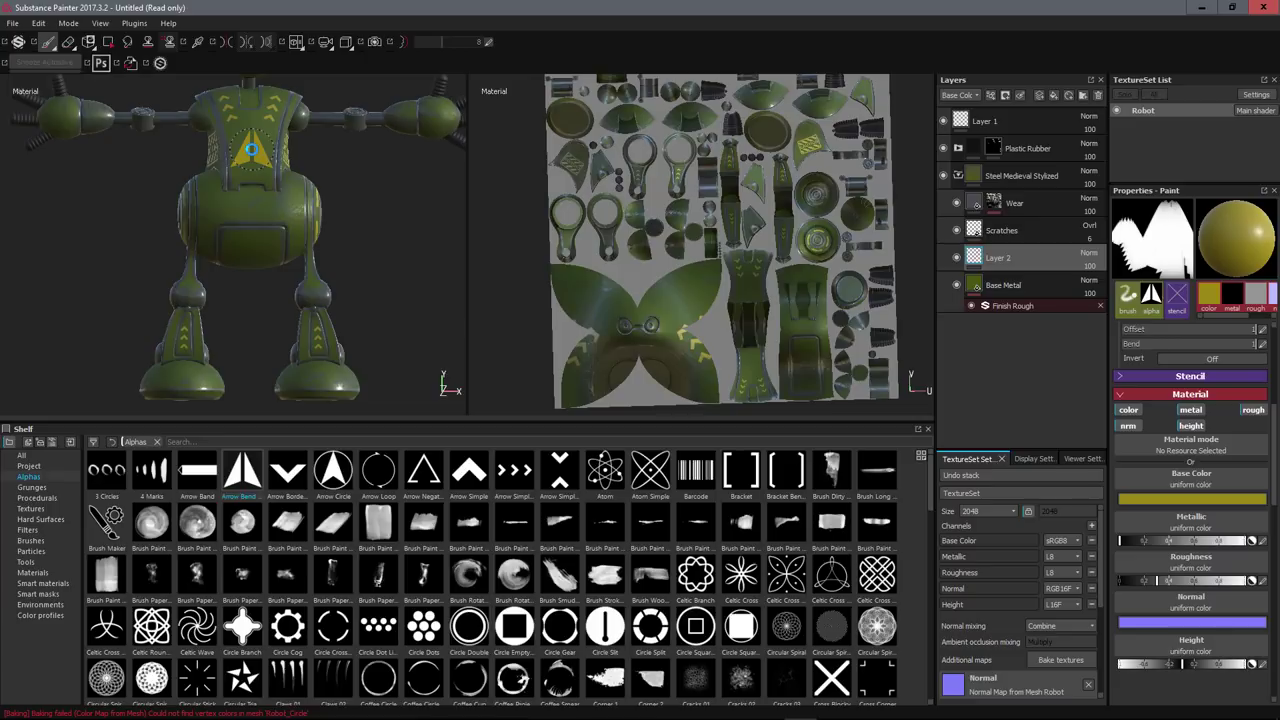
# - Stamp the large split arrow pointing up, centred on the lower front of the torso, redoing it until it sits straight
pyautogui.click(252, 149)
pyautogui.keyDown('alt'); pyautogui.moveTo(240, 177); pyautogui.dragTo(234, 152); pyautogui.keyUp('alt')
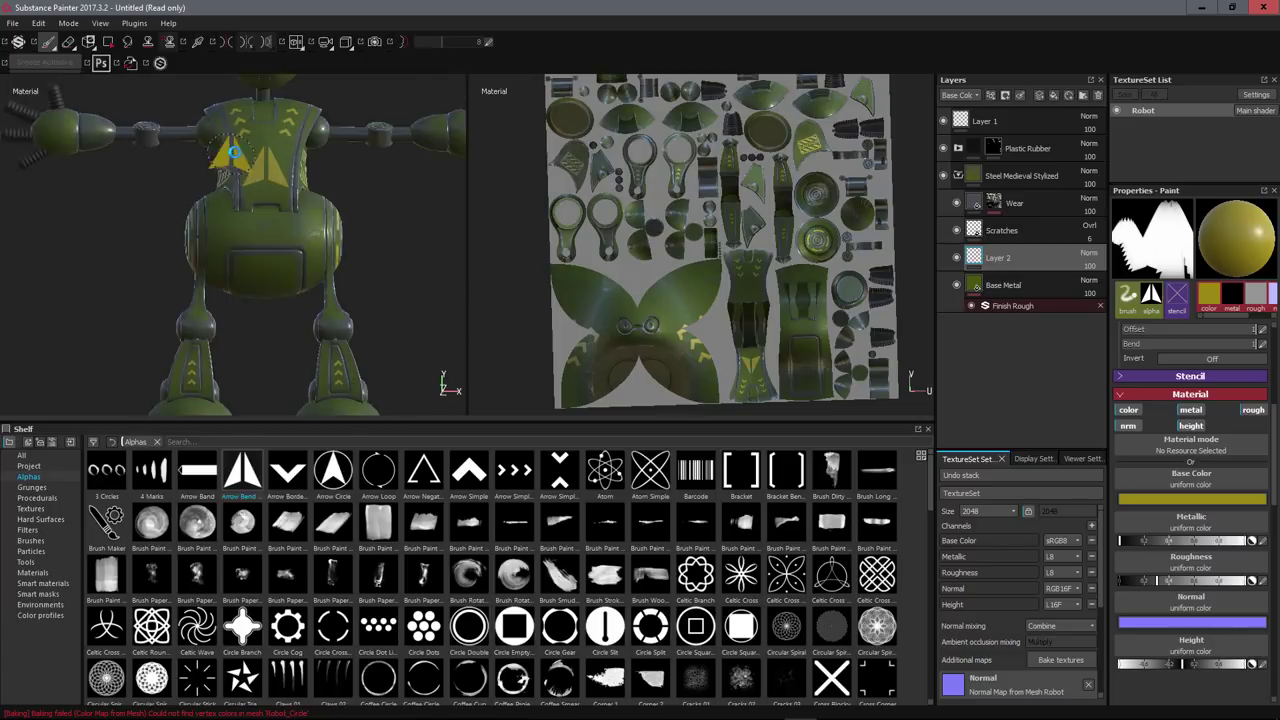
pyautogui.scroll(3, 233, 152)
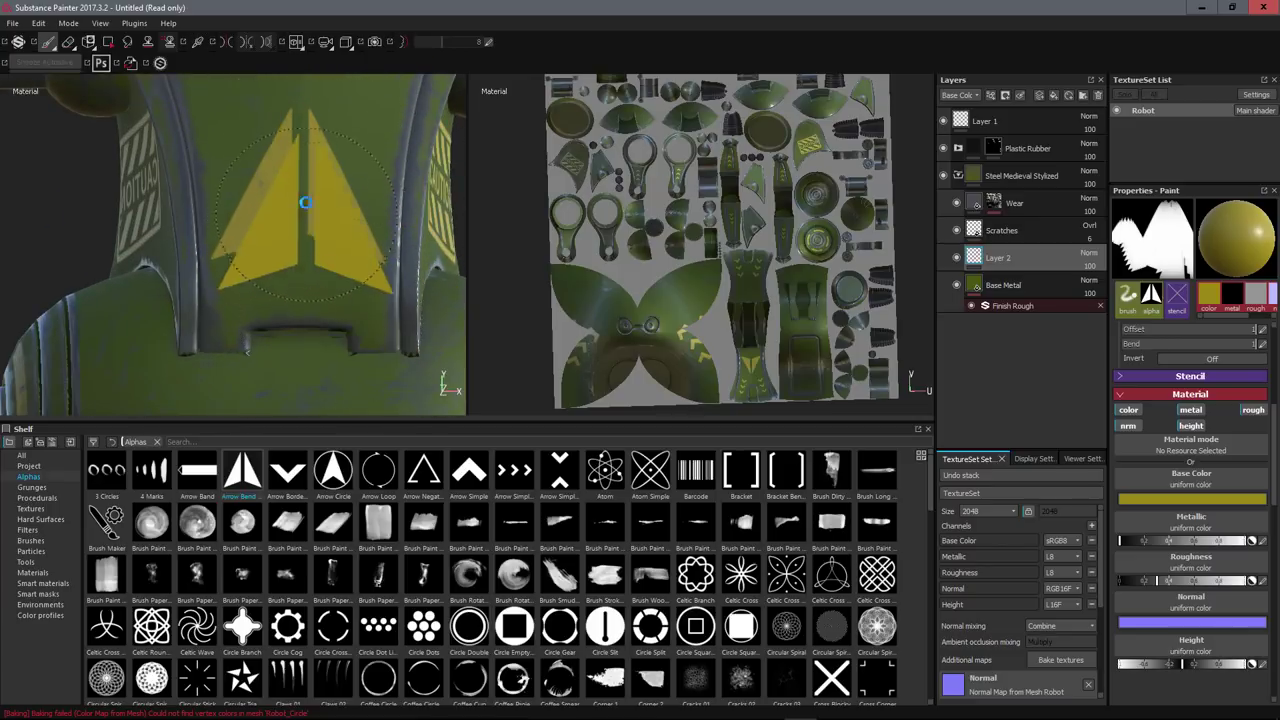
pyautogui.click(300, 185)
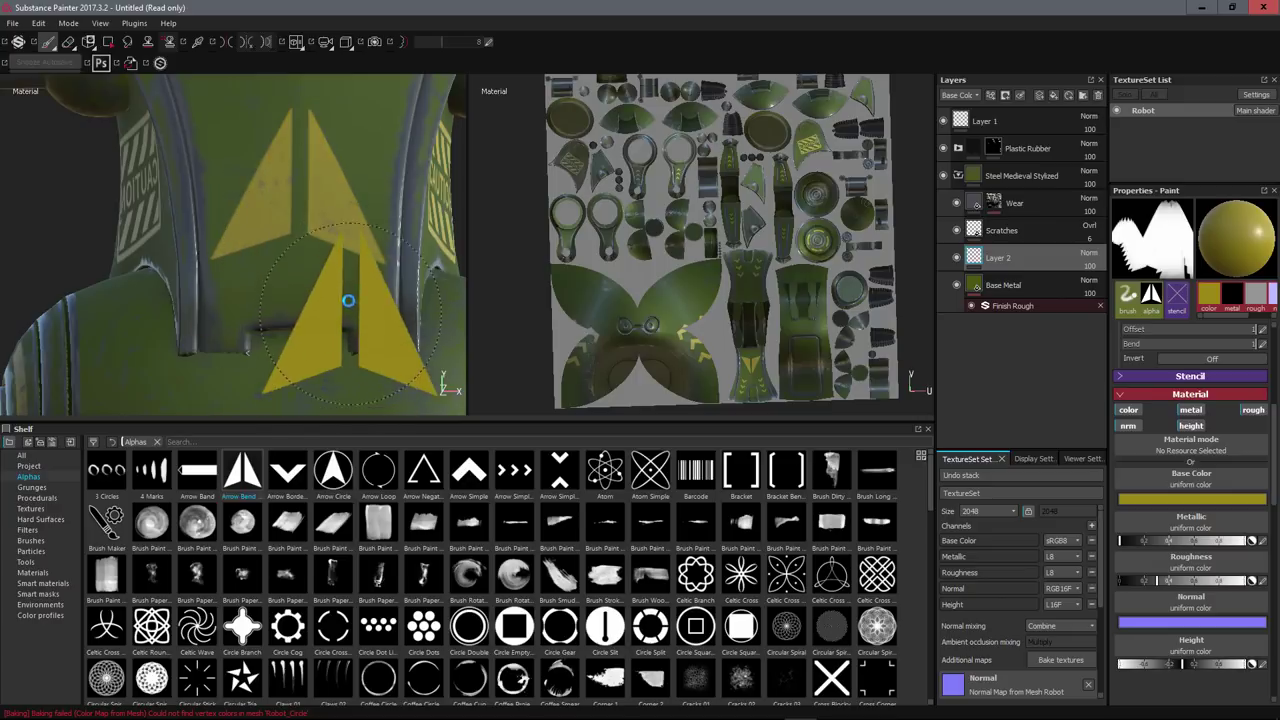
pyautogui.scroll(-5, 348, 300)
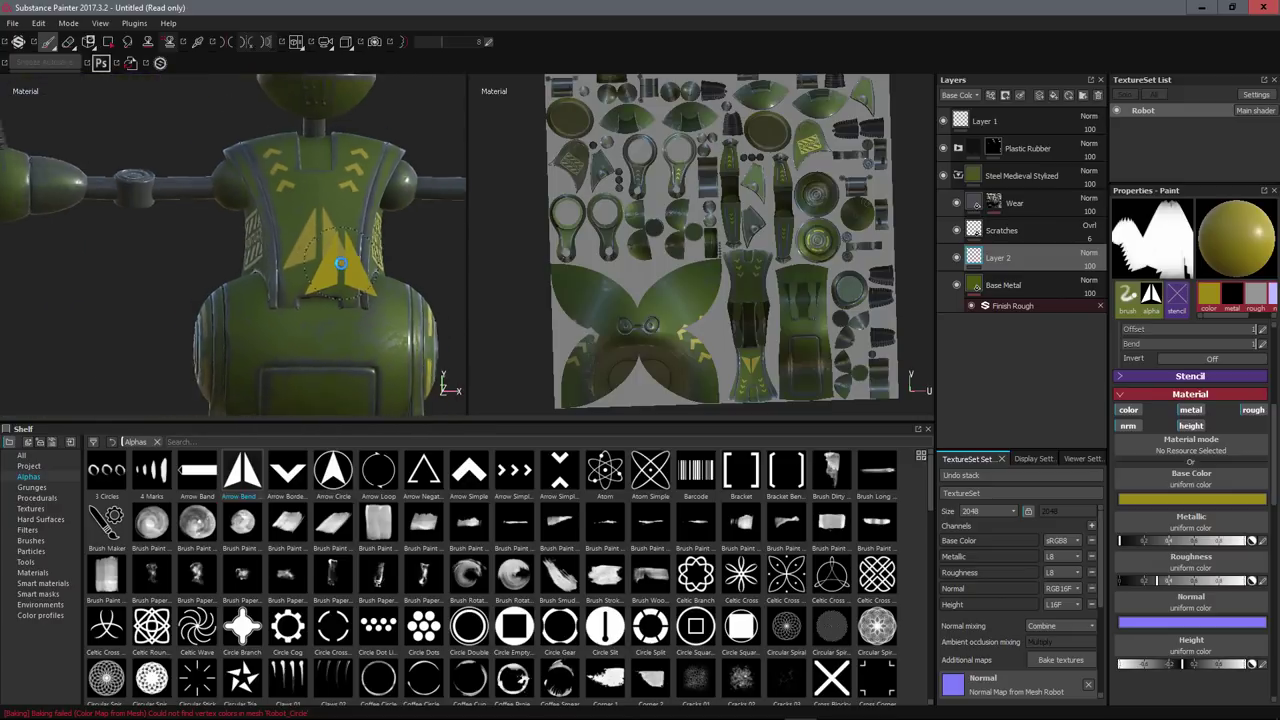
# - Assign the Arrow Simple alpha to the brush and stamp yellow chevrons on the robot's left hand, pointing towards the fingers
pyautogui.scroll(-5, 341, 263)
pyautogui.keyDown('alt'); pyautogui.moveTo(348, 250); pyautogui.dragTo(200, 223); pyautogui.keyUp('alt')
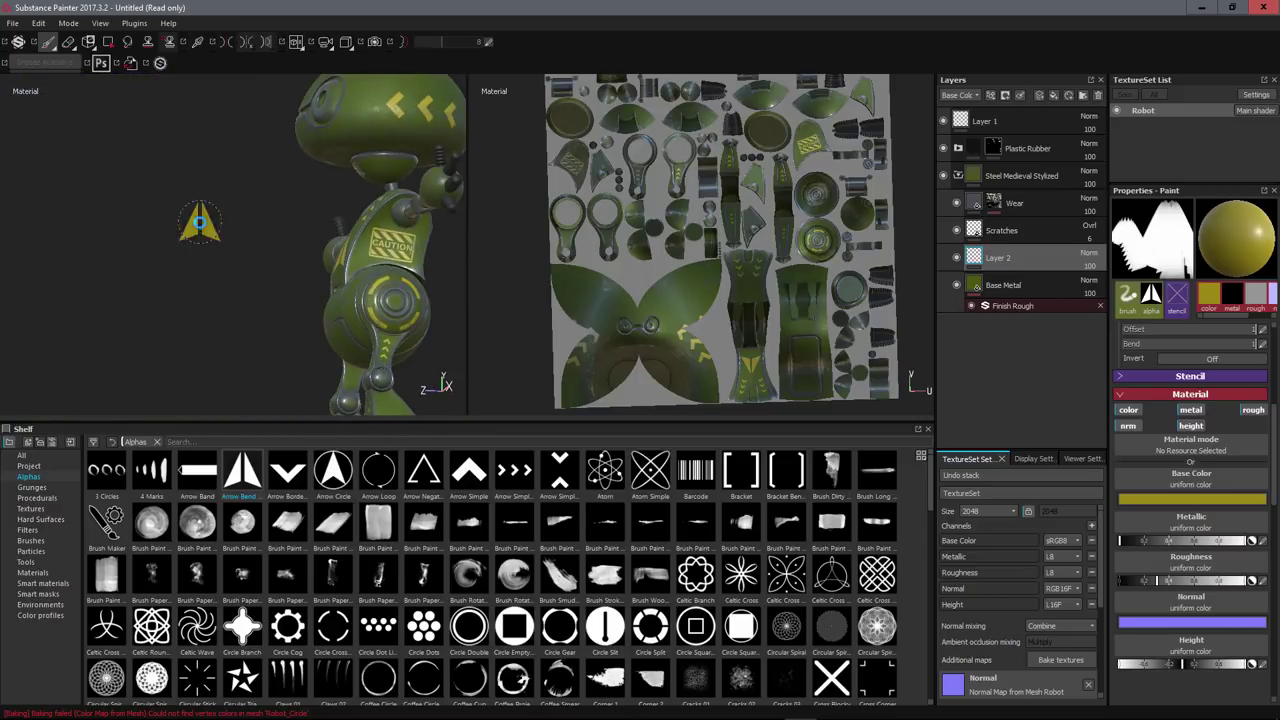
pyautogui.keyDown('alt'); pyautogui.moveTo(440, 195); pyautogui.dragTo(548, 225); pyautogui.keyUp('alt')
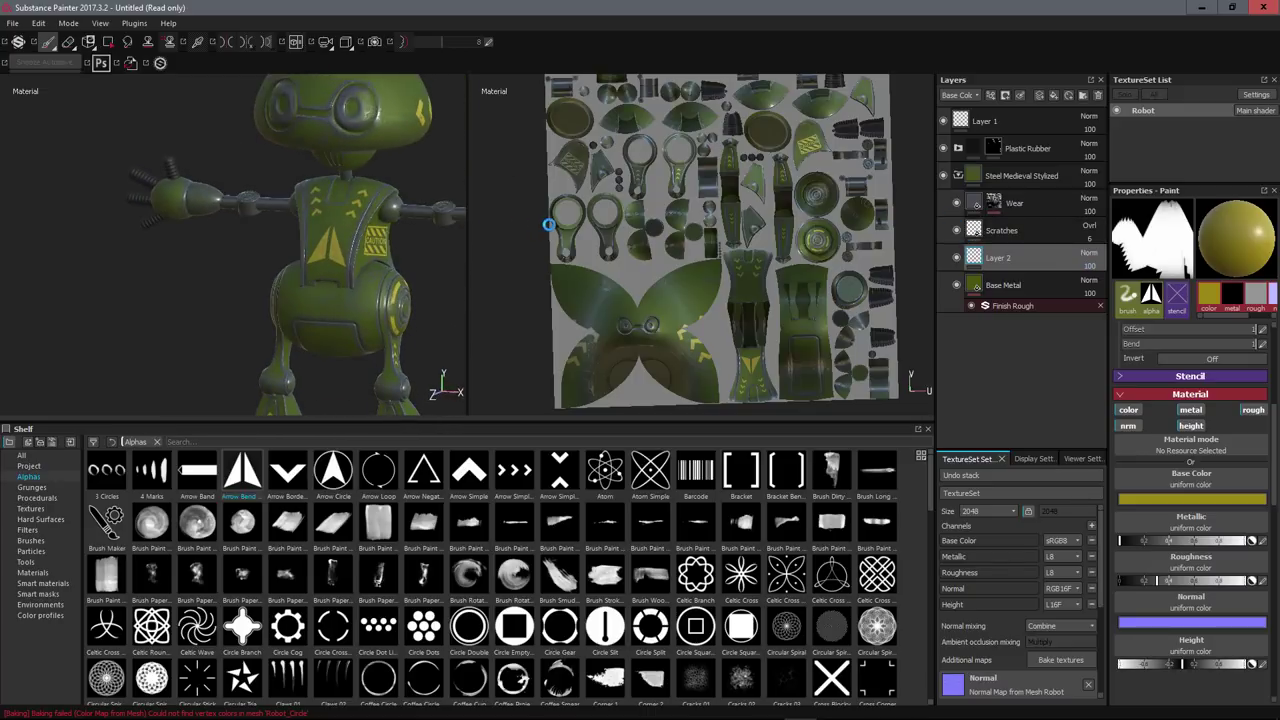
pyautogui.click(469, 470)
pyautogui.keyDown('alt'); pyautogui.moveTo(455, 235); pyautogui.dragTo(363, 231, button='middle'); pyautogui.keyUp('alt')
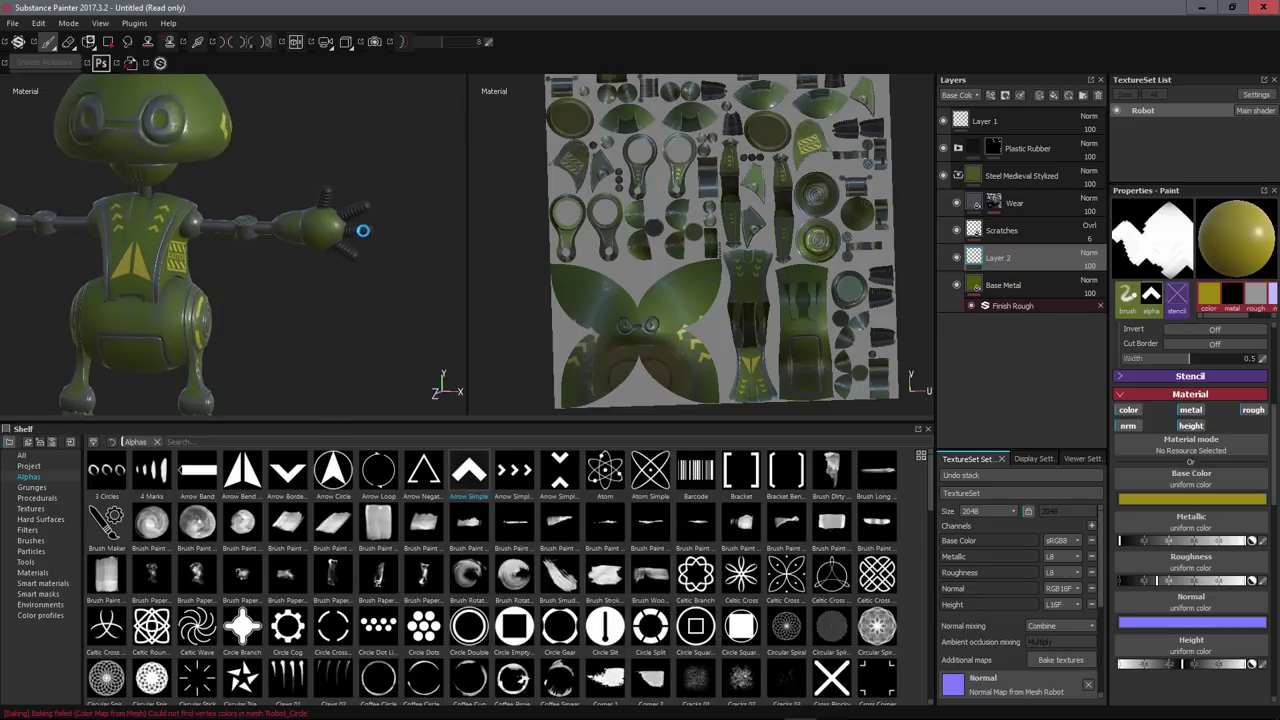
pyautogui.keyDown('alt'); pyautogui.moveTo(363, 231); pyautogui.dragTo(350, 222); pyautogui.keyUp('alt')
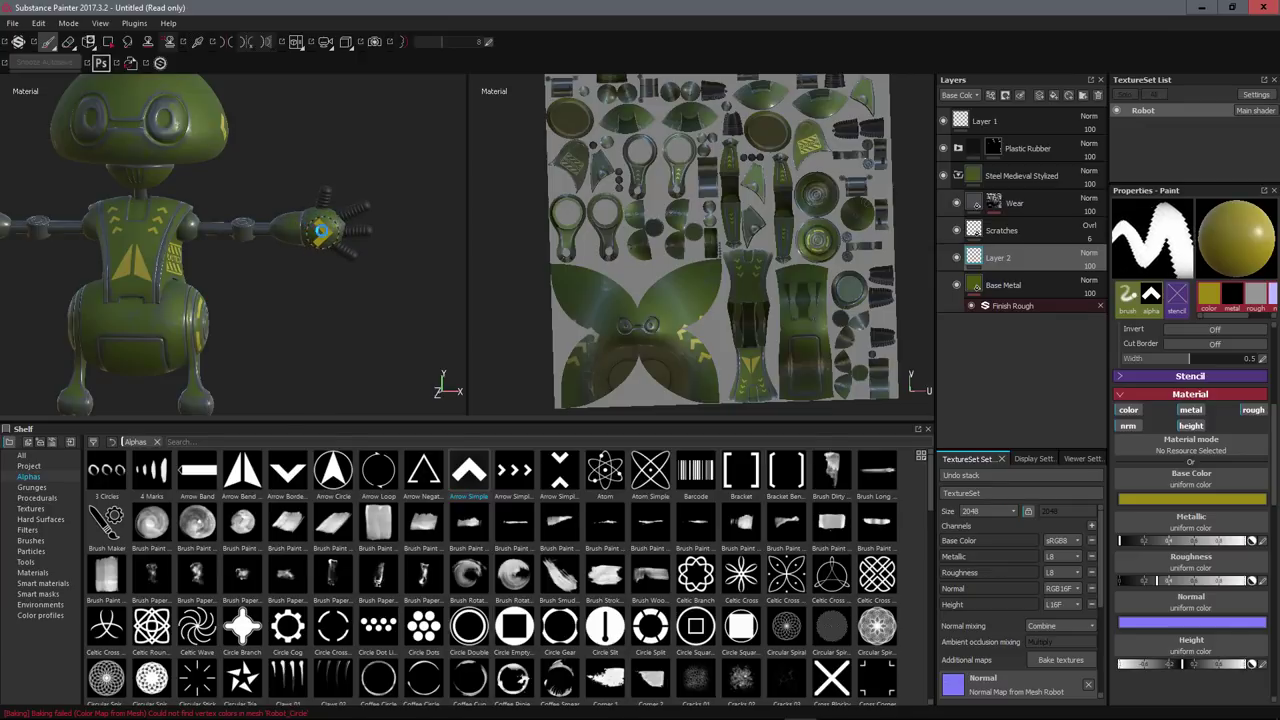
pyautogui.keyDown('alt'); pyautogui.moveTo(413, 275); pyautogui.dragTo(395, 230); pyautogui.keyUp('alt')
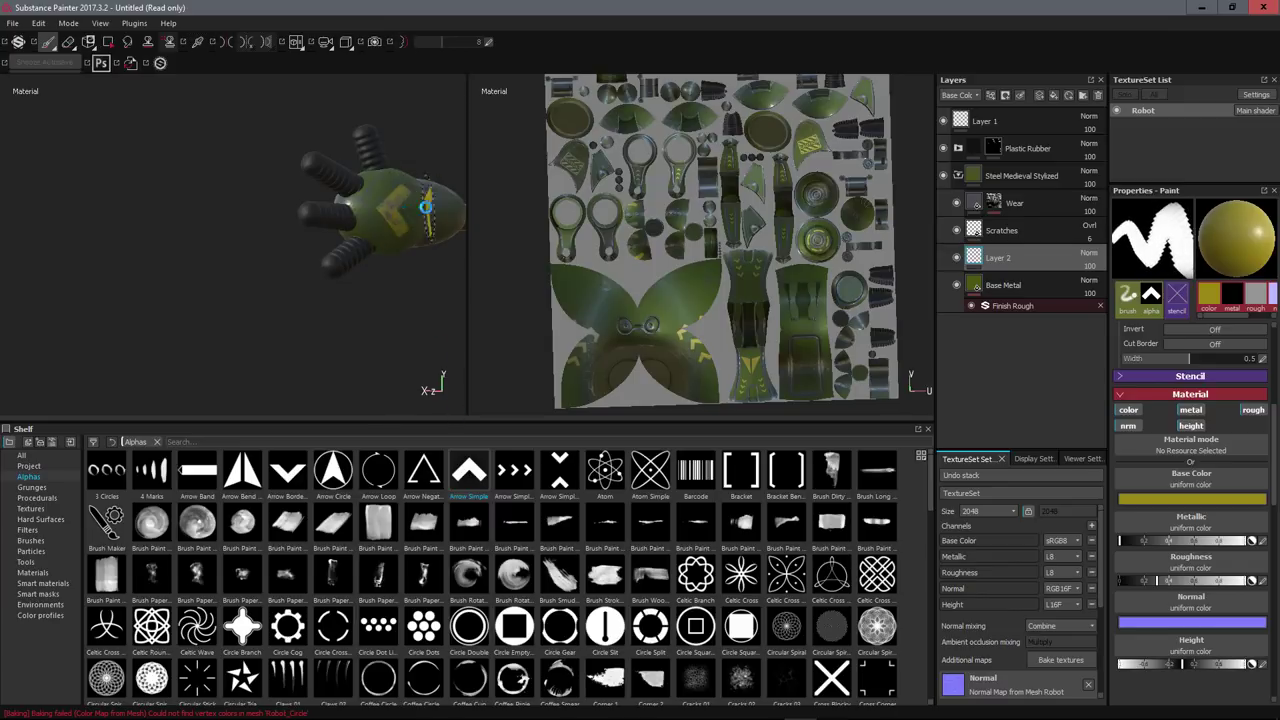
pyautogui.keyDown('alt'); pyautogui.moveTo(423, 209); pyautogui.dragTo(427, 180); pyautogui.keyUp('alt')
pyautogui.keyDown('alt'); pyautogui.moveTo(427, 180); pyautogui.dragTo(391, 200, button='right'); pyautogui.keyUp('alt')
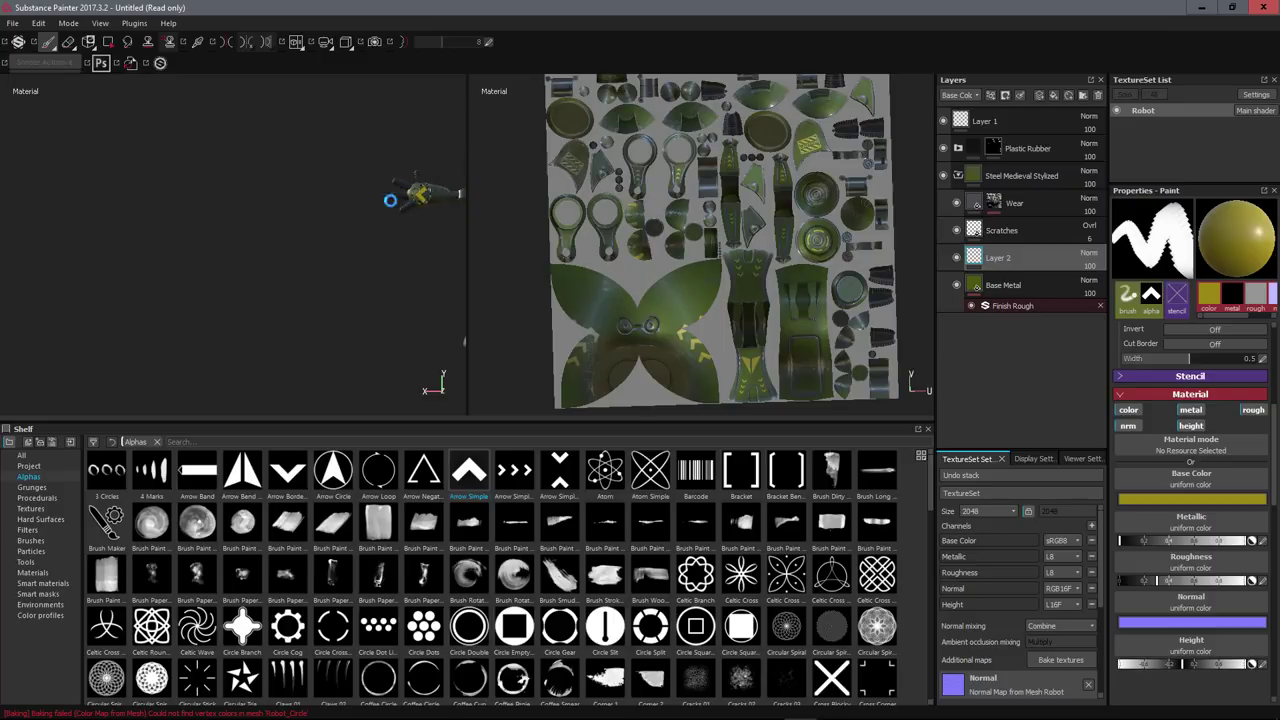
pyautogui.keyDown('alt'); pyautogui.moveTo(391, 200); pyautogui.dragTo(129, 189, button='middle'); pyautogui.keyUp('alt')
pyautogui.moveTo(214, 194)
pyautogui.keyDown('alt'); pyautogui.mouseDown()
pyautogui.moveTo(294, 192)
pyautogui.moveTo(209, 186)
pyautogui.moveTo(260, 203)
pyautogui.moveTo(197, 186)
pyautogui.mouseUp(); pyautogui.keyUp('alt')
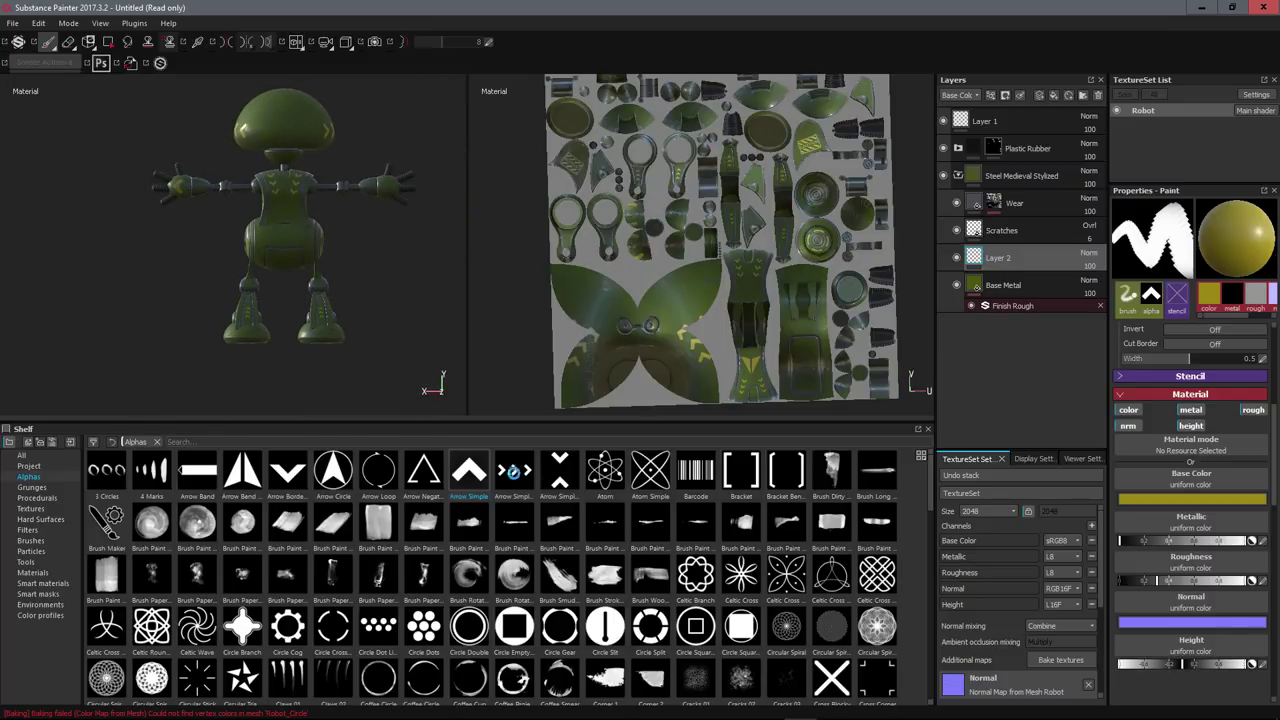
# - Browse the alphas and assign the V-shaped Line Stripes alpha to the brush
pyautogui.scroll(-3, 395, 620)
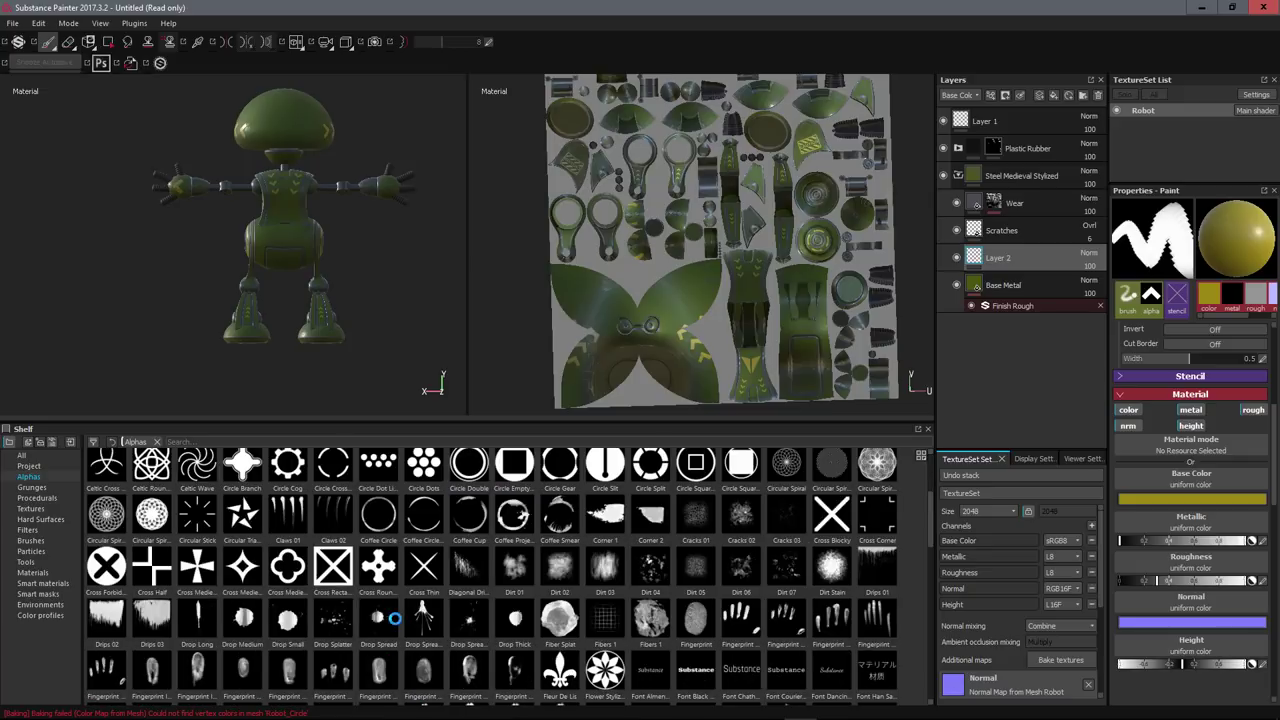
pyautogui.scroll(-7, 395, 618)
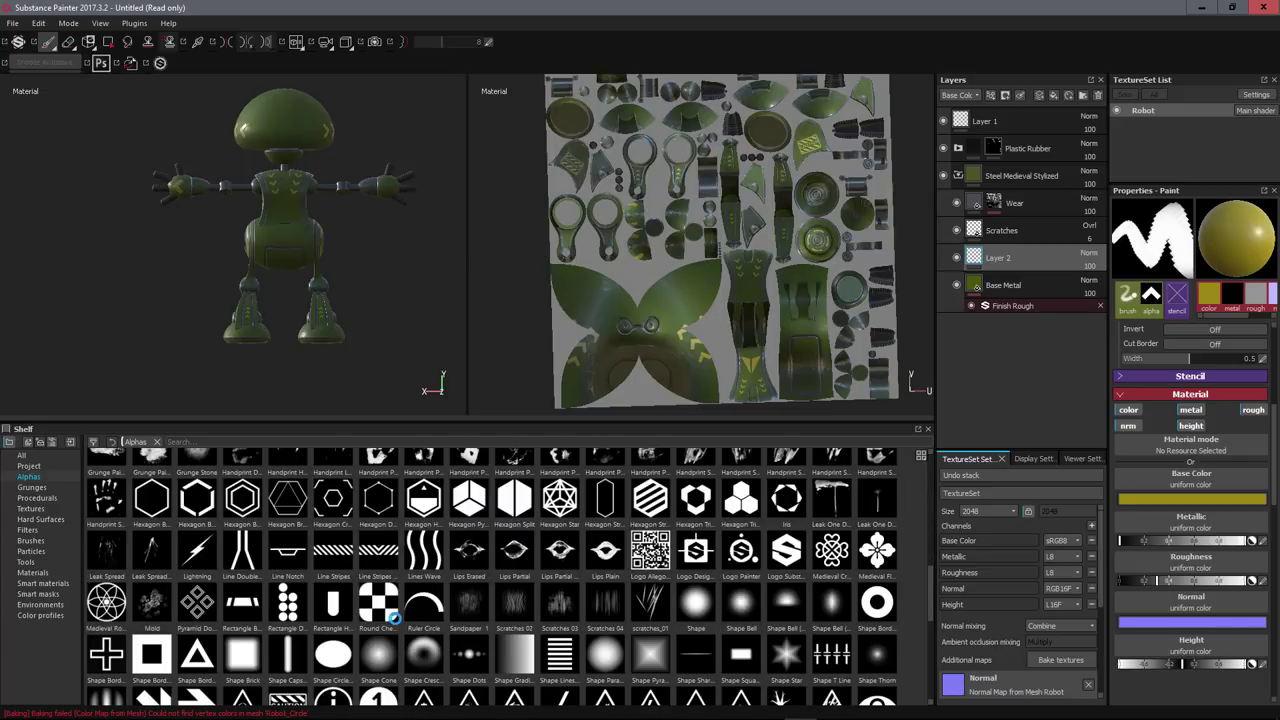
pyautogui.scroll(-5, 395, 619)
pyautogui.scroll(15, 395, 620)
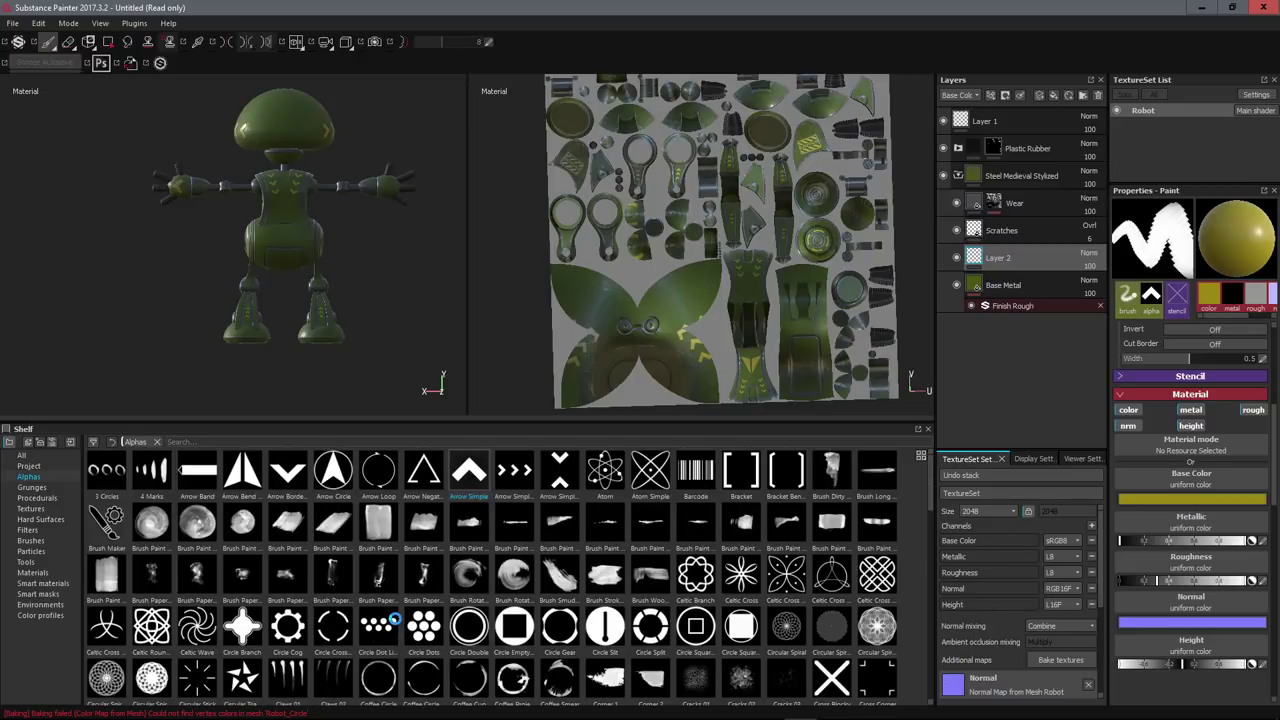
pyautogui.scroll(-15, 395, 620)
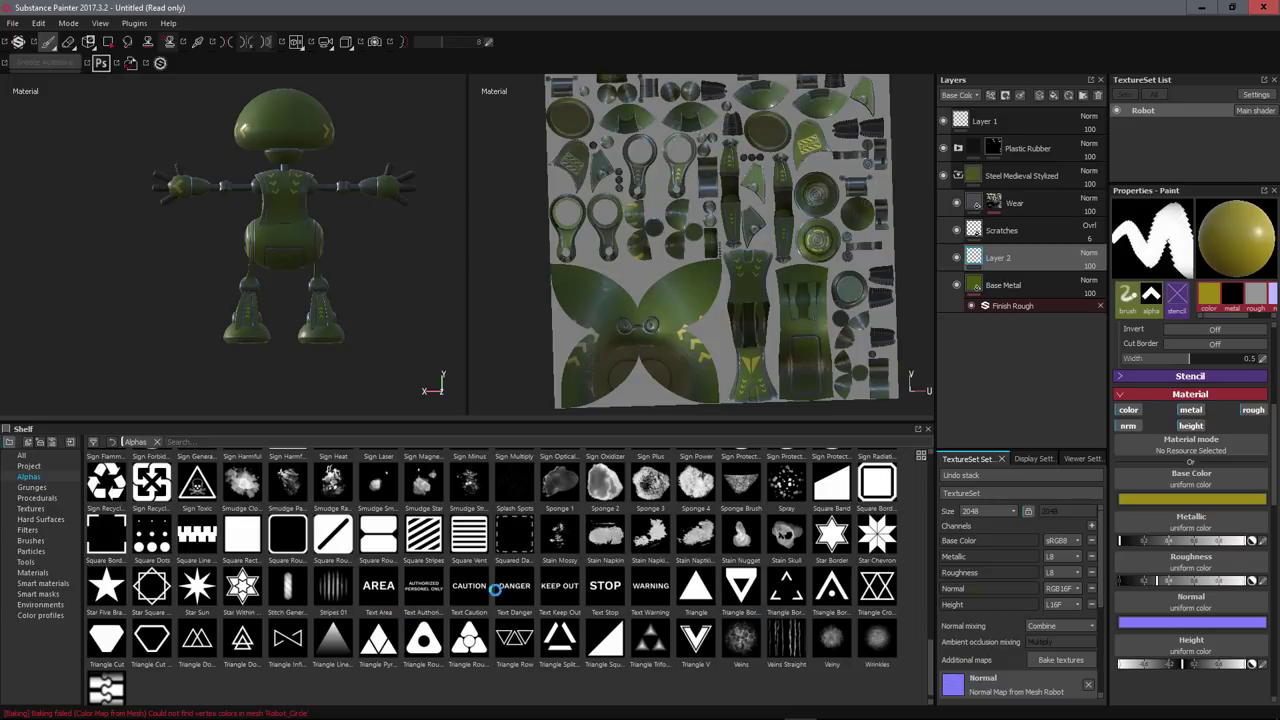
pyautogui.scroll(5, 201, 530)
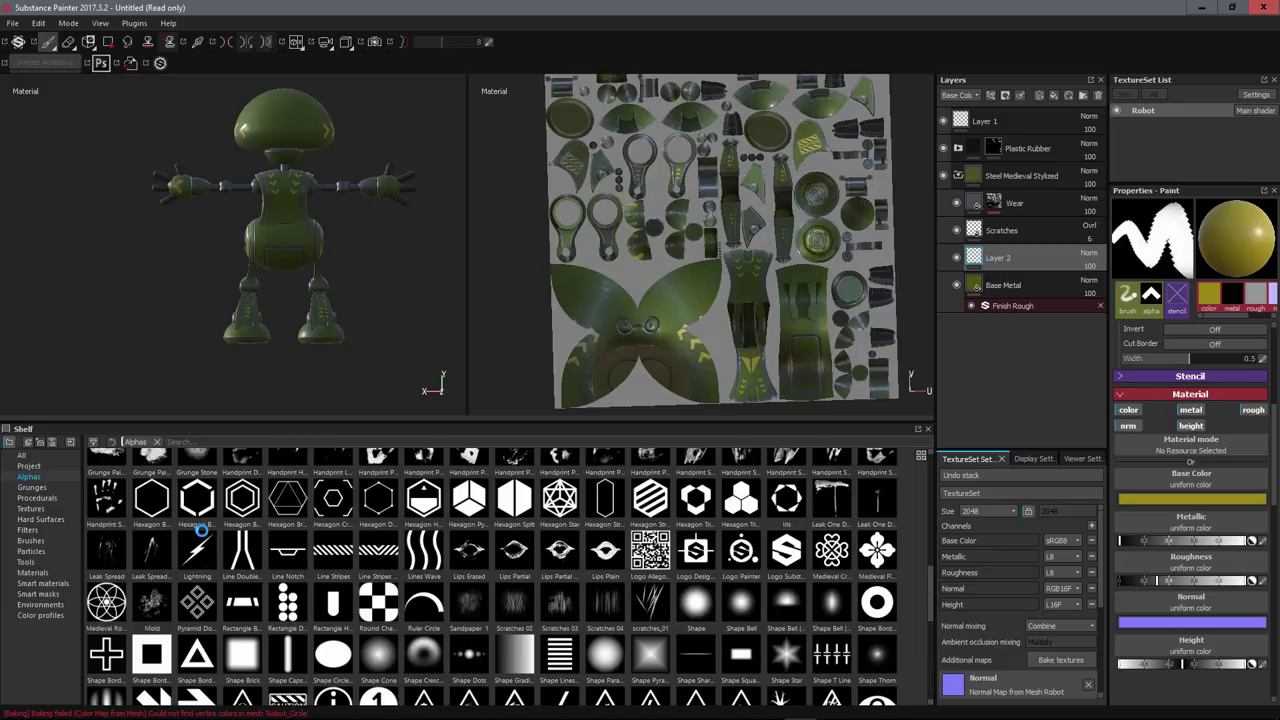
pyautogui.click(365, 548)
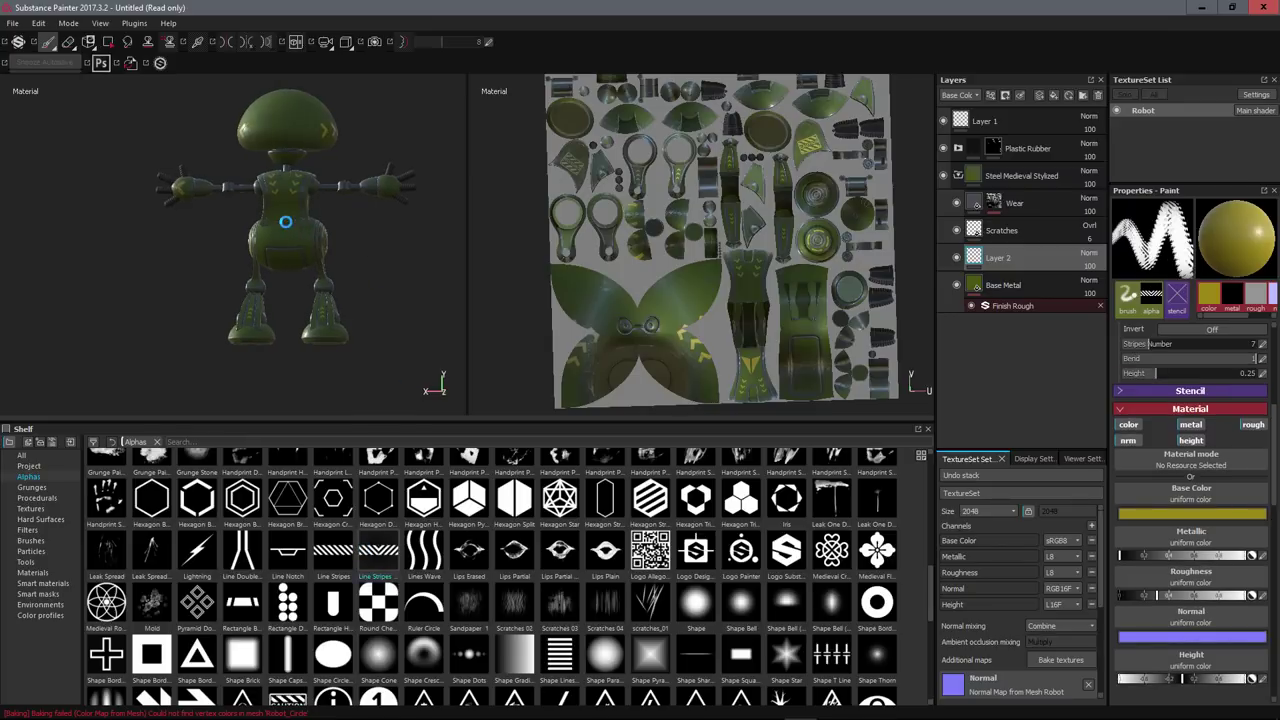
# - Enlarge the brush and stamp the V-shaped hazard stripes centred on the back of the pelvis, just above the rectangular panel
pyautogui.click(287, 230)
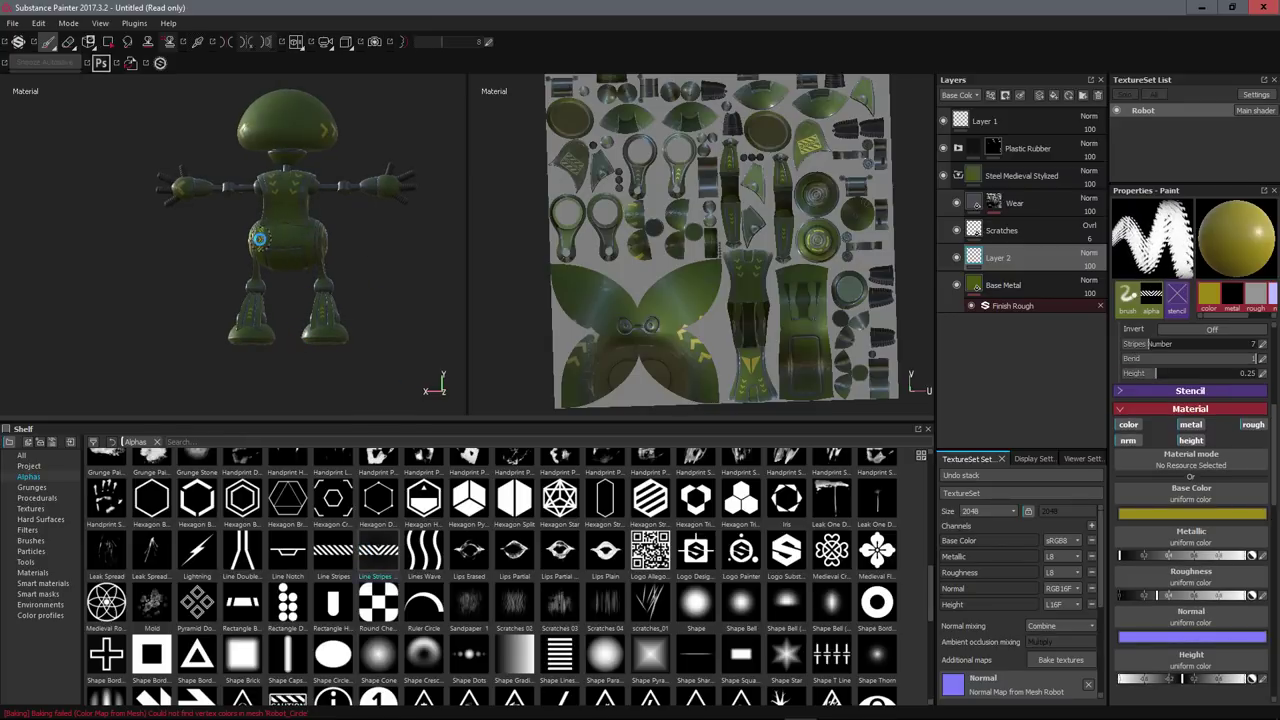
pyautogui.scroll(5, 276, 233)
pyautogui.keyDown('ctrl'); pyautogui.moveTo(276, 268); pyautogui.dragTo(349, 376); pyautogui.keyUp('ctrl')
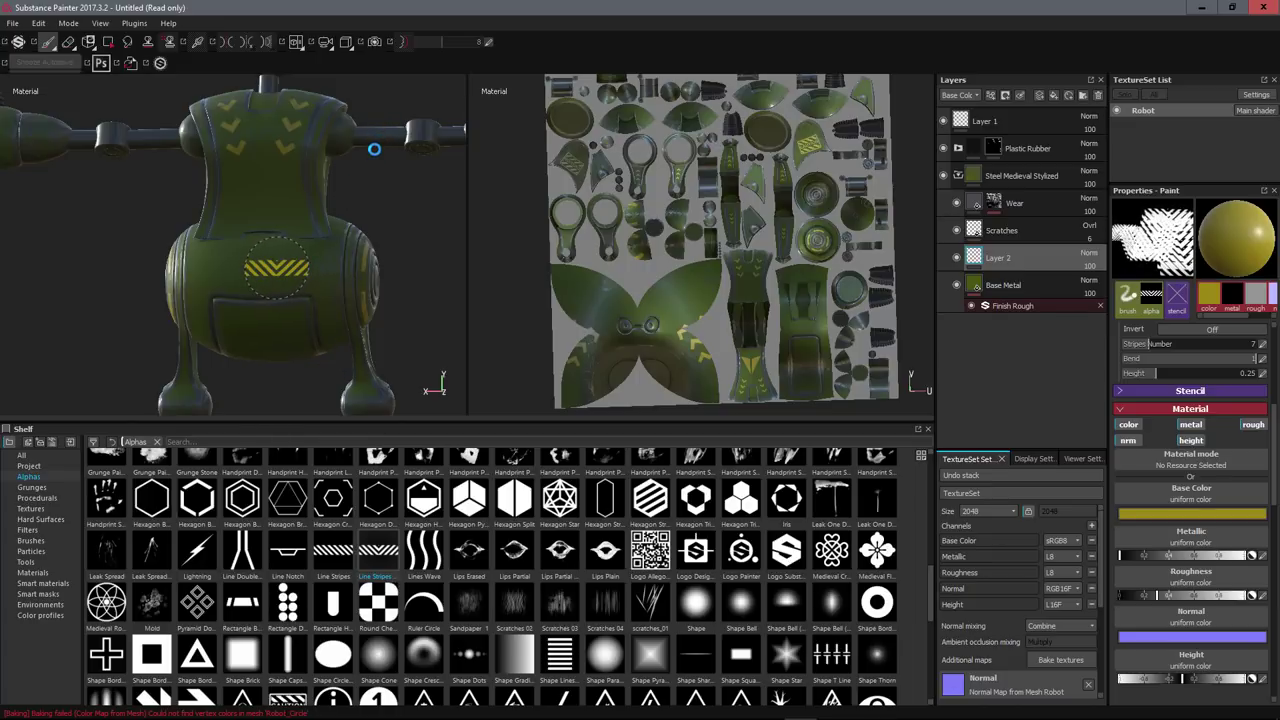
pyautogui.keyDown('ctrl'); pyautogui.moveTo(262, 270); pyautogui.dragTo(300, 317, button='right'); pyautogui.keyUp('ctrl')
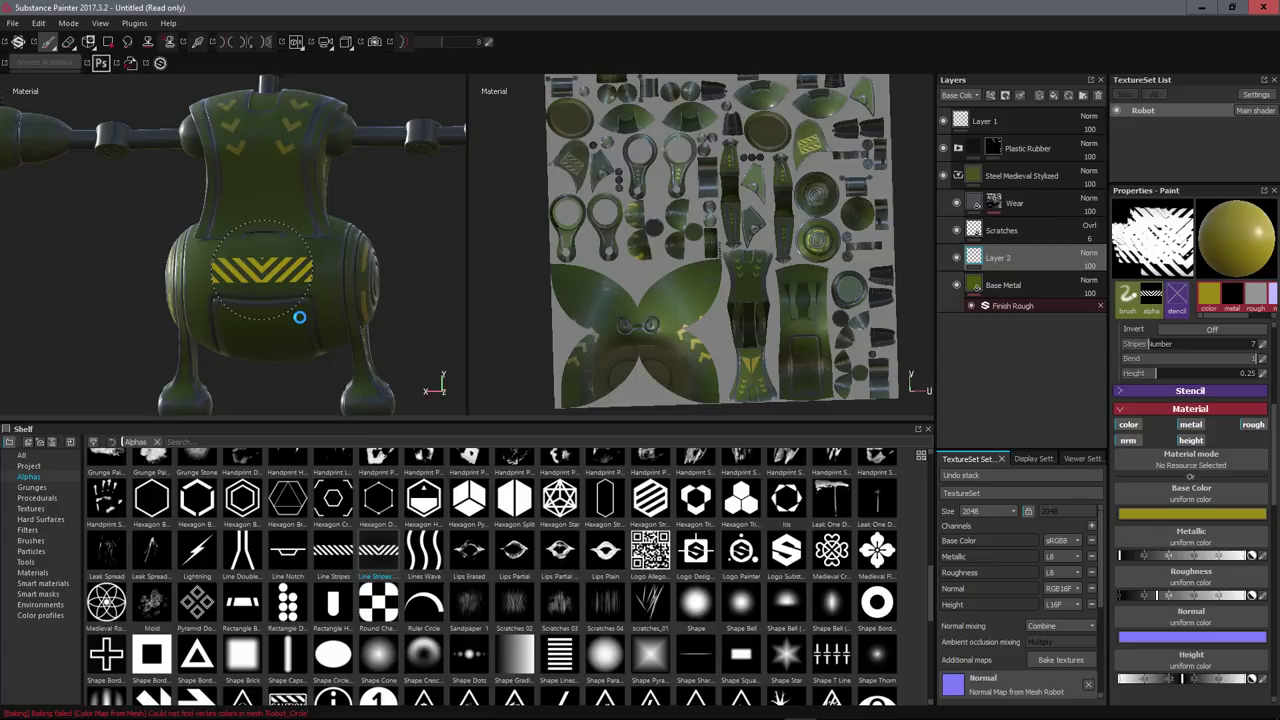
pyautogui.keyDown('alt'); pyautogui.keyDown('shift'); pyautogui.moveTo(294, 270); pyautogui.dragTo(289, 243); pyautogui.keyUp('shift'); pyautogui.keyUp('alt')
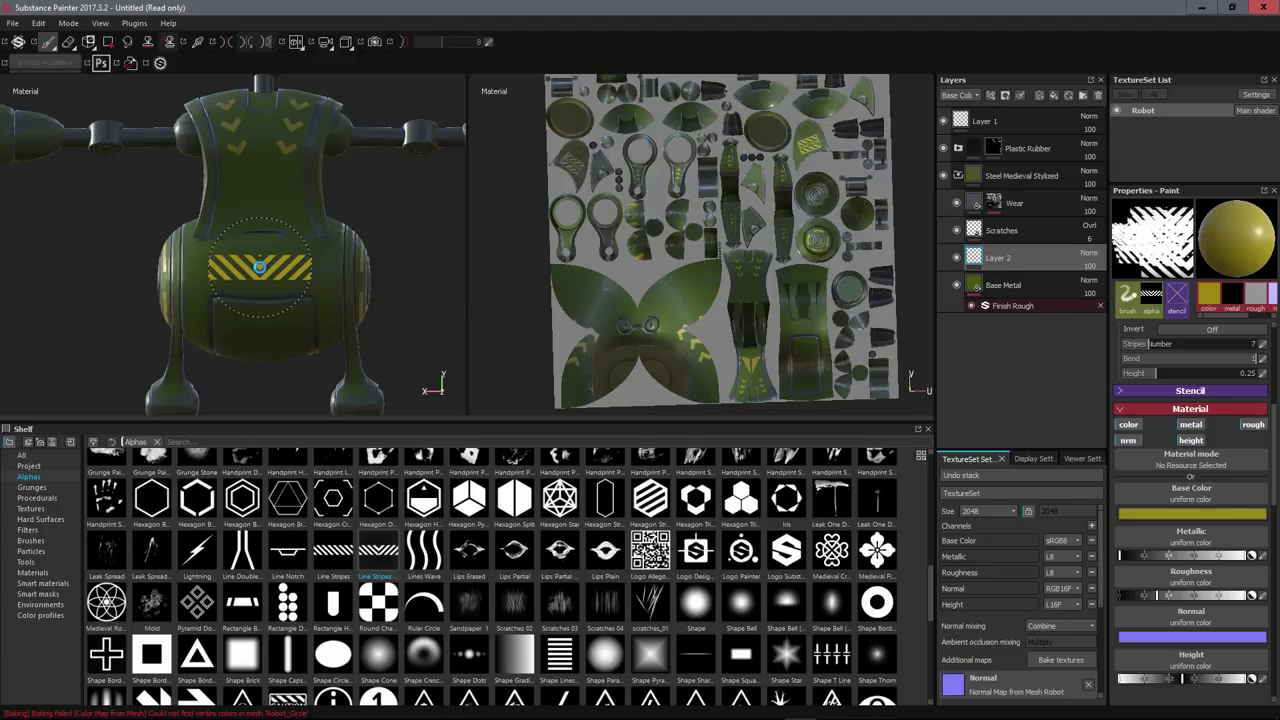
pyautogui.click(262, 268)
# - Check the markings all around the robot, undo the stray stamp, and collapse the Steel Medieval Stylized layer group
pyautogui.moveTo(282, 219)
pyautogui.keyDown('alt'); pyautogui.mouseDown()
pyautogui.moveTo(271, 229)
pyautogui.moveTo(258, 212)
pyautogui.moveTo(394, 211)
pyautogui.mouseUp(); pyautogui.keyUp('alt')
pyautogui.scroll(3, 294, 203)
pyautogui.scroll(-4, 294, 203)
pyautogui.keyDown('alt'); pyautogui.moveTo(190, 112); pyautogui.dragTo(194, 229, button='middle'); pyautogui.keyUp('alt')
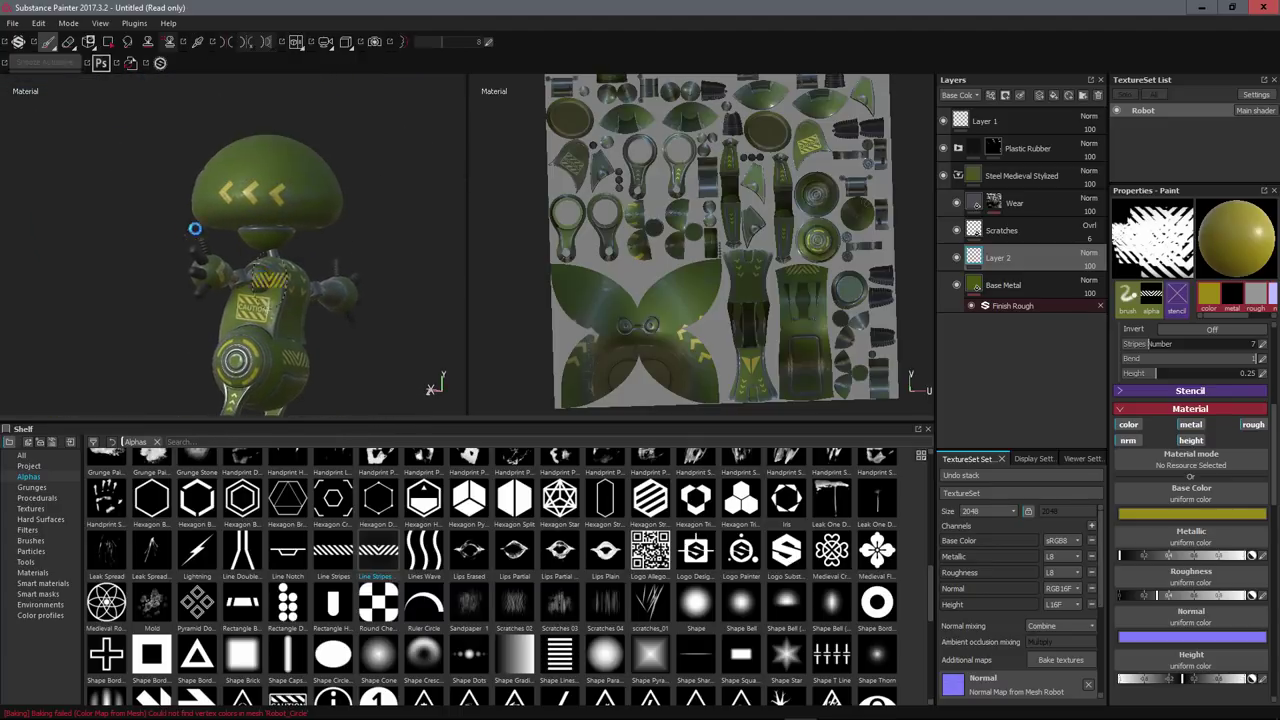
pyautogui.keyDown('alt'); pyautogui.moveTo(194, 229); pyautogui.dragTo(346, 209); pyautogui.keyUp('alt')
pyautogui.click(346, 208)
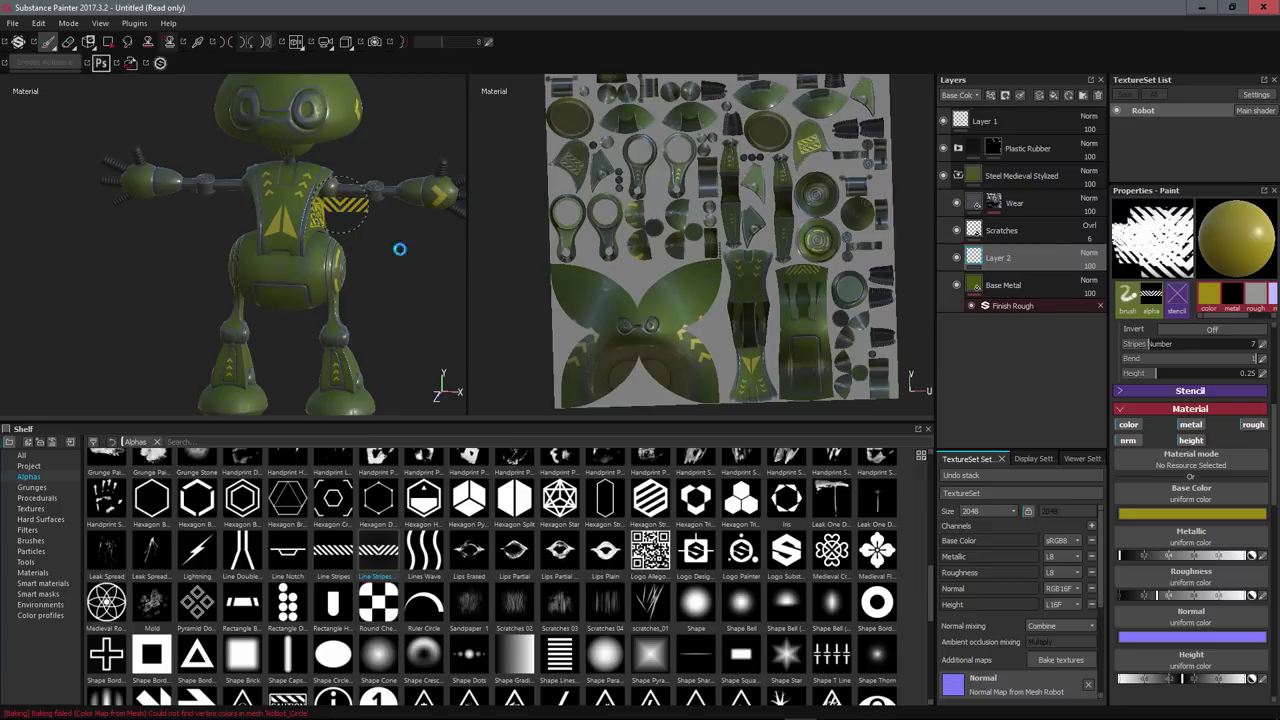
pyautogui.hotkey('ctrl', 'z')
pyautogui.click(956, 172)
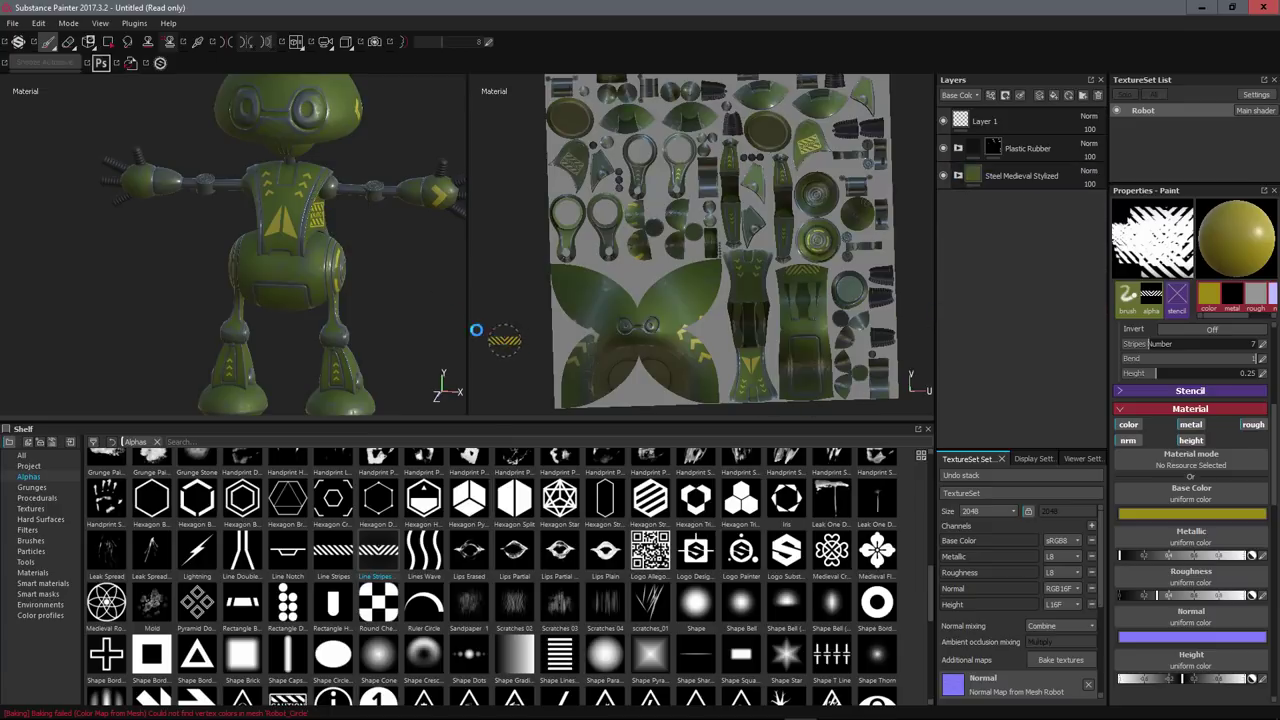
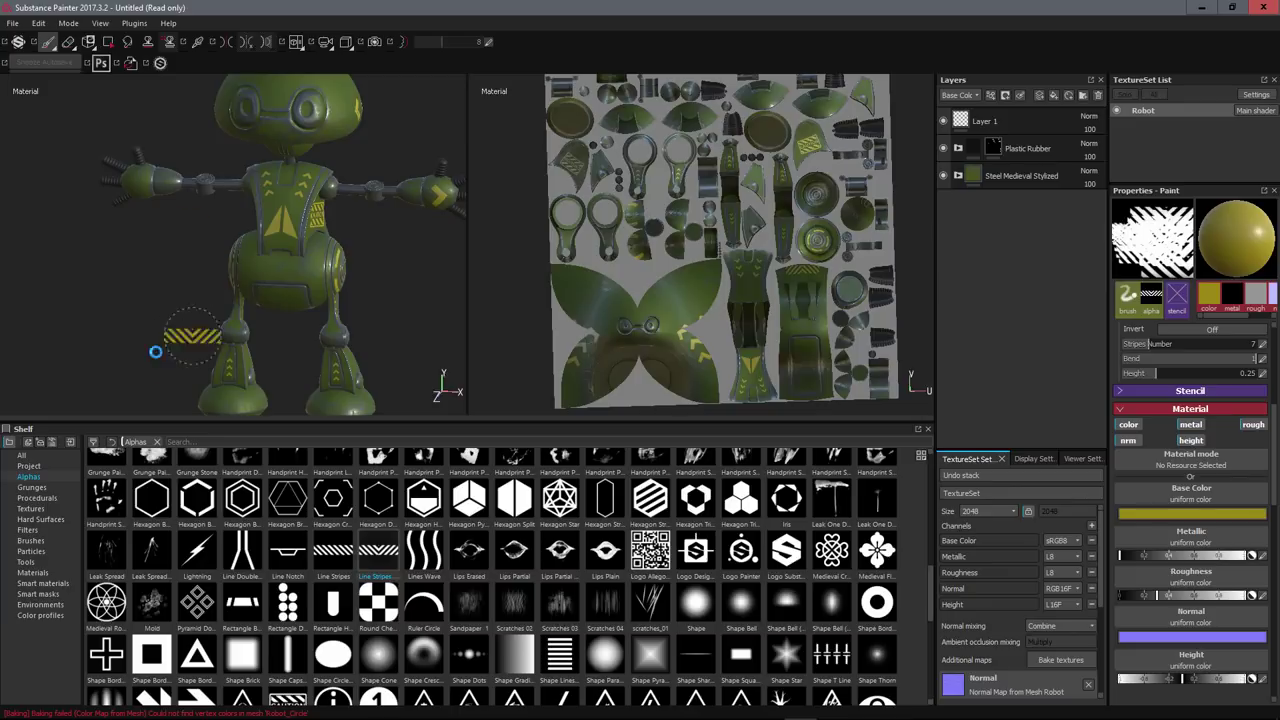
# - Delete the paint layer named Layer 1 from above the Plastic Rubber group
pyautogui.scroll(3, 329, 180)
pyautogui.scroll(-3, 329, 180)
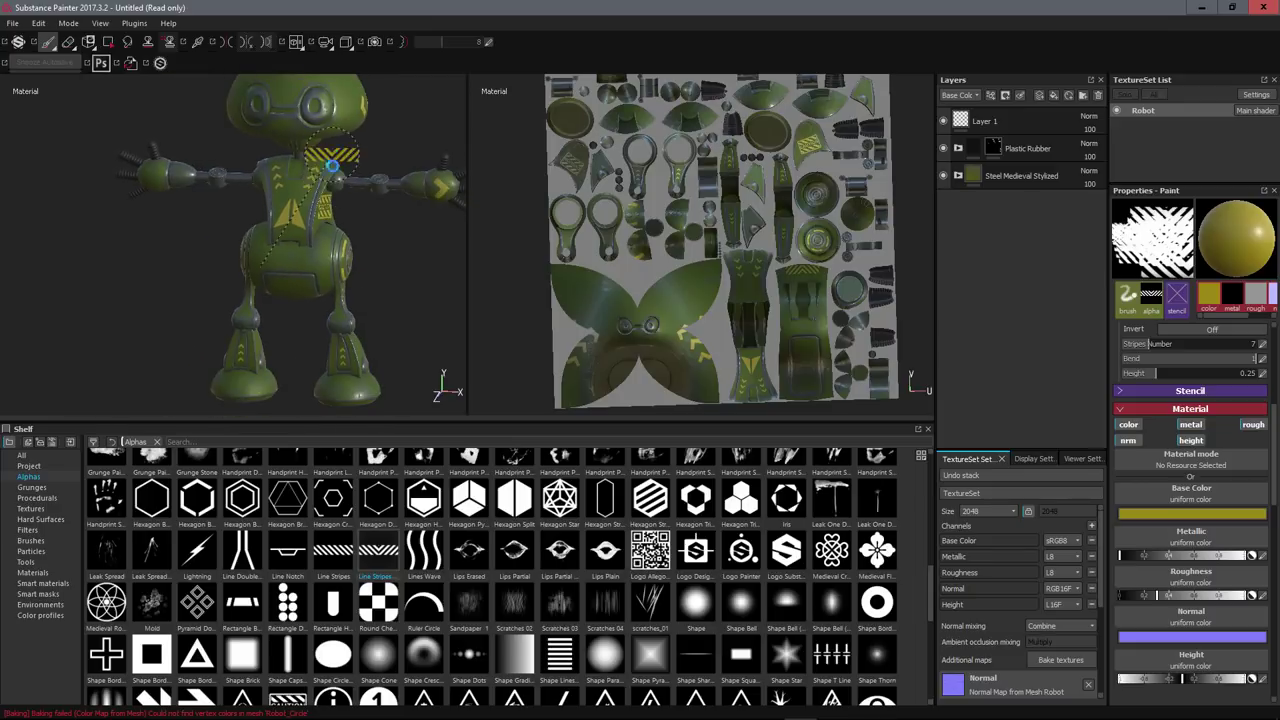
pyautogui.keyDown('alt'); pyautogui.moveTo(331, 167); pyautogui.dragTo(340, 254, button='middle'); pyautogui.keyUp('alt')
pyautogui.scroll(-1, 342, 252)
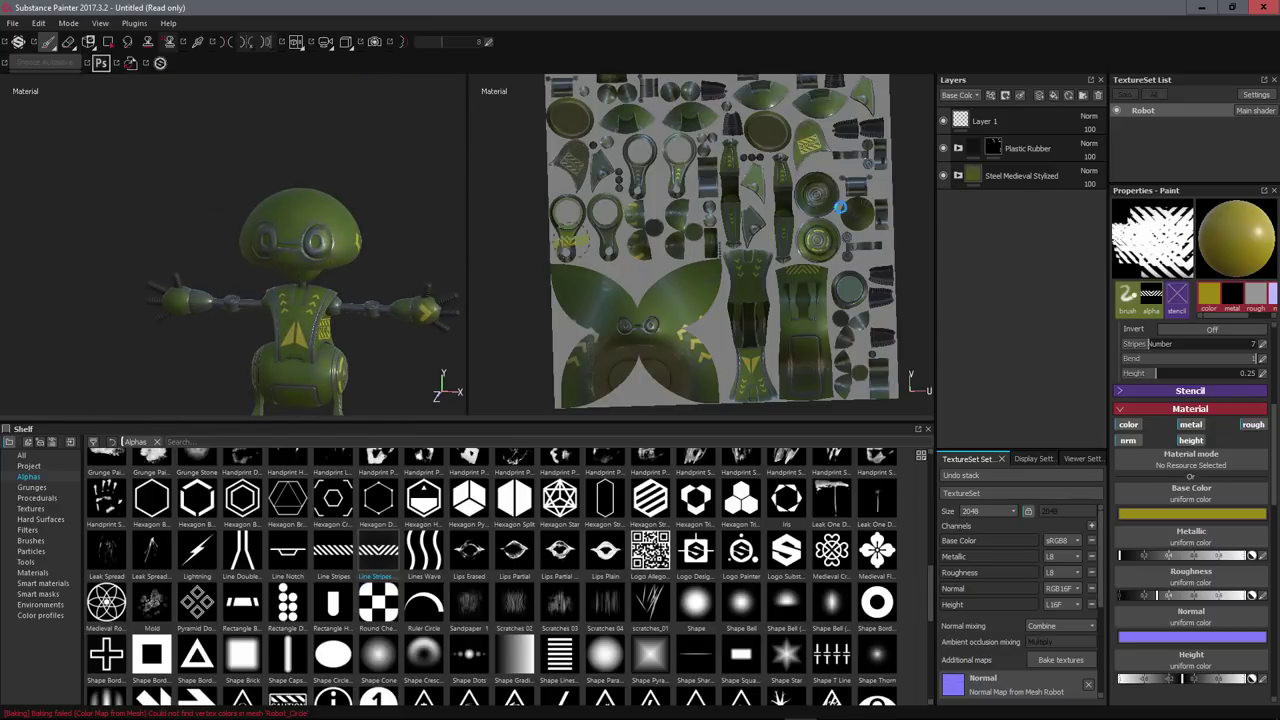
pyautogui.click(987, 125)
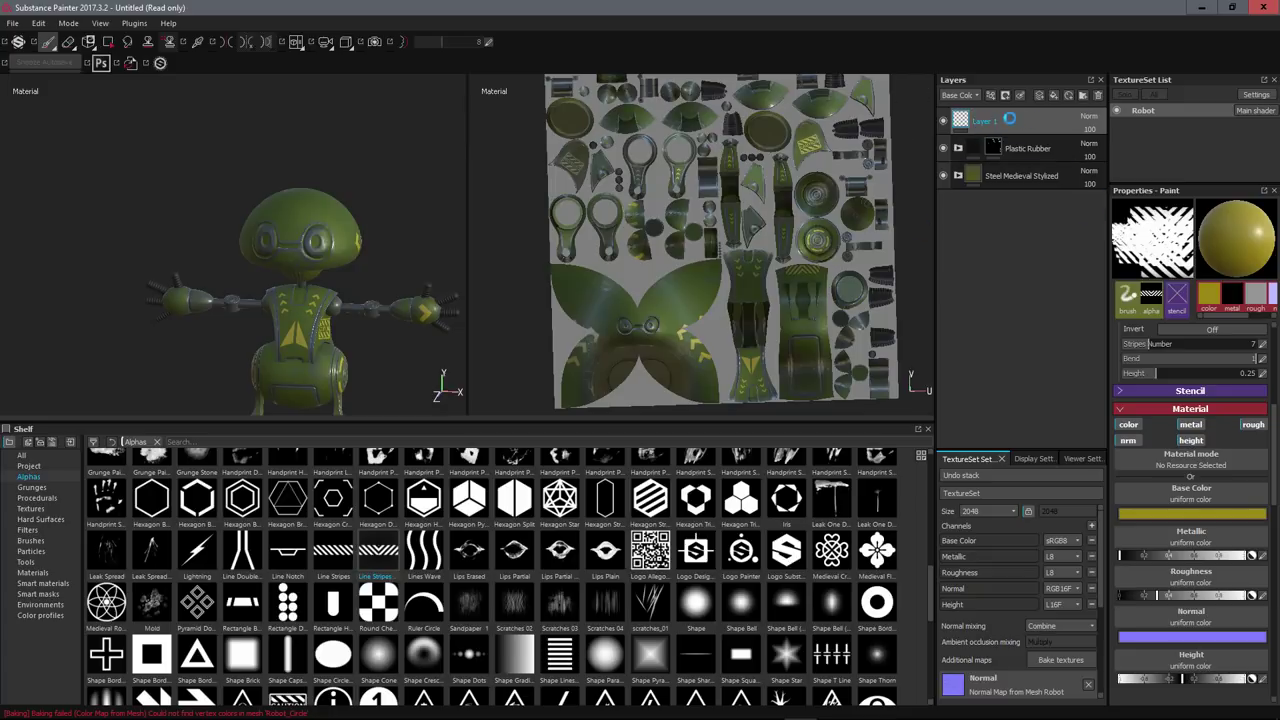
pyautogui.doubleClick(990, 122)
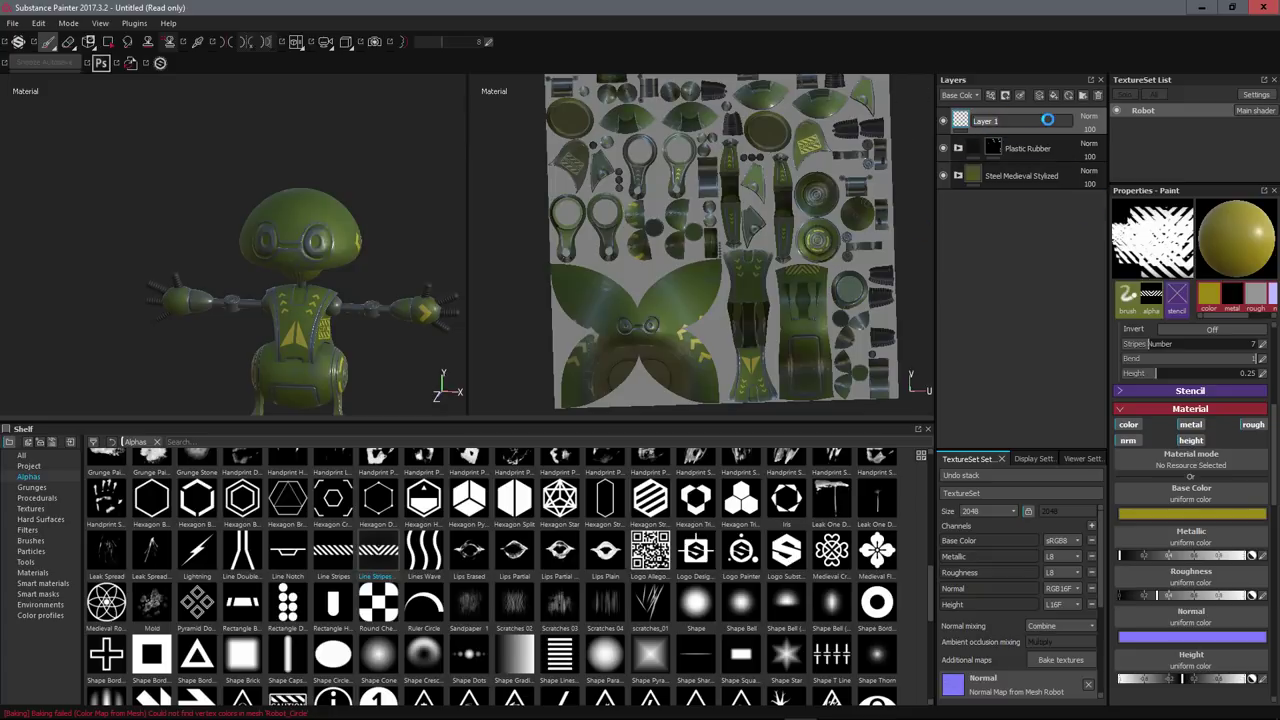
pyautogui.click(1036, 229)
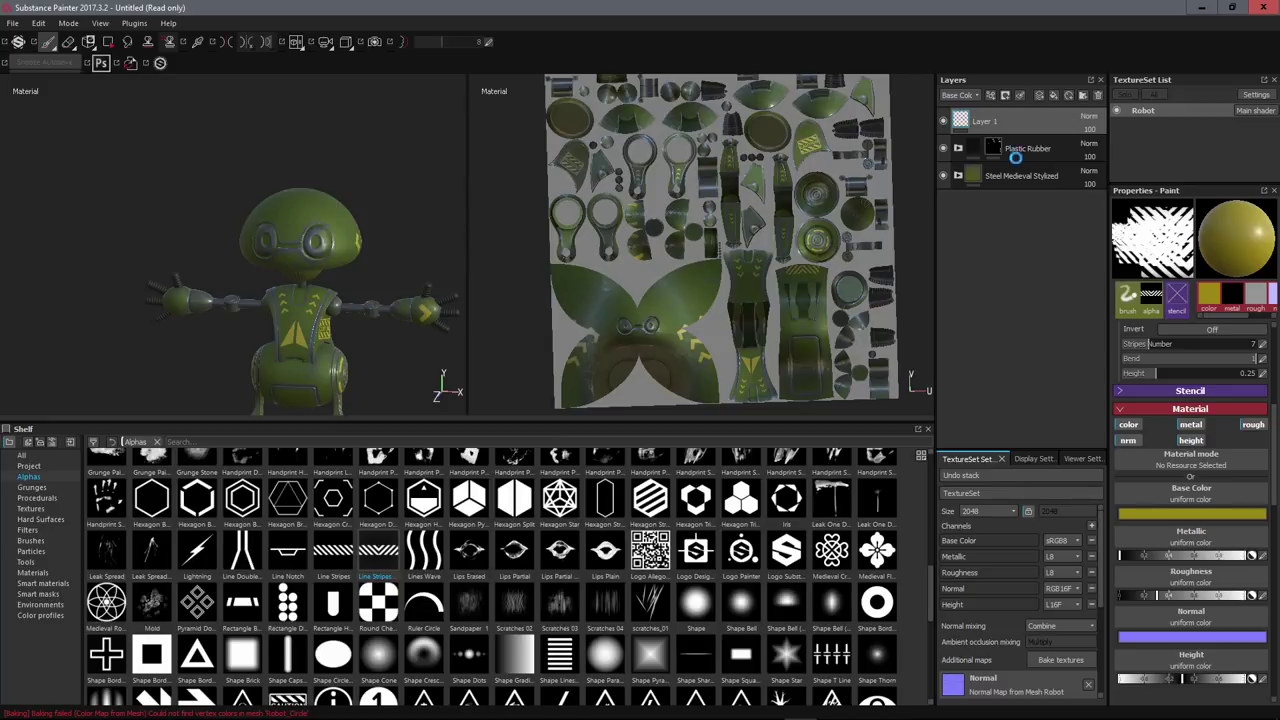
pyautogui.press('Delete')
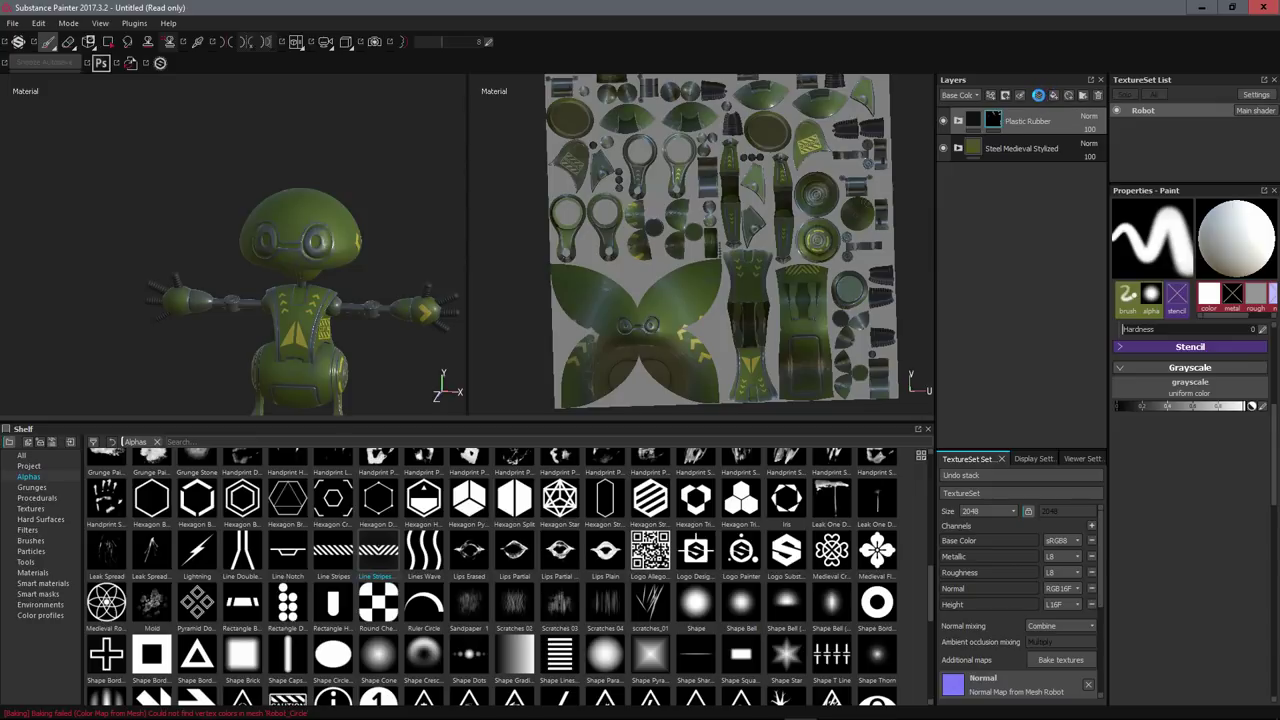
# - Add a new paint layer above the Plastic Rubber group and name it normal
pyautogui.click(1038, 95)
pyautogui.doubleClick(1000, 121)
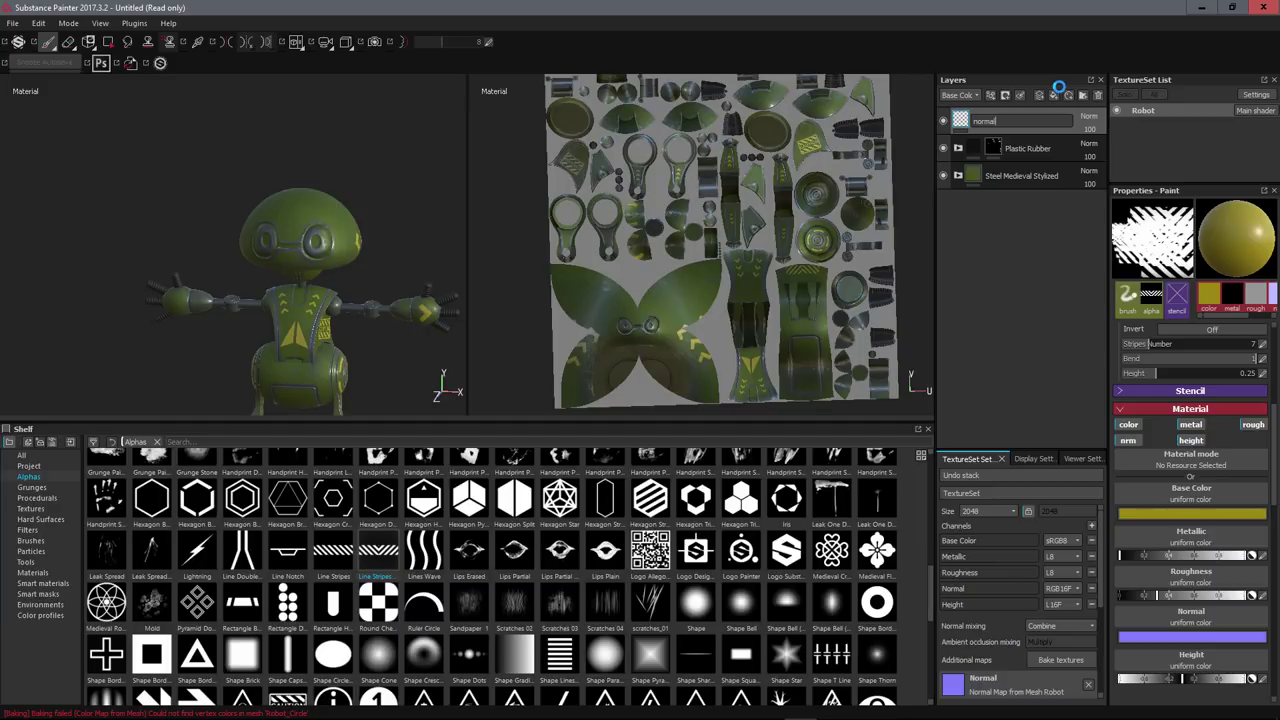
pyautogui.press('Return')
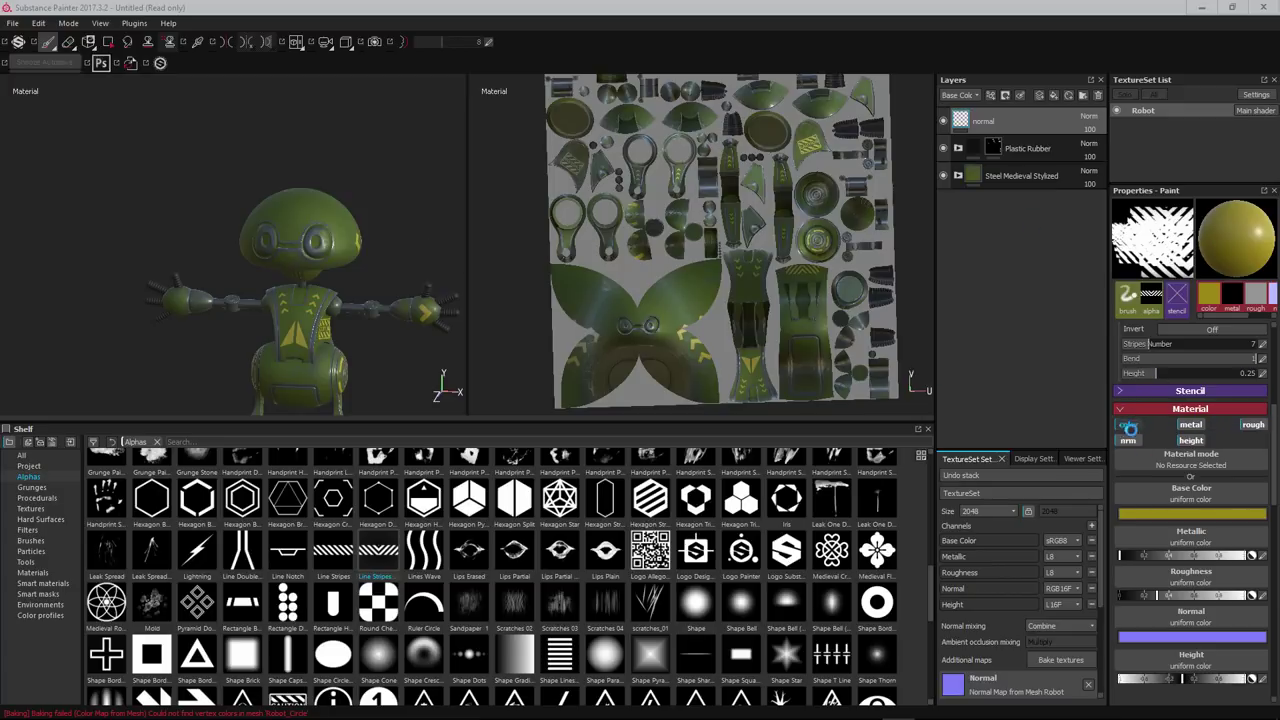
# - Turn off the brush's color, metal, rough and height channels so that it paints only the normal channel
pyautogui.click(1190, 424)
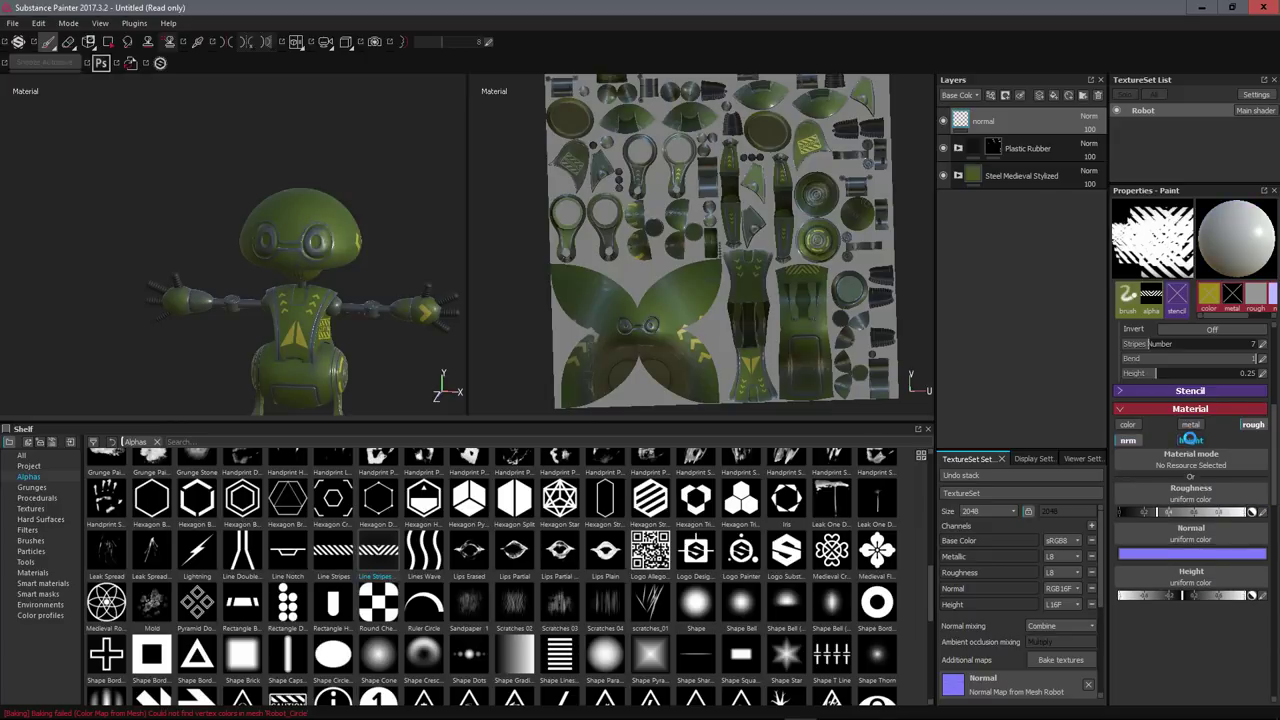
pyautogui.click(1191, 440)
pyautogui.click(1253, 424)
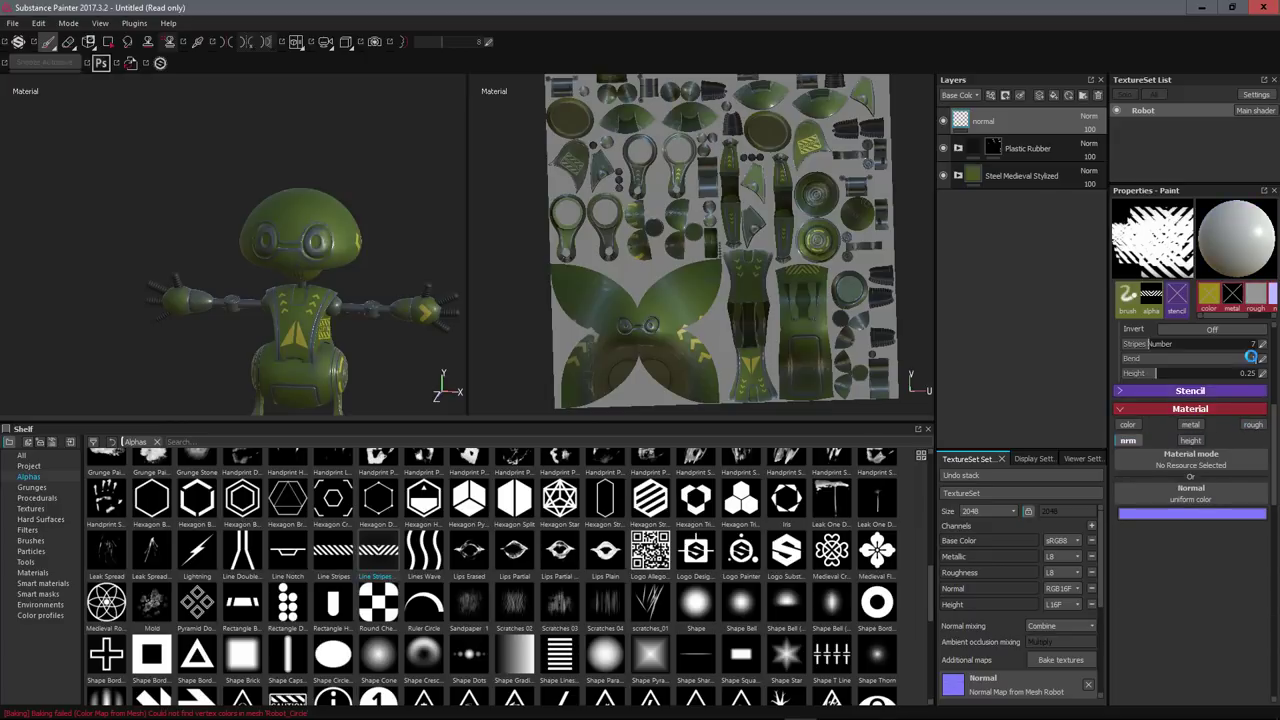
pyautogui.press('Return')
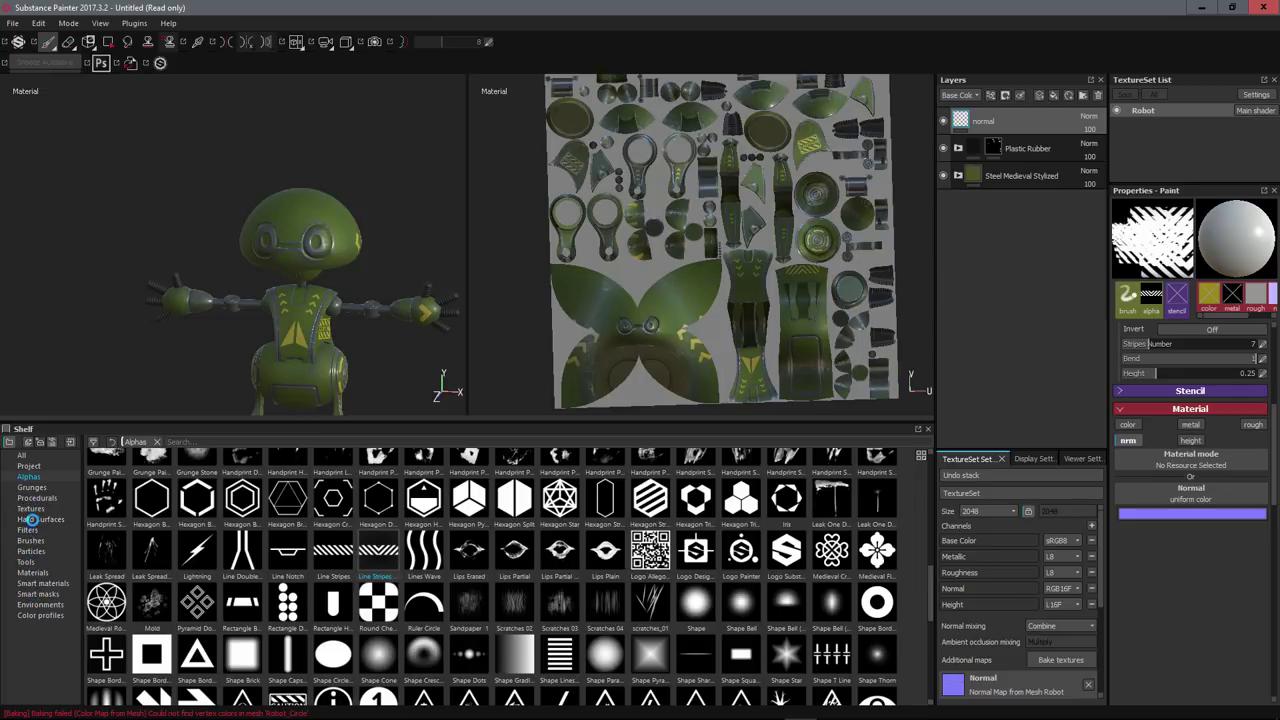
# - Switch to the Default Hard brush and assign the Container 01 hard surface to its normal channel
pyautogui.click(31, 519)
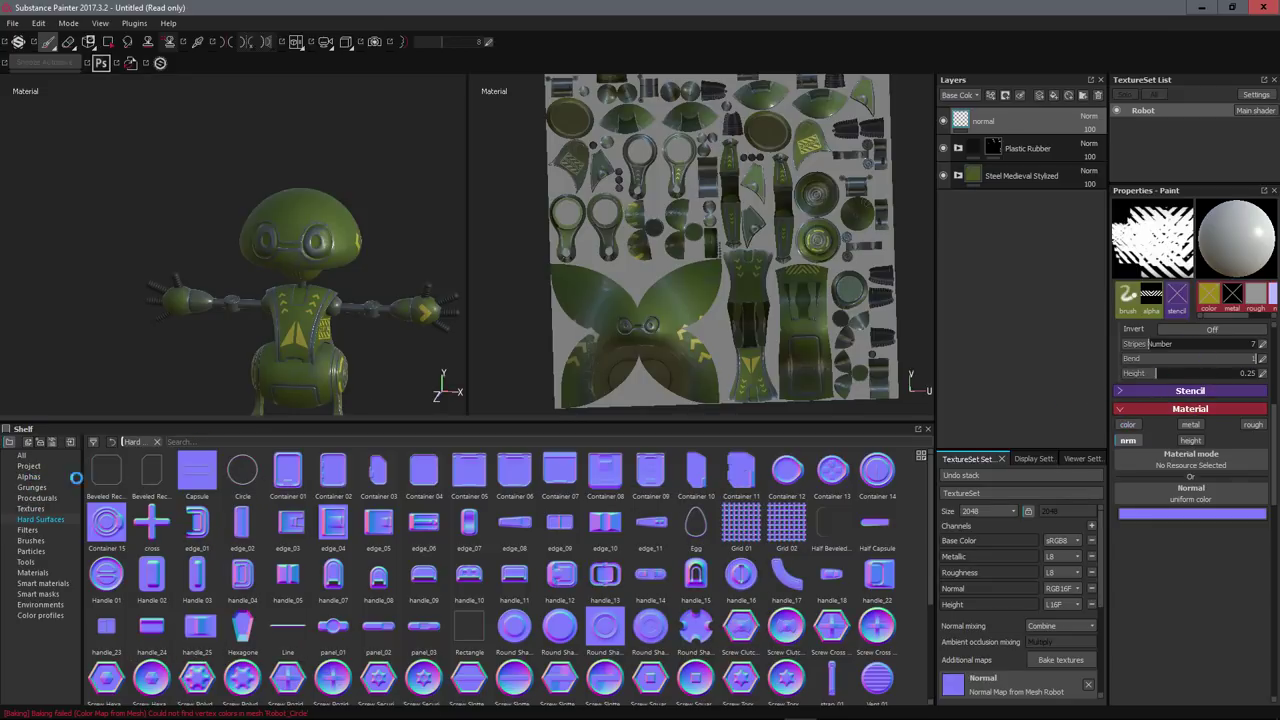
pyautogui.click(203, 523)
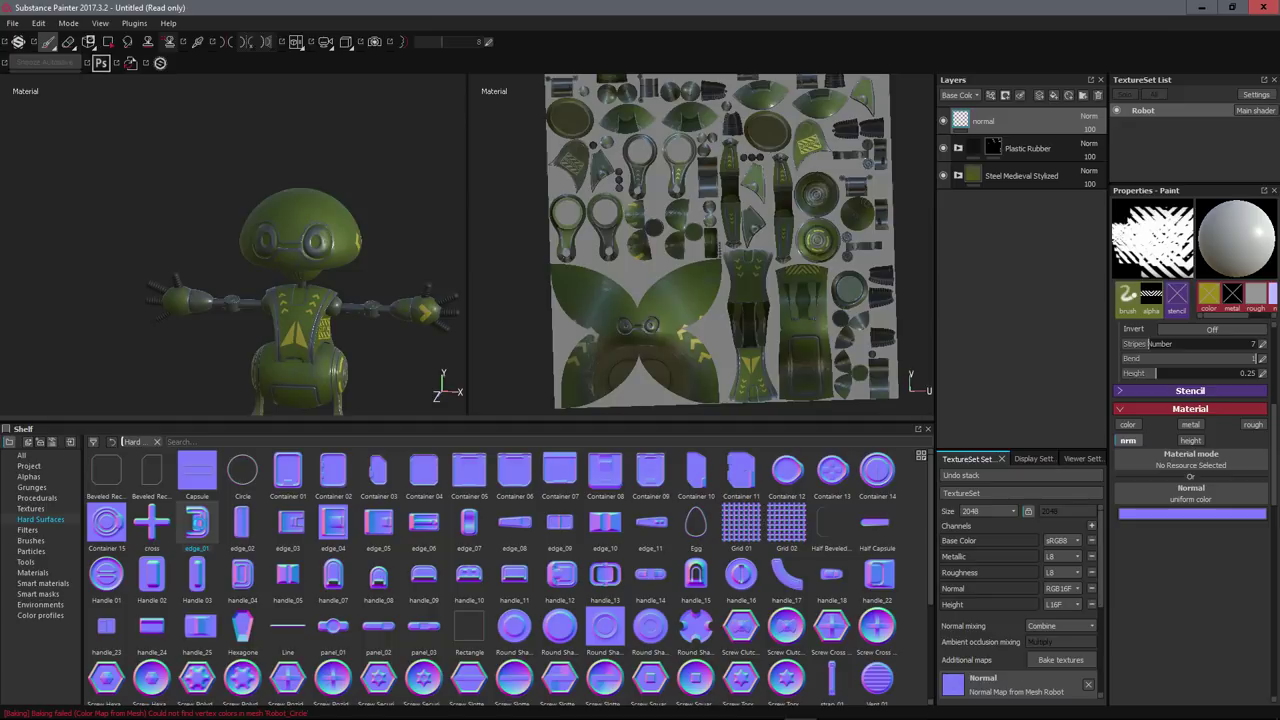
pyautogui.moveTo(200, 522)
pyautogui.click(28, 541)
pyautogui.click(204, 520)
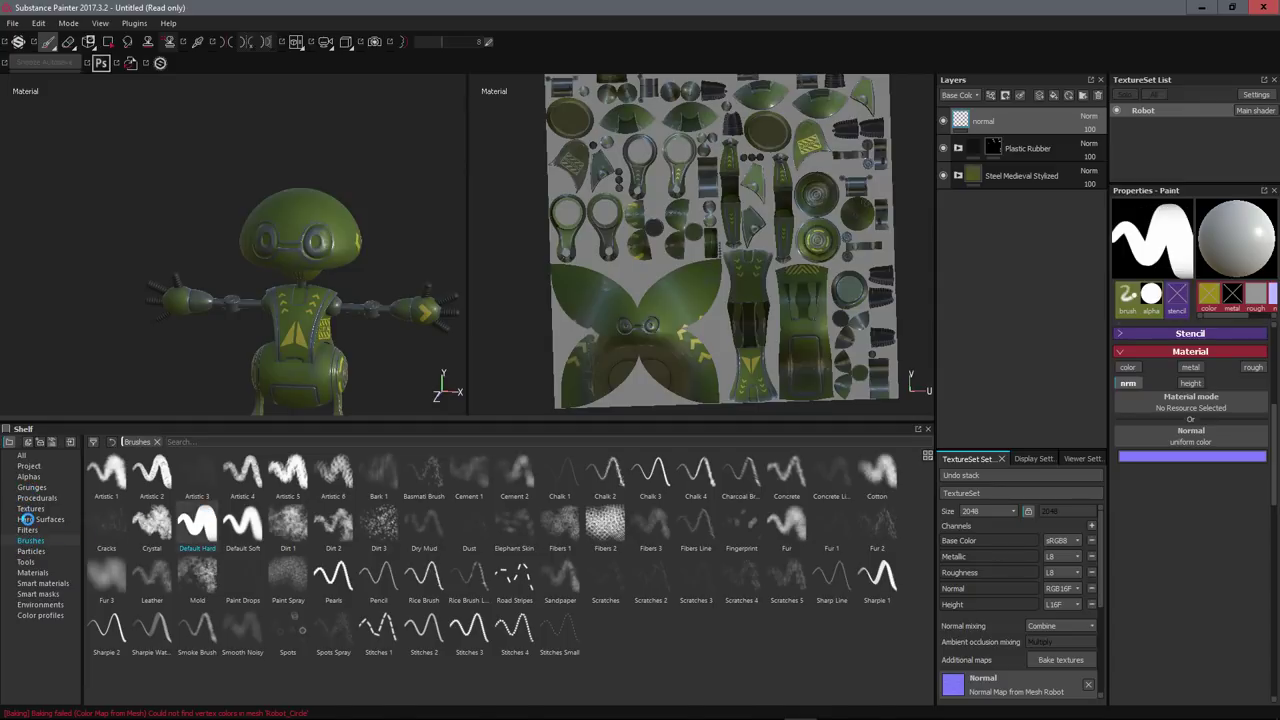
pyautogui.click(27, 519)
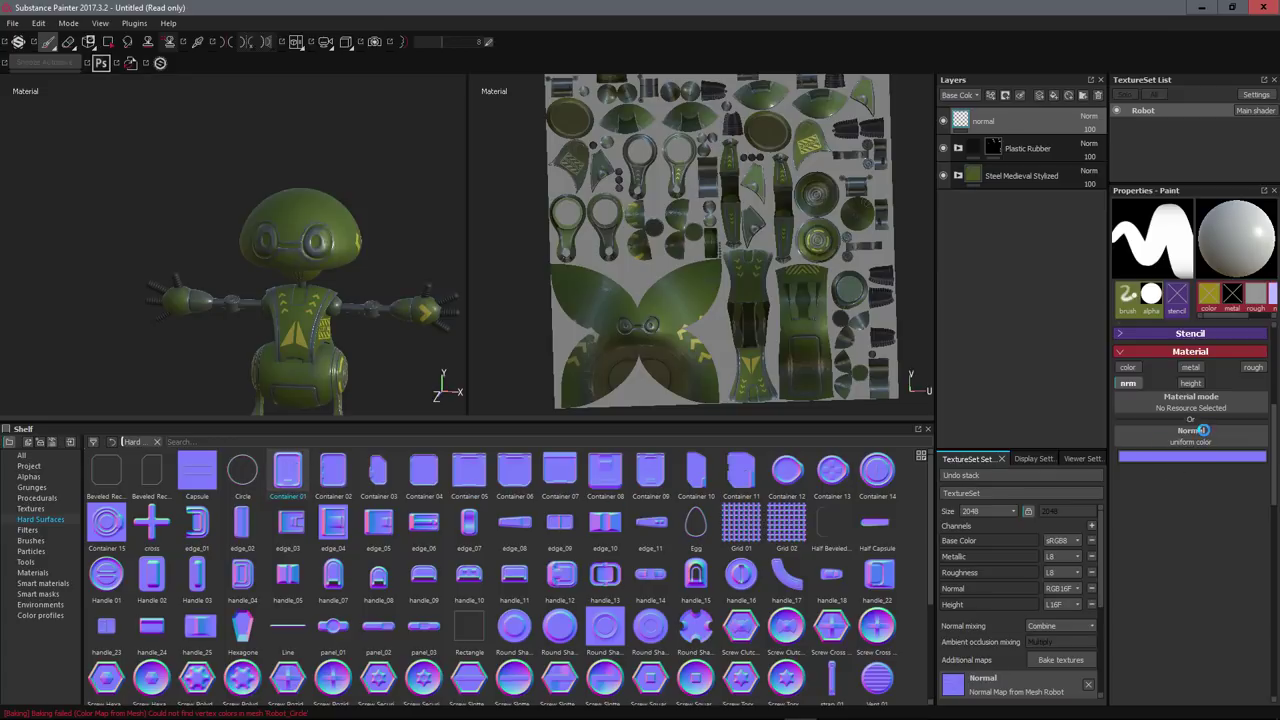
pyautogui.moveTo(1200, 428); pyautogui.dragTo(1200, 432)
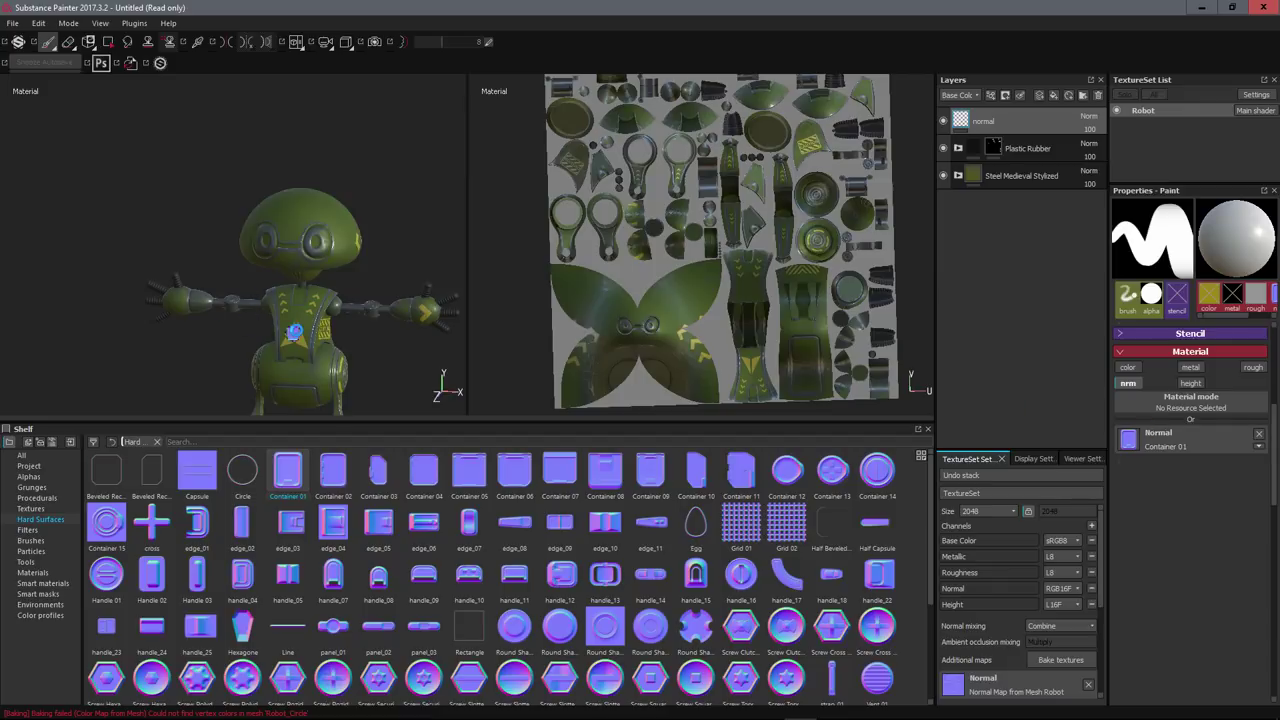
# - Enable symmetry for painting across the robot's pelvis and remove the Shape alpha from the brush
pyautogui.scroll(-2, 296, 330)
pyautogui.scroll(5, 296, 330)
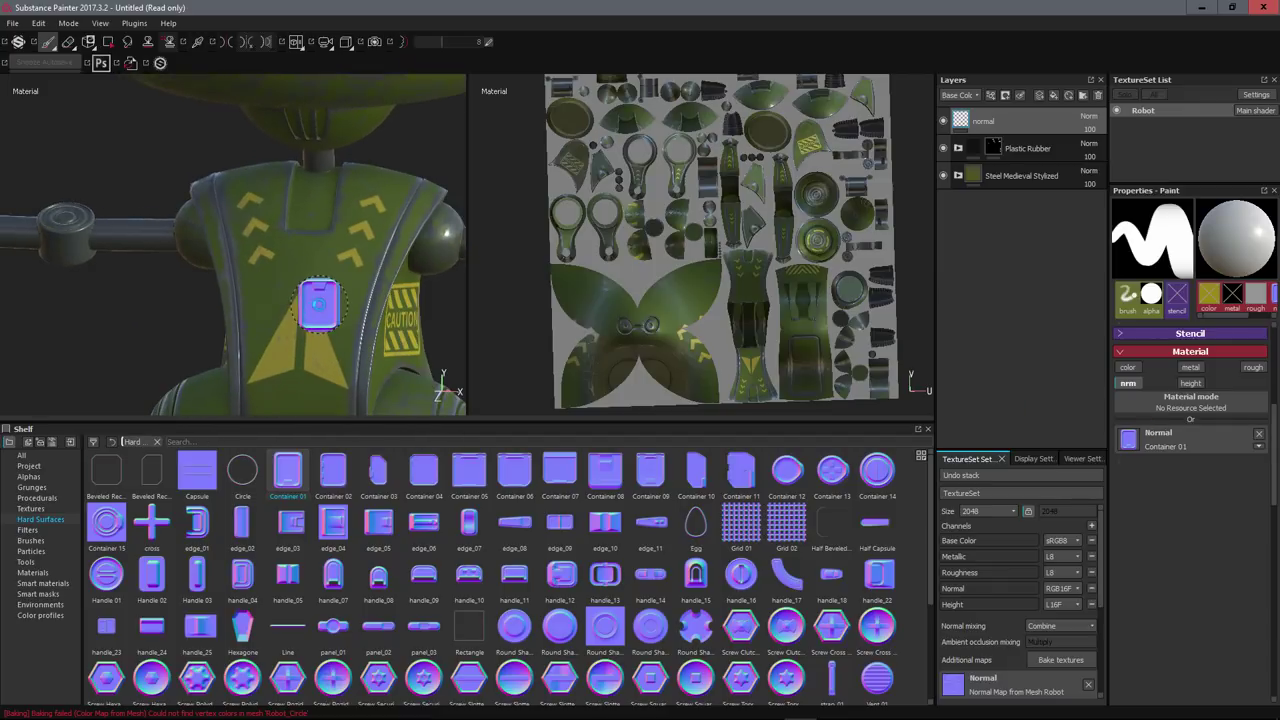
pyautogui.keyDown('alt'); pyautogui.moveTo(318, 277); pyautogui.dragTo(306, 175, button='middle'); pyautogui.keyUp('alt')
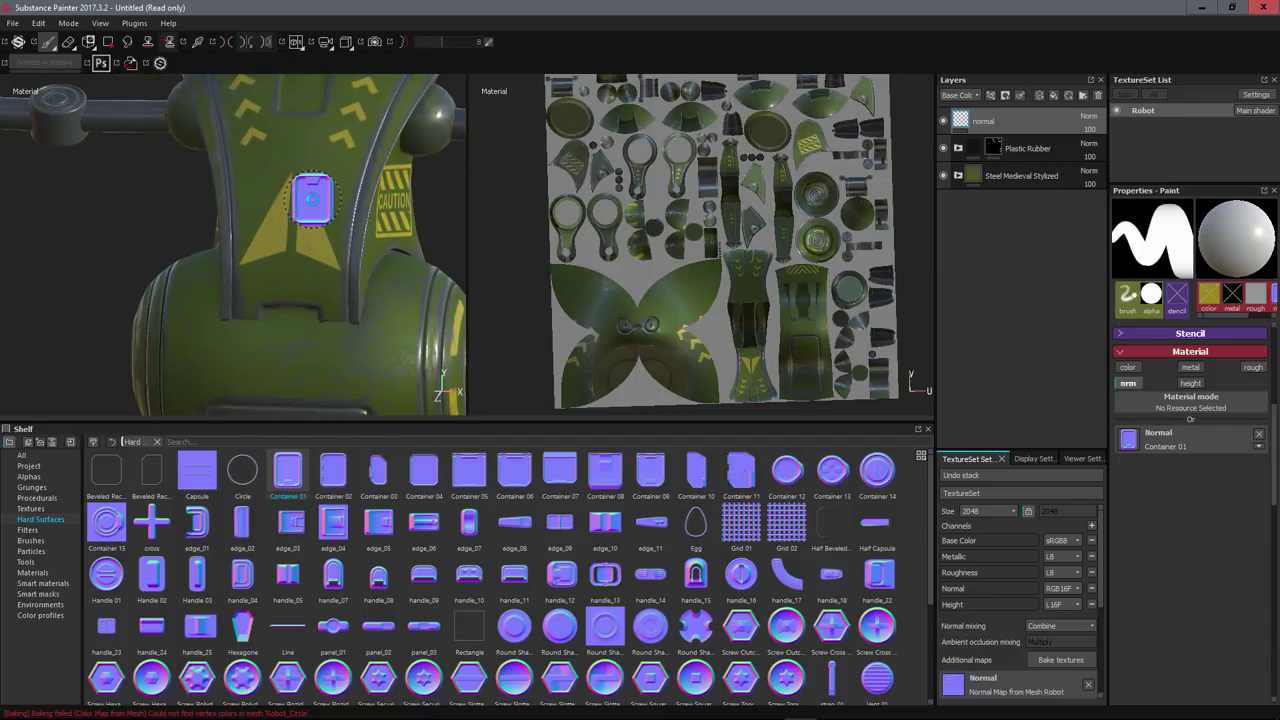
pyautogui.keyDown('alt'); pyautogui.moveTo(314, 291); pyautogui.dragTo(314, 204, button='middle'); pyautogui.keyUp('alt')
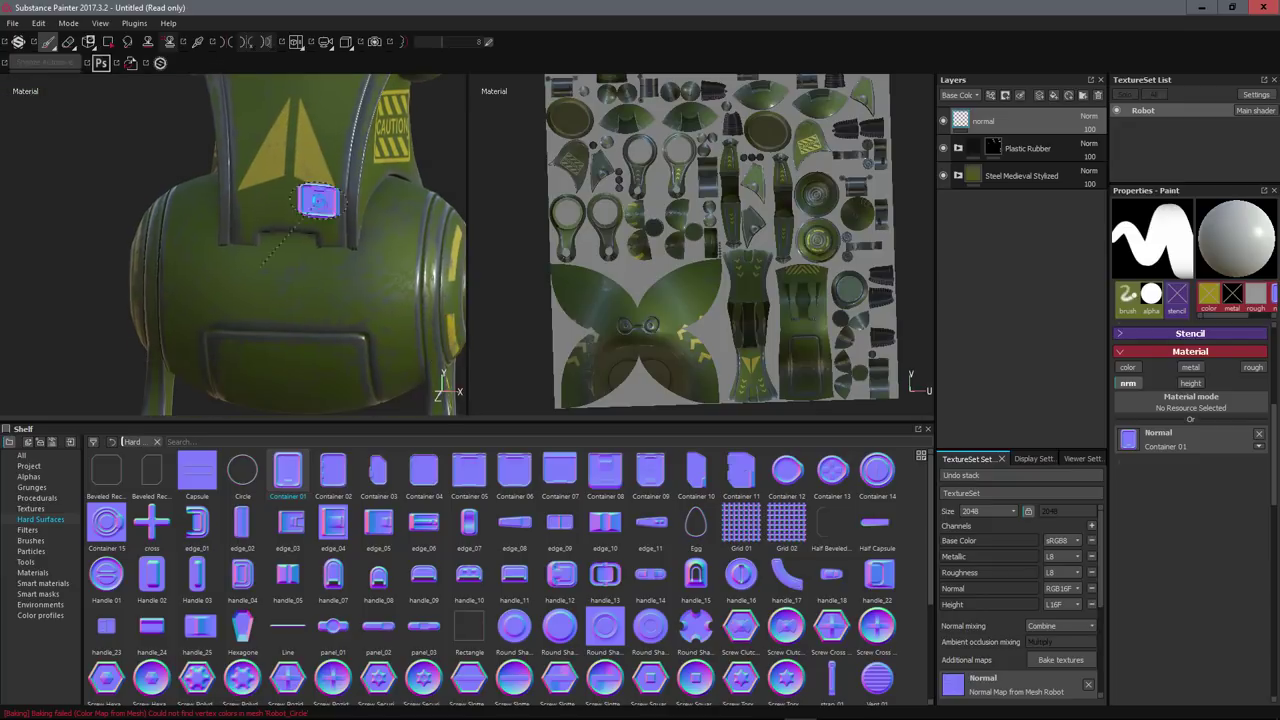
pyautogui.click(265, 41)
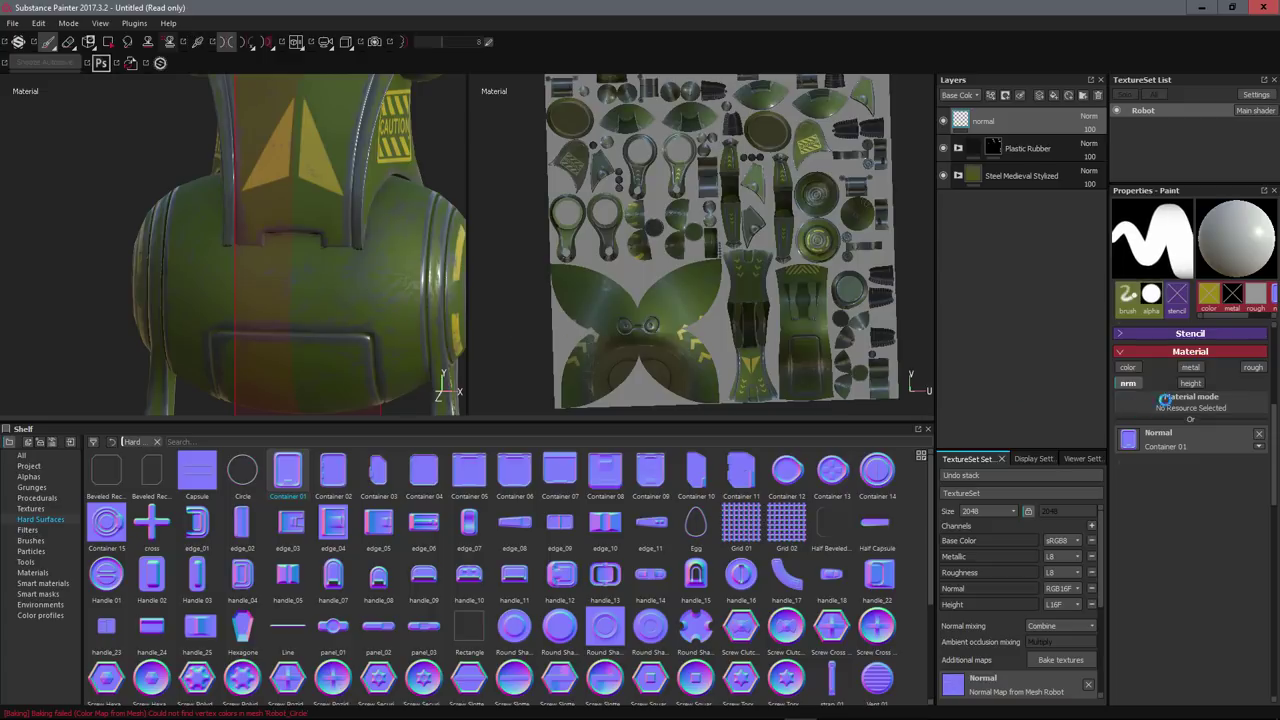
pyautogui.scroll(2, 1192, 358)
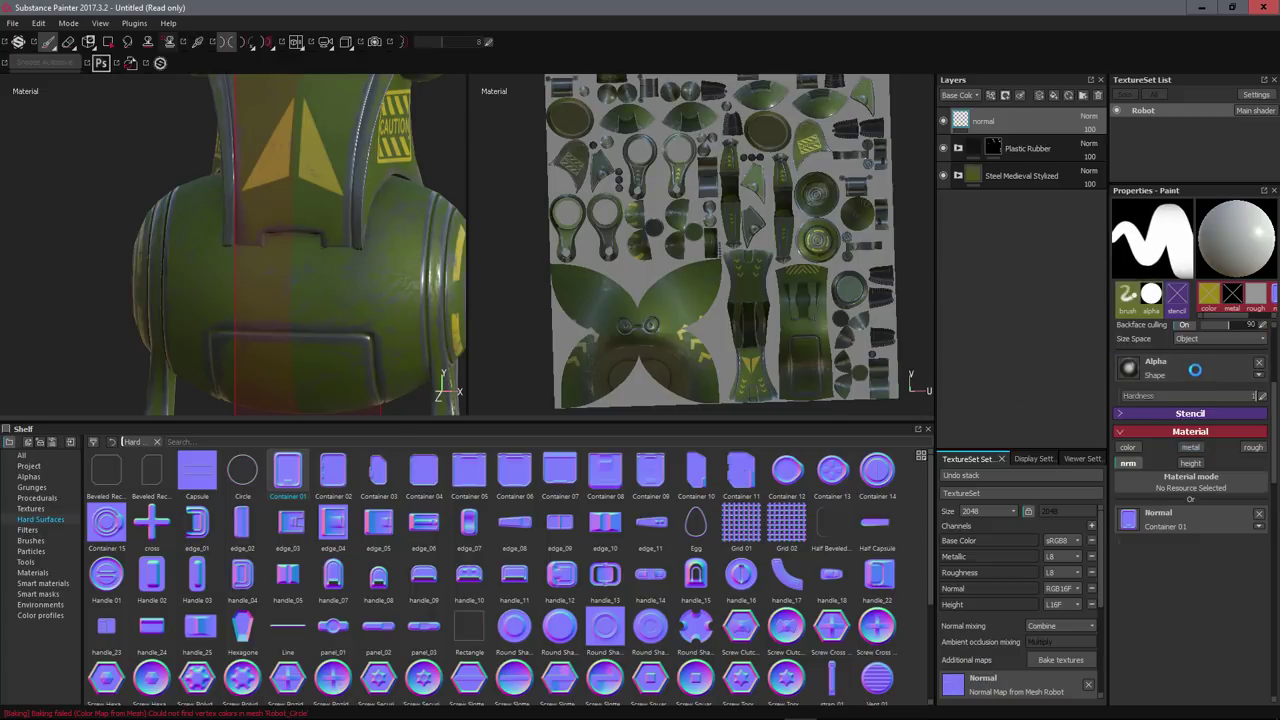
pyautogui.click(1261, 366)
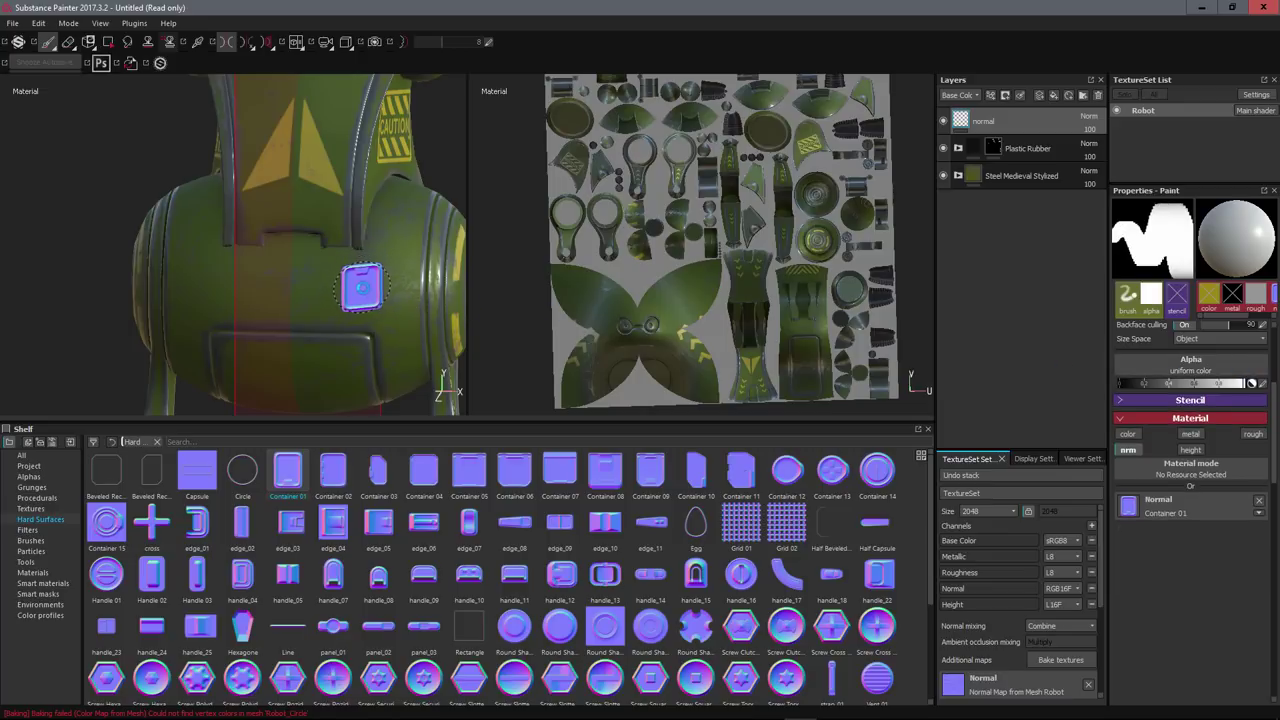
# - Stamp mirrored Container 01 hatches on the front of the pelvis, just above the large rectangular panel
pyautogui.keyDown('alt'); pyautogui.moveTo(363, 286); pyautogui.dragTo(368, 262); pyautogui.keyUp('alt')
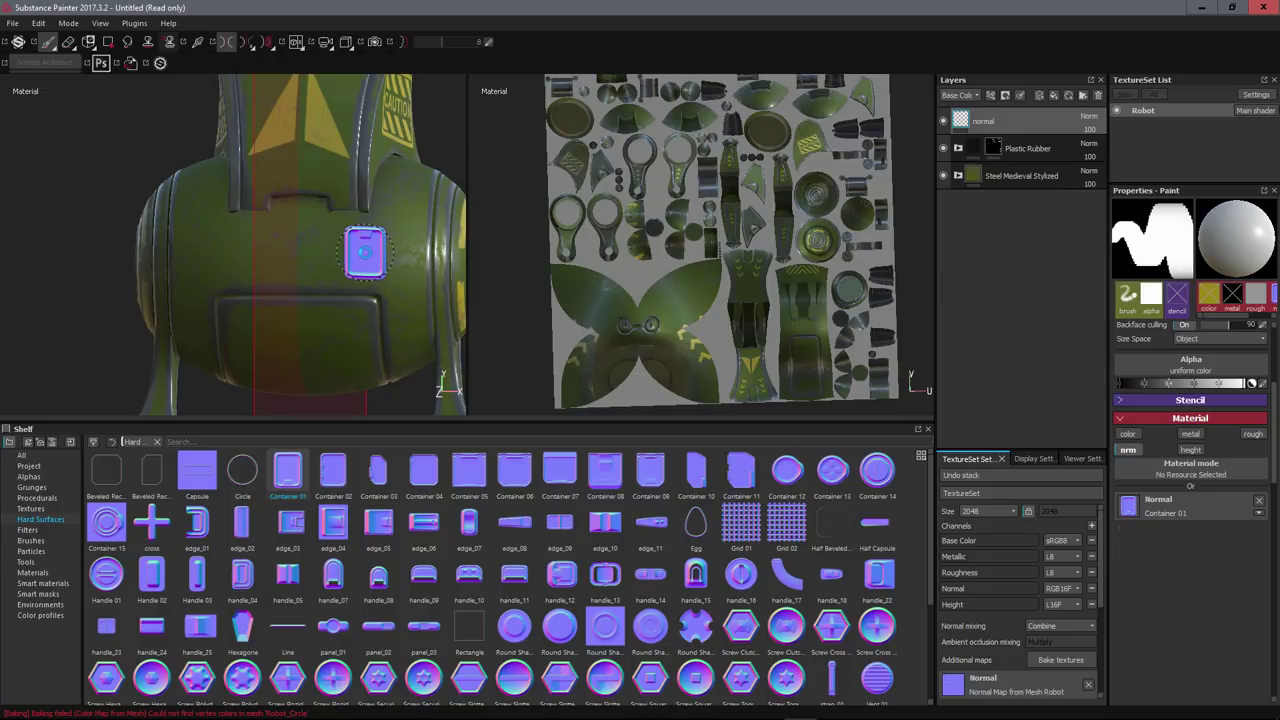
pyautogui.keyDown('alt'); pyautogui.moveTo(371, 323); pyautogui.dragTo(330, 313); pyautogui.keyUp('alt')
pyautogui.scroll(3, 375, 310)
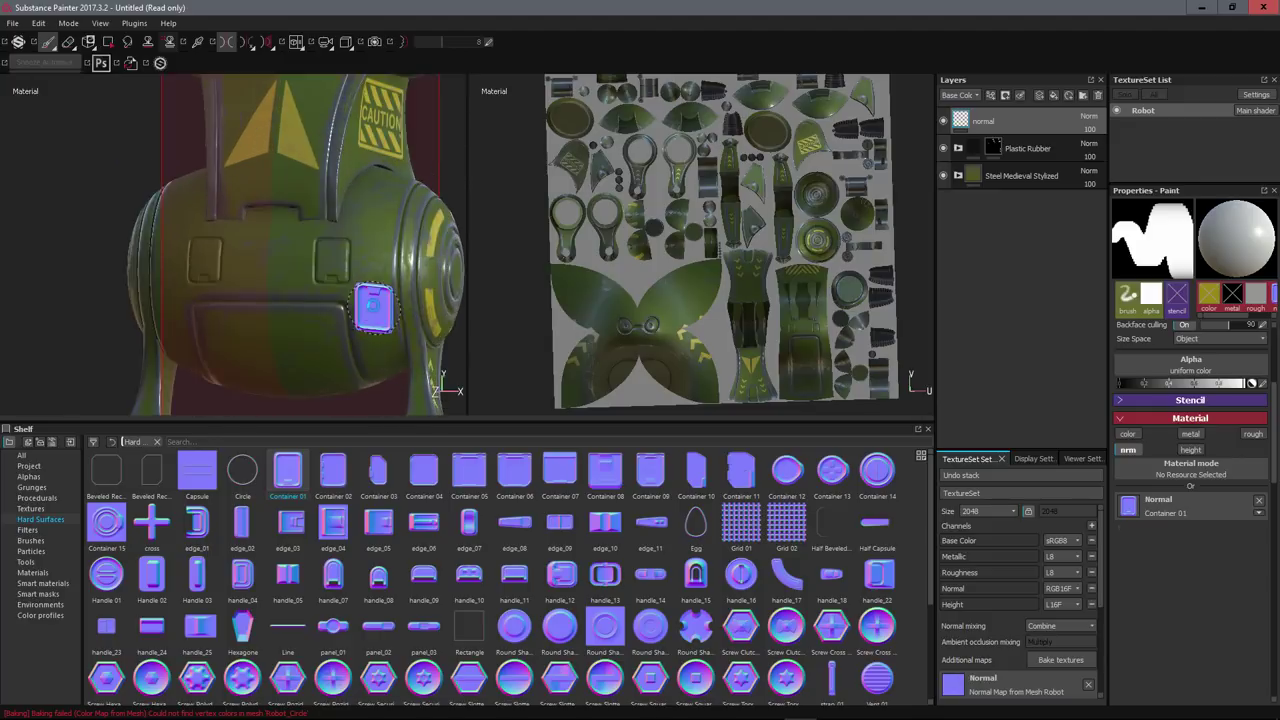
# - Examine the stamped hatches on the pelvis front up close and from different angles
pyautogui.keyDown('alt'); pyautogui.moveTo(338, 267); pyautogui.dragTo(369, 271); pyautogui.keyUp('alt')
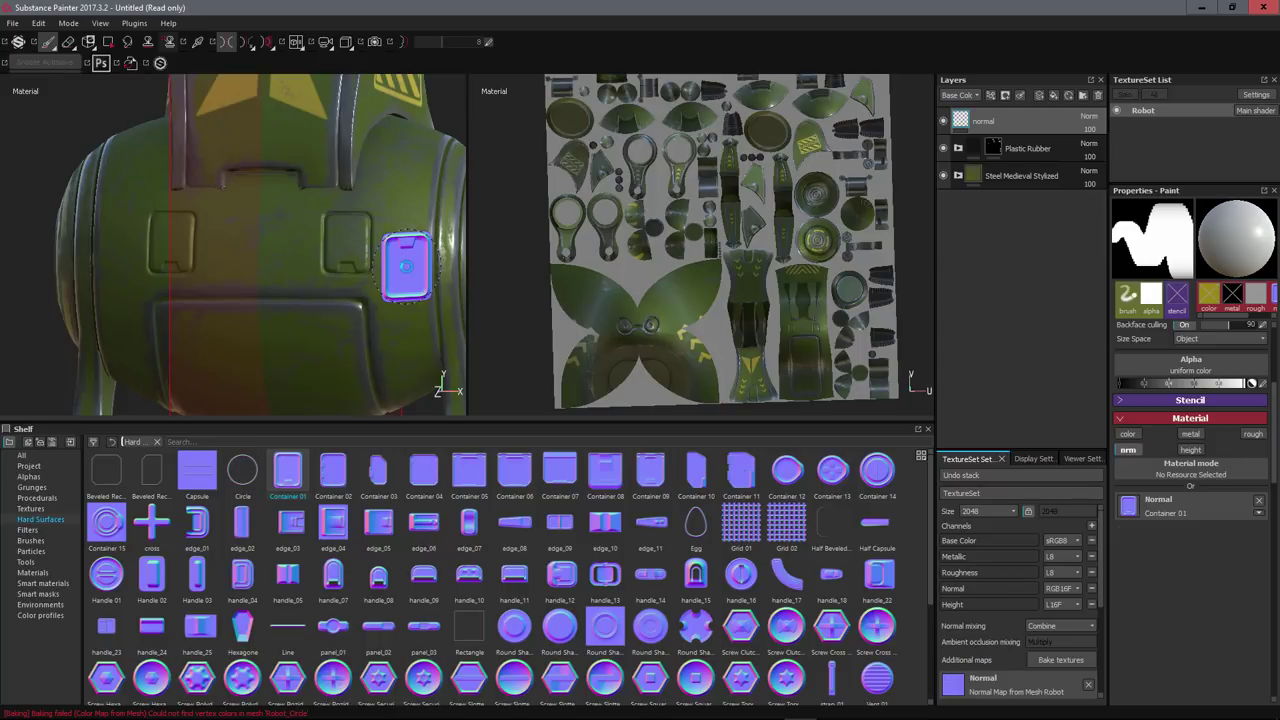
pyautogui.scroll(3, 353, 198)
pyautogui.scroll(-5, 357, 216)
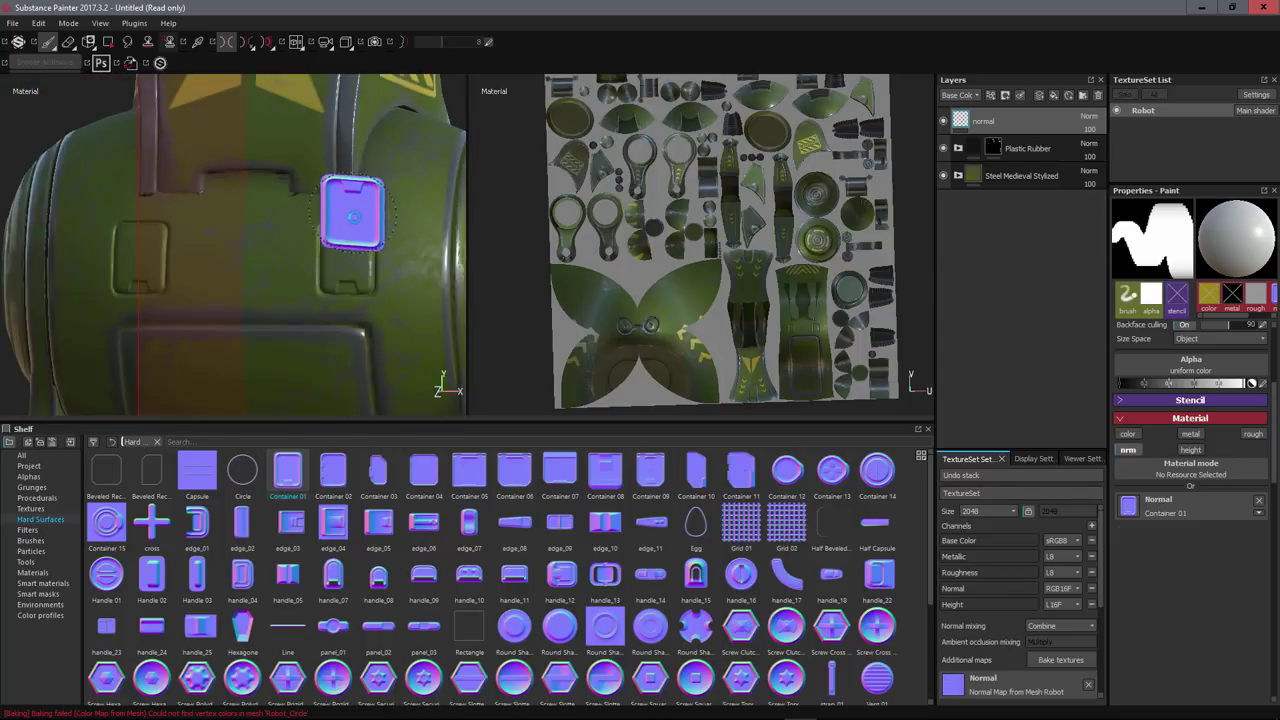
pyautogui.keyDown('alt'); pyautogui.moveTo(358, 218); pyautogui.dragTo(317, 220); pyautogui.keyUp('alt')
pyautogui.scroll(6, 316, 220)
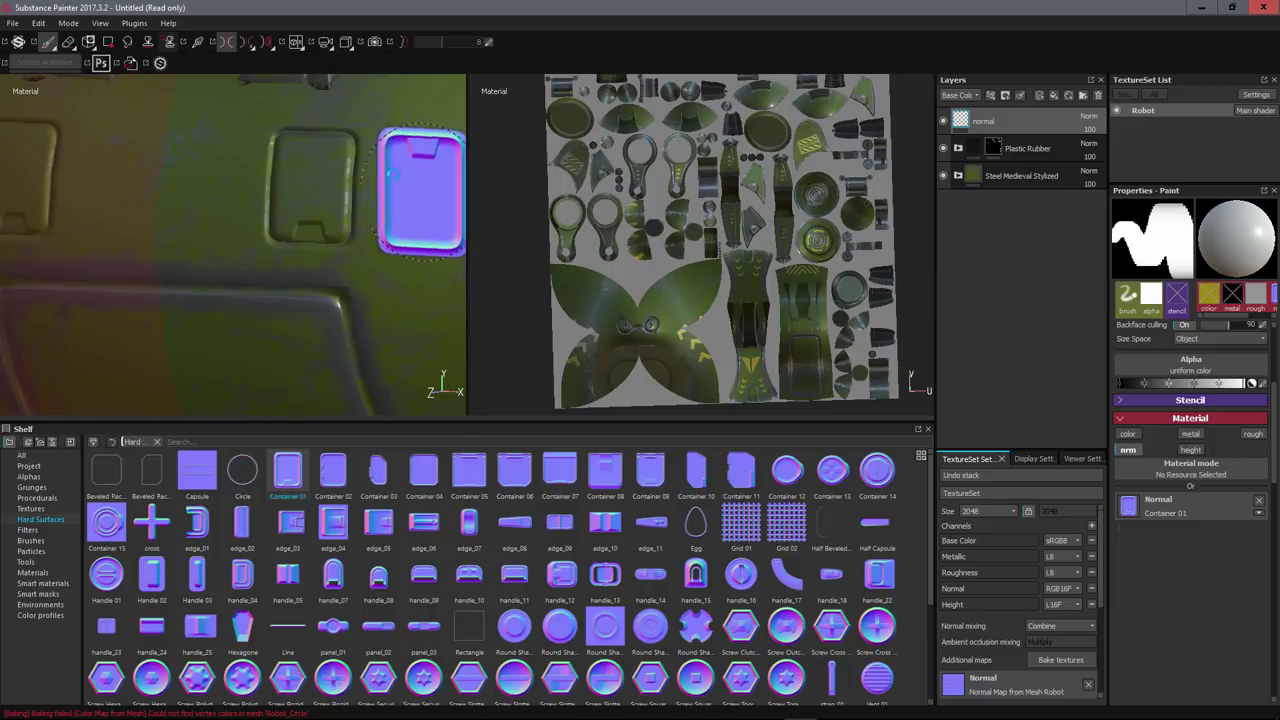
pyautogui.scroll(-5, 380, 235)
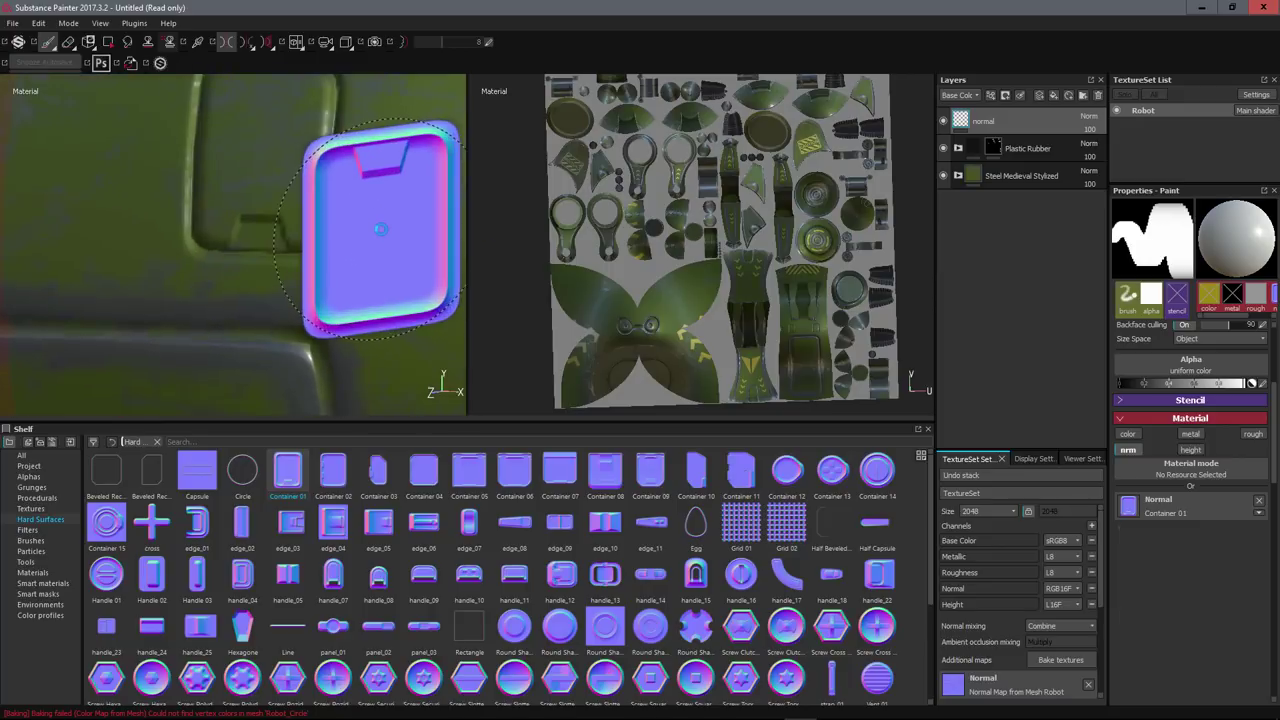
pyautogui.scroll(-3, 380, 230)
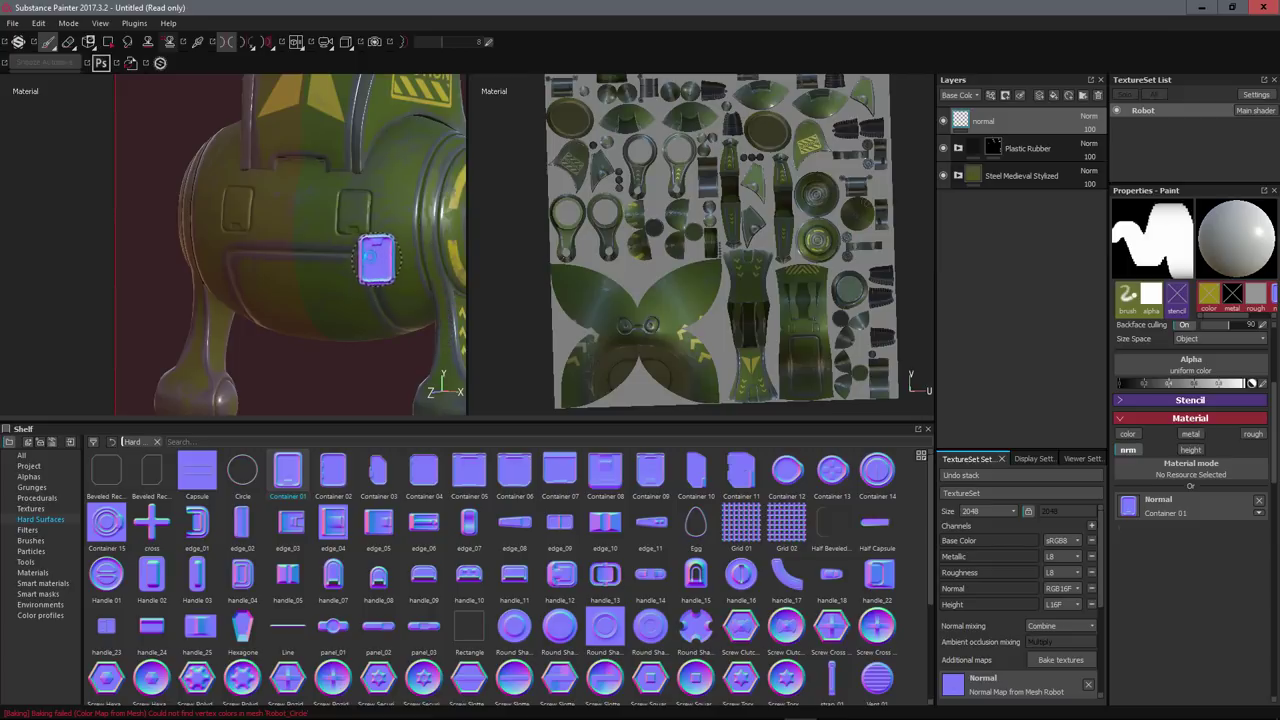
pyautogui.moveTo(371, 263)
pyautogui.keyDown('alt'); pyautogui.mouseDown()
pyautogui.moveTo(91, 234)
pyautogui.moveTo(63, 246)
pyautogui.moveTo(383, 248)
pyautogui.moveTo(371, 257)
pyautogui.mouseUp(); pyautogui.keyUp('alt')
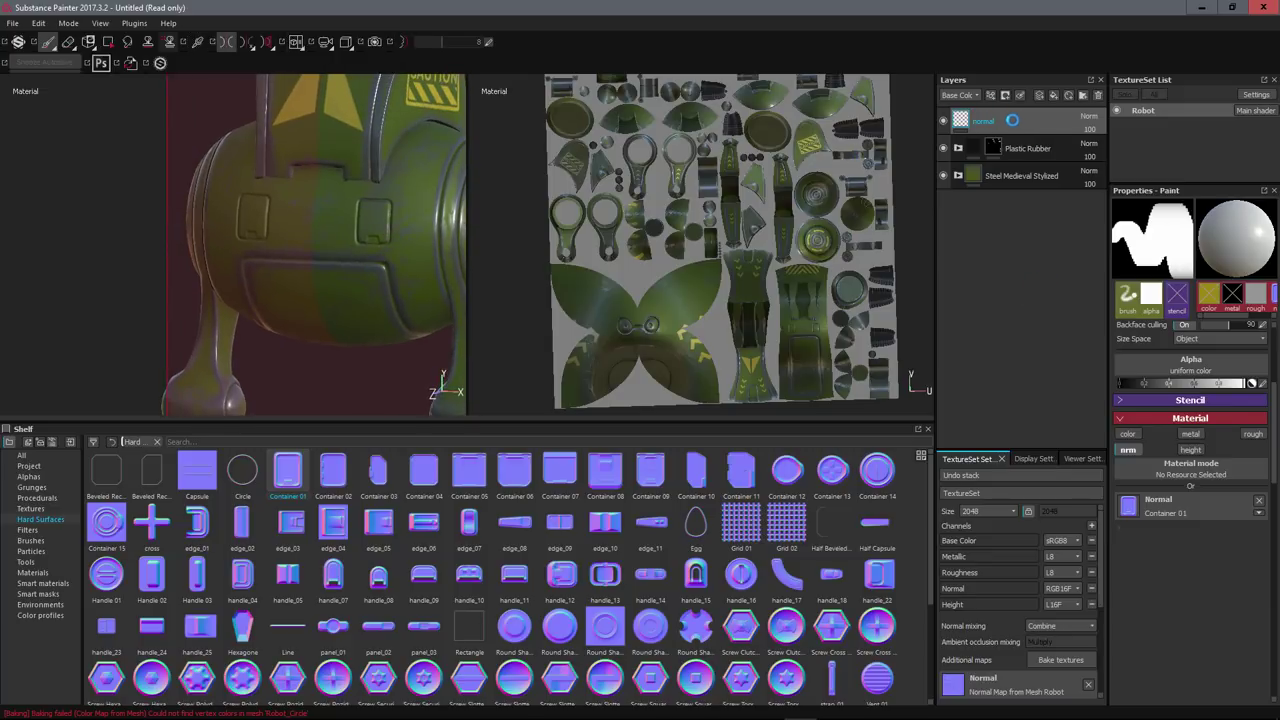
# - Add a filter to the normal layer and set it to MatFx Detail Edge Wear
pyautogui.rightClick(1017, 118)
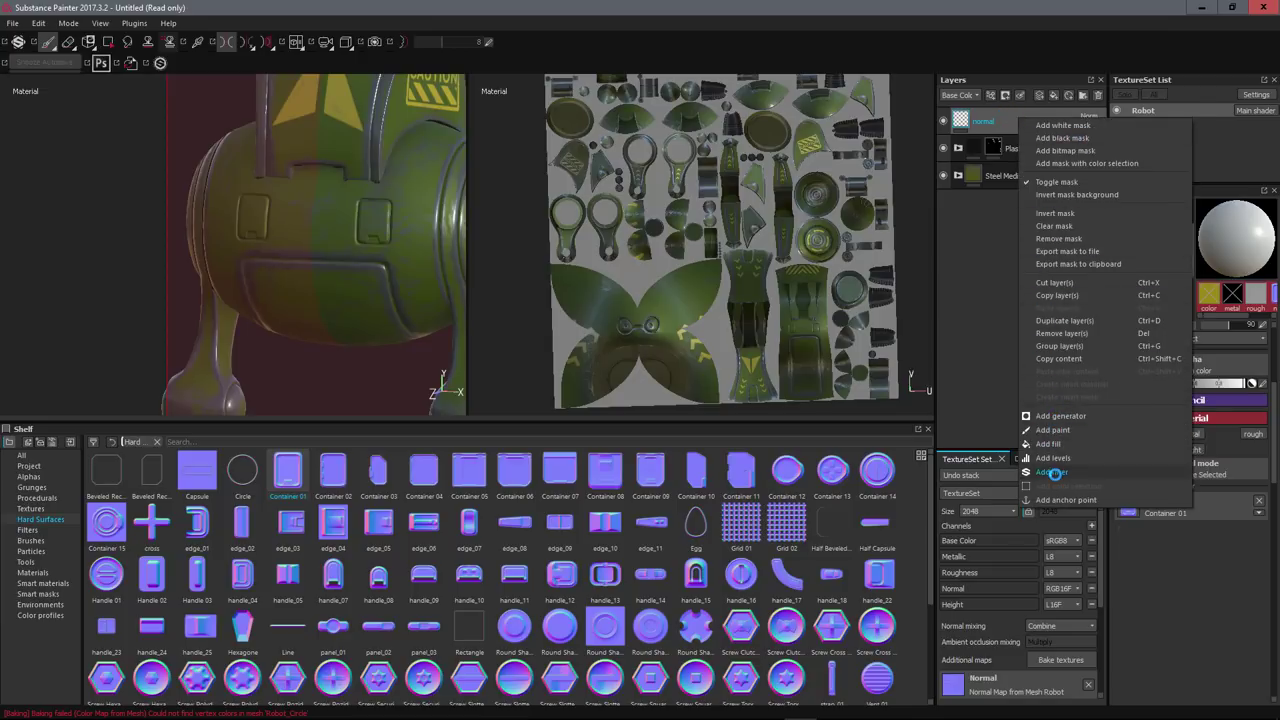
pyautogui.click(1052, 472)
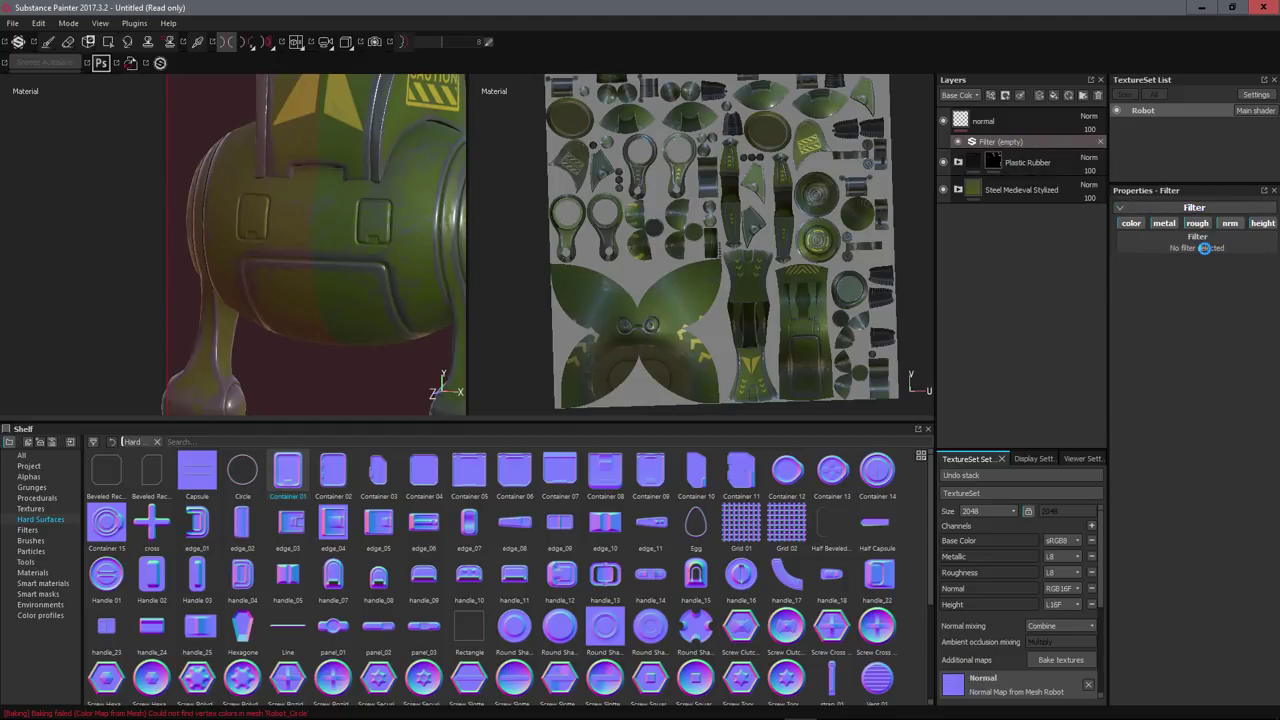
pyautogui.click(1205, 247)
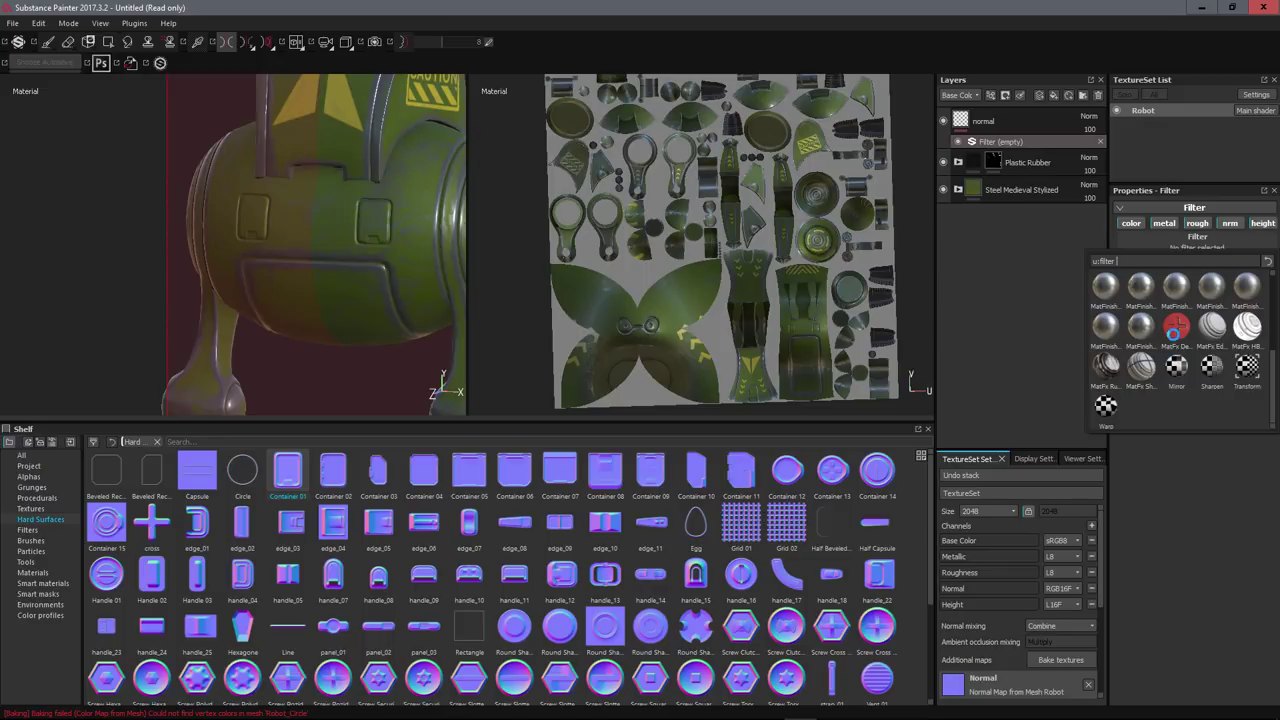
pyautogui.click(1173, 333)
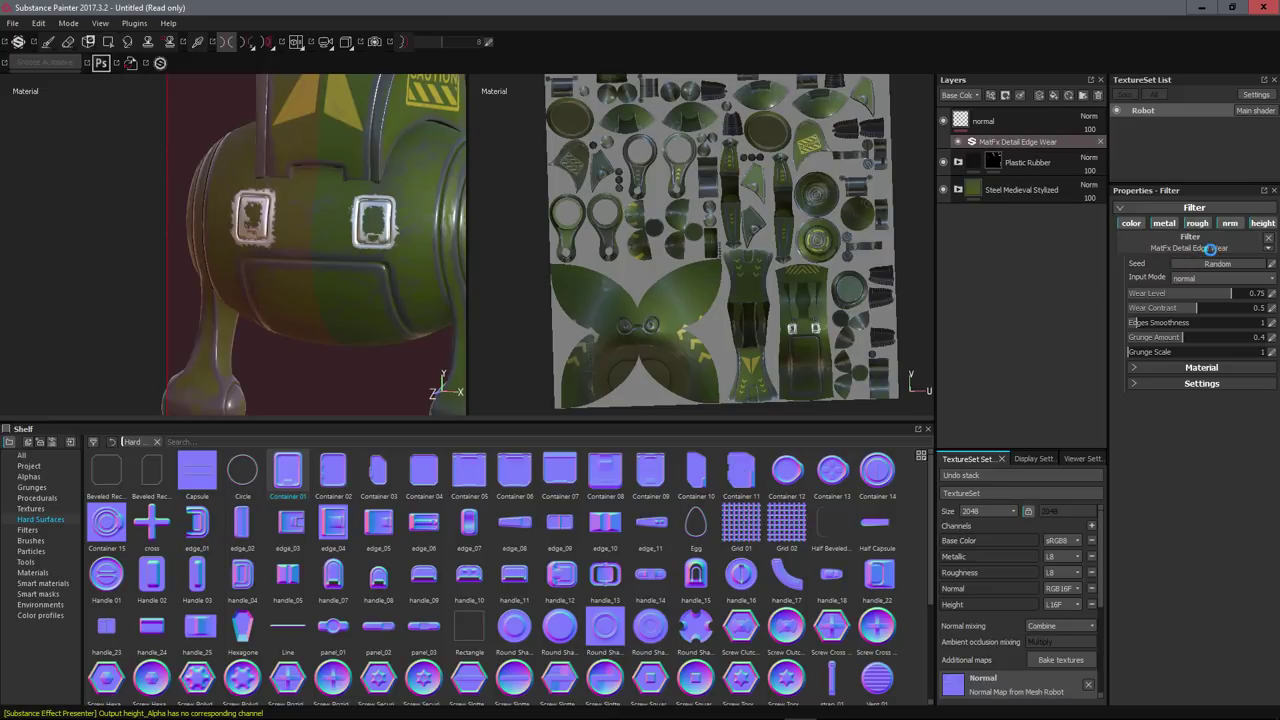
pyautogui.scroll(-3, 373, 208)
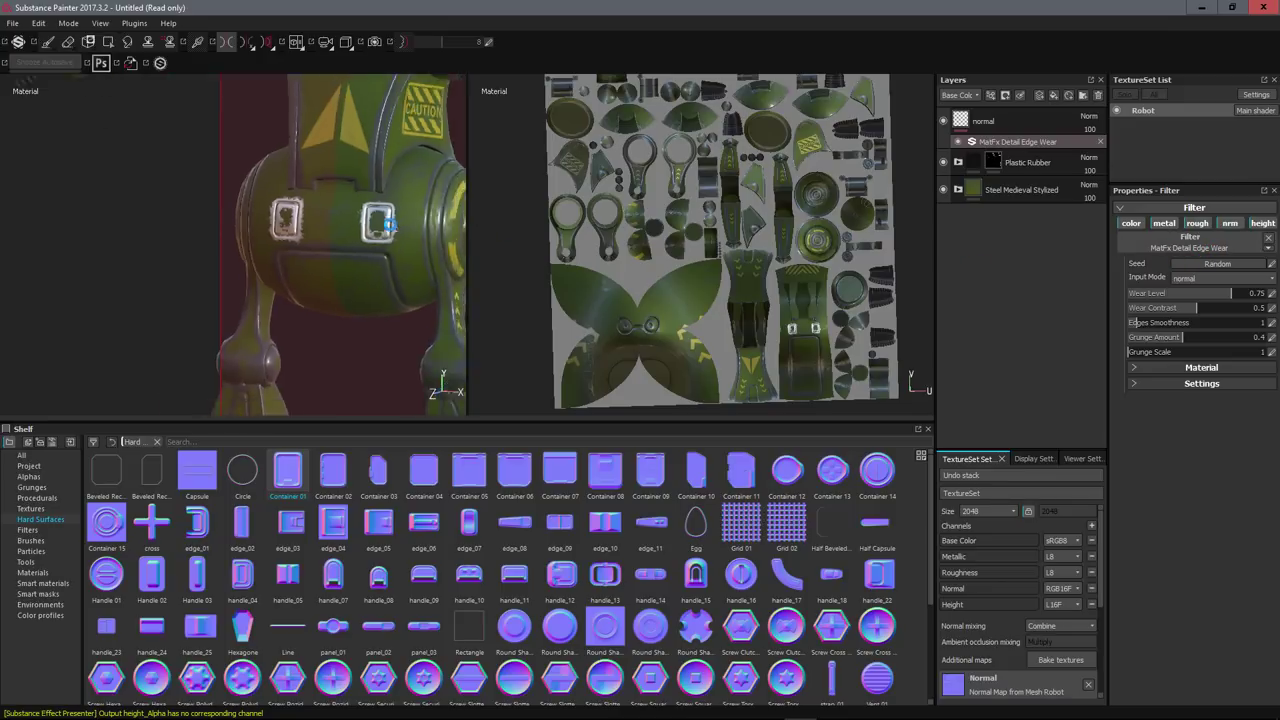
# - Set the edge wear filter's Wear Level to 0.33 and its Grunge Amount to 0.74
pyautogui.scroll(8, 400, 208)
pyautogui.keyDown('alt'); pyautogui.moveTo(416, 207); pyautogui.dragTo(300, 157); pyautogui.keyUp('alt')
pyautogui.keyDown('alt'); pyautogui.moveTo(300, 157); pyautogui.dragTo(291, 151, button='middle'); pyautogui.keyUp('alt')
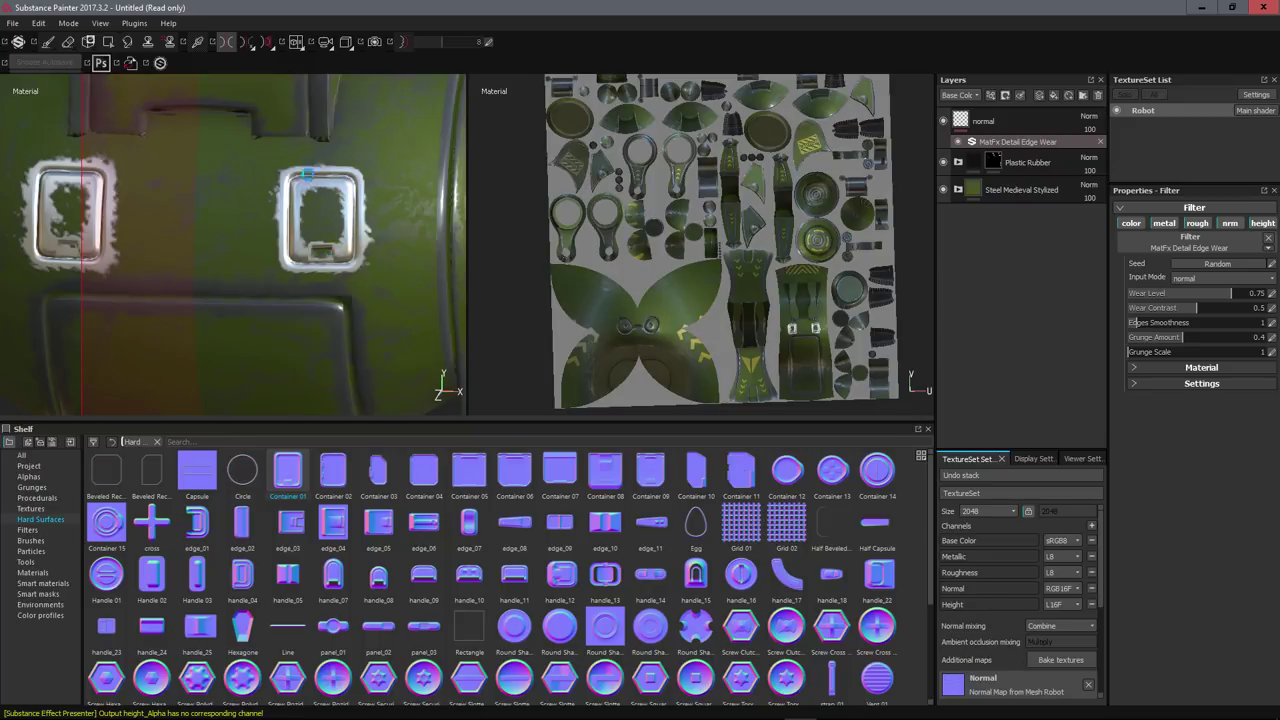
pyautogui.scroll(2, 293, 210)
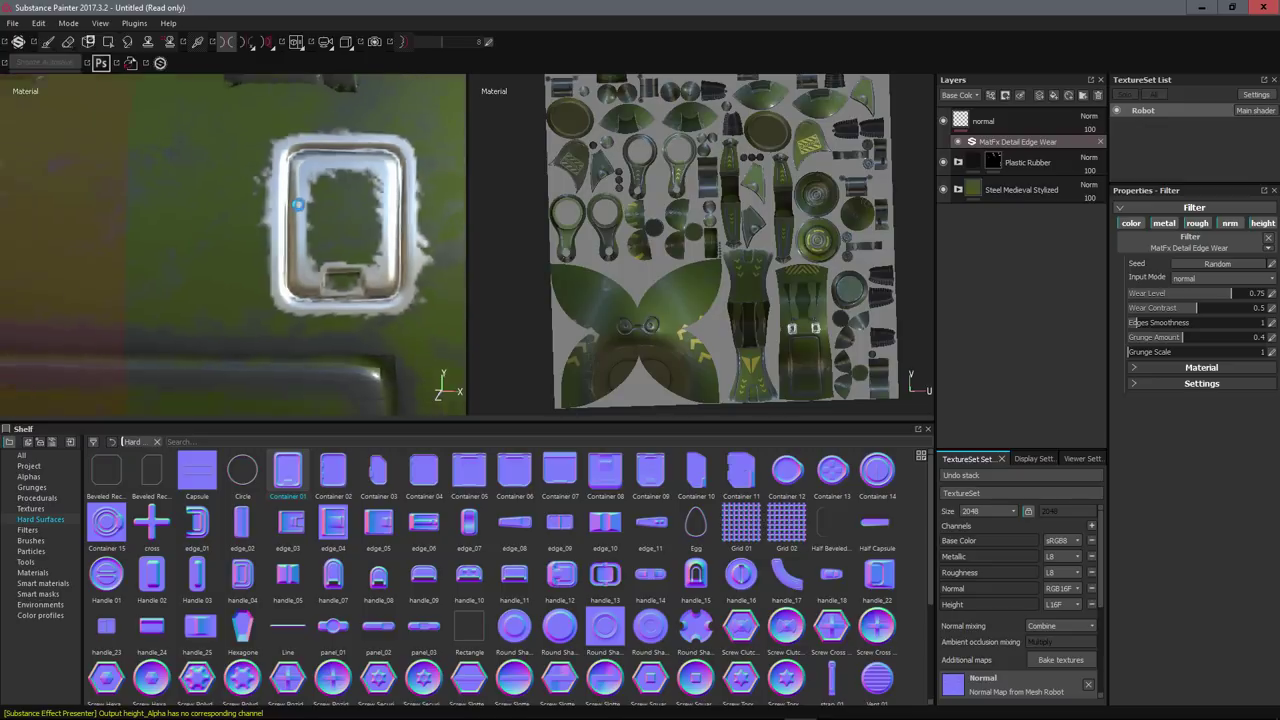
pyautogui.scroll(-5, 298, 206)
pyautogui.scroll(3, 305, 205)
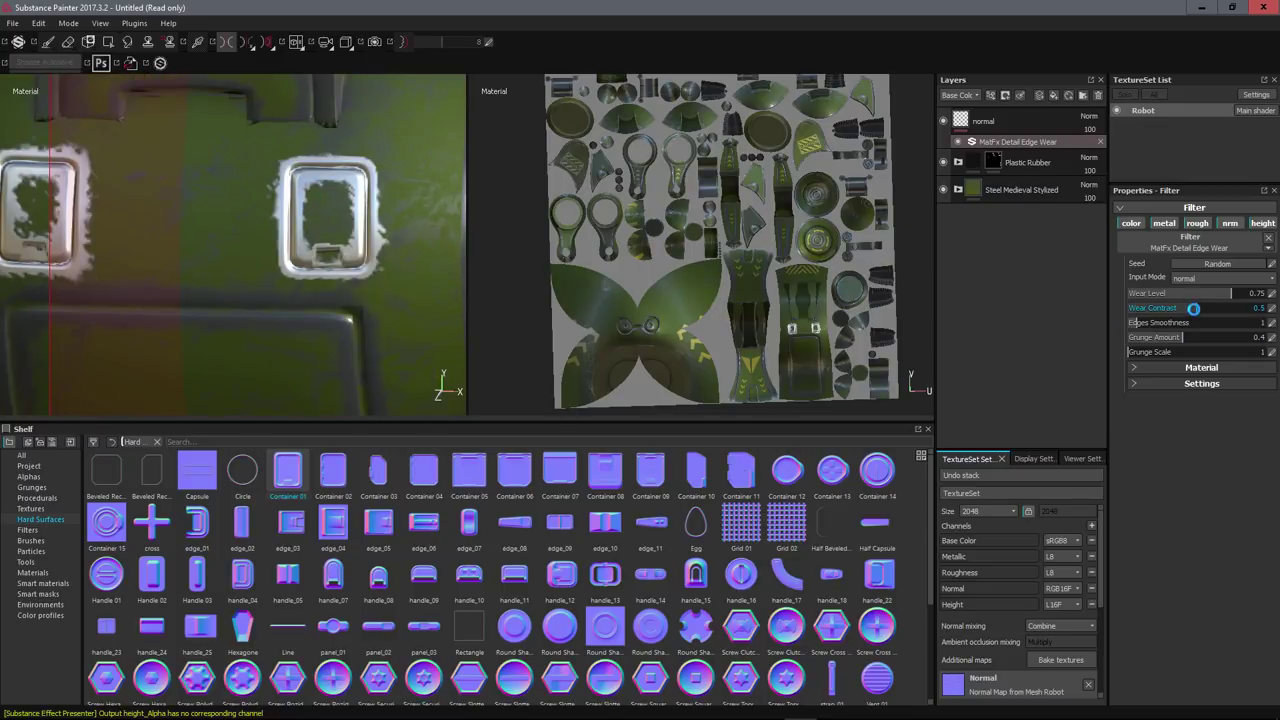
pyautogui.moveTo(1227, 293); pyautogui.dragTo(1172, 293)
pyautogui.moveTo(1187, 337); pyautogui.dragTo(1226, 339)
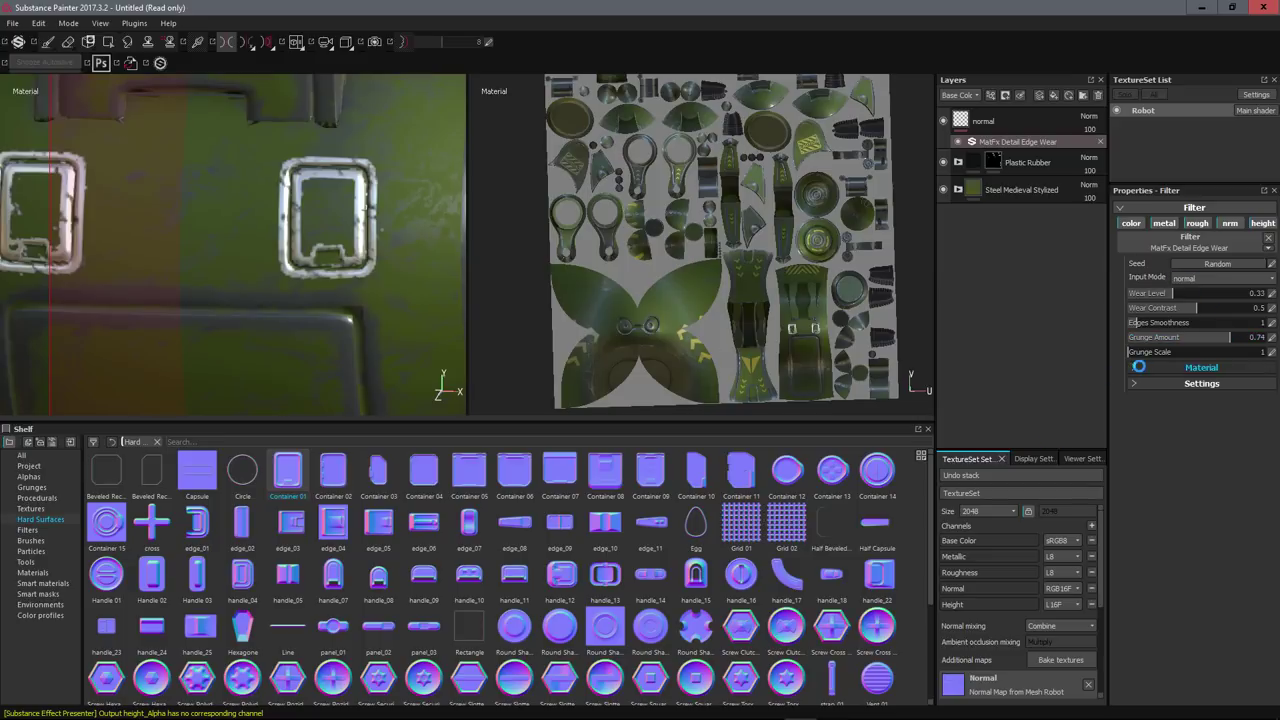
# - Darken the edge wear filter's PBR Metallic Roughness base color to a neutral grey with value 0.389
pyautogui.click(1130, 368)
pyautogui.click(1195, 385)
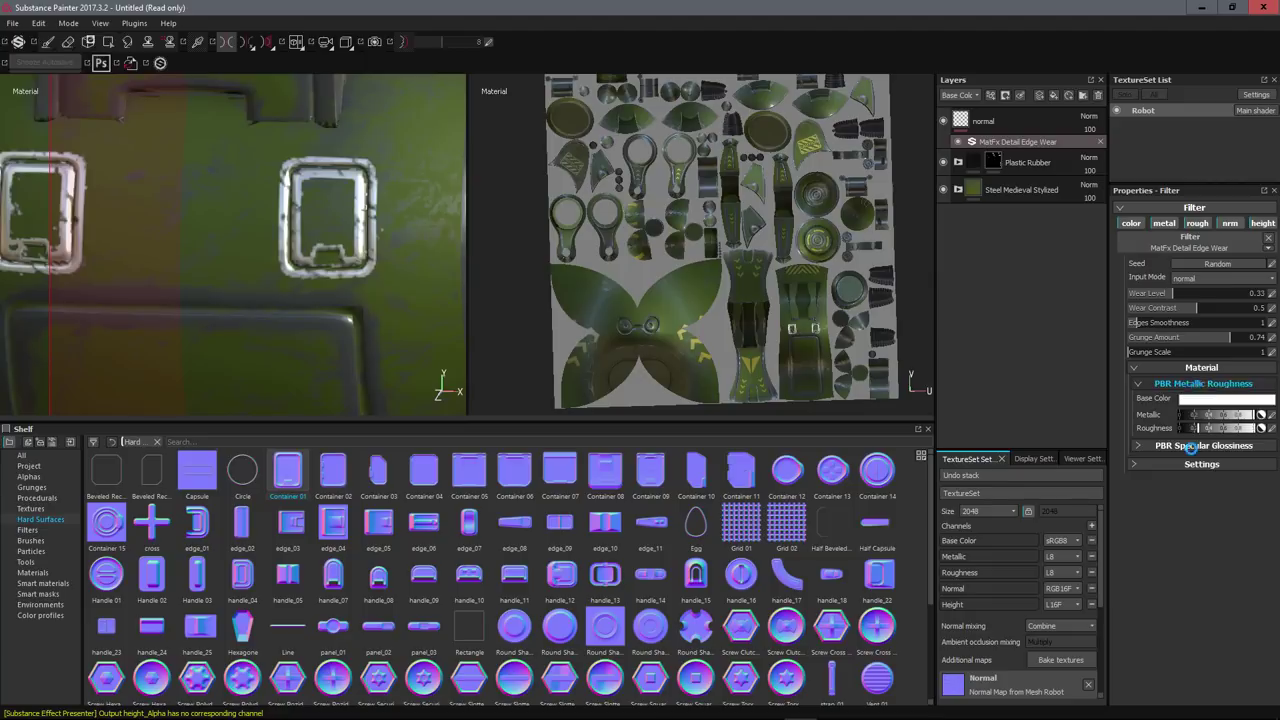
pyautogui.click(1221, 399)
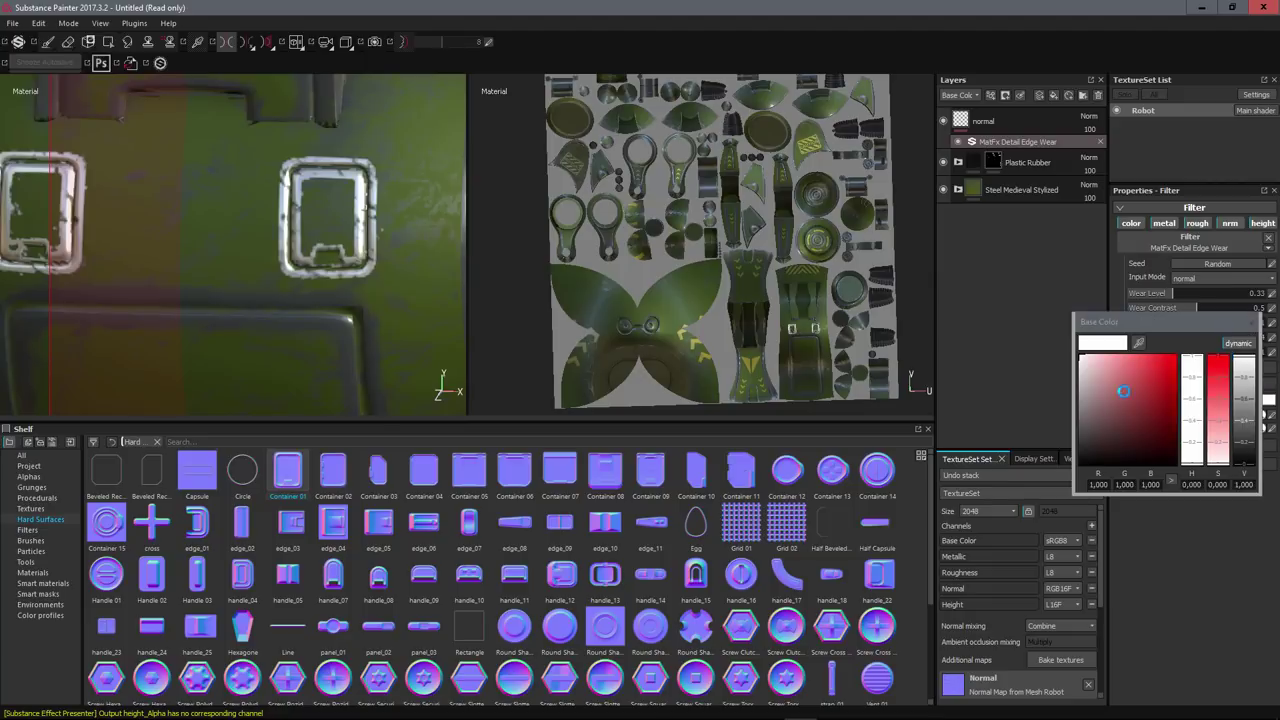
pyautogui.moveTo(1124, 391); pyautogui.dragTo(1065, 424)
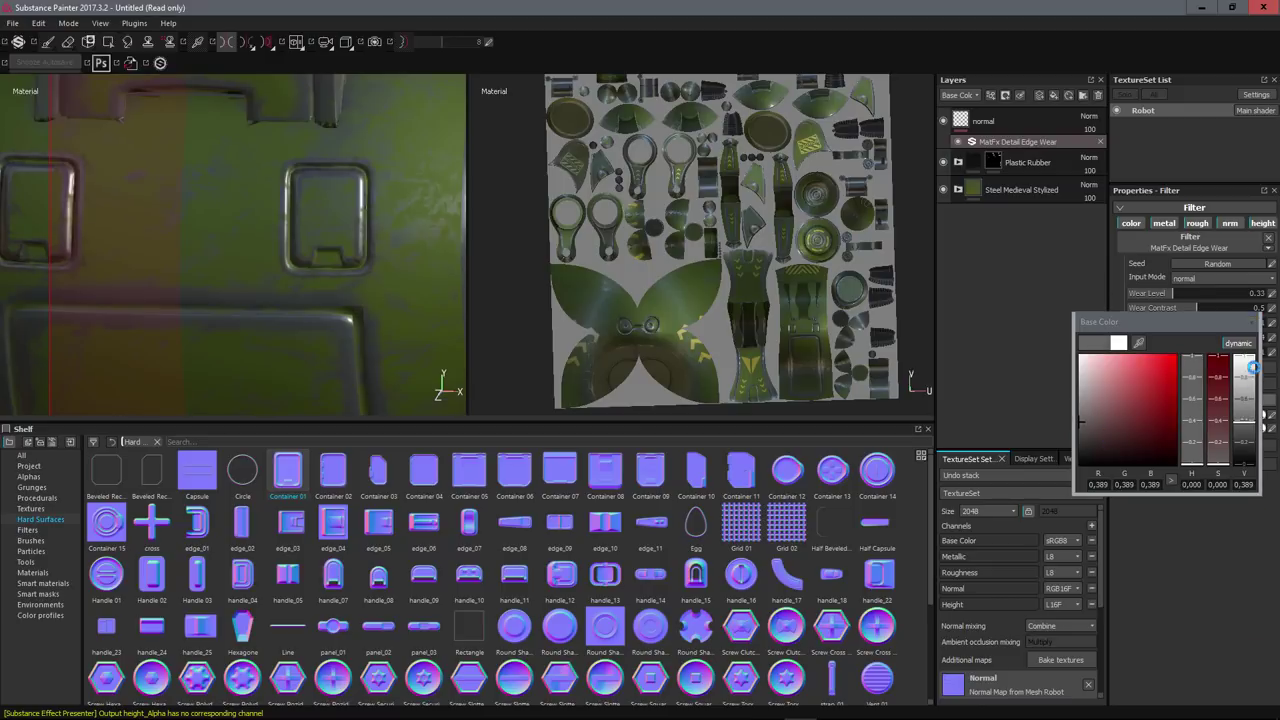
pyautogui.click(1250, 322)
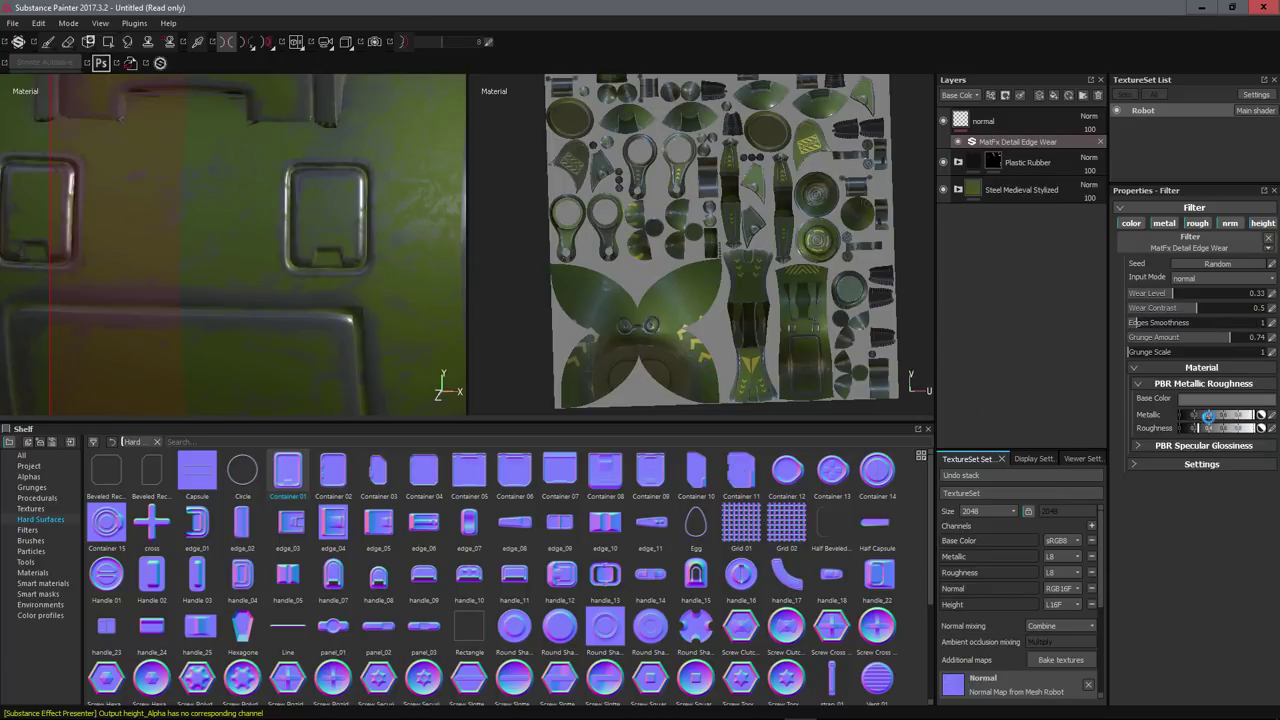
# - Stamp the handle_16 normal detail in the centre of the round hip disc on the normal layer
pyautogui.scroll(2, 438, 286)
pyautogui.scroll(-5, 320, 260)
pyautogui.keyDown('alt'); pyautogui.moveTo(306, 240); pyautogui.dragTo(36, 227); pyautogui.keyUp('alt')
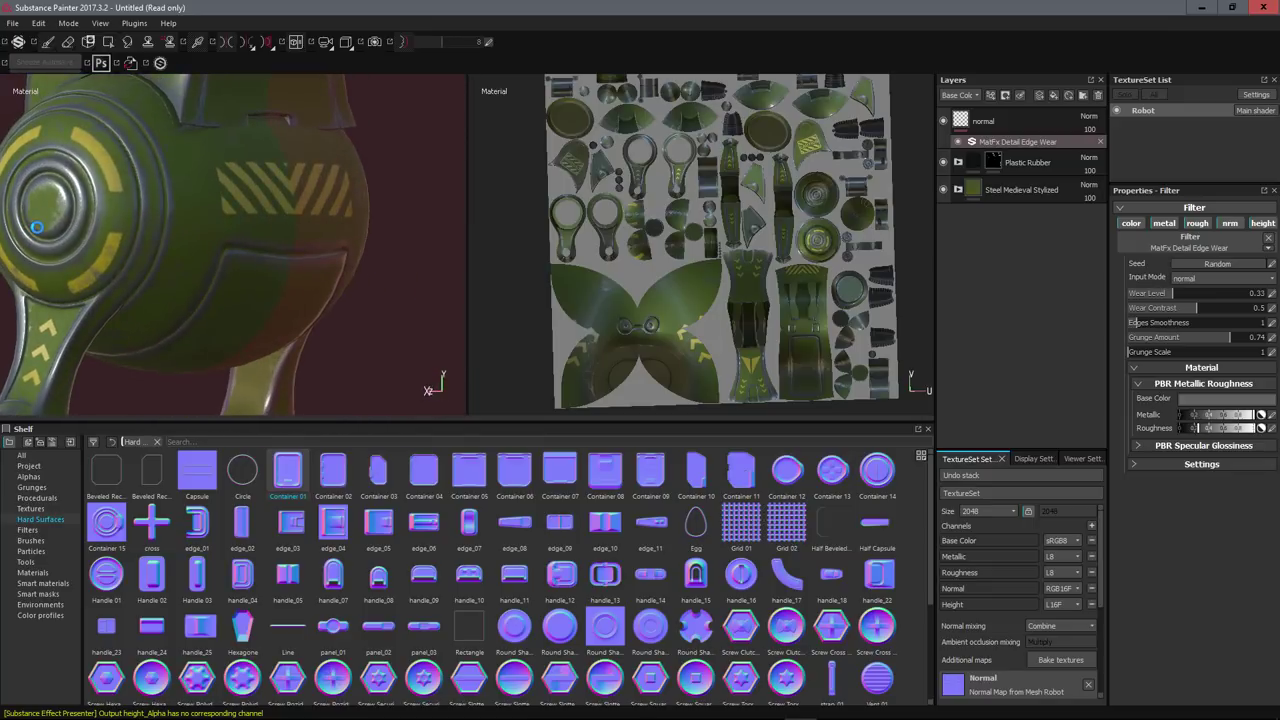
pyautogui.click(980, 121)
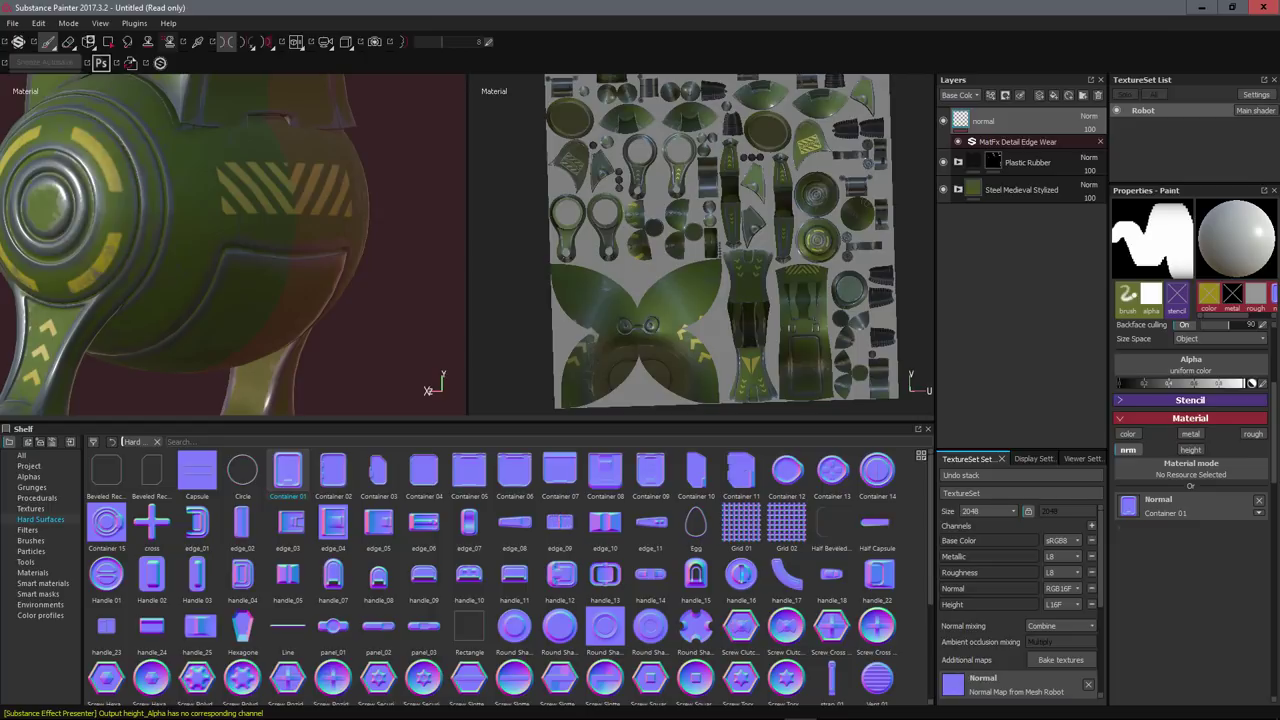
pyautogui.moveTo(726, 566); pyautogui.dragTo(149, 212)
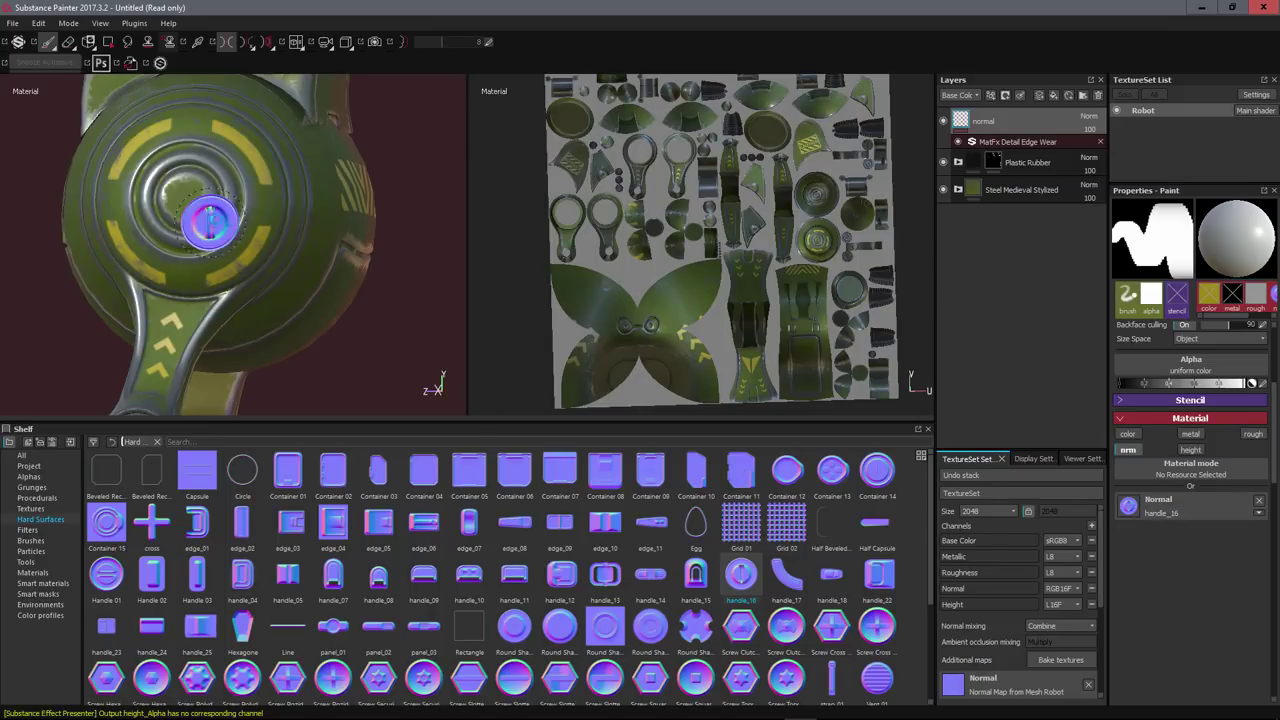
pyautogui.keyDown('alt'); pyautogui.moveTo(210, 224); pyautogui.dragTo(200, 208); pyautogui.keyUp('alt')
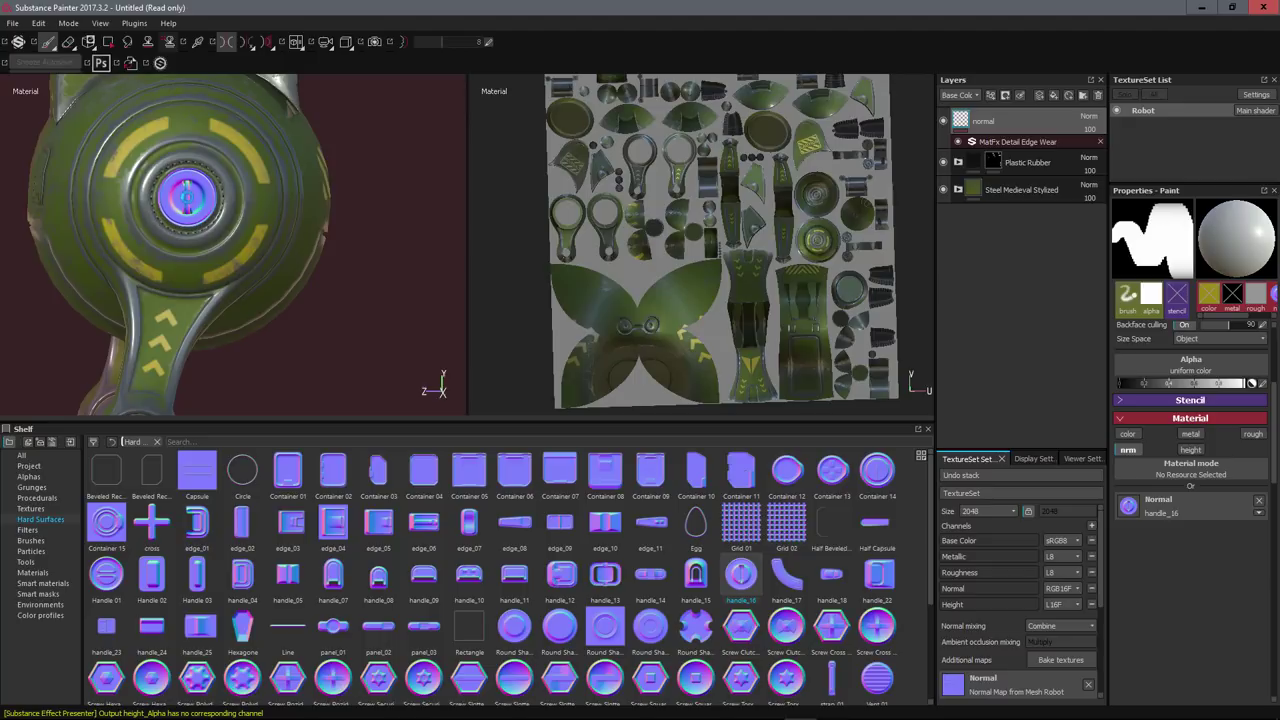
pyautogui.keyDown('alt'); pyautogui.moveTo(417, 294); pyautogui.dragTo(177, 221); pyautogui.keyUp('alt')
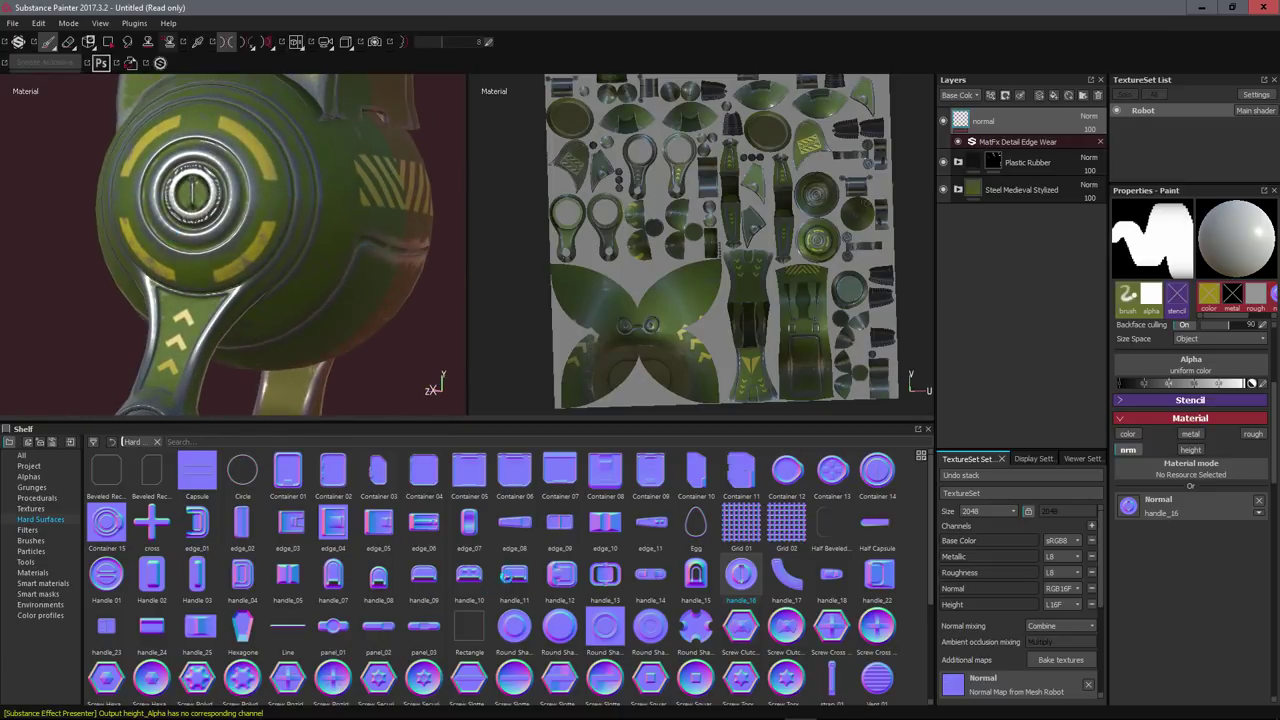
# - Stamp mirrored vent_45 panels on the back of the torso, just above the waist
pyautogui.moveTo(354, 251)
pyautogui.keyDown('alt'); pyautogui.mouseDown()
pyautogui.moveTo(369, 290)
pyautogui.moveTo(297, 271)
pyautogui.moveTo(420, 375)
pyautogui.mouseUp(); pyautogui.keyUp('alt')
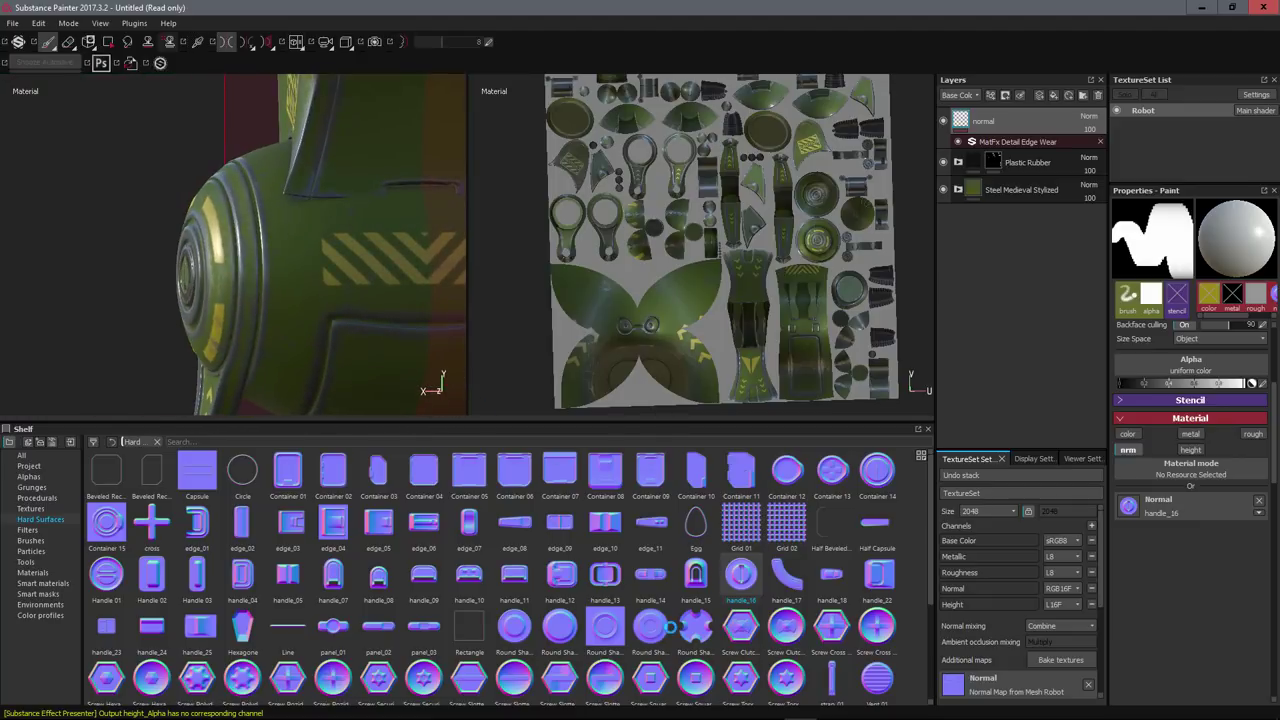
pyautogui.moveTo(668, 627)
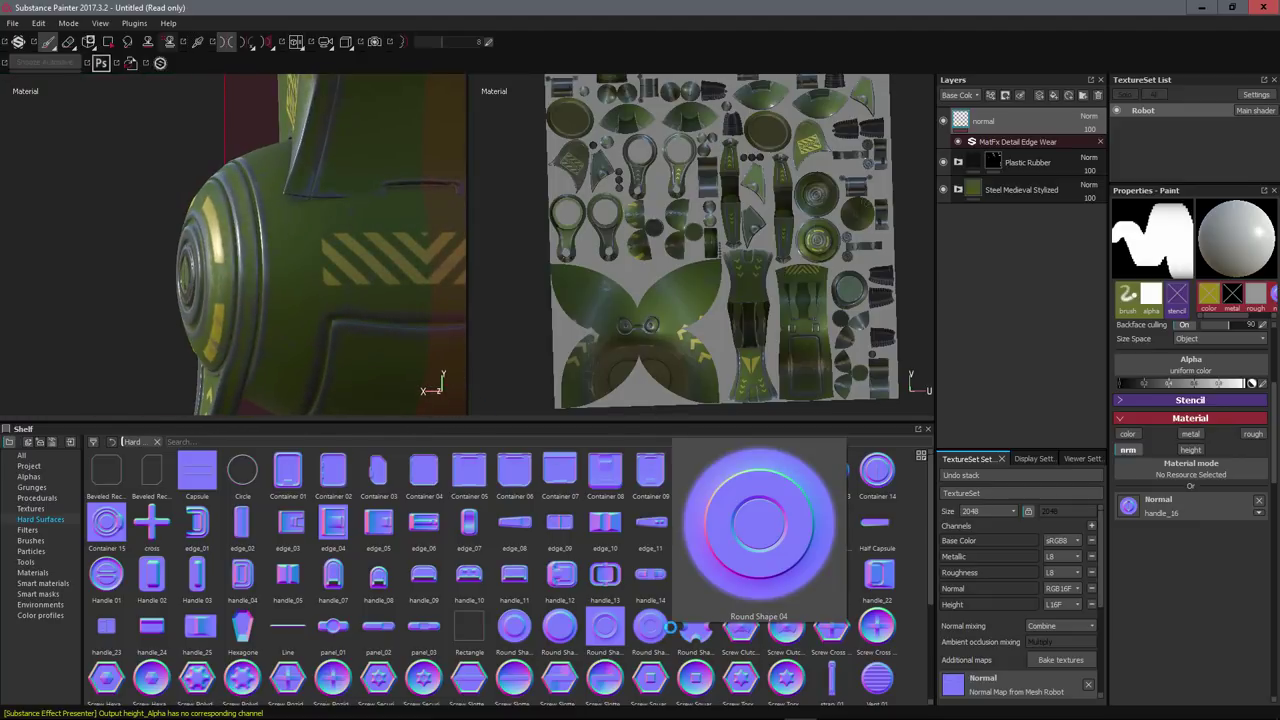
pyautogui.scroll(-3, 676, 617)
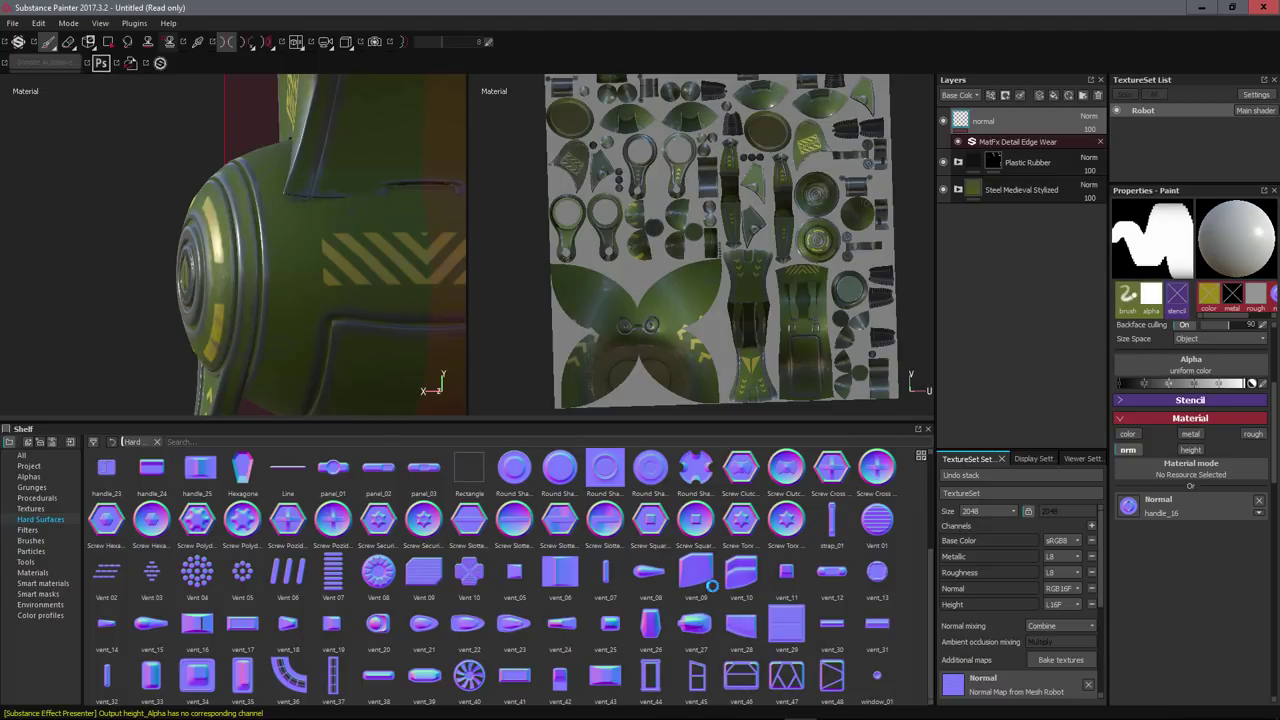
pyautogui.moveTo(675, 585)
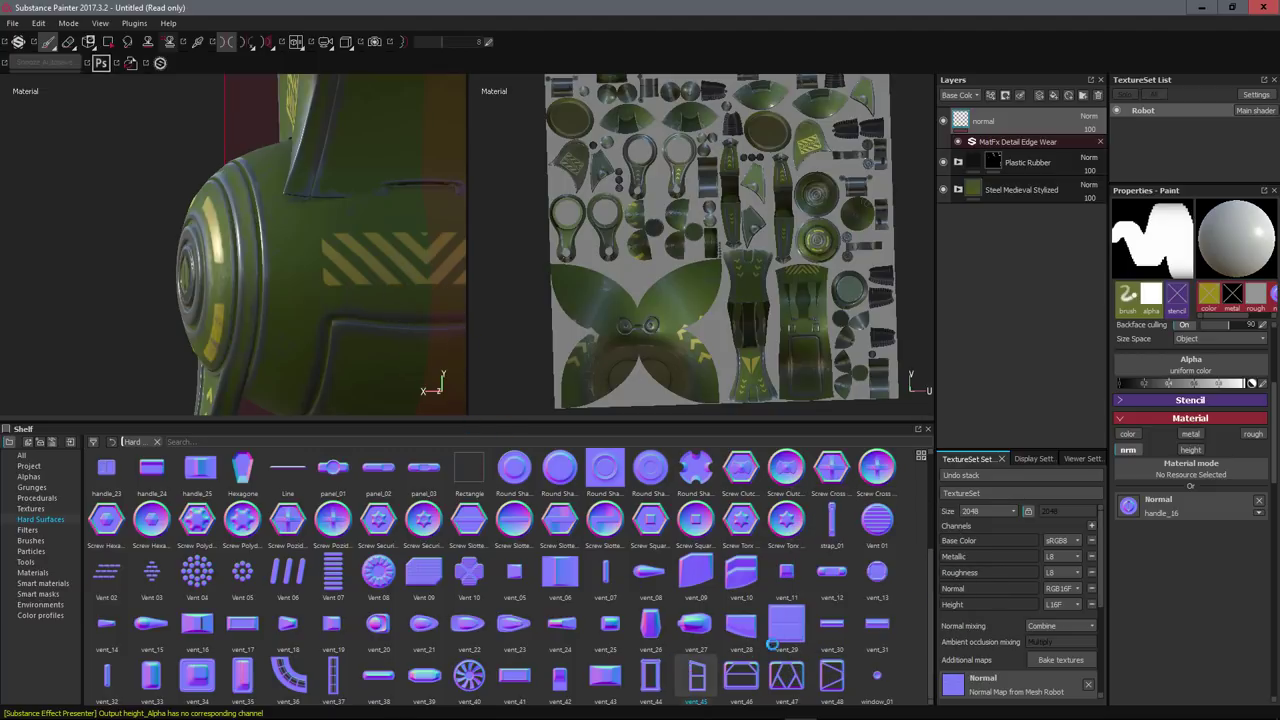
pyautogui.moveTo(329, 206)
pyautogui.keyDown('alt'); pyautogui.mouseDown()
pyautogui.moveTo(343, 200)
pyautogui.moveTo(206, 271)
pyautogui.moveTo(318, 188)
pyautogui.mouseUp(); pyautogui.keyUp('alt')
pyautogui.keyDown('ctrl'); pyautogui.moveTo(313, 204); pyautogui.dragTo(334, 208, button='right'); pyautogui.keyUp('ctrl')
pyautogui.keyDown('alt'); pyautogui.moveTo(309, 180); pyautogui.dragTo(294, 197); pyautogui.keyUp('alt')
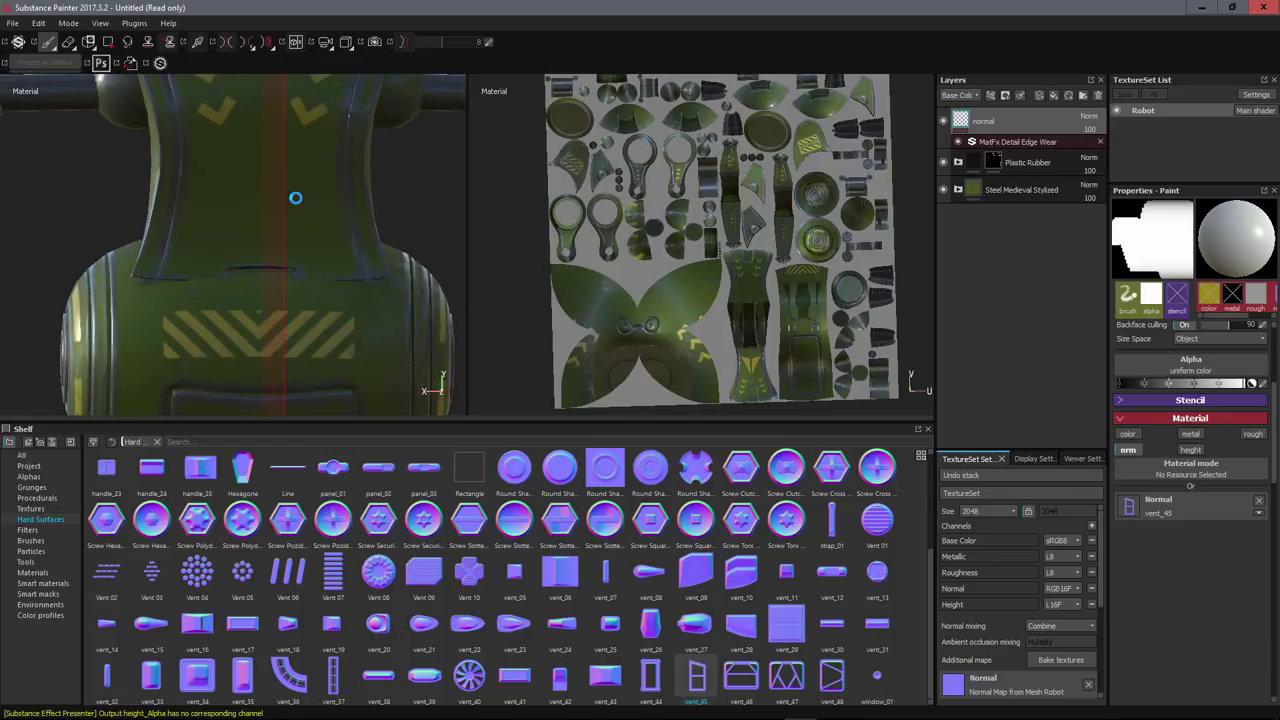
pyautogui.click(308, 202)
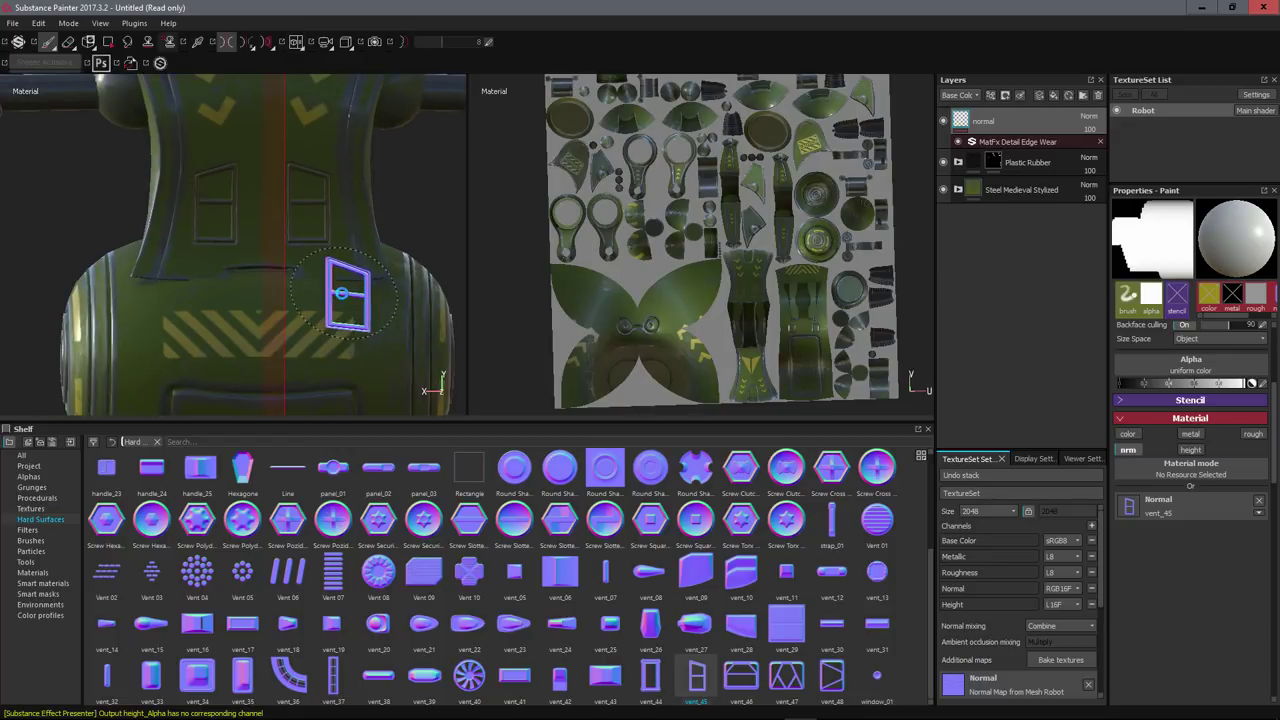
# - Stamp a Vent 06 detail on the side of the head, between the eye and the yellow chevrons
pyautogui.keyDown('alt'); pyautogui.moveTo(330, 291); pyautogui.dragTo(509, 280); pyautogui.keyUp('alt')
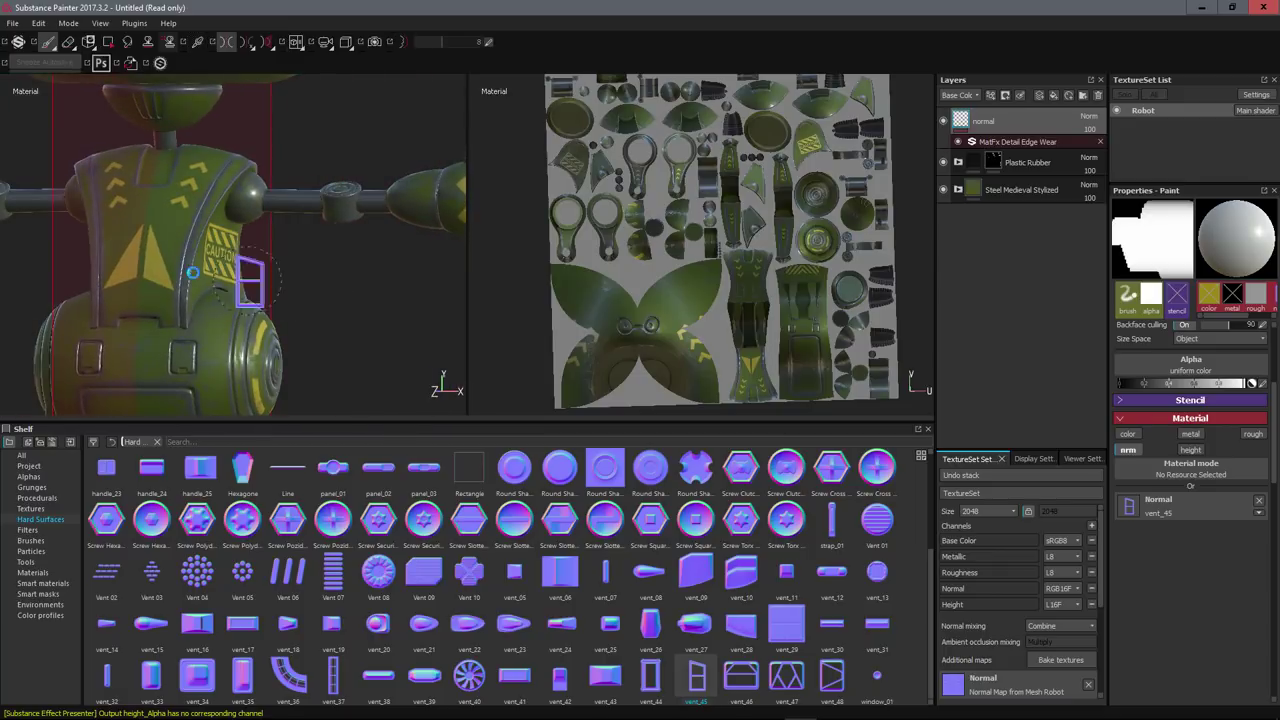
pyautogui.keyDown('alt'); pyautogui.moveTo(191, 271); pyautogui.dragTo(246, 286); pyautogui.keyUp('alt')
pyautogui.keyDown('alt'); pyautogui.moveTo(246, 286); pyautogui.dragTo(285, 362, button='middle'); pyautogui.keyUp('alt')
pyautogui.moveTo(263, 322)
pyautogui.keyDown('alt'); pyautogui.mouseDown()
pyautogui.moveTo(246, 314)
pyautogui.moveTo(237, 332)
pyautogui.moveTo(243, 243)
pyautogui.moveTo(157, 240)
pyautogui.moveTo(200, 229)
pyautogui.mouseUp(); pyautogui.keyUp('alt')
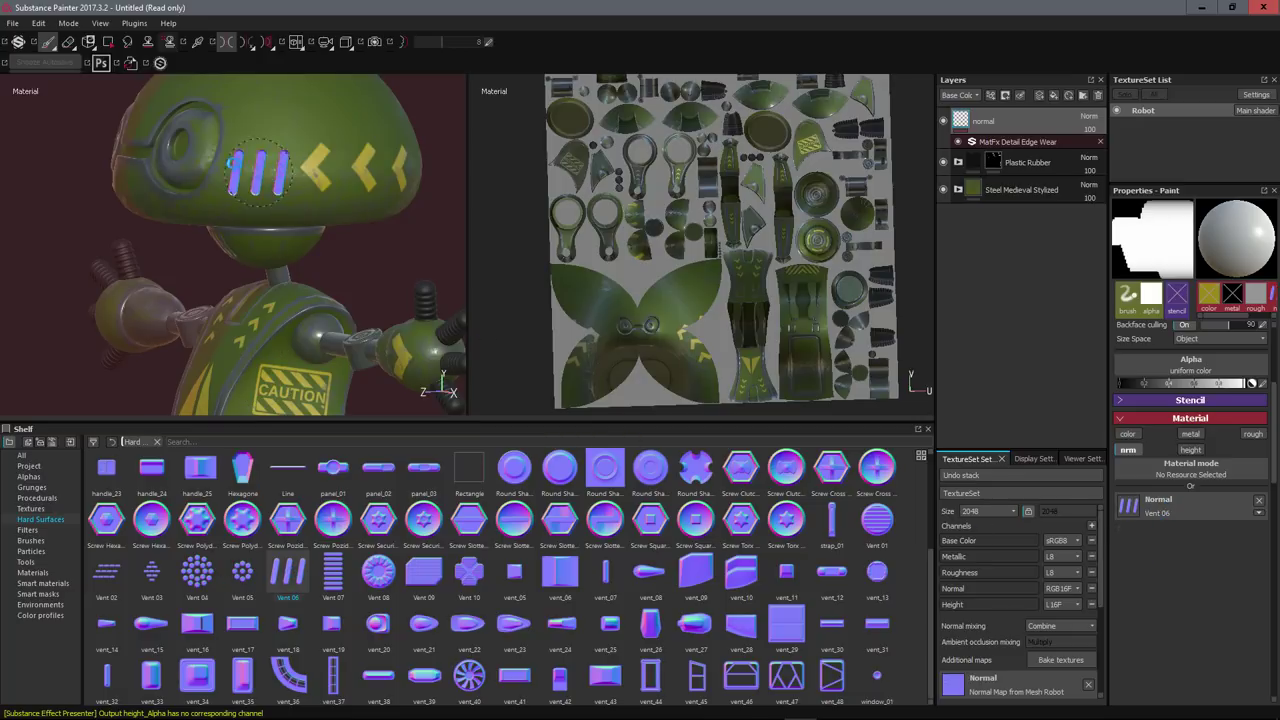
pyautogui.keyDown('alt'); pyautogui.moveTo(265, 176); pyautogui.dragTo(252, 173); pyautogui.keyUp('alt')
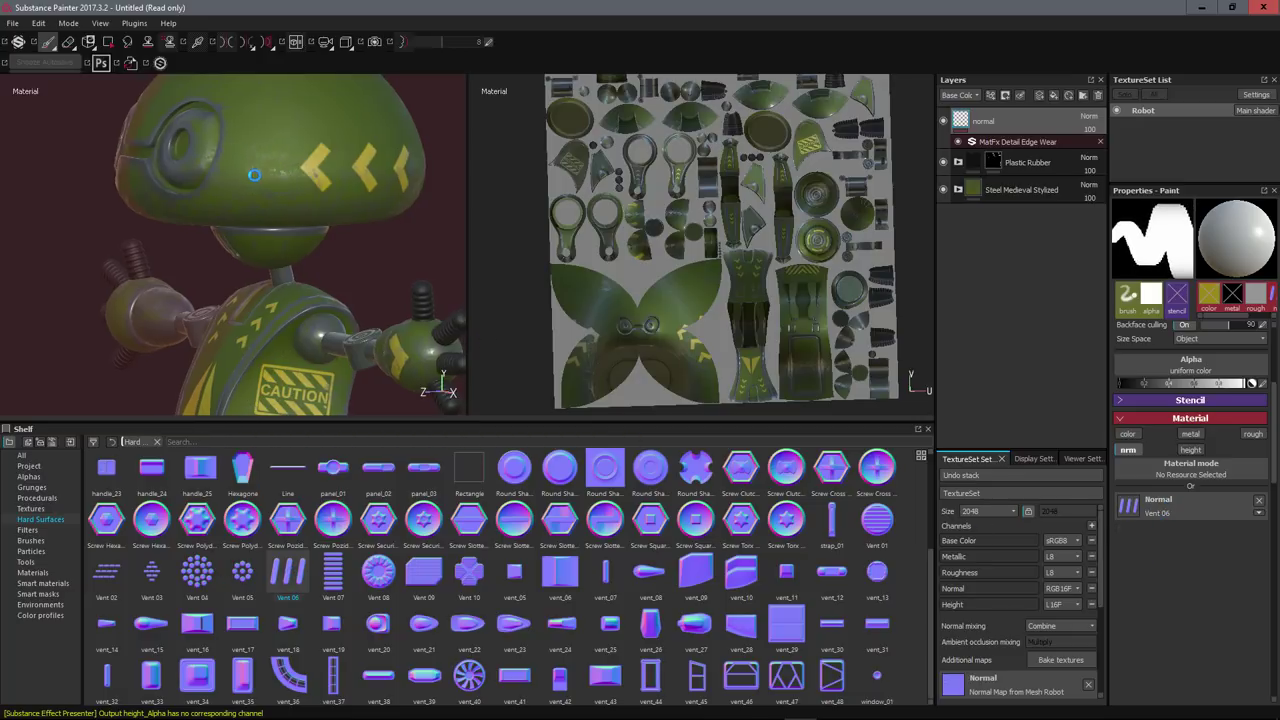
pyautogui.click(260, 171)
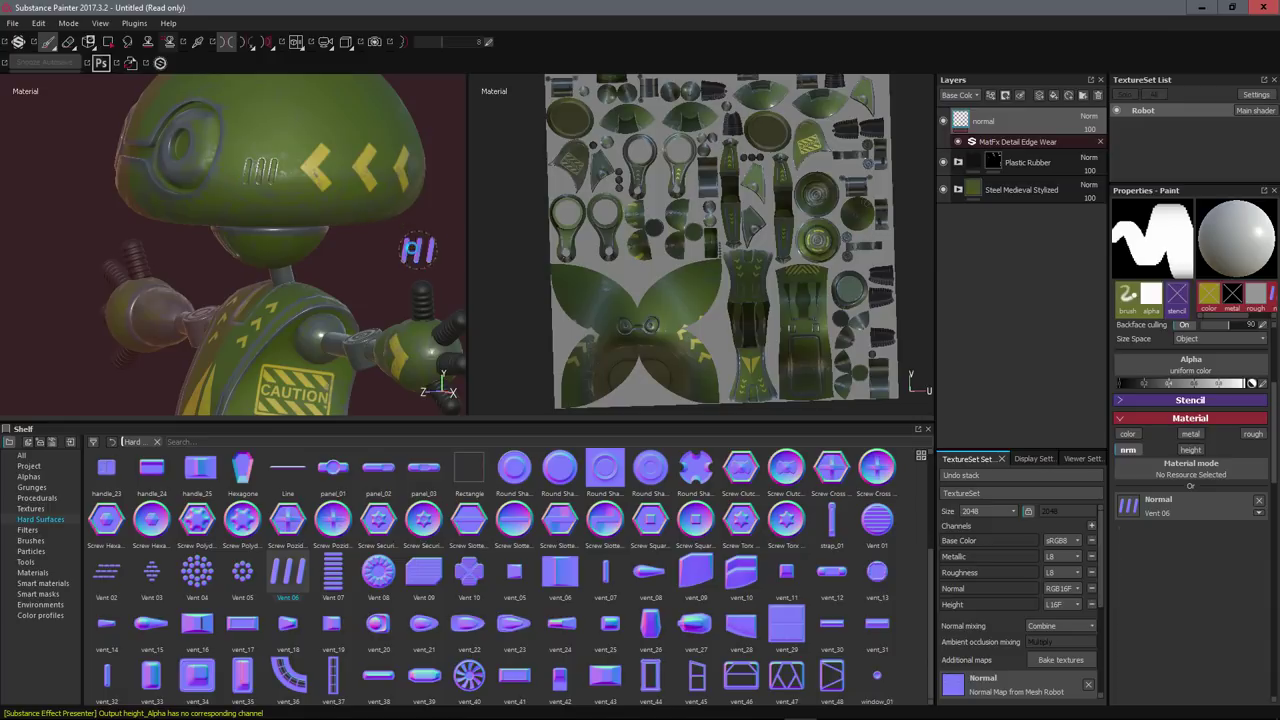
# - Stamp a Screw Clutch Round detail, sized to fit inside the joint, on the outer side of the knee
pyautogui.keyDown('alt'); pyautogui.moveTo(406, 246); pyautogui.dragTo(237, 221, button='right'); pyautogui.keyUp('alt')
pyautogui.moveTo(356, 223)
pyautogui.keyDown('alt'); pyautogui.mouseDown()
pyautogui.moveTo(217, 209)
pyautogui.moveTo(336, 182)
pyautogui.mouseUp(); pyautogui.keyUp('alt')
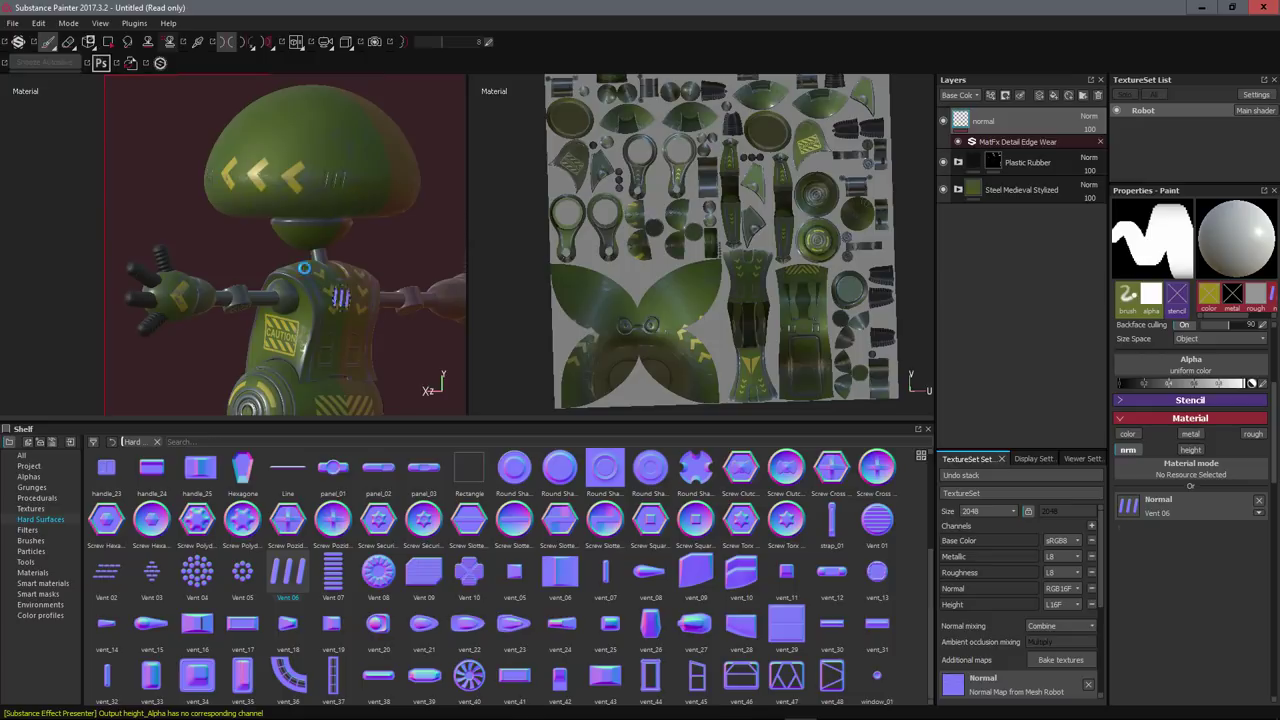
pyautogui.keyDown('alt'); pyautogui.moveTo(286, 266); pyautogui.dragTo(434, 257); pyautogui.keyUp('alt')
pyautogui.keyDown('alt'); pyautogui.moveTo(365, 385); pyautogui.dragTo(333, 280); pyautogui.keyUp('alt')
pyautogui.scroll(5, 337, 257)
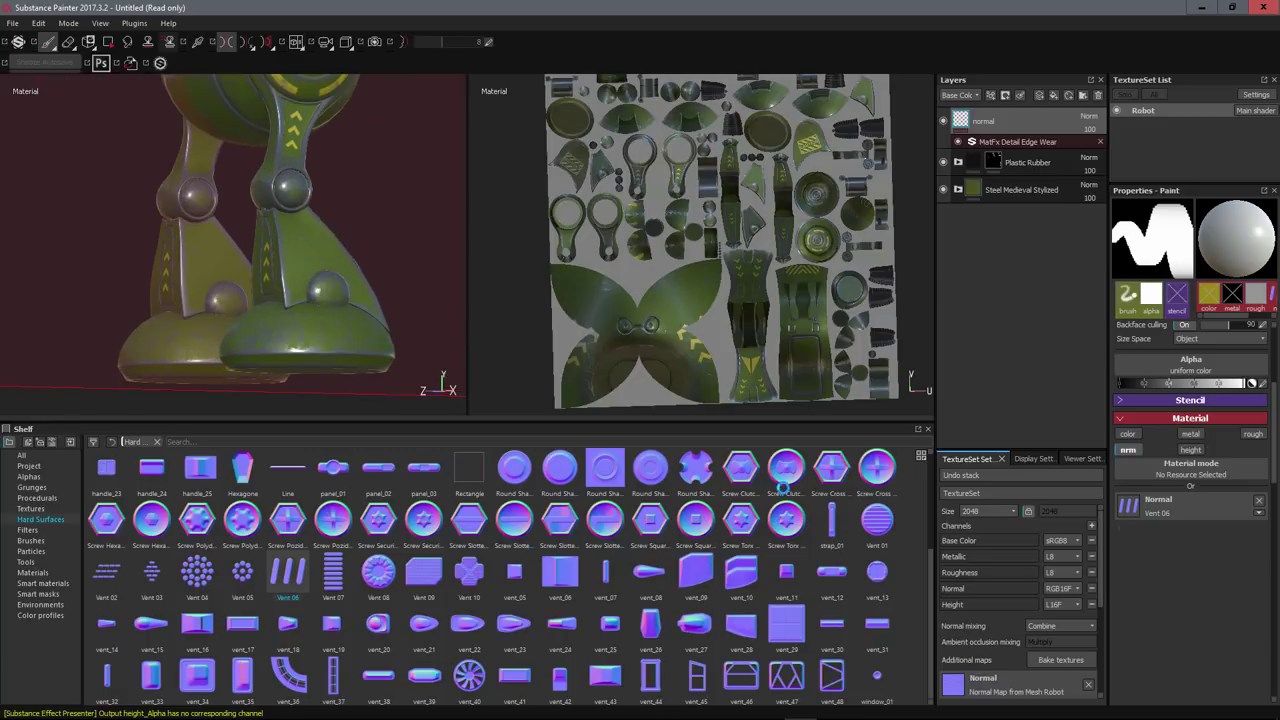
pyautogui.scroll(1, 786, 466)
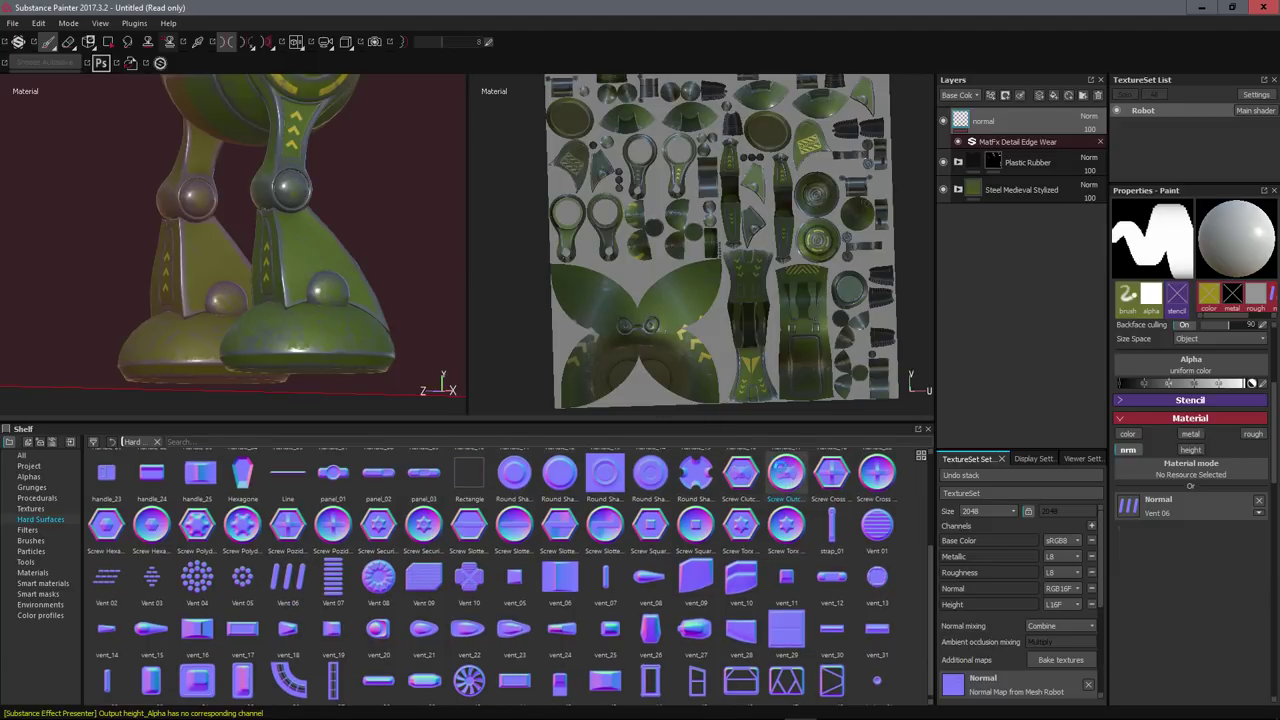
pyautogui.scroll(3, 295, 184)
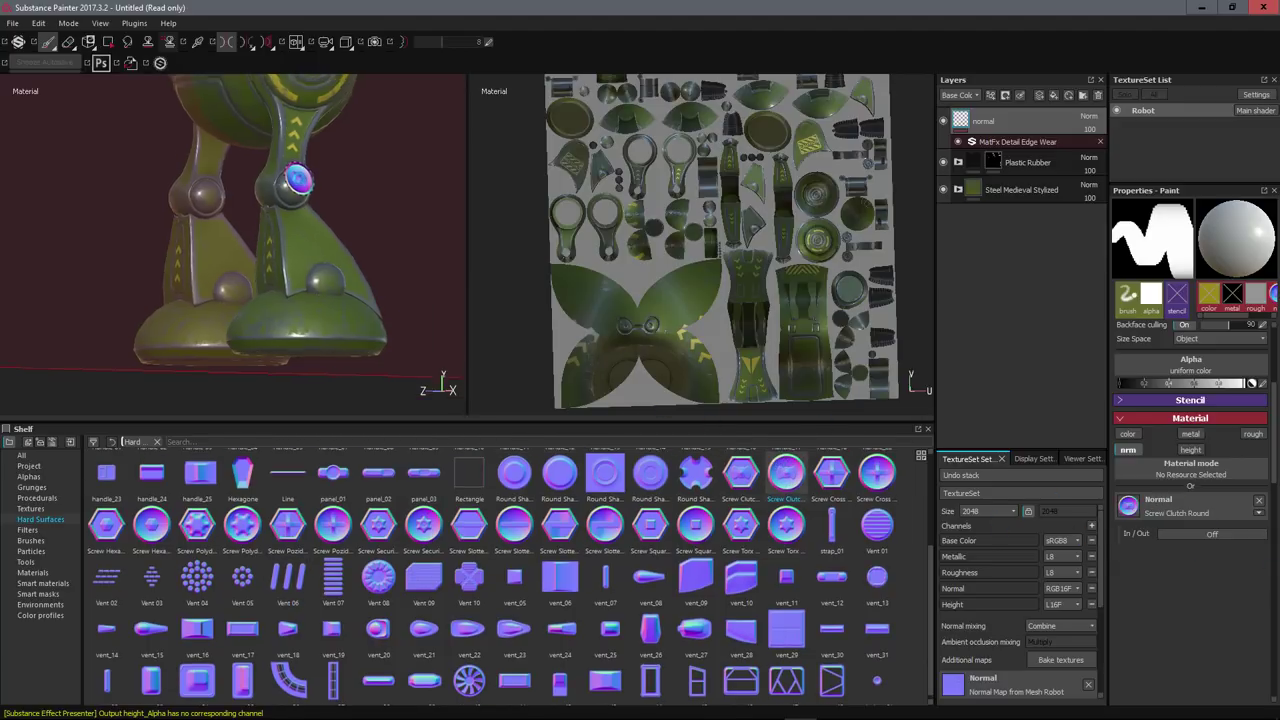
pyautogui.scroll(3, 295, 183)
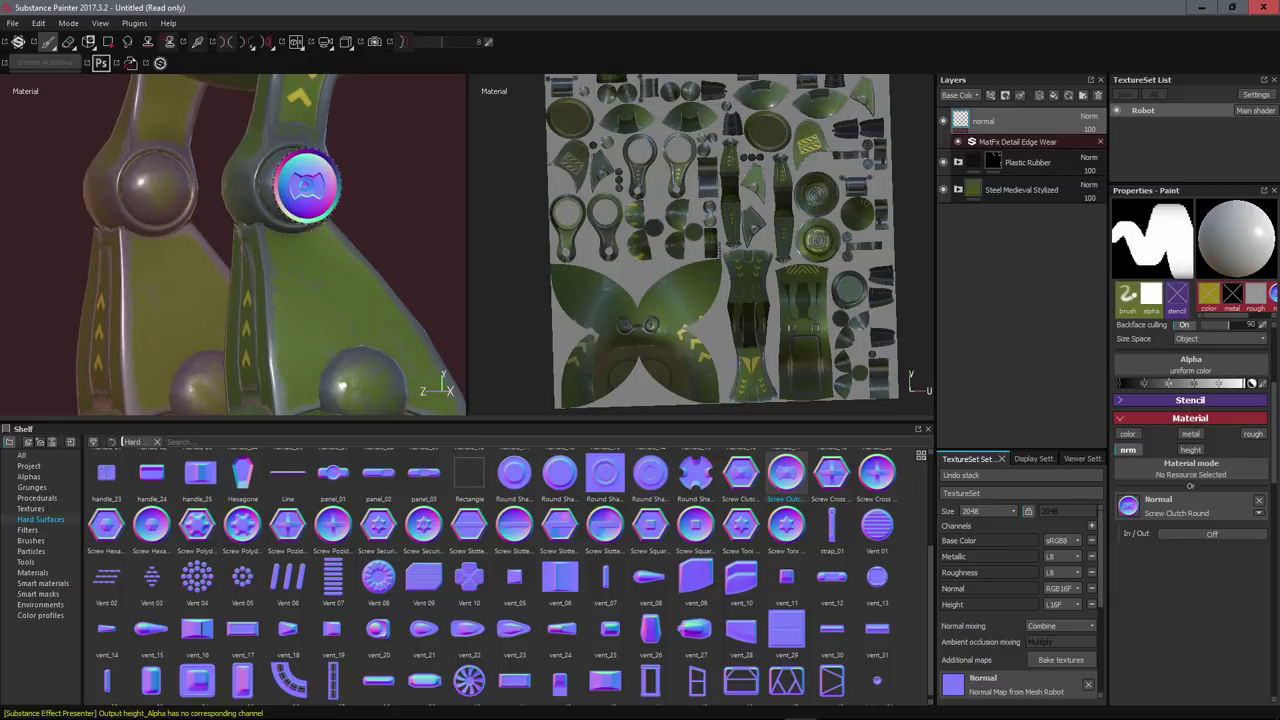
pyautogui.keyDown('alt'); pyautogui.moveTo(300, 186); pyautogui.dragTo(294, 188); pyautogui.keyUp('alt')
pyautogui.keyDown('ctrl'); pyautogui.moveTo(309, 190); pyautogui.dragTo(303, 190, button='right'); pyautogui.keyUp('ctrl')
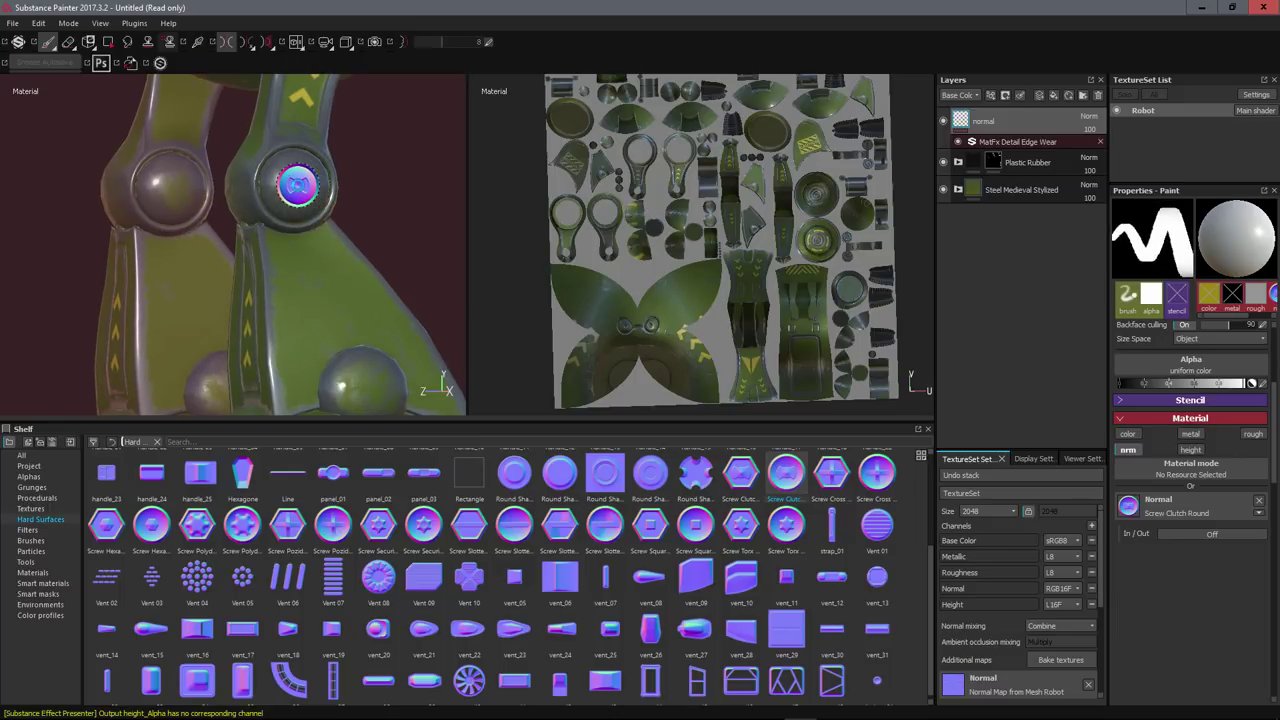
pyautogui.click(296, 185)
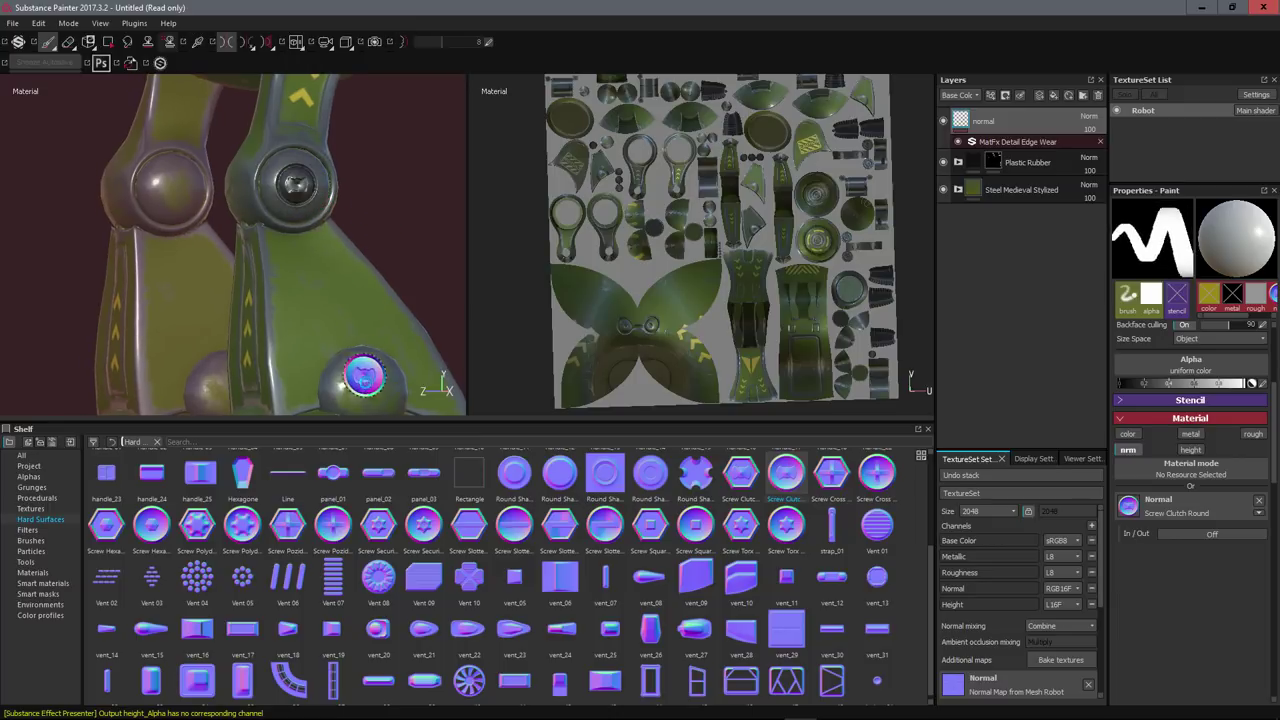
# - Stamp the same round clutch screw on the outer ankle joint and on the inner-side joints of the other leg
pyautogui.click(370, 391)
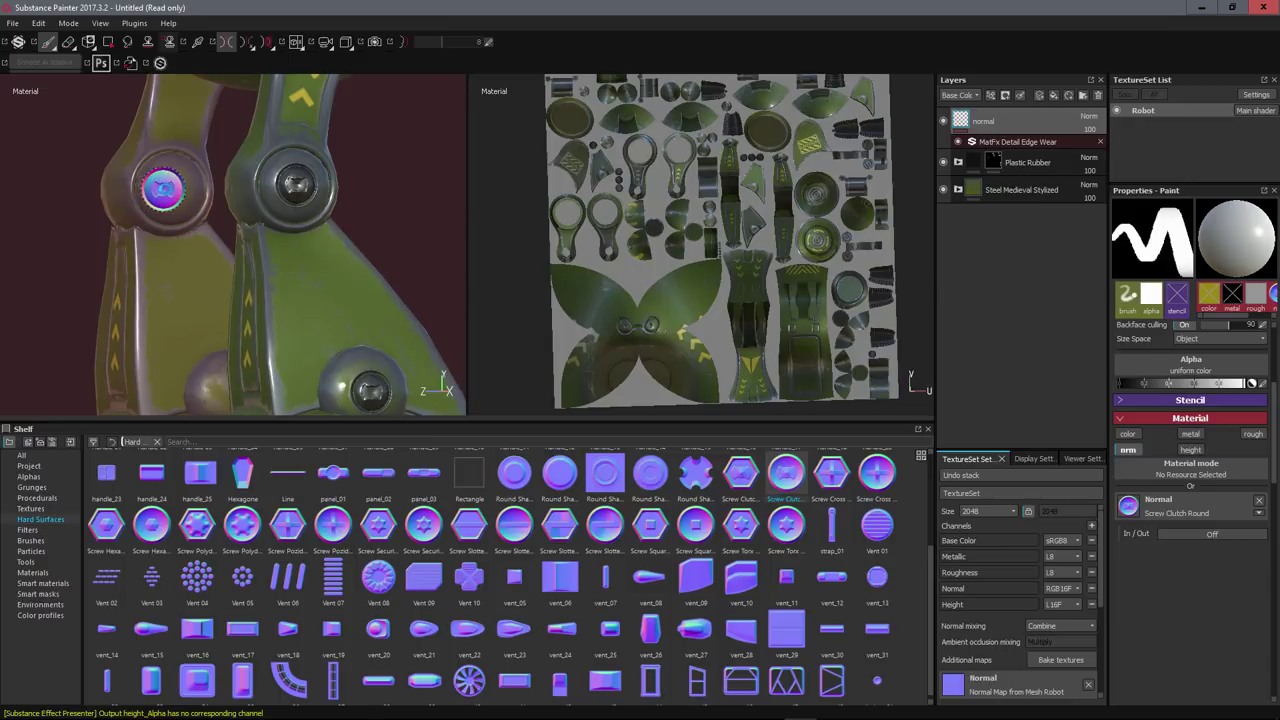
pyautogui.keyDown('alt'); pyautogui.moveTo(200, 262); pyautogui.dragTo(222, 154, button='middle'); pyautogui.keyUp('alt')
pyautogui.keyDown('alt'); pyautogui.moveTo(222, 190); pyautogui.dragTo(194, 209); pyautogui.keyUp('alt')
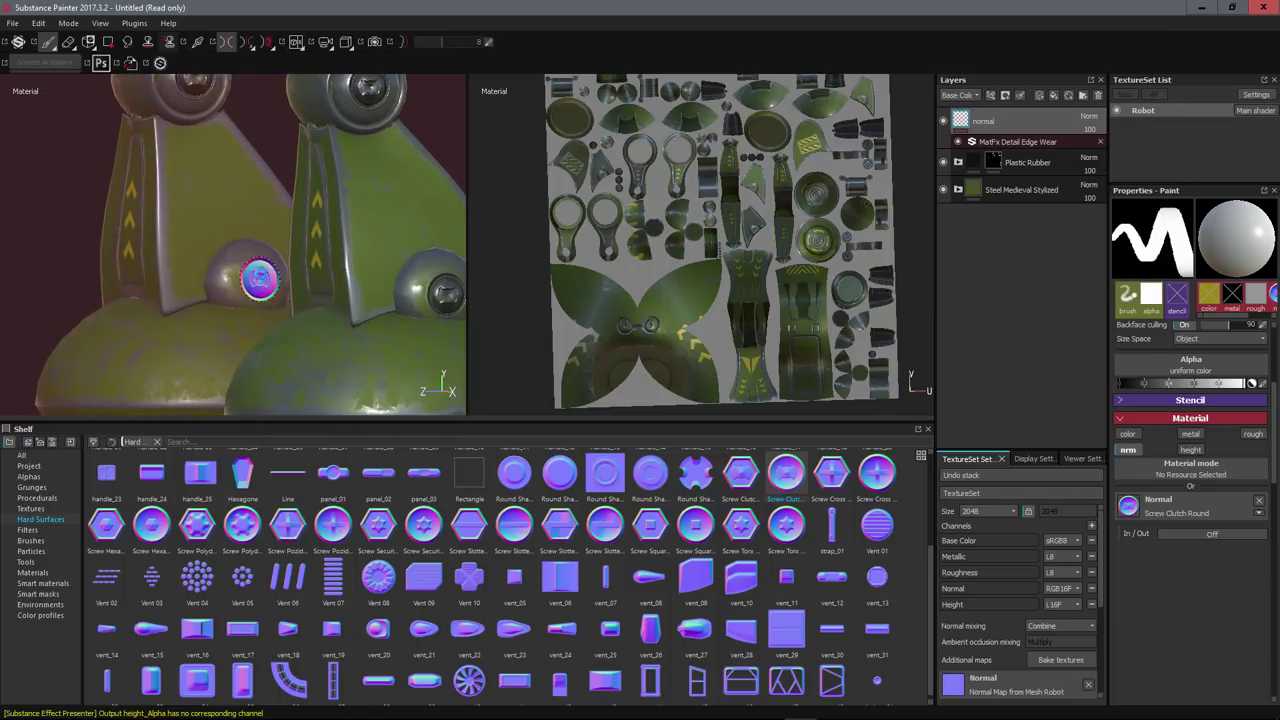
pyautogui.moveTo(259, 279)
pyautogui.keyDown('alt'); pyautogui.mouseDown()
pyautogui.moveTo(214, 195)
pyautogui.moveTo(457, 197)
pyautogui.moveTo(217, 237)
pyautogui.mouseUp(); pyautogui.keyUp('alt')
pyautogui.keyDown('alt'); pyautogui.moveTo(217, 237); pyautogui.dragTo(262, 171, button='middle'); pyautogui.keyUp('alt')
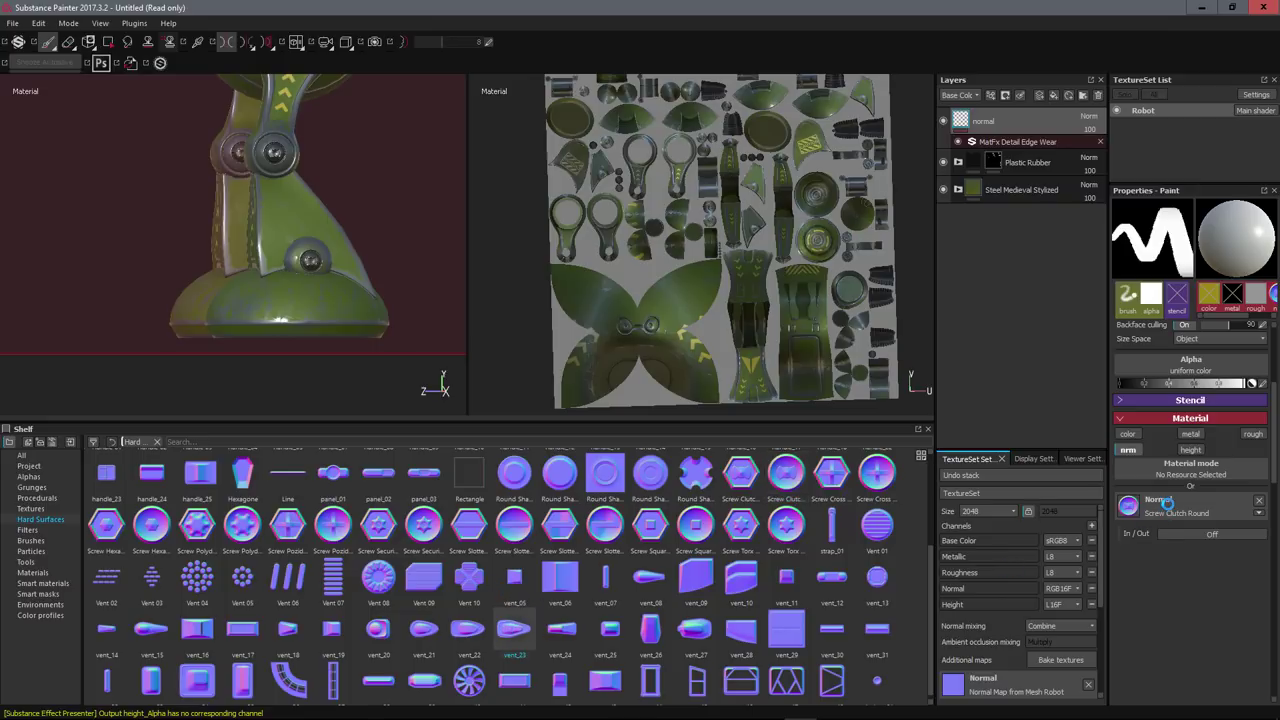
# - Stamp a vent_23 detail on the lower-leg plate above the outer ankle joint and on the other leg's inner side
pyautogui.scroll(-3, 291, 215)
pyautogui.scroll(3, 292, 217)
pyautogui.scroll(-3, 292, 217)
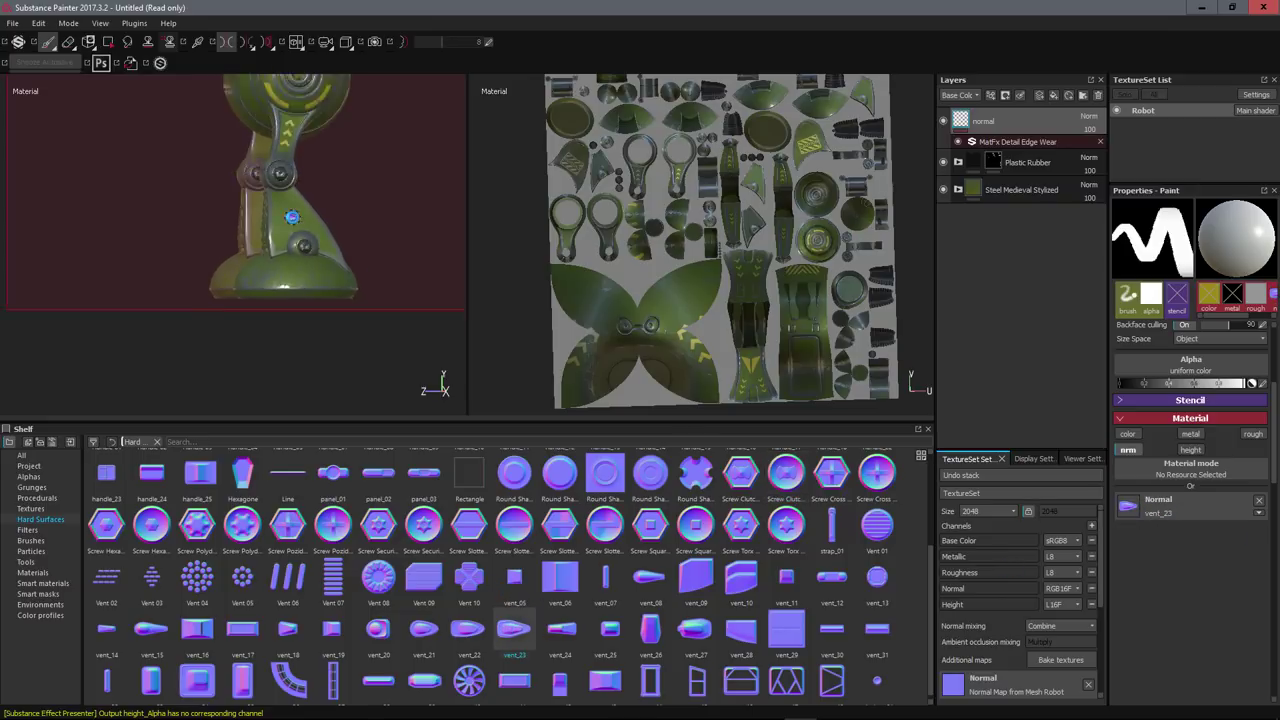
pyautogui.scroll(6, 292, 217)
pyautogui.keyDown('ctrl'); pyautogui.moveTo(304, 211); pyautogui.dragTo(318, 251, button='right'); pyautogui.keyUp('ctrl')
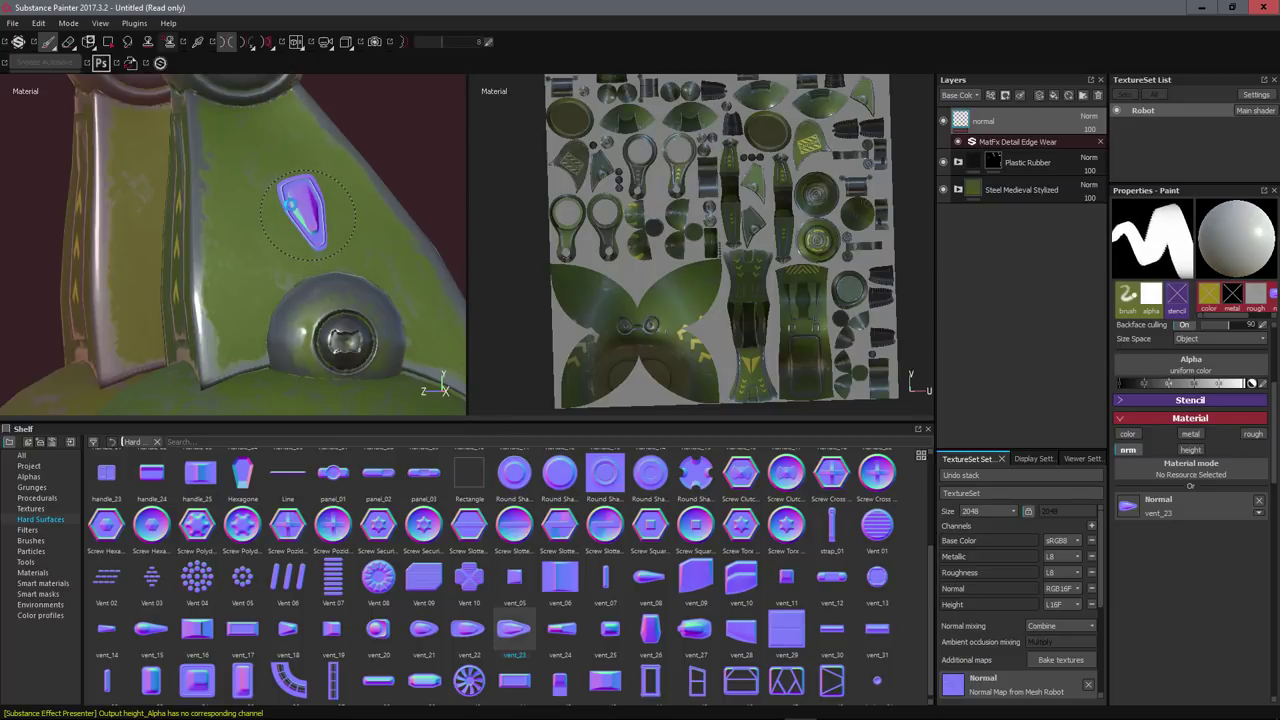
pyautogui.moveTo(290, 190)
pyautogui.keyDown('alt'); pyautogui.mouseDown()
pyautogui.moveTo(43, 200)
pyautogui.moveTo(106, 200)
pyautogui.mouseUp(); pyautogui.keyUp('alt')
pyautogui.click(187, 202)
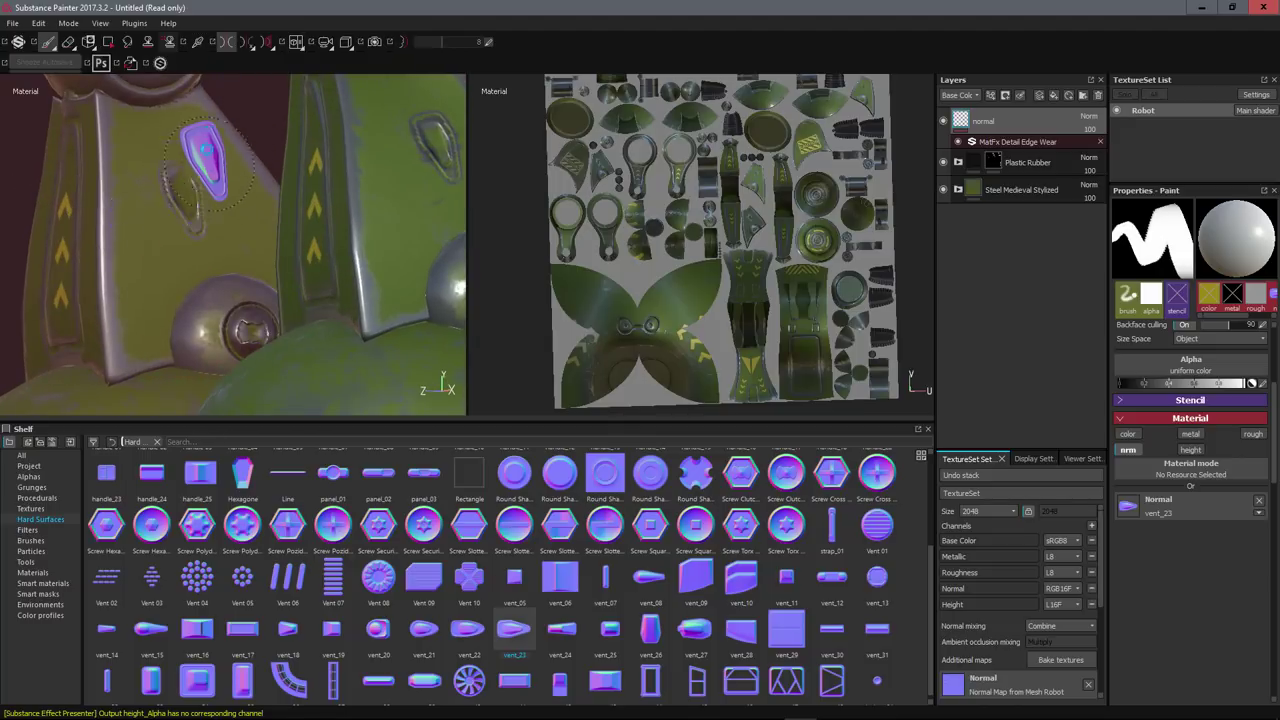
pyautogui.scroll(4, 213, 98)
pyautogui.scroll(-9, 221, 150)
pyautogui.keyDown('alt'); pyautogui.moveTo(254, 176); pyautogui.dragTo(271, 243); pyautogui.keyUp('alt')
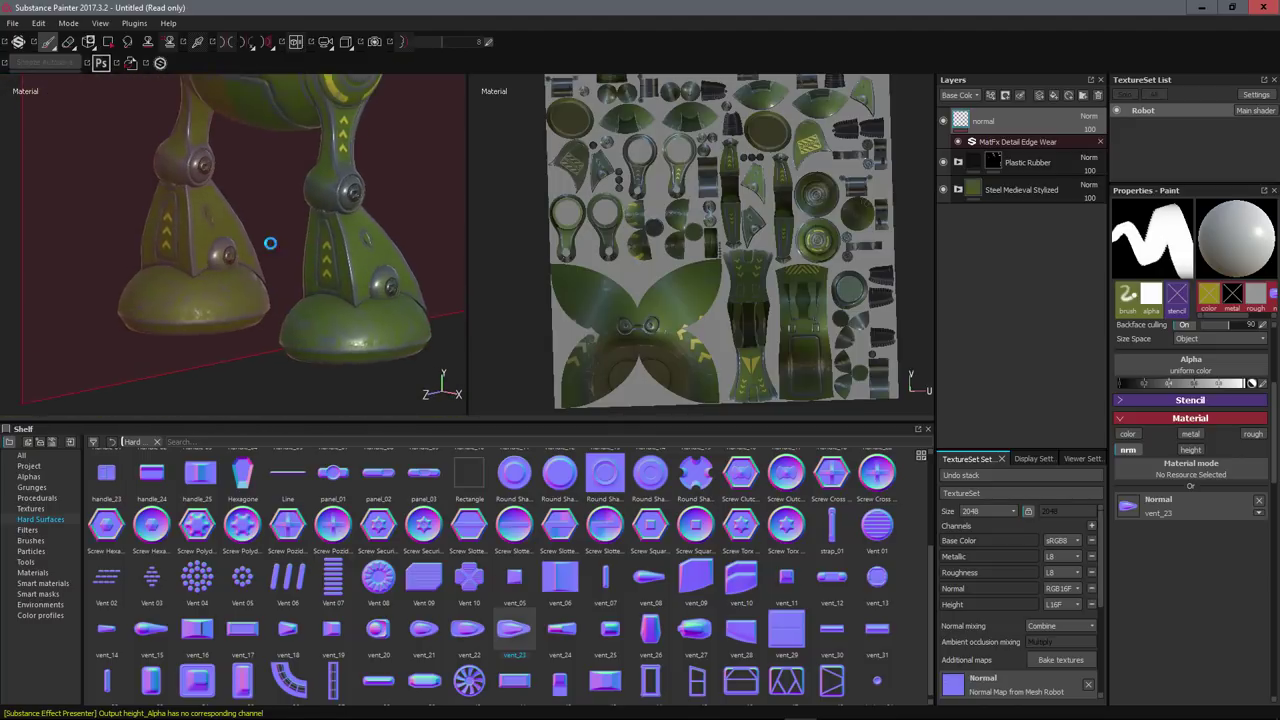
# - Stamp small Screw Security Hexa details along the outer side of the eye rim
pyautogui.keyDown('alt'); pyautogui.moveTo(285, 105); pyautogui.dragTo(277, 249, button='middle'); pyautogui.keyUp('alt')
pyautogui.keyDown('alt'); pyautogui.moveTo(277, 249); pyautogui.dragTo(346, 294); pyautogui.keyUp('alt')
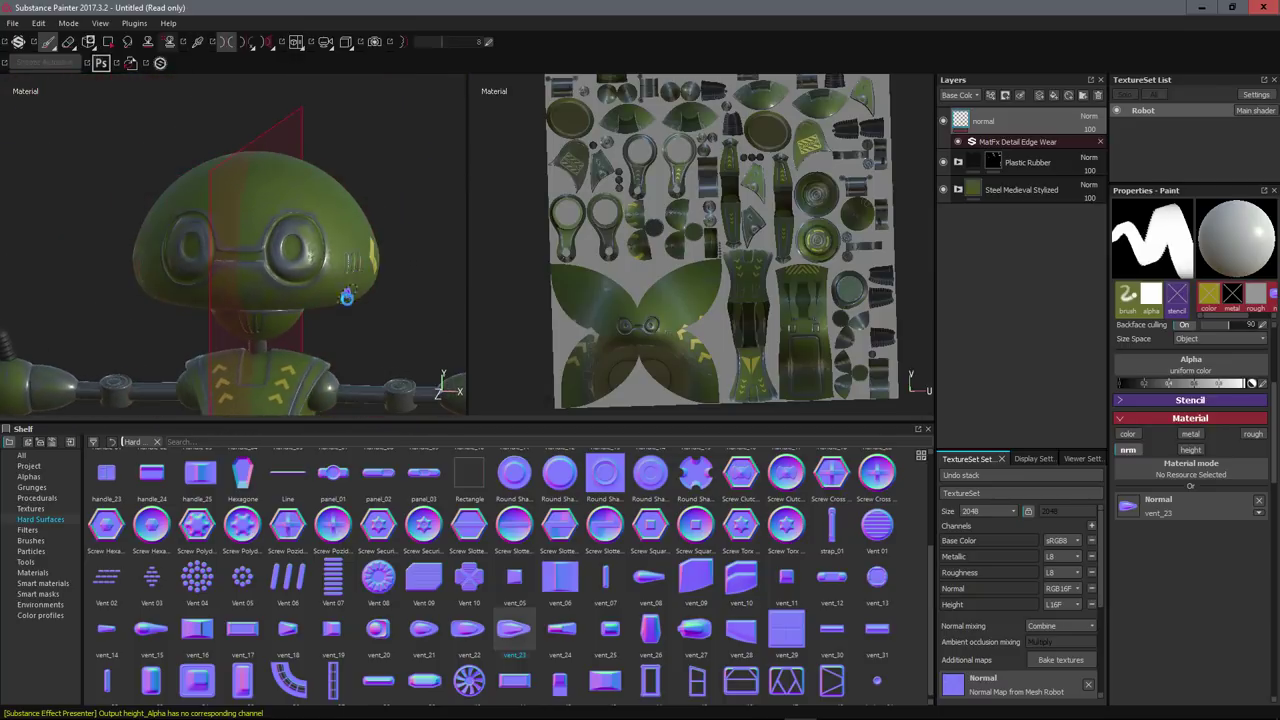
pyautogui.keyDown('alt'); pyautogui.moveTo(346, 294); pyautogui.dragTo(320, 283, button='right'); pyautogui.keyUp('alt')
pyautogui.keyDown('alt'); pyautogui.moveTo(320, 283); pyautogui.dragTo(356, 243); pyautogui.keyUp('alt')
pyautogui.keyDown('alt'); pyautogui.moveTo(356, 243); pyautogui.dragTo(358, 236, button='middle'); pyautogui.keyUp('alt')
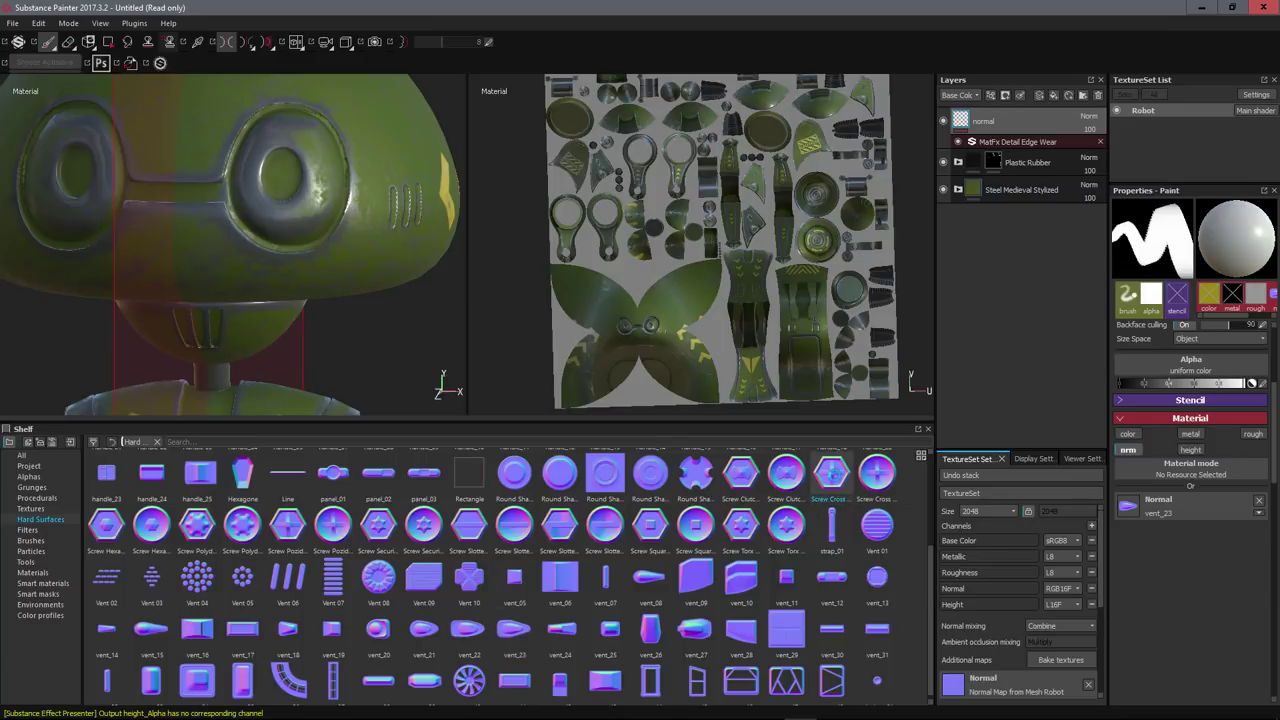
pyautogui.moveTo(331, 524)
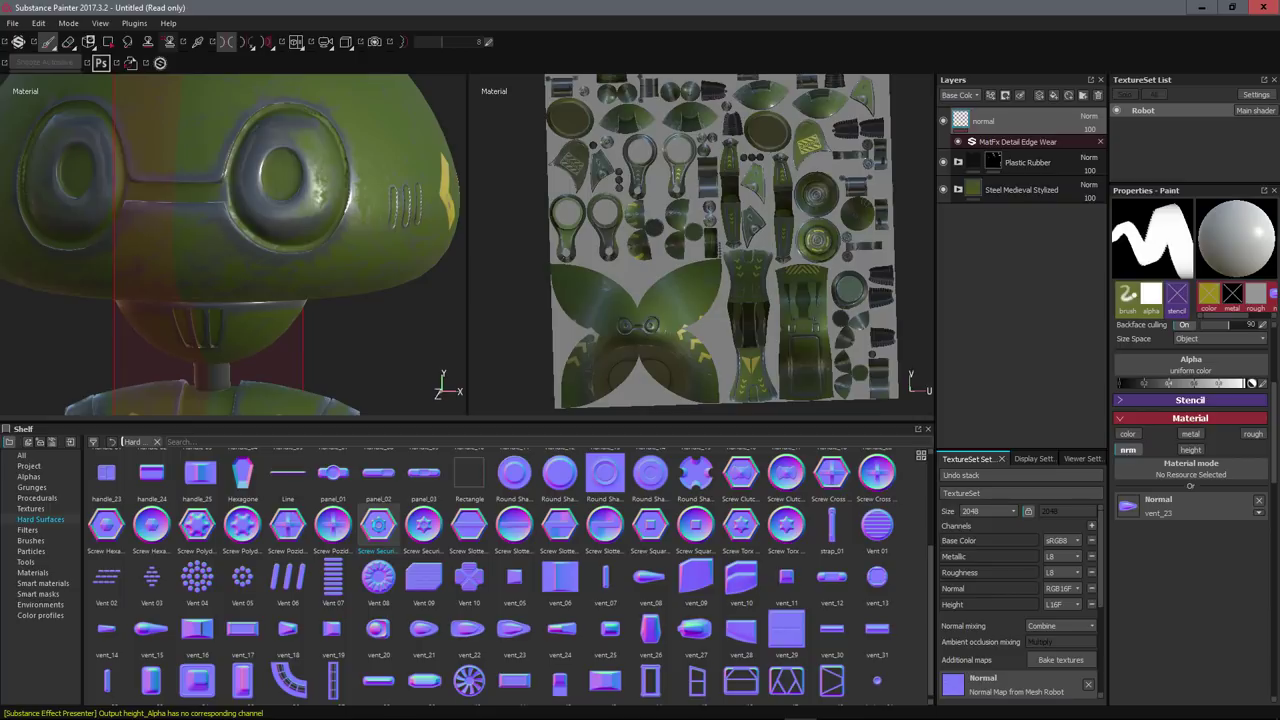
pyautogui.moveTo(1155, 499); pyautogui.dragTo(1155, 500)
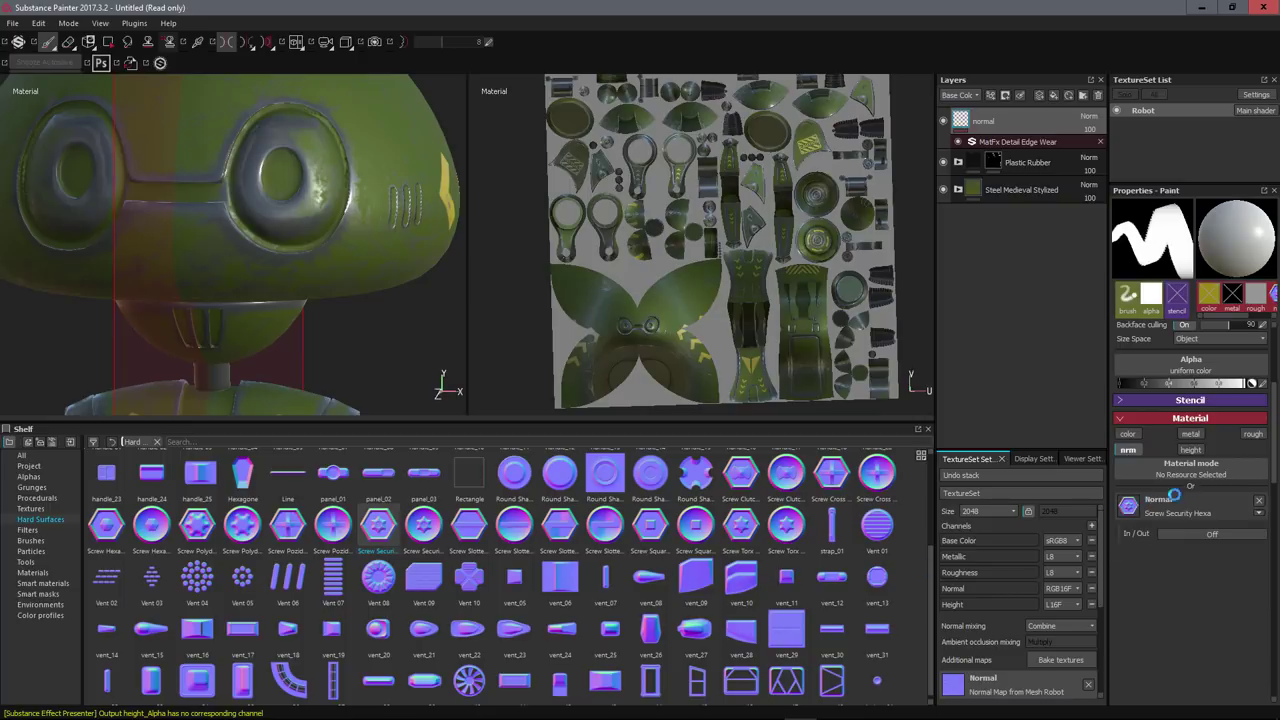
pyautogui.scroll(5, 303, 150)
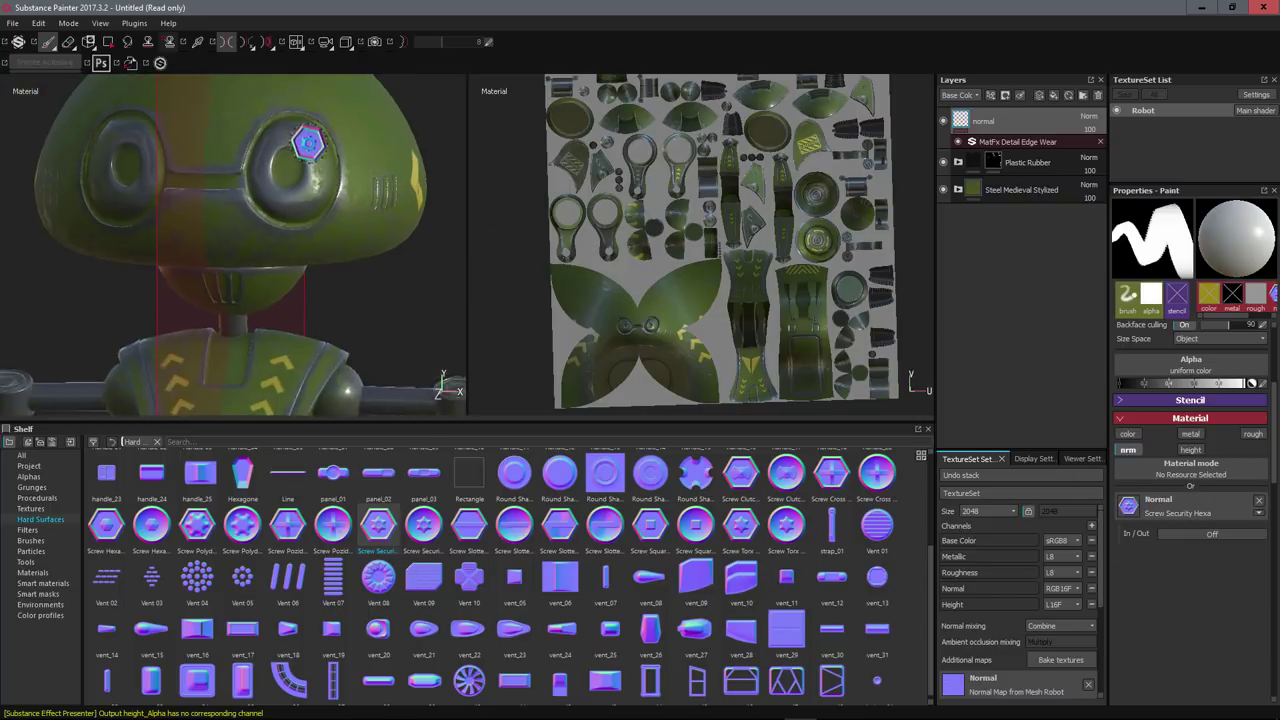
pyautogui.keyDown('ctrl'); pyautogui.moveTo(295, 155); pyautogui.dragTo(283, 127, button='right'); pyautogui.keyUp('ctrl')
pyautogui.keyDown('alt'); pyautogui.moveTo(321, 140); pyautogui.dragTo(334, 137); pyautogui.keyUp('alt')
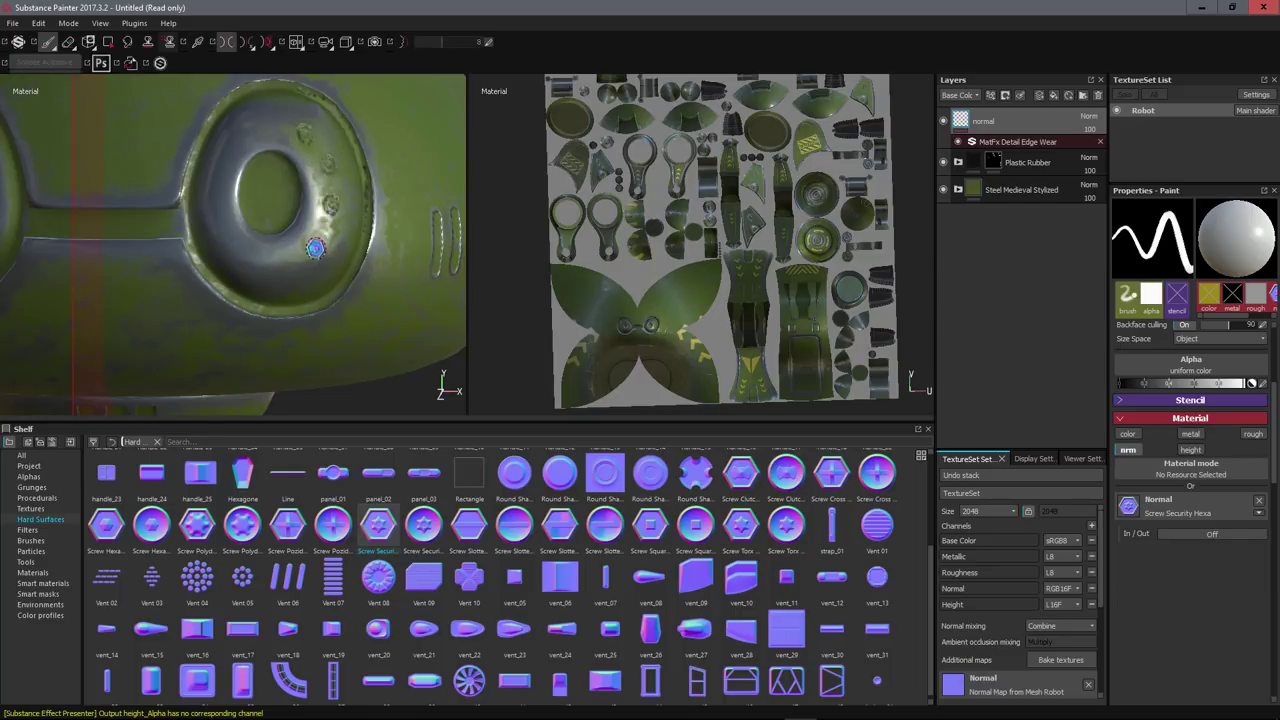
# - Complete the evenly spaced ring of hex screws around the lower, inner and upper parts of the eye rim
pyautogui.click(272, 267)
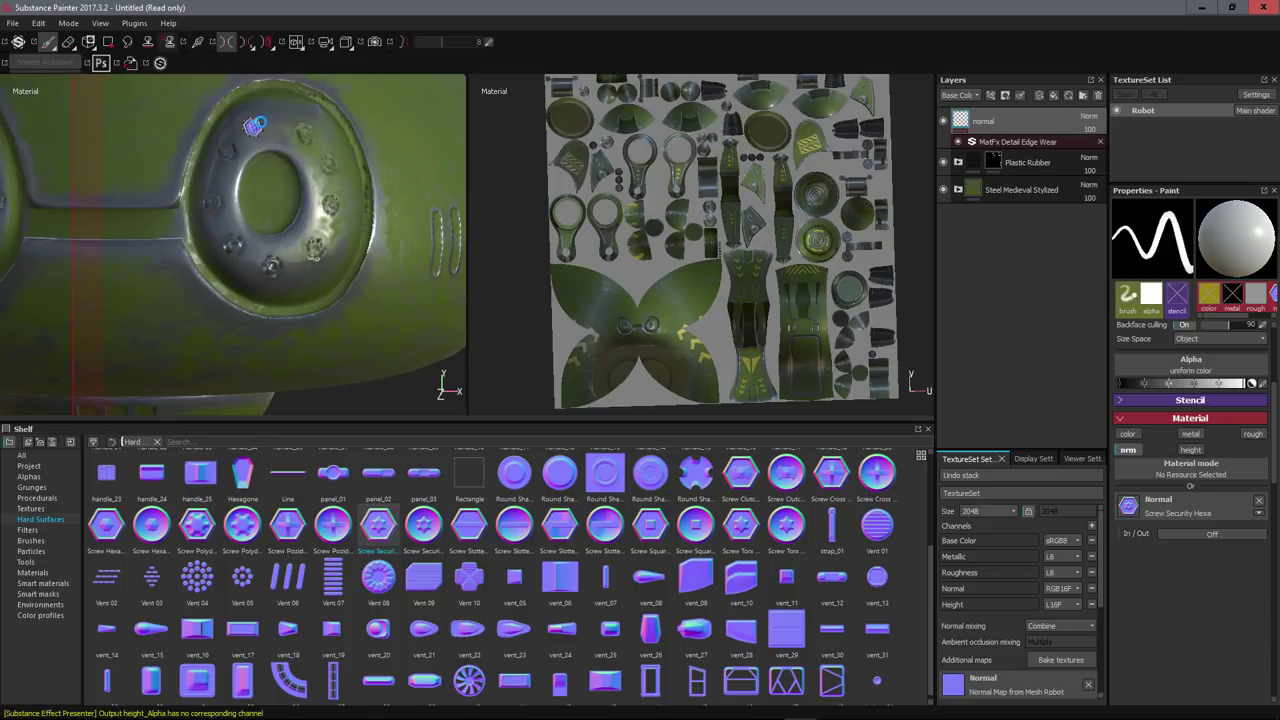
pyautogui.scroll(4, 291, 117)
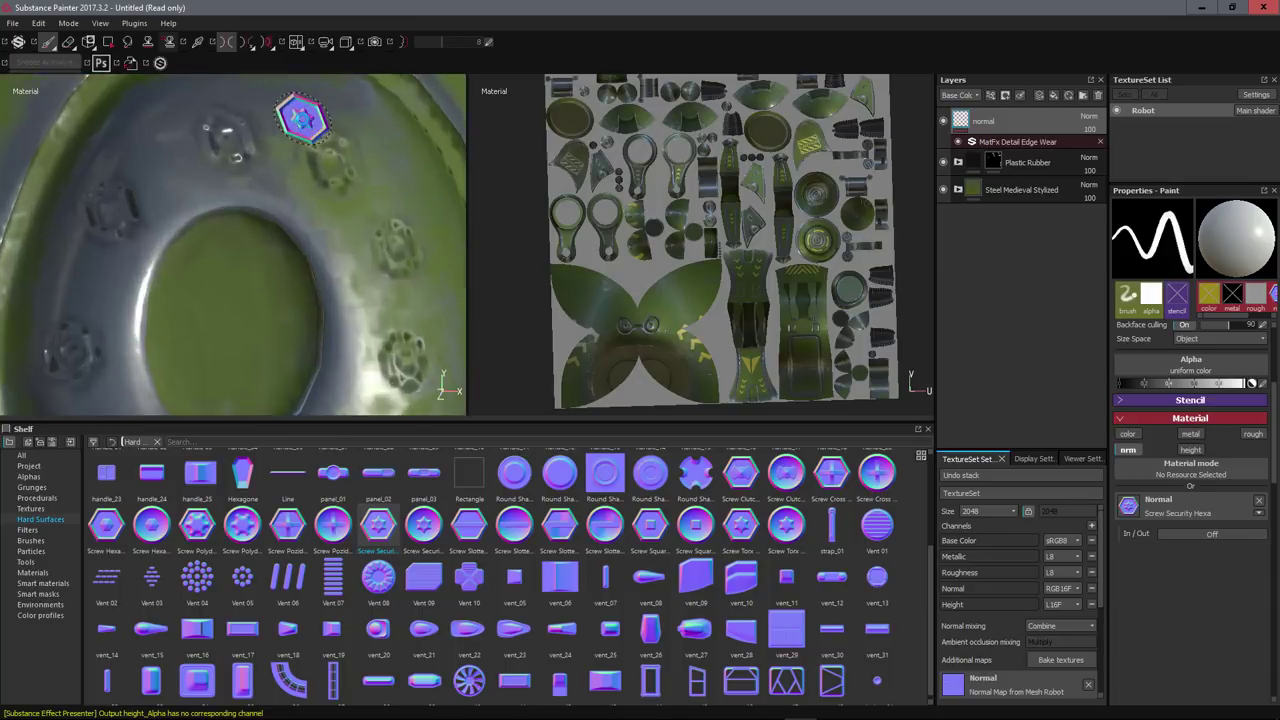
pyautogui.scroll(-10, 300, 116)
pyautogui.keyDown('alt'); pyautogui.moveTo(333, 201); pyautogui.dragTo(360, 196); pyautogui.keyUp('alt')
pyautogui.scroll(-3, 315, 190)
pyautogui.scroll(4, 316, 210)
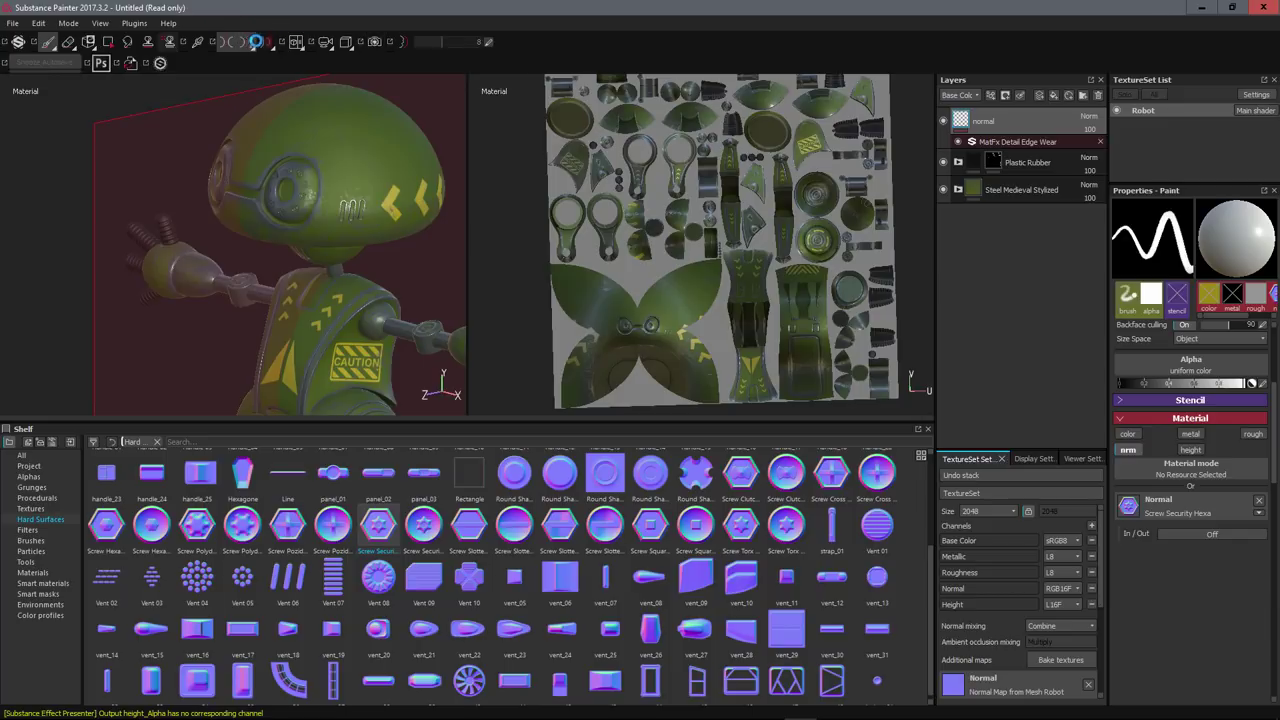
# - Turn off mirror symmetry and load Container 14 as the brush's normal detail
pyautogui.click(236, 41)
pyautogui.scroll(4, 309, 207)
pyautogui.scroll(-8, 307, 206)
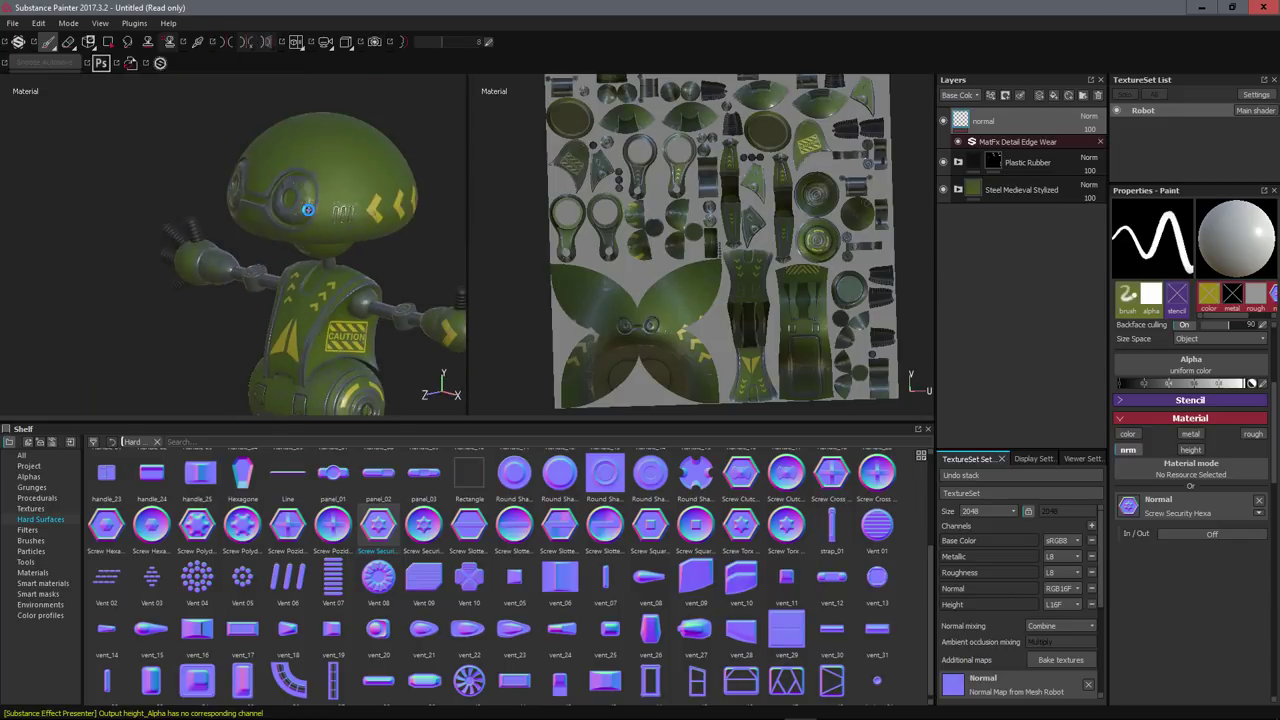
pyautogui.keyDown('alt'); pyautogui.moveTo(334, 201); pyautogui.dragTo(295, 138); pyautogui.keyUp('alt')
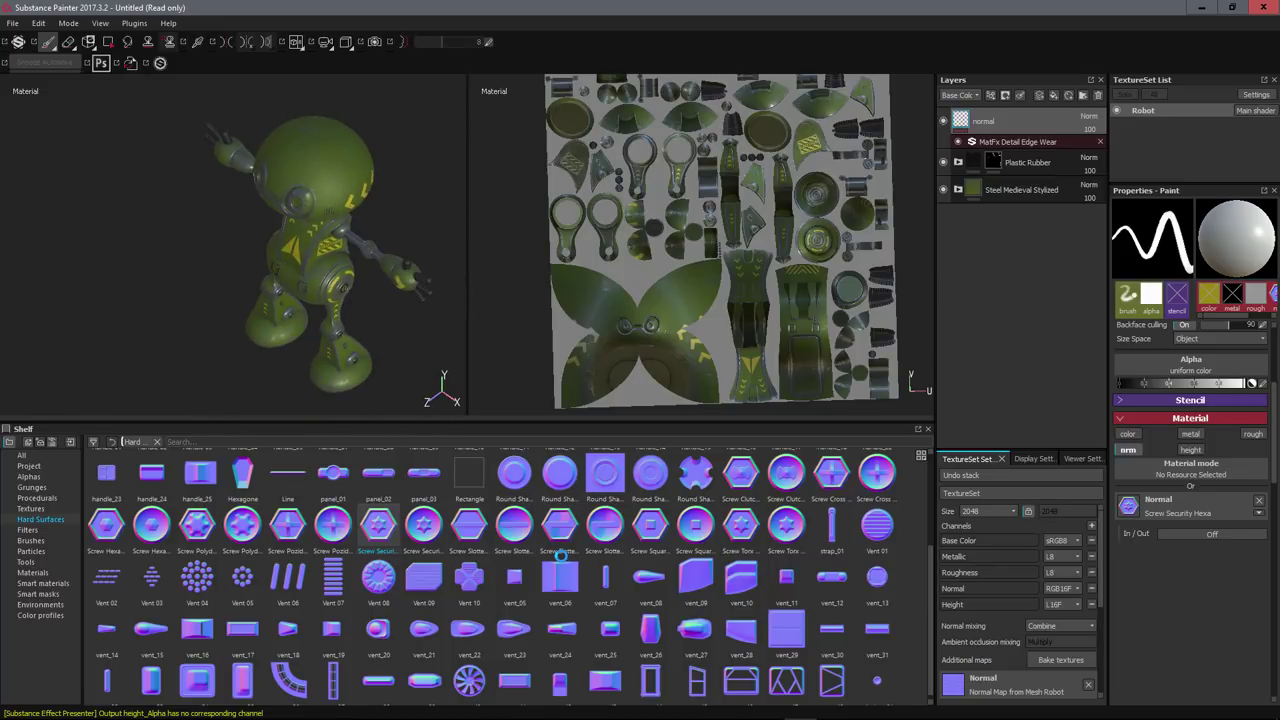
pyautogui.scroll(3, 585, 551)
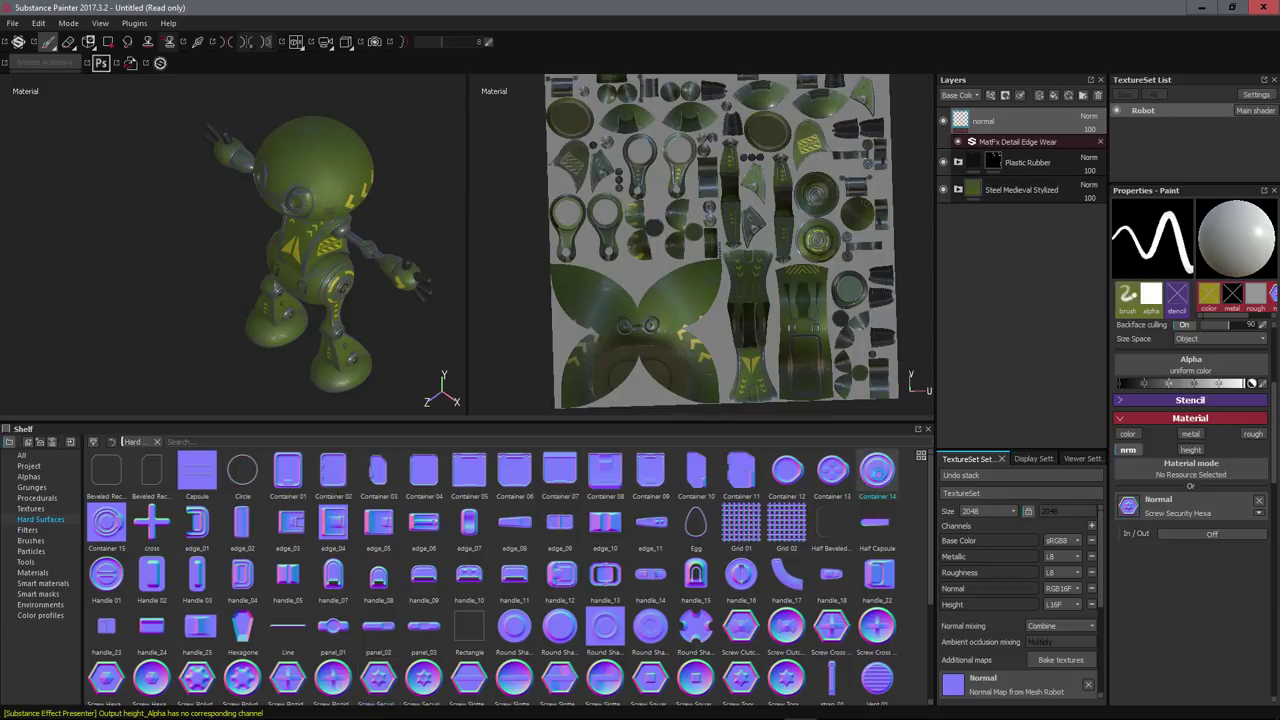
pyautogui.moveTo(1197, 512); pyautogui.dragTo(1197, 512)
pyautogui.keyDown('alt'); pyautogui.moveTo(376, 249); pyautogui.dragTo(279, 225); pyautogui.keyUp('alt')
pyautogui.scroll(5, 279, 225)
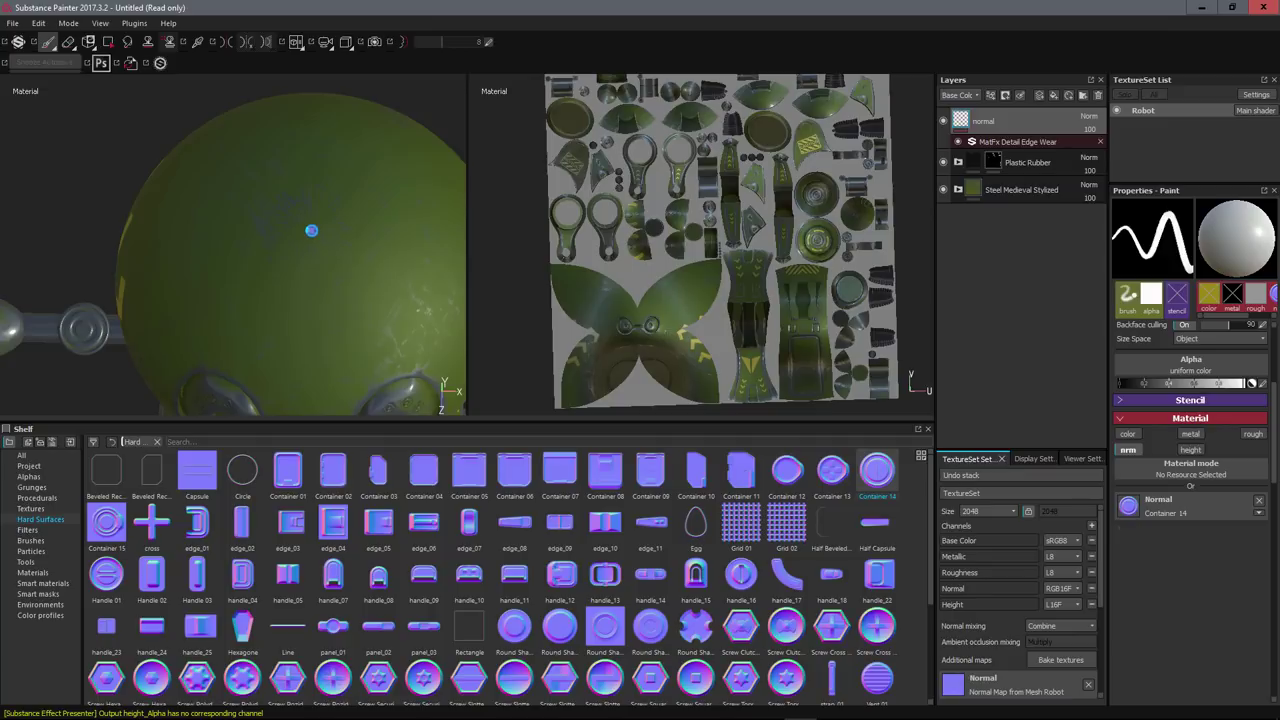
# - Stamp the Container 14 detail at the centre of the top of the head with a reduced brush size
pyautogui.click(313, 231)
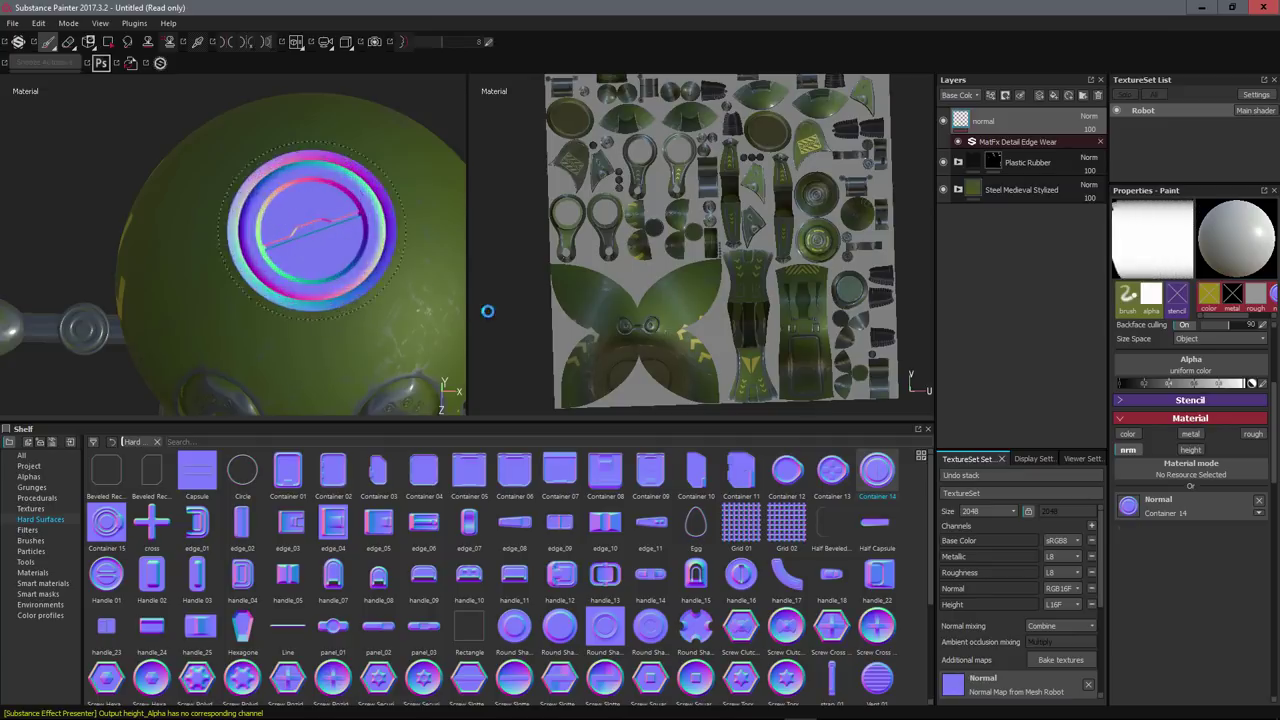
pyautogui.keyDown('ctrl'); pyautogui.moveTo(415, 279); pyautogui.dragTo(320, 235, button='right'); pyautogui.keyUp('ctrl')
pyautogui.keyDown('alt'); pyautogui.moveTo(320, 235); pyautogui.dragTo(338, 246); pyautogui.keyUp('alt')
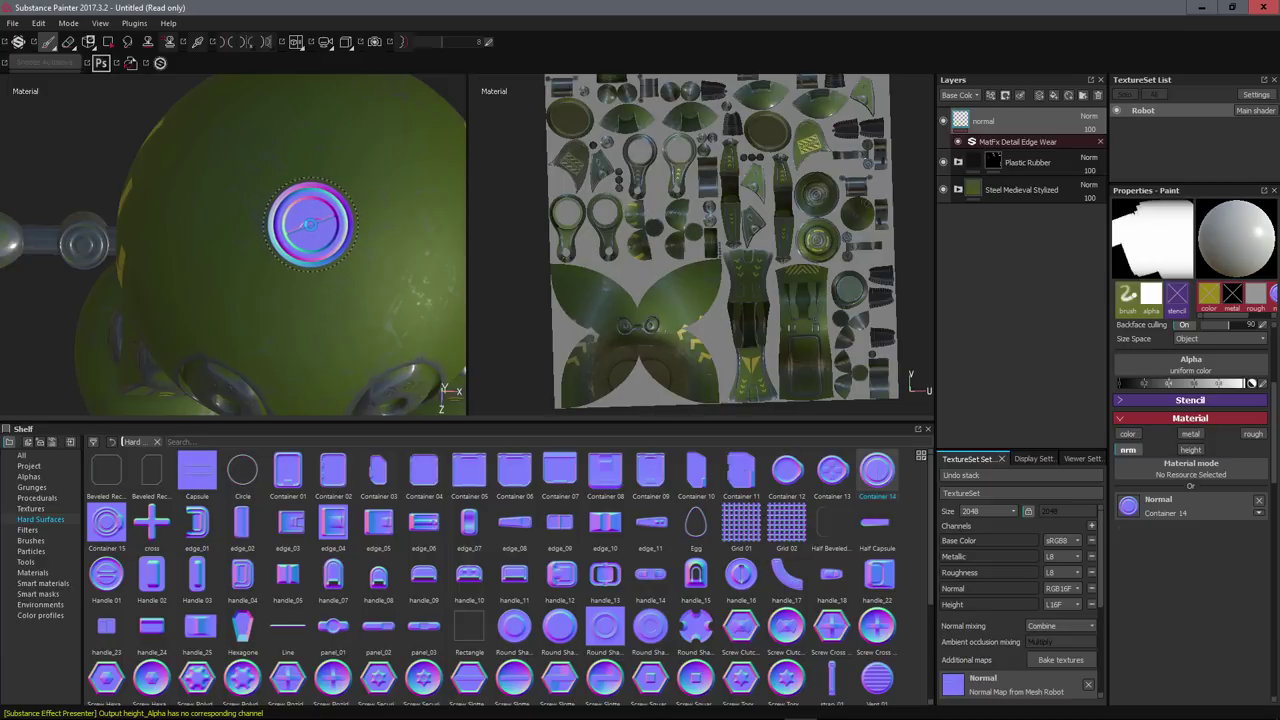
pyautogui.scroll(3, 363, 143)
pyautogui.scroll(-3, 390, 222)
pyautogui.keyDown('alt'); pyautogui.moveTo(386, 257); pyautogui.dragTo(328, 237); pyautogui.keyUp('alt')
pyautogui.scroll(2, 370, 325)
pyautogui.scroll(-2, 363, 326)
pyautogui.scroll(-2, 334, 209)
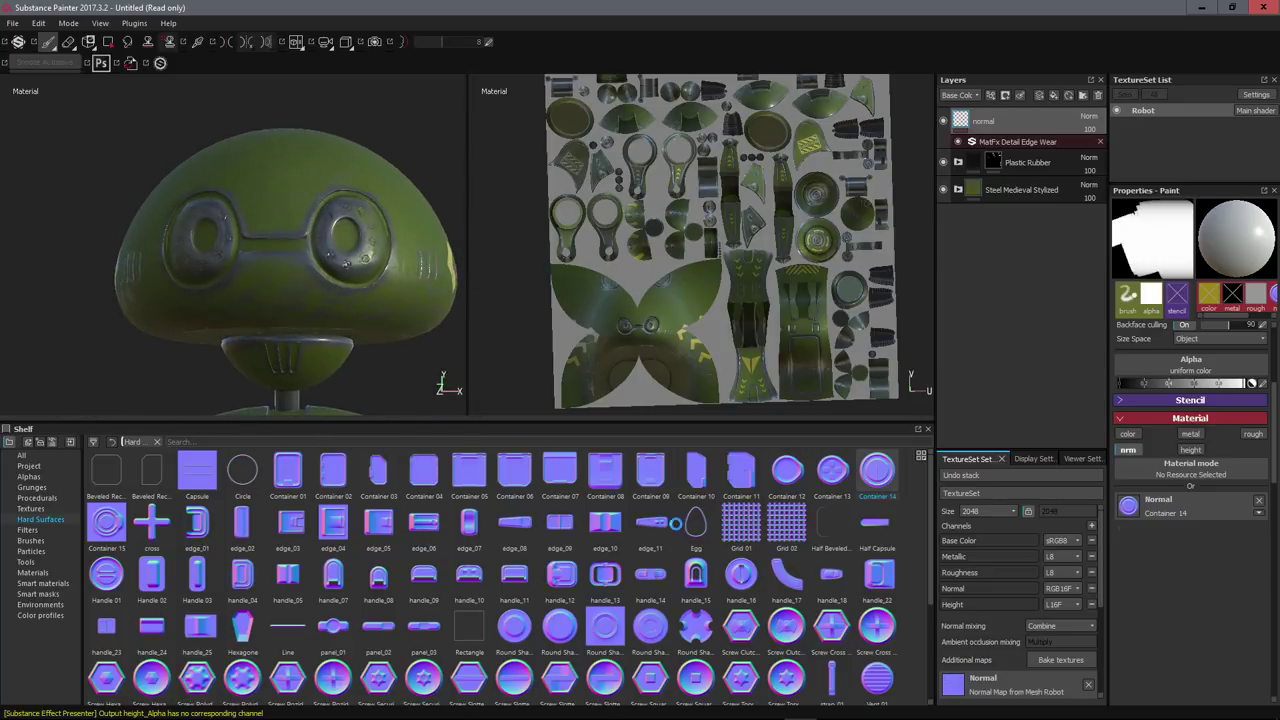
# - Stamp an edge_08 detail, rotated almost horizontal like an eyebrow, above the eye and turn mirror symmetry back on
pyautogui.click(514, 520)
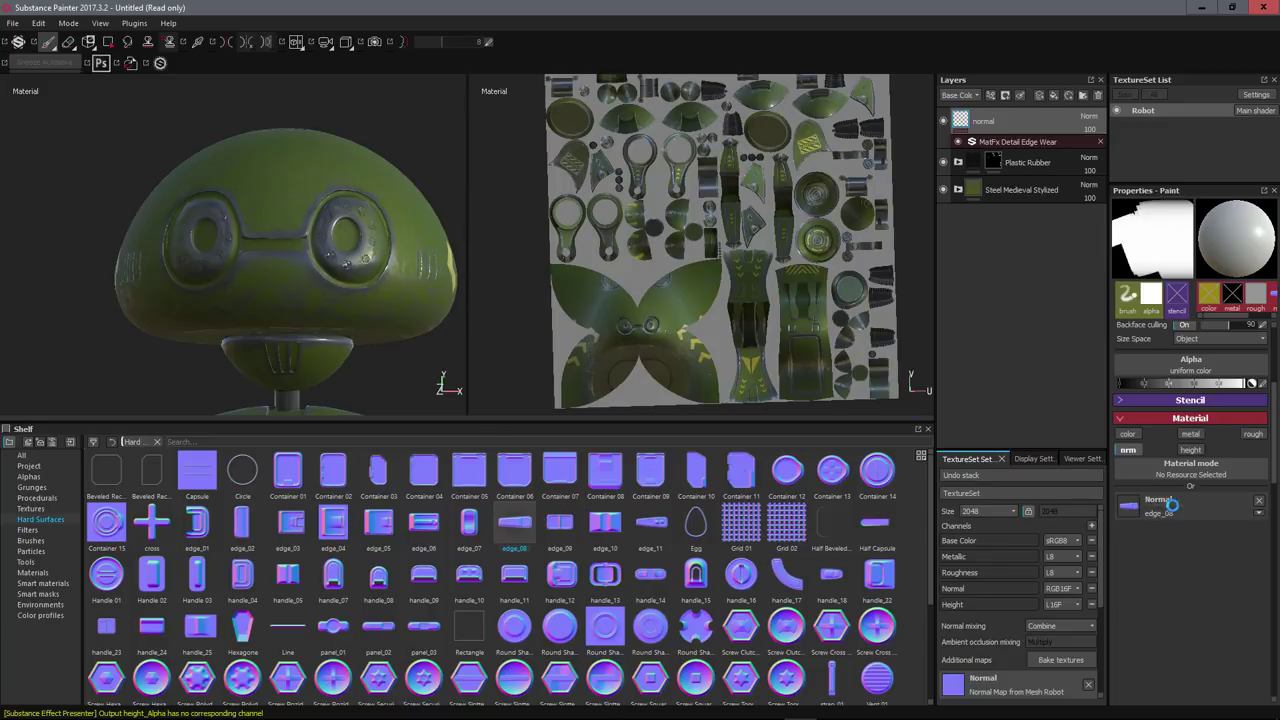
pyautogui.keyDown('alt'); pyautogui.moveTo(337, 162); pyautogui.dragTo(348, 190); pyautogui.keyUp('alt')
pyautogui.press('d')
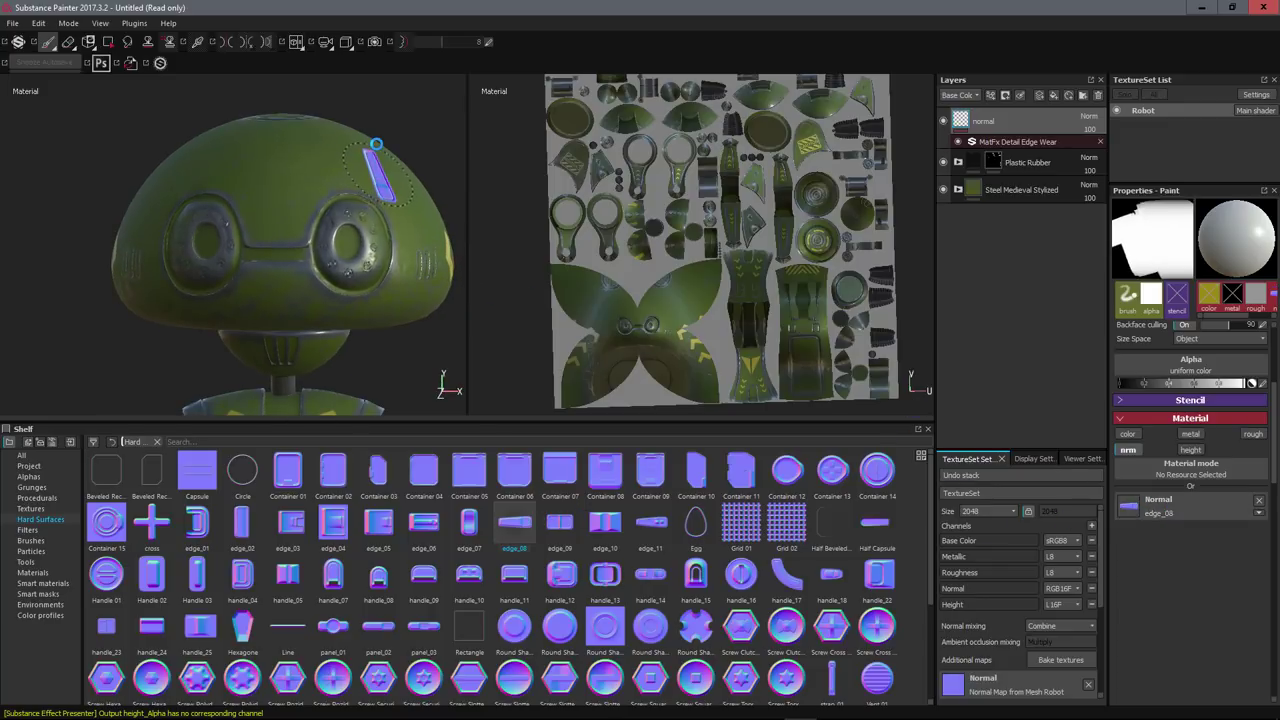
pyautogui.press('d')
pyautogui.press('d')
pyautogui.keyDown('ctrl'); pyautogui.moveTo(327, 258); pyautogui.dragTo(320, 303); pyautogui.keyUp('ctrl')
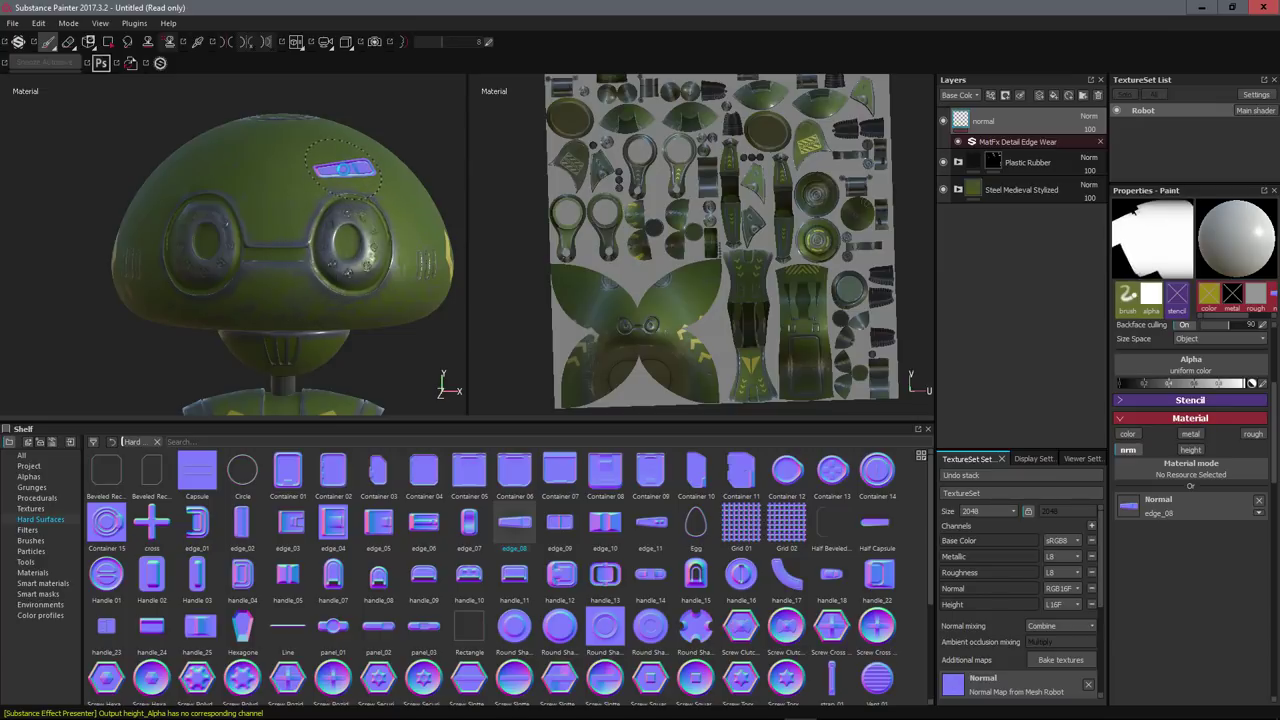
pyautogui.keyDown('ctrl'); pyautogui.moveTo(343, 180); pyautogui.dragTo(343, 188); pyautogui.keyUp('ctrl')
pyautogui.click(343, 182)
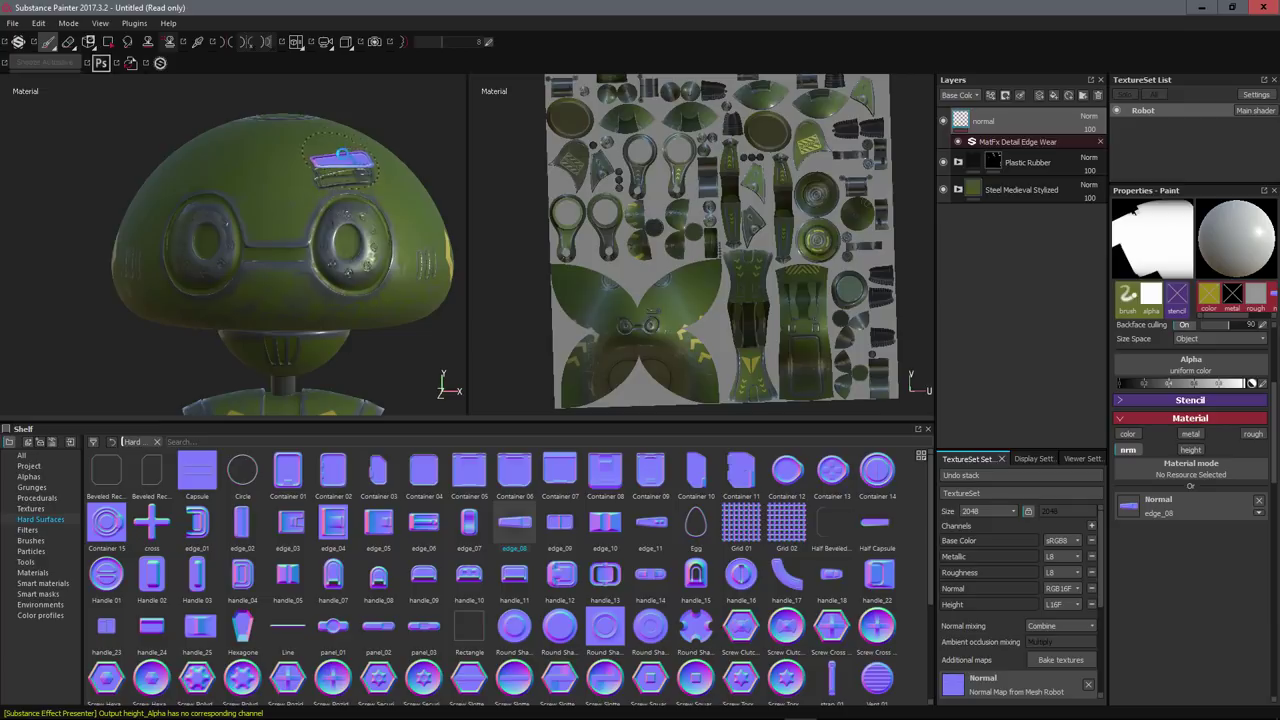
pyautogui.click(344, 167)
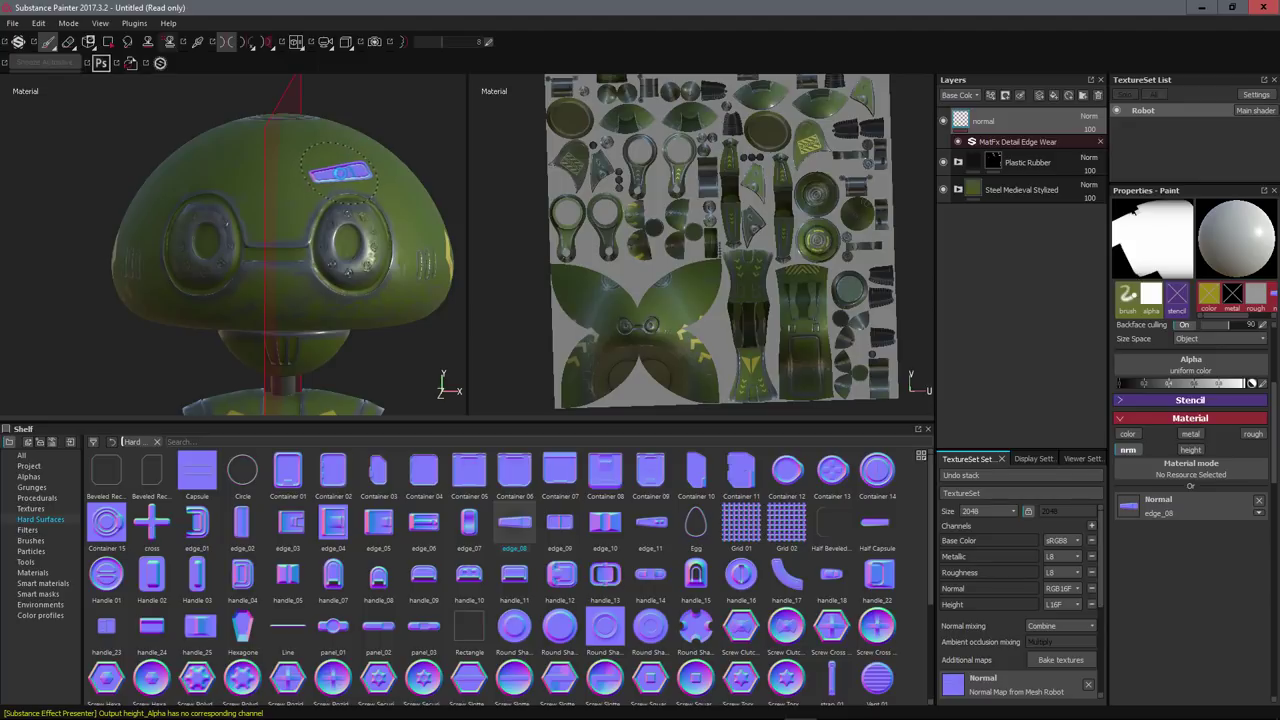
# - Stamp a vent_37 grille, rotated horizontally, on the outer side of the foot below the ankle joint
pyautogui.keyDown('alt'); pyautogui.moveTo(430, 265); pyautogui.dragTo(222, 272); pyautogui.keyUp('alt')
pyautogui.keyDown('alt'); pyautogui.moveTo(222, 272); pyautogui.dragTo(332, 295, button='right'); pyautogui.keyUp('alt')
pyautogui.scroll(-5, 343, 306)
pyautogui.keyDown('alt'); pyautogui.moveTo(343, 309); pyautogui.dragTo(263, 134, button='middle'); pyautogui.keyUp('alt')
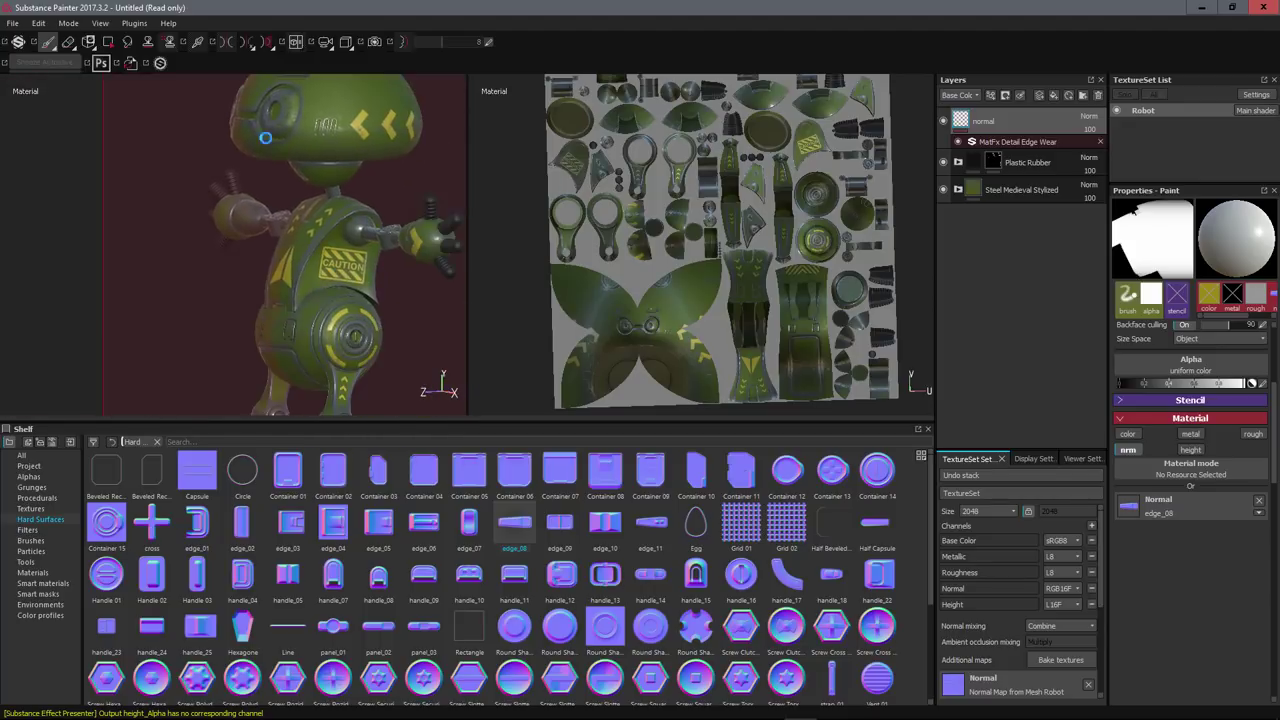
pyautogui.keyDown('alt'); pyautogui.moveTo(338, 281); pyautogui.dragTo(319, 216, button='middle'); pyautogui.keyUp('alt')
pyautogui.keyDown('alt'); pyautogui.moveTo(400, 207); pyautogui.dragTo(251, 131); pyautogui.keyUp('alt')
pyautogui.scroll(-3, 721, 601)
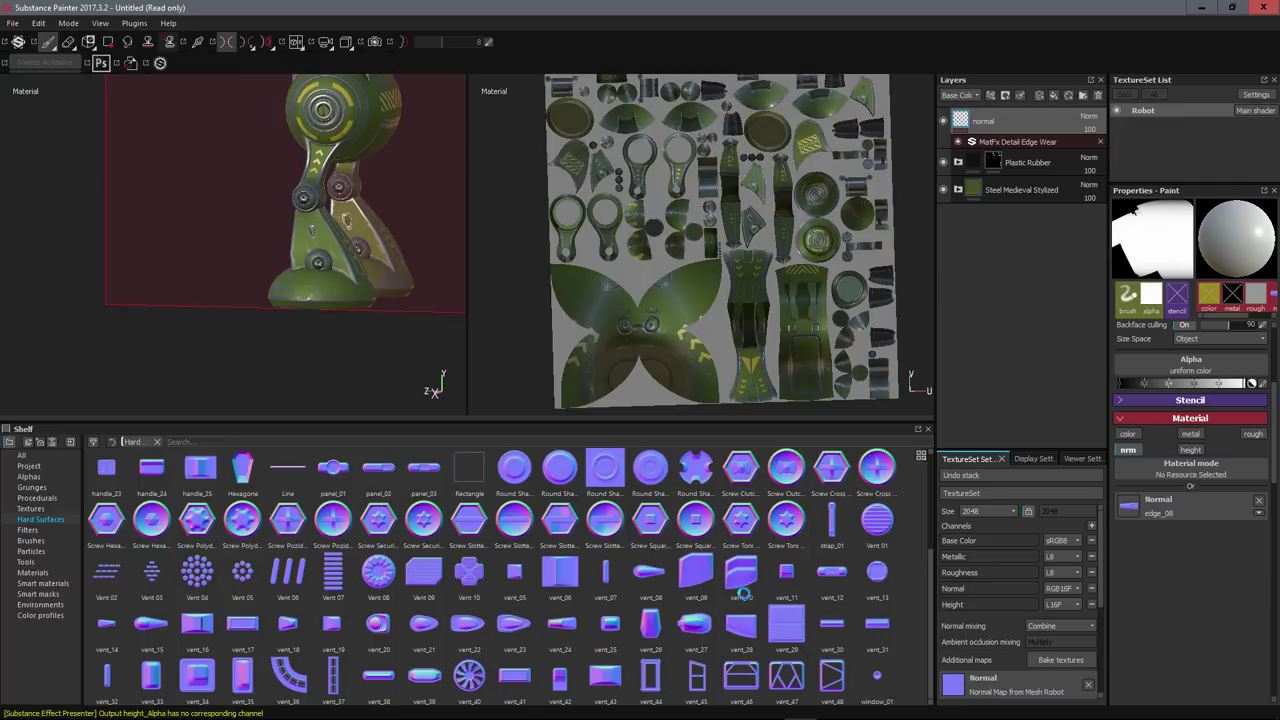
pyautogui.click(340, 667)
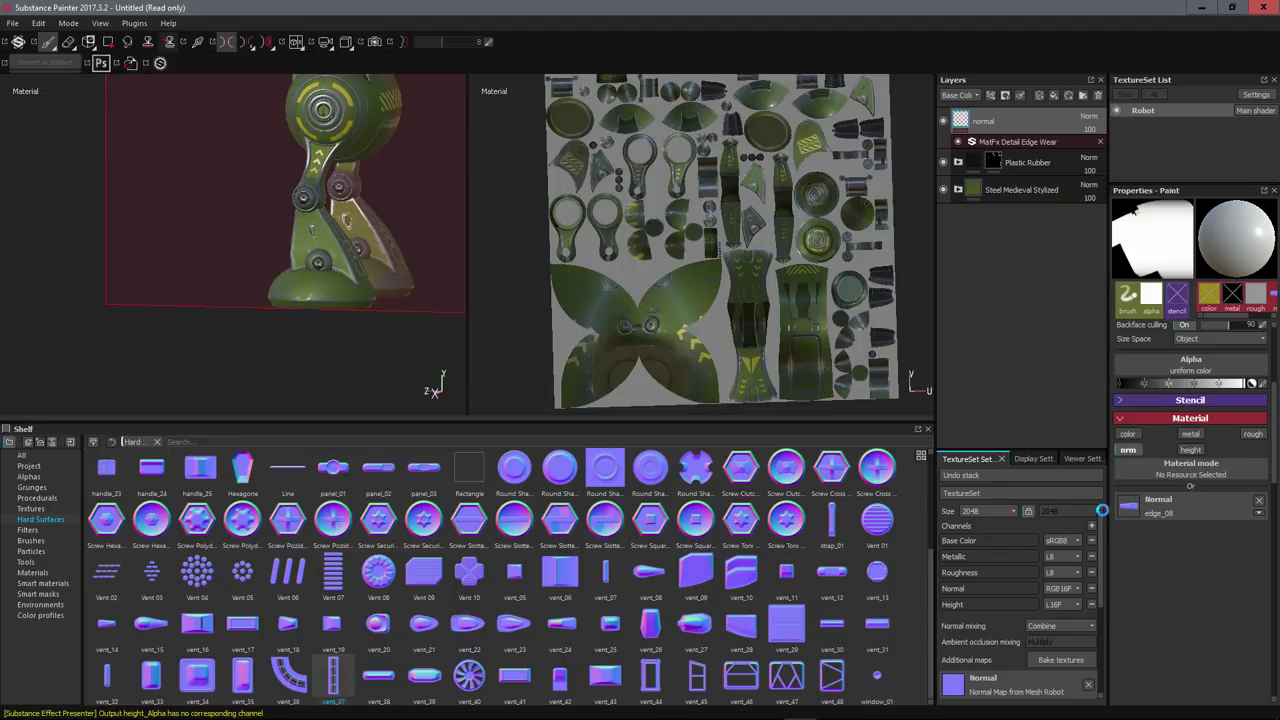
pyautogui.moveTo(1160, 507); pyautogui.dragTo(1158, 506)
pyautogui.scroll(5, 305, 280)
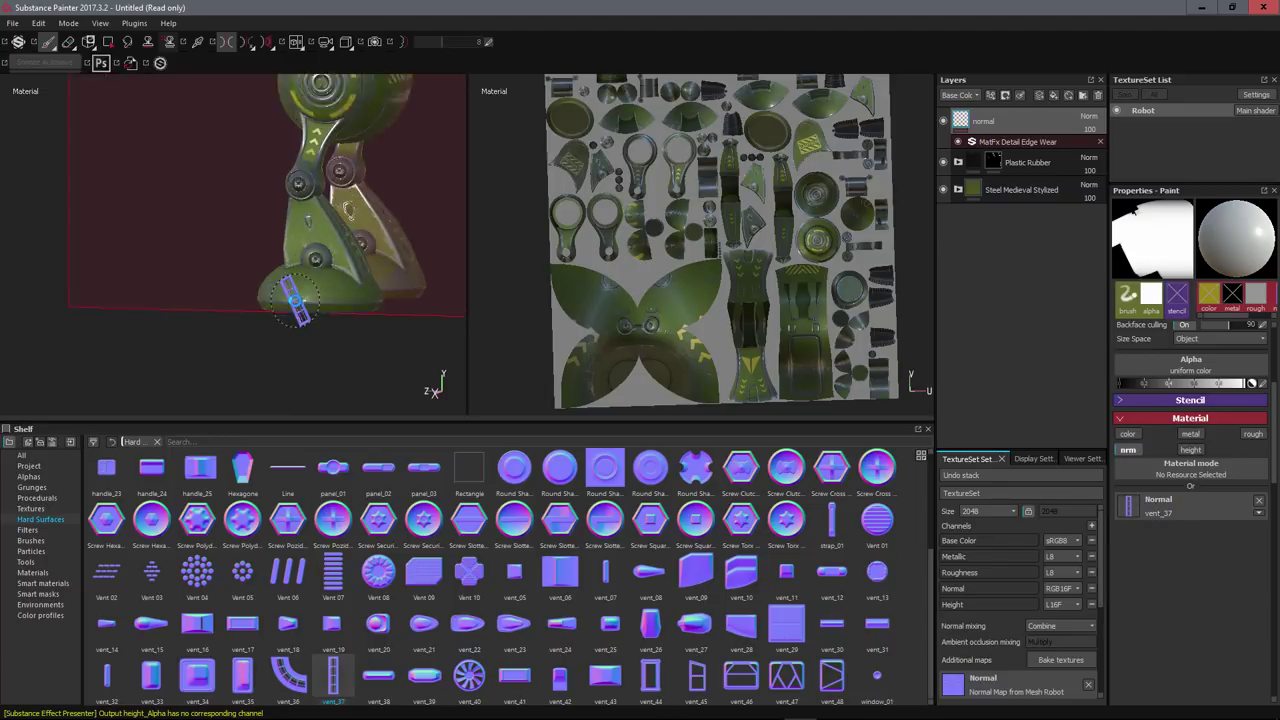
pyautogui.moveTo(311, 273)
pyautogui.keyDown('alt'); pyautogui.mouseDown()
pyautogui.moveTo(351, 280)
pyautogui.moveTo(326, 245)
pyautogui.mouseUp(); pyautogui.keyUp('alt')
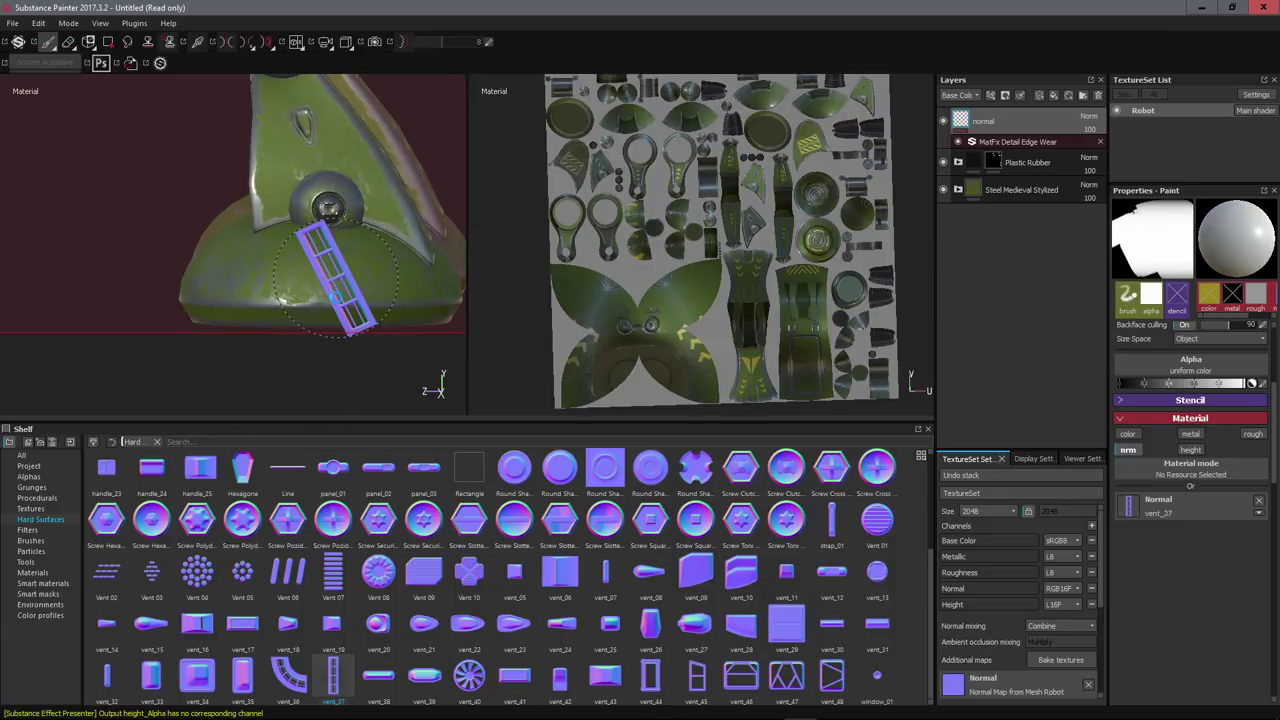
pyautogui.keyDown('ctrl'); pyautogui.moveTo(336, 279); pyautogui.dragTo(320, 354); pyautogui.keyUp('ctrl')
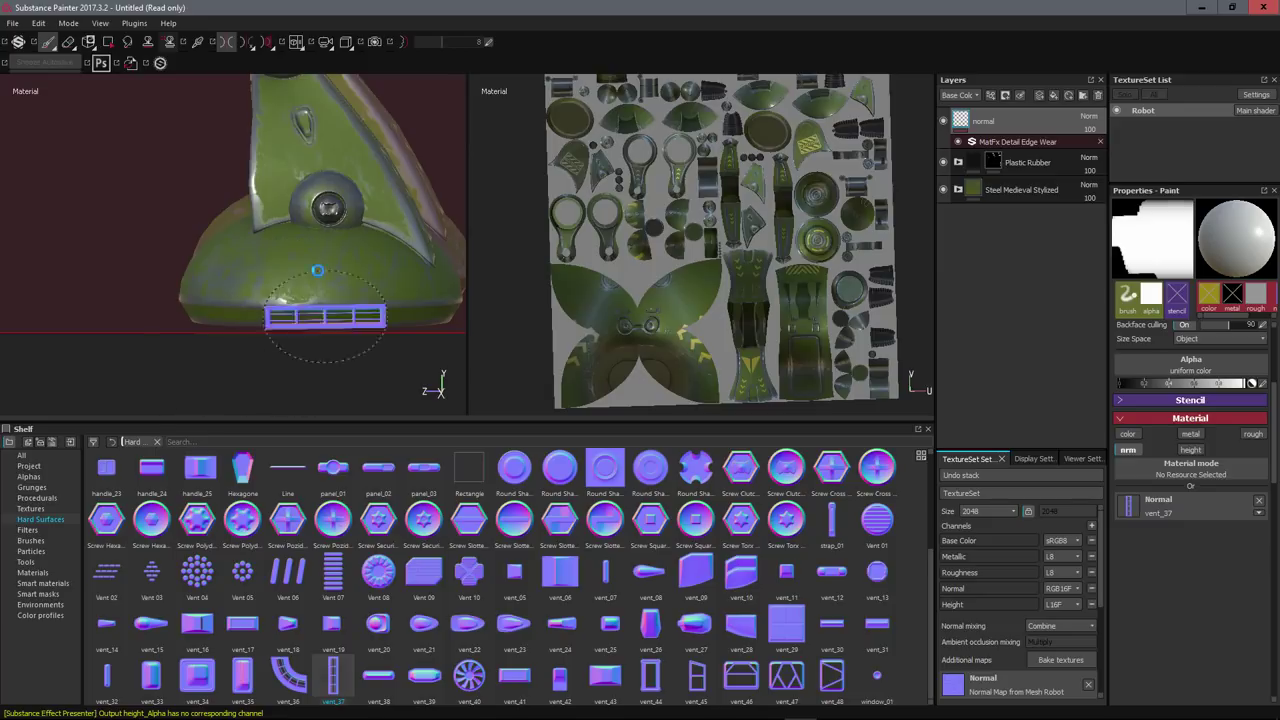
pyautogui.click(321, 276)
# - Stamp the same vent_37 grille on the inner side of the other foot, below the ankle screw
pyautogui.keyDown('alt'); pyautogui.moveTo(200, 206); pyautogui.dragTo(302, 208); pyautogui.keyUp('alt')
pyautogui.keyDown('alt'); pyautogui.moveTo(262, 212); pyautogui.dragTo(345, 217, button='middle'); pyautogui.keyUp('alt')
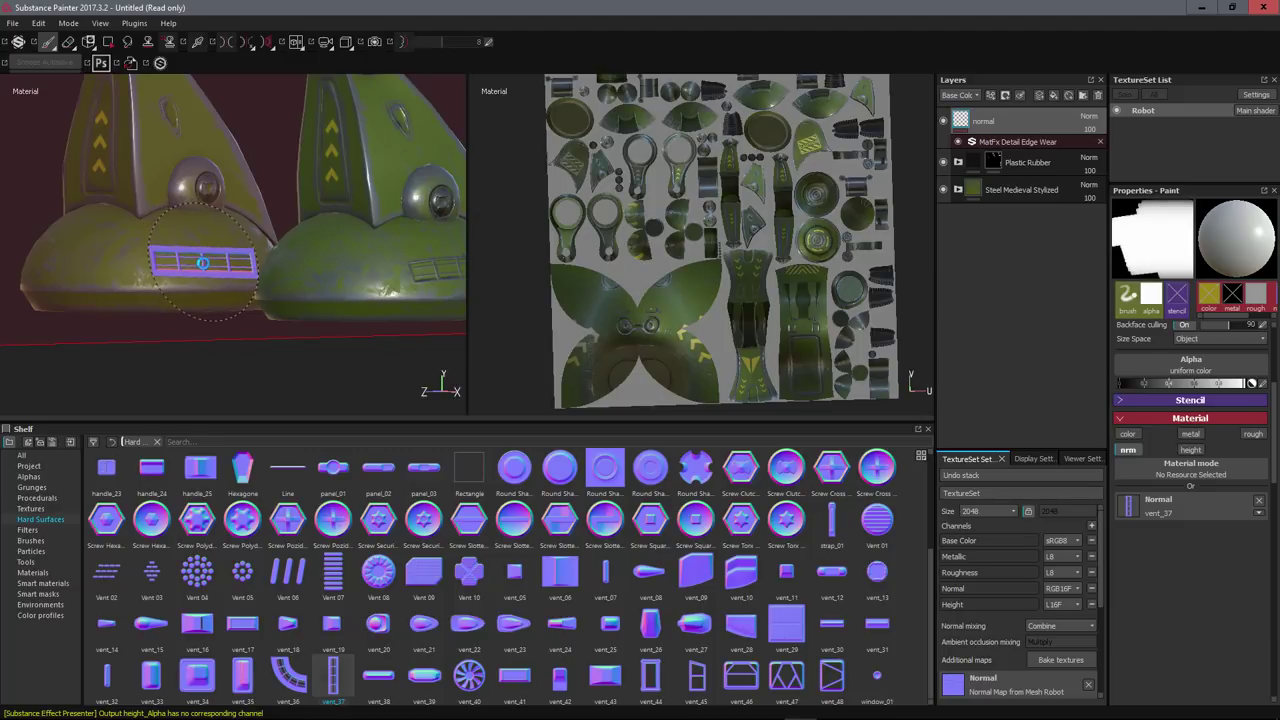
pyautogui.click(199, 266)
pyautogui.keyDown('alt'); pyautogui.moveTo(188, 123); pyautogui.dragTo(198, 153, button='right'); pyautogui.keyUp('alt')
# - Examine the stamped details over the whole robot from the legs up to the head
pyautogui.scroll(-6, 202, 152)
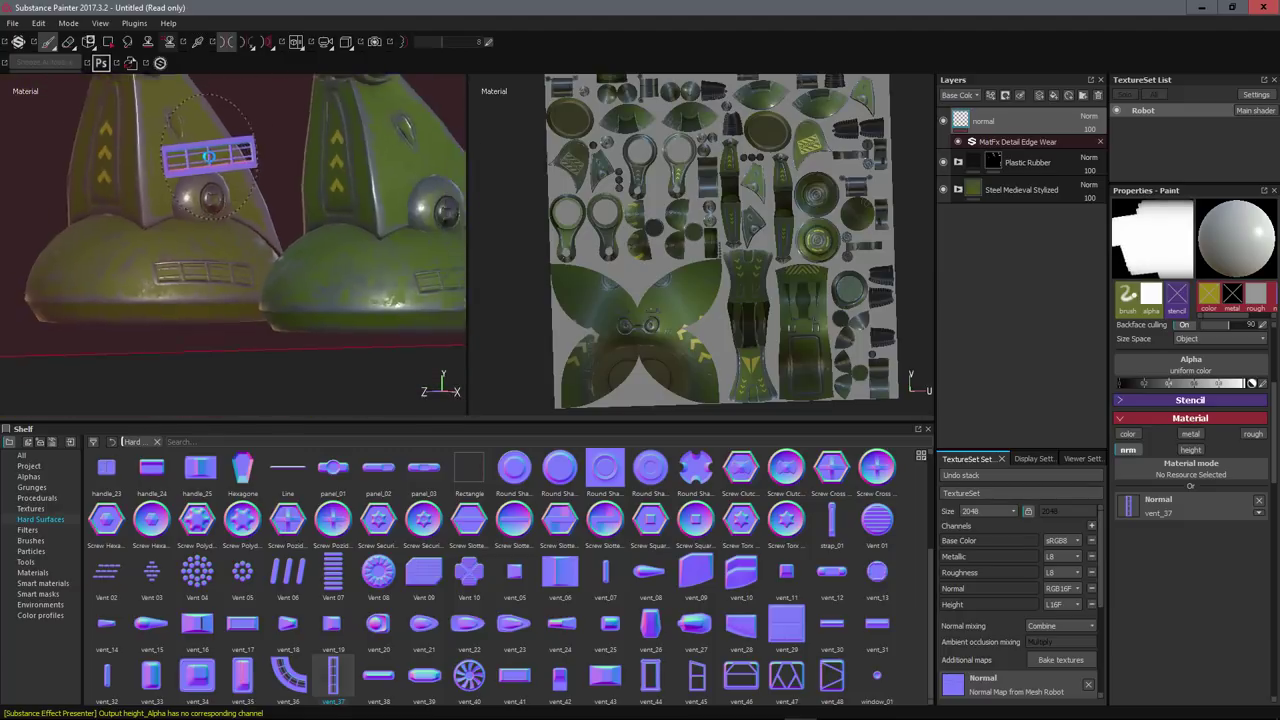
pyautogui.keyDown('alt'); pyautogui.moveTo(226, 147); pyautogui.dragTo(214, 237, button='middle'); pyautogui.keyUp('alt')
pyautogui.keyDown('alt'); pyautogui.moveTo(214, 237); pyautogui.dragTo(181, 259); pyautogui.keyUp('alt')
pyautogui.scroll(-6, 202, 269)
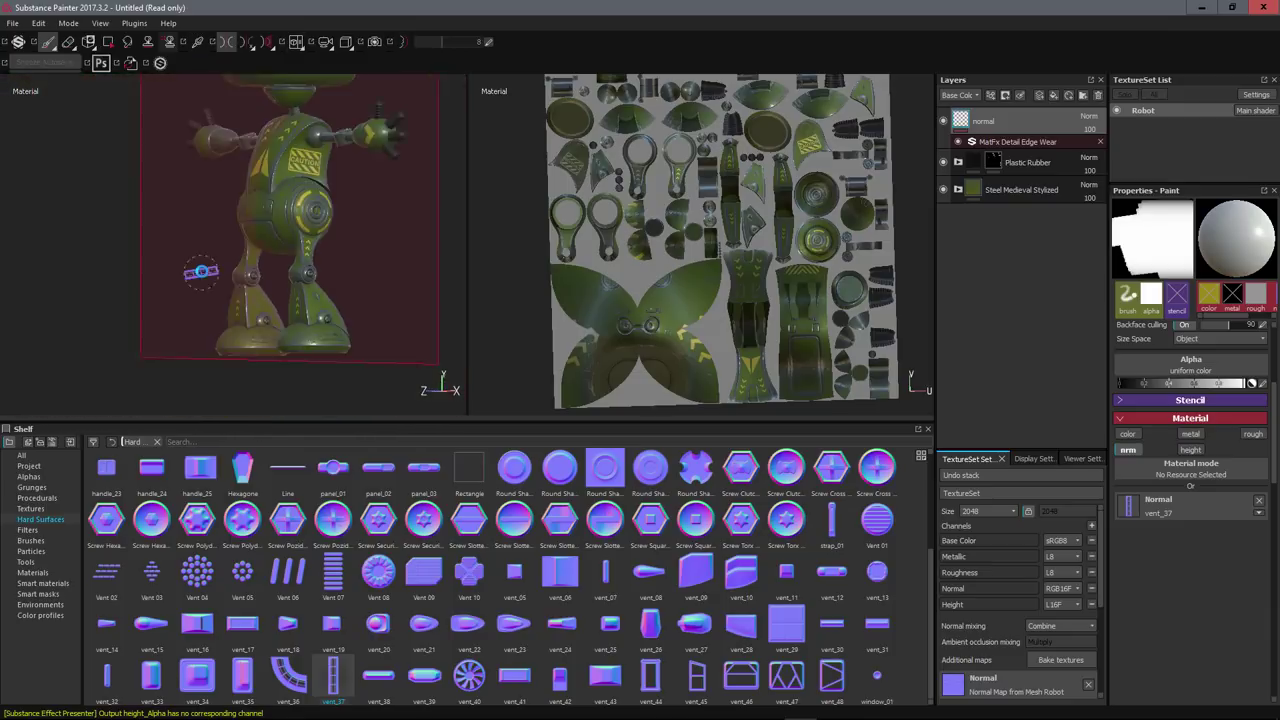
pyautogui.scroll(5, 230, 256)
pyautogui.scroll(-6, 279, 226)
pyautogui.keyDown('alt'); pyautogui.moveTo(287, 214); pyautogui.dragTo(343, 251); pyautogui.keyUp('alt')
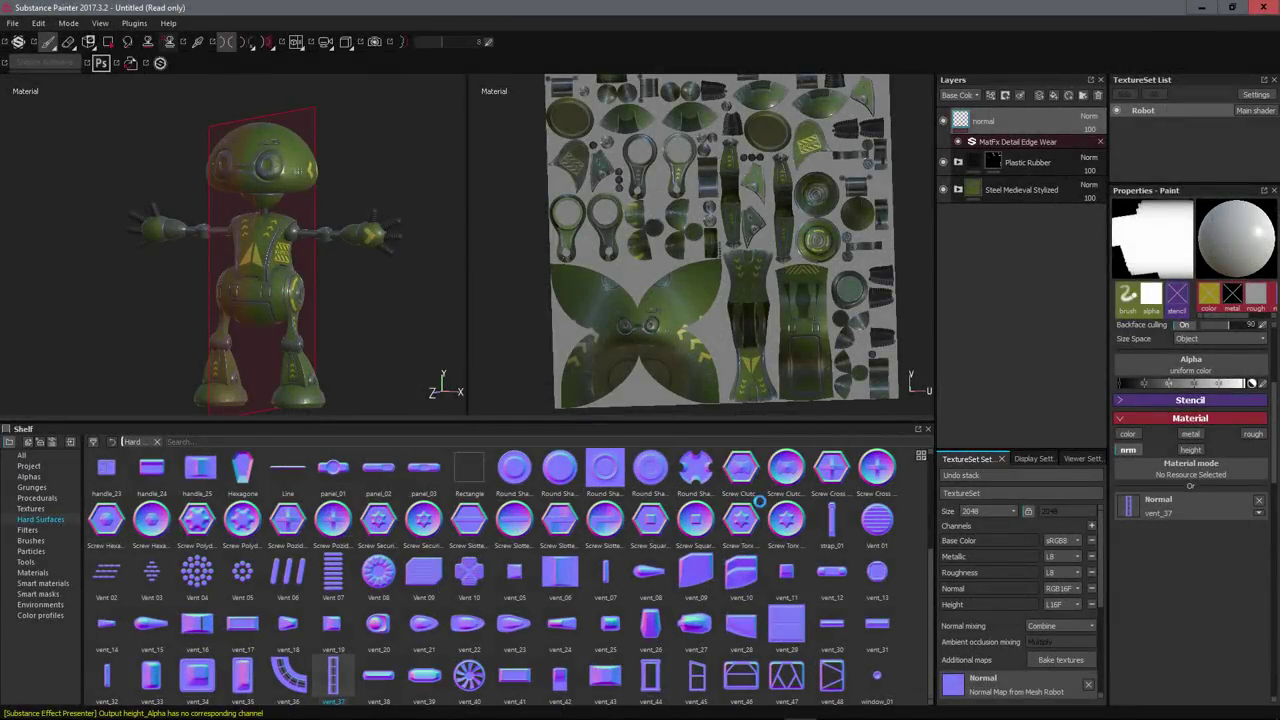
# - Open the texture export settings and expand the Robot texture set to list its output maps
pyautogui.scroll(3, 267, 252)
pyautogui.scroll(-4, 292, 257)
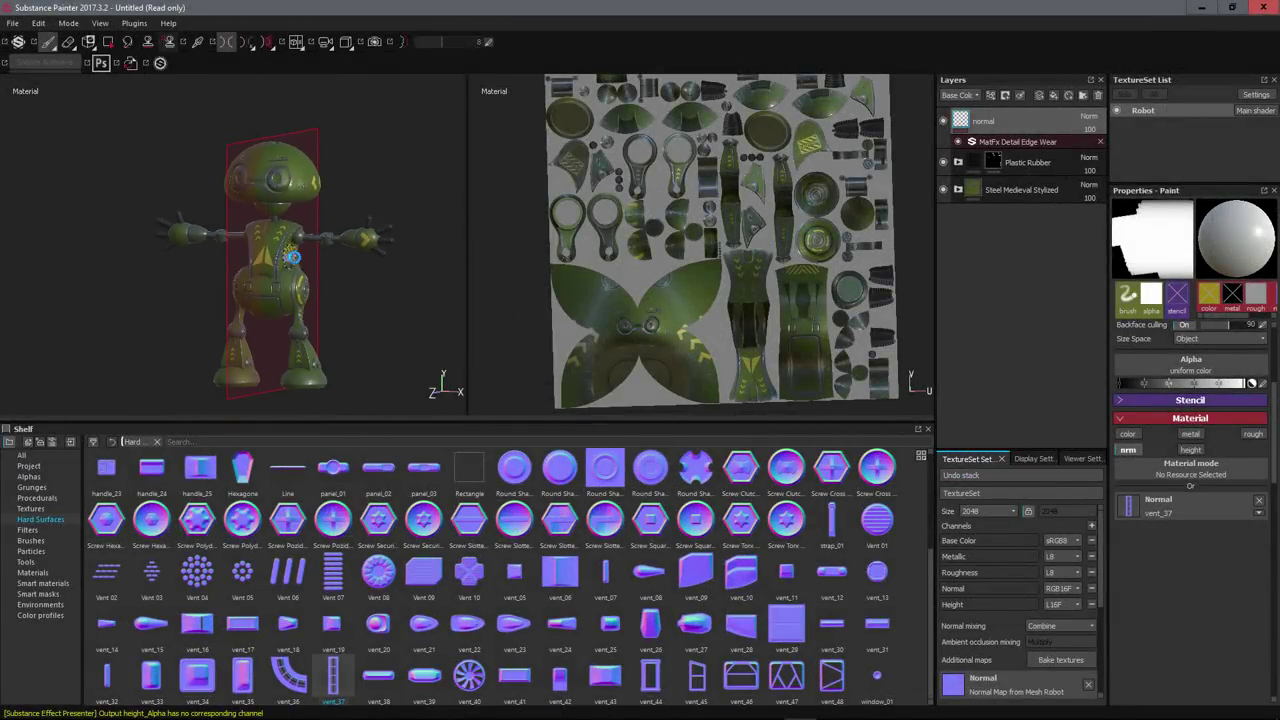
pyautogui.keyDown('alt'); pyautogui.moveTo(291, 257); pyautogui.dragTo(324, 226); pyautogui.keyUp('alt')
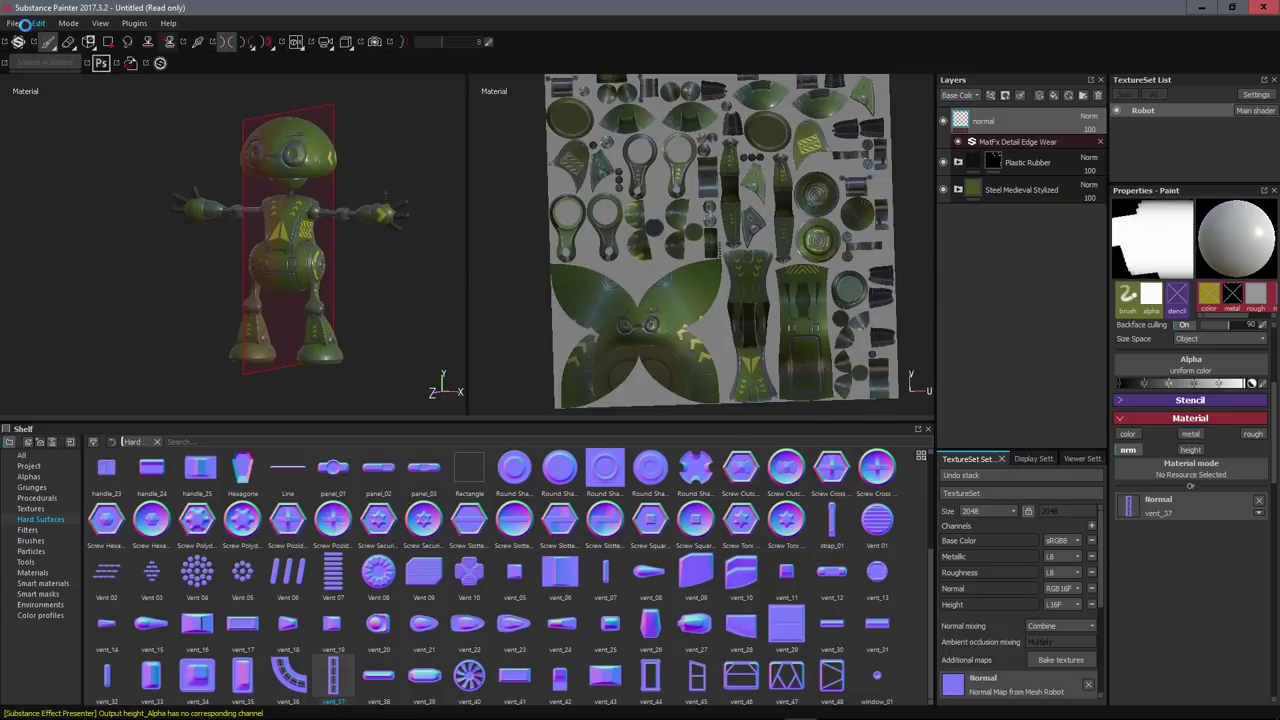
pyautogui.click(13, 22)
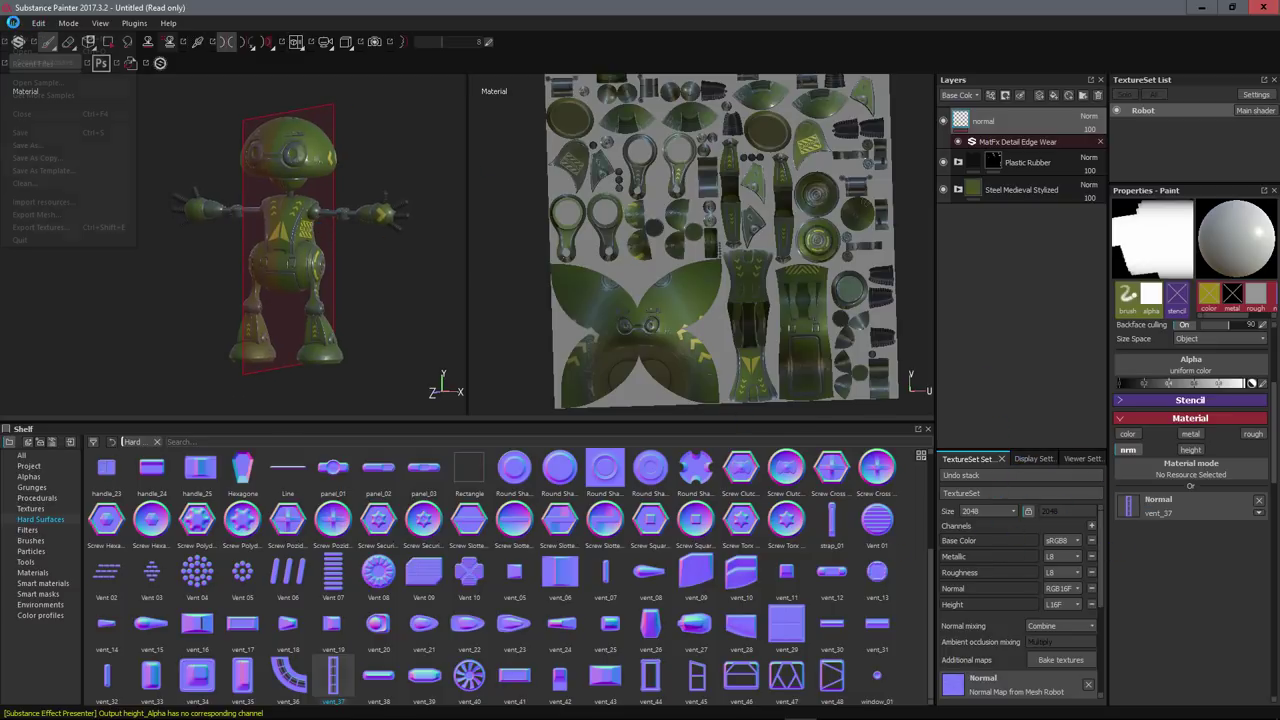
pyautogui.click(67, 227)
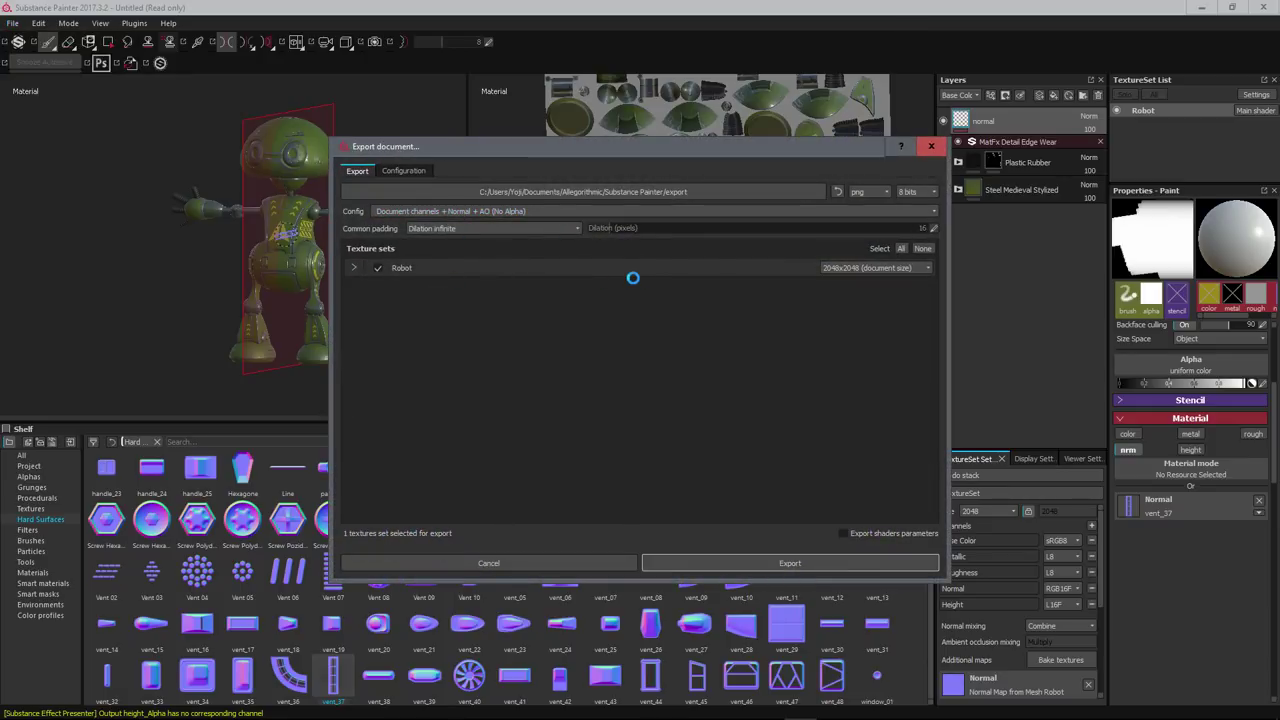
pyautogui.click(353, 267)
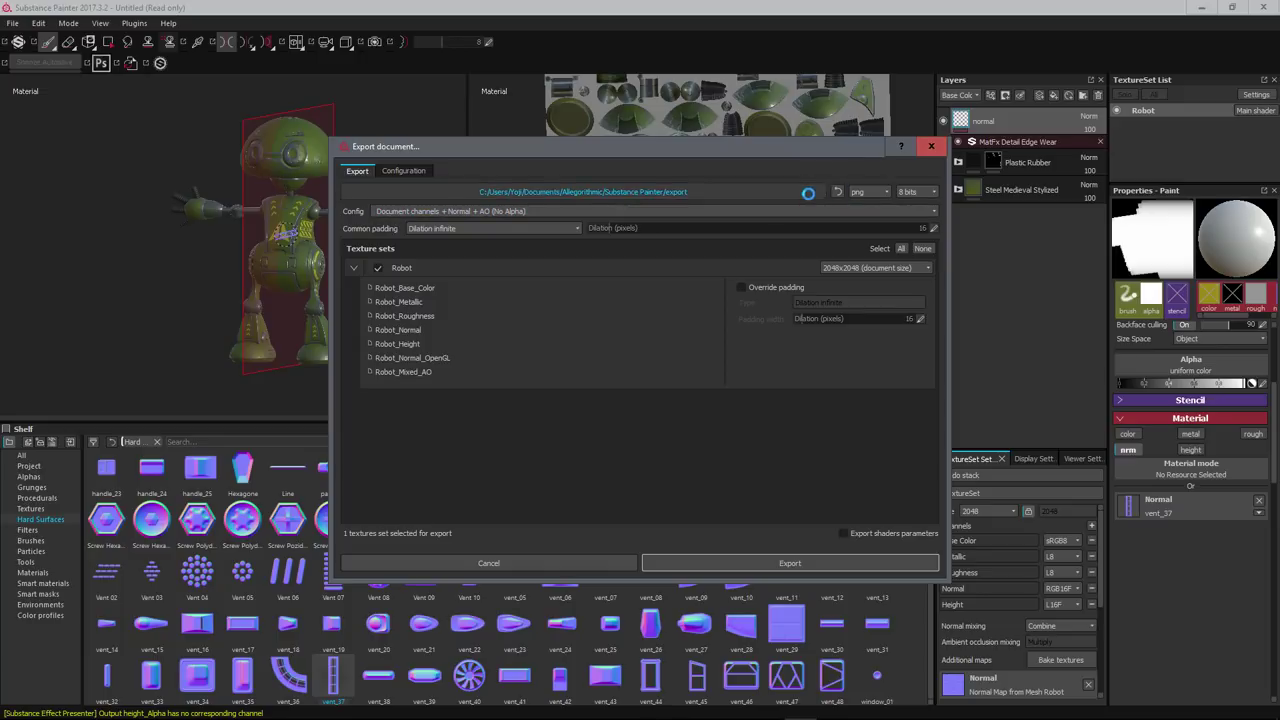
# - Browse for the export destination to formations > Tutos Youtube > "Blender2.79 Texturing a robot in Substance Painter-render in Cycles"
pyautogui.click(795, 190)
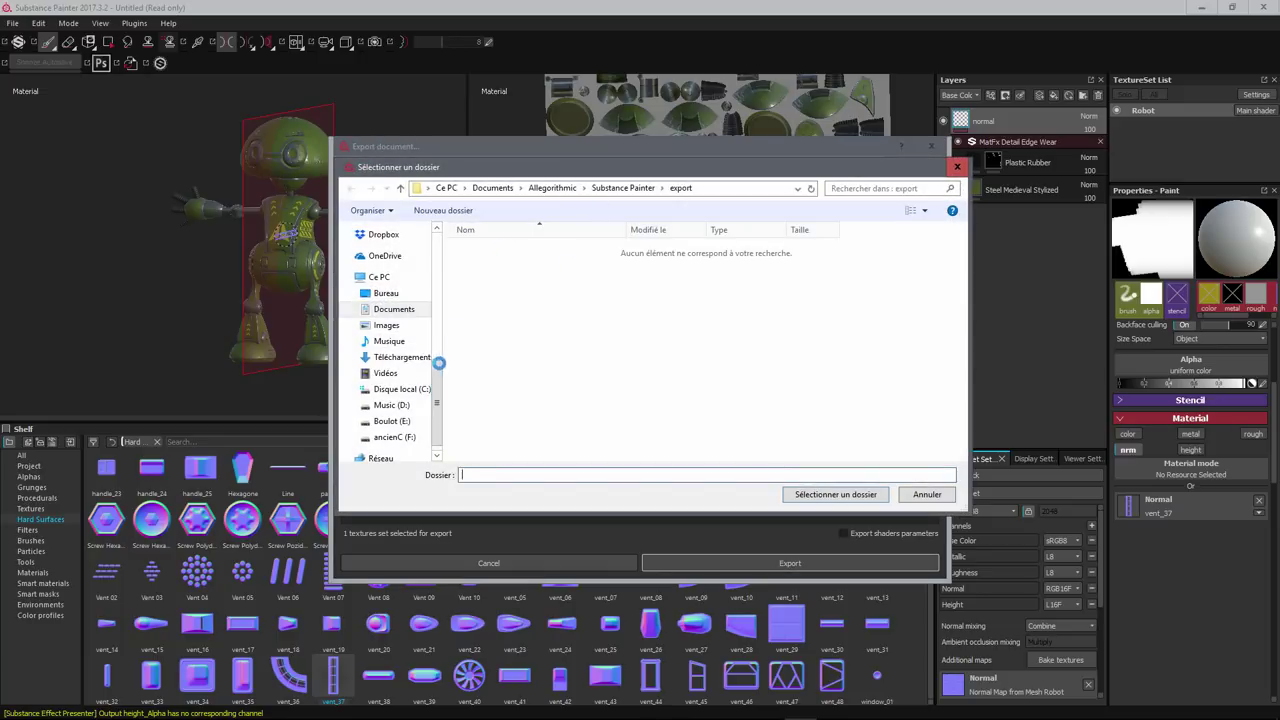
pyautogui.scroll(2, 432, 364)
pyautogui.scroll(2, 432, 364)
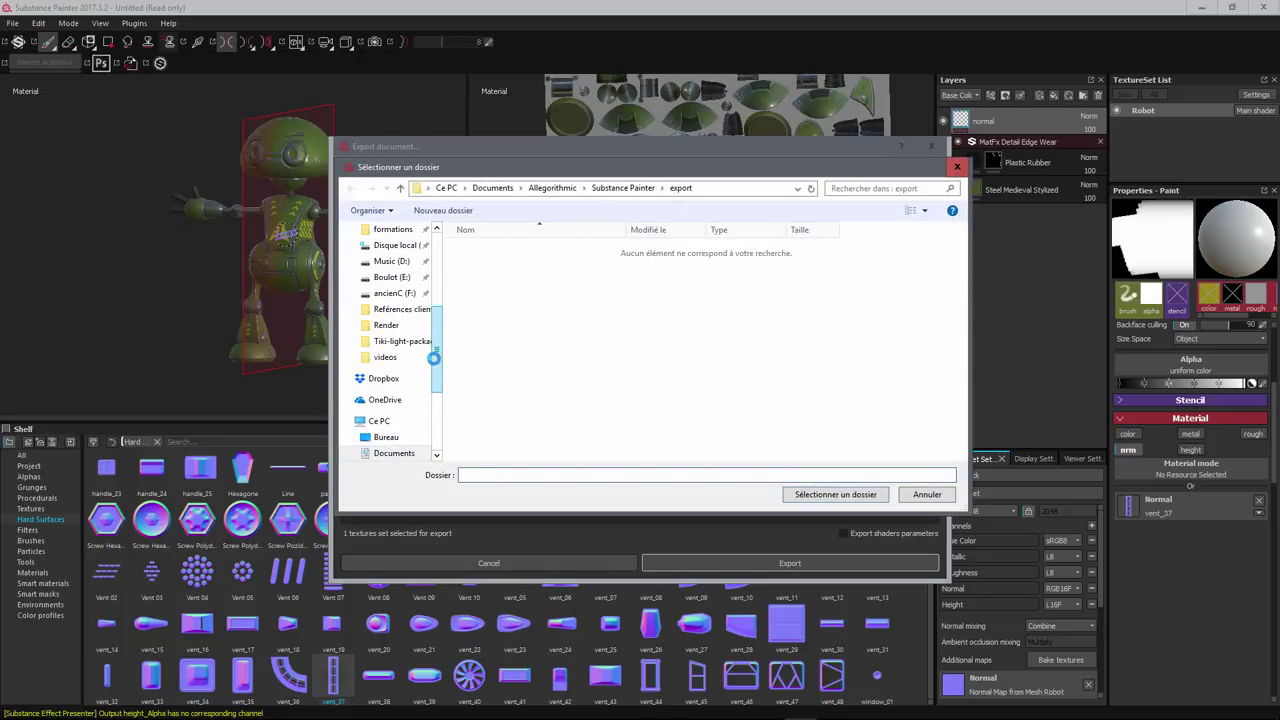
pyautogui.scroll(1, 433, 358)
pyautogui.click(390, 341)
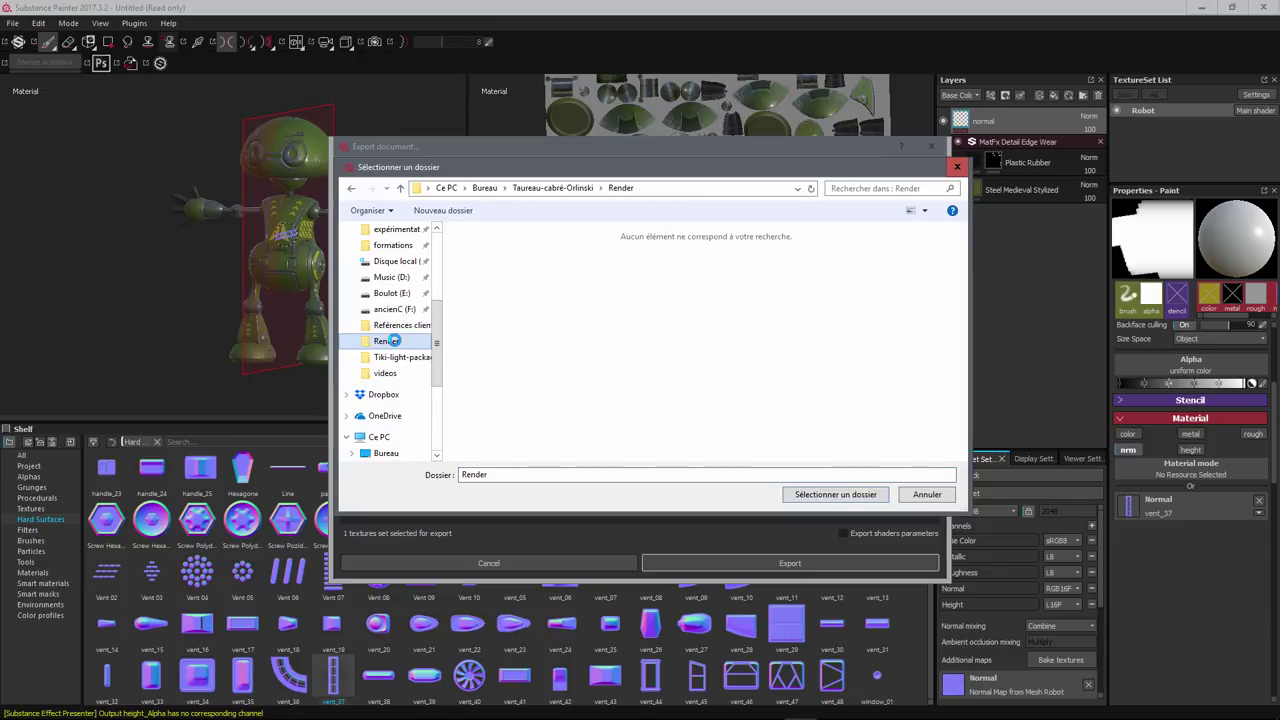
pyautogui.scroll(2, 398, 270)
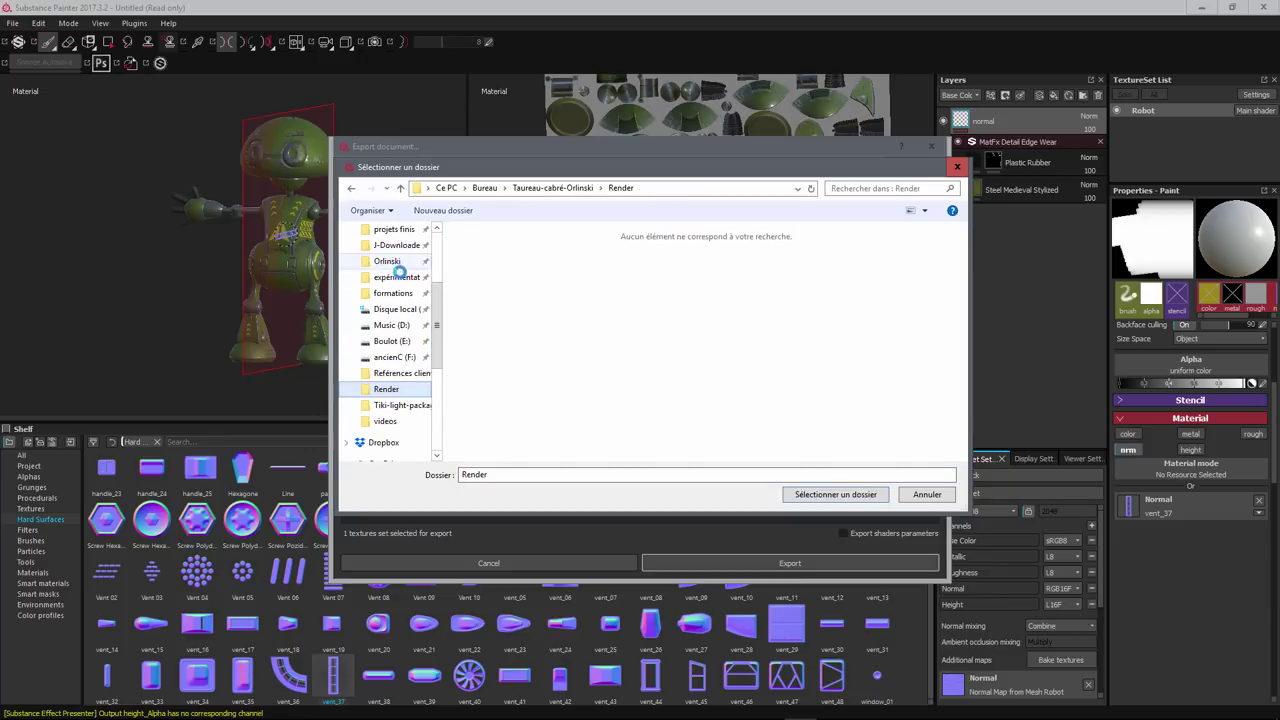
pyautogui.click(392, 293)
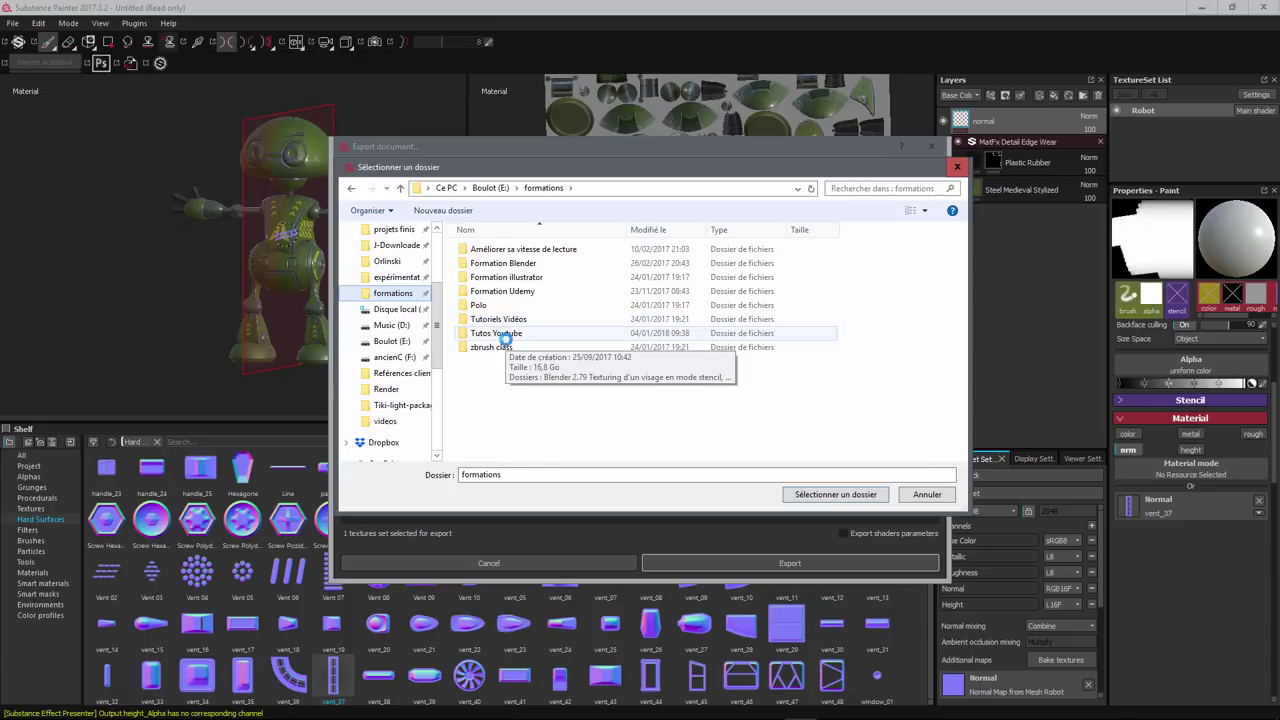
pyautogui.doubleClick(512, 331)
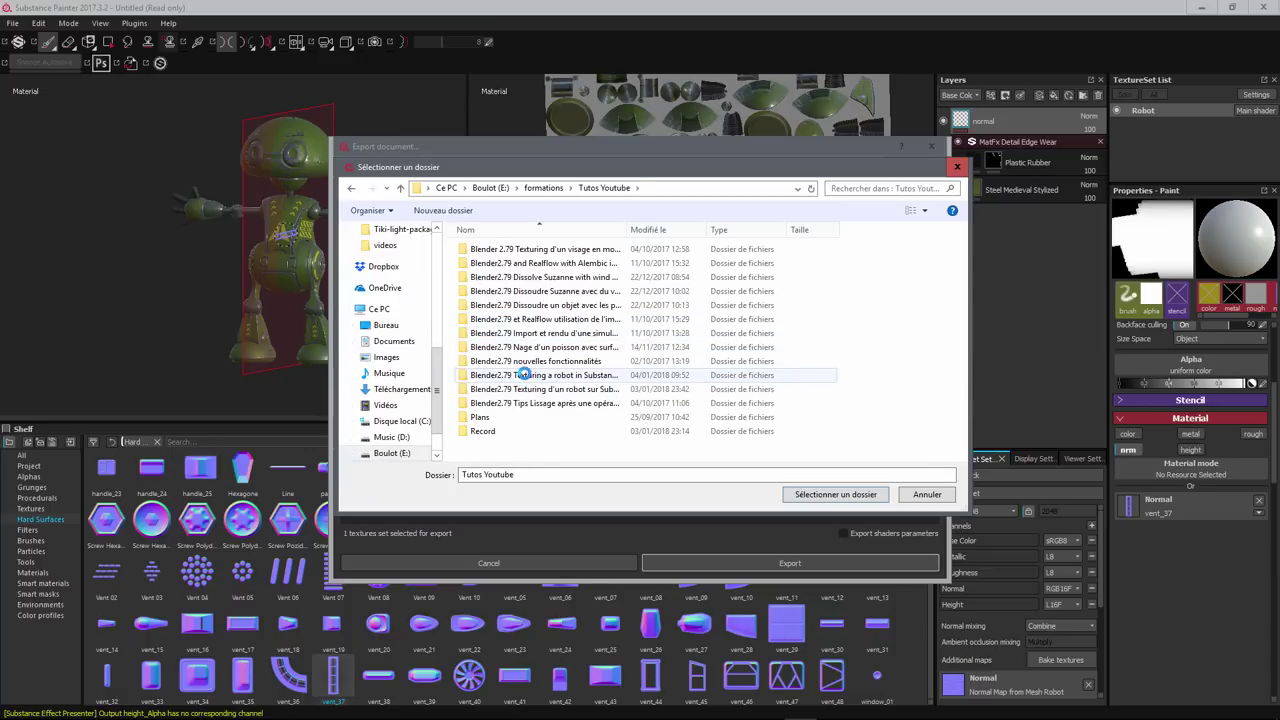
pyautogui.doubleClick(524, 374)
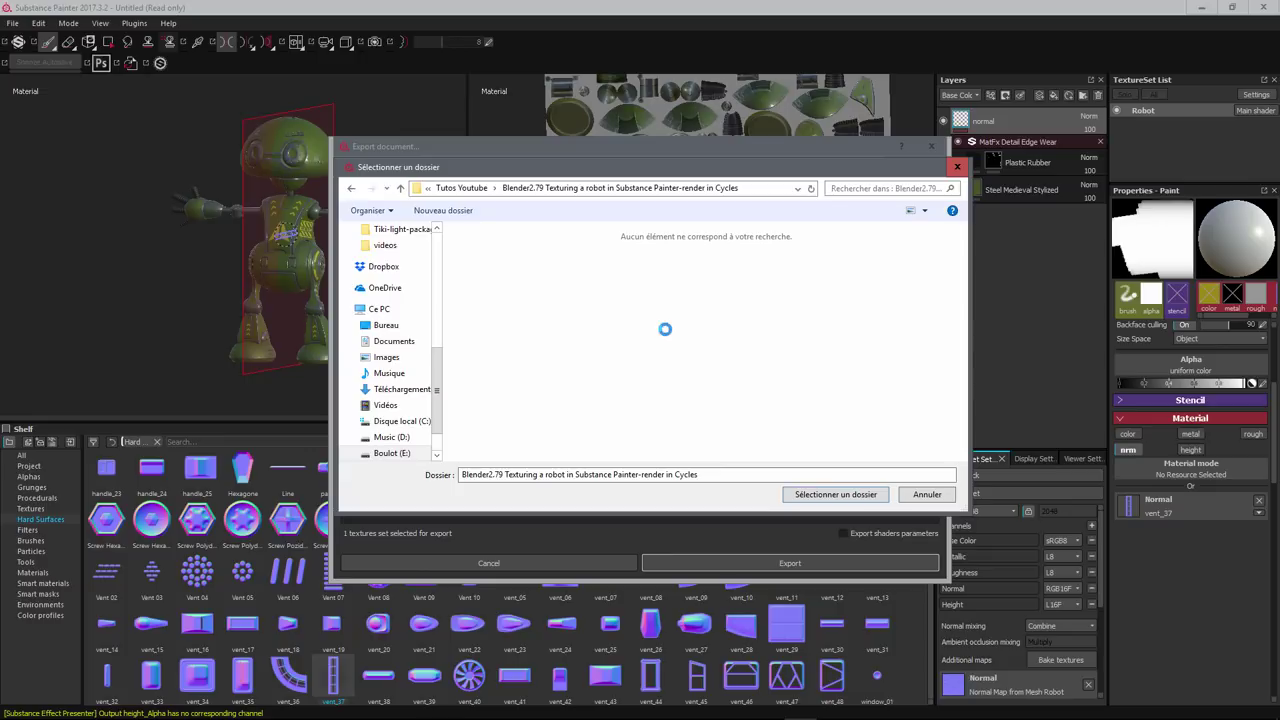
# - Create a folder named "textures" inside the project folder and choose it as the export destination
pyautogui.hotkey('ctrl', 'shift', 'n')
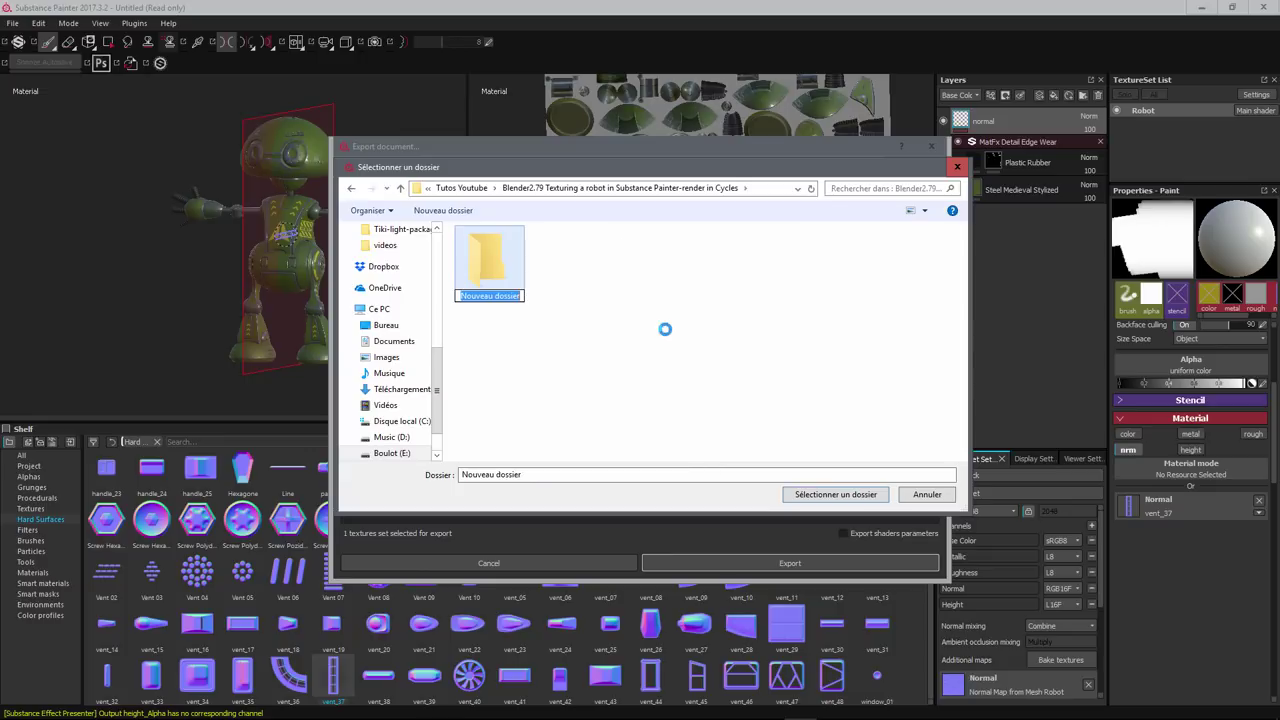
pyautogui.write('textures')
pyautogui.press('Return')
pyautogui.press('Return')
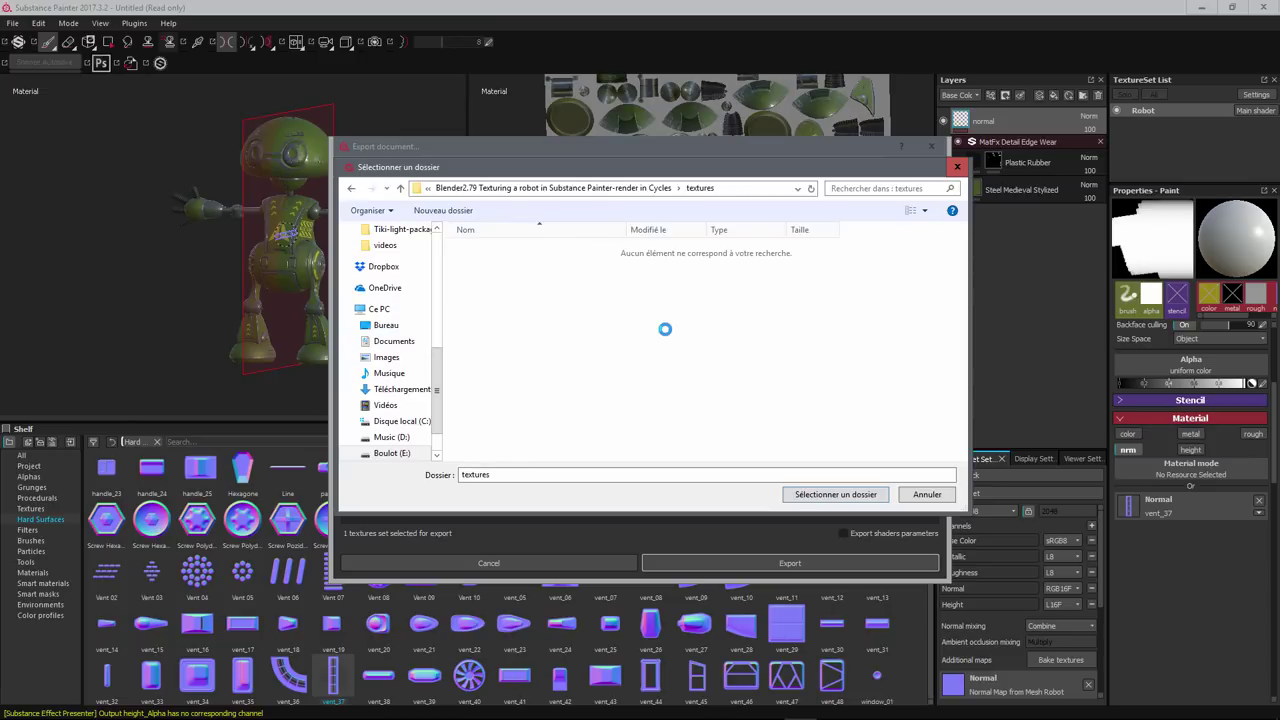
pyautogui.click(838, 494)
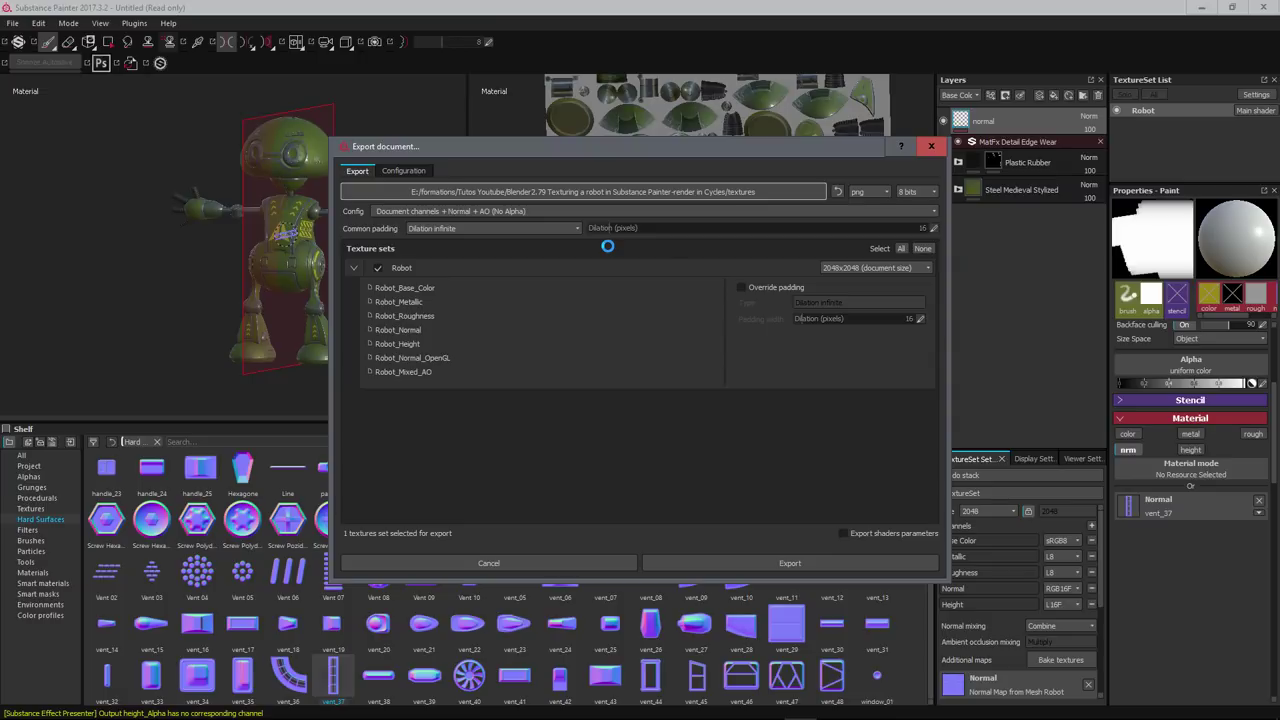
# - Keep the Robot texture set's output size at 2048x2048 (document size) and export its maps
pyautogui.moveTo(641, 153); pyautogui.dragTo(654, 132)
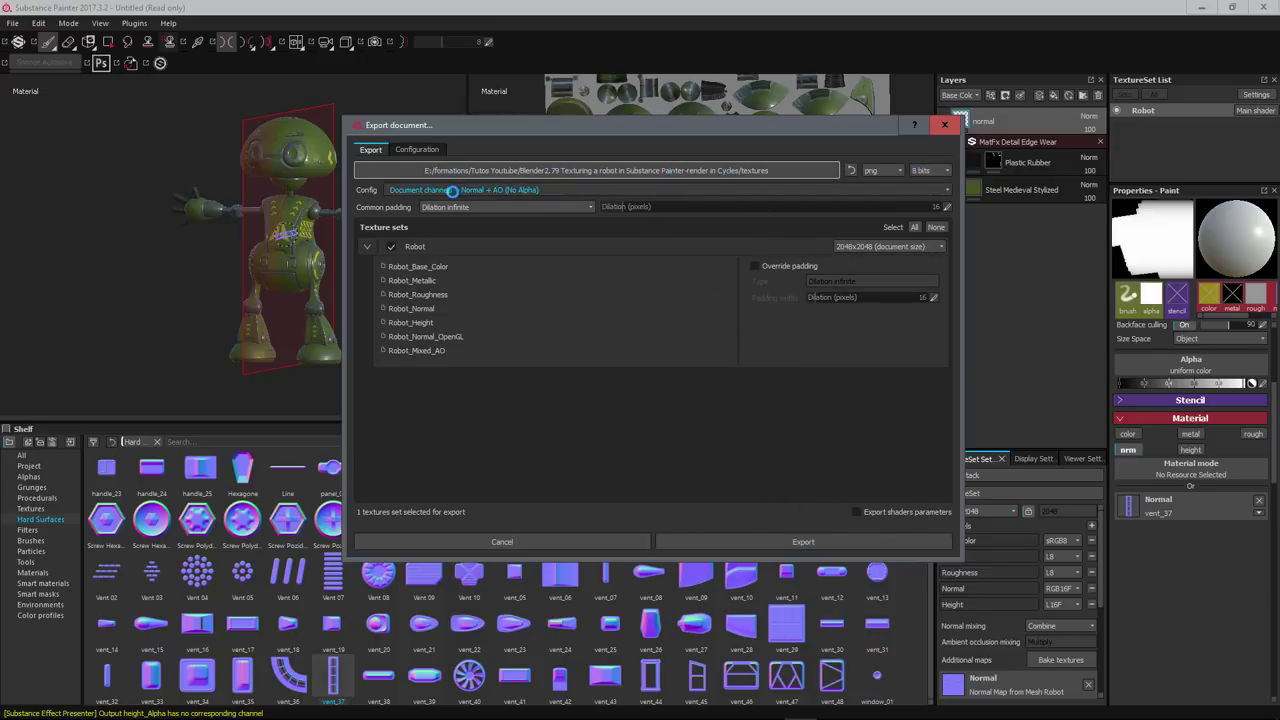
pyautogui.click(888, 247)
pyautogui.click(889, 249)
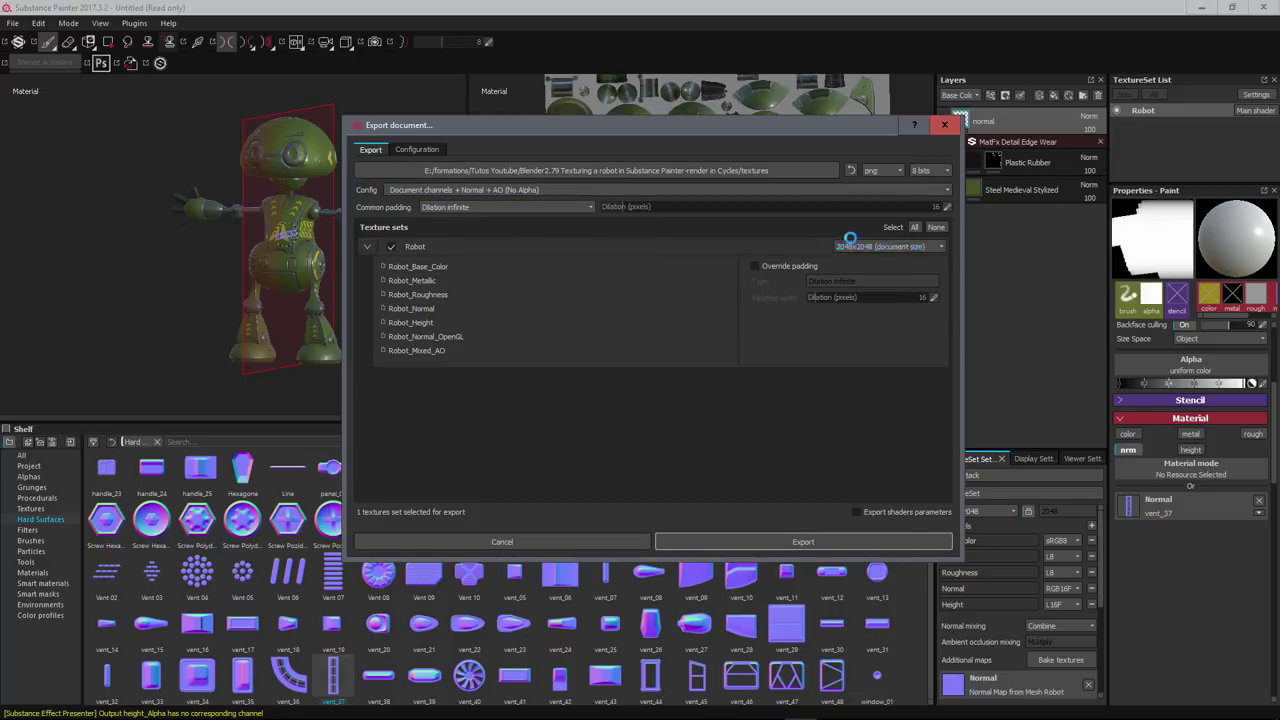
pyautogui.click(870, 247)
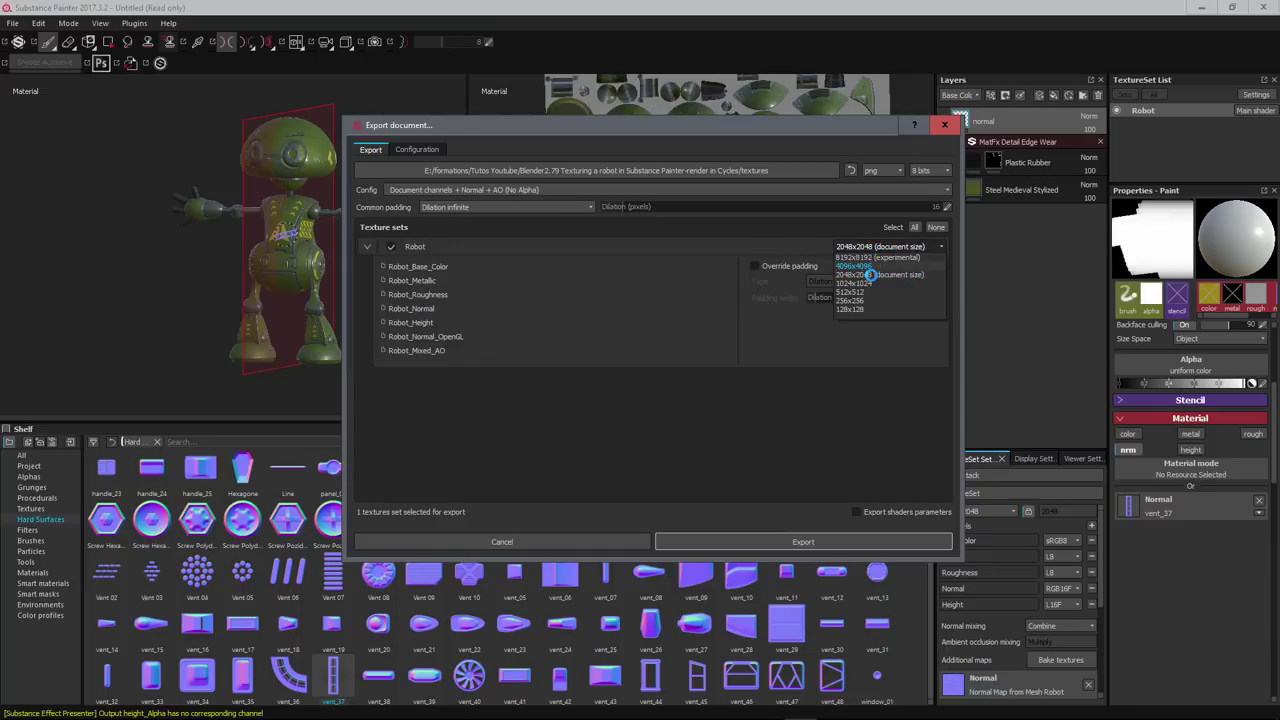
pyautogui.click(870, 276)
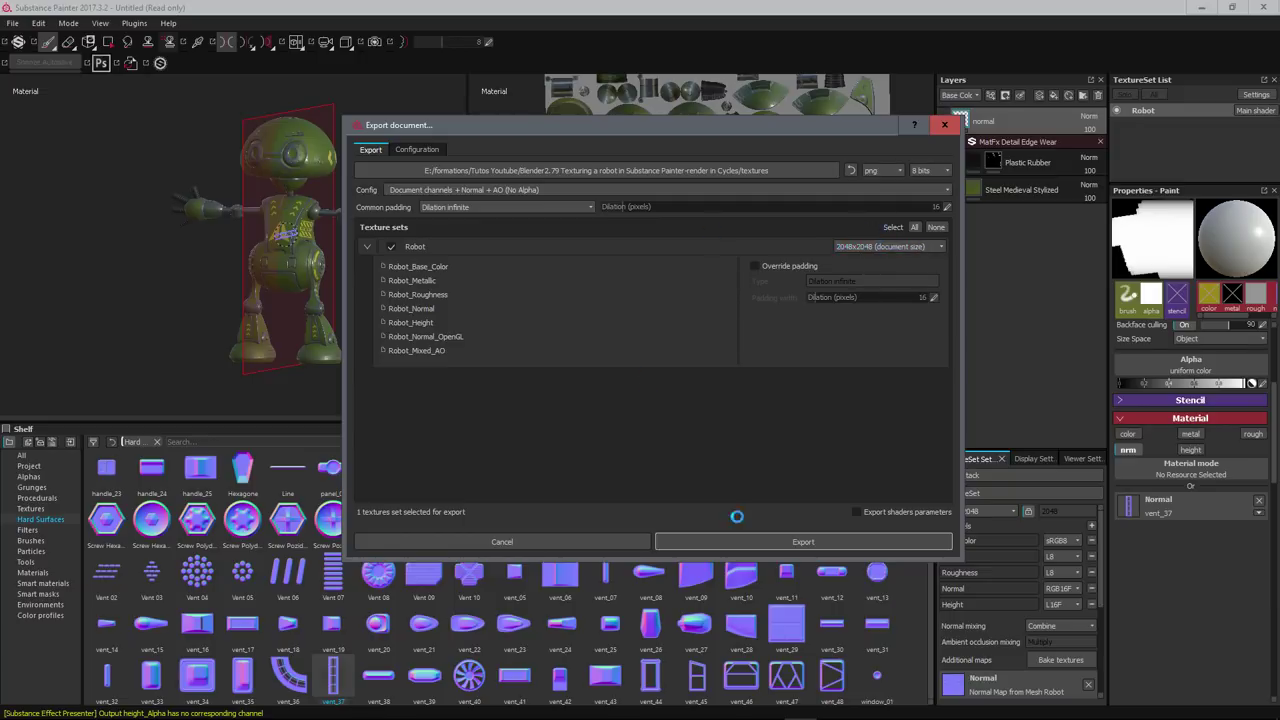
pyautogui.click(817, 538)
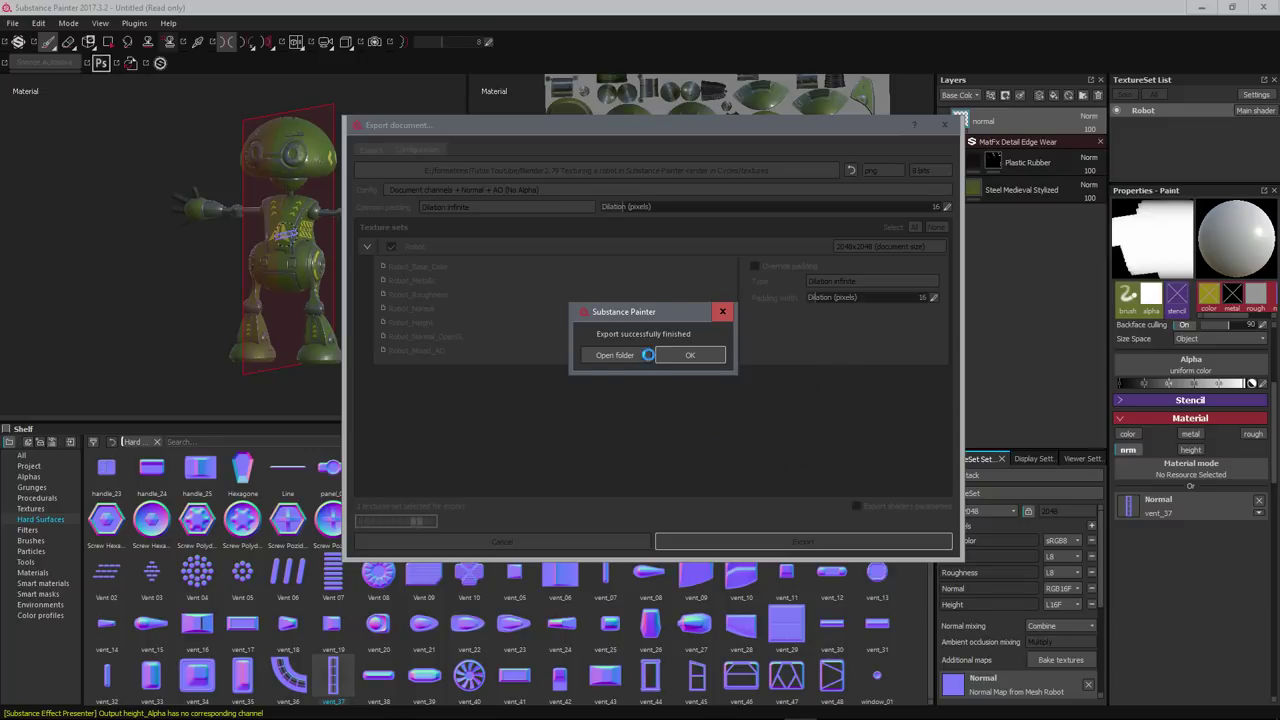
# - Open the export folder and examine each exported map at full size, from Robot_Base_Color through Robot_Roughness
pyautogui.click(614, 355)
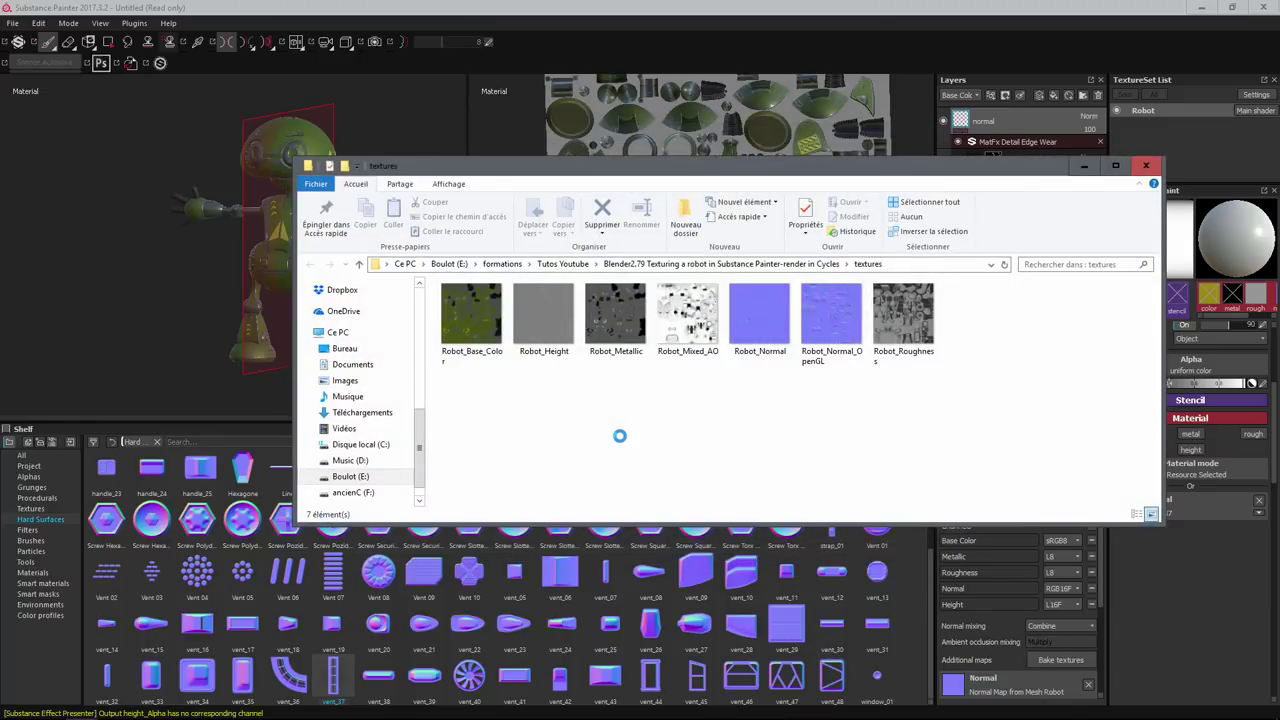
pyautogui.click(472, 312)
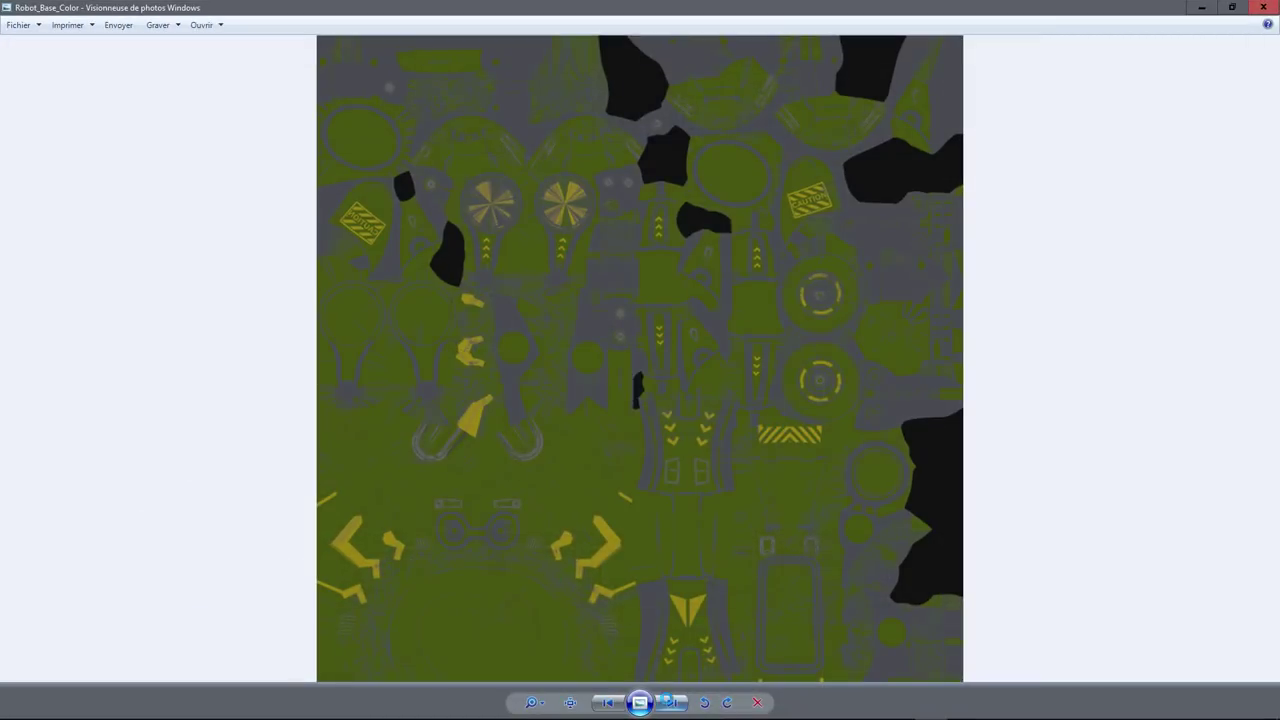
pyautogui.click(672, 703)
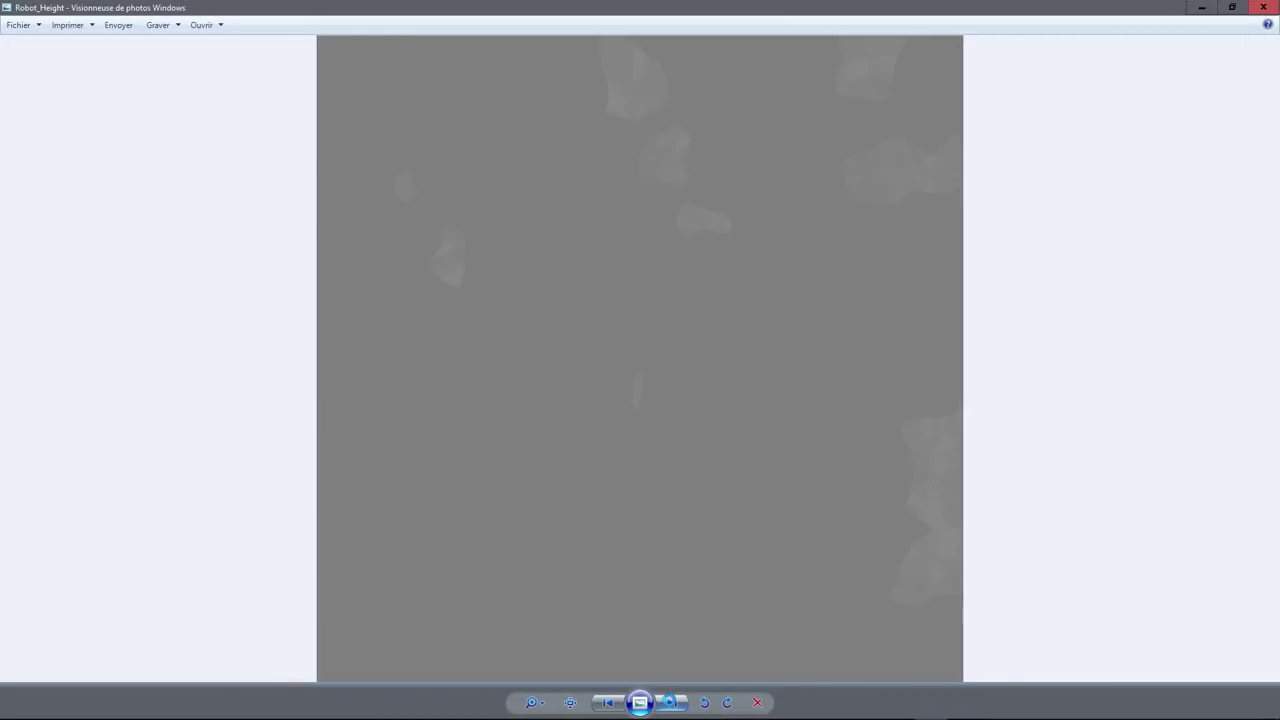
pyautogui.click(672, 703)
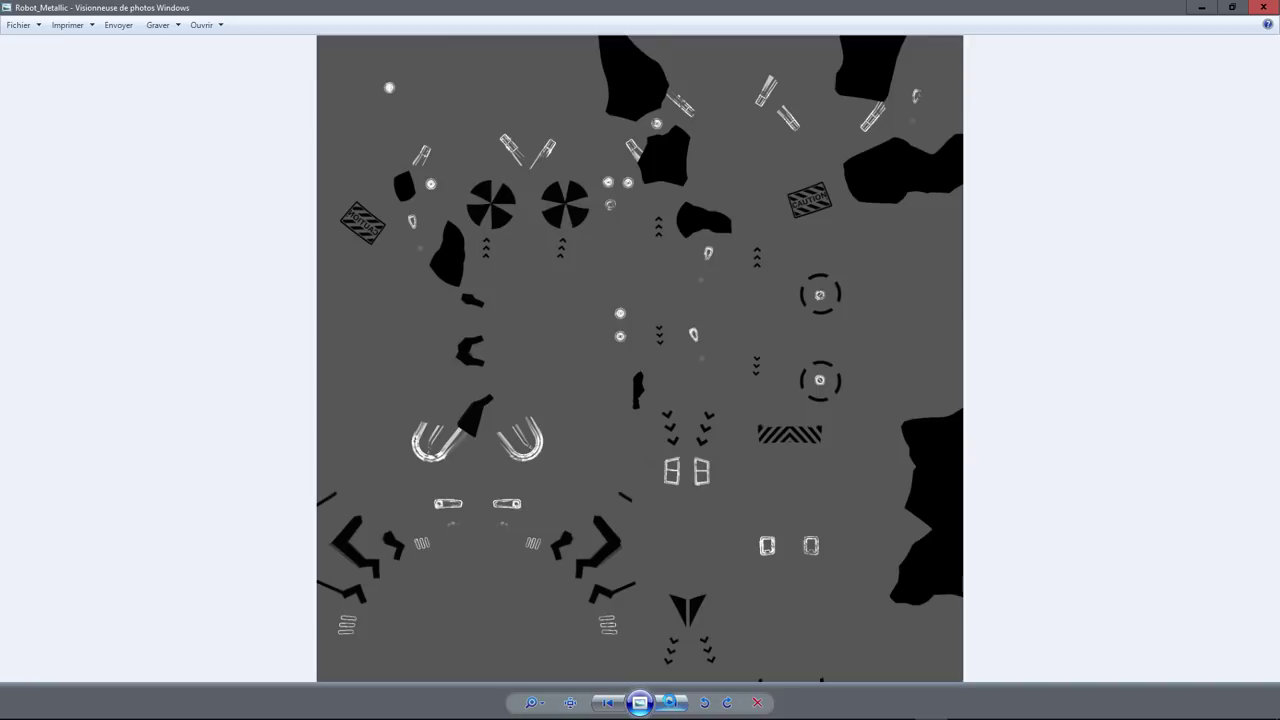
pyautogui.click(672, 703)
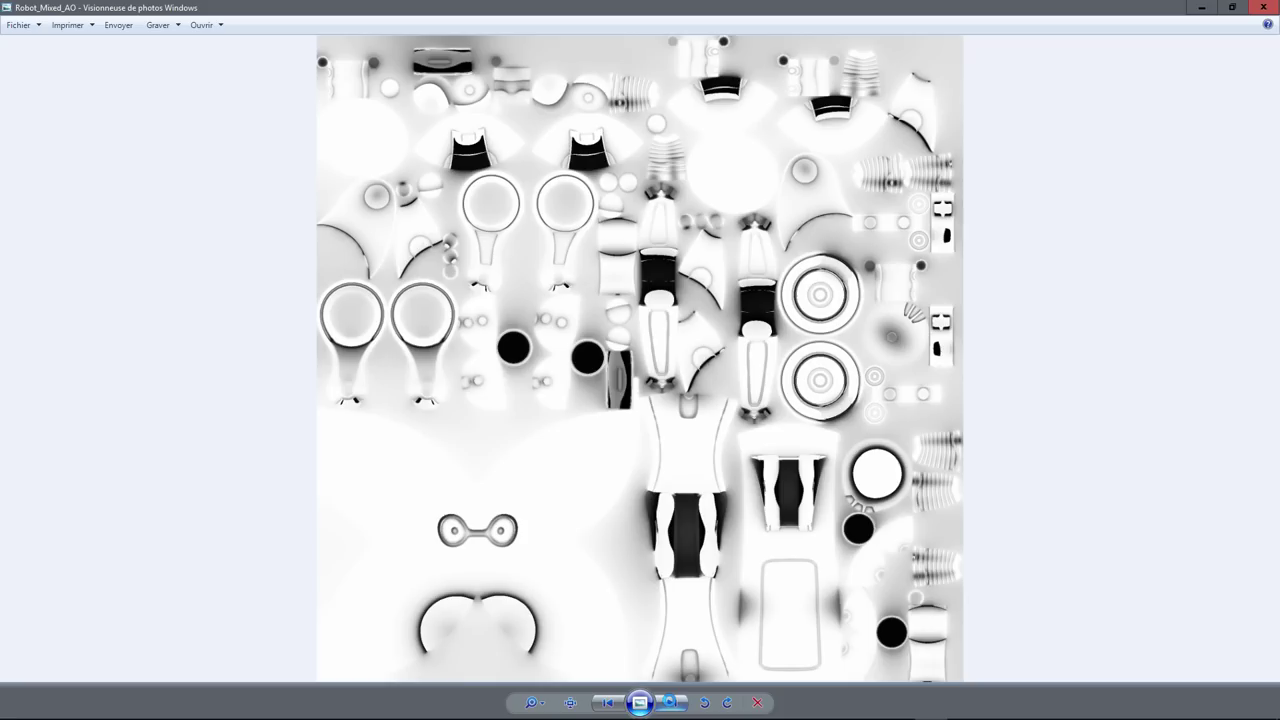
pyautogui.click(672, 703)
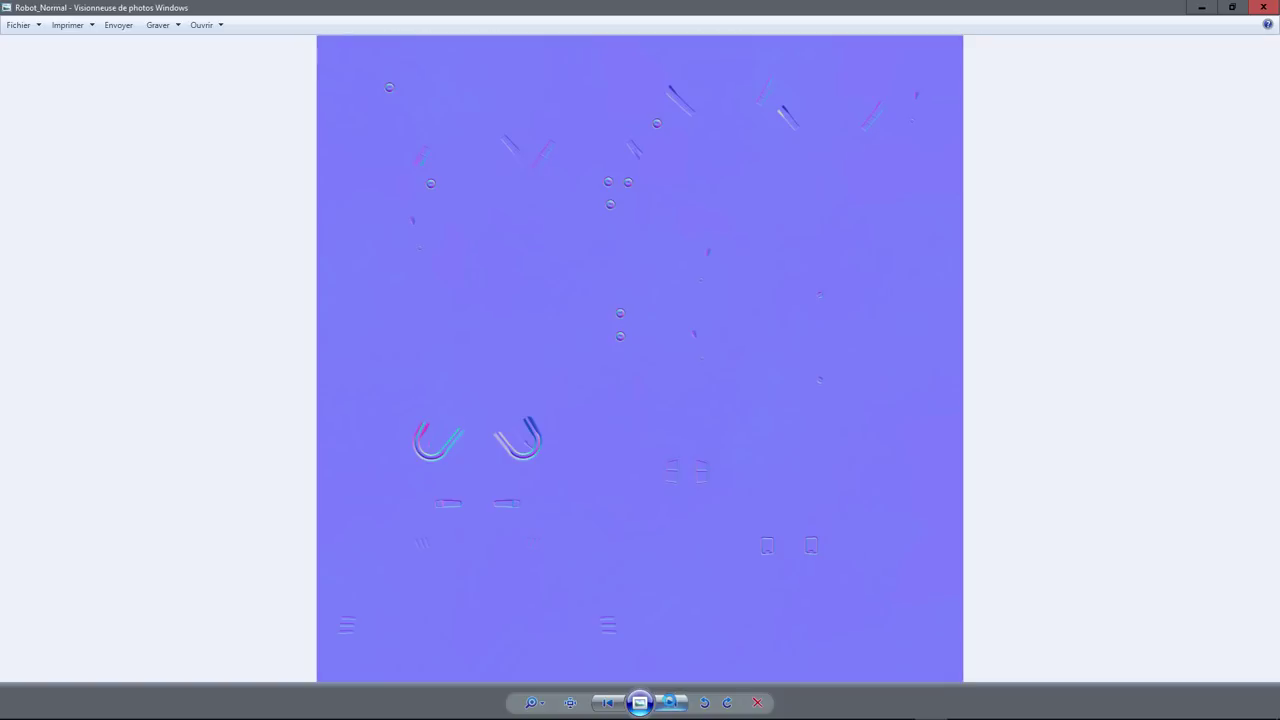
pyautogui.click(672, 703)
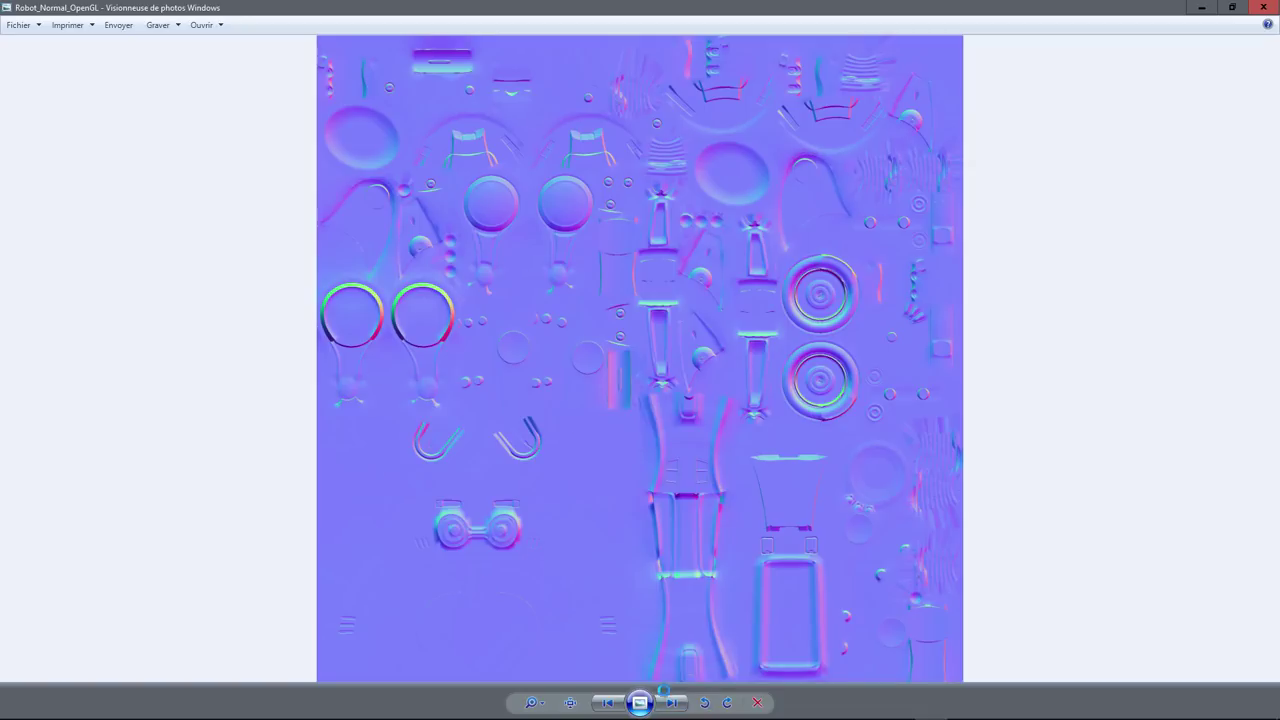
pyautogui.click(672, 703)
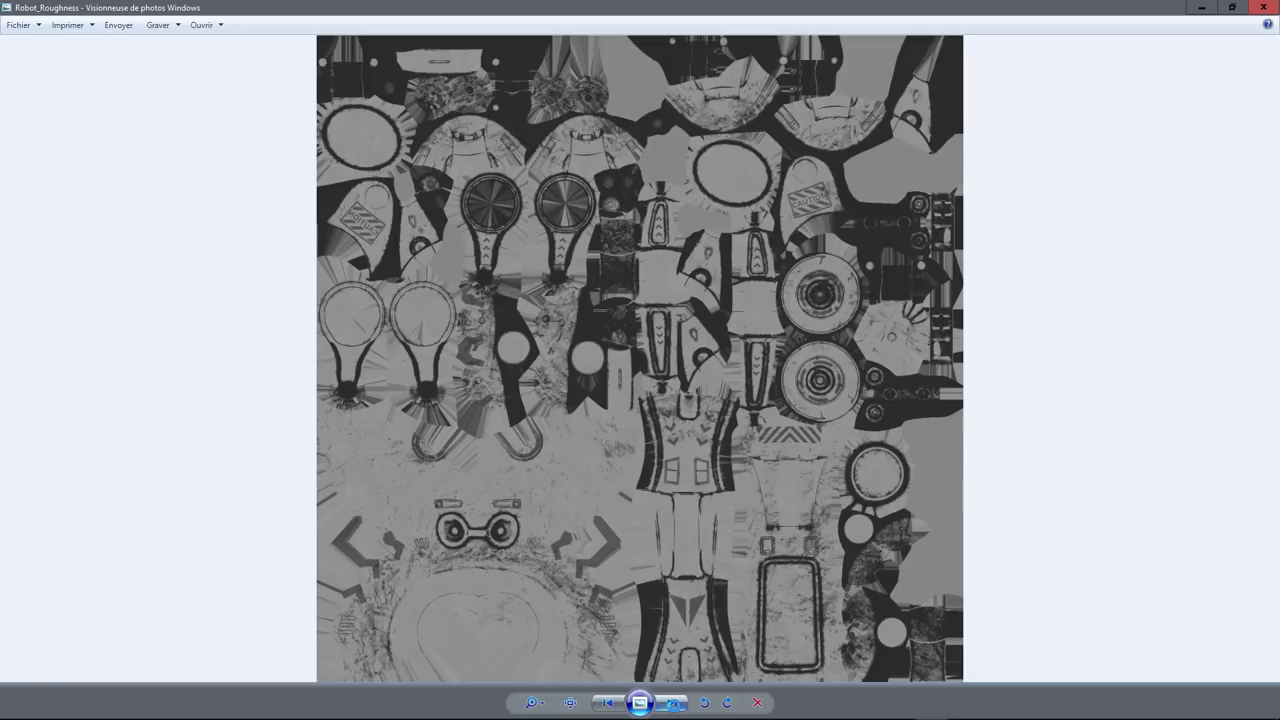
pyautogui.click(672, 703)
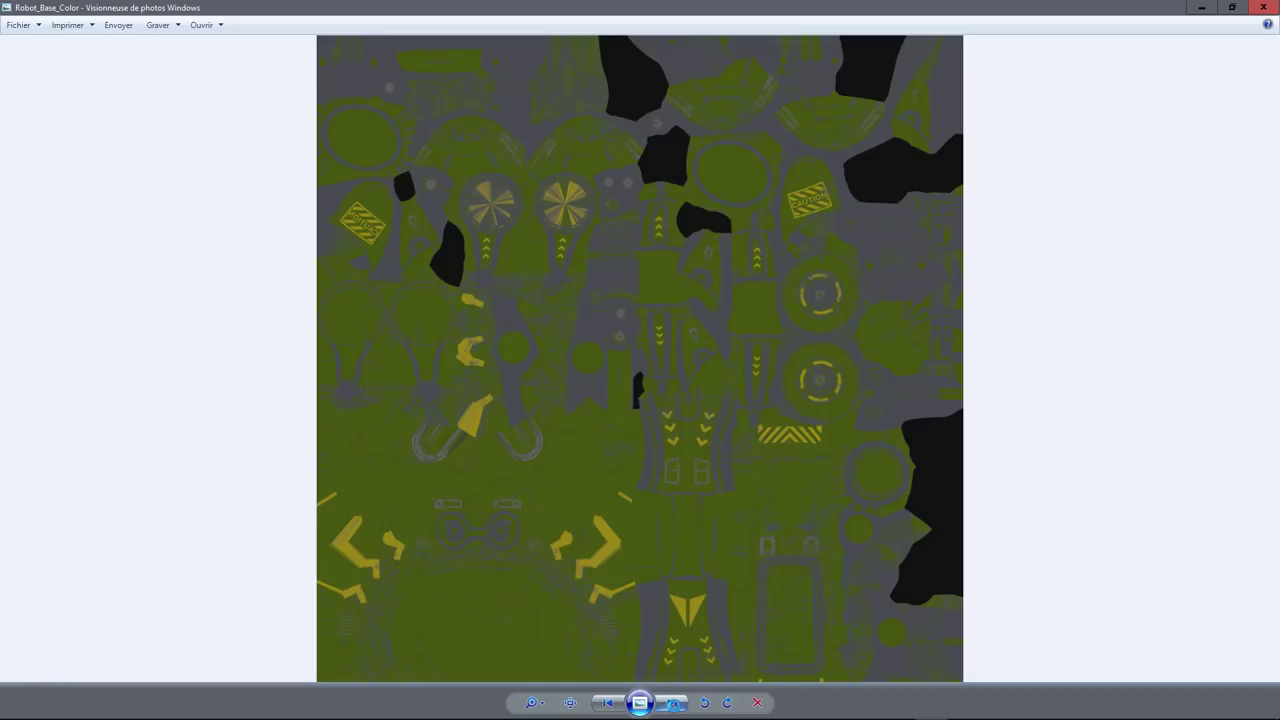
pyautogui.click(1198, 7)
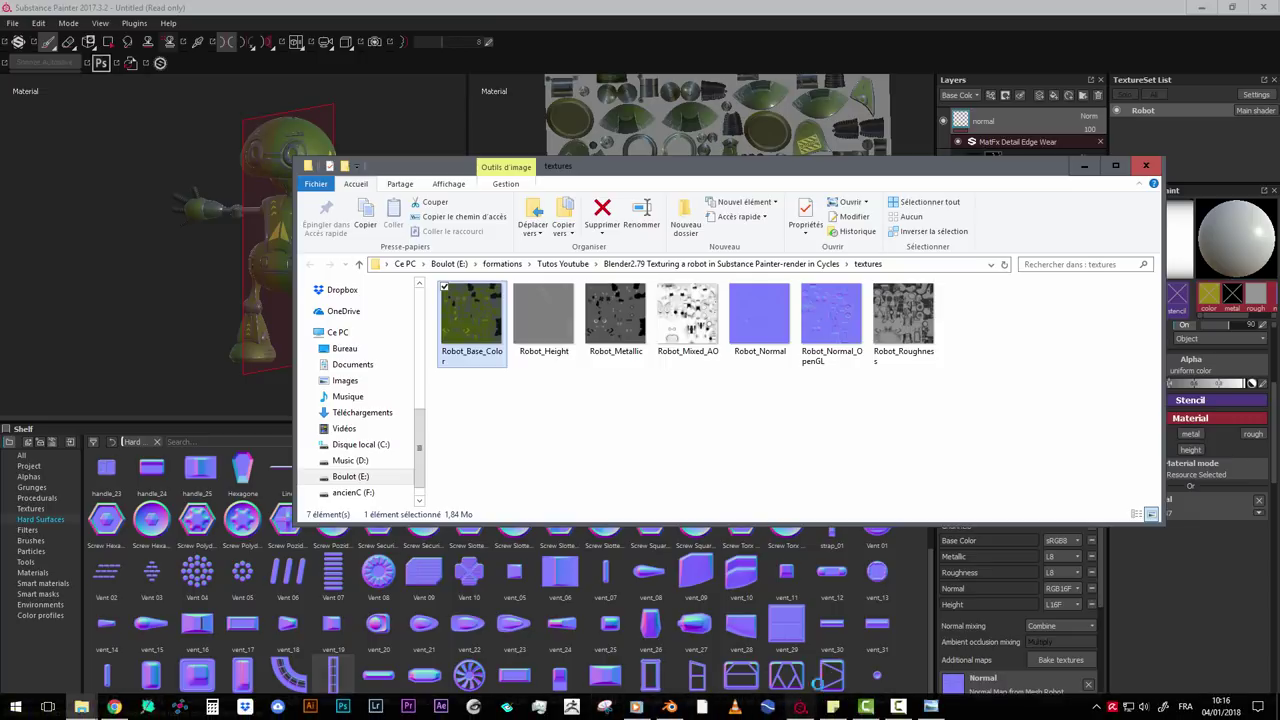
# - Switch to Blender and display the robot in the 3D view with rendered Cycles shading
pyautogui.click(670, 707)
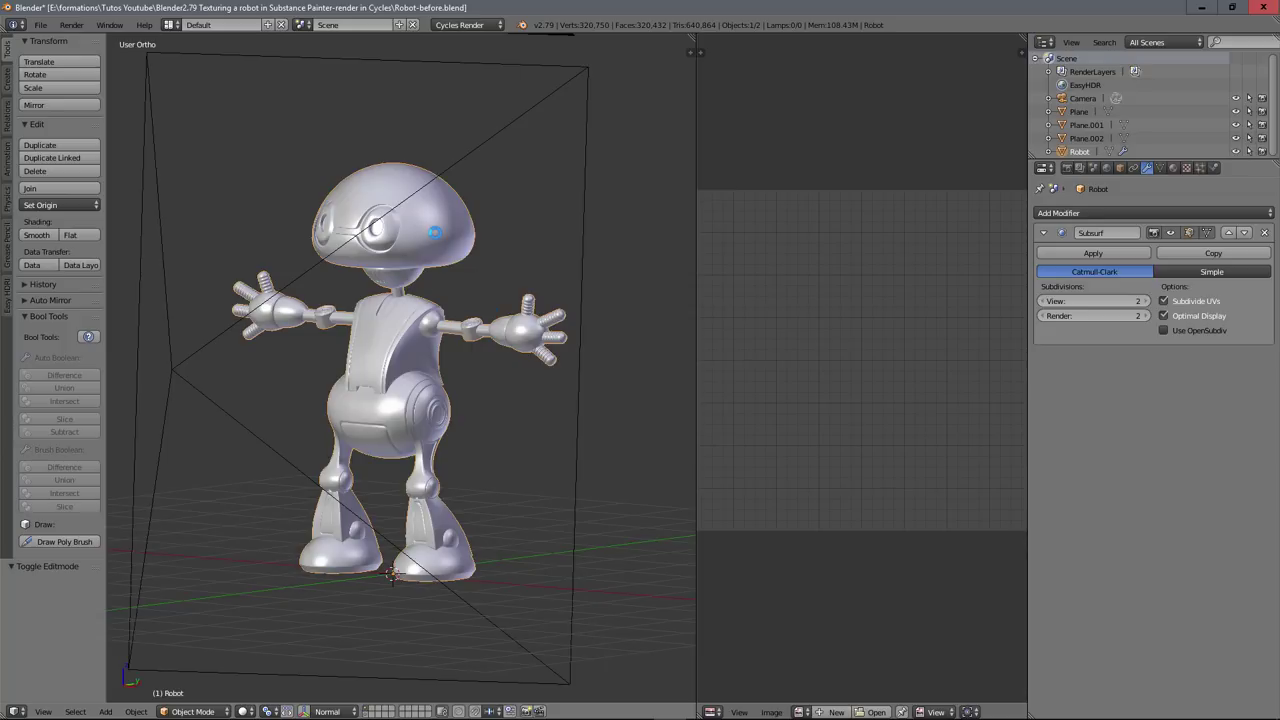
pyautogui.hotkey('shift', 'z')
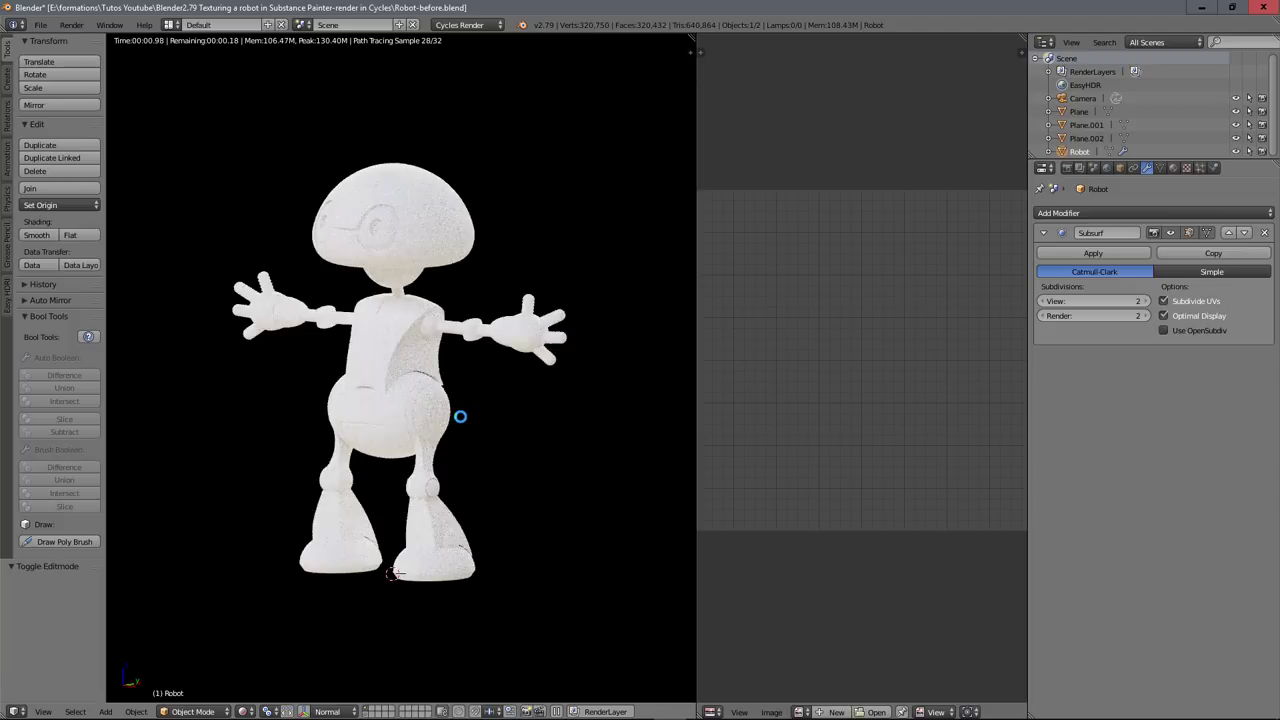
pyautogui.press('n')
pyautogui.click(597, 524)
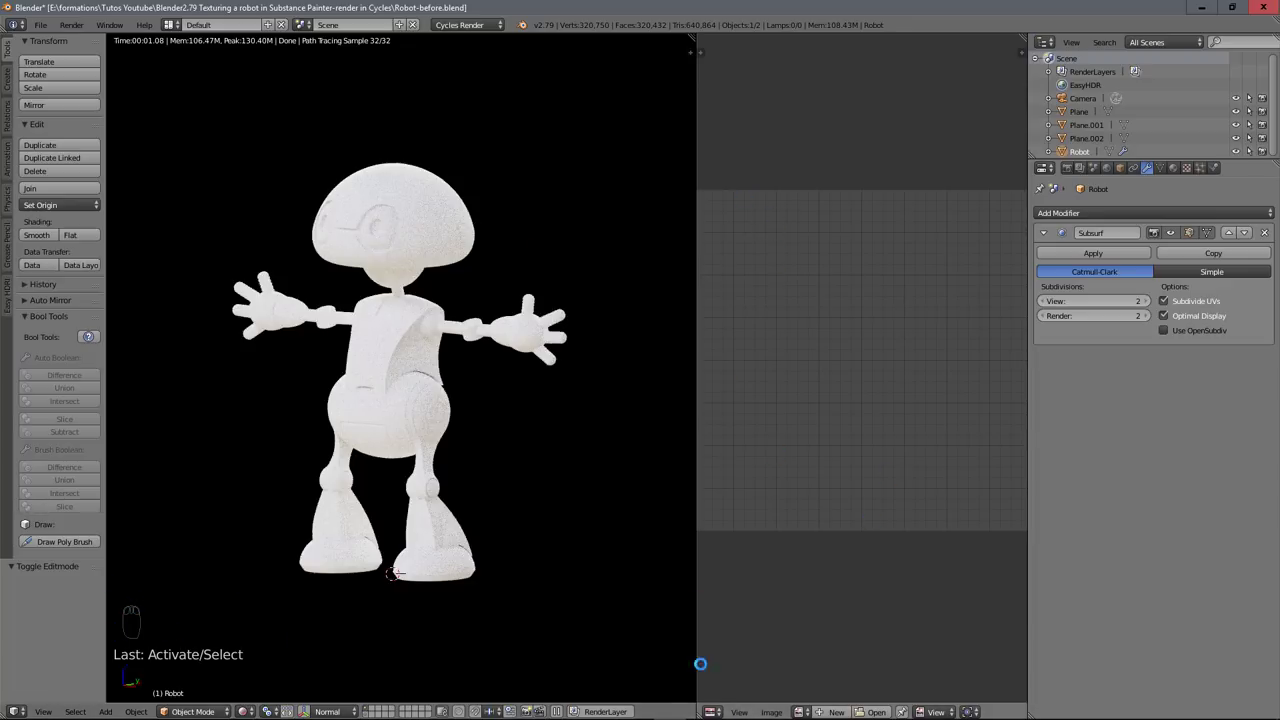
# - Change the UV/Image Editor area beside the 3D view into a Node Editor showing the Robot material's nodes
pyautogui.click(711, 711)
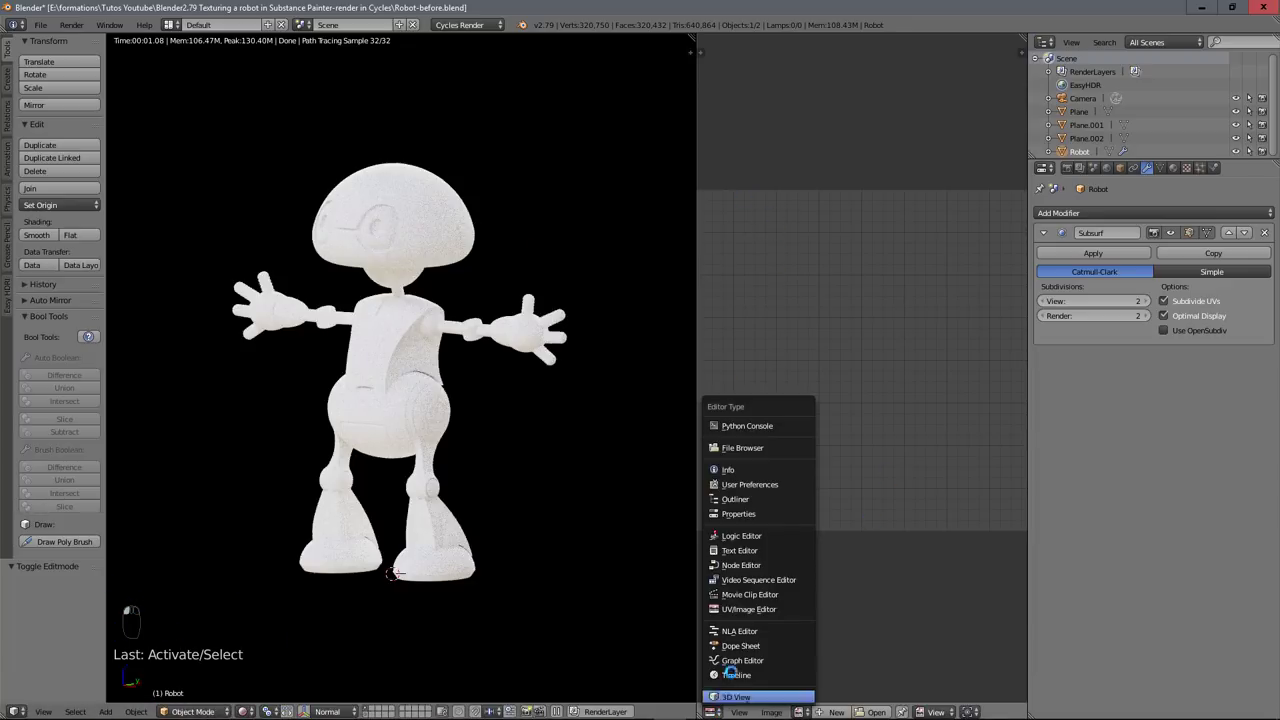
pyautogui.click(761, 562)
pyautogui.scroll(-3, 798, 252)
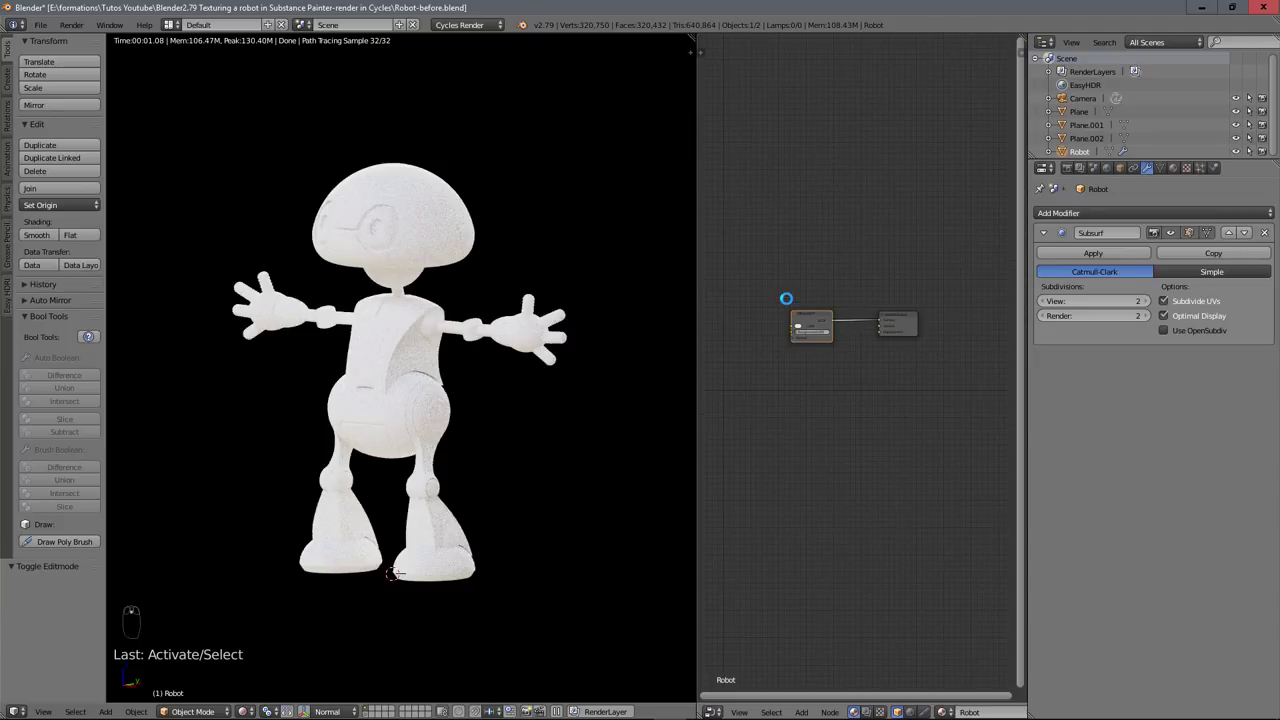
# - Replace the Diffuse BSDF node with a Principled BSDF and link it to the Material Output's Surface input
pyautogui.scroll(3, 849, 398)
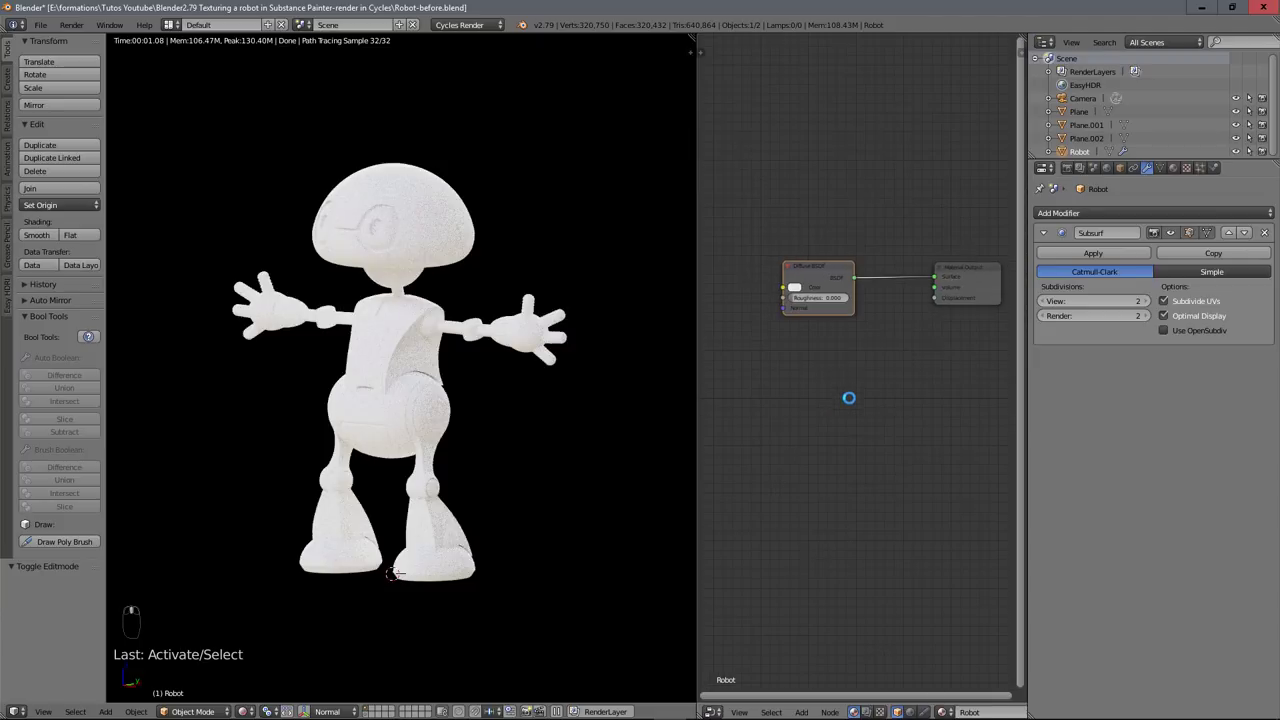
pyautogui.click(813, 267)
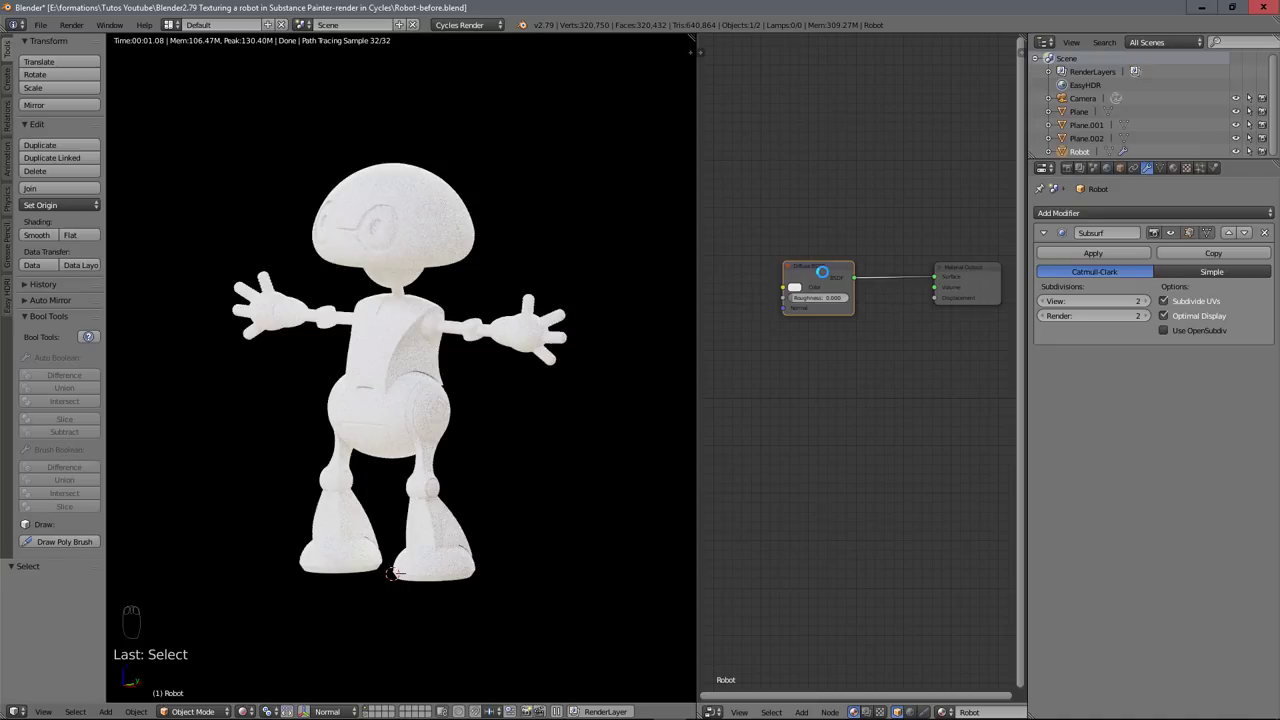
pyautogui.press('Delete')
pyautogui.hotkey('shift', 'a')
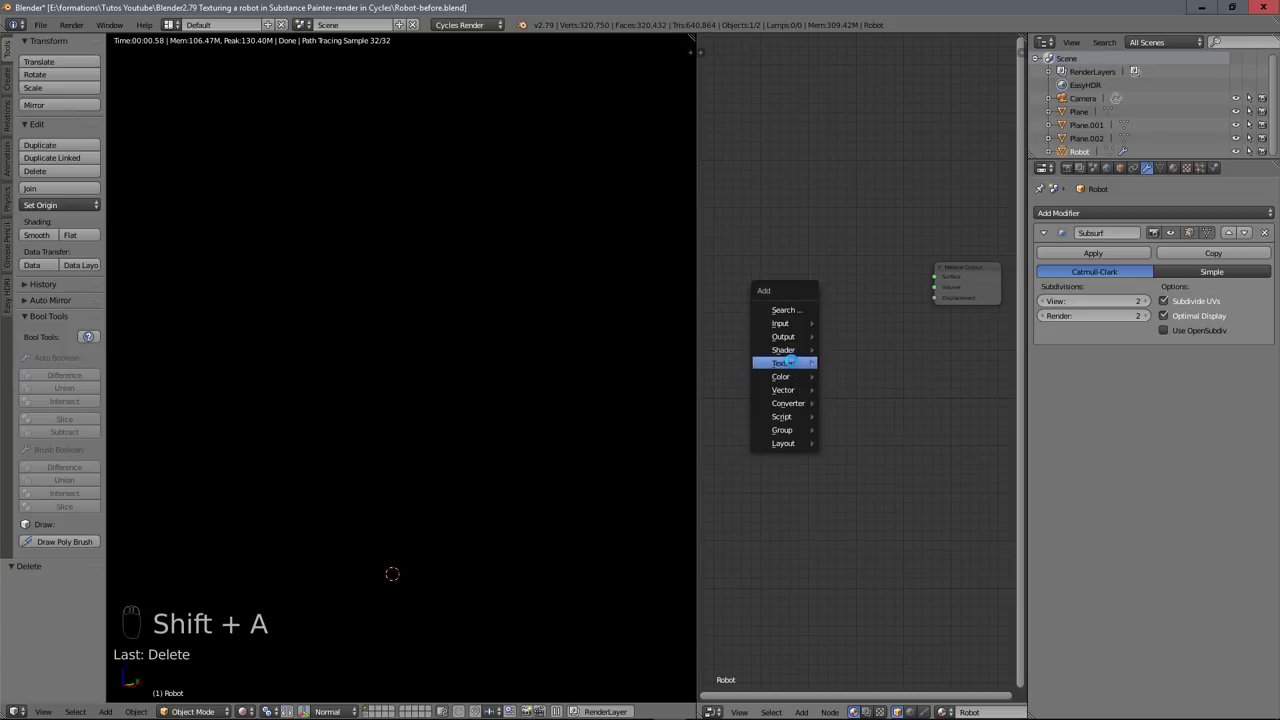
pyautogui.moveTo(783, 349)
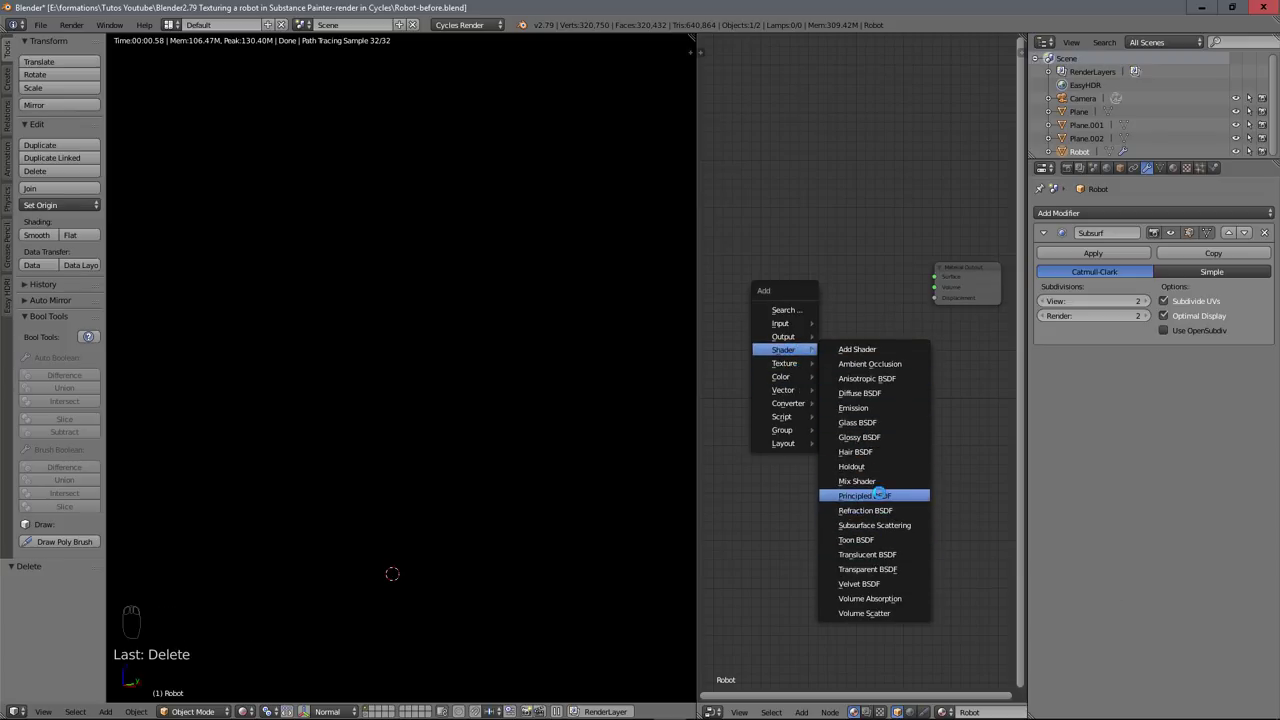
pyautogui.click(864, 496)
pyautogui.click(871, 268)
pyautogui.moveTo(861, 262); pyautogui.dragTo(931, 277)
pyautogui.moveTo(882, 216); pyautogui.dragTo(883, 214)
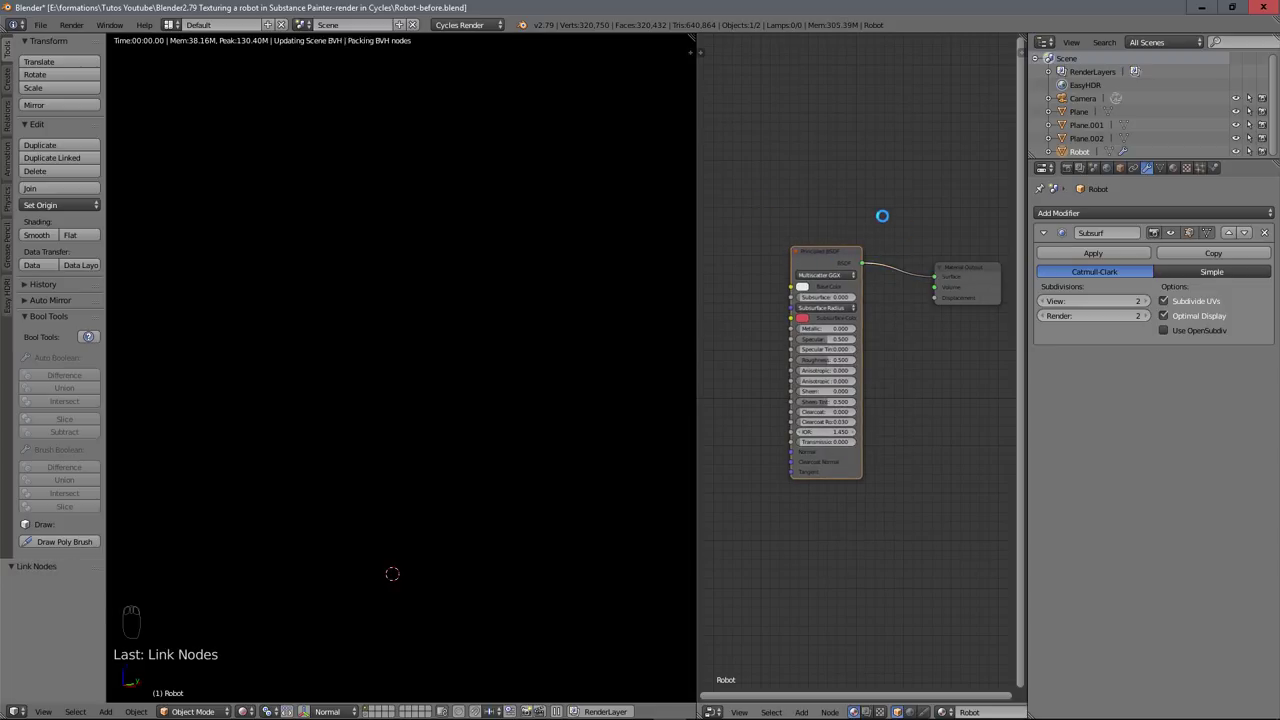
# - Bring Robot_Base_Color from File Explorer's textures folder into Blender's Node Editor and link its Color output to the Principled BSDF's Base Color
pyautogui.scroll(-2, 783, 203)
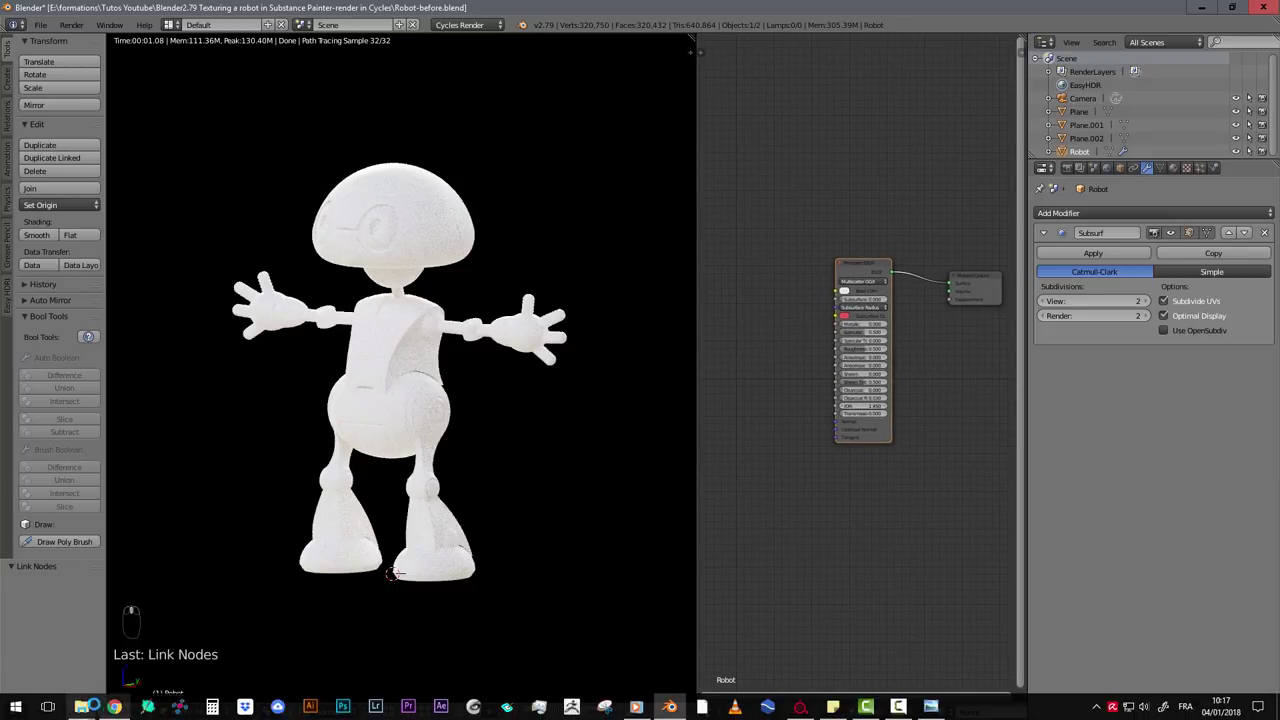
pyautogui.moveTo(81, 706)
pyautogui.click(362, 626)
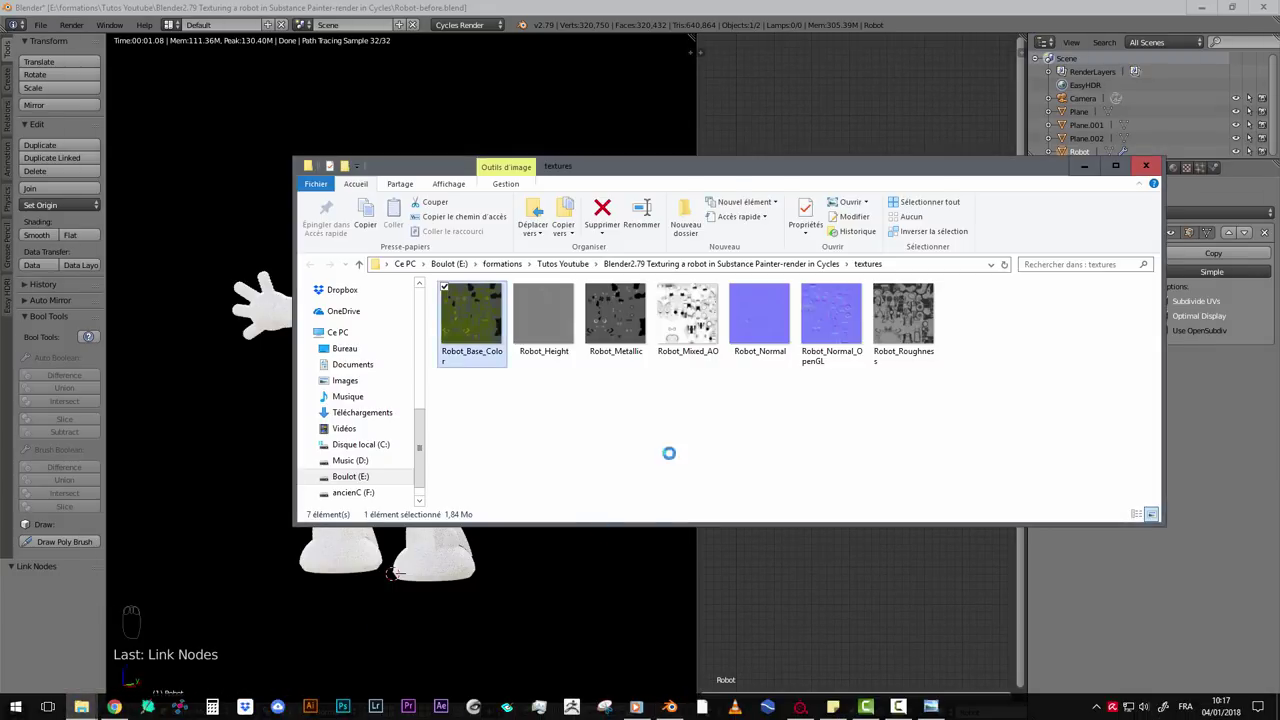
pyautogui.moveTo(714, 172); pyautogui.dragTo(1022, 364)
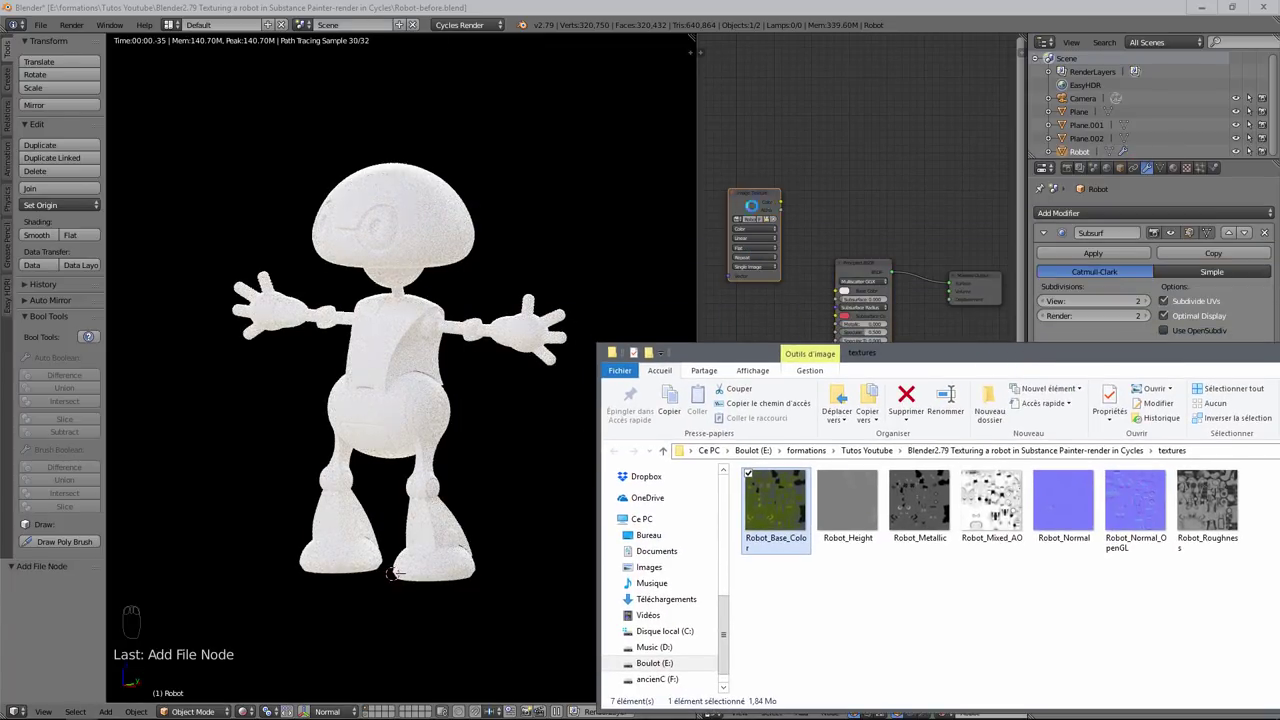
pyautogui.click(779, 200)
pyautogui.moveTo(780, 200); pyautogui.dragTo(836, 290)
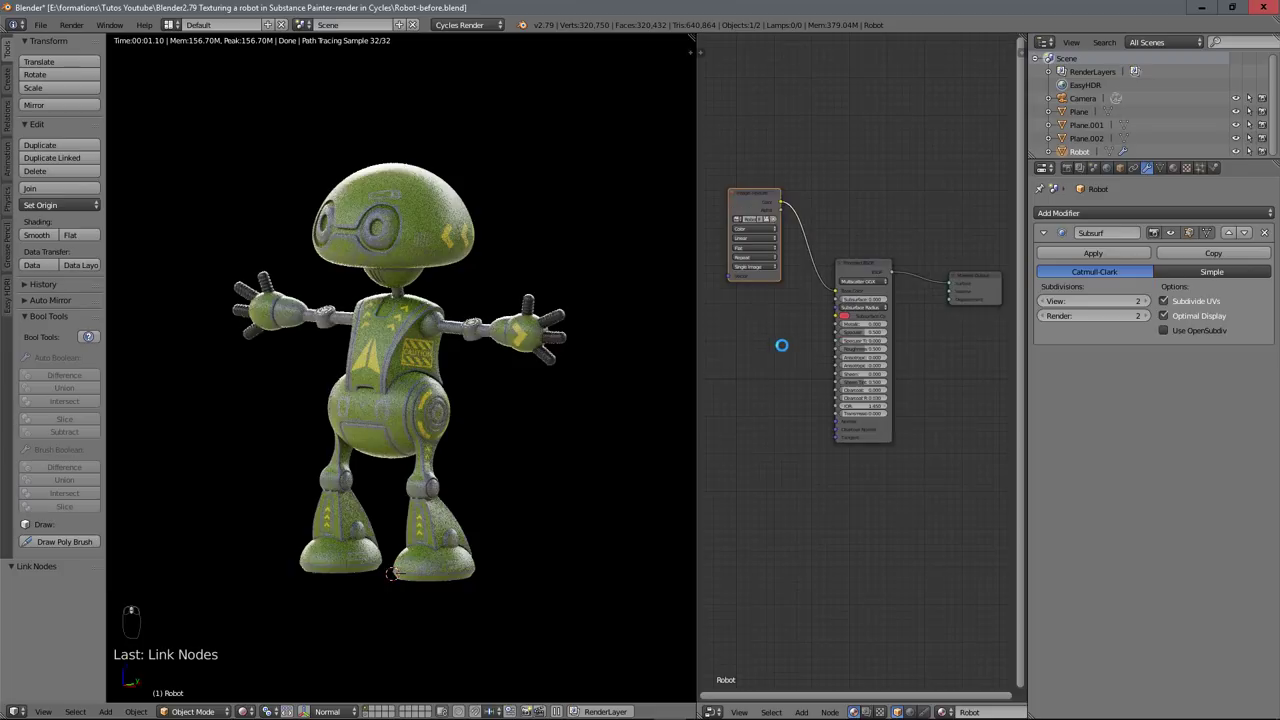
# - Move the base color texture node farther from the Principled BSDF and preview it alone on the robot with the Emission Viewer
pyautogui.moveTo(780, 346); pyautogui.dragTo(870, 380, button='middle')
pyautogui.click(835, 233)
pyautogui.moveTo(835, 233); pyautogui.dragTo(766, 224)
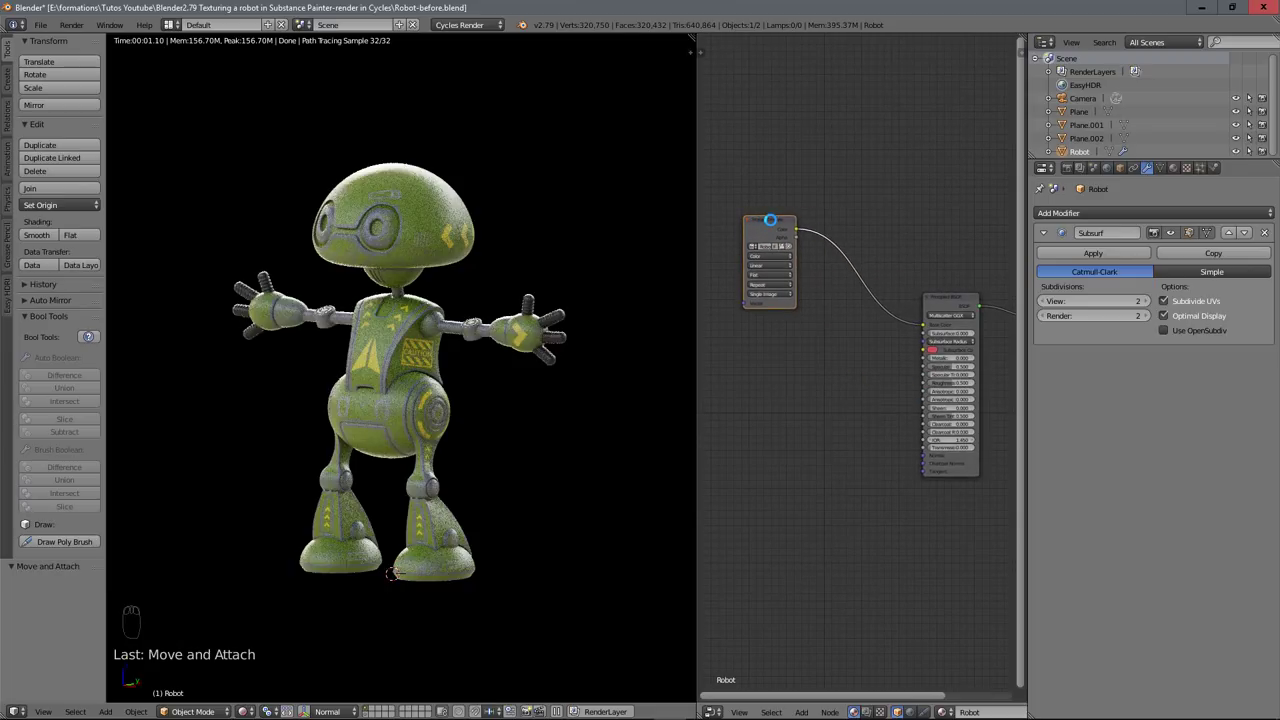
pyautogui.keyDown('ctrl'); pyautogui.keyDown('shift'); pyautogui.click(770, 219); pyautogui.keyUp('shift'); pyautogui.keyUp('ctrl')
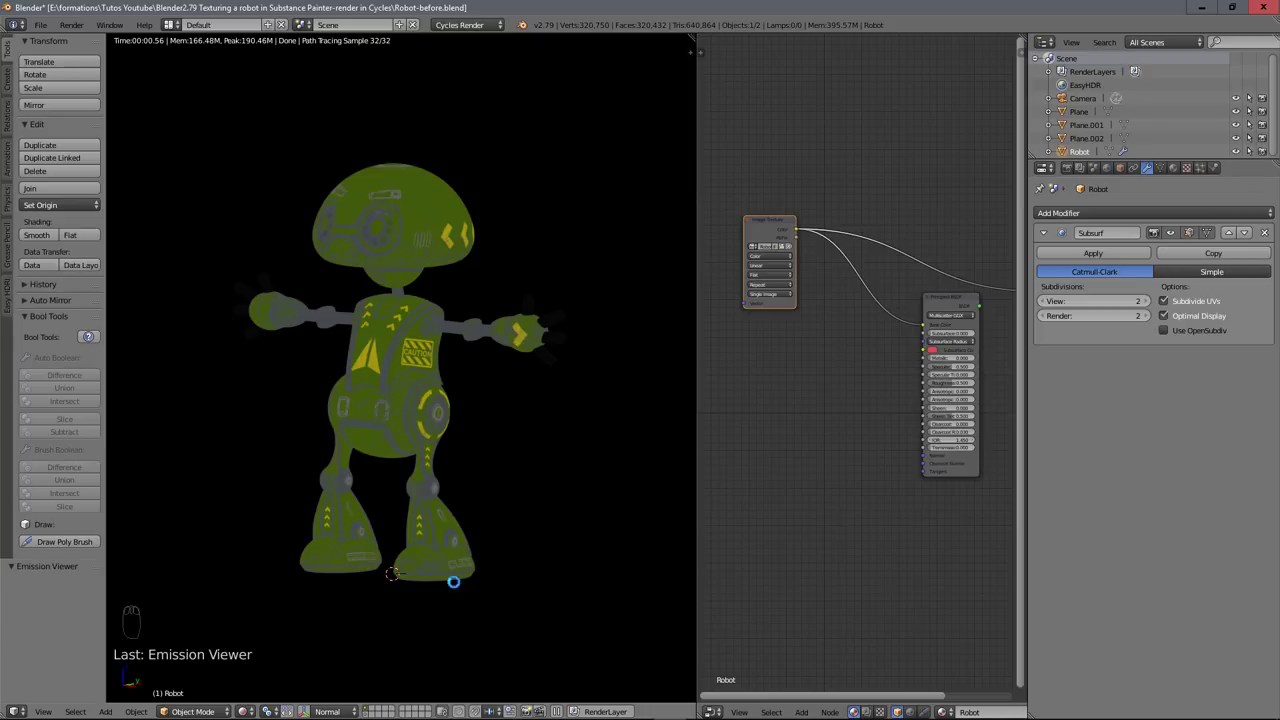
pyautogui.keyDown('ctrl'); pyautogui.keyDown('shift'); pyautogui.click(772, 224); pyautogui.keyUp('shift'); pyautogui.keyUp('ctrl')
pyautogui.keyDown('ctrl'); pyautogui.keyDown('shift'); pyautogui.click(772, 224); pyautogui.keyUp('shift'); pyautogui.keyUp('ctrl')
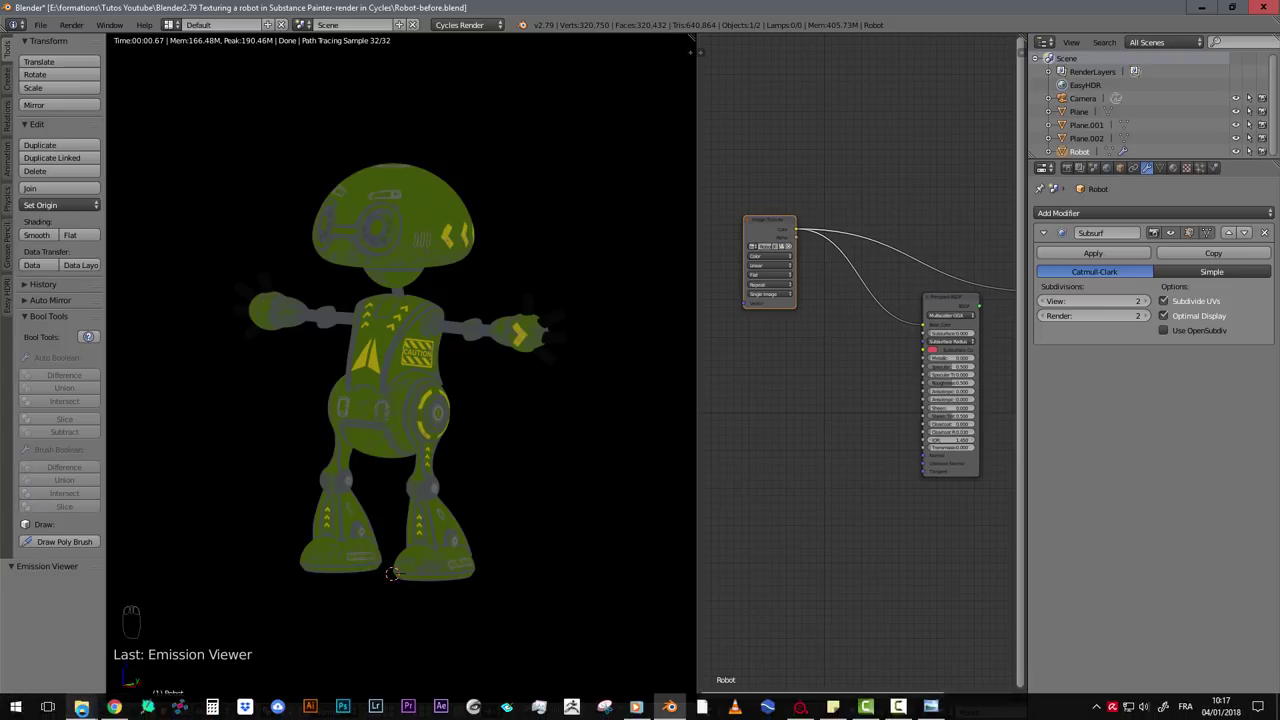
# - Add the Robot_Mixed_AO map from the textures folder as an image texture node below the base color texture
pyautogui.moveTo(81, 708)
pyautogui.click(366, 622)
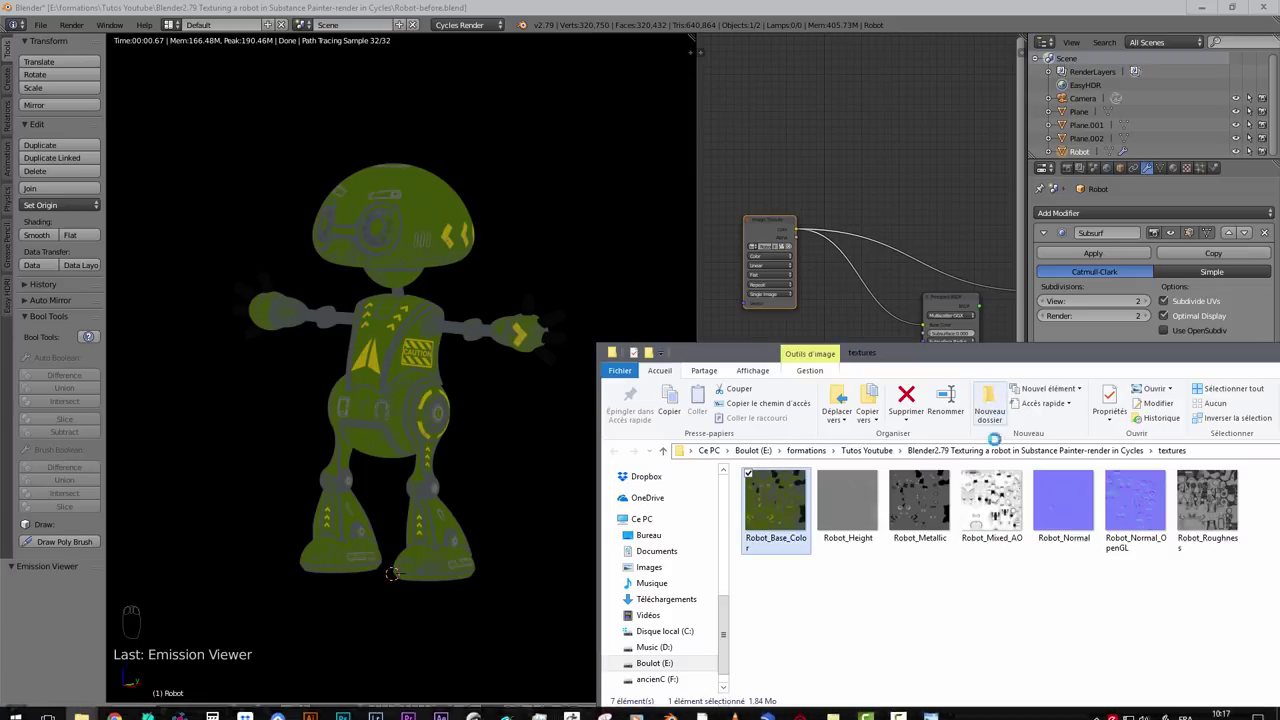
pyautogui.click(995, 519)
pyautogui.moveTo(1058, 361); pyautogui.dragTo(1068, 449)
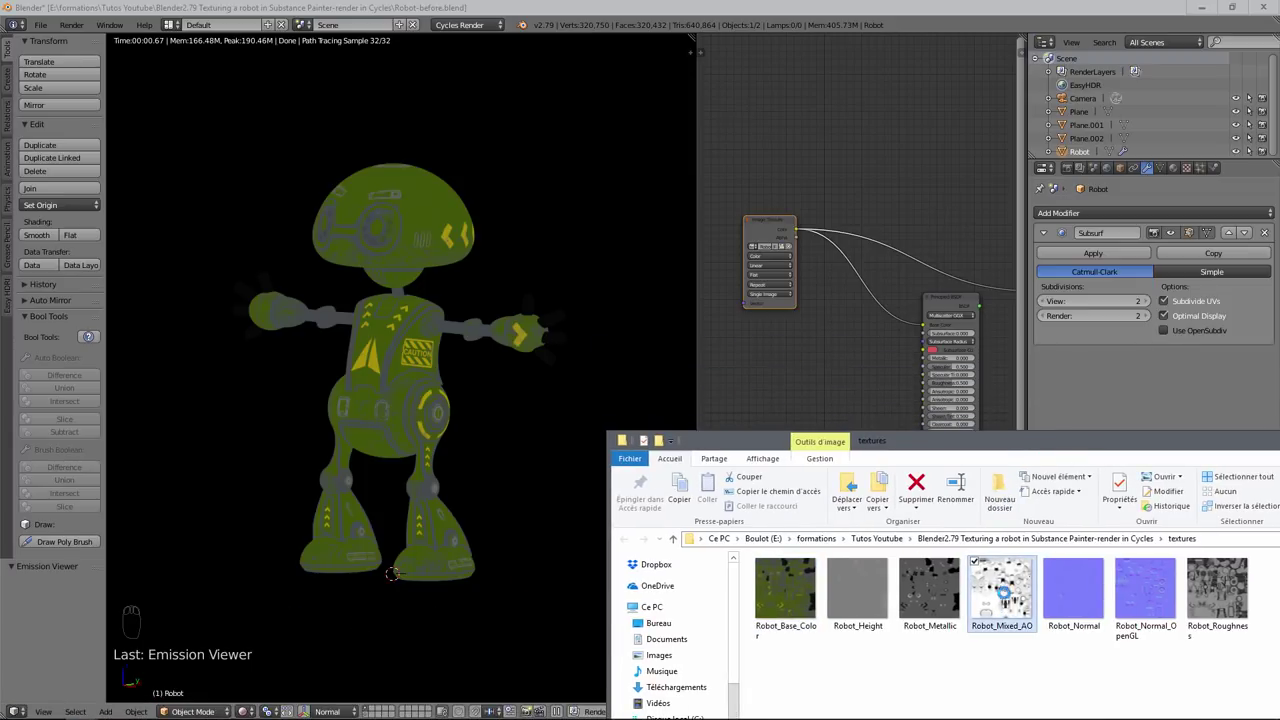
pyautogui.scroll(-1, 834, 345)
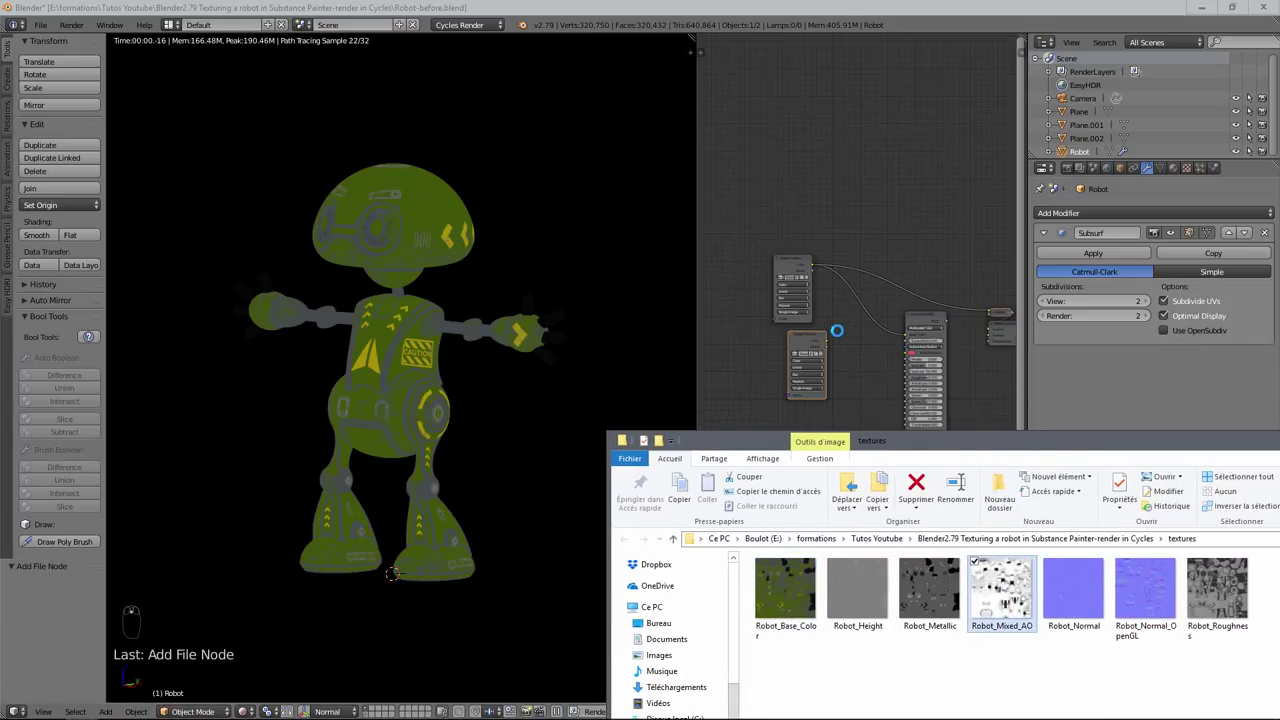
pyautogui.scroll(2, 834, 328)
pyautogui.moveTo(834, 309); pyautogui.dragTo(830, 271, button='middle')
# - Insert a MixRGB node between the base color texture and the Principled BSDF, and link the AO texture to its Color2 input
pyautogui.hotkey('shift', 'a')
pyautogui.moveTo(819, 273)
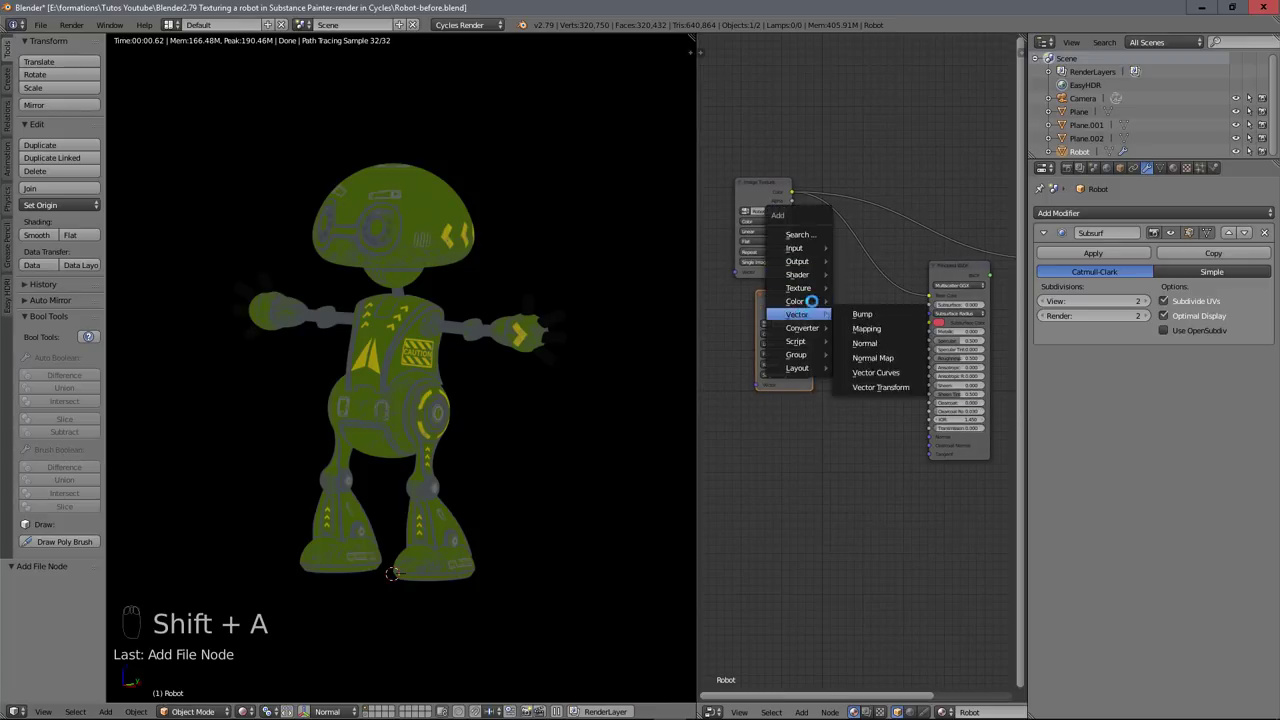
pyautogui.moveTo(812, 301)
pyautogui.click(886, 373)
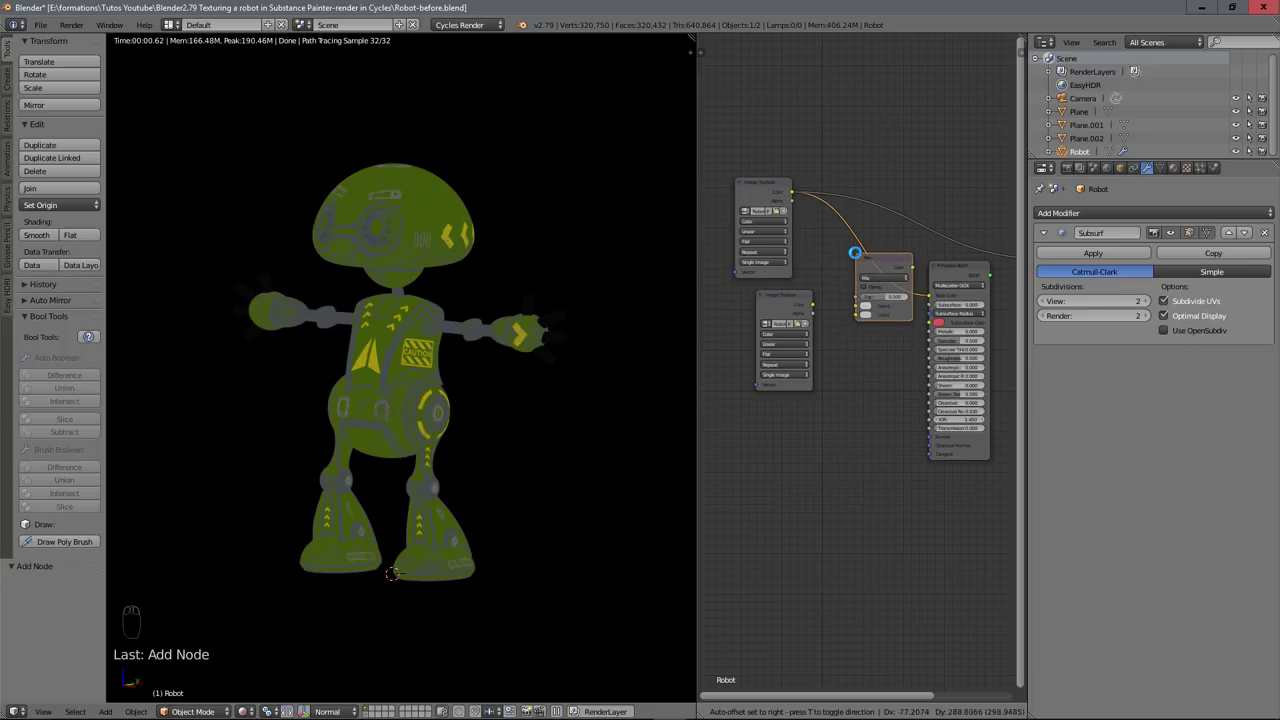
pyautogui.click(849, 253)
pyautogui.moveTo(810, 301); pyautogui.dragTo(872, 303)
pyautogui.moveTo(791, 291); pyautogui.dragTo(774, 306)
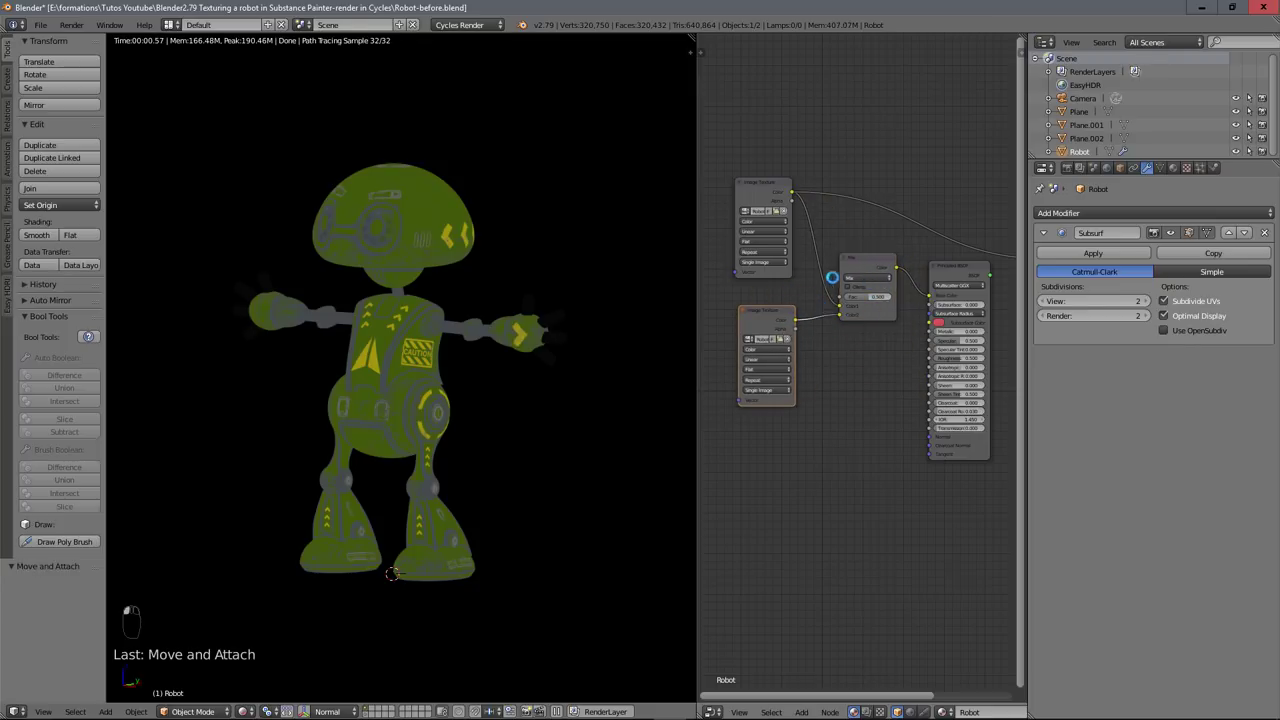
# - Reposition the MixRGB node between the textures and shader, and set it to Multiply with a factor of 1.000
pyautogui.moveTo(854, 263); pyautogui.dragTo(843, 235)
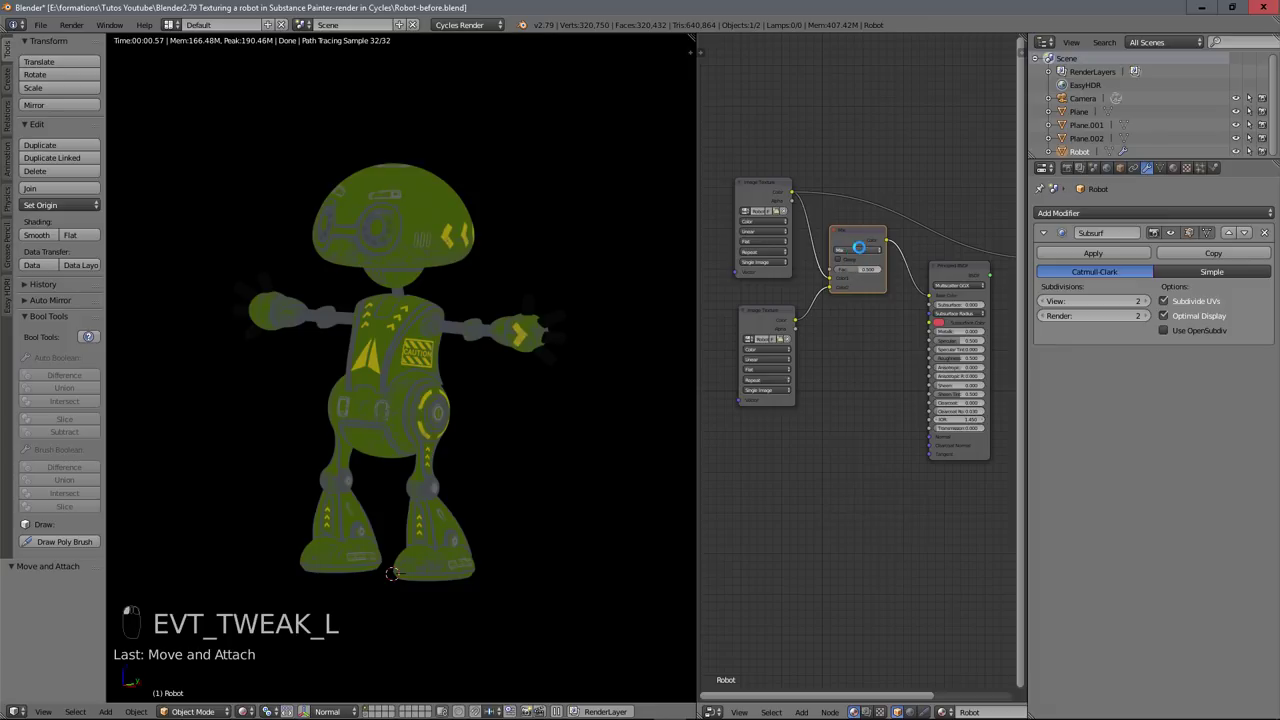
pyautogui.click(858, 248)
pyautogui.click(858, 228)
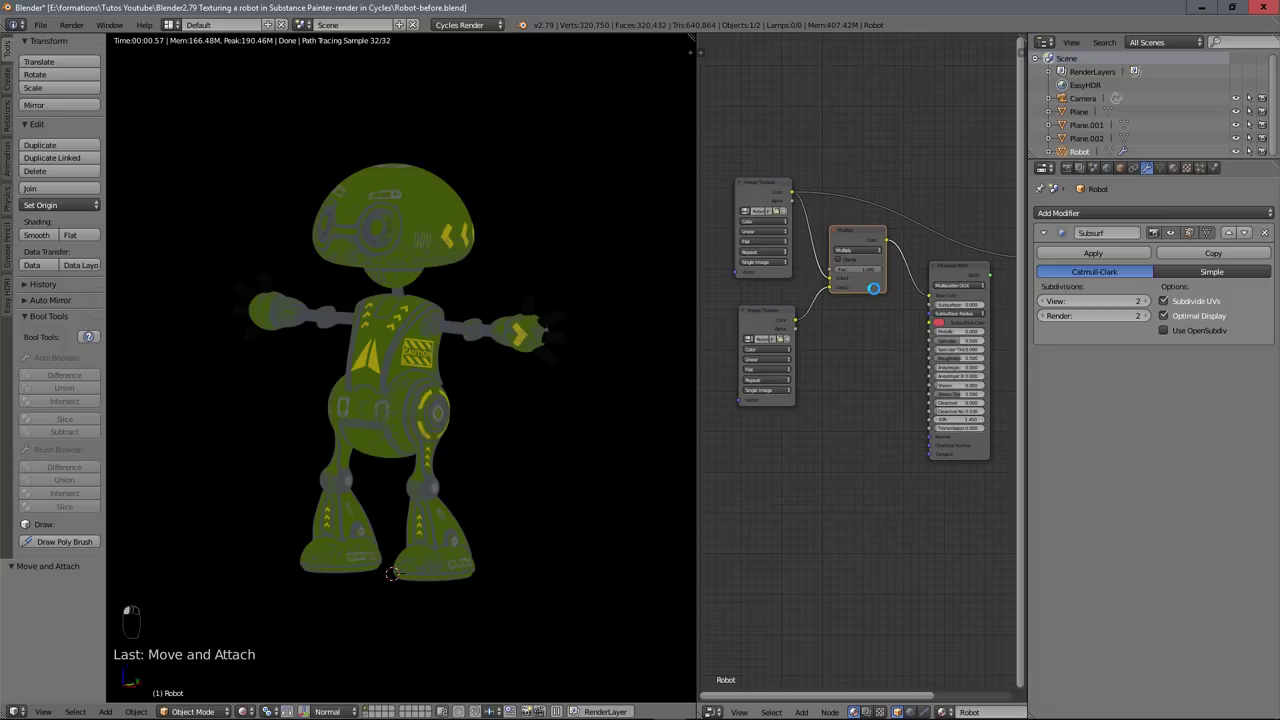
# - Preview the base color, the AO map and the Multiply result in turn with the Emission Viewer, examining the robot from the front
pyautogui.keyDown('ctrl'); pyautogui.keyDown('shift'); pyautogui.click(763, 180); pyautogui.keyUp('shift'); pyautogui.keyUp('ctrl')
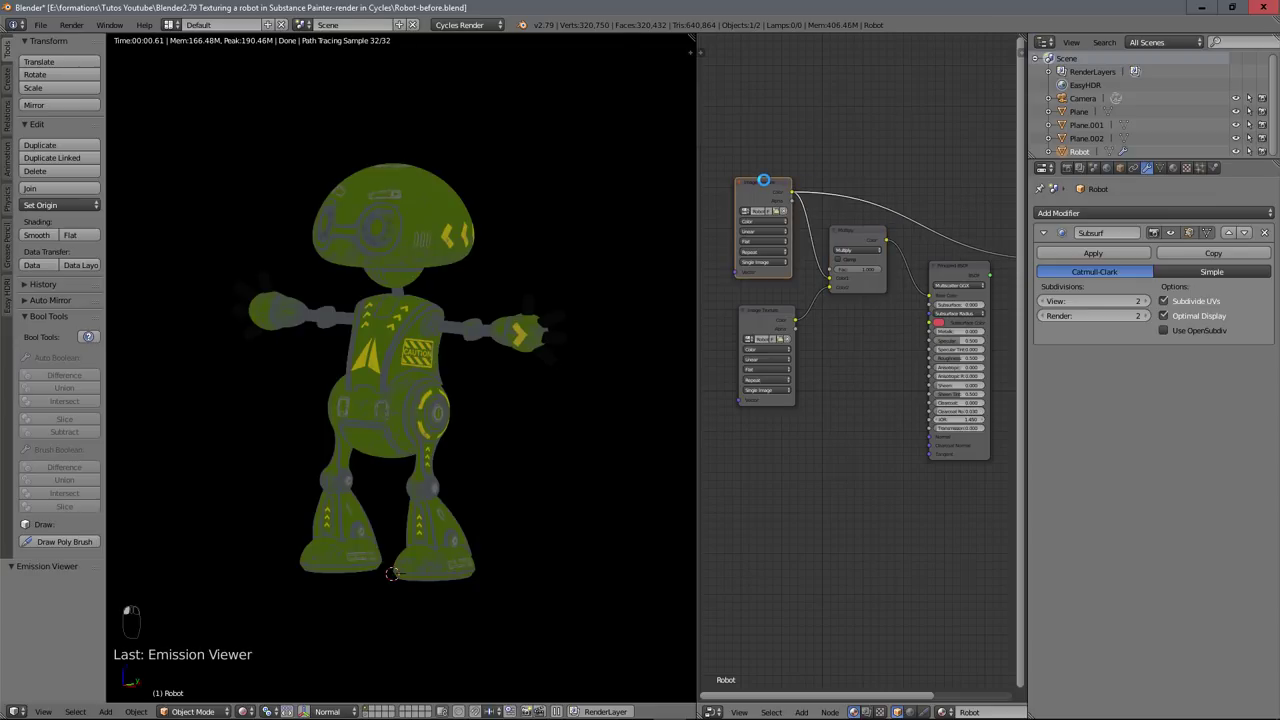
pyautogui.keyDown('ctrl'); pyautogui.keyDown('shift'); pyautogui.click(769, 311); pyautogui.keyUp('shift'); pyautogui.keyUp('ctrl')
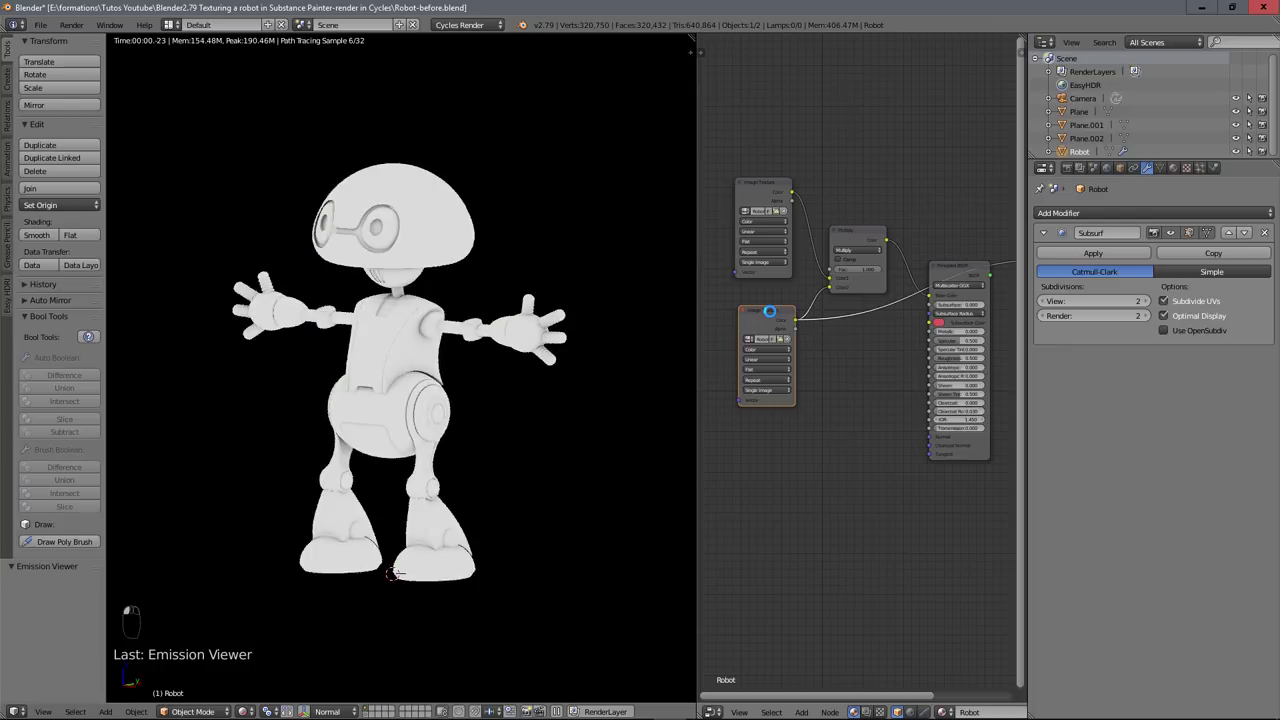
pyautogui.keyDown('ctrl'); pyautogui.keyDown('shift'); pyautogui.click(854, 233); pyautogui.keyUp('shift'); pyautogui.keyUp('ctrl')
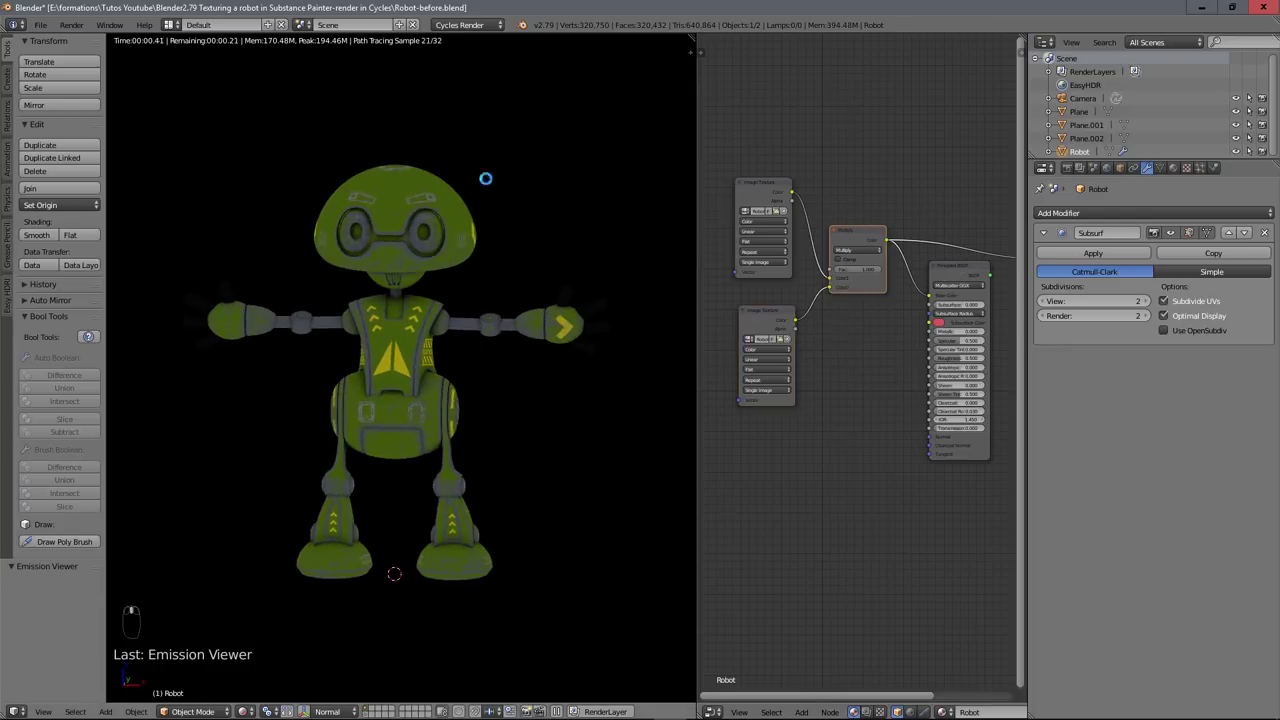
pyautogui.scroll(2, 421, 265)
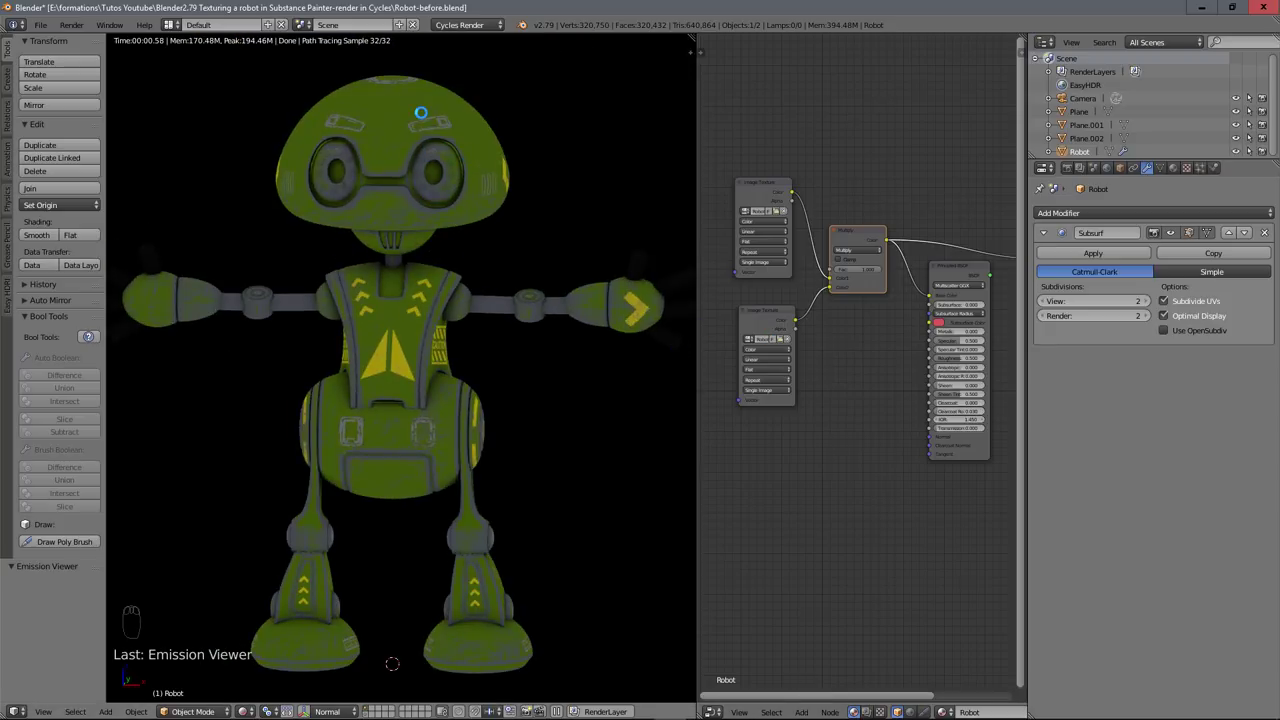
# - Move both image textures and the Multiply node up above the Principled BSDF, and route the Principled BSDF back to the Material Output
pyautogui.scroll(-2, 806, 214)
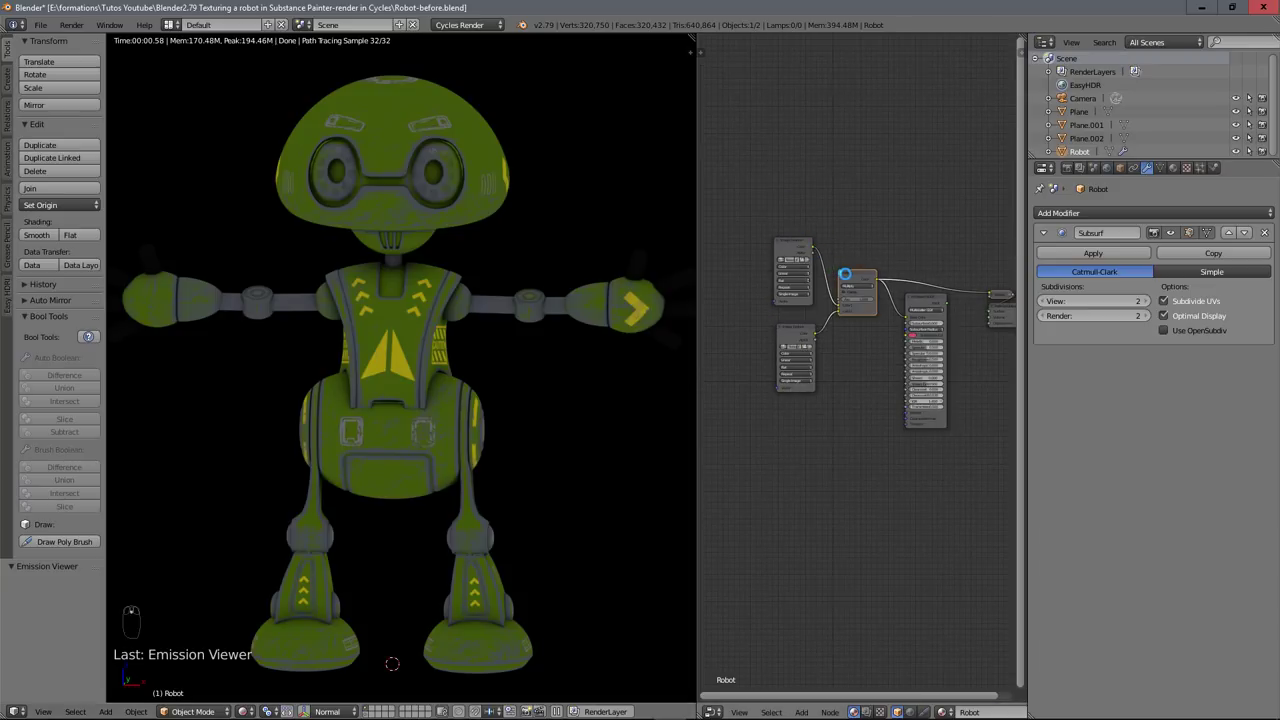
pyautogui.click(805, 245)
pyautogui.keyDown('shift'); pyautogui.click(796, 330); pyautogui.keyUp('shift')
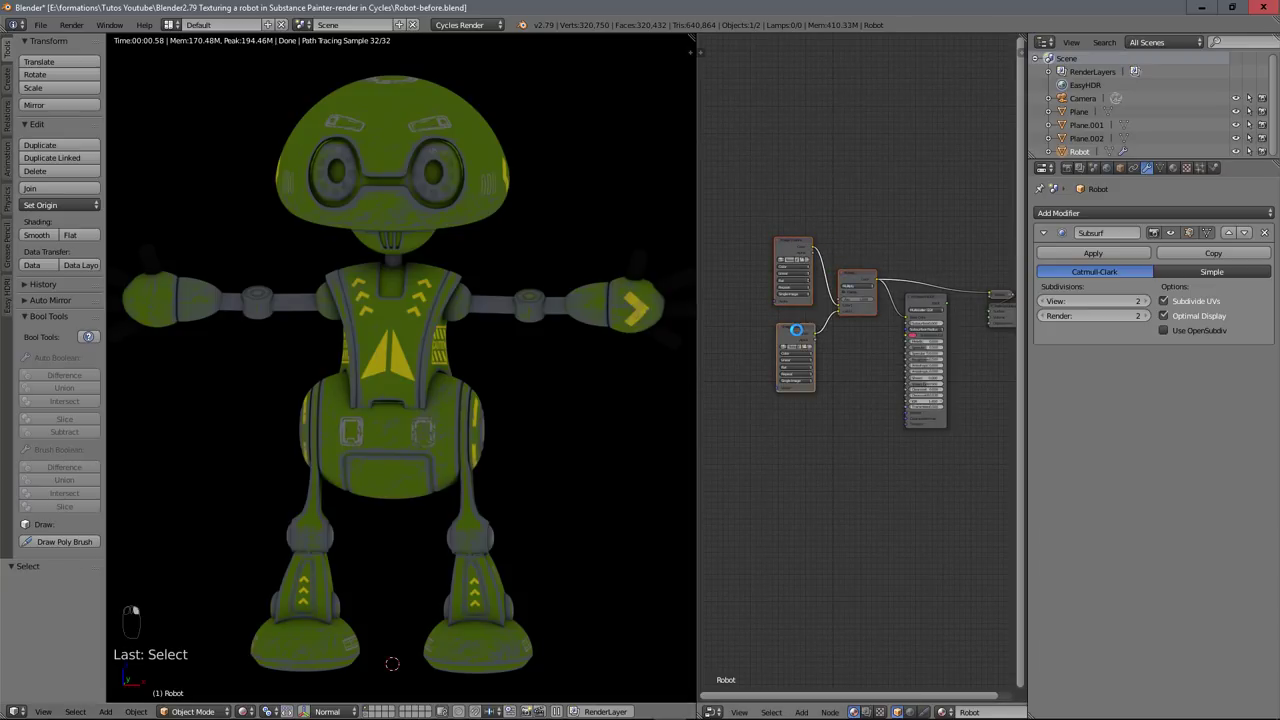
pyautogui.press('g')
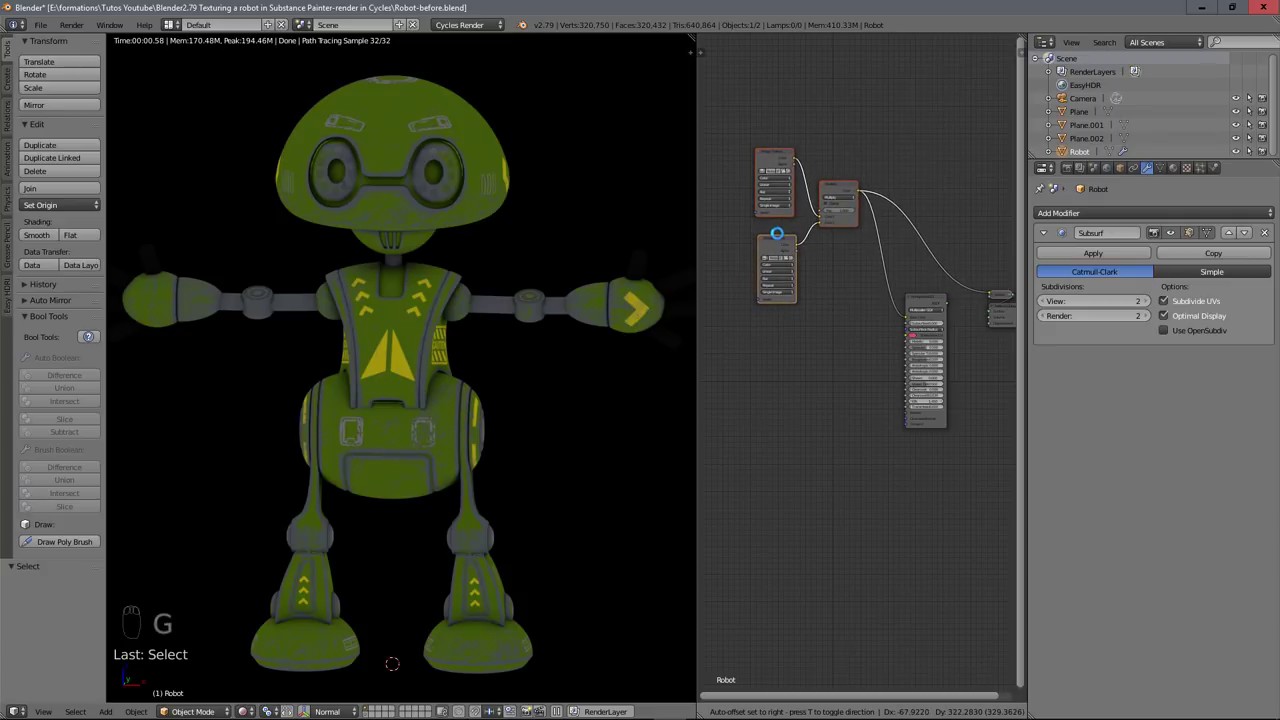
pyautogui.click(777, 233)
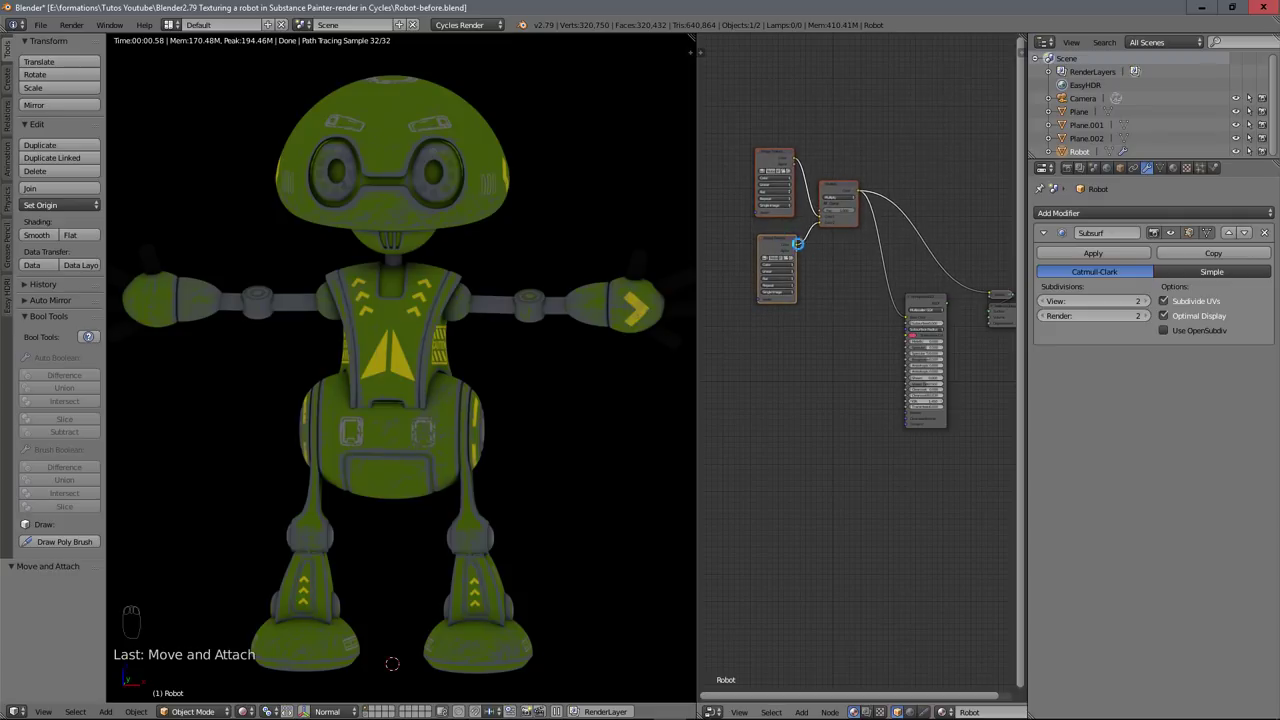
pyautogui.scroll(1, 862, 296)
pyautogui.keyDown('ctrl'); pyautogui.keyDown('shift'); pyautogui.click(883, 302); pyautogui.keyUp('shift'); pyautogui.keyUp('ctrl')
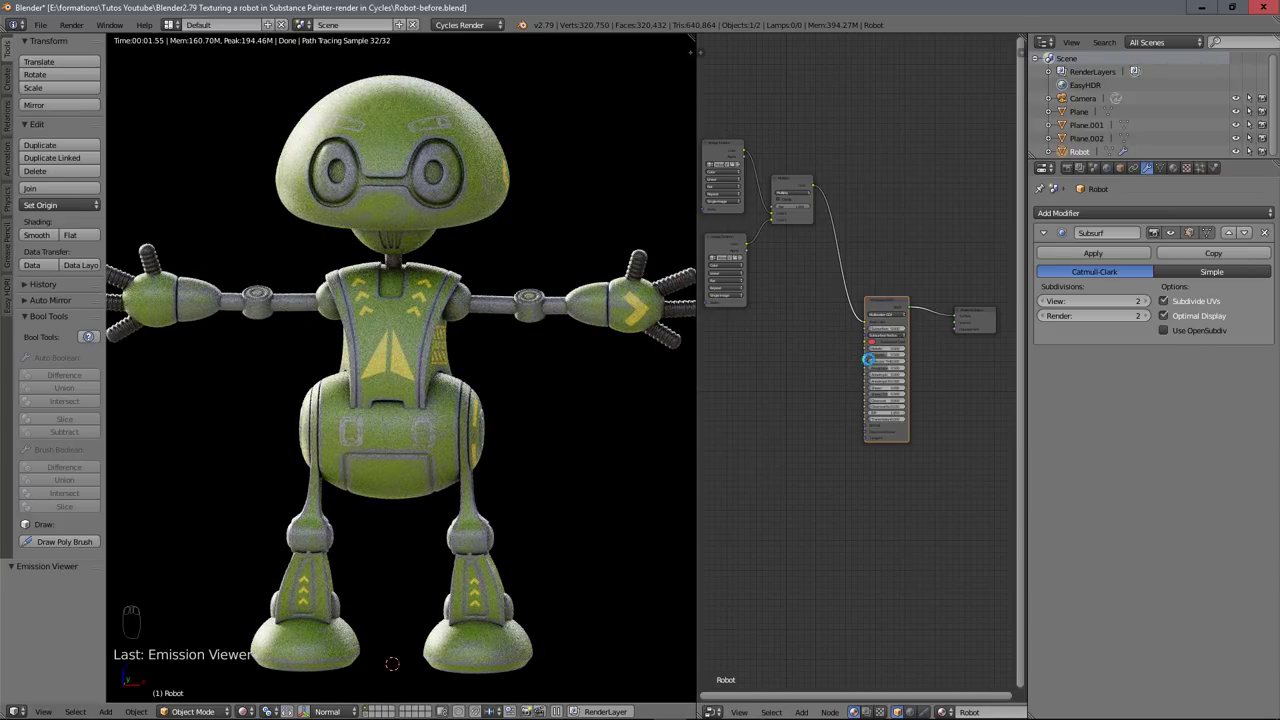
# - Add the Robot_Metallic map from the textures folder as an image texture node below the AO texture
pyautogui.moveTo(830, 321); pyautogui.dragTo(895, 323, button='middle')
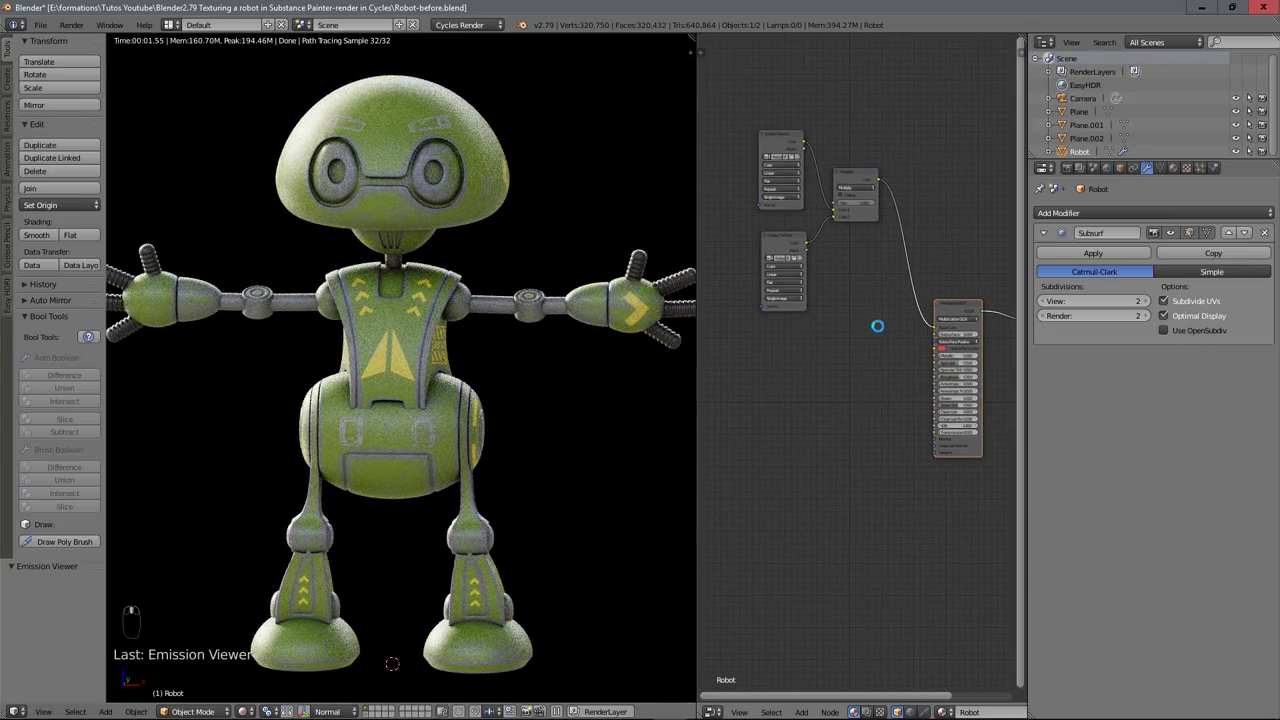
pyautogui.moveTo(200, 712)
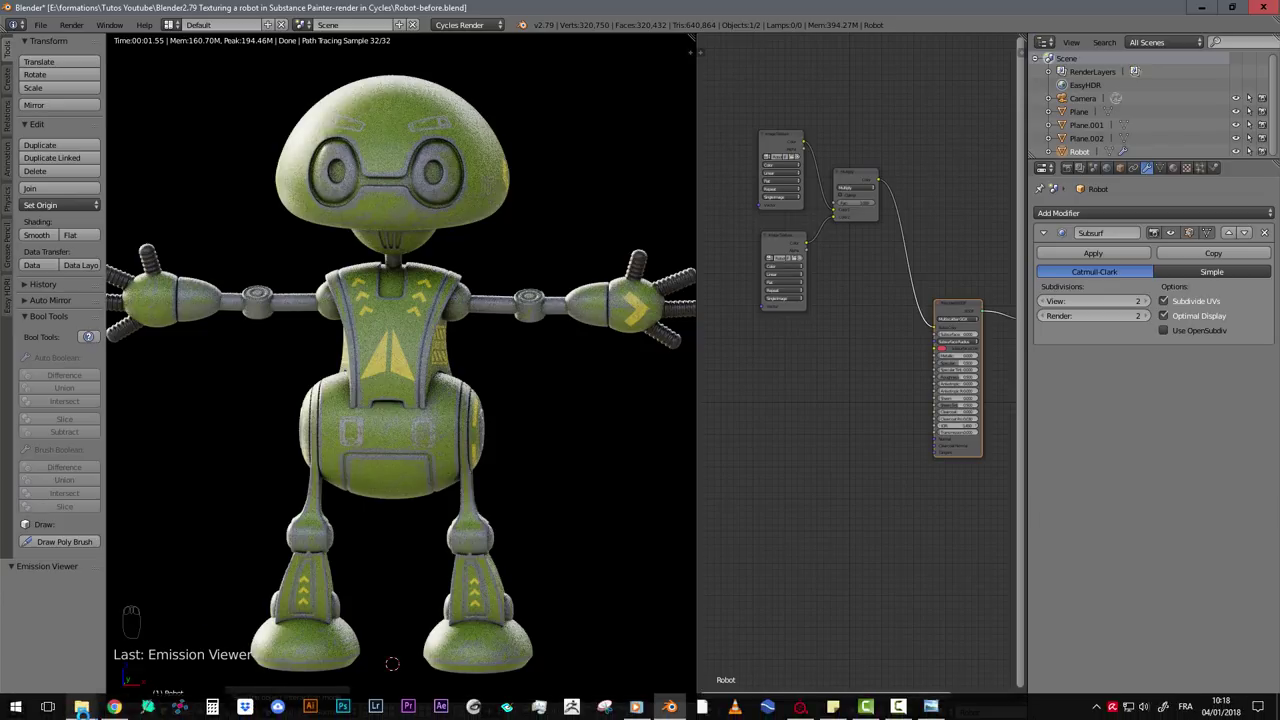
pyautogui.moveTo(81, 707)
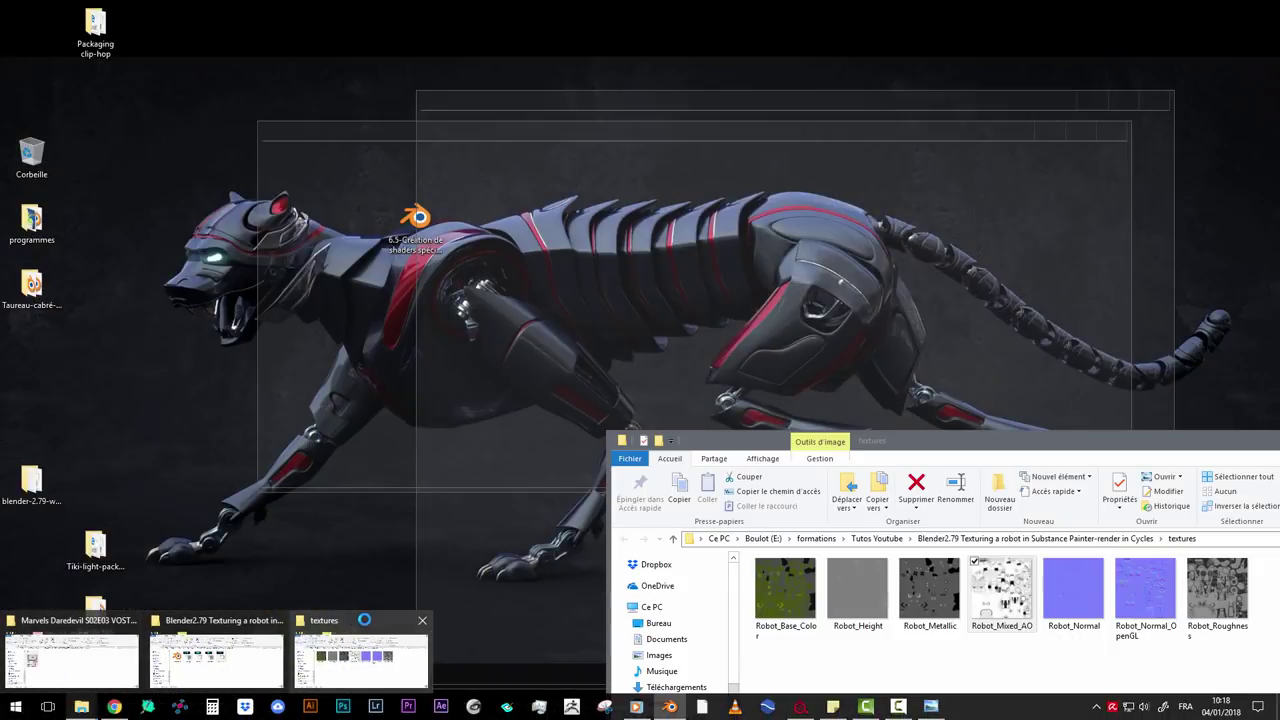
pyautogui.click(364, 620)
pyautogui.moveTo(980, 450); pyautogui.dragTo(829, 432)
pyautogui.moveTo(773, 577); pyautogui.dragTo(793, 360)
pyautogui.click(793, 355)
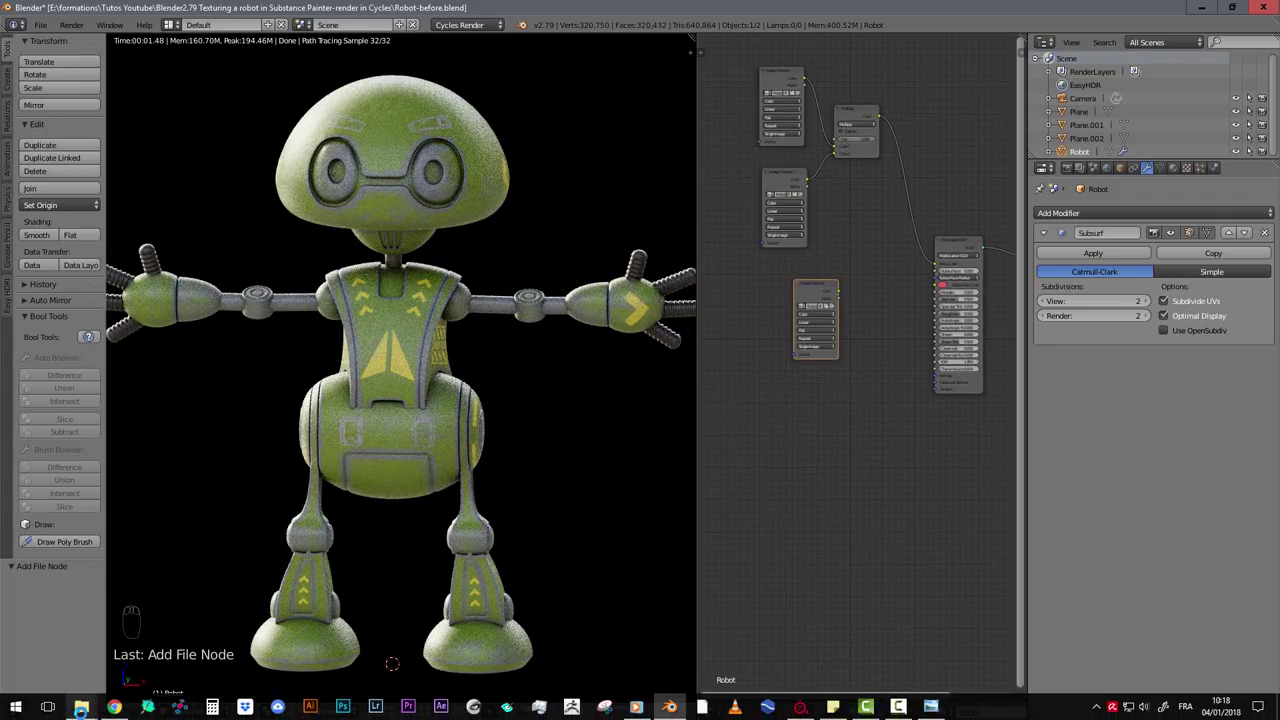
# - Add the Robot_Roughness map from the textures folder as an image texture node below the metallic texture
pyautogui.moveTo(81, 707)
pyautogui.click(358, 648)
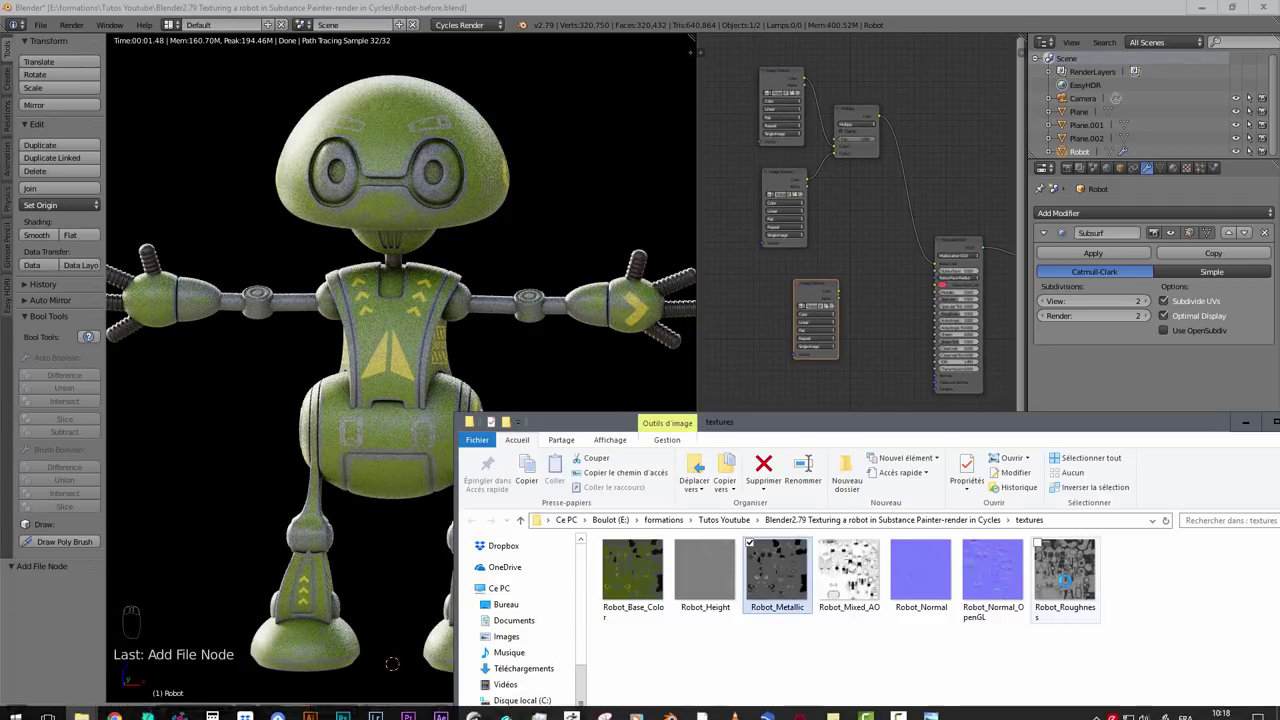
pyautogui.moveTo(1064, 575); pyautogui.dragTo(816, 395)
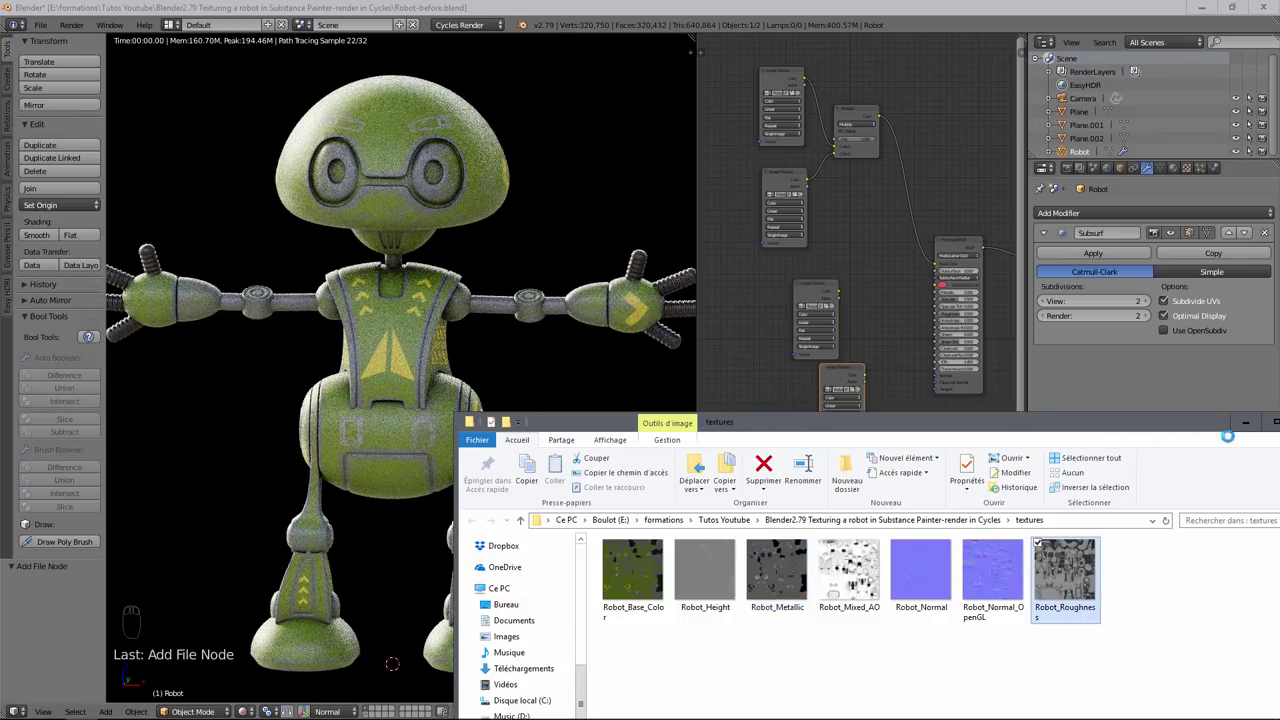
# - Set the color space of the metallic and roughness image textures to Non-Color Data
pyautogui.scroll(4, 875, 301)
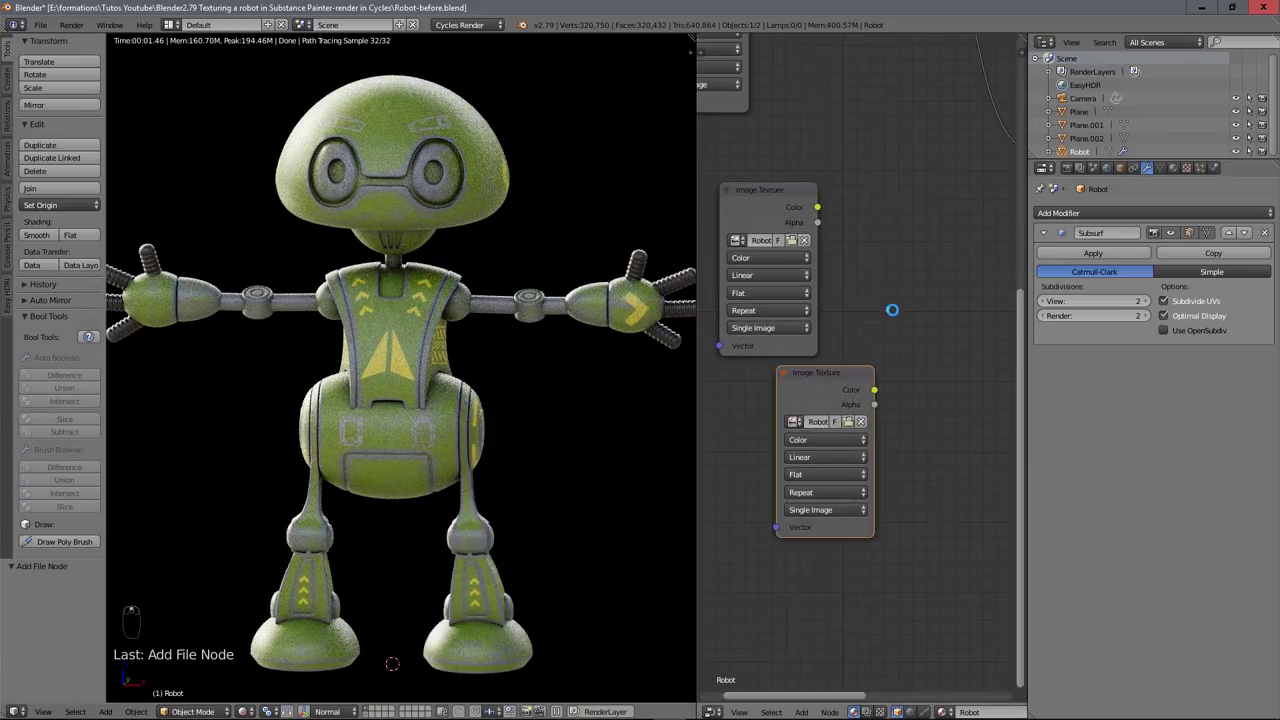
pyautogui.click(831, 262)
pyautogui.click(821, 234)
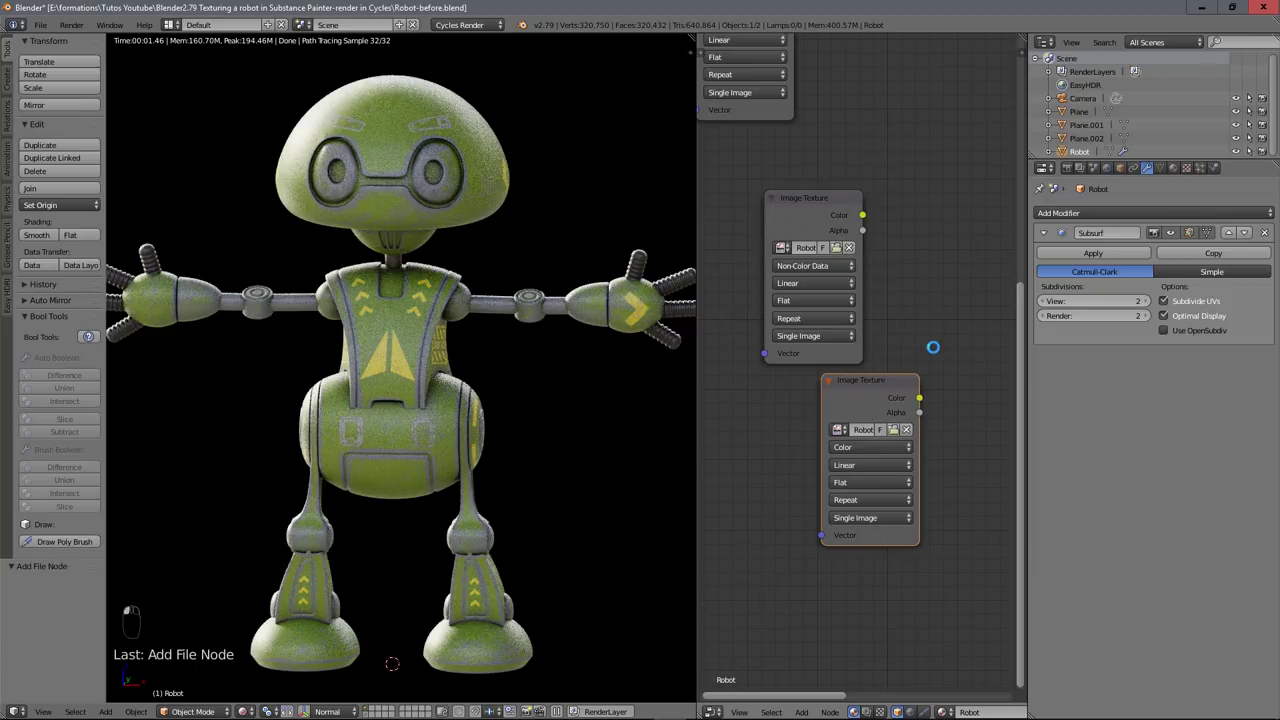
pyautogui.click(871, 447)
pyautogui.click(878, 420)
pyautogui.scroll(-3, 920, 306)
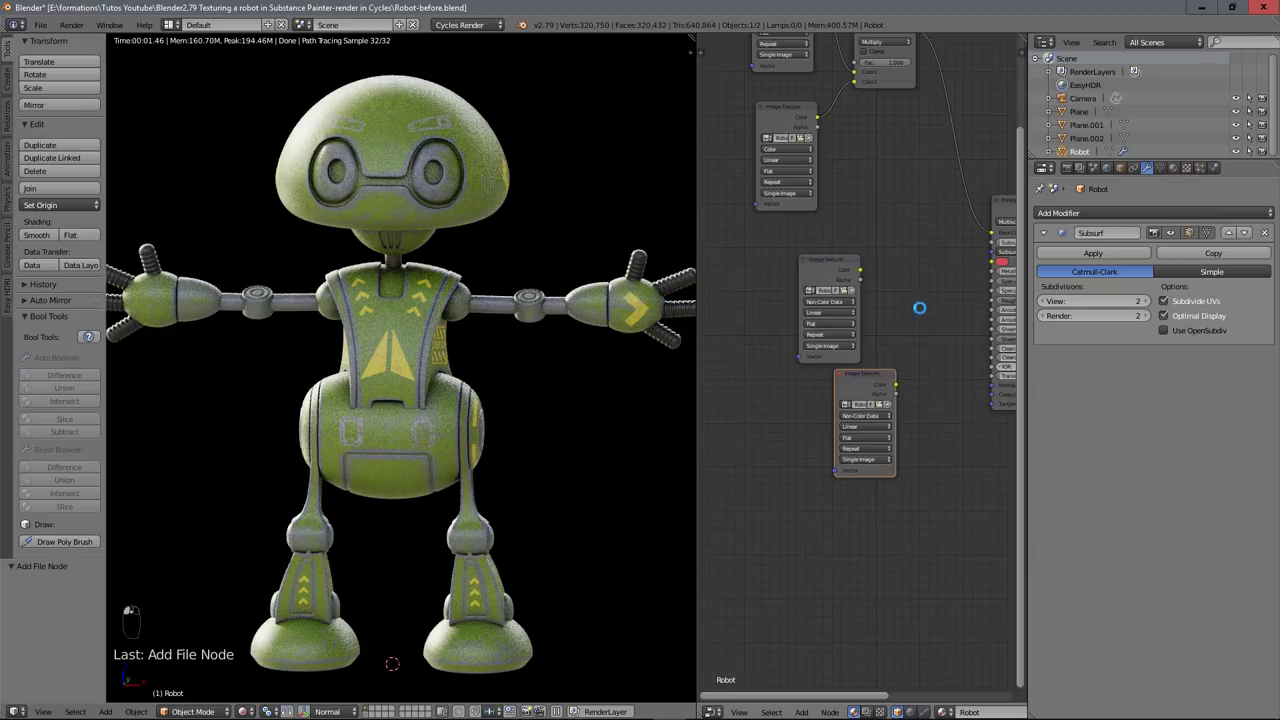
# - Link the metallic texture's Color to the Principled BSDF's Metallic input and the roughness texture's Color to its Roughness input
pyautogui.scroll(3, 853, 333)
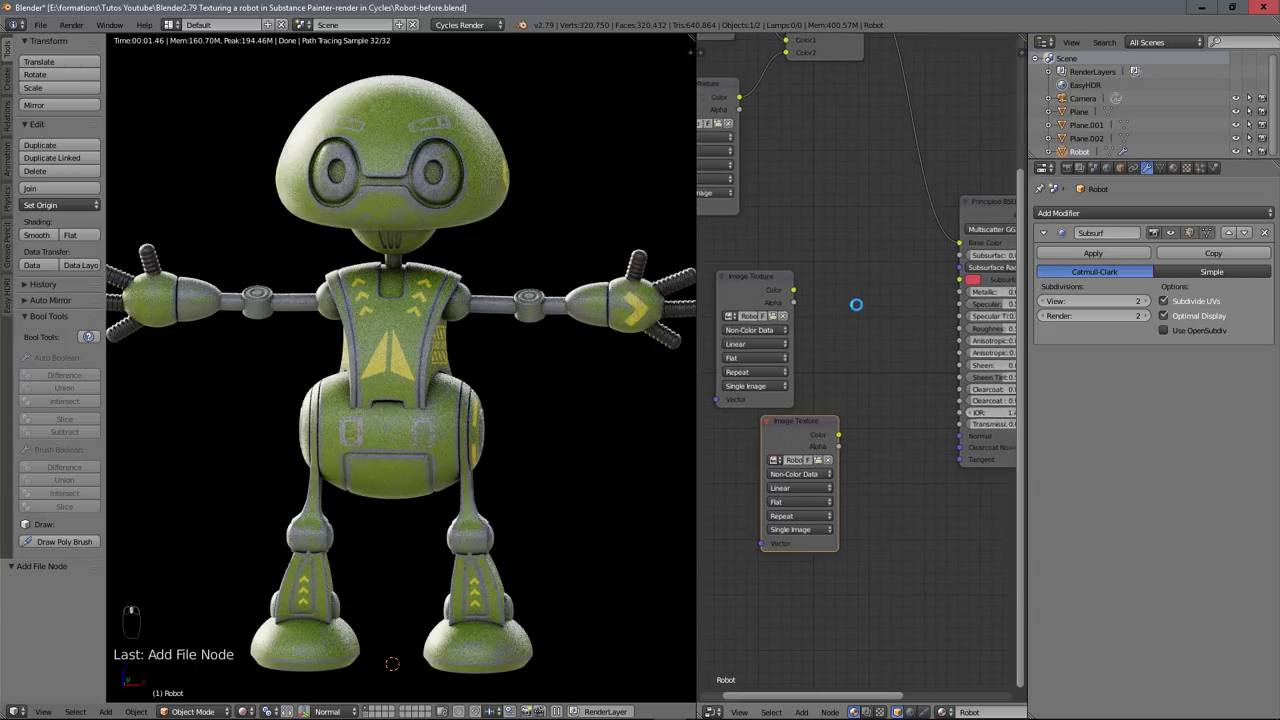
pyautogui.moveTo(854, 305); pyautogui.dragTo(850, 306, button='middle')
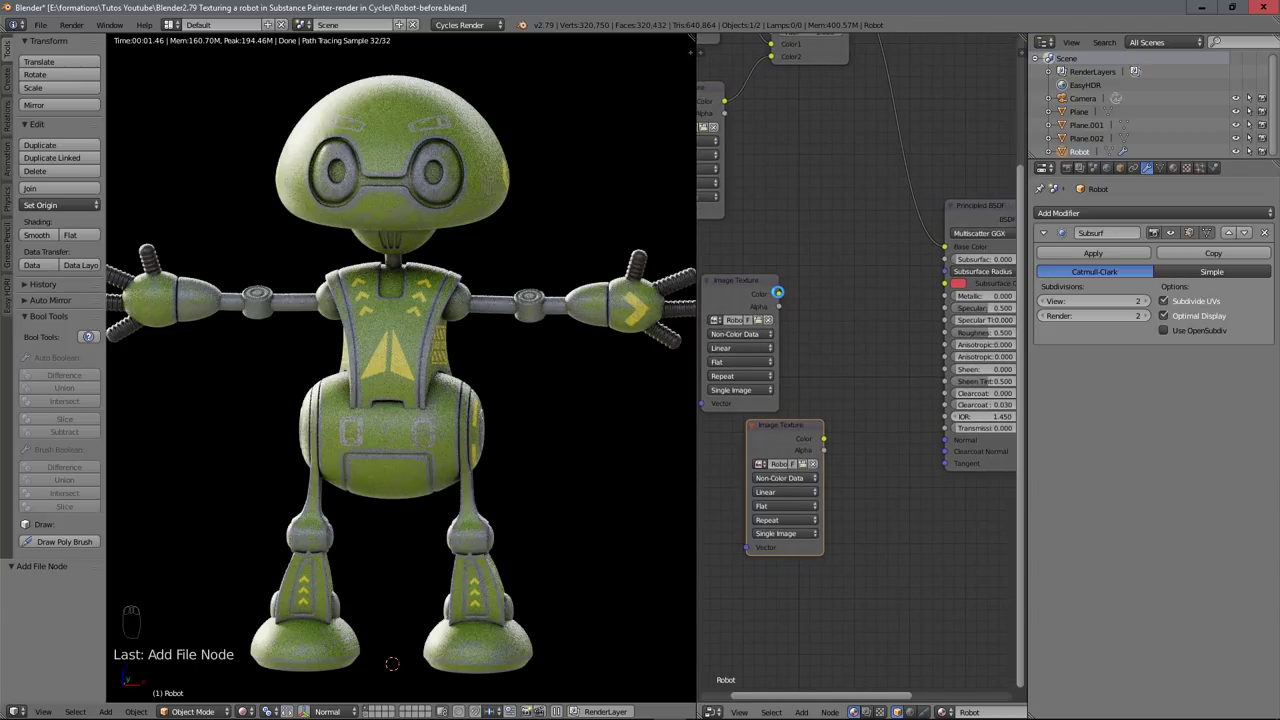
pyautogui.moveTo(777, 292); pyautogui.dragTo(941, 297)
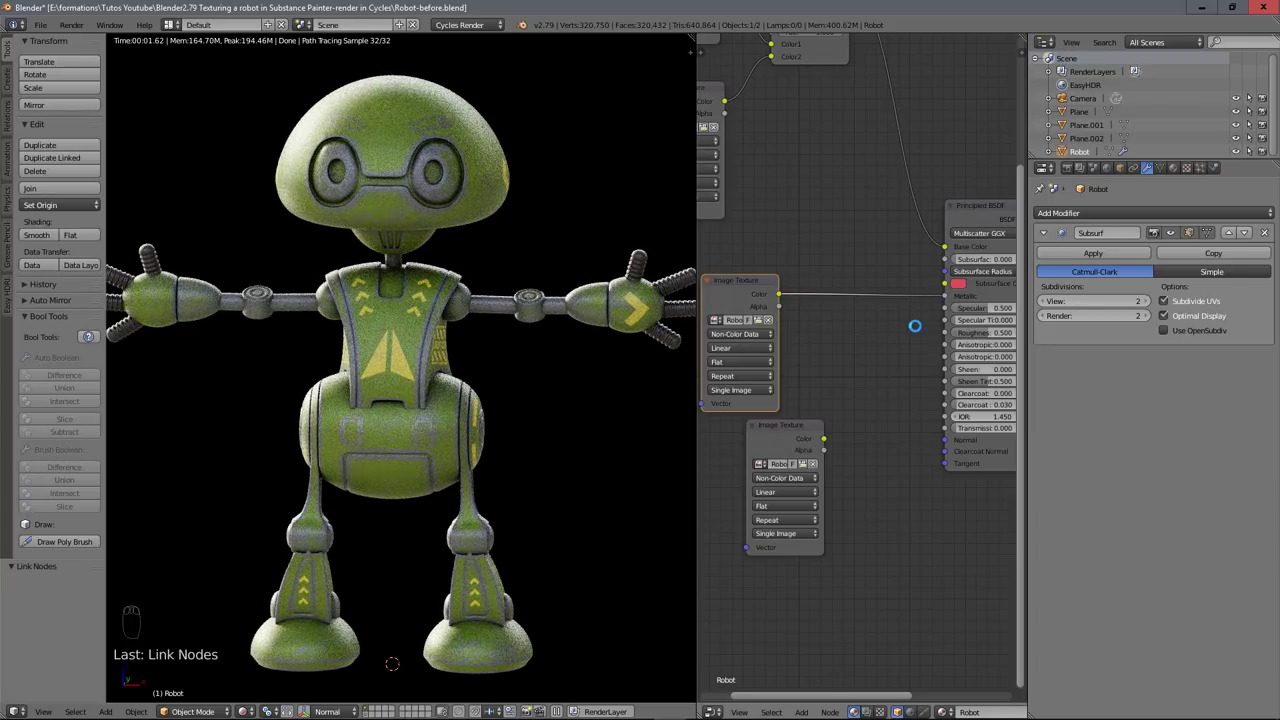
pyautogui.moveTo(909, 320); pyautogui.dragTo(905, 316, button='middle')
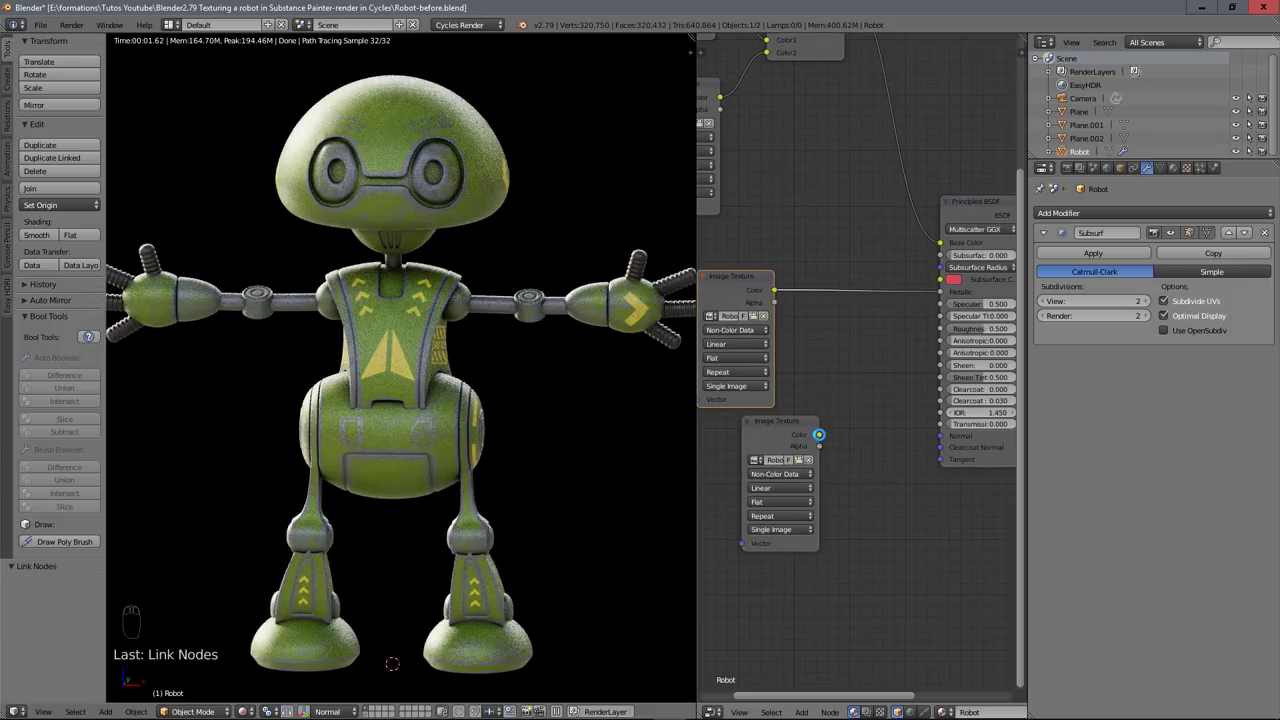
pyautogui.moveTo(818, 434); pyautogui.dragTo(940, 328)
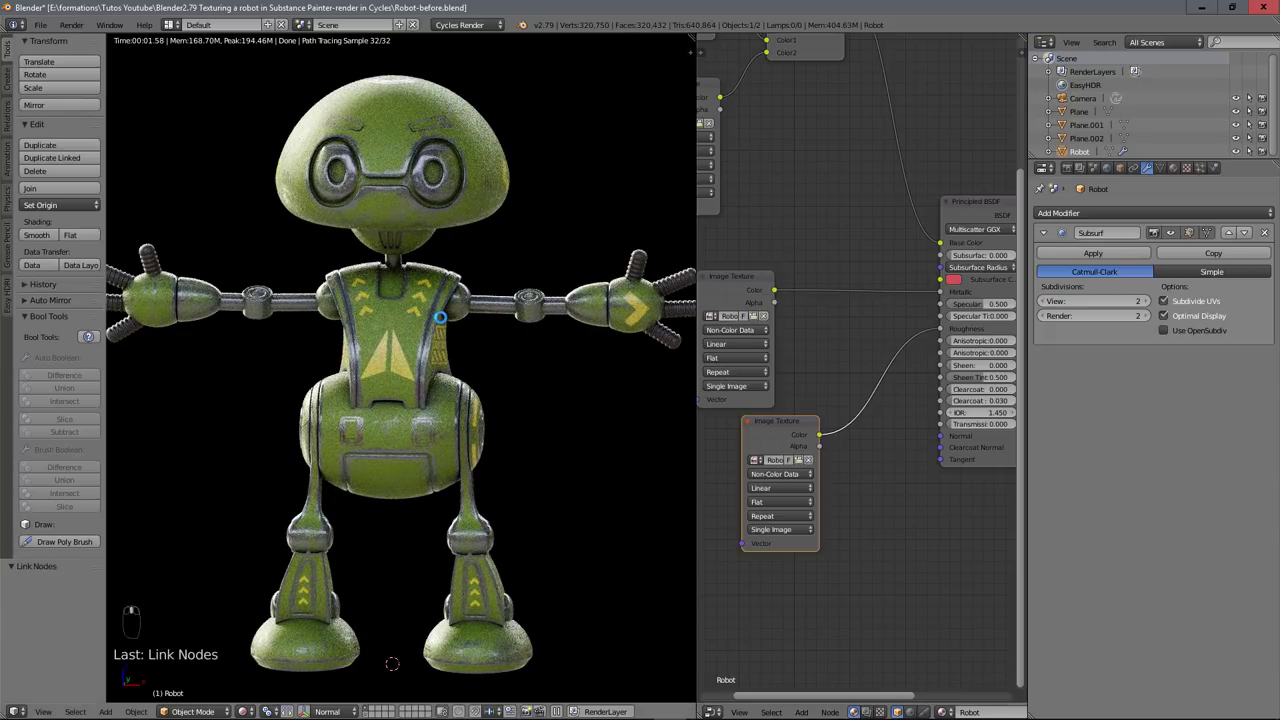
# - Line up the metallic and roughness texture nodes in a column below the base color and AO textures
pyautogui.moveTo(440, 317); pyautogui.dragTo(413, 324, button='middle')
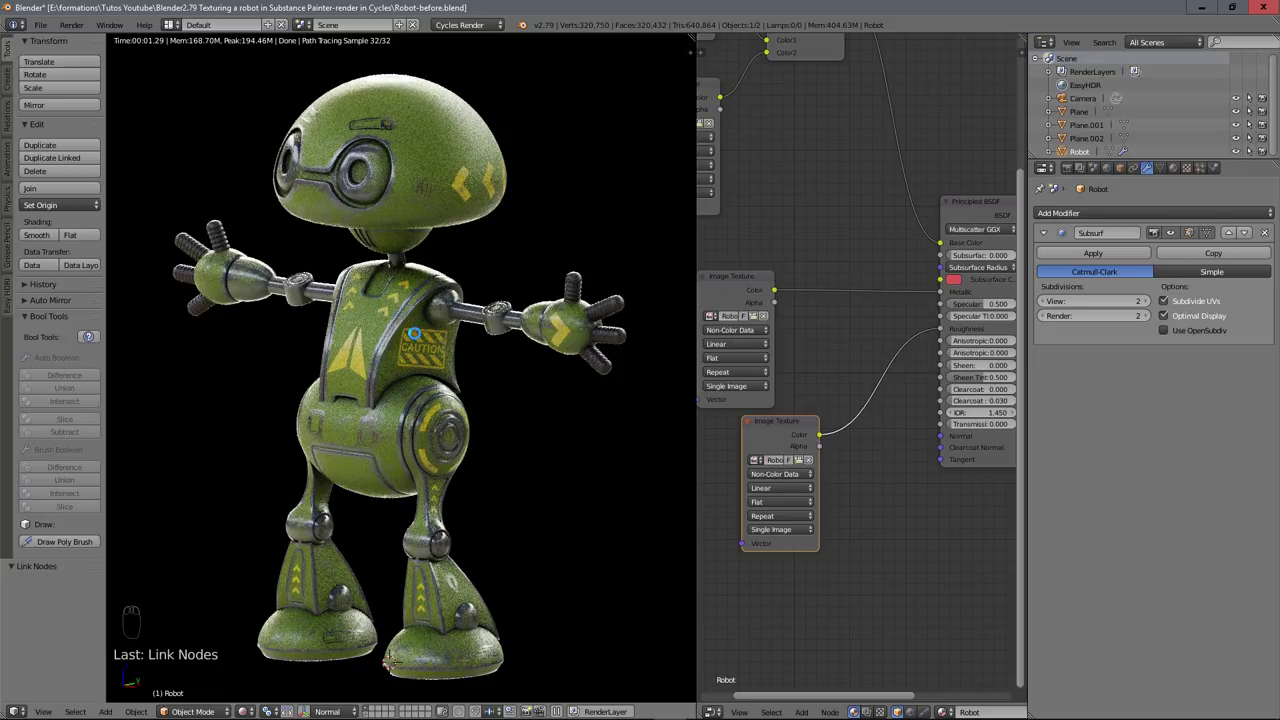
pyautogui.moveTo(470, 395)
pyautogui.mouseDown(button='middle')
pyautogui.moveTo(377, 386)
pyautogui.moveTo(477, 392)
pyautogui.mouseUp(button='middle')
pyautogui.scroll(-3, 860, 352)
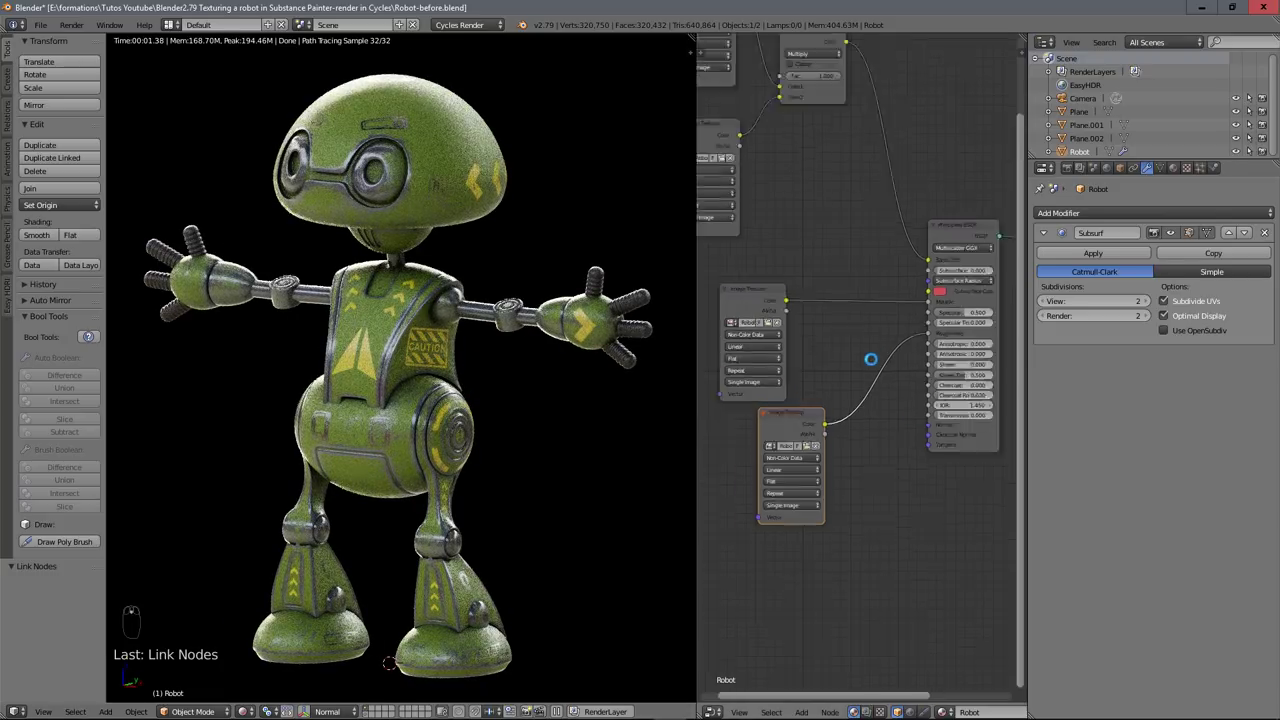
pyautogui.moveTo(793, 313); pyautogui.dragTo(774, 301)
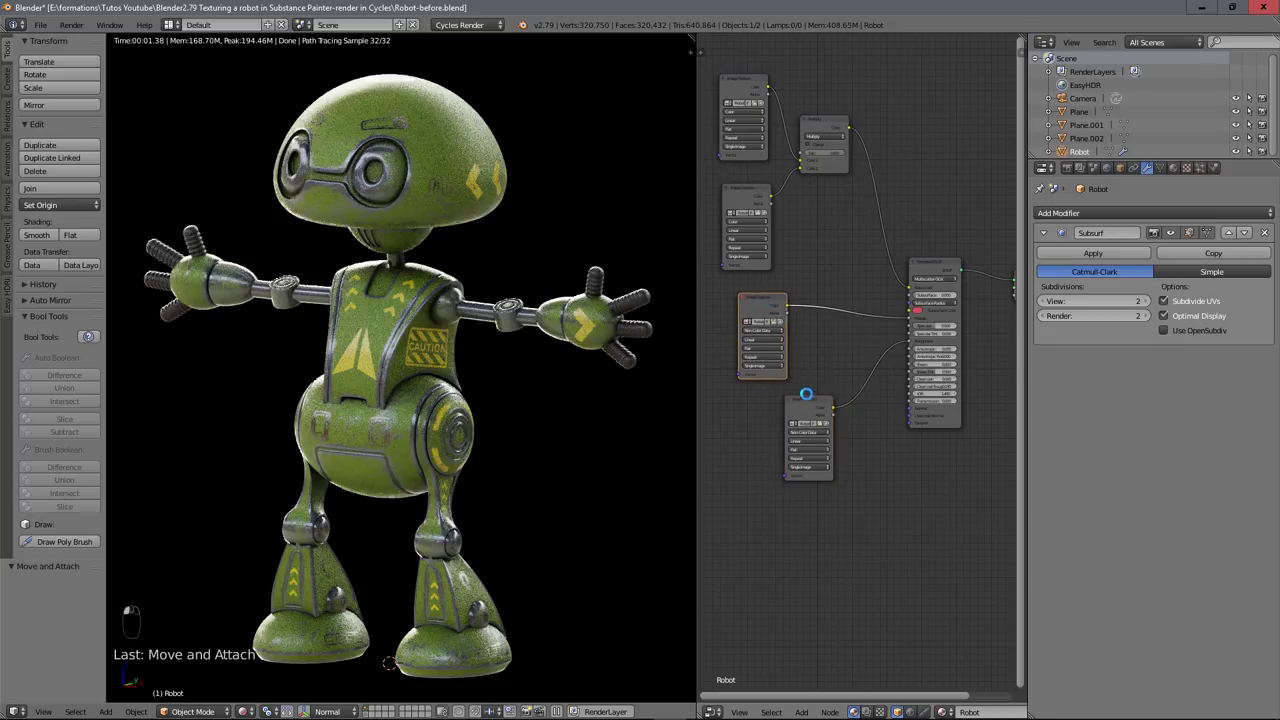
pyautogui.moveTo(802, 395); pyautogui.dragTo(755, 392)
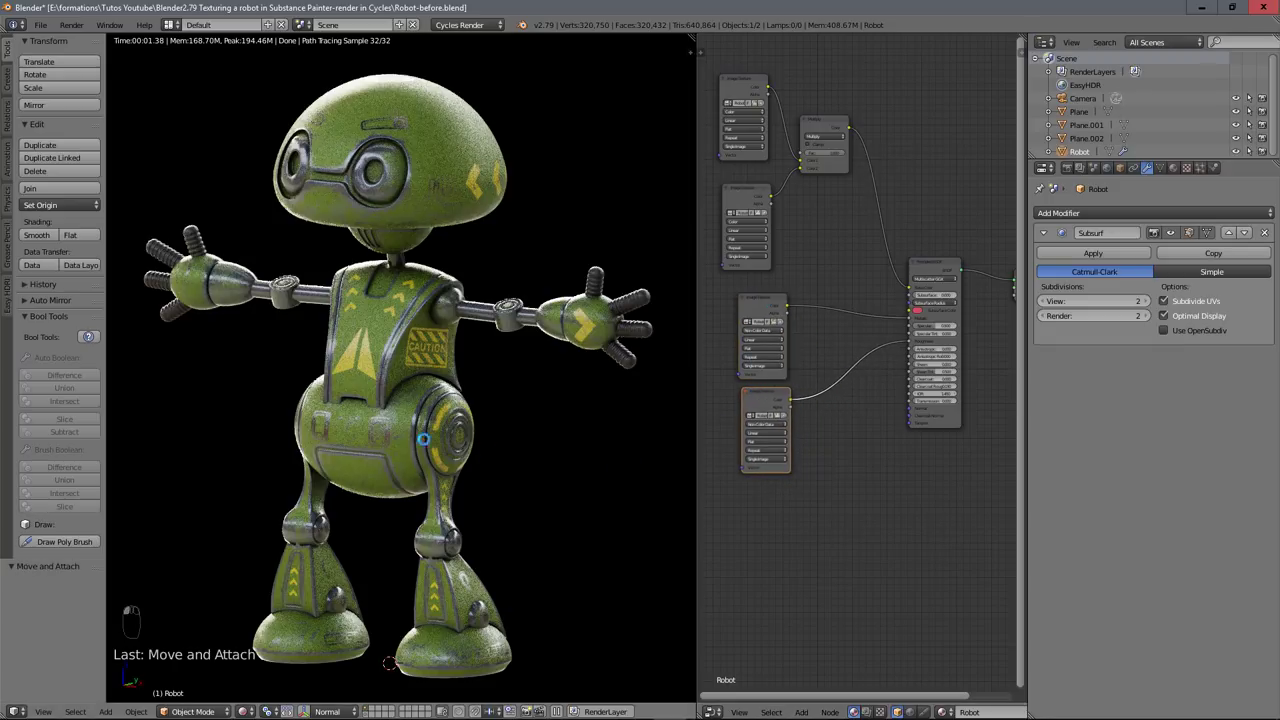
# - Add the Robot_Normal_OpenGL map from the textures folder as an image texture node below the roughness texture
pyautogui.moveTo(423, 439); pyautogui.dragTo(447, 488, button='middle')
pyautogui.scroll(7, 447, 488)
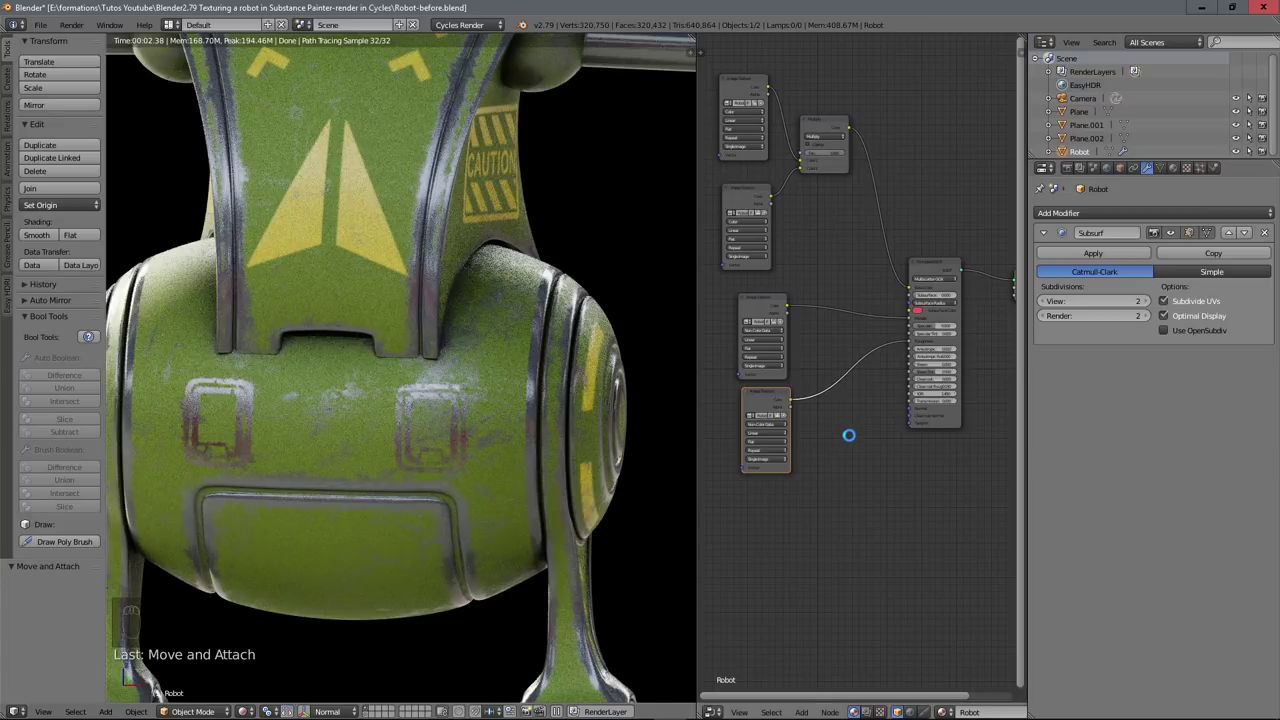
pyautogui.scroll(-1, 846, 434)
pyautogui.moveTo(114, 712)
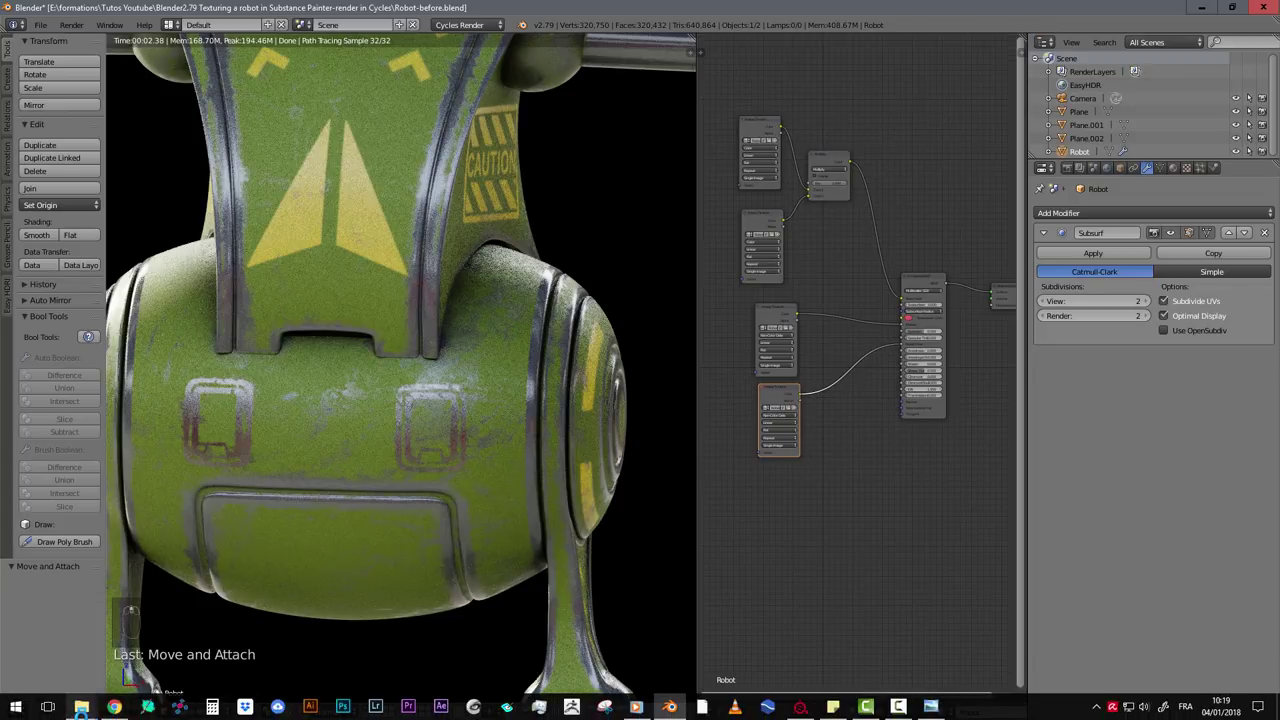
pyautogui.click(365, 658)
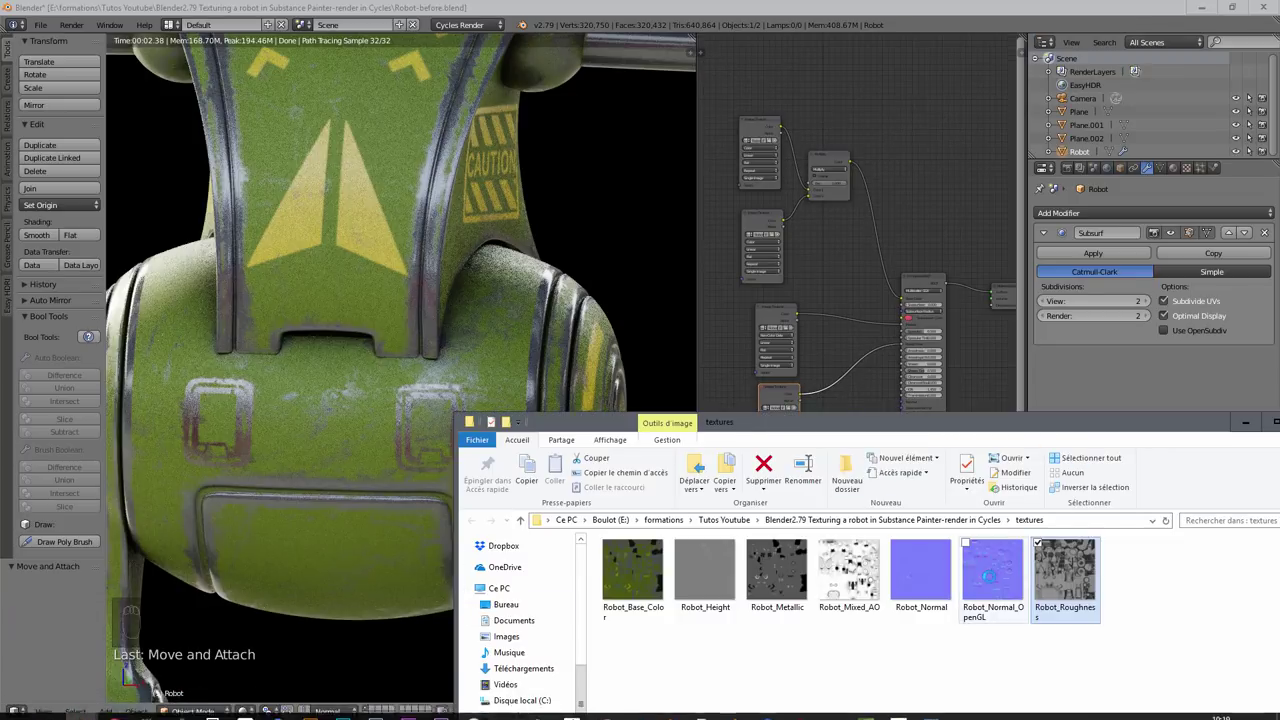
pyautogui.moveTo(983, 571); pyautogui.dragTo(1039, 502)
pyautogui.moveTo(1004, 425); pyautogui.dragTo(1038, 525)
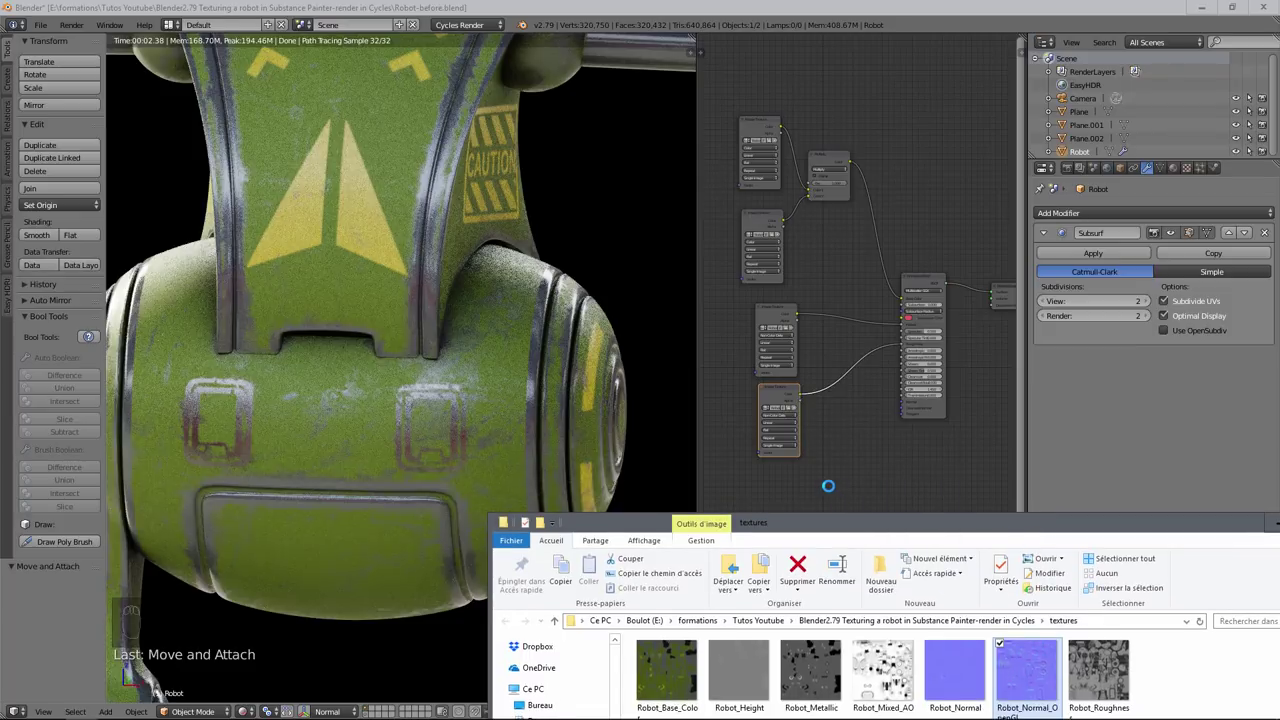
pyautogui.moveTo(857, 474); pyautogui.dragTo(860, 328, button='middle')
pyautogui.moveTo(855, 326); pyautogui.dragTo(812, 326)
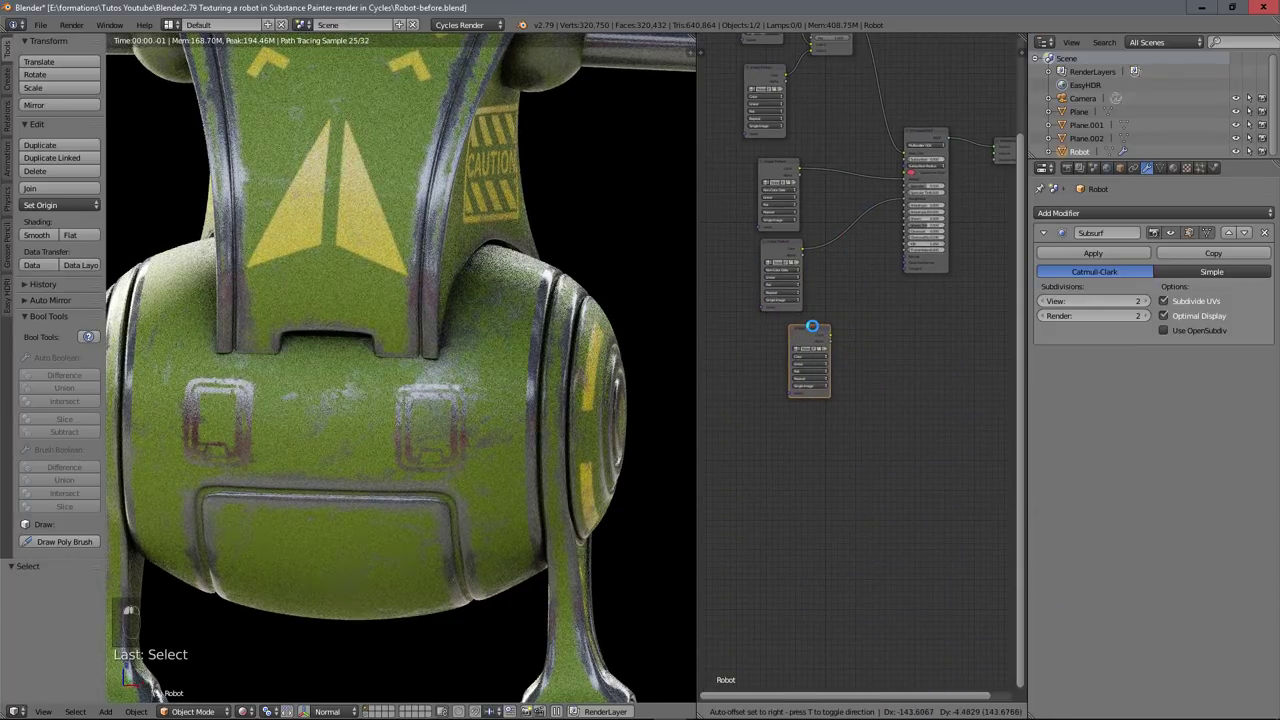
# - Set the color space of the OpenGL normal image texture to Non-Color Data
pyautogui.scroll(4, 850, 360)
pyautogui.click(831, 364)
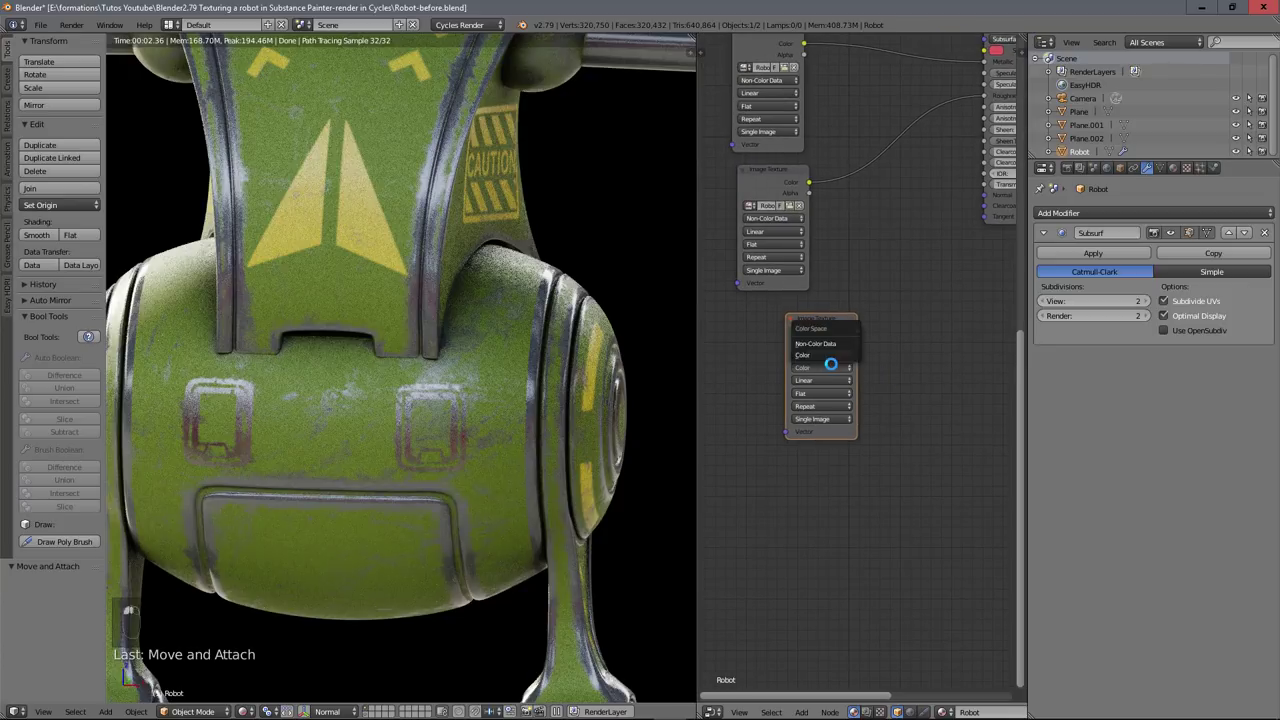
pyautogui.click(816, 343)
# - Add a Normal Map vector node between the normal image texture and the Principled BSDF
pyautogui.moveTo(845, 289); pyautogui.dragTo(836, 316, button='middle')
pyautogui.hotkey('shift', 'a')
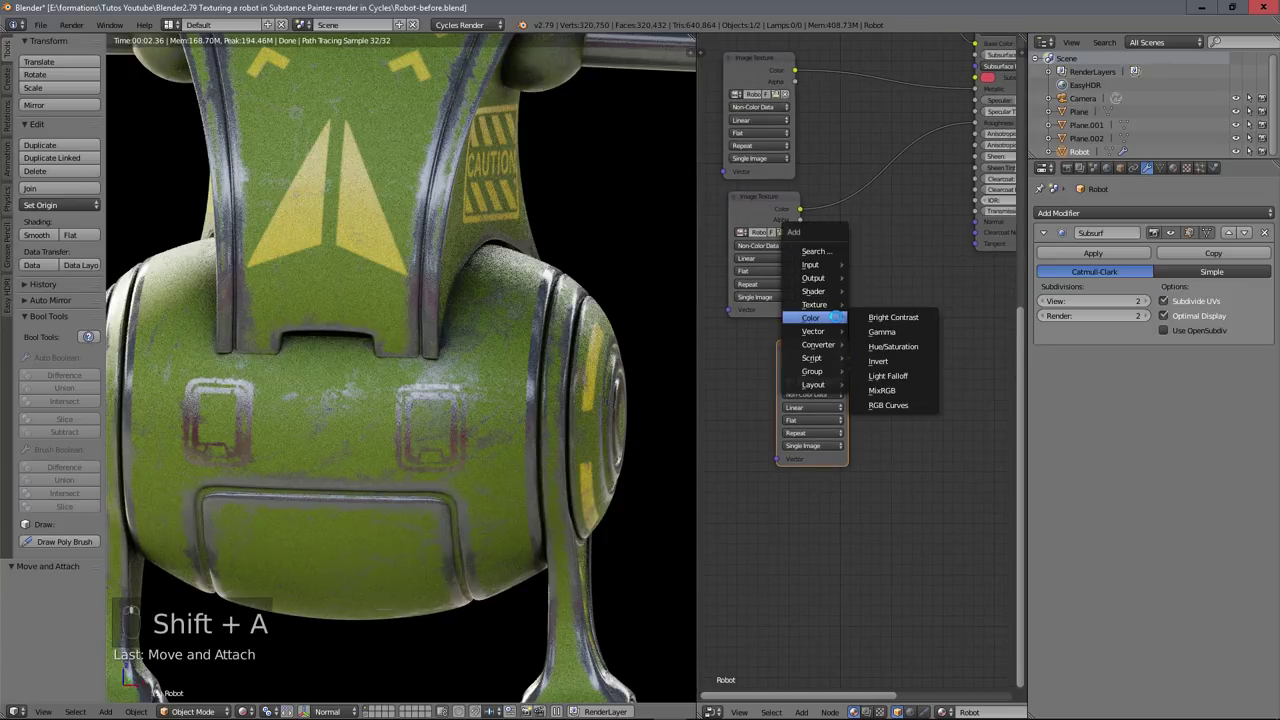
pyautogui.moveTo(830, 331)
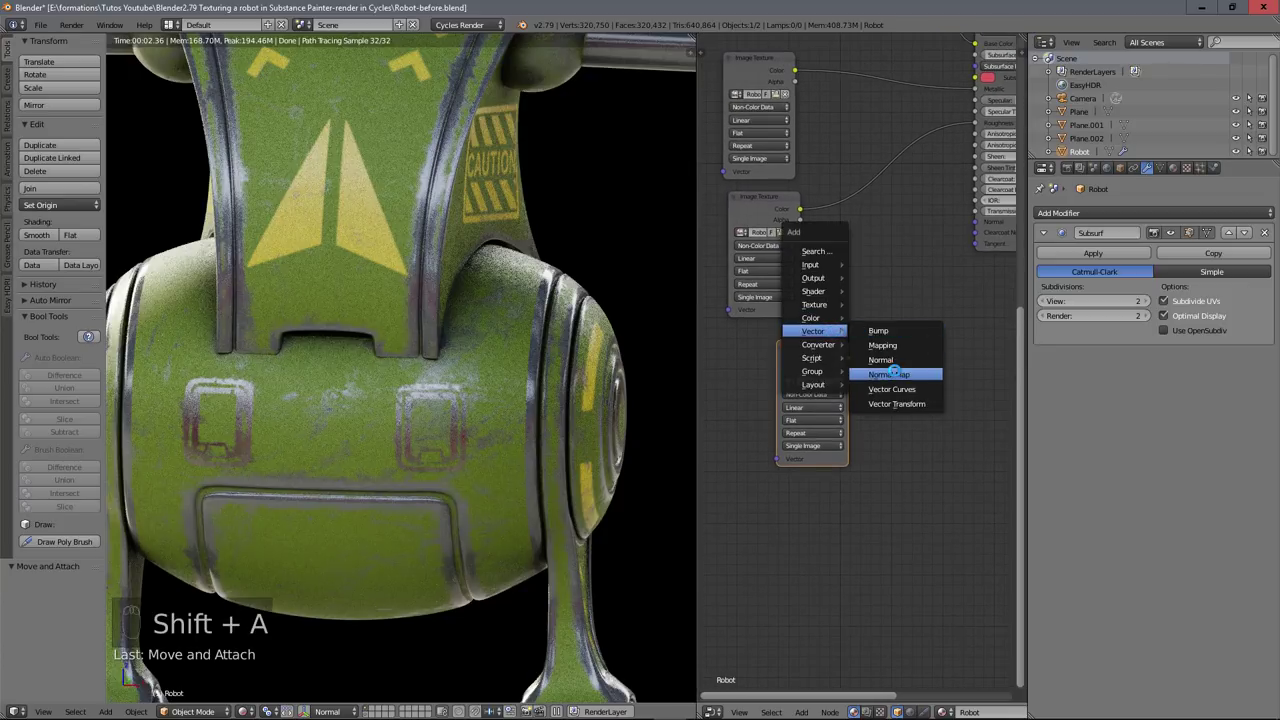
pyautogui.click(880, 375)
pyautogui.click(879, 295)
# - Link the normal texture's Color to the Normal Map's Color input, and the Normal Map's output to the Principled BSDF's Normal input
pyautogui.moveTo(827, 351); pyautogui.dragTo(880, 362)
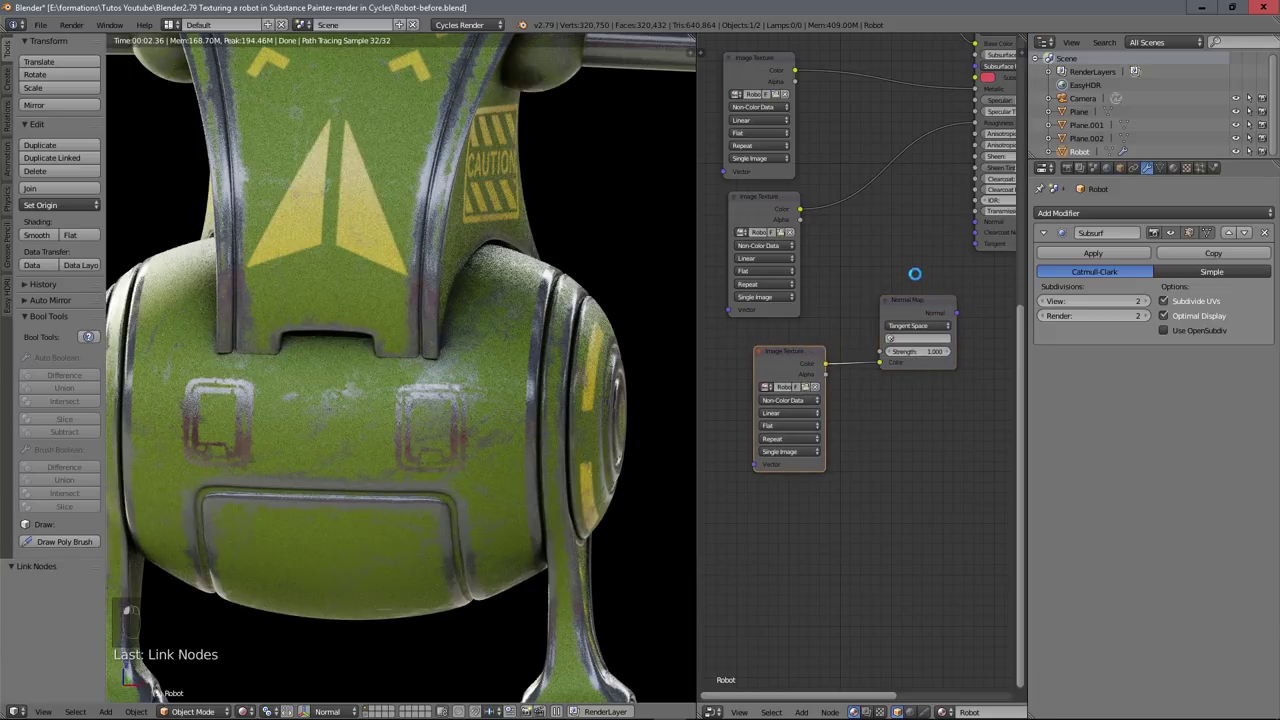
pyautogui.moveTo(962, 309); pyautogui.dragTo(910, 349, button='middle')
pyautogui.moveTo(905, 349); pyautogui.dragTo(923, 261)
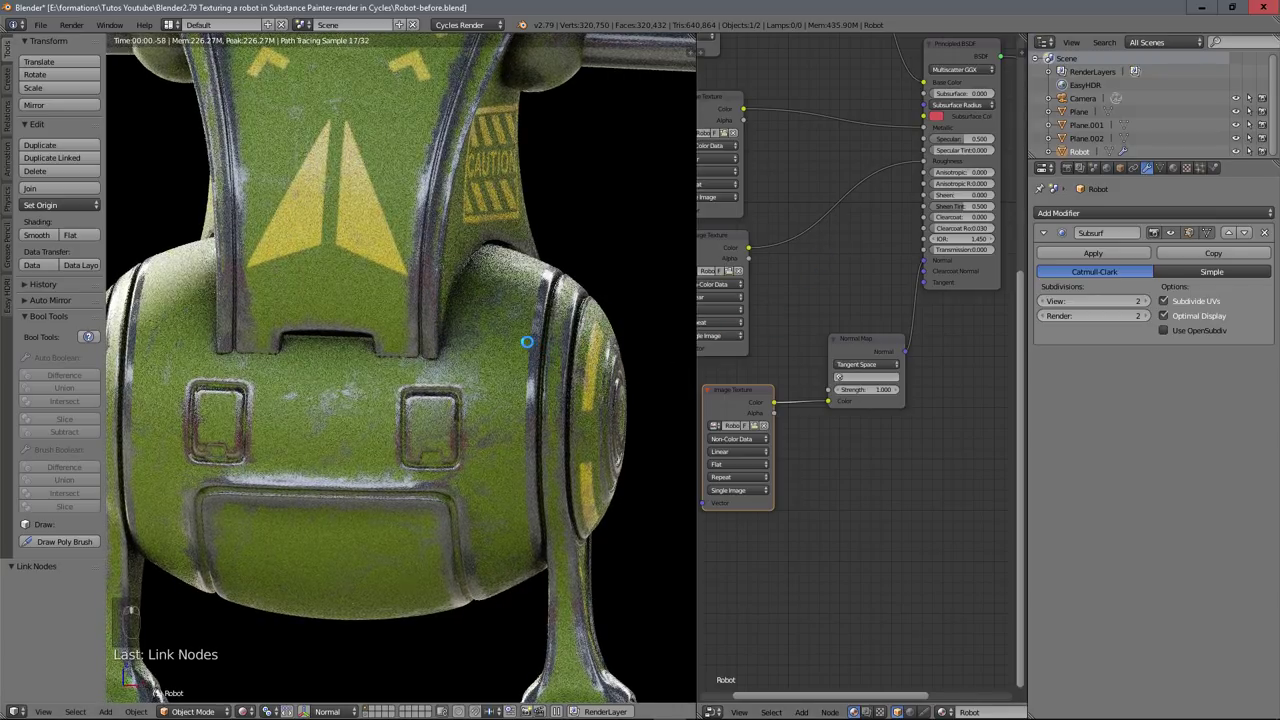
# - Examine the normal map relief on the rendered robot's belly, side and head, and view the whole figure through the camera
pyautogui.moveTo(526, 343); pyautogui.dragTo(276, 399, button='middle')
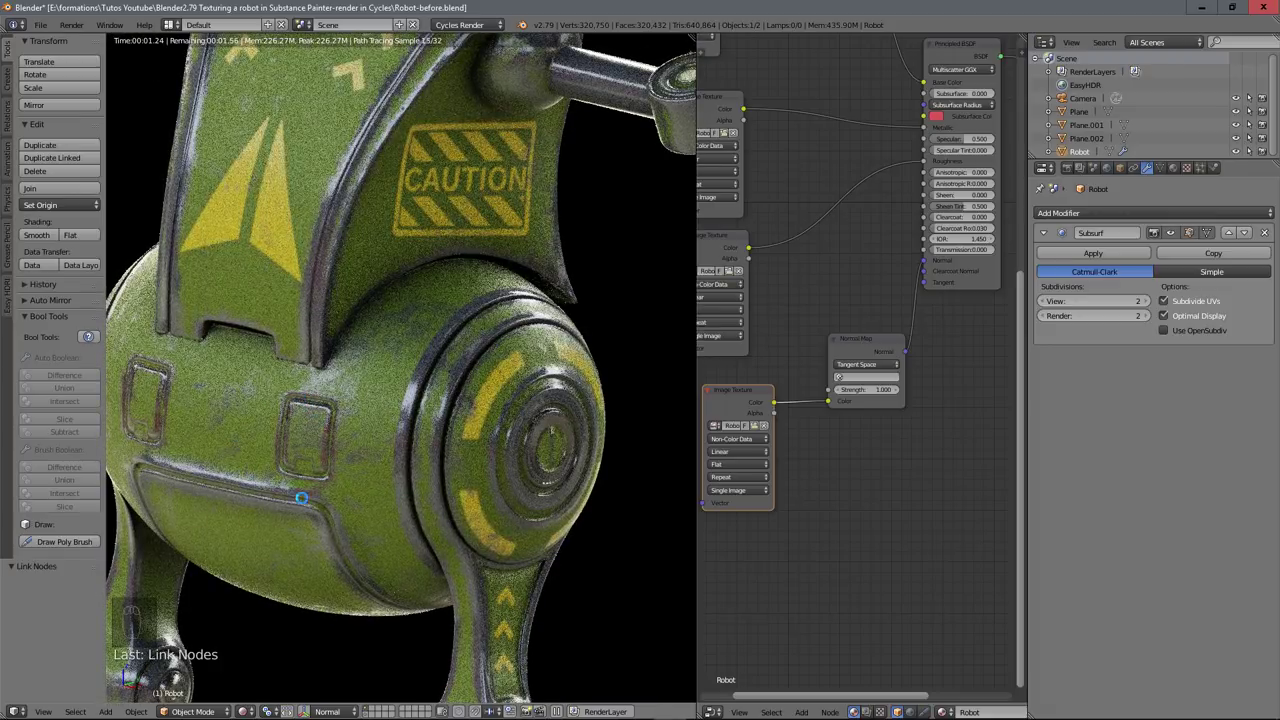
pyautogui.scroll(-2, 545, 436)
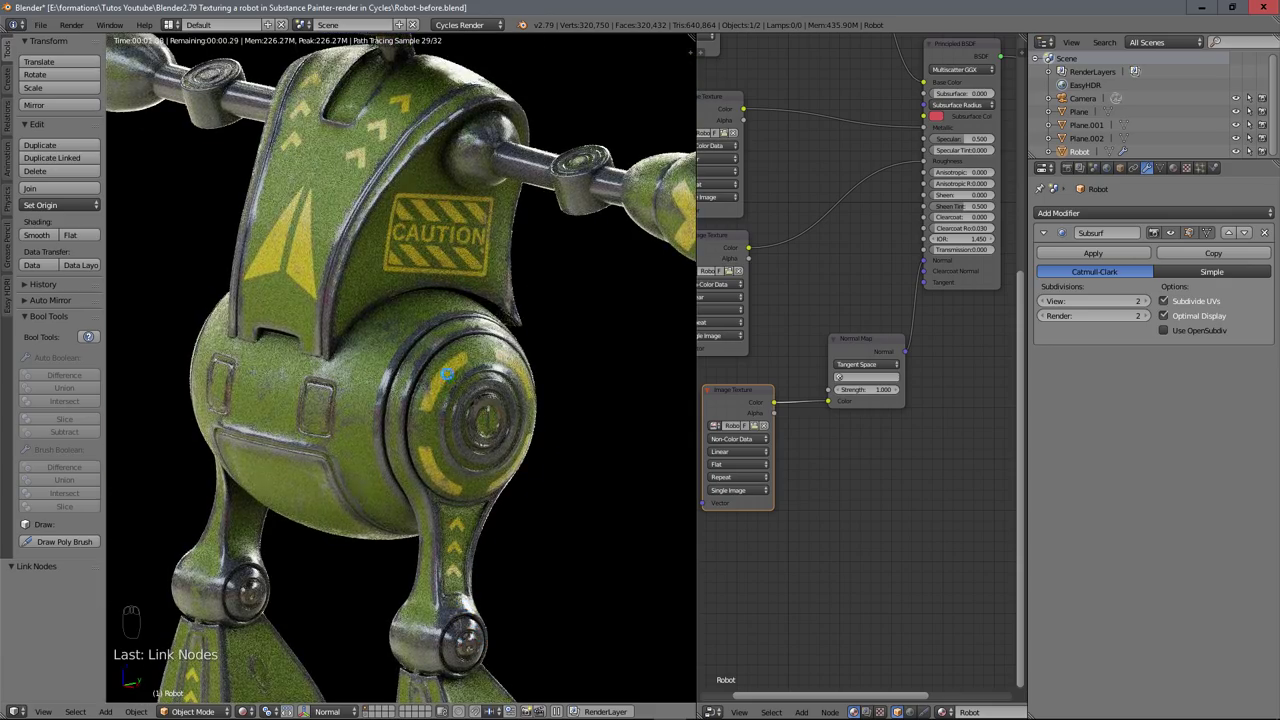
pyautogui.moveTo(447, 374); pyautogui.dragTo(484, 363, button='middle')
pyautogui.scroll(-3, 418, 318)
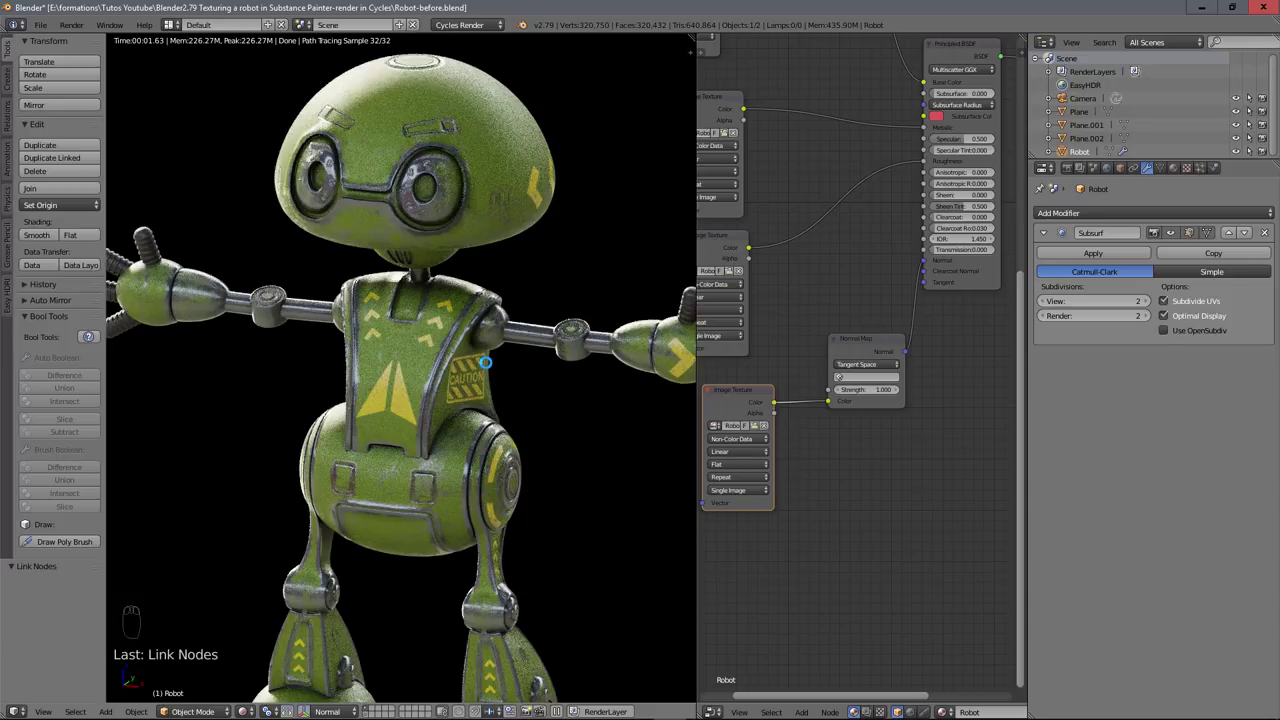
pyautogui.press('KP_0')
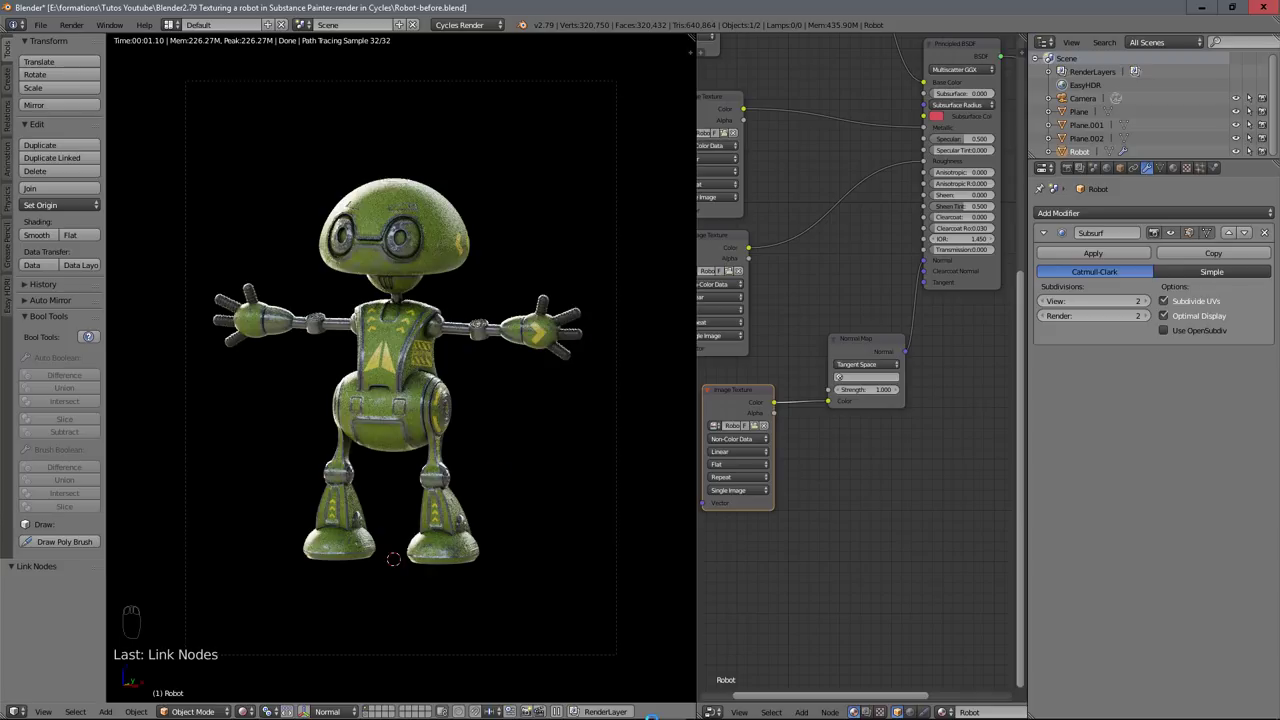
# - Switch to Substance Painter to compare the robot's original look with the Cycles render, and return to Blender
pyautogui.moveTo(637, 712)
pyautogui.click(800, 707)
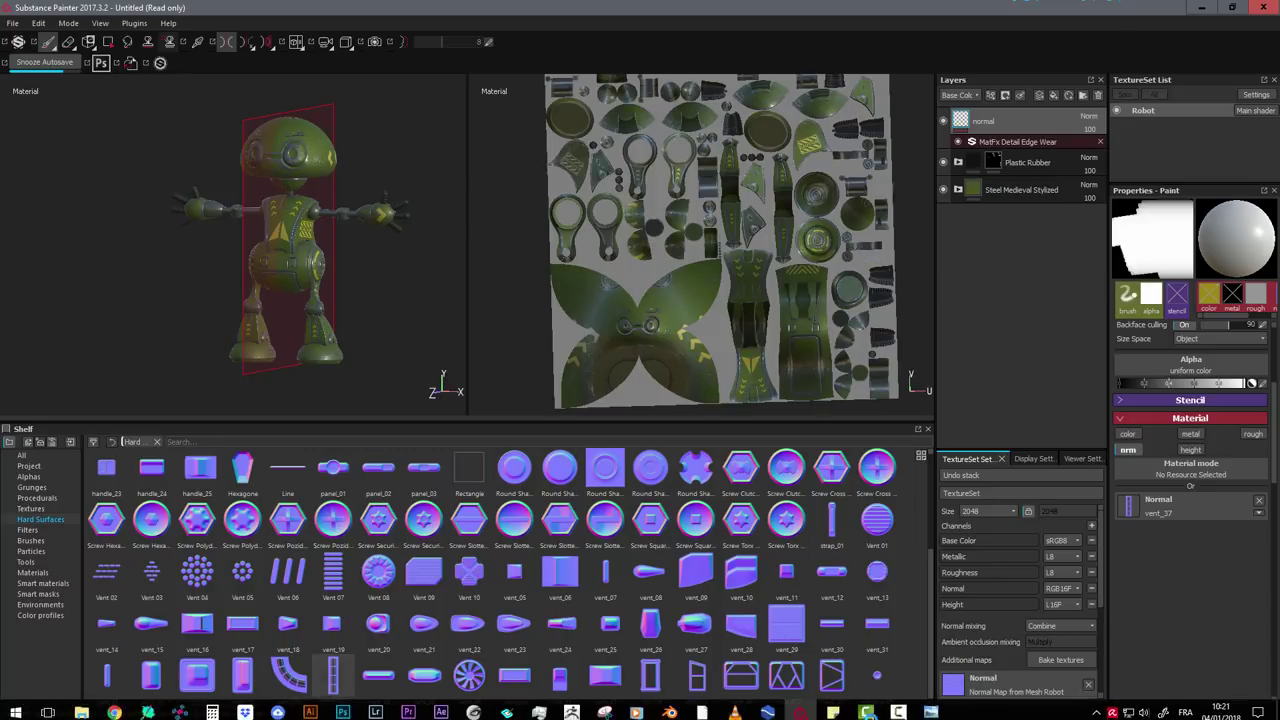
pyautogui.click(670, 706)
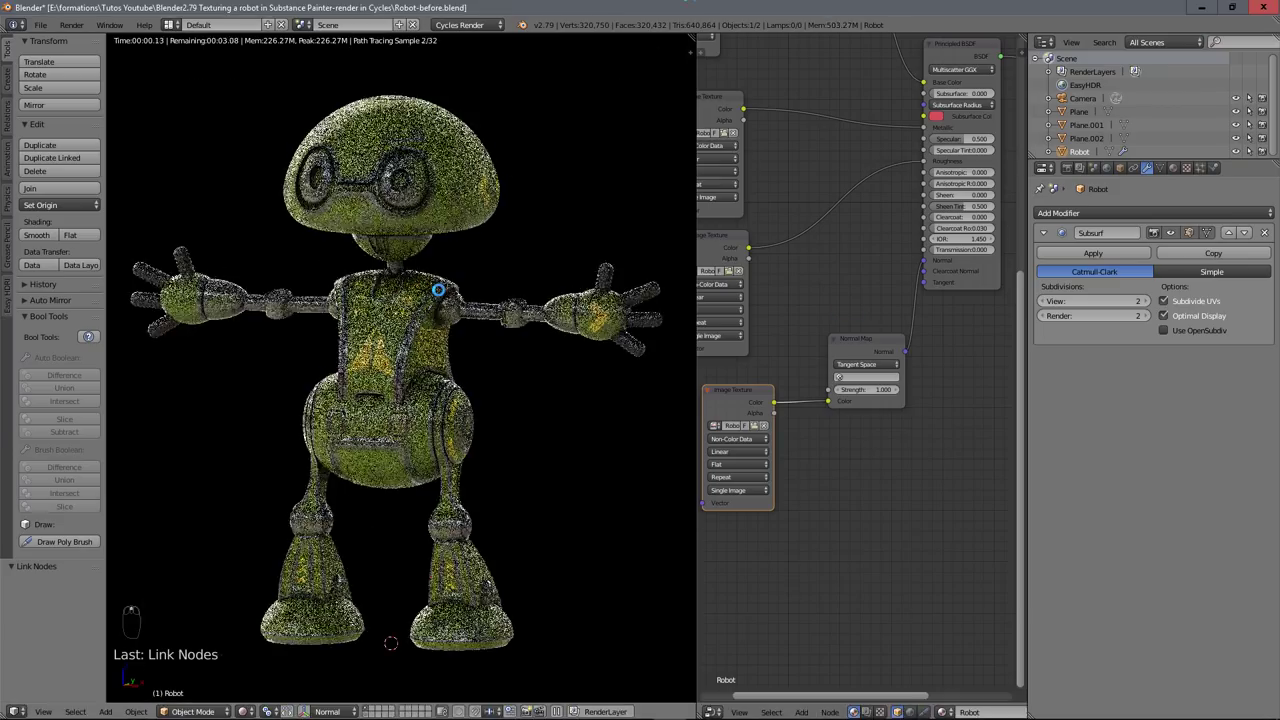